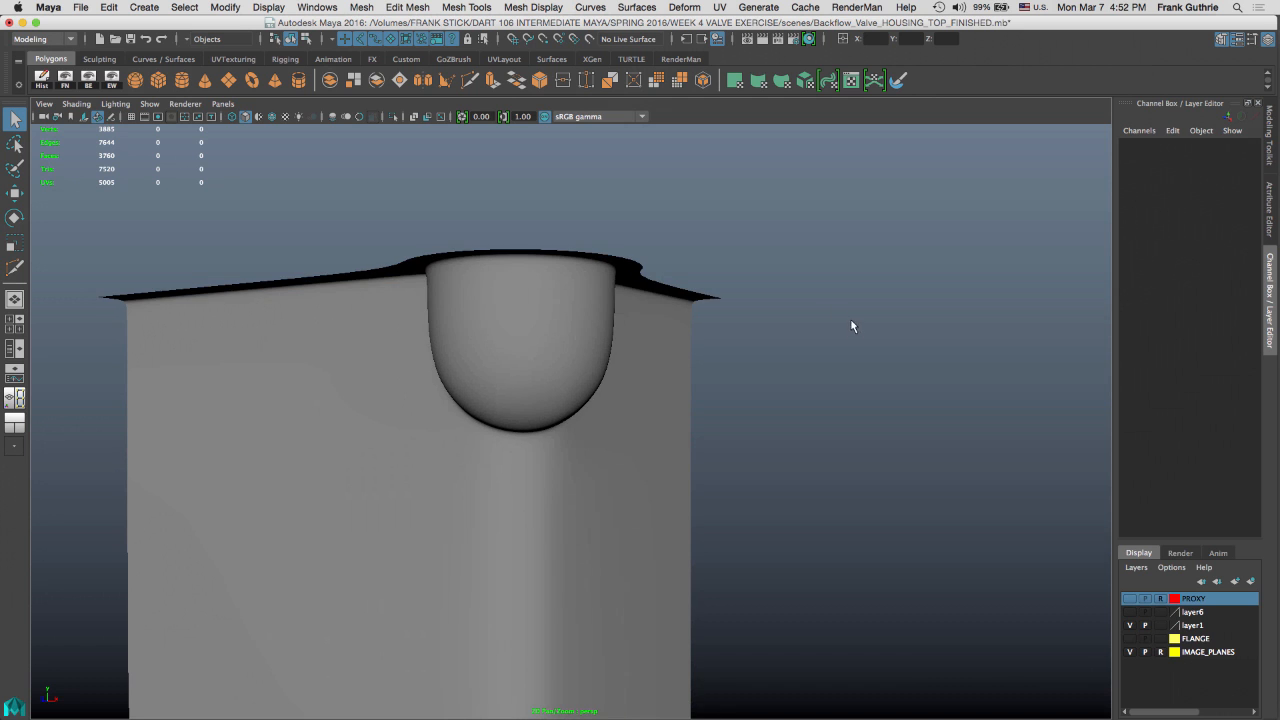
Compare the housing's top edge and bolt boss with the flange outline on the front-view blueprint
{"action": "left_click_drag", "start_coordinate": [851, 323], "coordinate": [943, 373], "text": "alt"}
{"action": "key", "text": "space"}
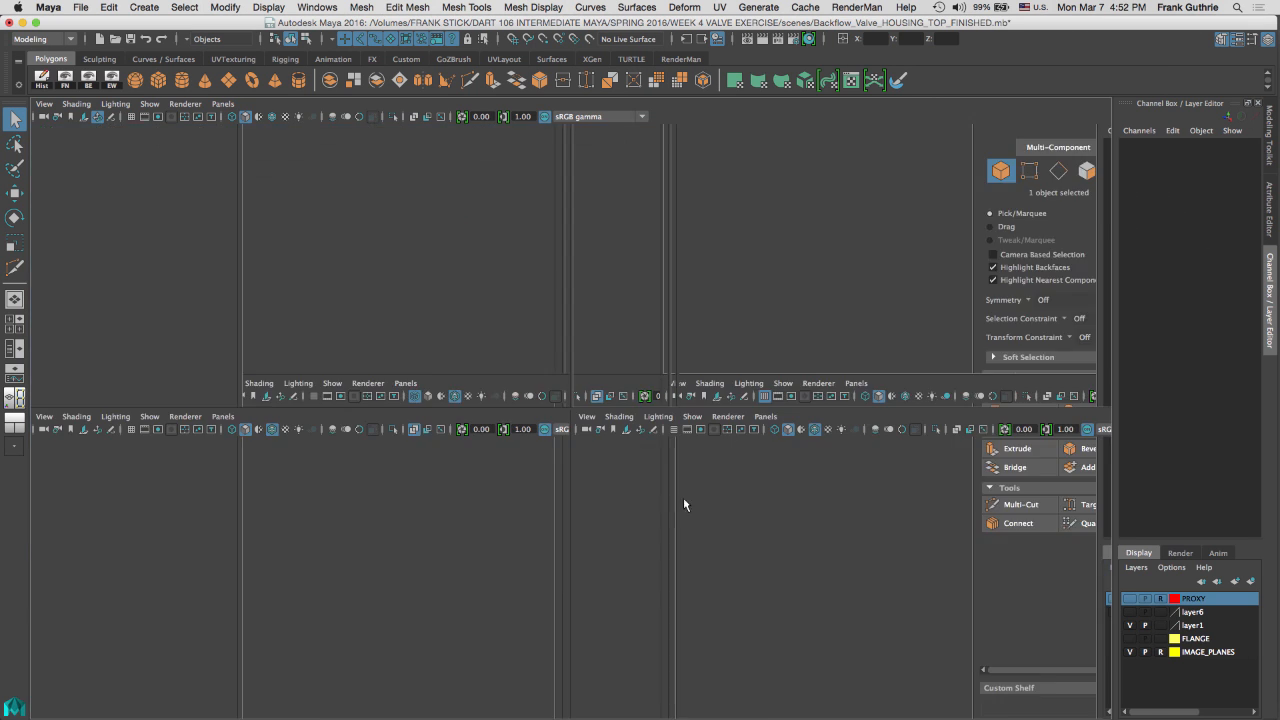
{"action": "key", "text": "space"}
{"action": "right_click_drag", "start_coordinate": [681, 456], "coordinate": [776, 404], "text": "alt"}
{"action": "middle_click_drag", "start_coordinate": [728, 394], "coordinate": [725, 331], "text": "alt"}
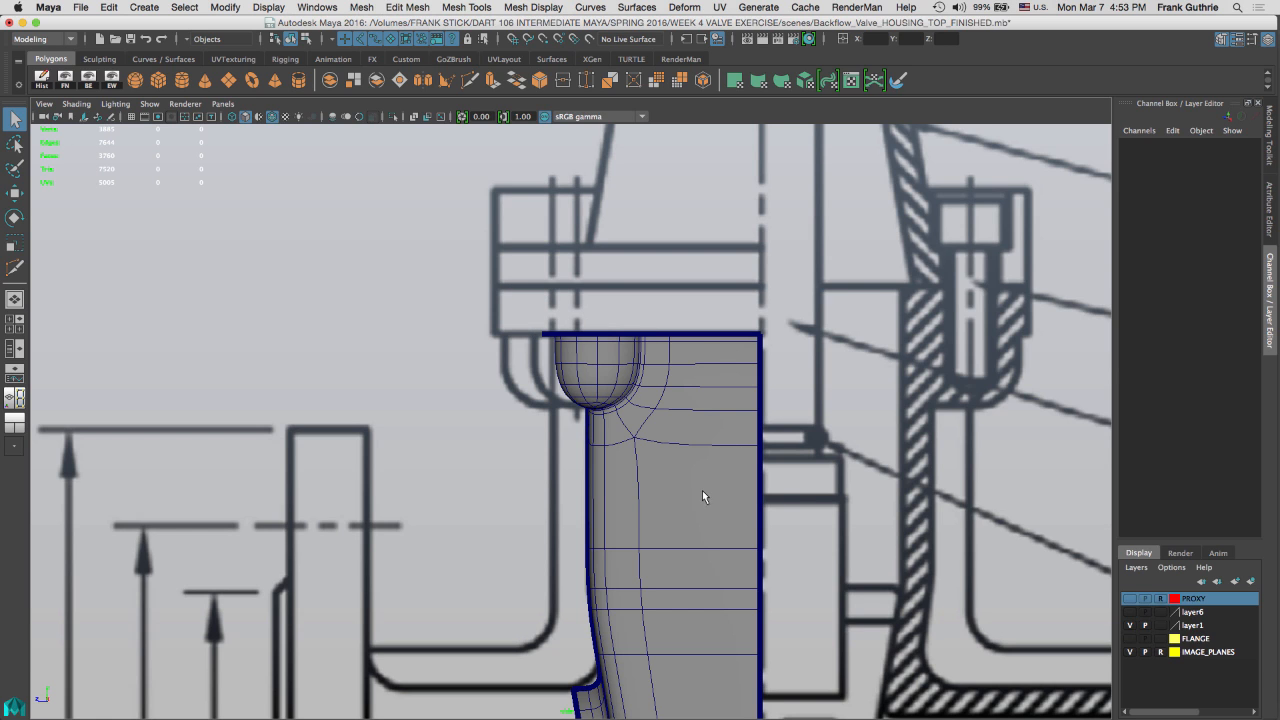
{"action": "middle_click_drag", "start_coordinate": [666, 366], "coordinate": [486, 410], "text": "alt"}
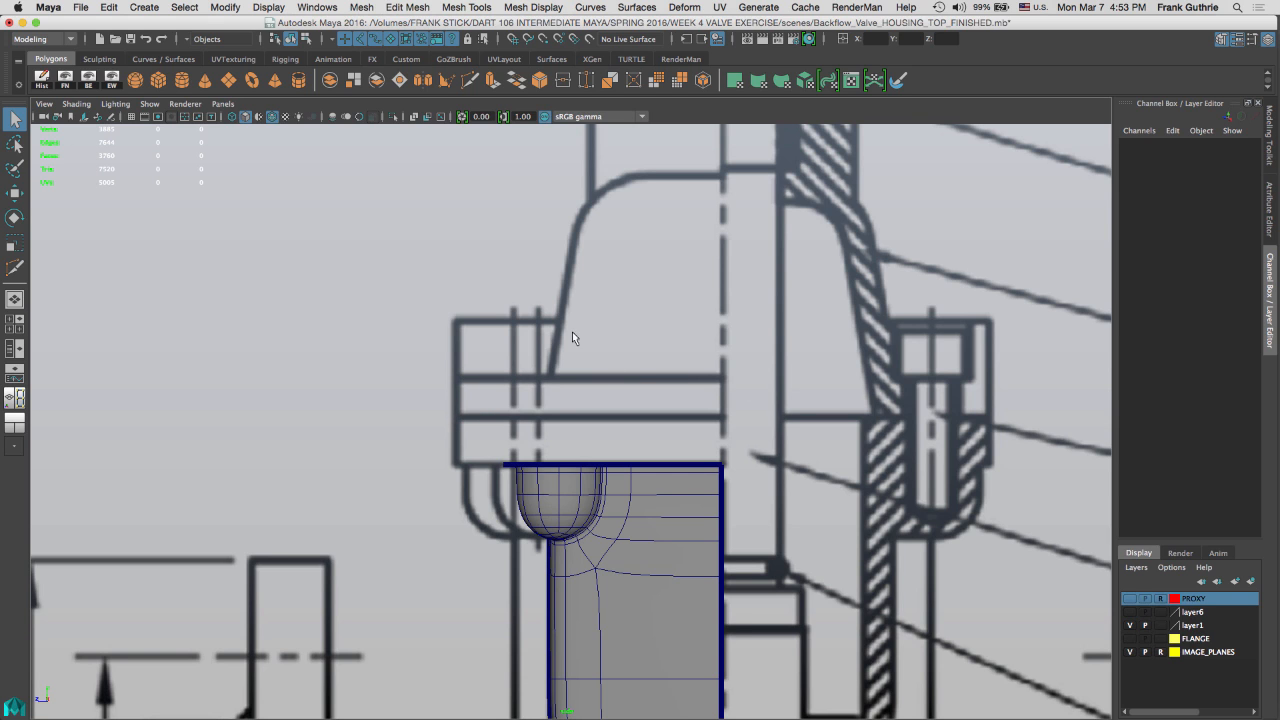
{"action": "middle_click_drag", "start_coordinate": [572, 338], "coordinate": [478, 510], "text": "alt"}
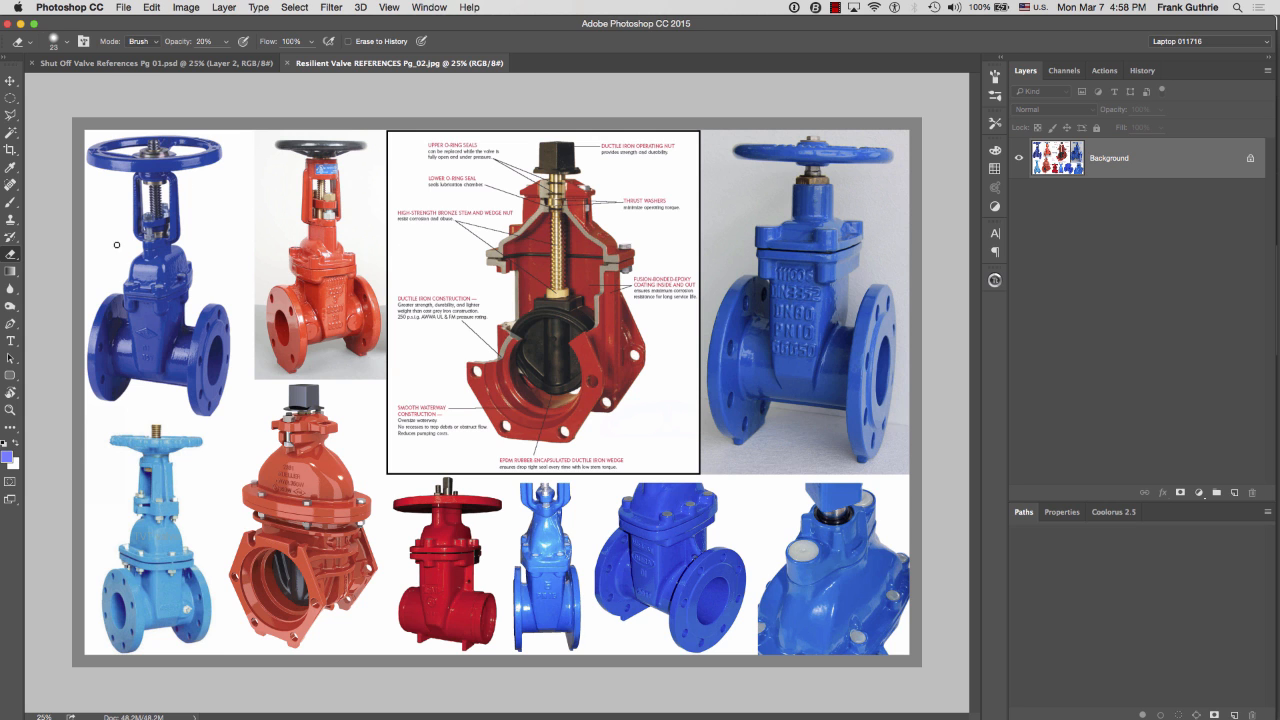
Switch to Photoshop and examine the flange and bolt bosses of the blue valve in the Resilient Valve reference image
{"action": "left_click_drag", "start_coordinate": [108, 242], "coordinate": [408, 284], "text": "super"}
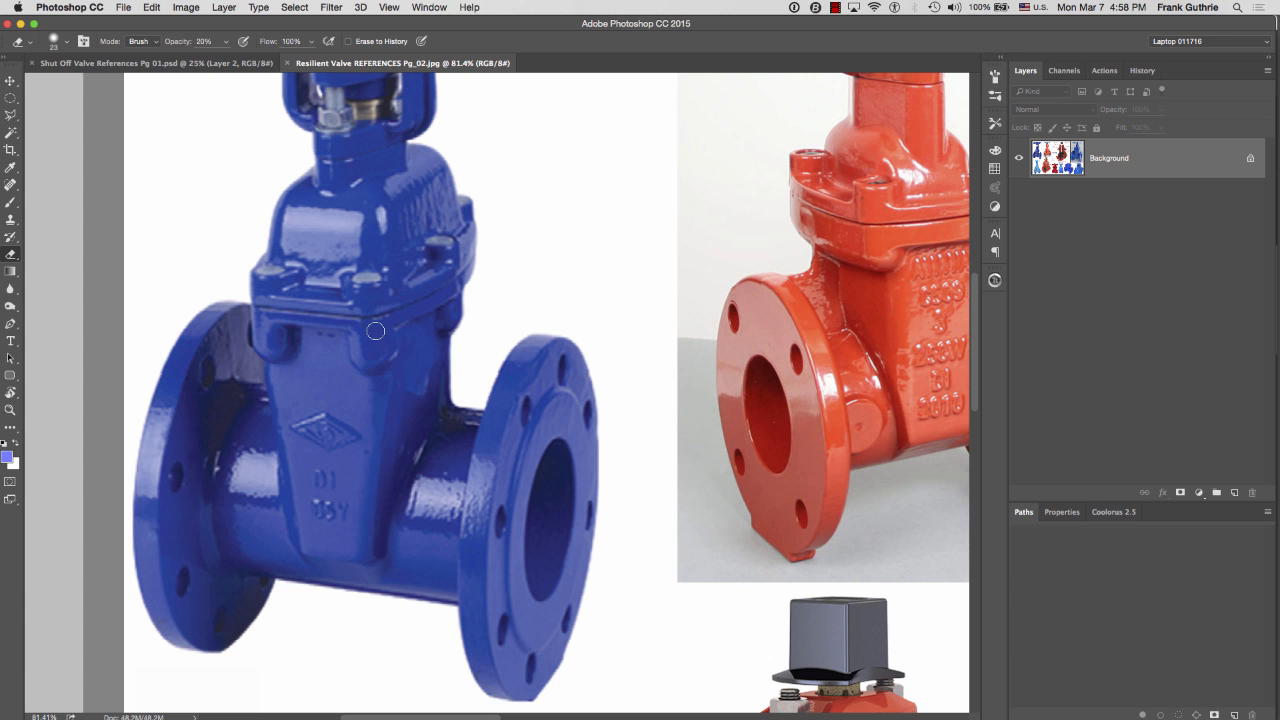
{"action": "left_click_drag", "start_coordinate": [356, 308], "coordinate": [410, 312], "text": "super"}
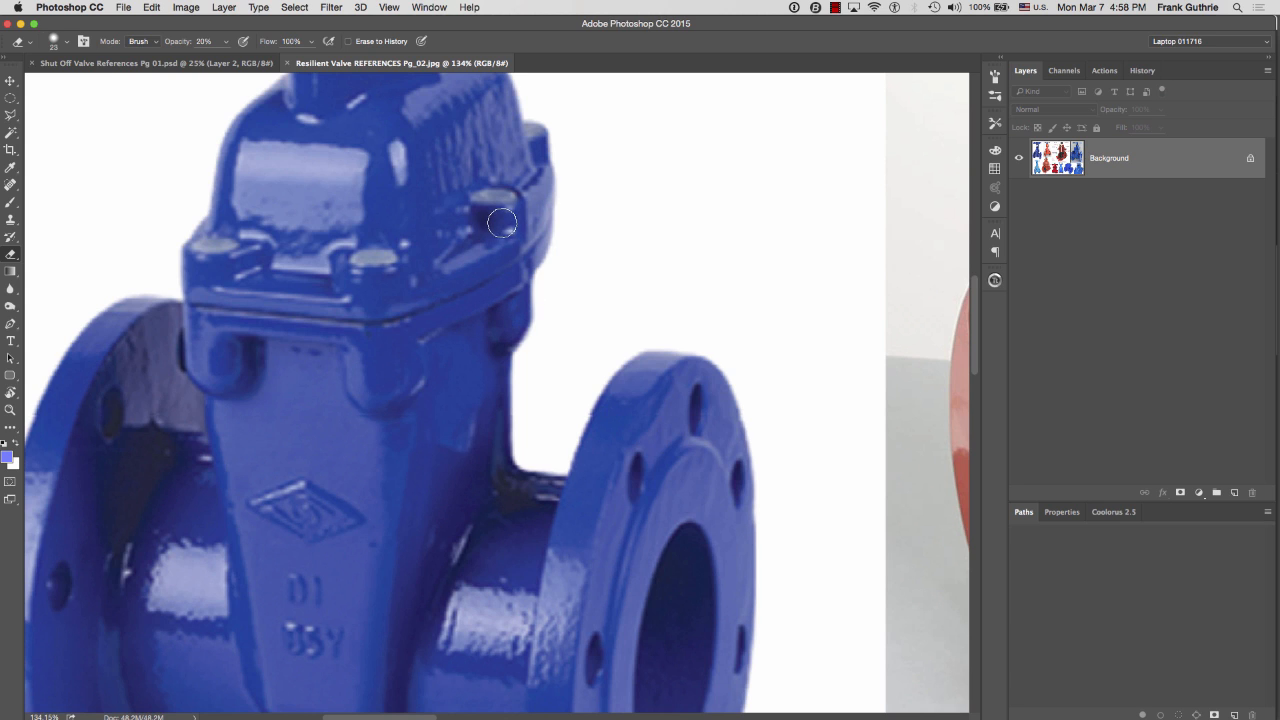
{"action": "left_click", "coordinate": [355, 205]}
{"action": "left_click", "coordinate": [357, 207], "text": "alt"}
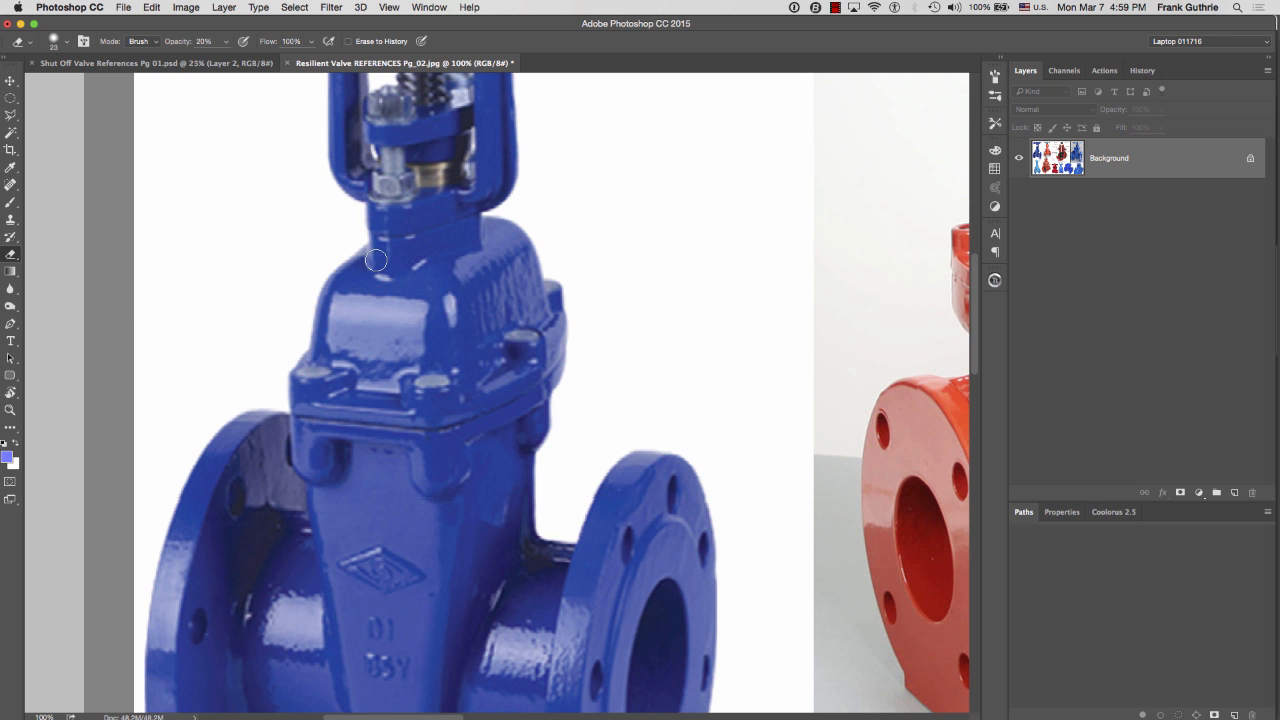
Switch back to Maya, turn off the wireframe overlay in the front view, and select the housing mesh
{"action": "key", "text": "super+Tab"}
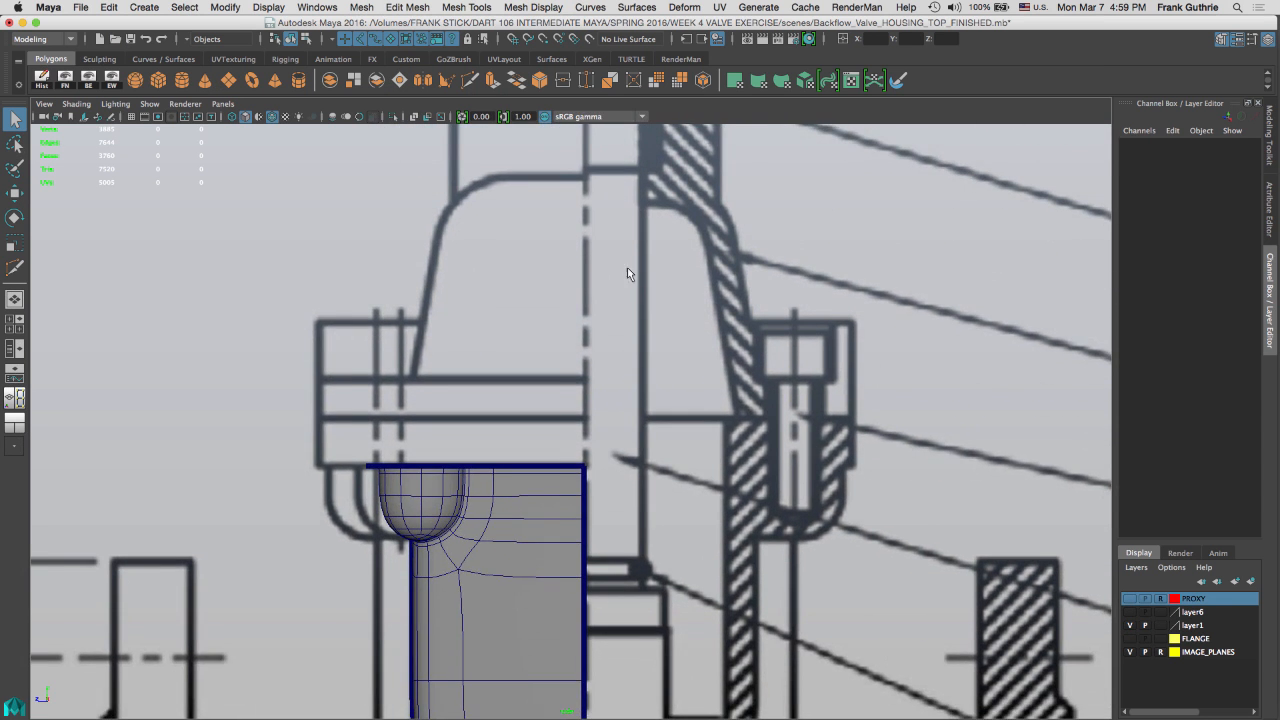
{"action": "middle_click_drag", "start_coordinate": [602, 274], "coordinate": [547, 269], "text": "alt"}
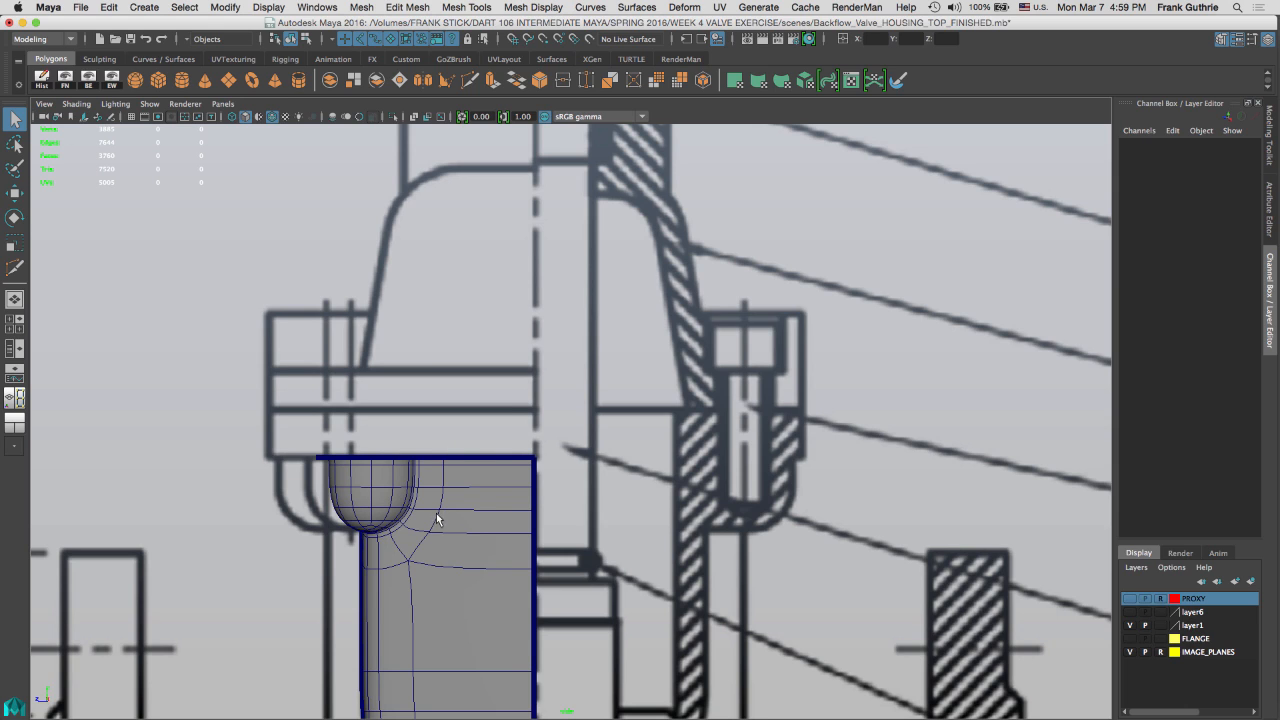
{"action": "left_click_drag", "start_coordinate": [466, 436], "coordinate": [374, 560]}
{"action": "left_click", "coordinate": [271, 116]}
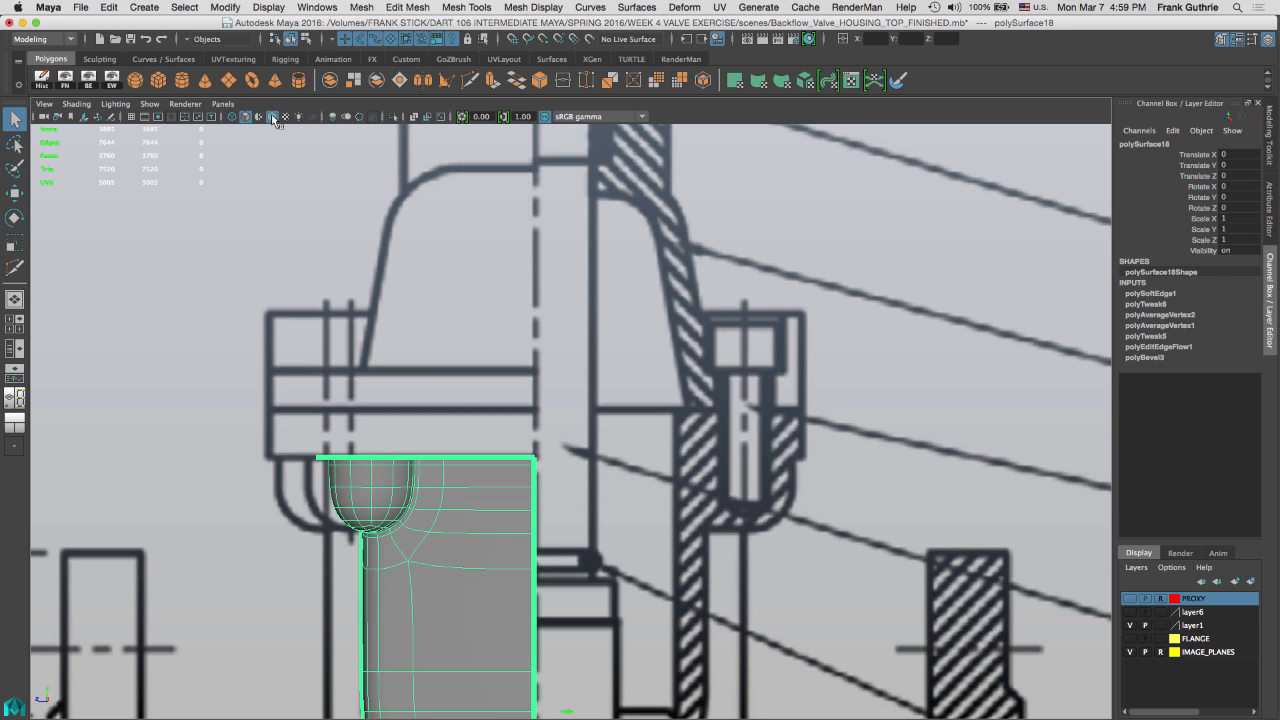
{"action": "left_click", "coordinate": [430, 415]}
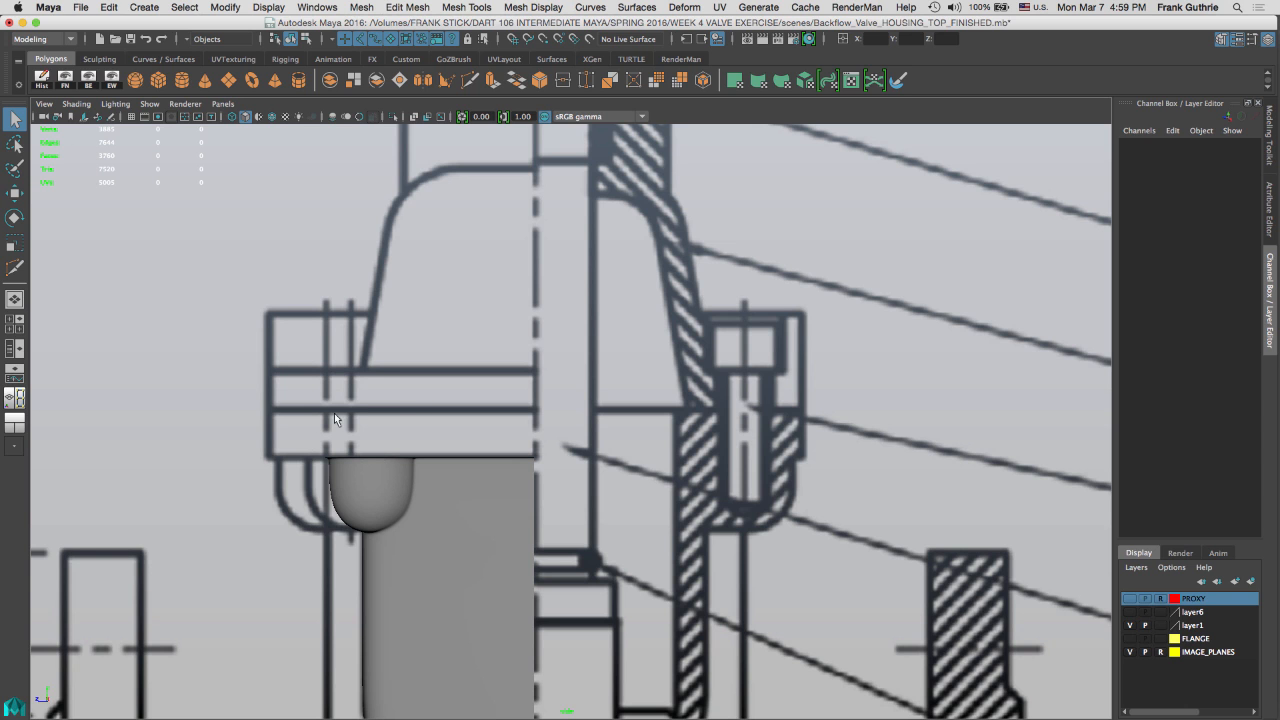
{"action": "left_click", "coordinate": [459, 476]}
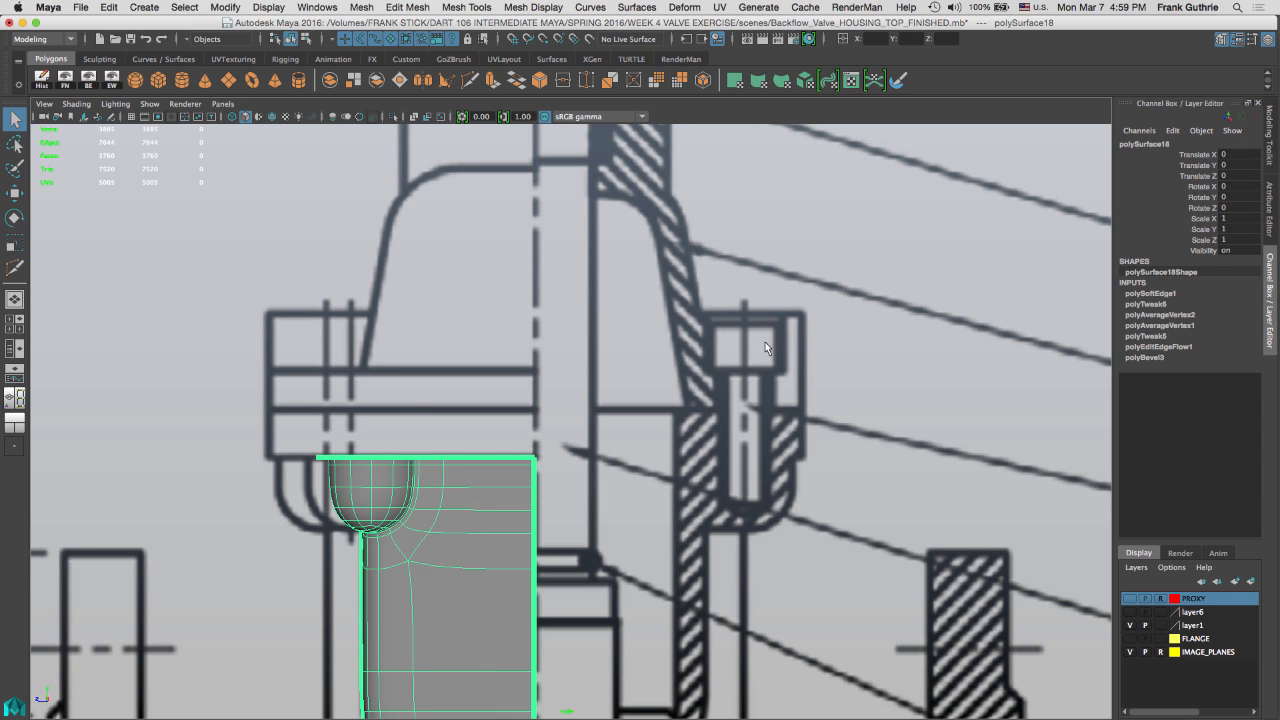
Turn off the smooth mesh preview on the housing in the perspective view and inspect the rim edges around the boss
{"action": "key", "text": "space"}
{"action": "key", "text": "space"}
{"action": "middle_click_drag", "start_coordinate": [739, 279], "coordinate": [741, 391], "text": "alt"}
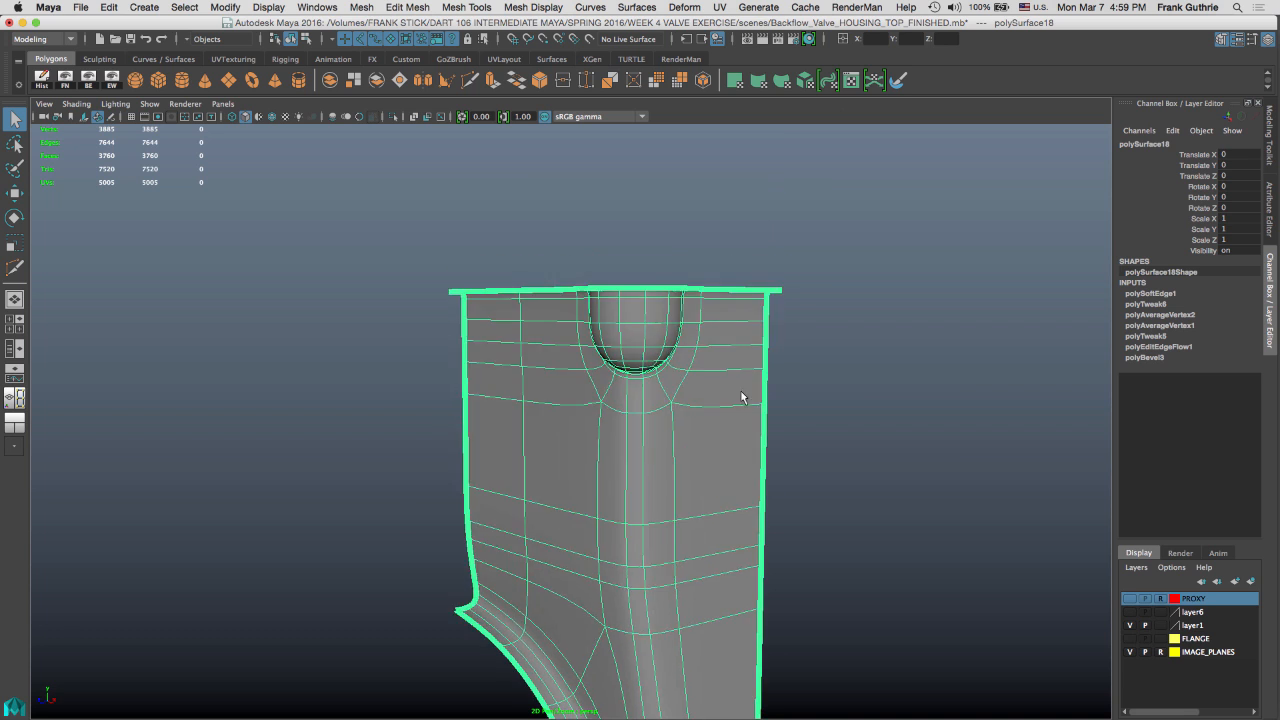
{"action": "left_click_drag", "start_coordinate": [741, 391], "coordinate": [767, 237], "text": "alt"}
{"action": "left_click_drag", "start_coordinate": [592, 347], "coordinate": [697, 352], "text": "alt"}
{"action": "key", "text": "1"}
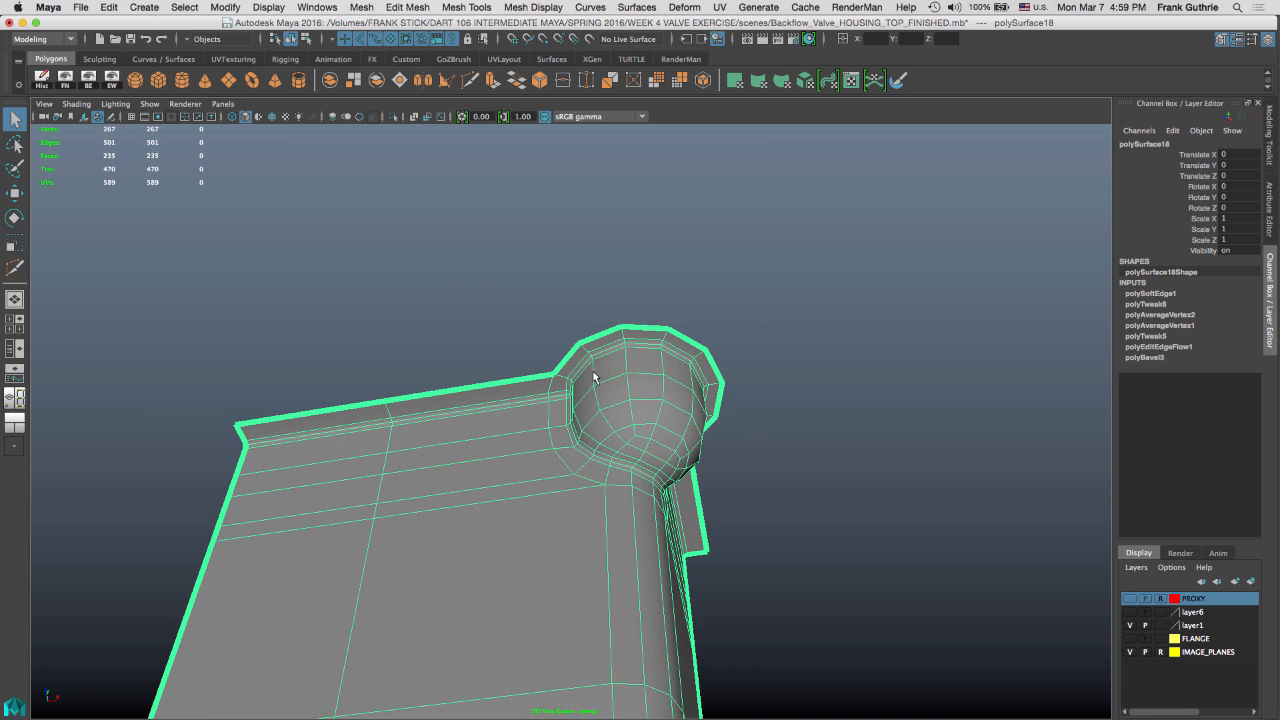
{"action": "right_click_drag", "start_coordinate": [592, 371], "coordinate": [937, 386], "text": "alt"}
{"action": "left_click_drag", "start_coordinate": [638, 289], "coordinate": [606, 299], "text": "alt"}
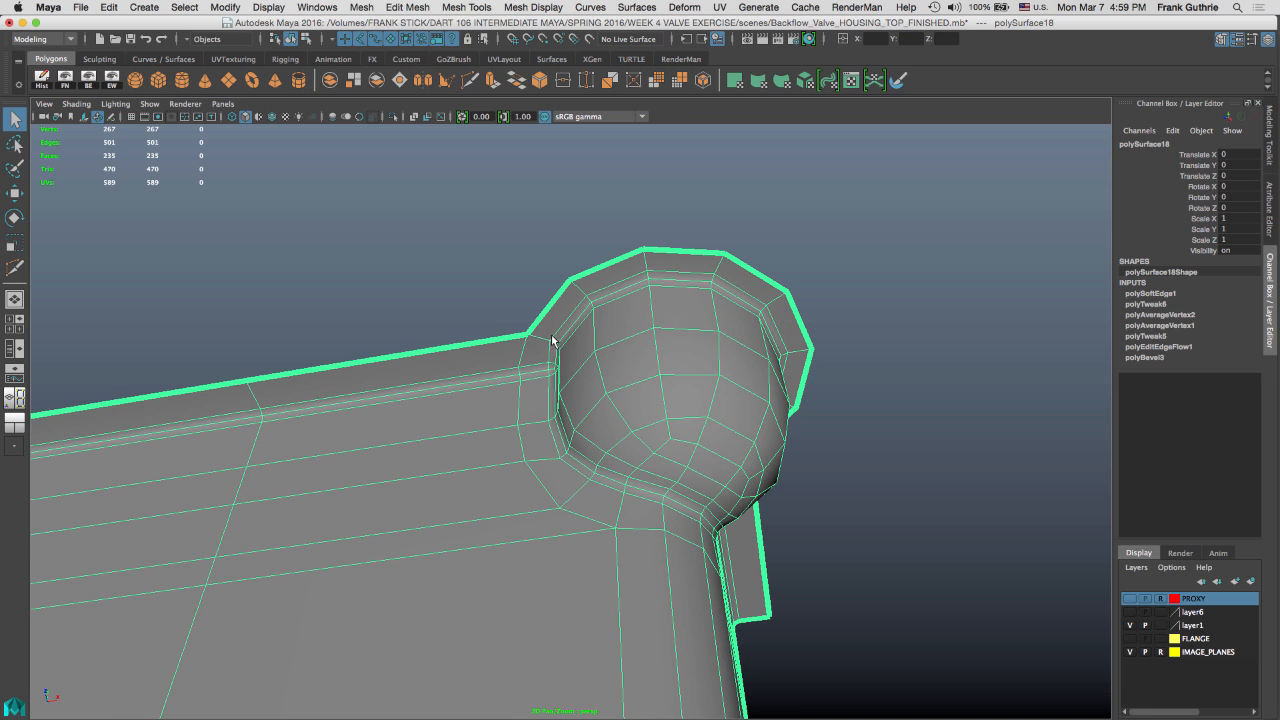
{"action": "left_click_drag", "start_coordinate": [583, 322], "coordinate": [477, 355], "text": "alt"}
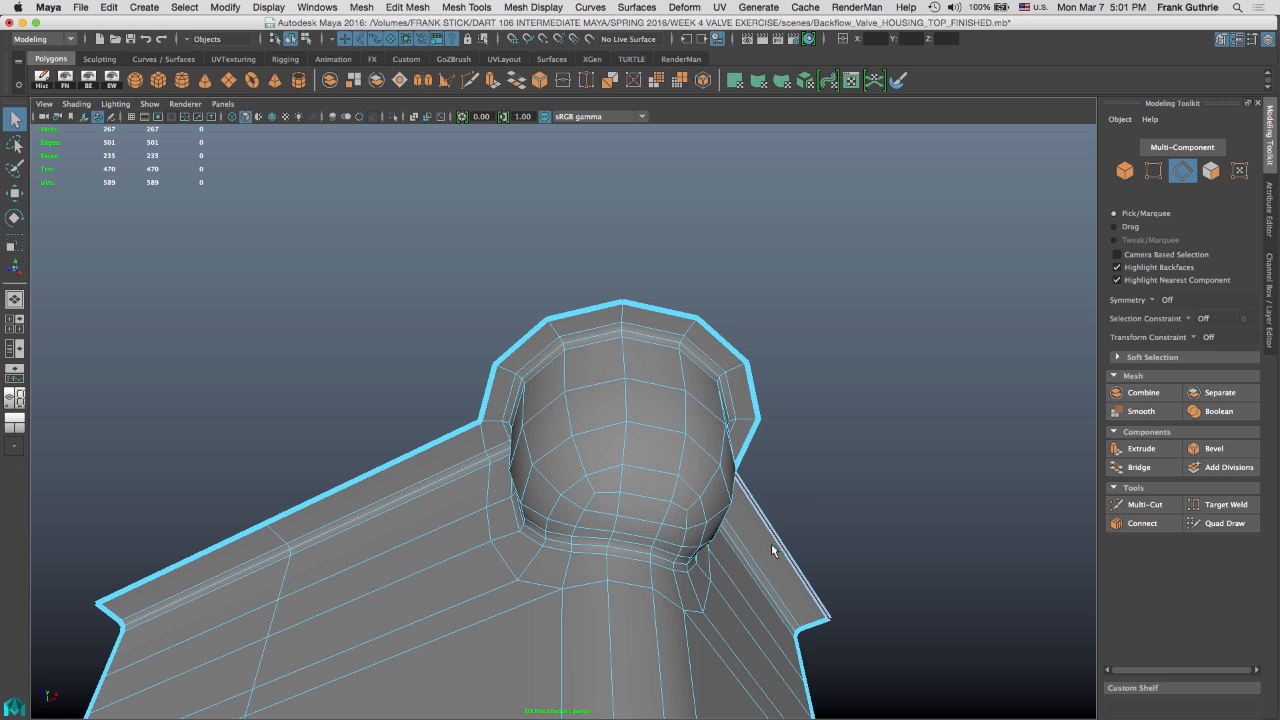
Extrude the straight border edge of the top rim on the shorter side of the boss
{"action": "left_click", "coordinate": [814, 508]}
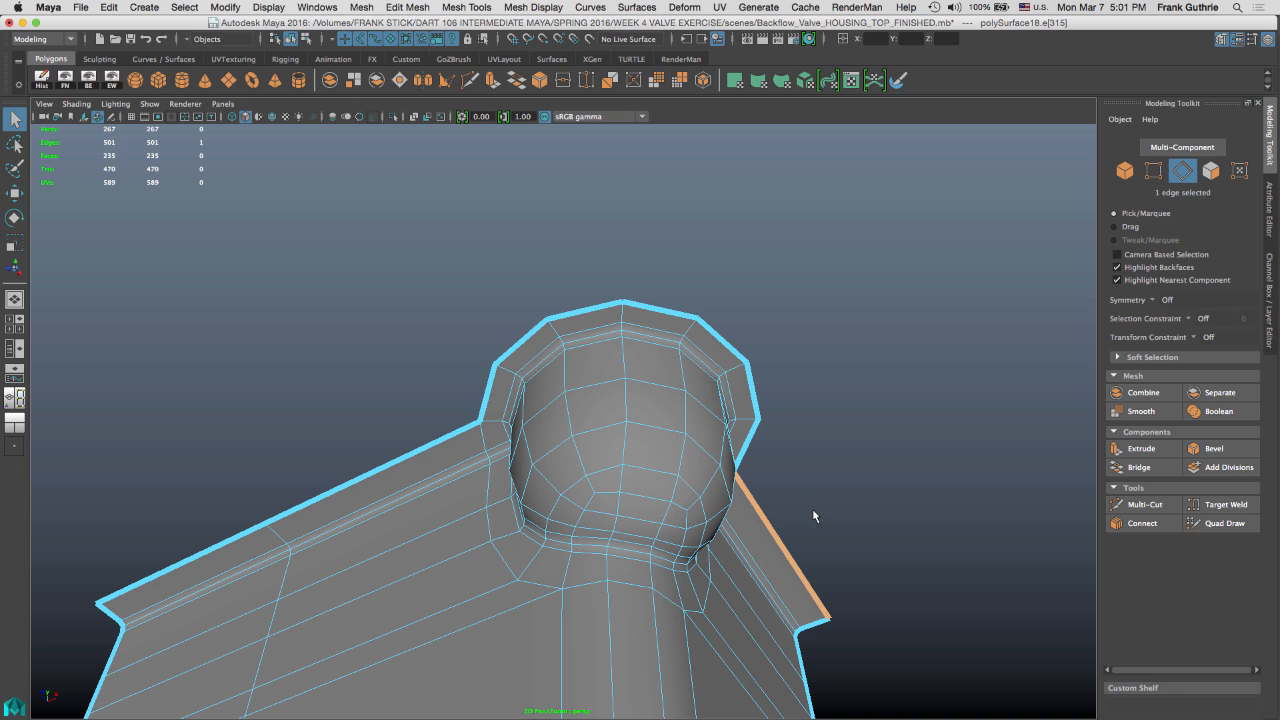
{"action": "left_click", "coordinate": [1141, 448]}
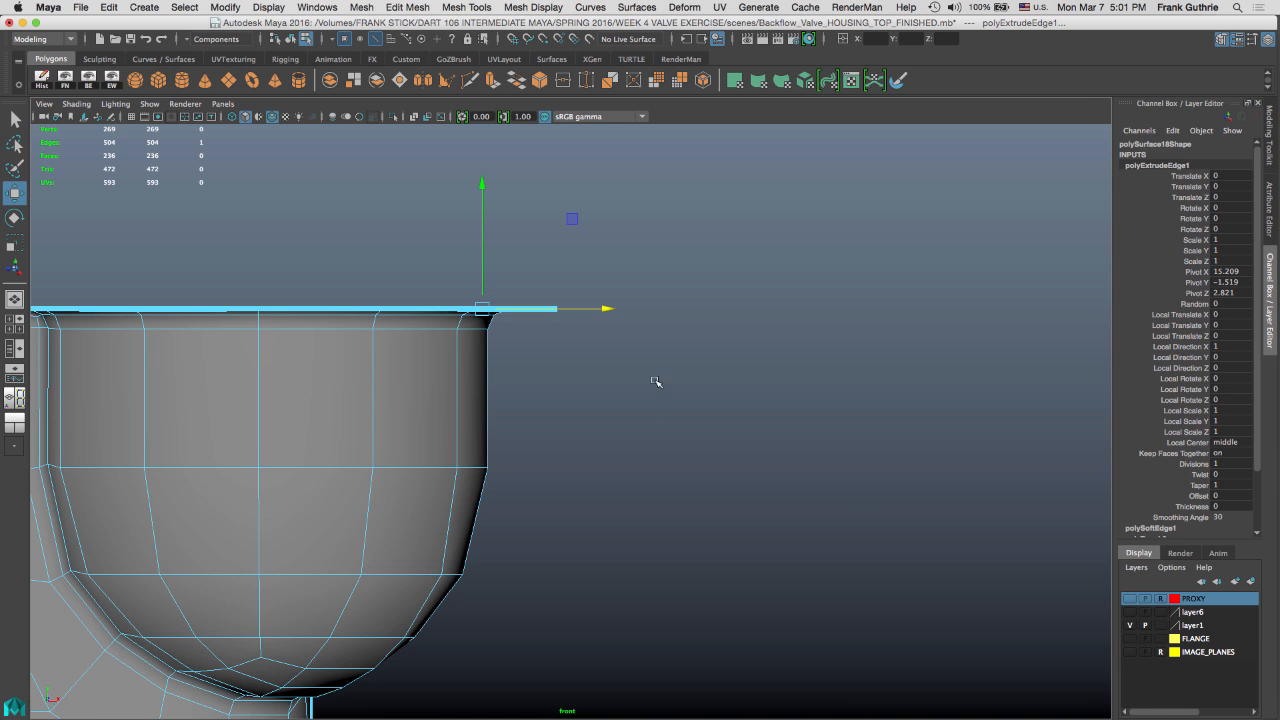
{"action": "middle_click_drag", "start_coordinate": [655, 381], "coordinate": [743, 314], "text": "alt"}
{"action": "right_click_drag", "start_coordinate": [571, 400], "coordinate": [769, 346], "text": "alt"}
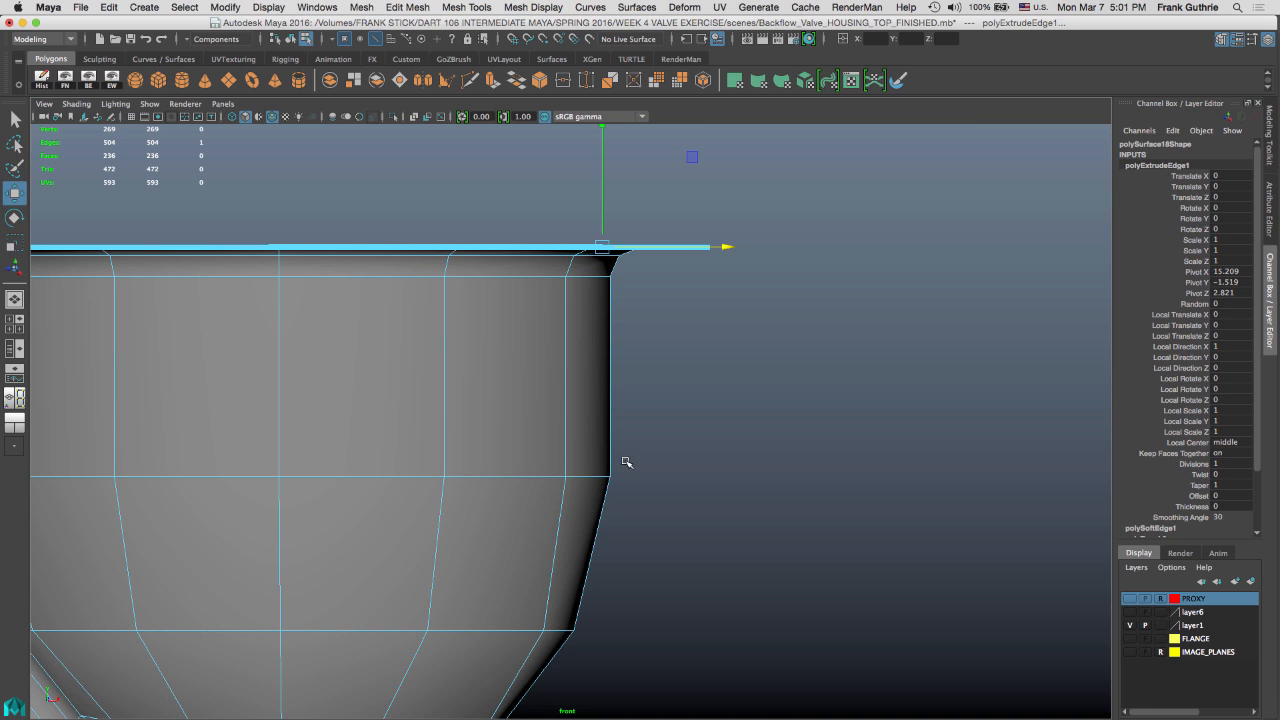
{"action": "key", "text": "v"}
{"action": "key", "text": "space"}
{"action": "left_click_drag", "start_coordinate": [814, 263], "coordinate": [796, 291], "text": "alt"}
Select the upper housing faces around the boss, leaving out the outermost column on the wider side, and extract them as a separate mesh
{"action": "right_click", "coordinate": [741, 245]}
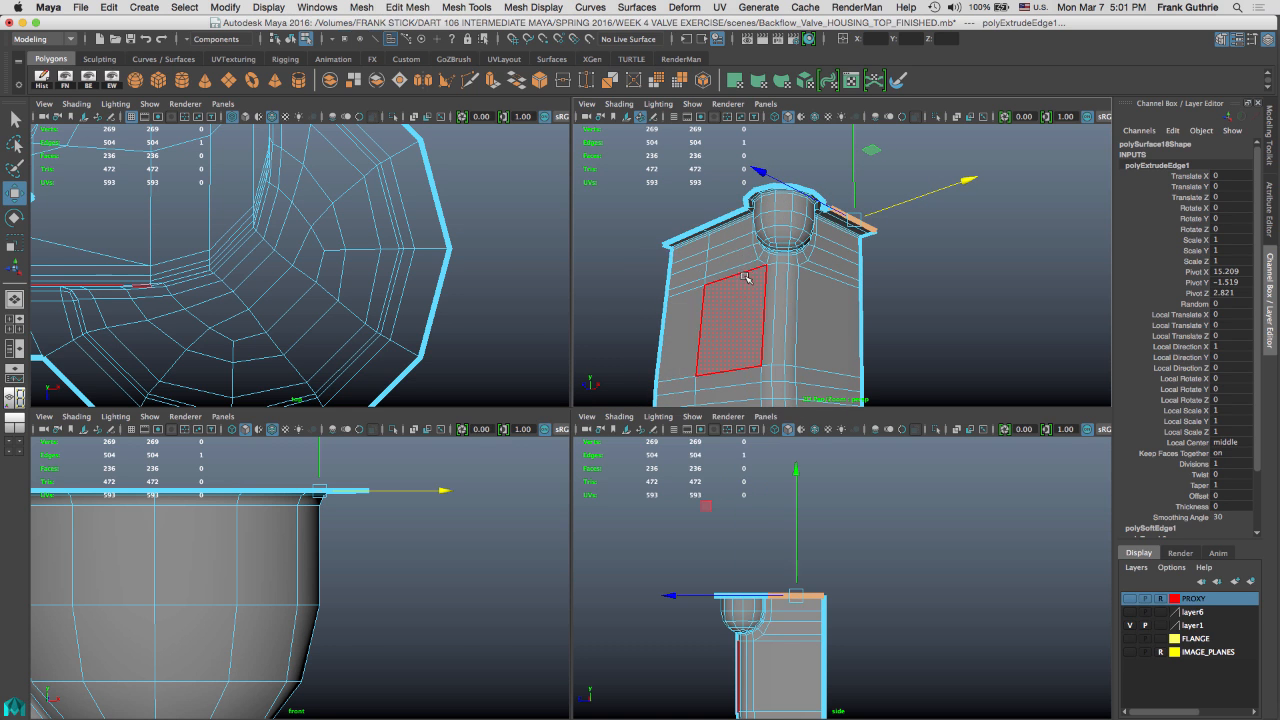
{"action": "key", "text": "space"}
{"action": "left_click_drag", "start_coordinate": [773, 171], "coordinate": [245, 360], "text": "alt"}
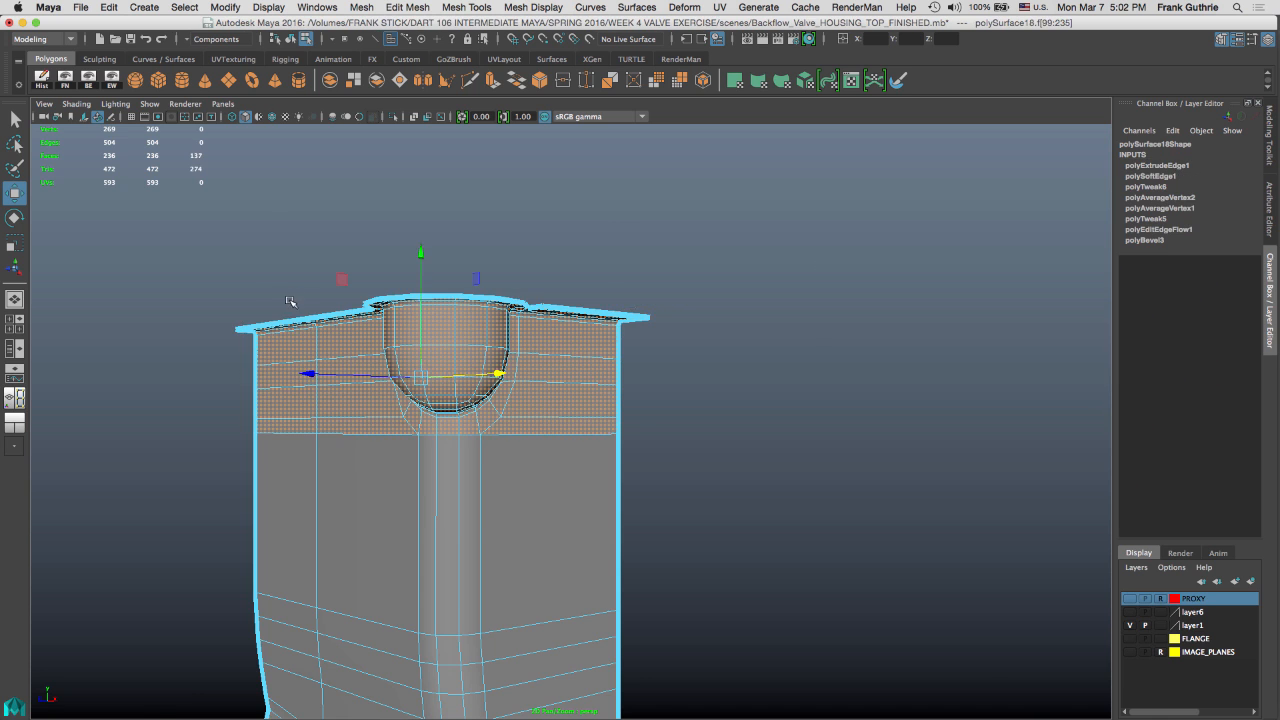
{"action": "left_click_drag", "start_coordinate": [305, 286], "coordinate": [215, 407], "text": "alt"}
{"action": "left_click_drag", "start_coordinate": [227, 299], "coordinate": [205, 446], "text": "ctrl"}
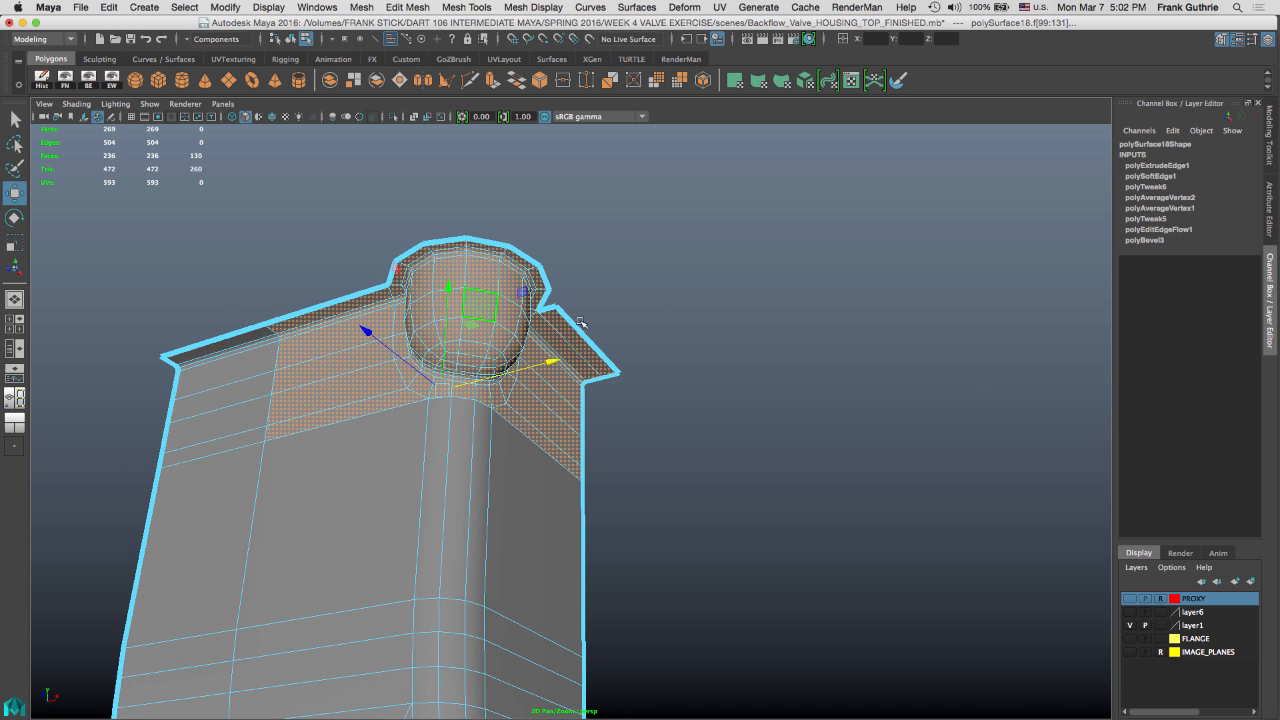
{"action": "left_click_drag", "start_coordinate": [582, 323], "coordinate": [543, 339], "text": "alt"}
{"action": "key", "text": "q"}
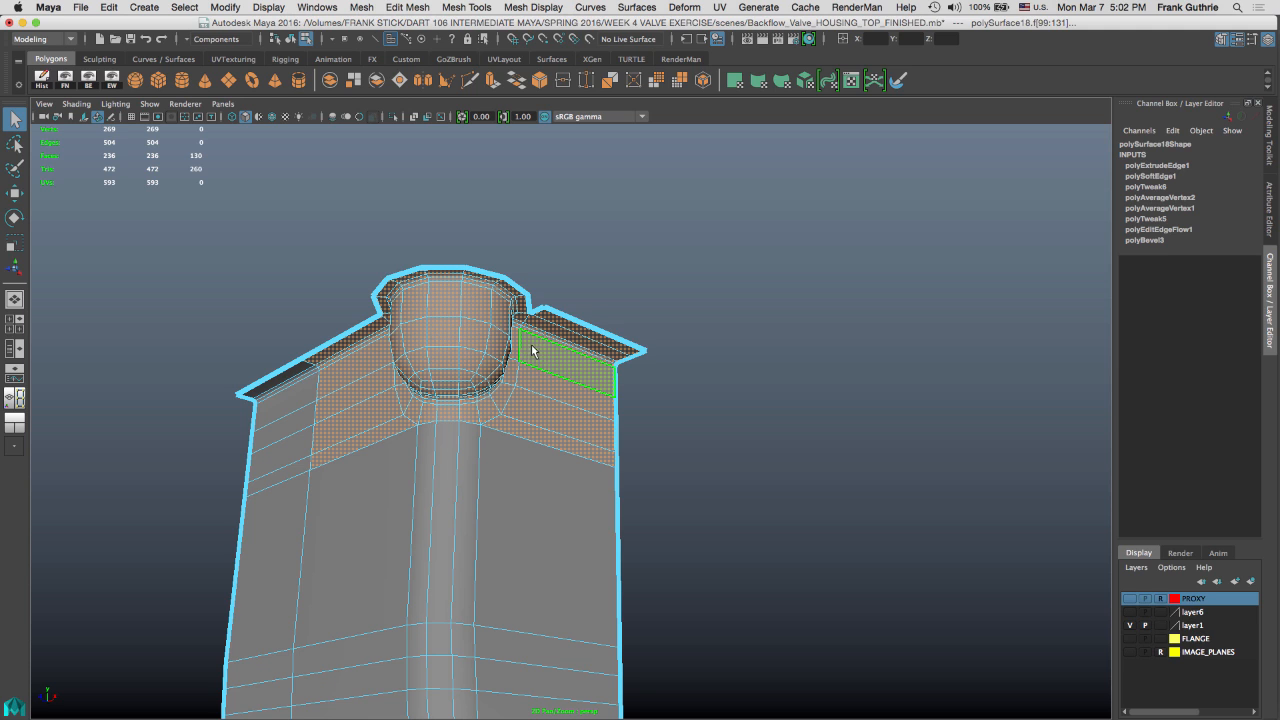
{"action": "right_click_drag", "start_coordinate": [532, 346], "coordinate": [545, 298]}
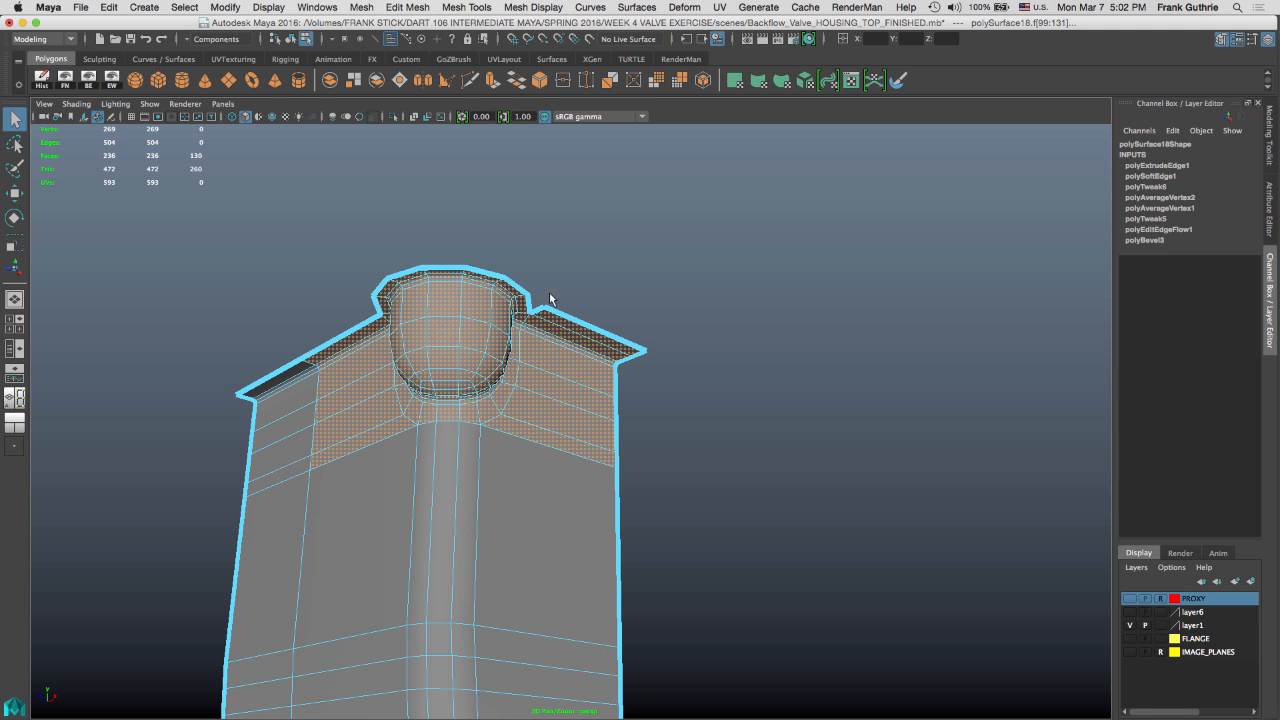
{"action": "left_click", "coordinate": [407, 8]}
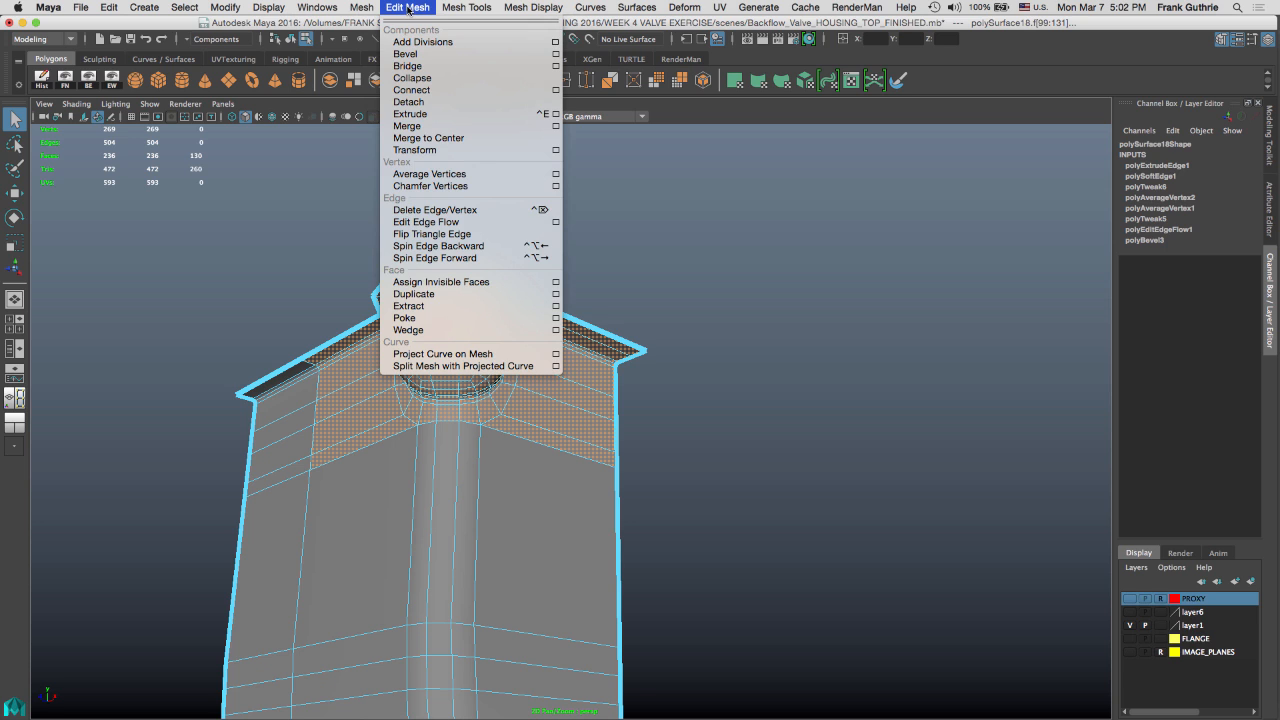
{"action": "left_click", "coordinate": [434, 307]}
{"action": "right_click_drag", "start_coordinate": [553, 372], "coordinate": [606, 303]}
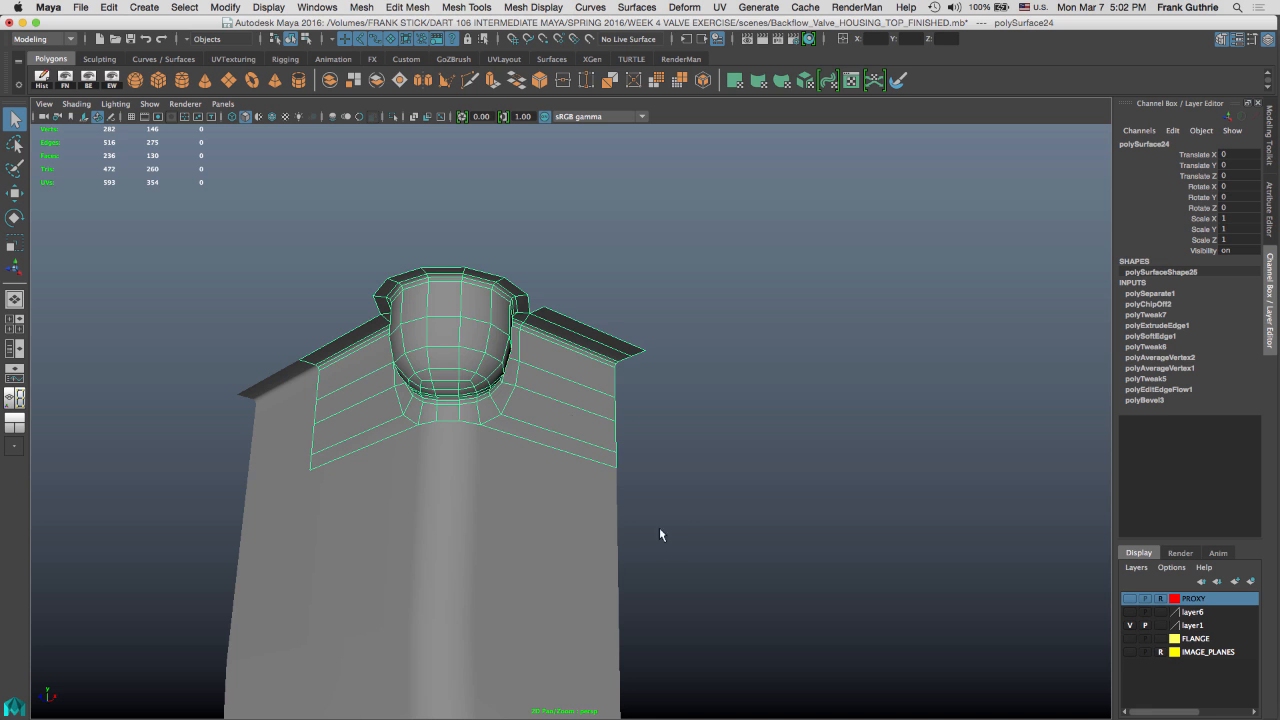
Select both the extracted boss section and the remaining housing body and delete their construction history
{"action": "left_click", "coordinate": [577, 479]}
{"action": "left_click", "coordinate": [500, 408], "text": "shift"}
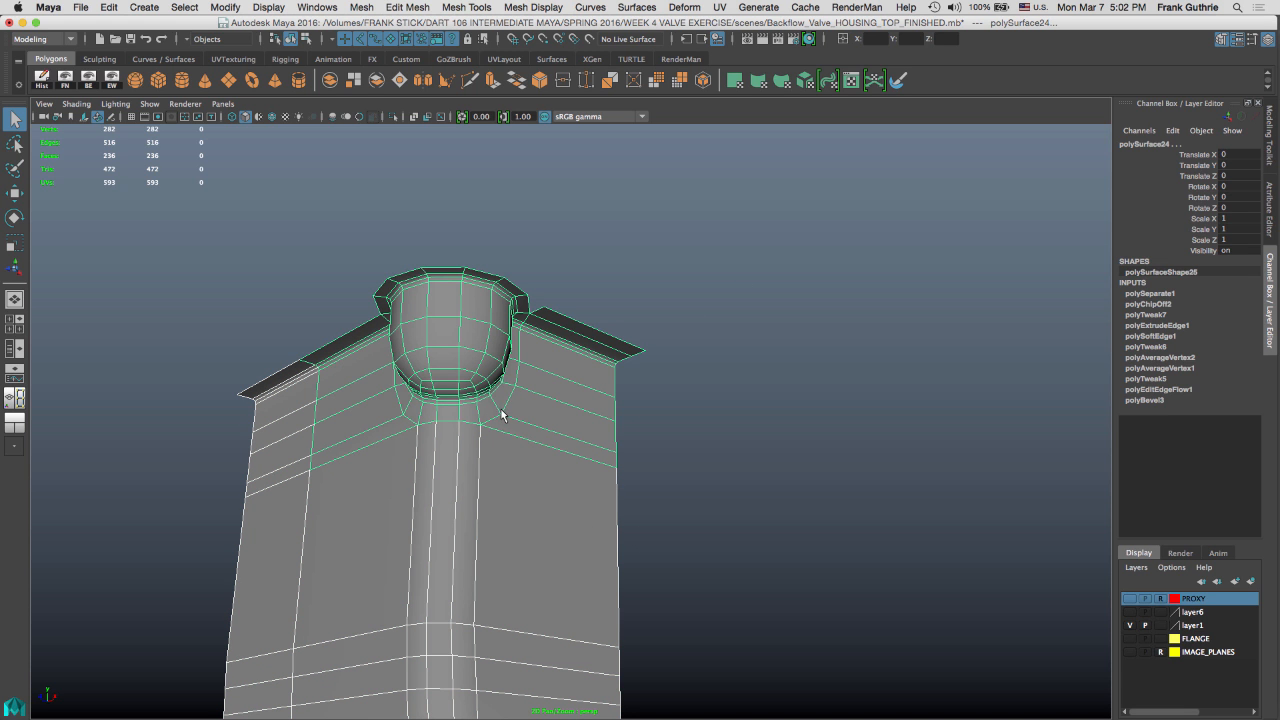
{"action": "key", "text": "alt+shift+d"}
{"action": "left_click_drag", "start_coordinate": [617, 355], "coordinate": [766, 378], "text": "alt"}
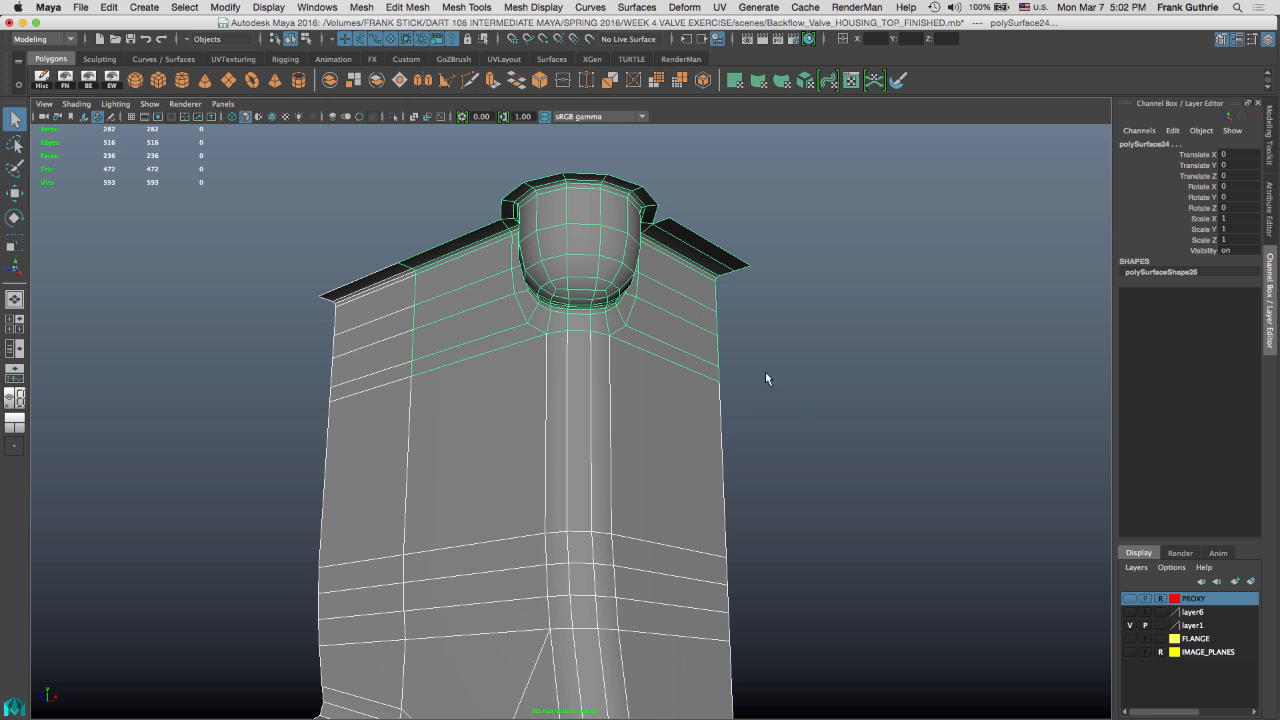
Show the Outliner, hide layer1, and add the lower housing body to the hidden PROXY layer
{"action": "left_click", "coordinate": [13, 347]}
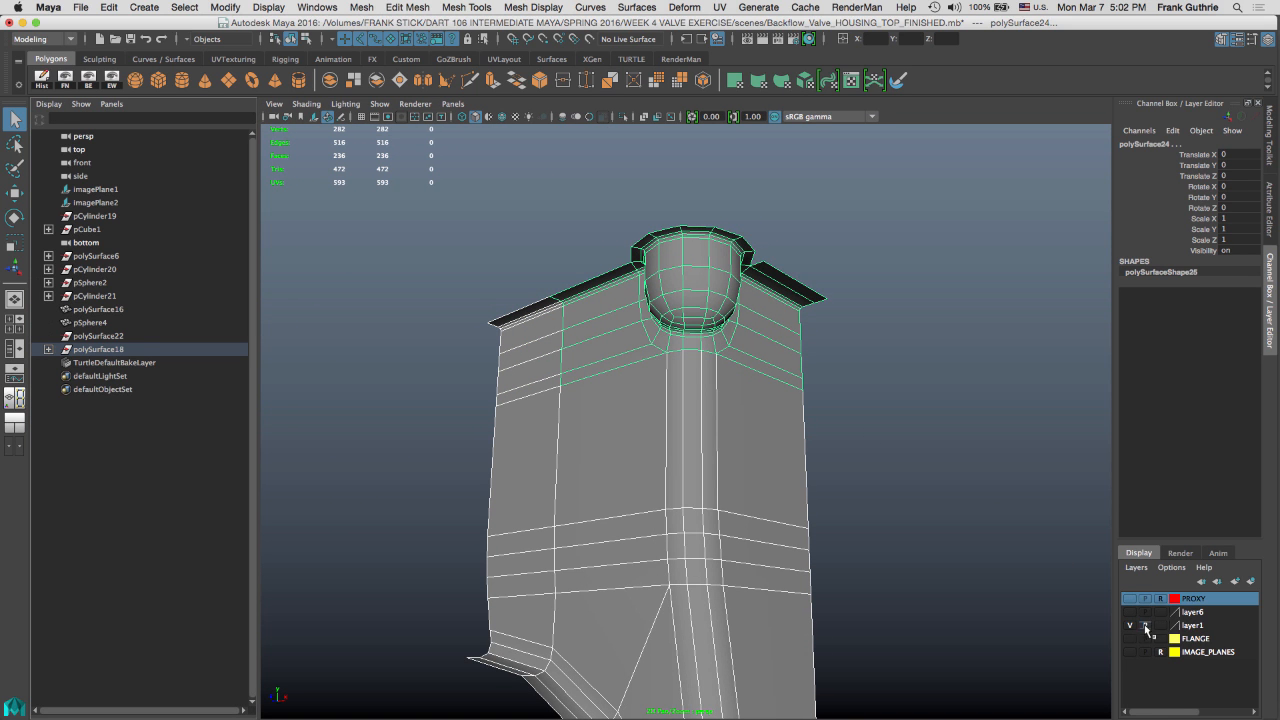
{"action": "left_click", "coordinate": [540, 509]}
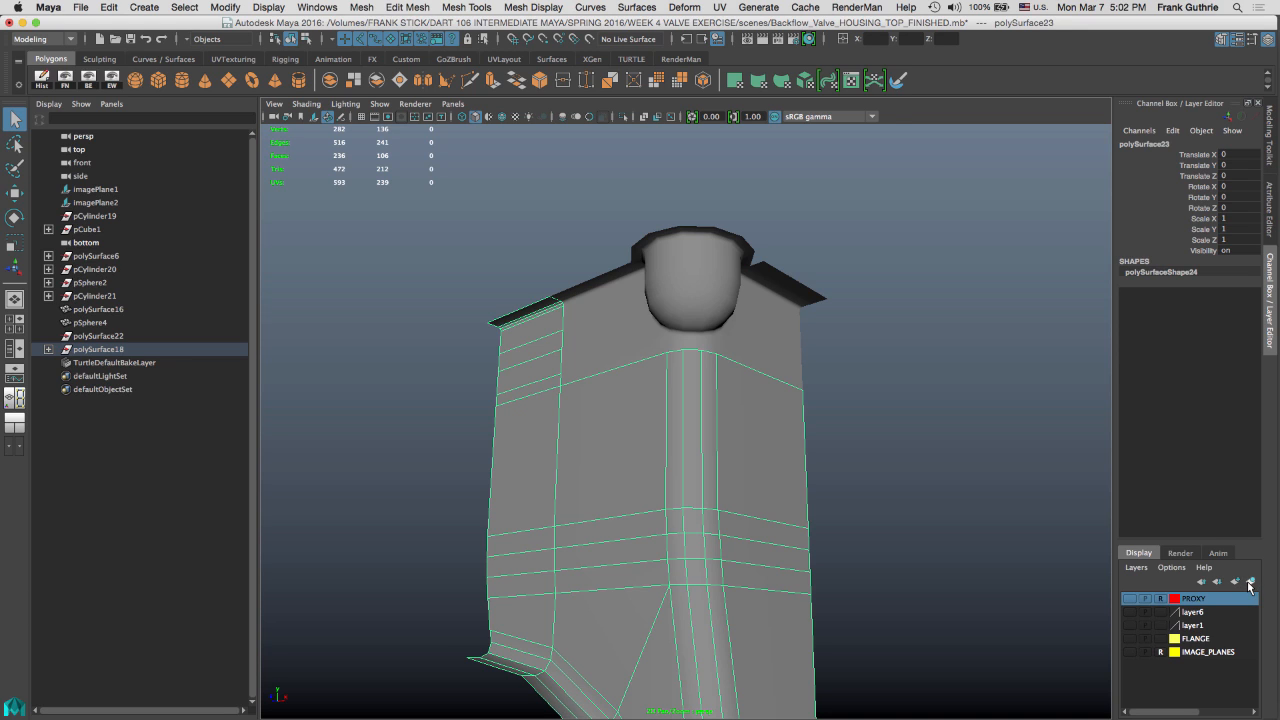
{"action": "right_click", "coordinate": [1135, 601]}
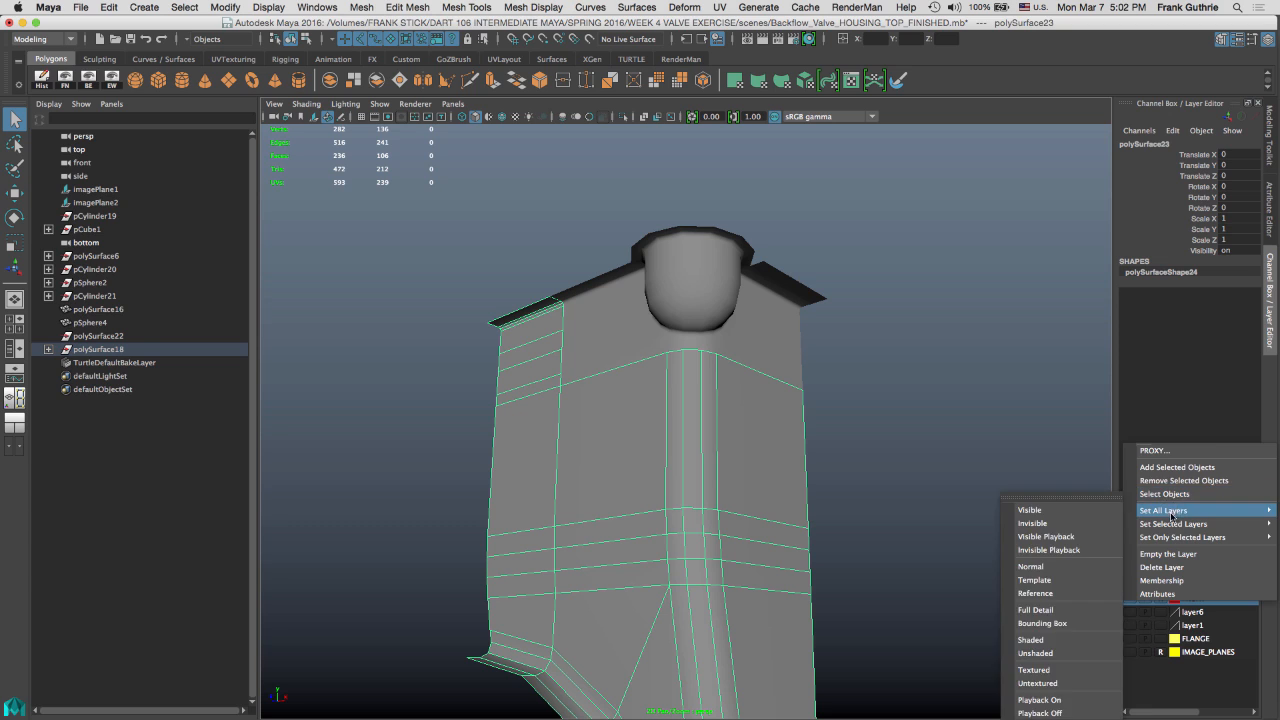
{"action": "left_click", "coordinate": [1177, 468]}
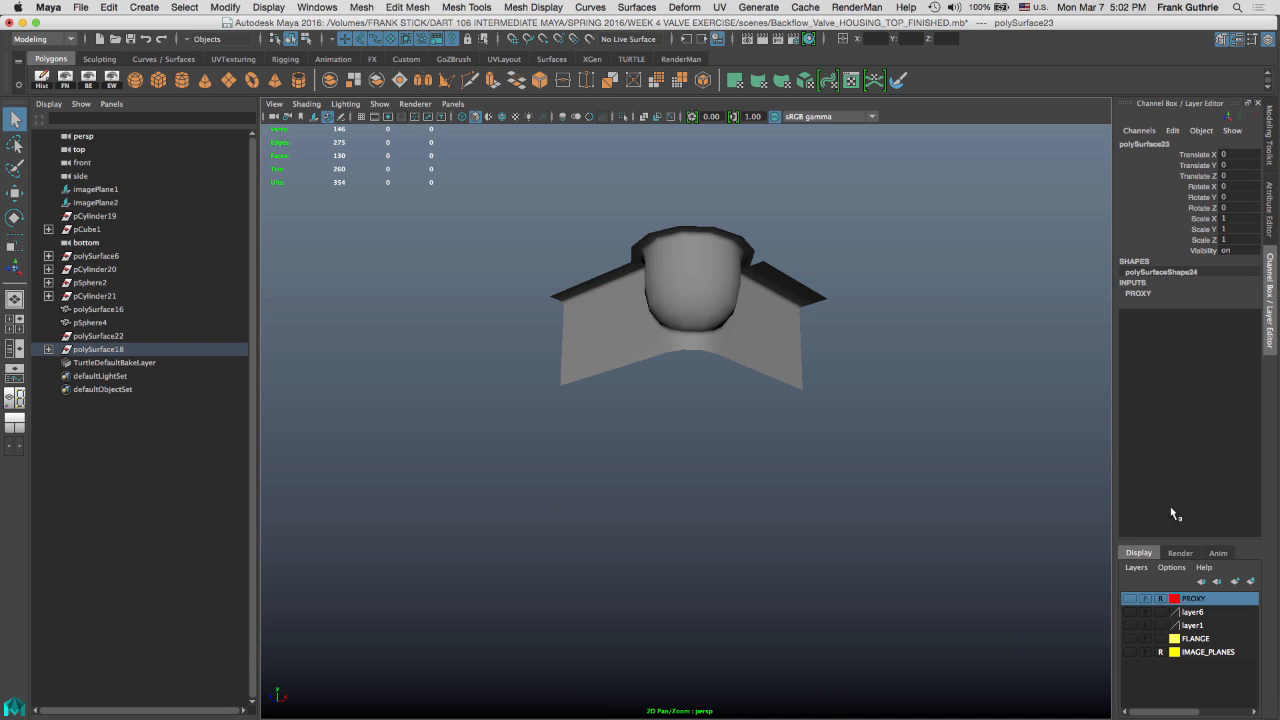
Rename the PROXY layer to HOUSING with a green color, and select the boss section left in the view
{"action": "double_click", "coordinate": [1200, 600]}
{"action": "left_click_drag", "start_coordinate": [701, 403], "coordinate": [580, 396]}
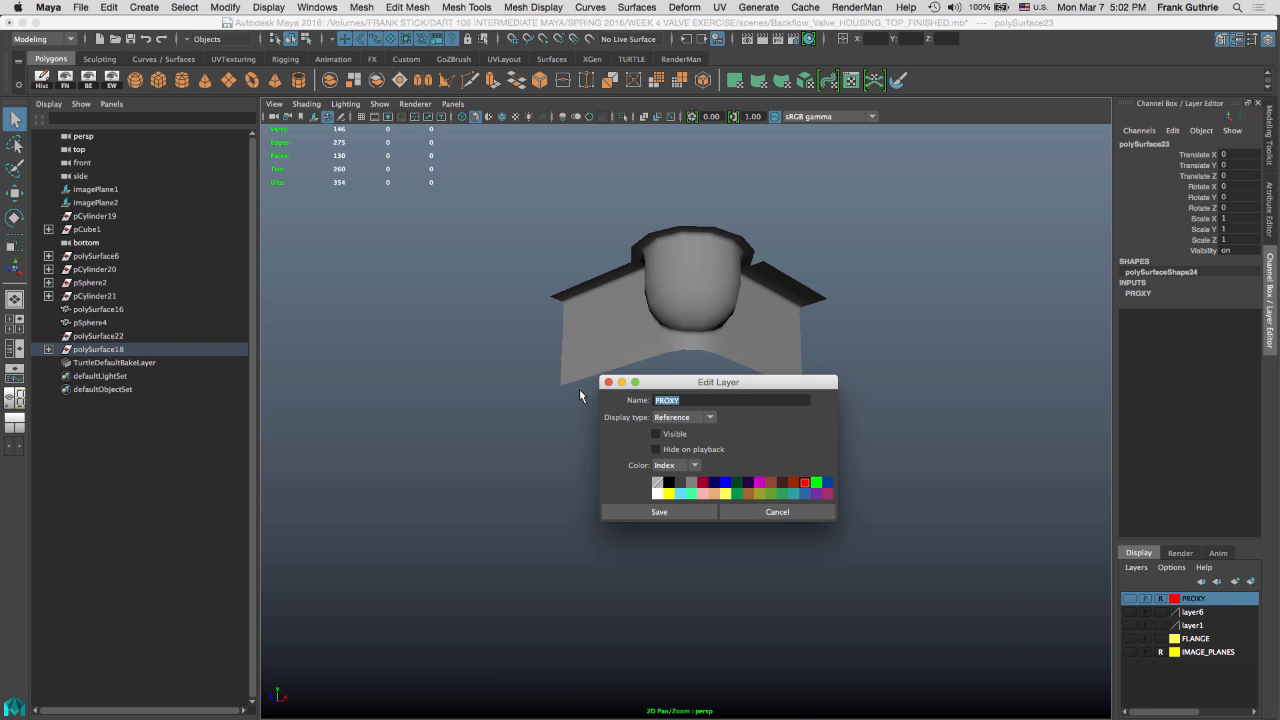
{"action": "type", "text": "HOUSING"}
{"action": "left_click", "coordinate": [740, 495]}
{"action": "left_click", "coordinate": [686, 512]}
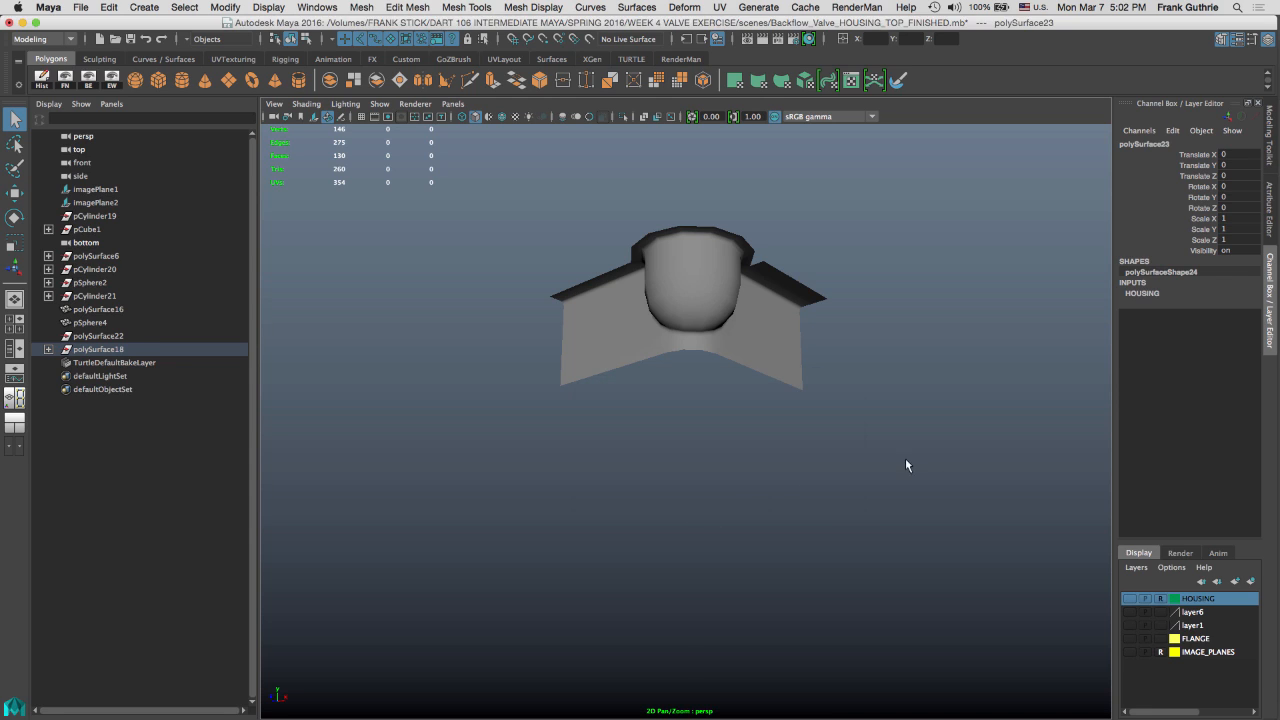
{"action": "left_click_drag", "start_coordinate": [962, 307], "coordinate": [646, 405]}
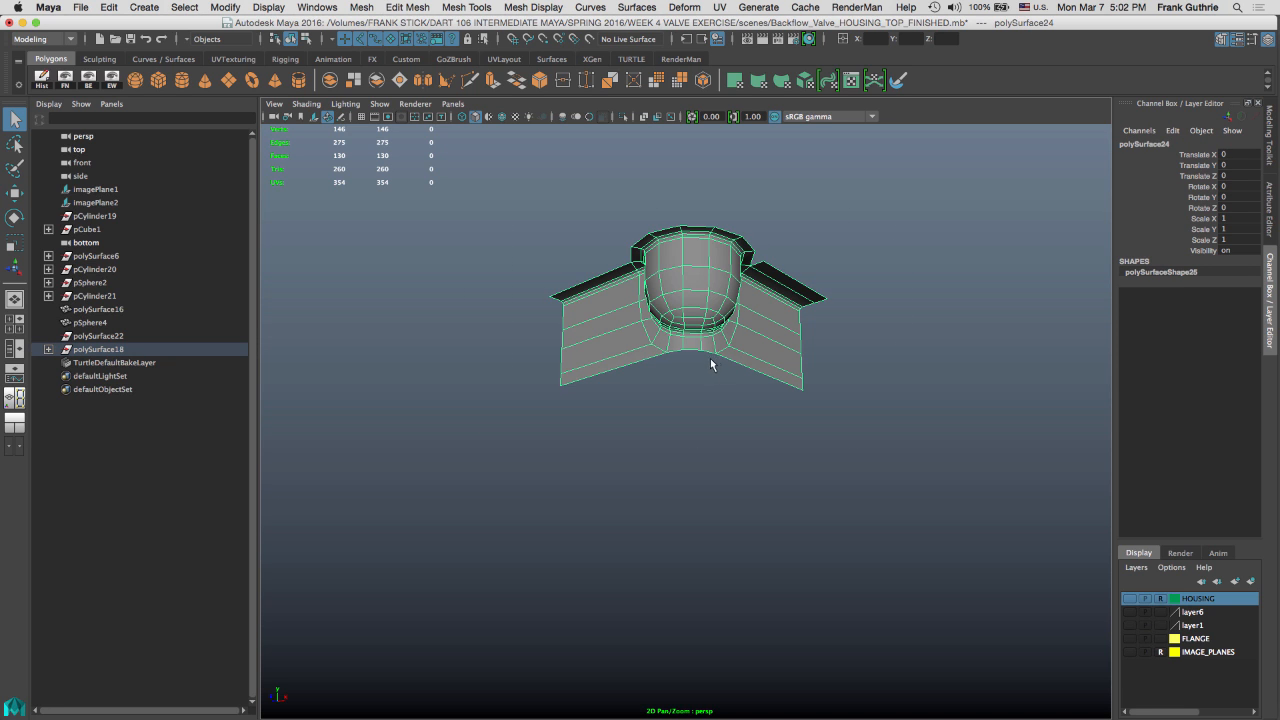
Extrude the long outer edge of the narrower top lip on the boss section
{"action": "left_click_drag", "start_coordinate": [710, 358], "coordinate": [753, 348], "text": "alt"}
{"action": "right_click_drag", "start_coordinate": [730, 343], "coordinate": [820, 305], "text": "alt"}
{"action": "middle_click_drag", "start_coordinate": [820, 305], "coordinate": [751, 306], "text": "alt"}
{"action": "right_click", "coordinate": [569, 383]}
{"action": "right_click_drag", "start_coordinate": [569, 383], "coordinate": [567, 288]}
{"action": "left_click", "coordinate": [626, 357]}
{"action": "left_click", "coordinate": [1270, 133]}
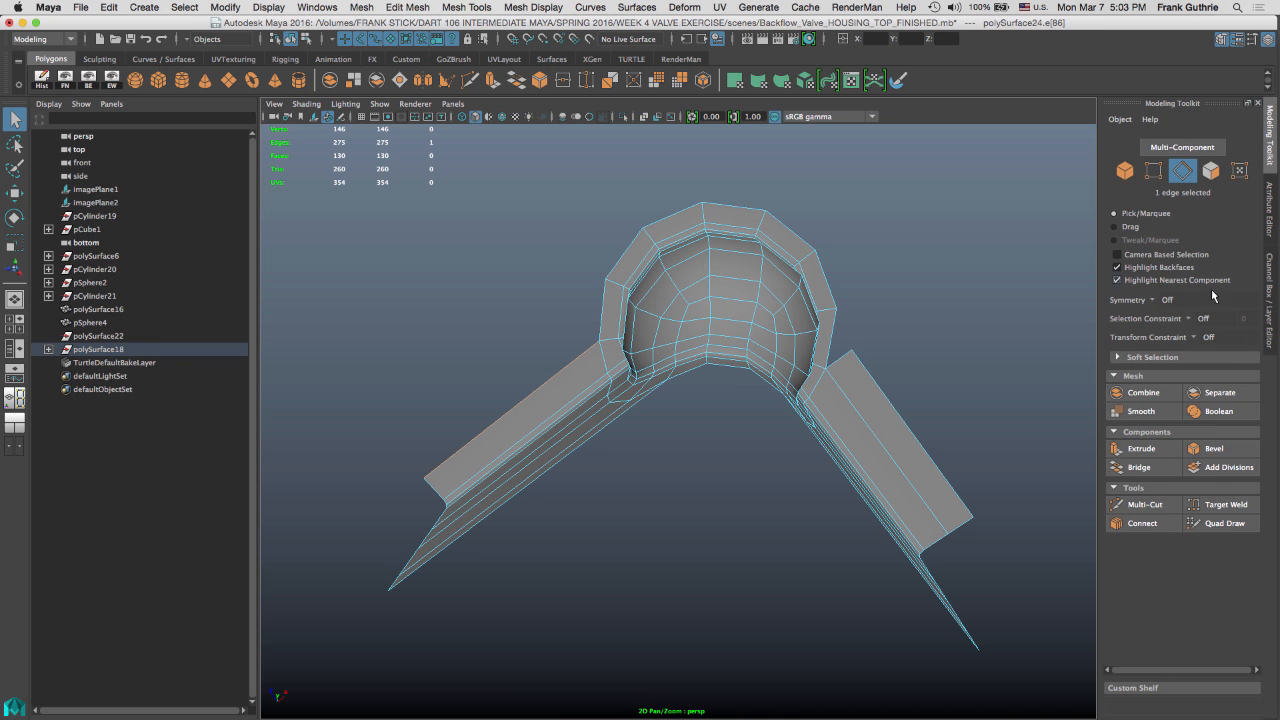
{"action": "left_click", "coordinate": [1141, 449]}
{"action": "left_click_drag", "start_coordinate": [566, 477], "coordinate": [540, 440]}
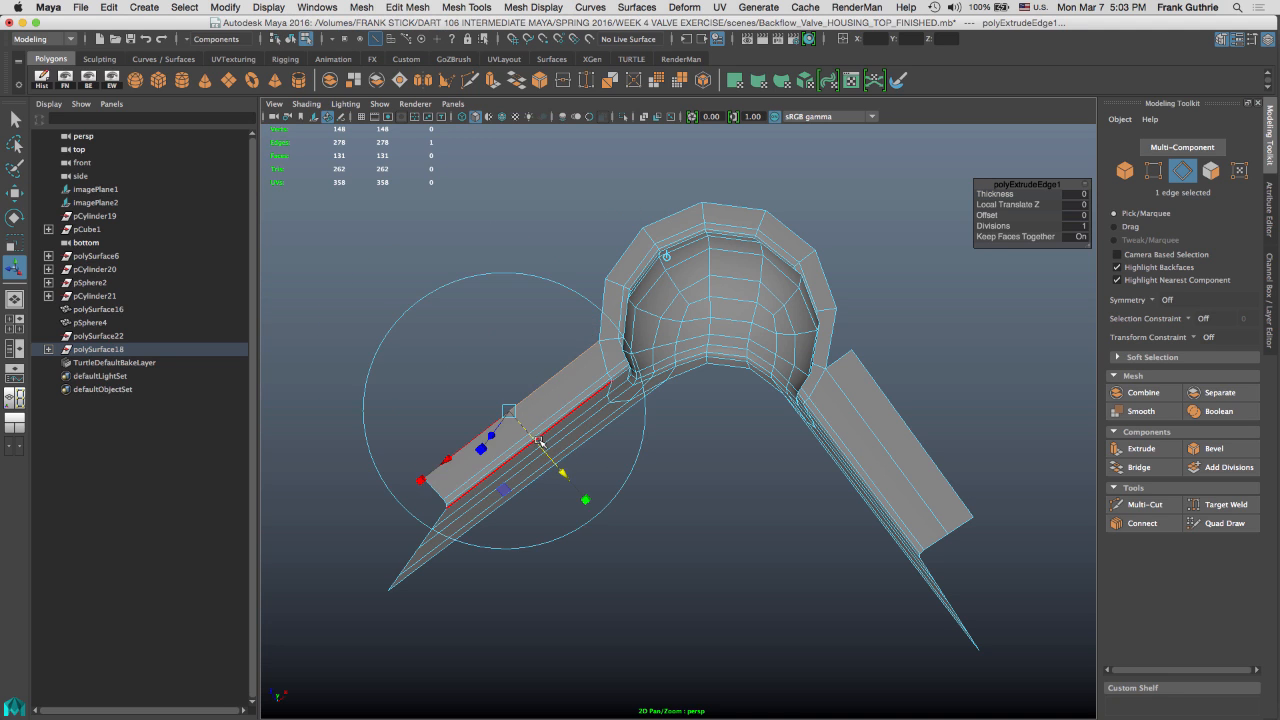
Move the extruded edge outward and snap it along Z in the side view to a vertex on the boss wall, at Z 10.42
{"action": "key", "text": "w"}
{"action": "left_click_drag", "start_coordinate": [500, 366], "coordinate": [443, 328]}
{"action": "key", "text": "space"}
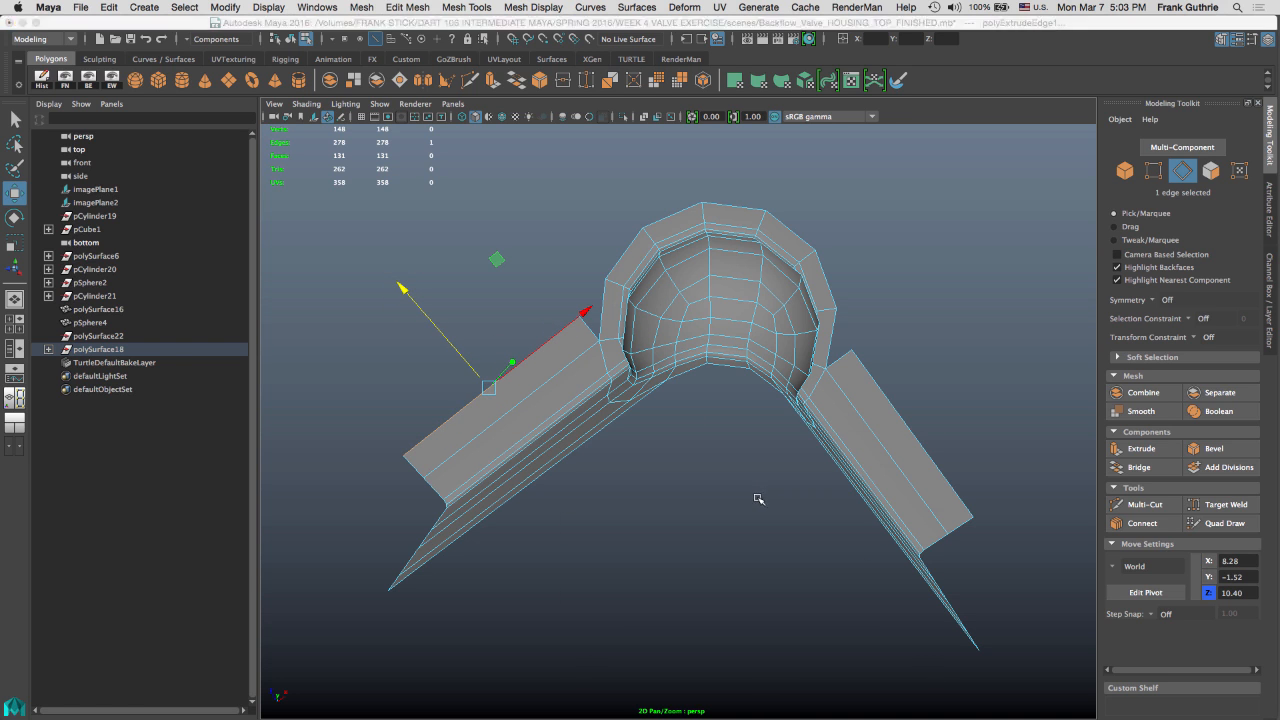
{"action": "key", "text": "space"}
{"action": "key", "text": "space"}
{"action": "left_click_drag", "start_coordinate": [754, 503], "coordinate": [512, 413]}
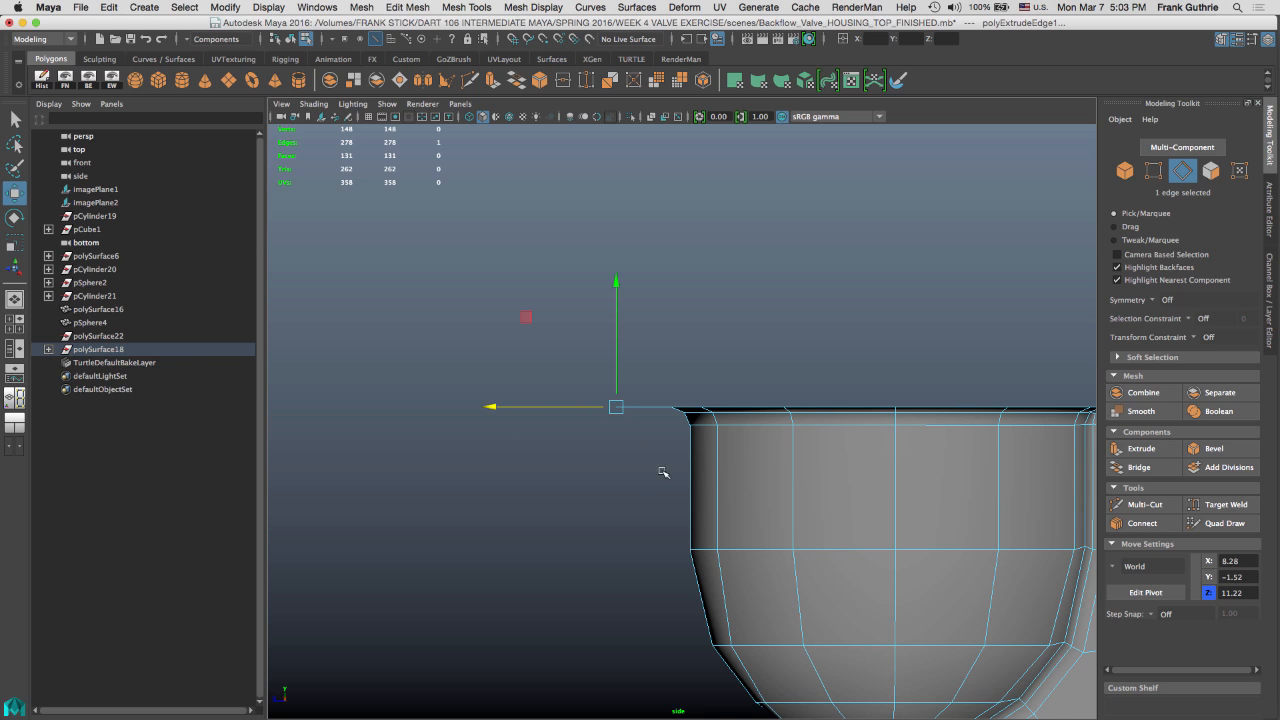
{"action": "key", "text": "v"}
{"action": "middle_click_drag", "start_coordinate": [690, 549], "coordinate": [689, 552]}
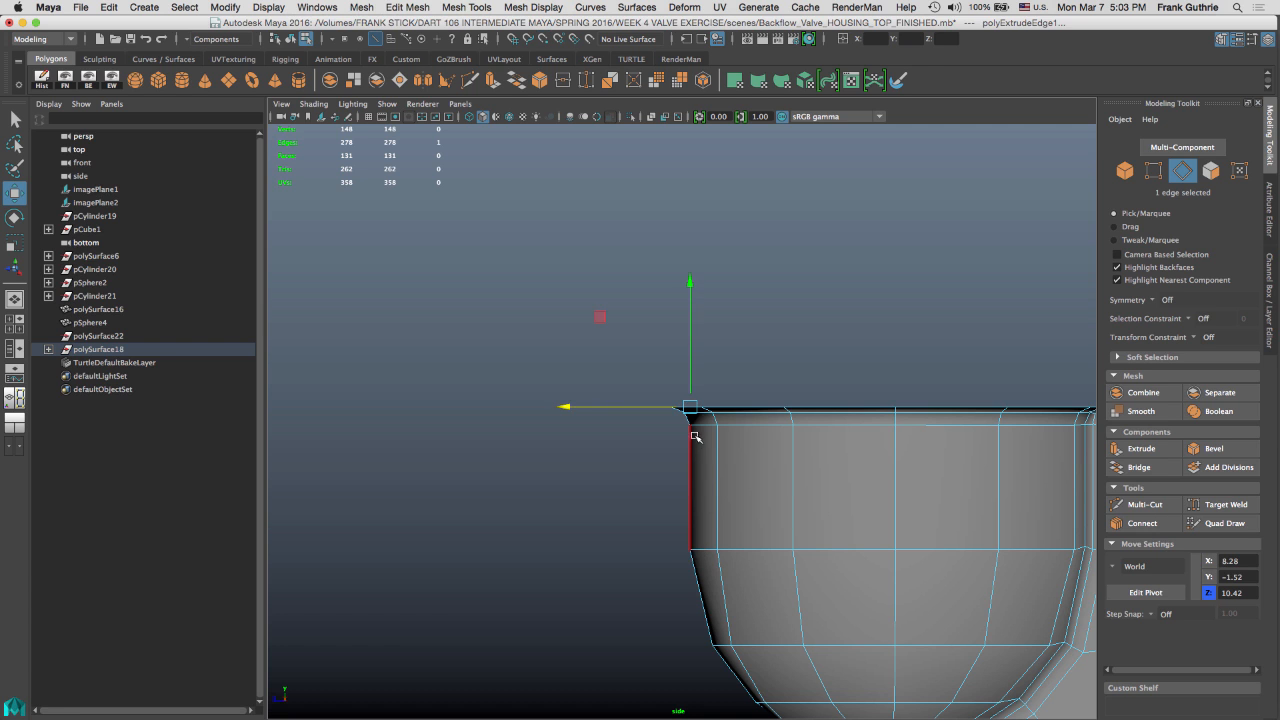
Examine how the extended lip lines up with the boss rim in the top and perspective views
{"action": "key", "text": "space"}
{"action": "key", "text": "space"}
{"action": "key", "text": "space"}
{"action": "left_click", "coordinate": [675, 313]}
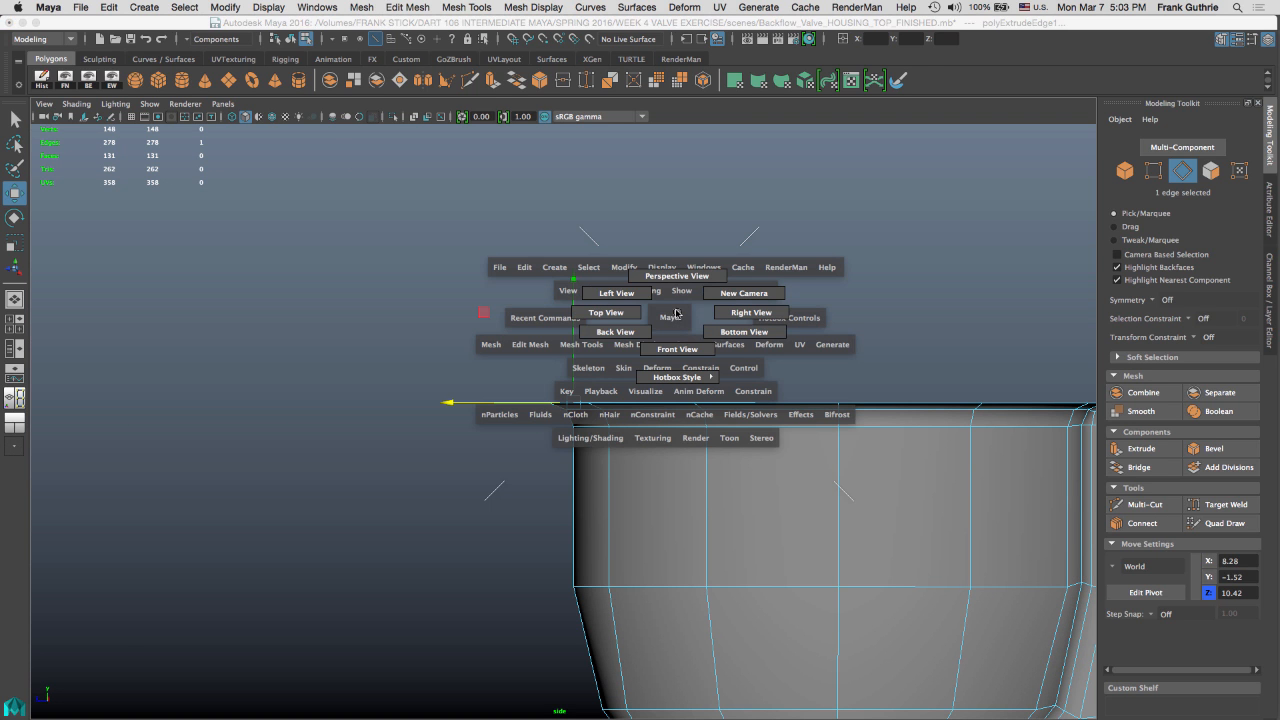
{"action": "left_click_drag", "start_coordinate": [675, 313], "coordinate": [606, 312]}
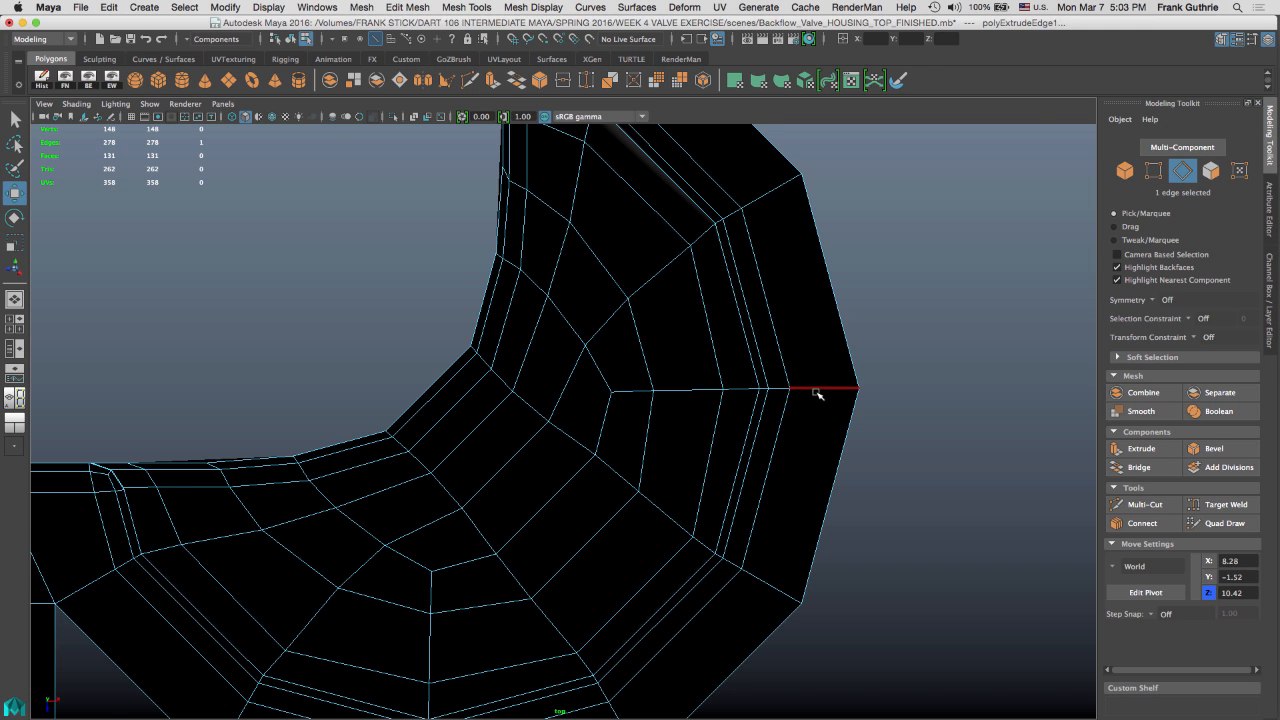
{"action": "right_click_drag", "start_coordinate": [820, 389], "coordinate": [642, 298], "text": "alt"}
{"action": "middle_click_drag", "start_coordinate": [646, 290], "coordinate": [670, 275], "text": "alt"}
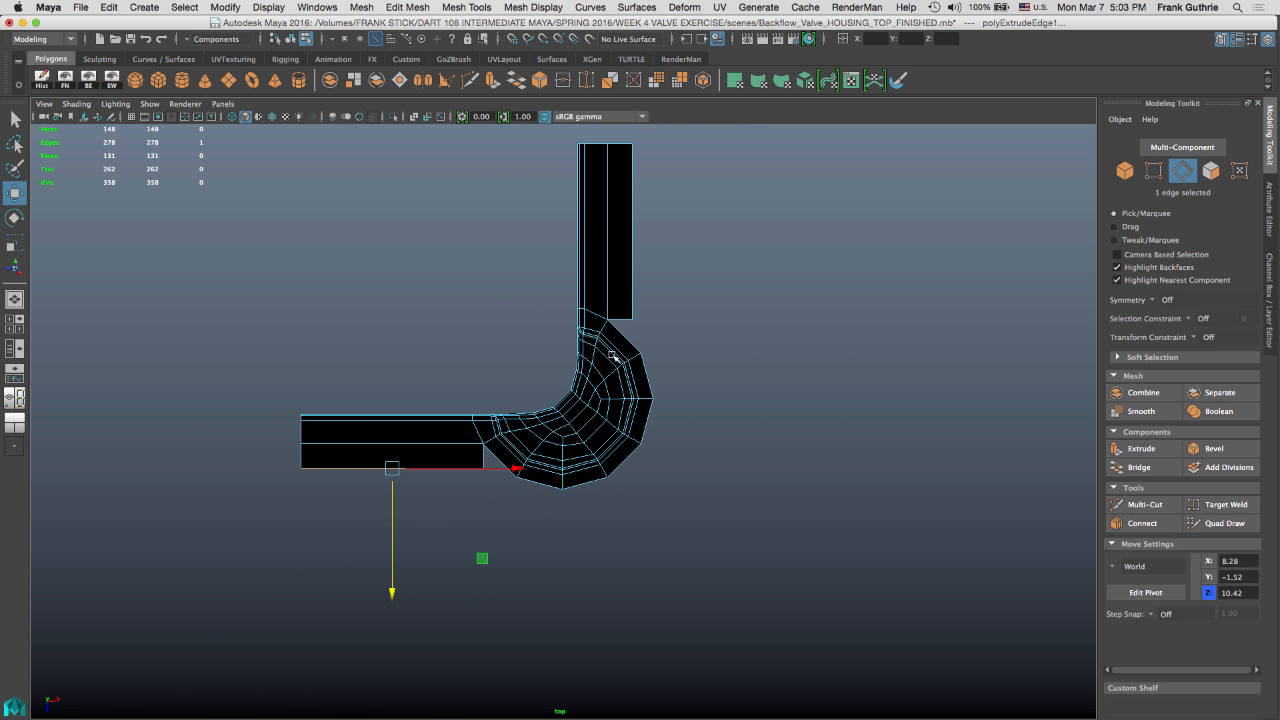
{"action": "right_click_drag", "start_coordinate": [614, 356], "coordinate": [971, 397], "text": "alt"}
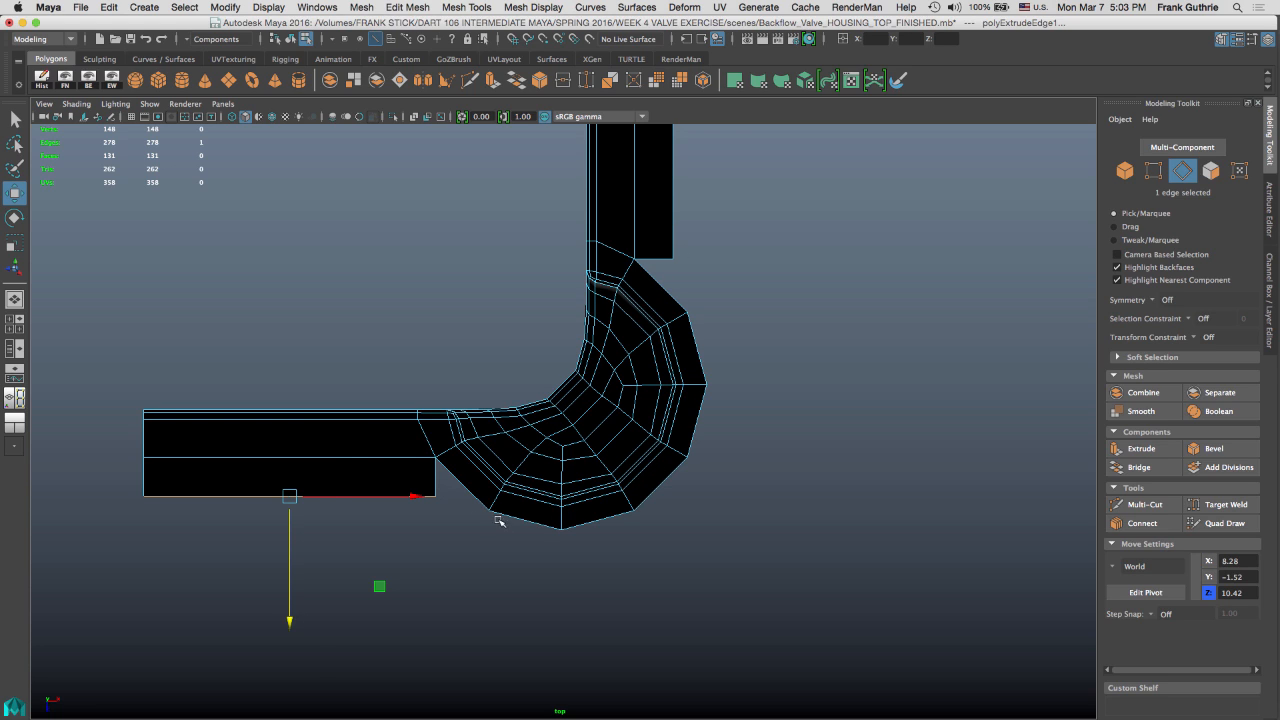
{"action": "key", "text": "space"}
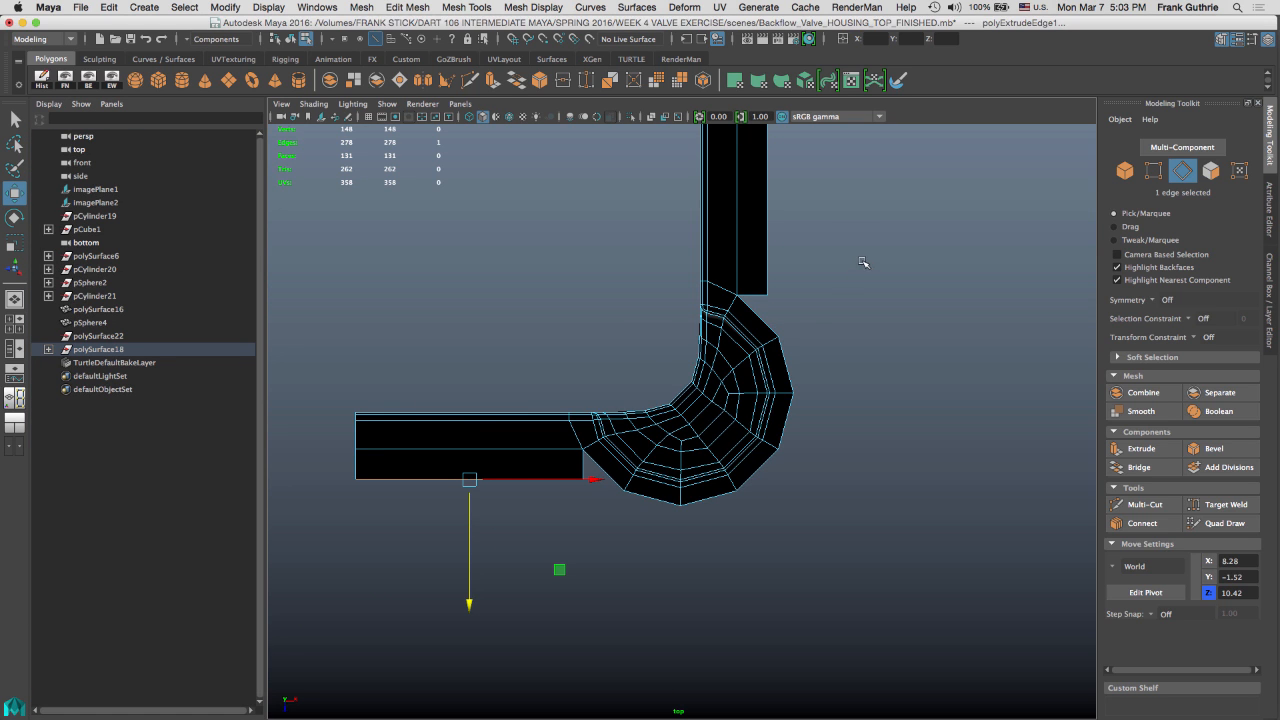
{"action": "key", "text": "space"}
{"action": "left_click_drag", "start_coordinate": [761, 411], "coordinate": [772, 364]}
{"action": "left_click_drag", "start_coordinate": [815, 426], "coordinate": [791, 281], "text": "alt"}
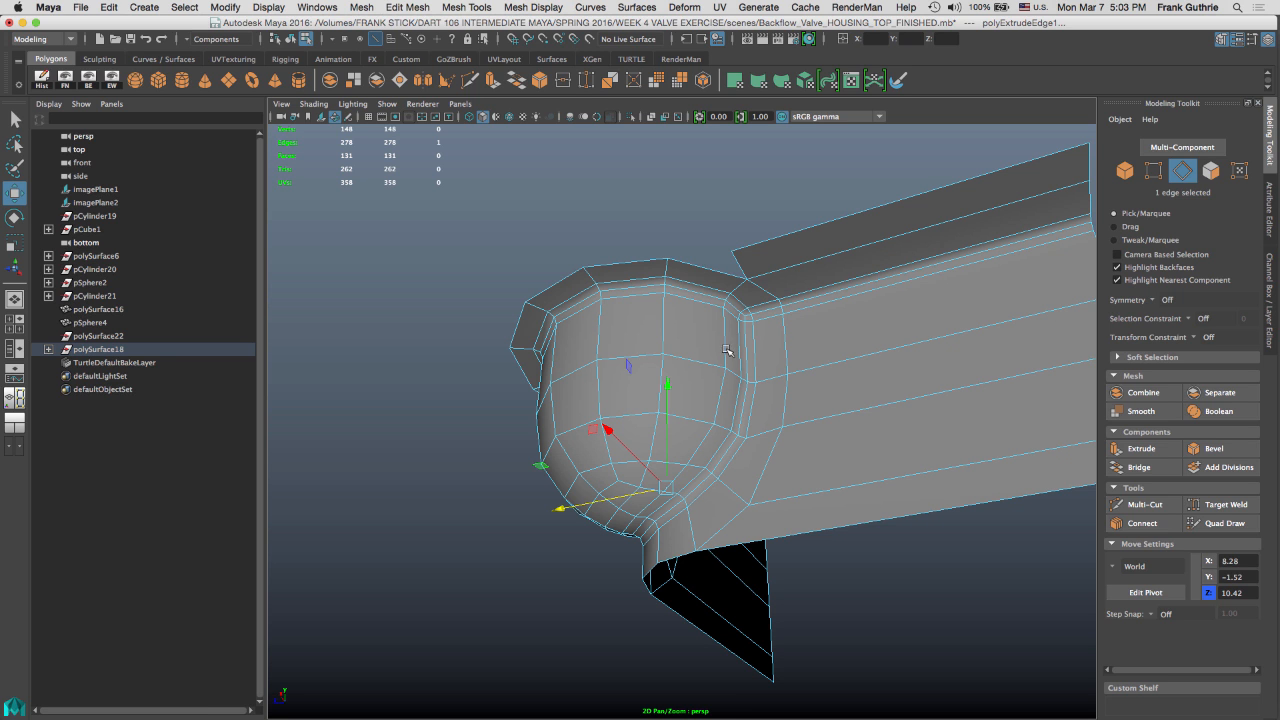
{"action": "left_click_drag", "start_coordinate": [765, 320], "coordinate": [689, 248], "text": "alt"}
Return to object selection and preview the boss section with smooth mesh display
{"action": "key", "text": "q"}
{"action": "key", "text": "F8"}
{"action": "key", "text": "3"}
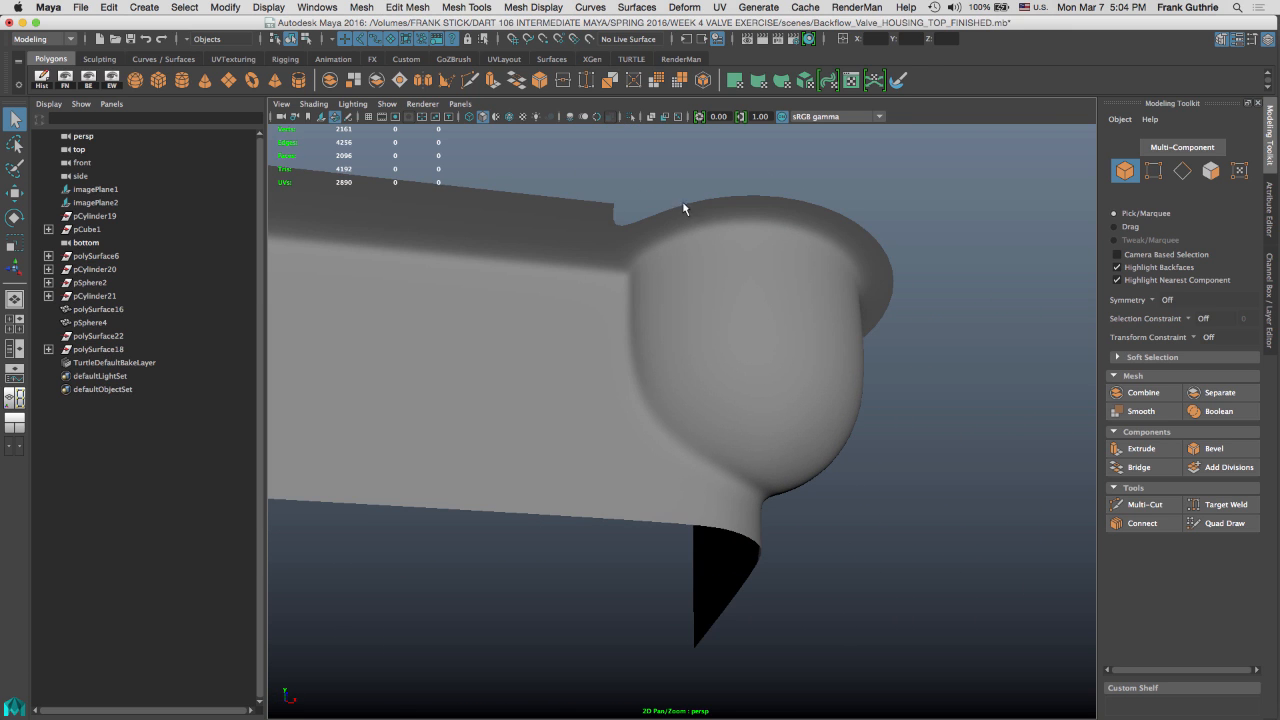
{"action": "left_click", "coordinate": [525, 210]}
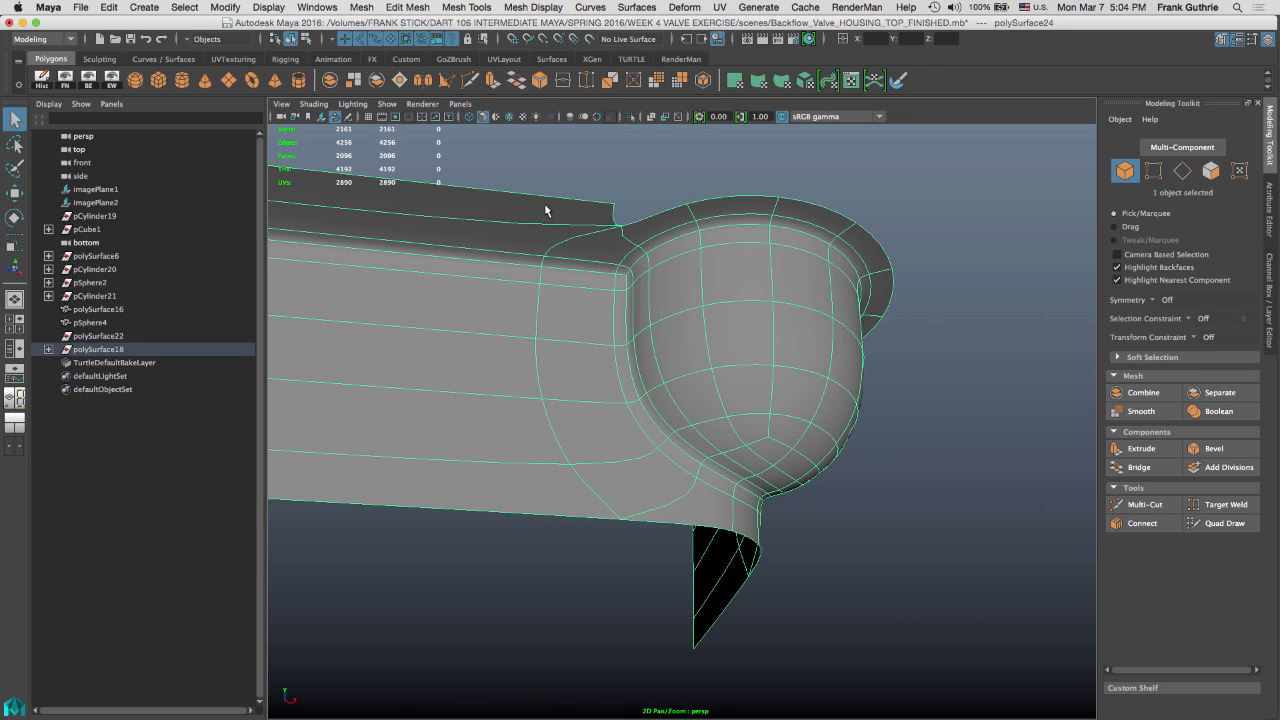
Turn off the smooth preview and delete the flat rim faces projecting around the top of the boss
{"action": "right_click_drag", "start_coordinate": [823, 292], "coordinate": [823, 318]}
{"action": "left_click", "coordinate": [800, 282]}
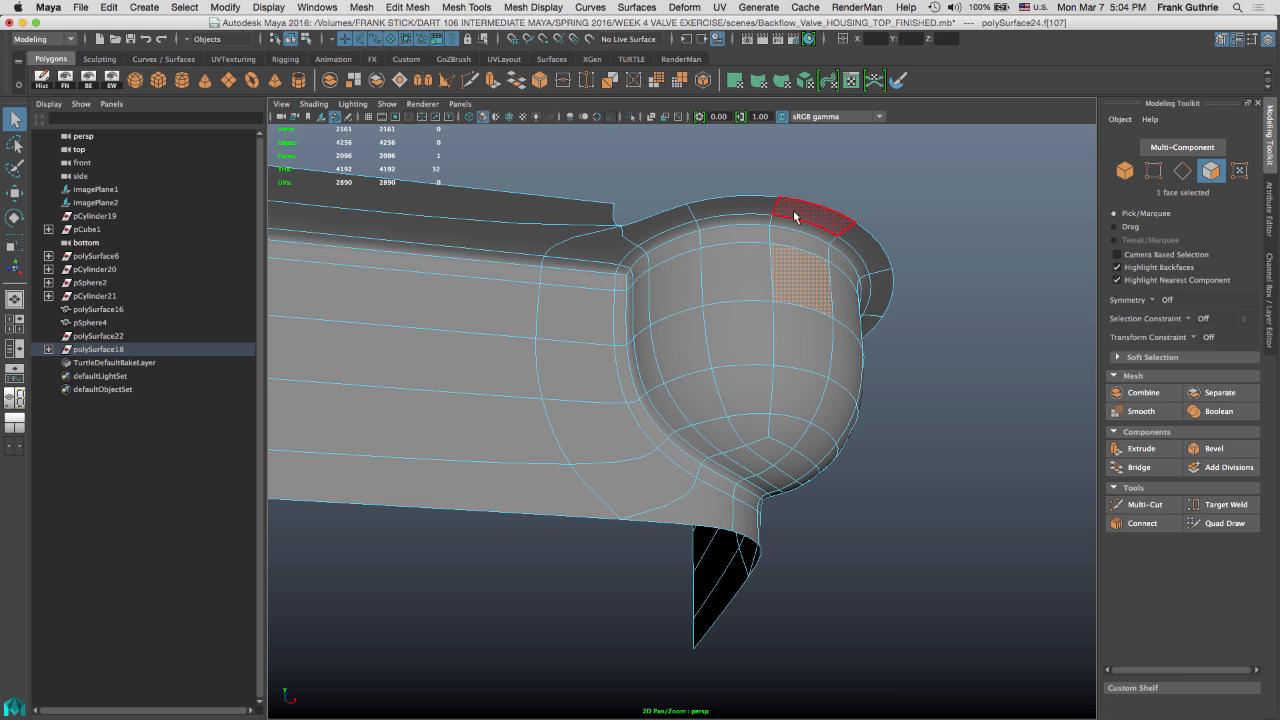
{"action": "left_click_drag", "start_coordinate": [792, 214], "coordinate": [816, 168], "text": "alt"}
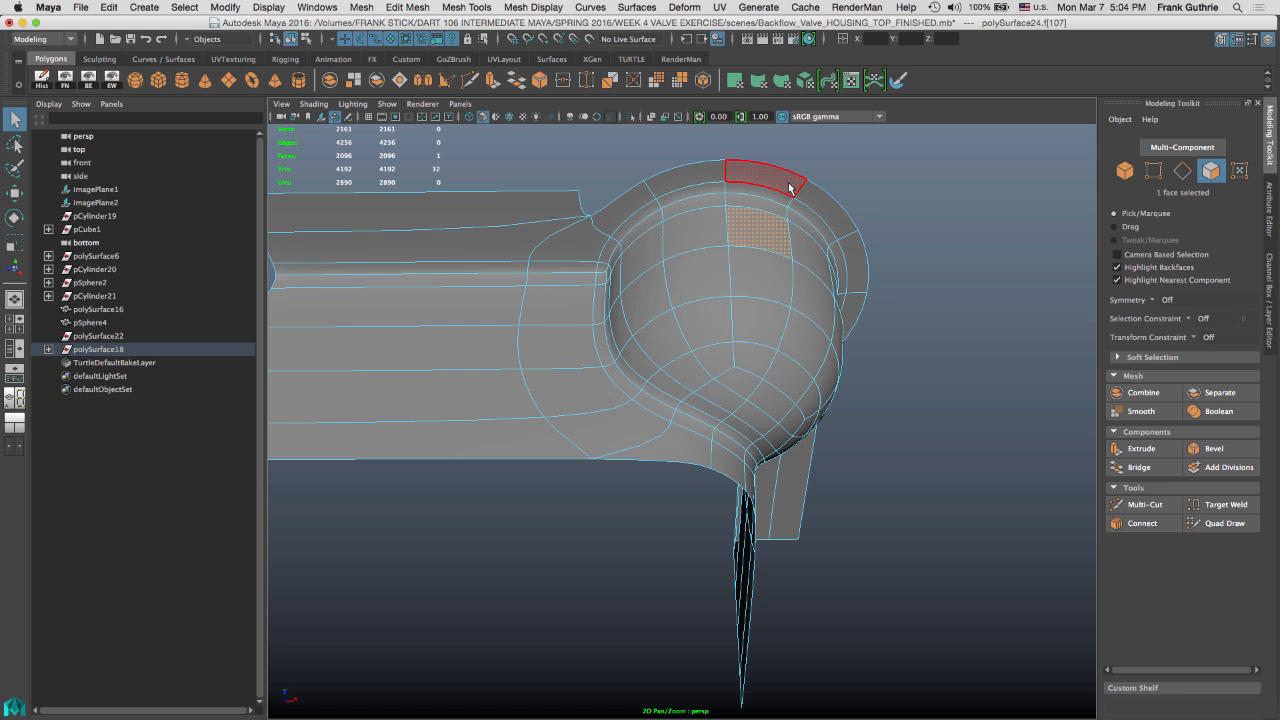
{"action": "key", "text": "1"}
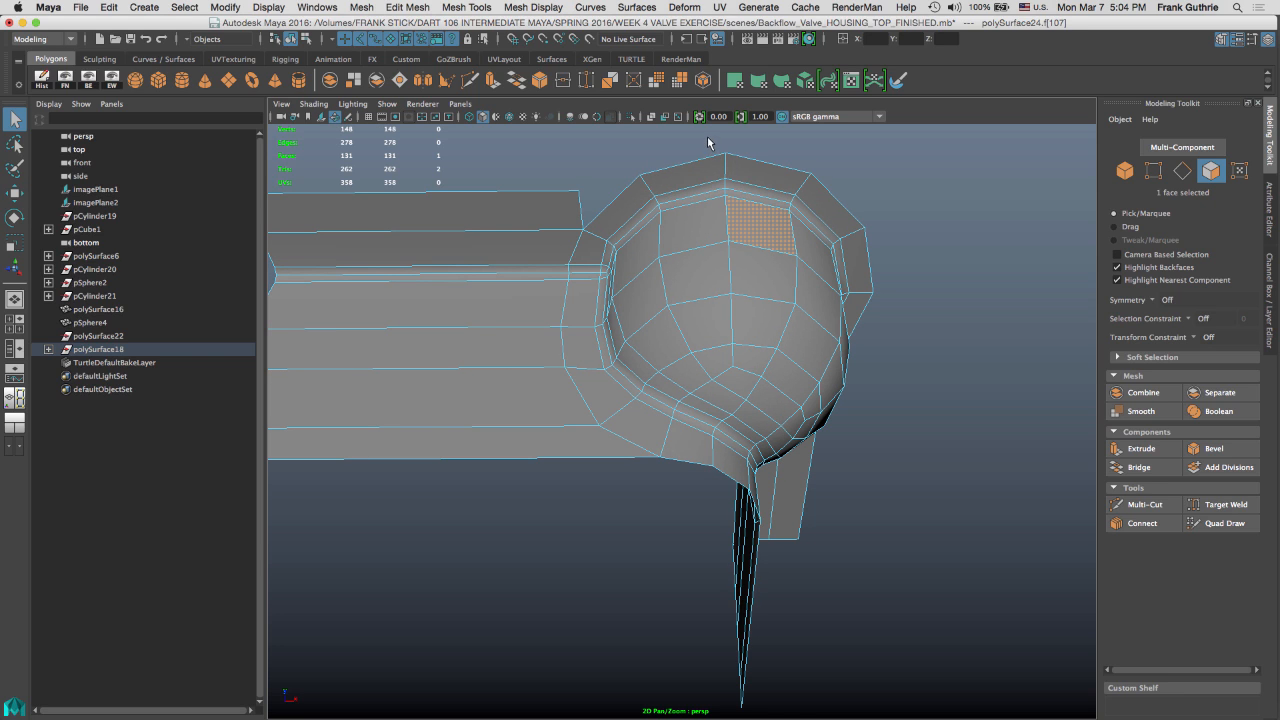
{"action": "left_click_drag", "start_coordinate": [708, 138], "coordinate": [730, 168]}
{"action": "key", "text": "Delete"}
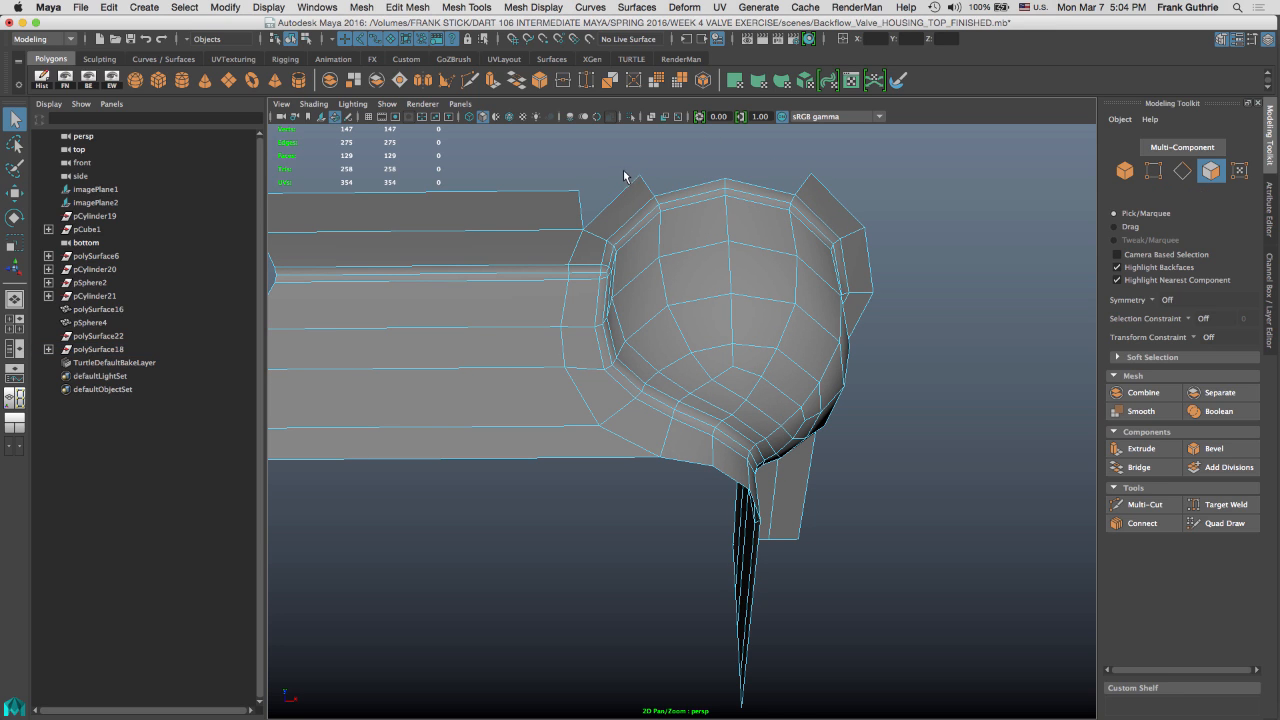
{"action": "left_click_drag", "start_coordinate": [632, 164], "coordinate": [650, 184]}
{"action": "key", "text": "Delete"}
{"action": "left_click_drag", "start_coordinate": [858, 213], "coordinate": [859, 264]}
{"action": "key", "text": "Delete"}
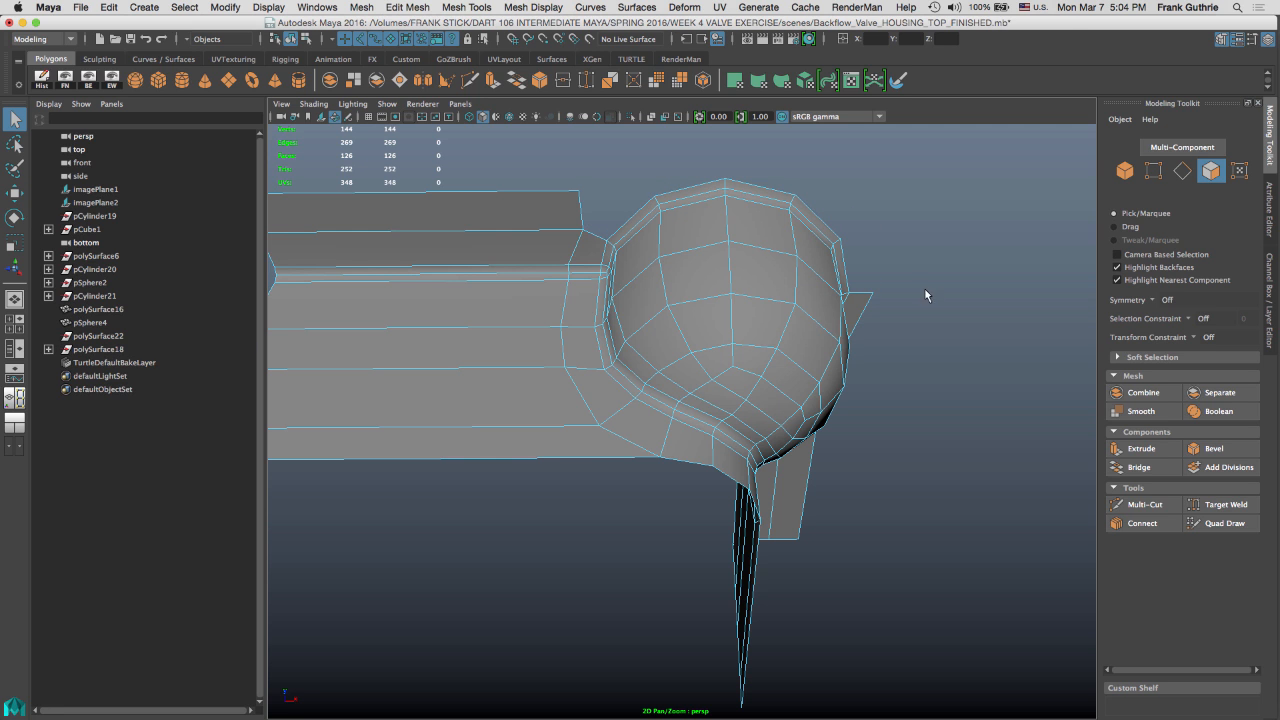
{"action": "left_click_drag", "start_coordinate": [920, 293], "coordinate": [793, 210], "text": "alt"}
{"action": "key", "text": "Delete"}
Select the two uppermost vertices of the first edge column on the boss rim beside the flat arm
{"action": "mouse_move", "coordinate": [595, 252]}
{"action": "left_mouse_down", "text": "alt"}
{"action": "mouse_move", "coordinate": [645, 217]}
{"action": "mouse_move", "coordinate": [635, 247]}
{"action": "mouse_move", "coordinate": [648, 249]}
{"action": "mouse_move", "coordinate": [617, 246]}
{"action": "left_mouse_up", "text": "alt"}
{"action": "right_click_drag", "start_coordinate": [617, 246], "coordinate": [686, 251], "text": "alt"}
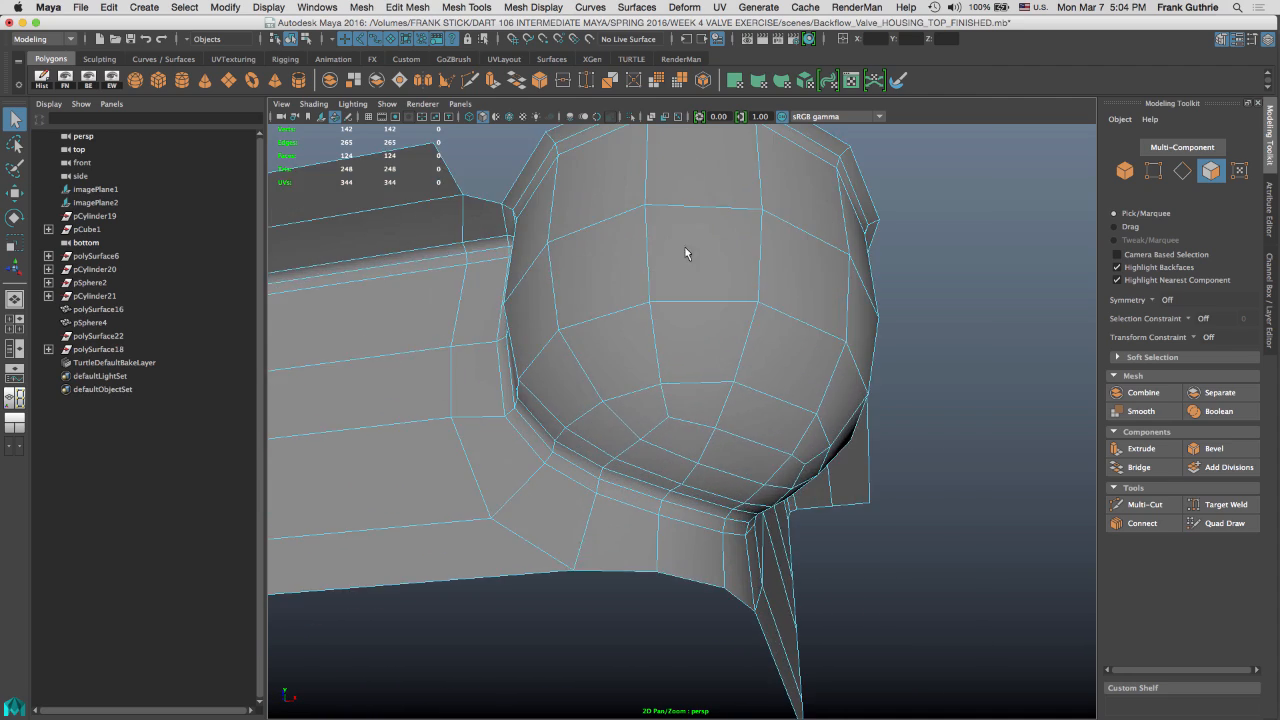
{"action": "middle_click_drag", "start_coordinate": [686, 251], "coordinate": [645, 305], "text": "alt"}
{"action": "left_click_drag", "start_coordinate": [554, 265], "coordinate": [588, 268], "text": "alt"}
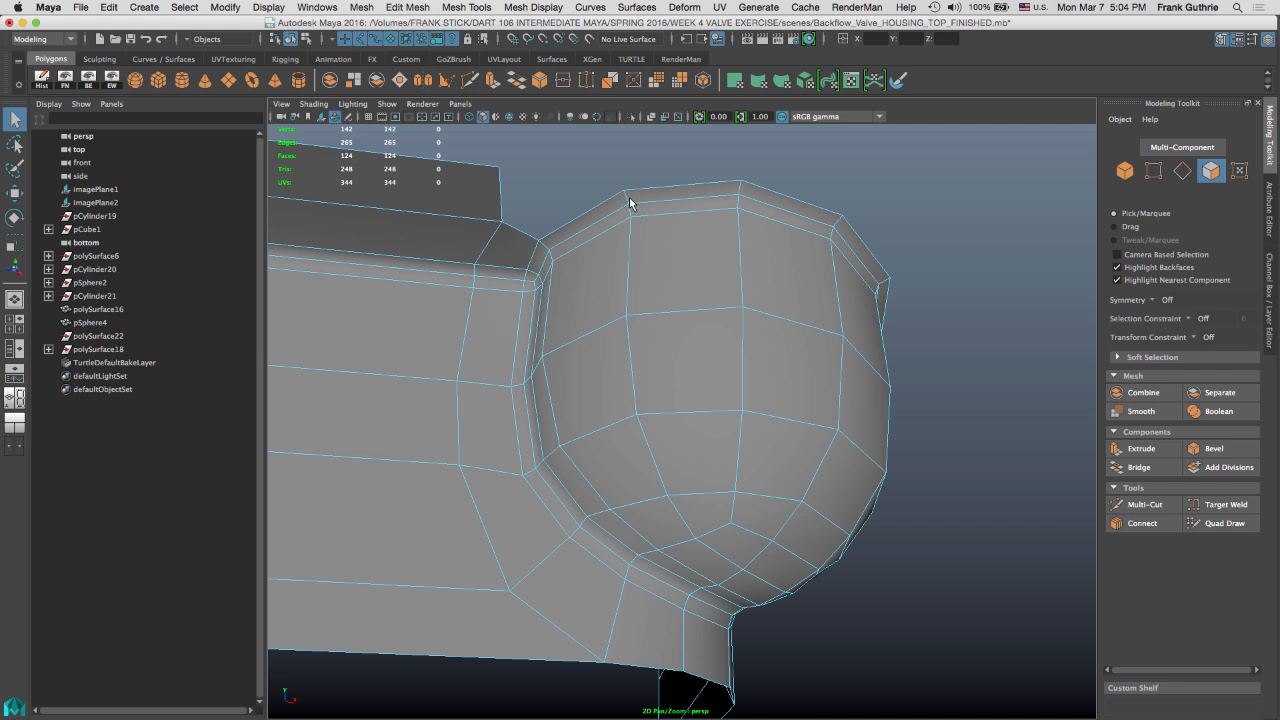
{"action": "left_click_drag", "start_coordinate": [641, 208], "coordinate": [566, 246], "text": "alt"}
{"action": "left_click_drag", "start_coordinate": [698, 230], "coordinate": [627, 281], "text": "alt"}
{"action": "scroll", "coordinate": [622, 282], "scroll_direction": "up", "scroll_amount": 3}
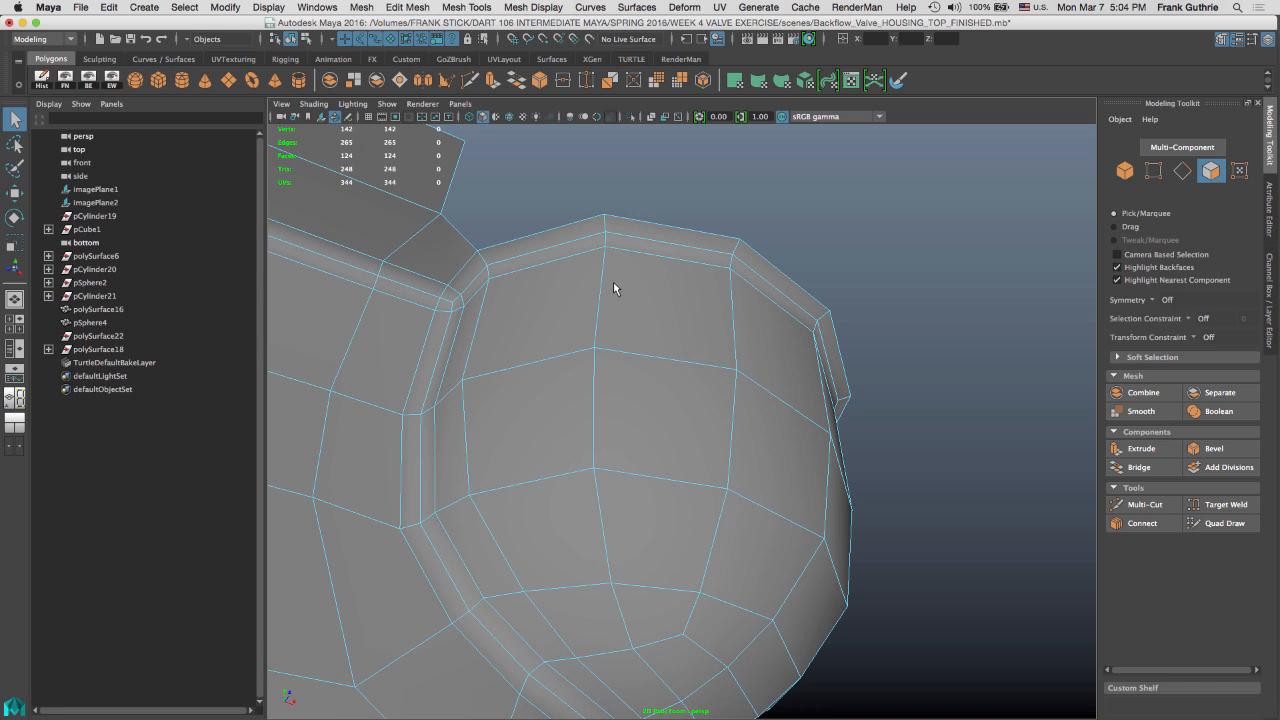
{"action": "right_click_drag", "start_coordinate": [612, 235], "coordinate": [561, 234]}
{"action": "right_click_drag", "start_coordinate": [563, 233], "coordinate": [653, 305], "text": "alt"}
{"action": "left_click_drag", "start_coordinate": [653, 305], "coordinate": [521, 264], "text": "alt"}
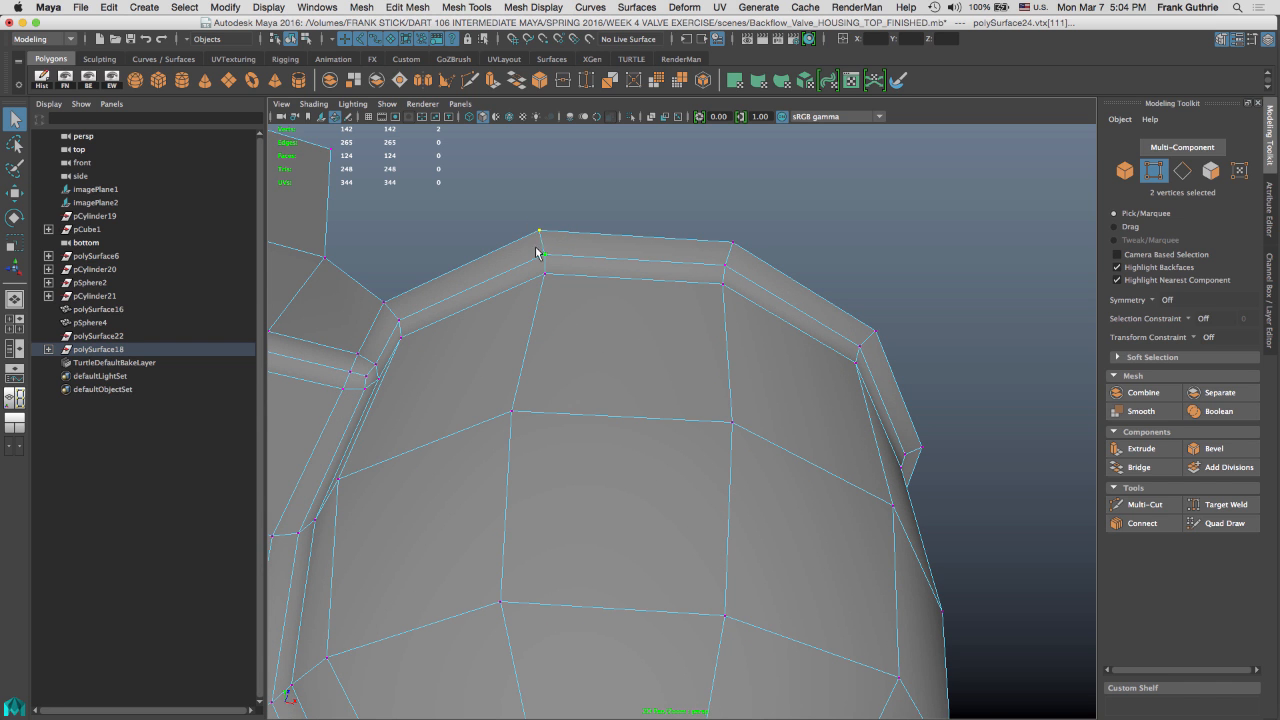
{"action": "middle_click_drag", "start_coordinate": [543, 252], "coordinate": [643, 246], "text": "alt"}
{"action": "right_click_drag", "start_coordinate": [643, 246], "coordinate": [780, 263], "text": "alt"}
{"action": "left_click_drag", "start_coordinate": [780, 263], "coordinate": [810, 213], "text": "alt"}
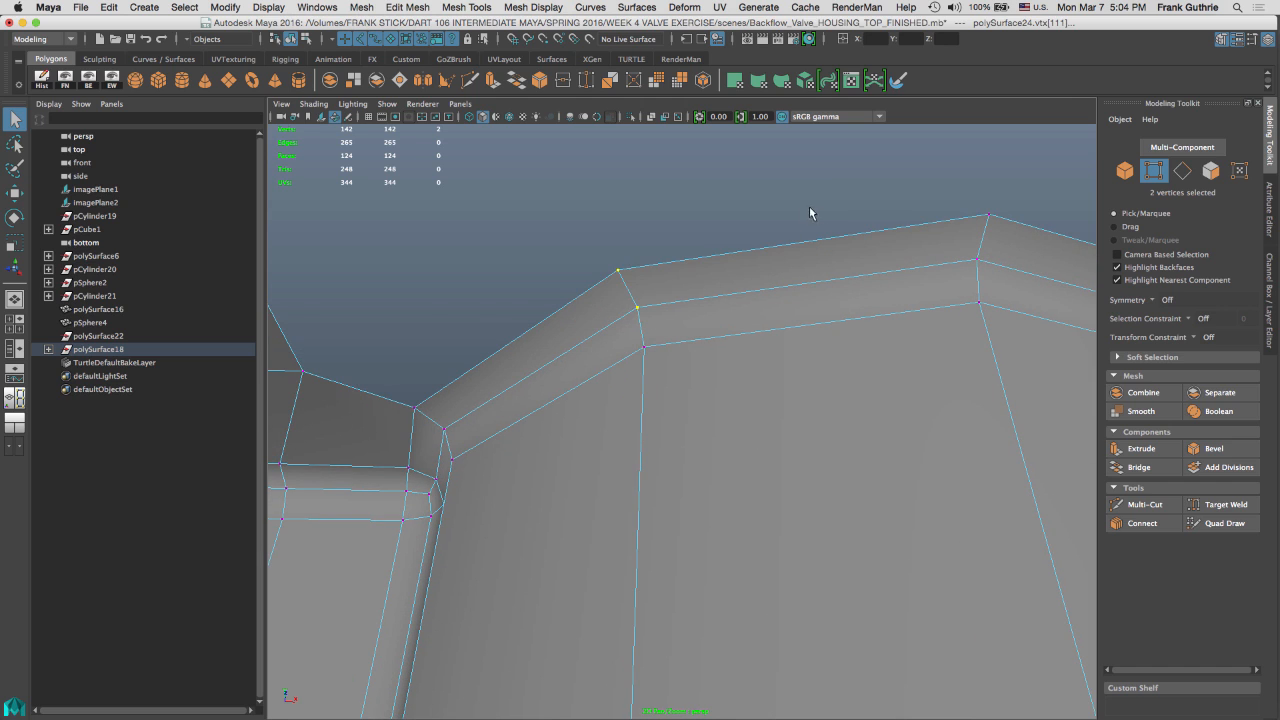
Try to snap the two selected rim vertices onto the vertex directly below them with Keep Spacing on
{"action": "key", "text": "w"}
{"action": "left_click_drag", "start_coordinate": [630, 289], "coordinate": [641, 259]}
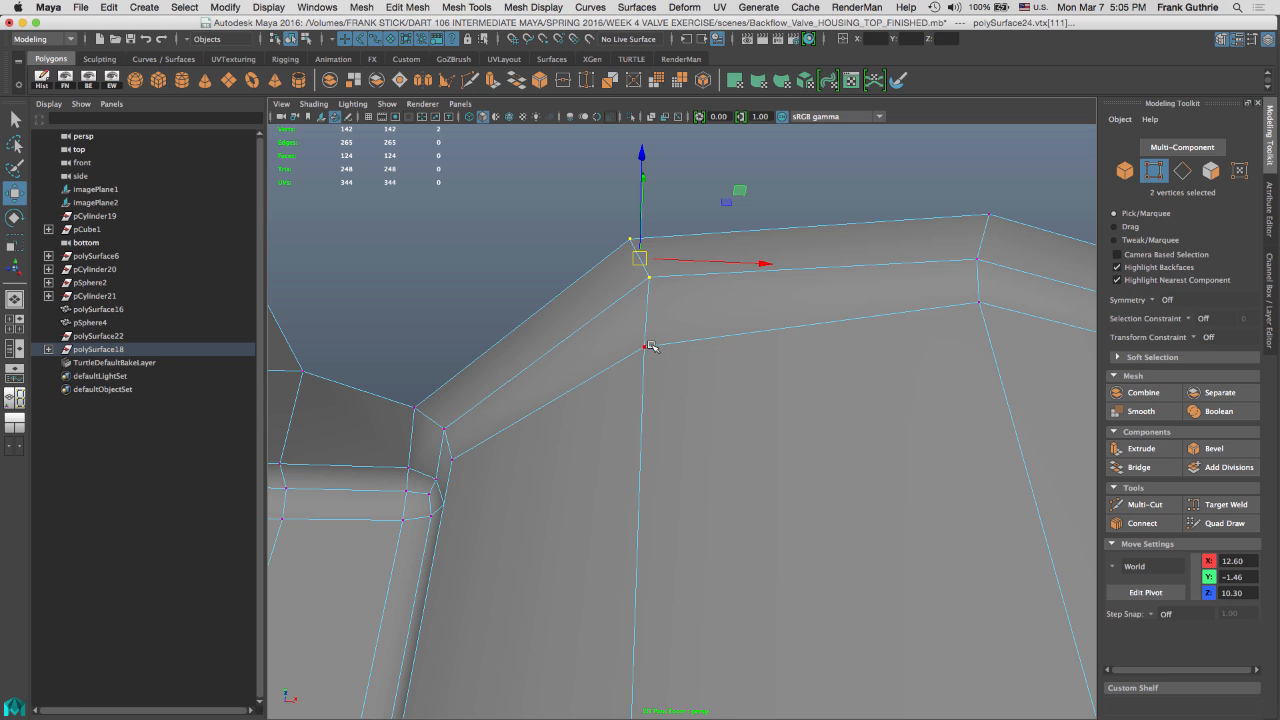
{"action": "key", "text": "v"}
{"action": "middle_click_drag", "start_coordinate": [655, 336], "coordinate": [598, 266]}
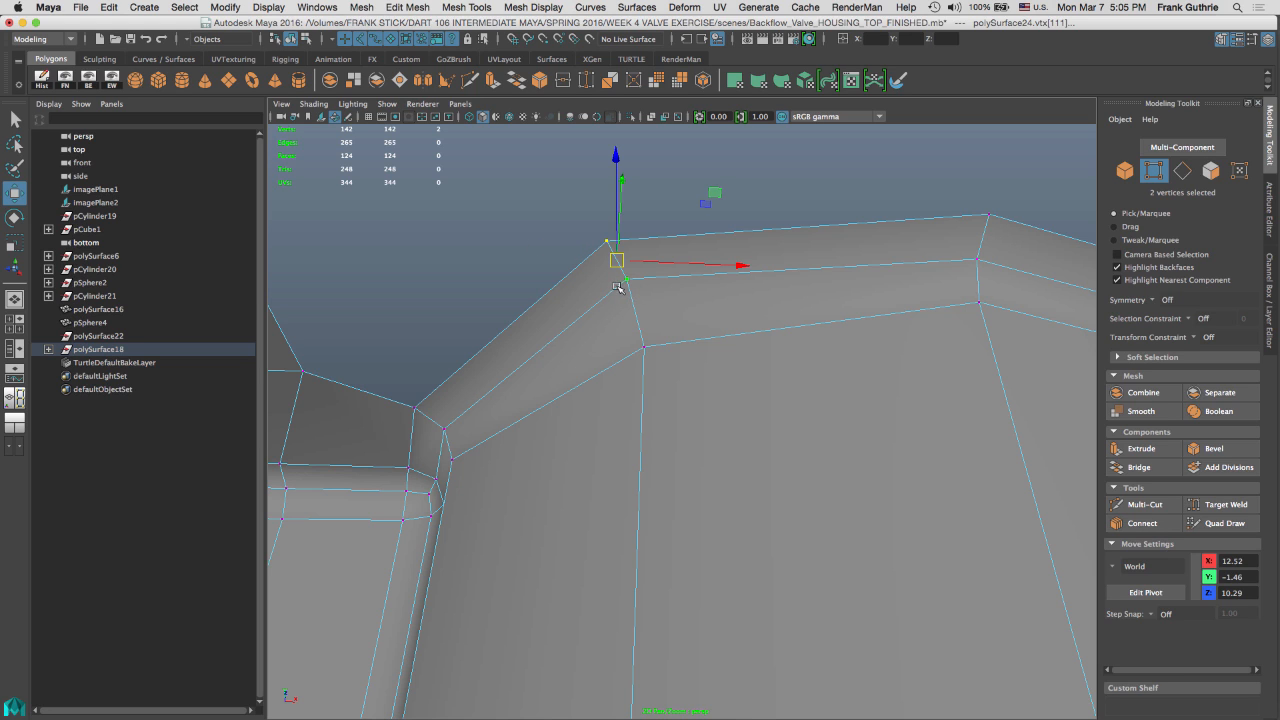
Turn off Keep Spacing for the Move tool and snap both rim vertices onto the vertex directly below them
{"action": "left_click", "coordinate": [506, 203]}
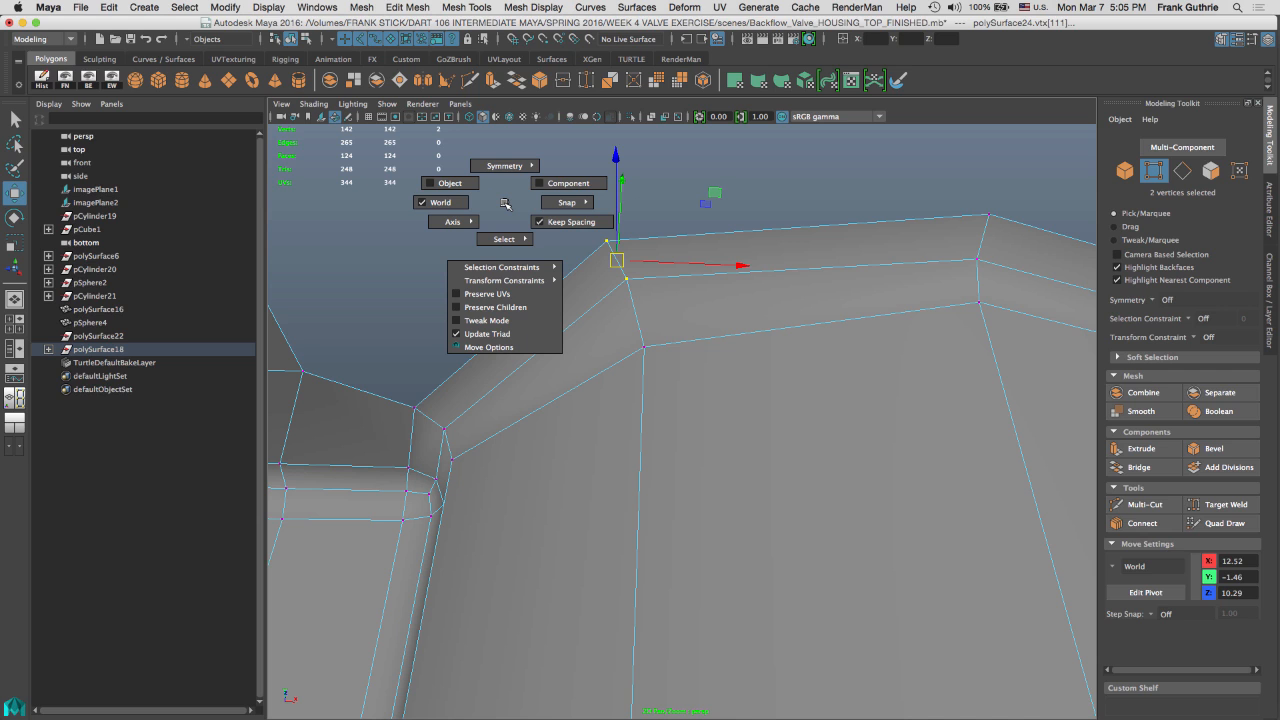
{"action": "left_click_drag", "start_coordinate": [509, 207], "coordinate": [571, 222]}
{"action": "left_click_drag", "start_coordinate": [618, 262], "coordinate": [602, 245]}
{"action": "key", "text": "v"}
{"action": "middle_click_drag", "start_coordinate": [667, 320], "coordinate": [655, 334]}
{"action": "left_click_drag", "start_coordinate": [649, 358], "coordinate": [825, 302], "text": "alt"}
{"action": "scroll", "coordinate": [825, 302], "scroll_direction": "up", "scroll_amount": 1}
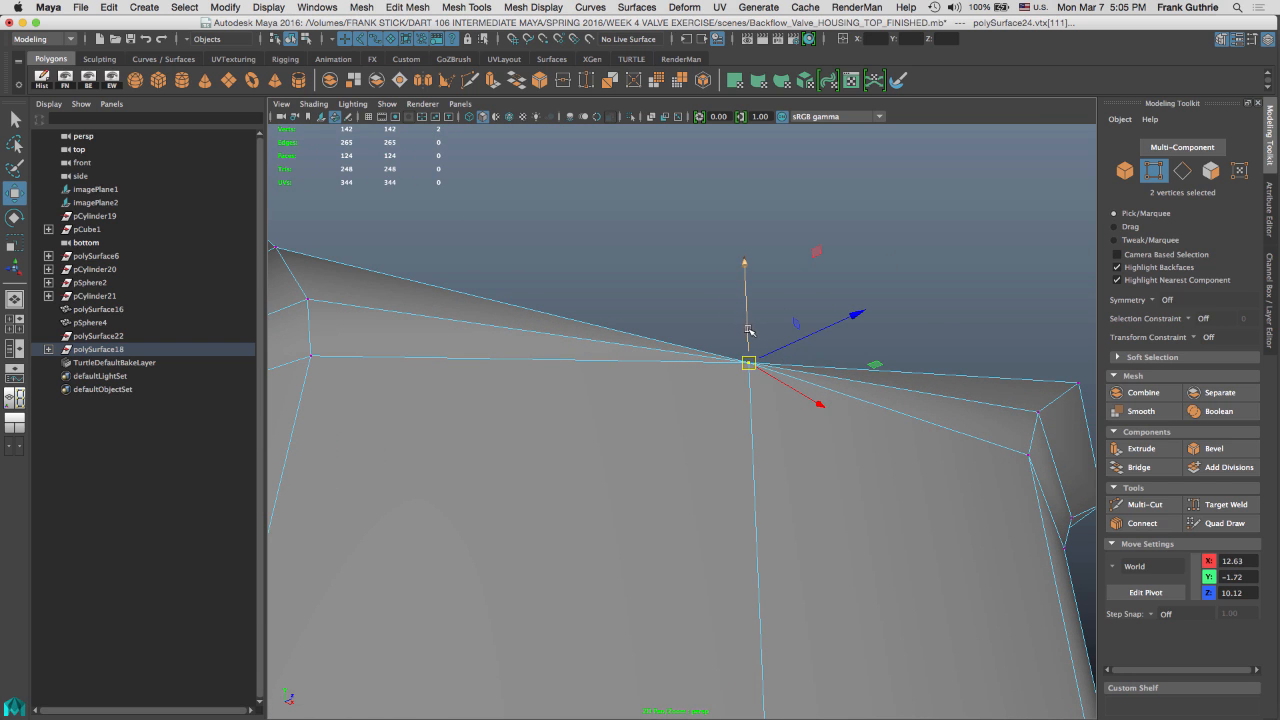
{"action": "left_click_drag", "start_coordinate": [751, 280], "coordinate": [616, 295], "text": "alt"}
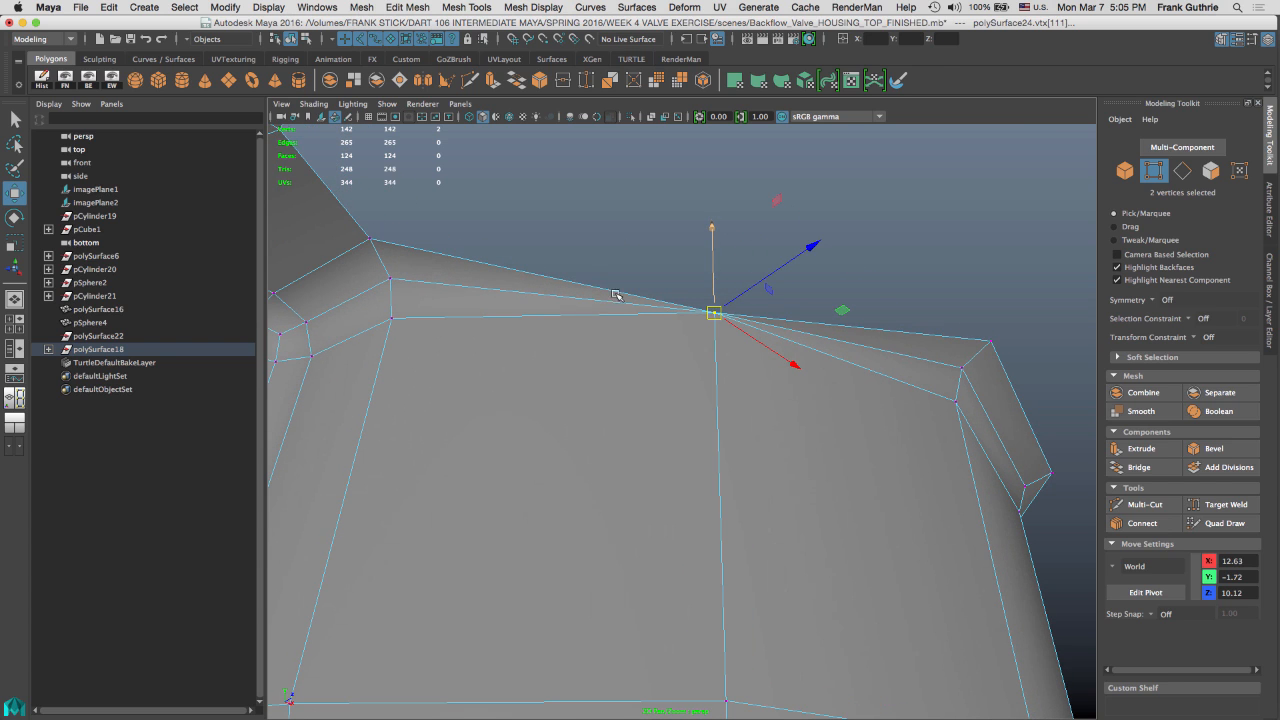
Raise the top one of the stacked vertices along Y and snap it level with the neighboring column's top rim vertex, at Y -1.52
{"action": "left_click", "coordinate": [960, 368]}
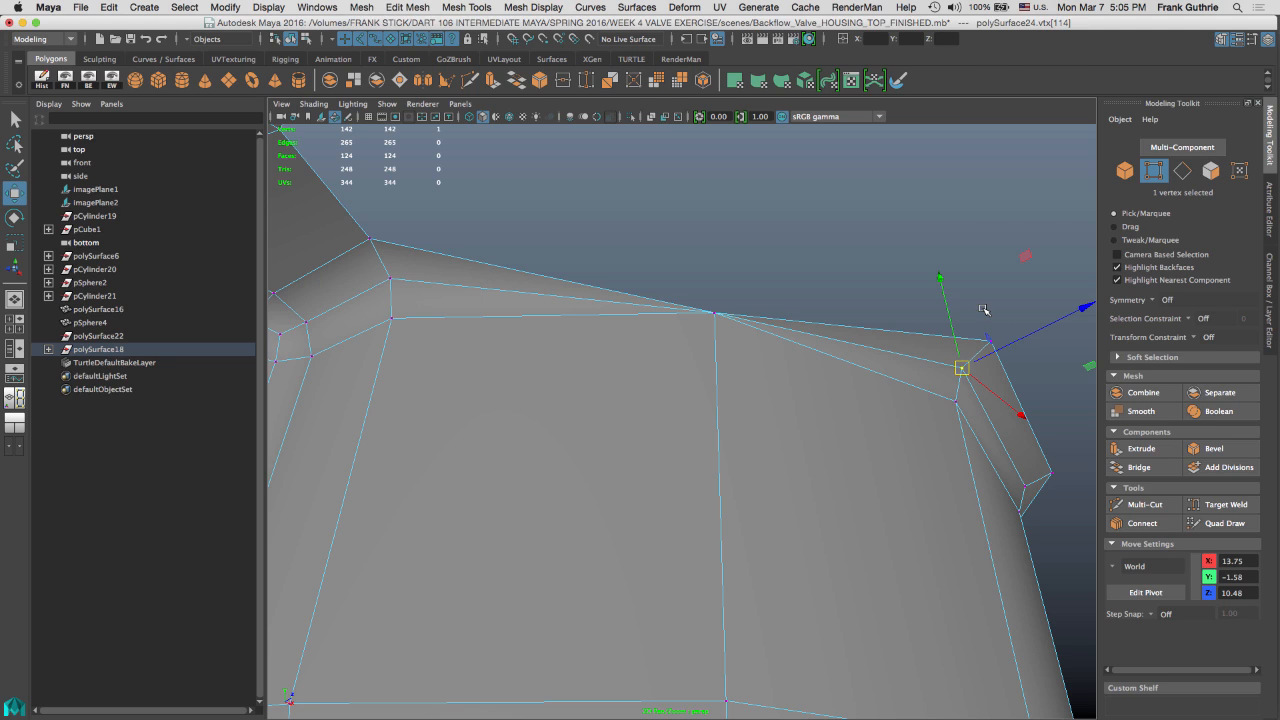
{"action": "left_click", "coordinate": [990, 342]}
{"action": "key", "text": "Left"}
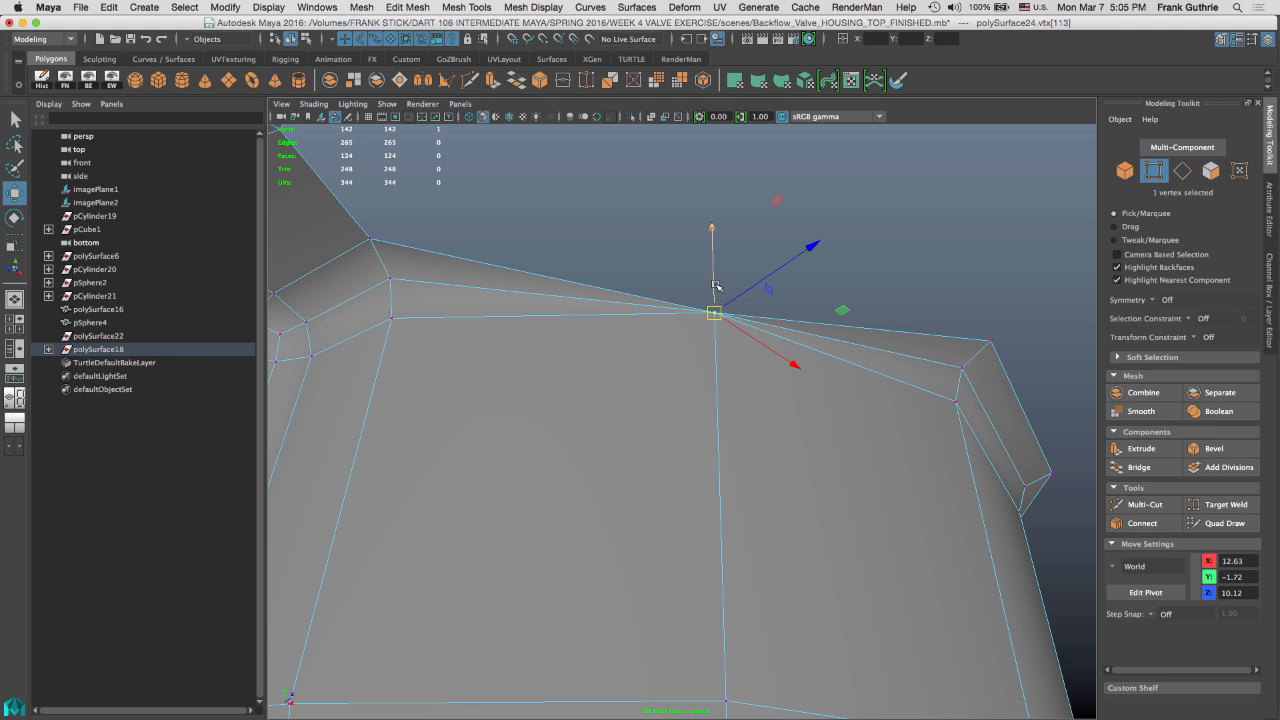
{"action": "left_click_drag", "start_coordinate": [714, 287], "coordinate": [714, 236]}
{"action": "left_click_drag", "start_coordinate": [791, 239], "coordinate": [765, 149], "text": "alt"}
{"action": "left_click_drag", "start_coordinate": [643, 263], "coordinate": [801, 241], "text": "alt"}
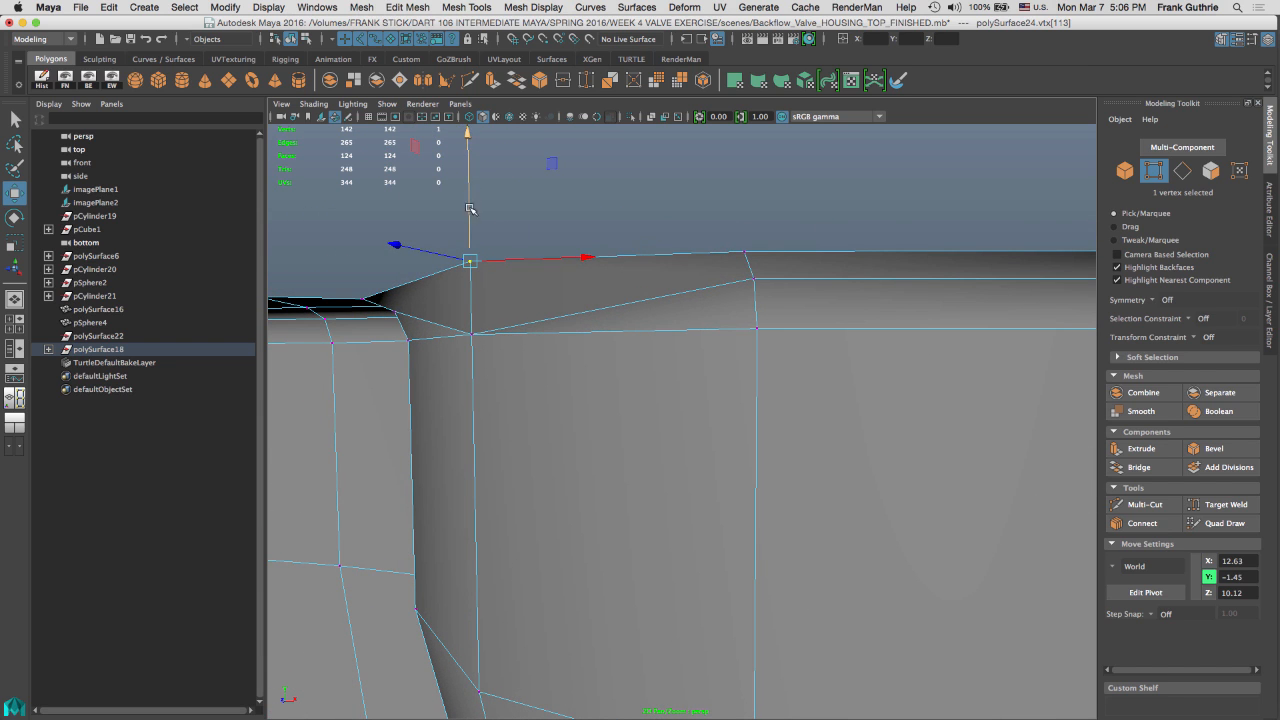
{"action": "left_click_drag", "start_coordinate": [470, 208], "coordinate": [467, 180]}
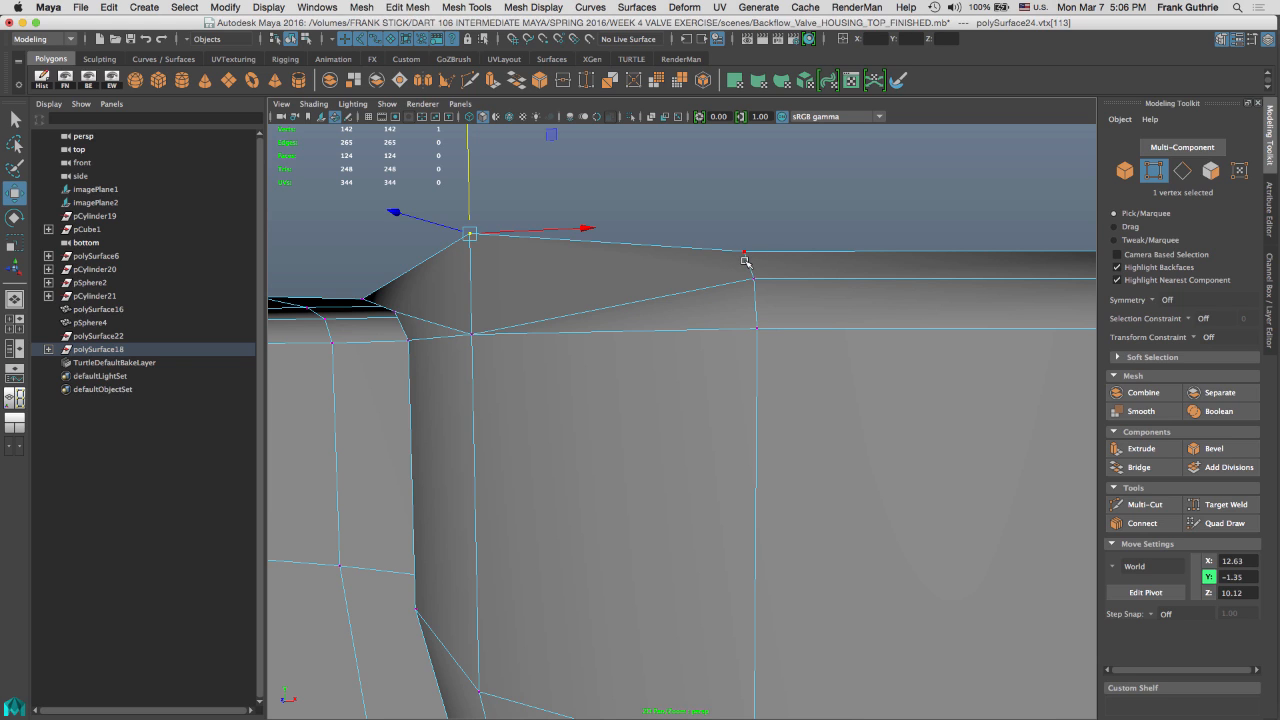
{"action": "key", "text": "v"}
{"action": "middle_click_drag", "start_coordinate": [737, 247], "coordinate": [743, 260]}
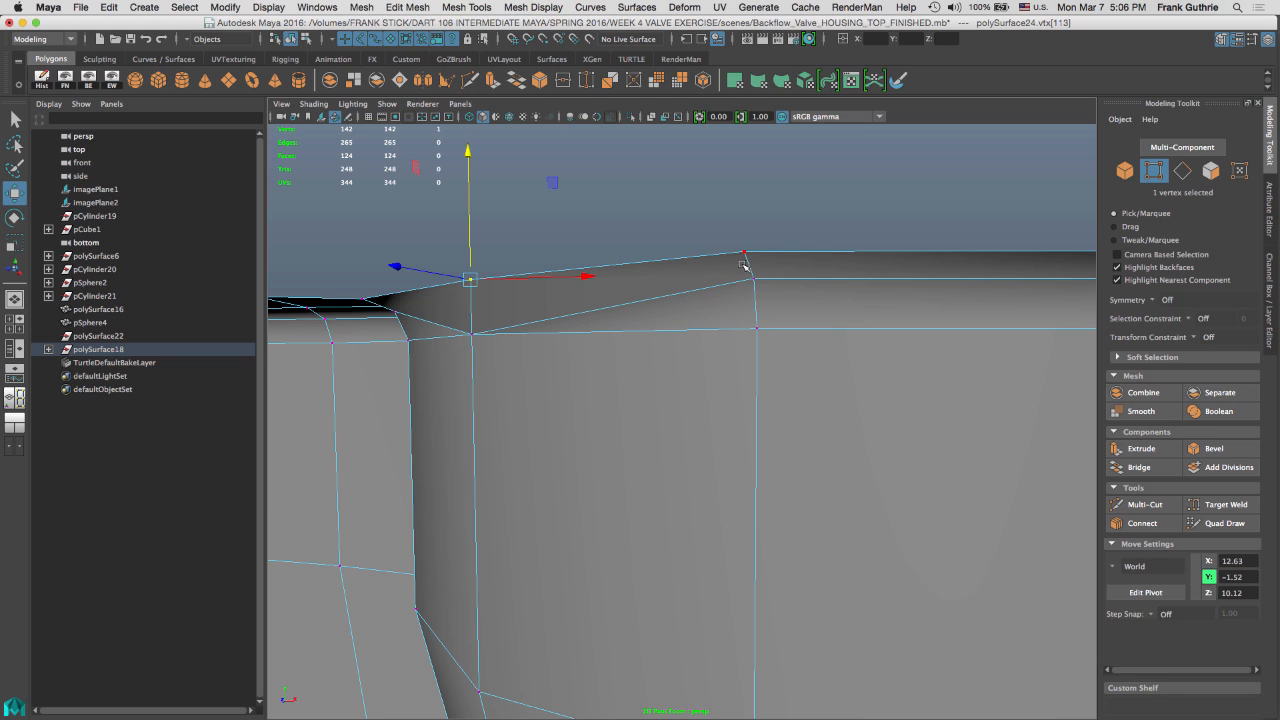
{"action": "left_click_drag", "start_coordinate": [477, 156], "coordinate": [481, 120]}
{"action": "key", "text": "v"}
{"action": "middle_click_drag", "start_coordinate": [777, 275], "coordinate": [741, 260]}
Raise the middle stacked vertex of the first rim column along Y and snap it level with the neighboring column's middle vertex, at Y -1.58
{"action": "left_click", "coordinate": [740, 290]}
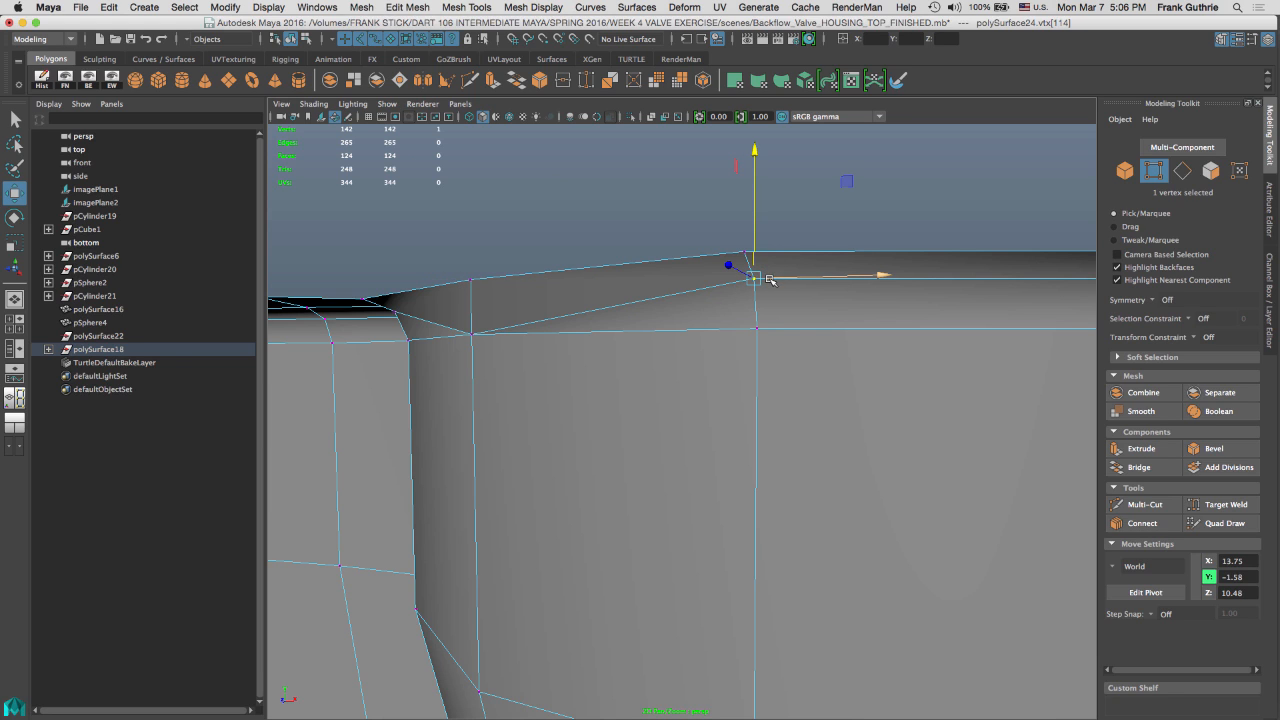
{"action": "key", "text": "Left"}
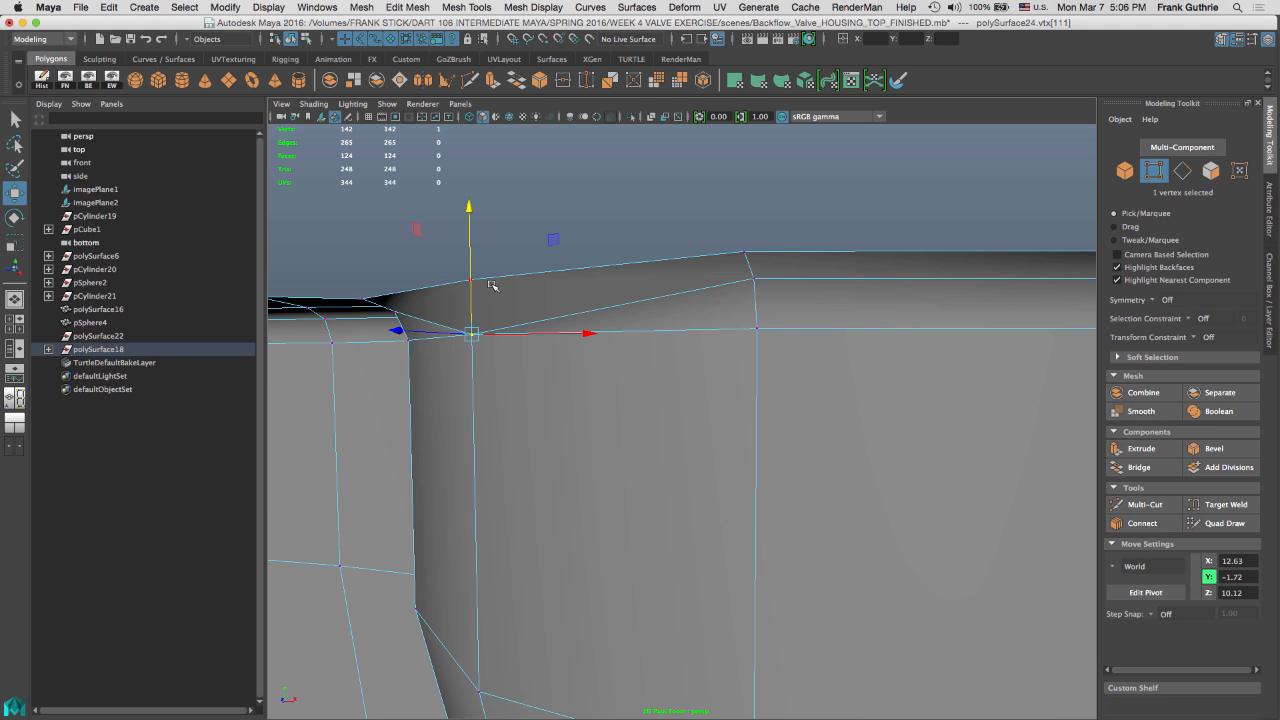
{"action": "left_click_drag", "start_coordinate": [470, 272], "coordinate": [472, 245]}
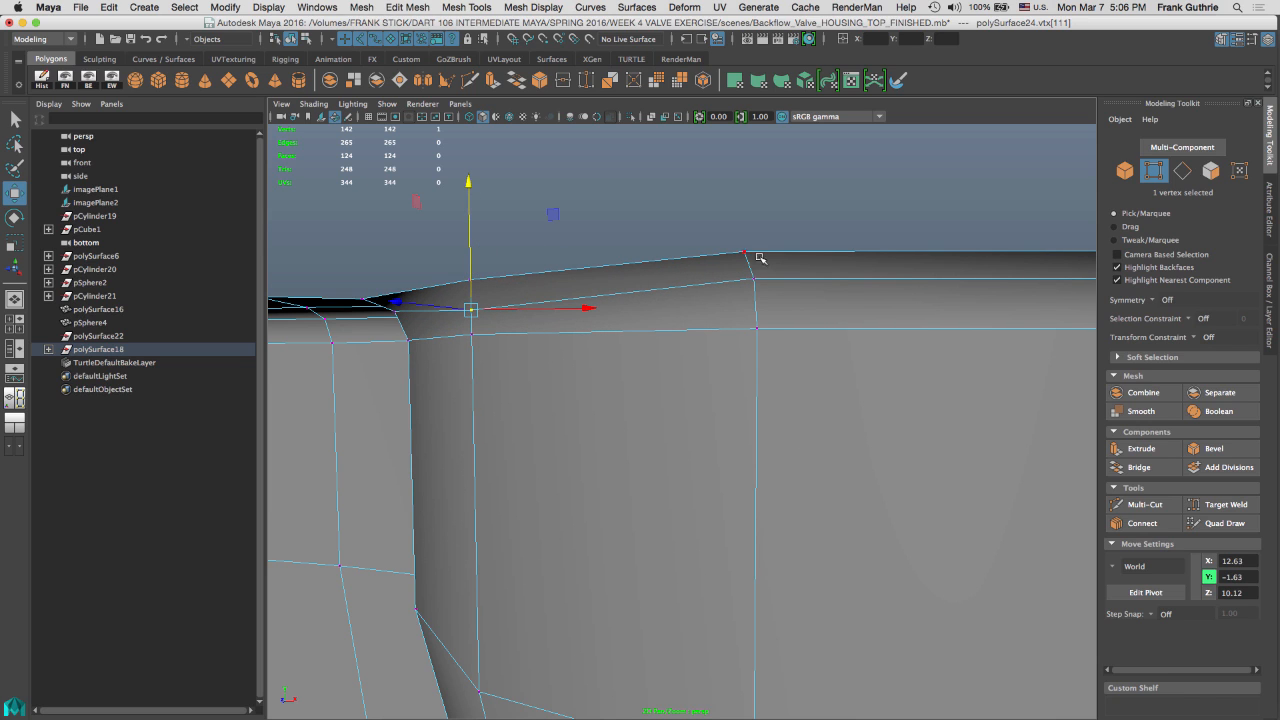
{"action": "key", "text": "v"}
{"action": "middle_click_drag", "start_coordinate": [800, 280], "coordinate": [740, 291]}
{"action": "left_click_drag", "start_coordinate": [643, 312], "coordinate": [570, 328], "text": "alt"}
{"action": "left_click", "coordinate": [588, 302]}
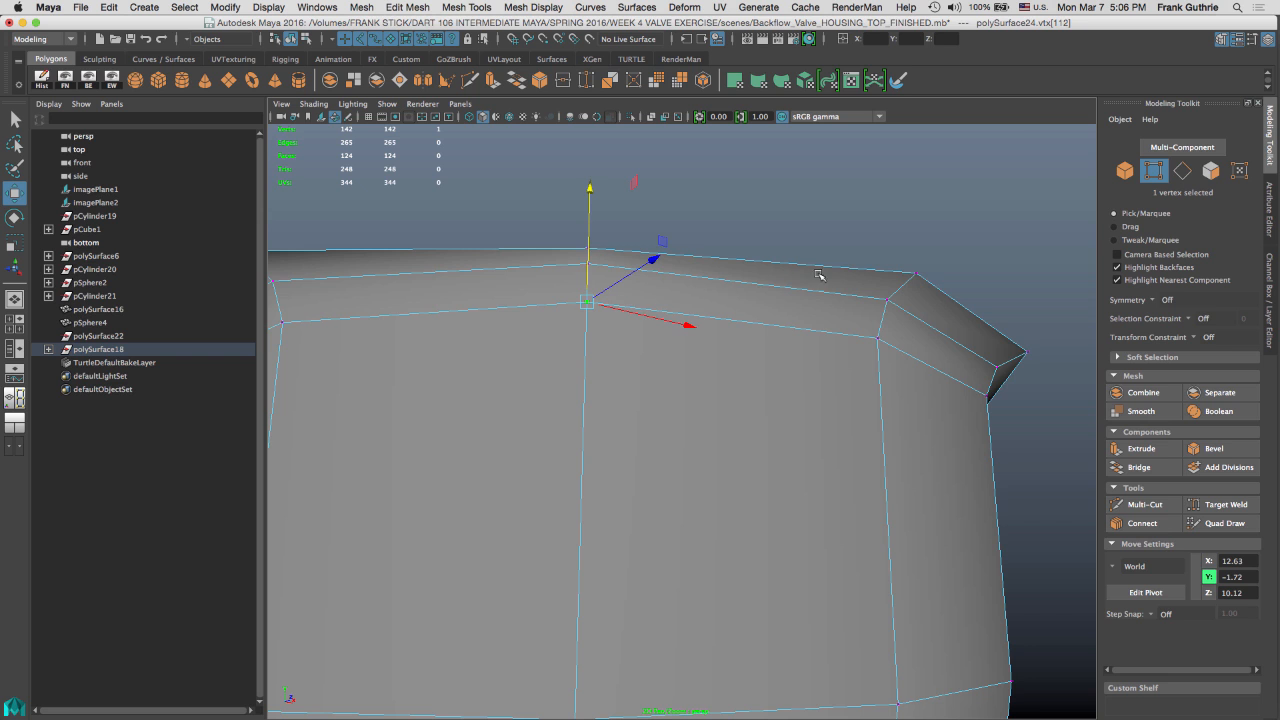
Select the two uppermost vertices of the second rim column and snap them onto the vertex directly below, at Y -1.72
{"action": "left_click_drag", "start_coordinate": [821, 276], "coordinate": [684, 292], "text": "alt"}
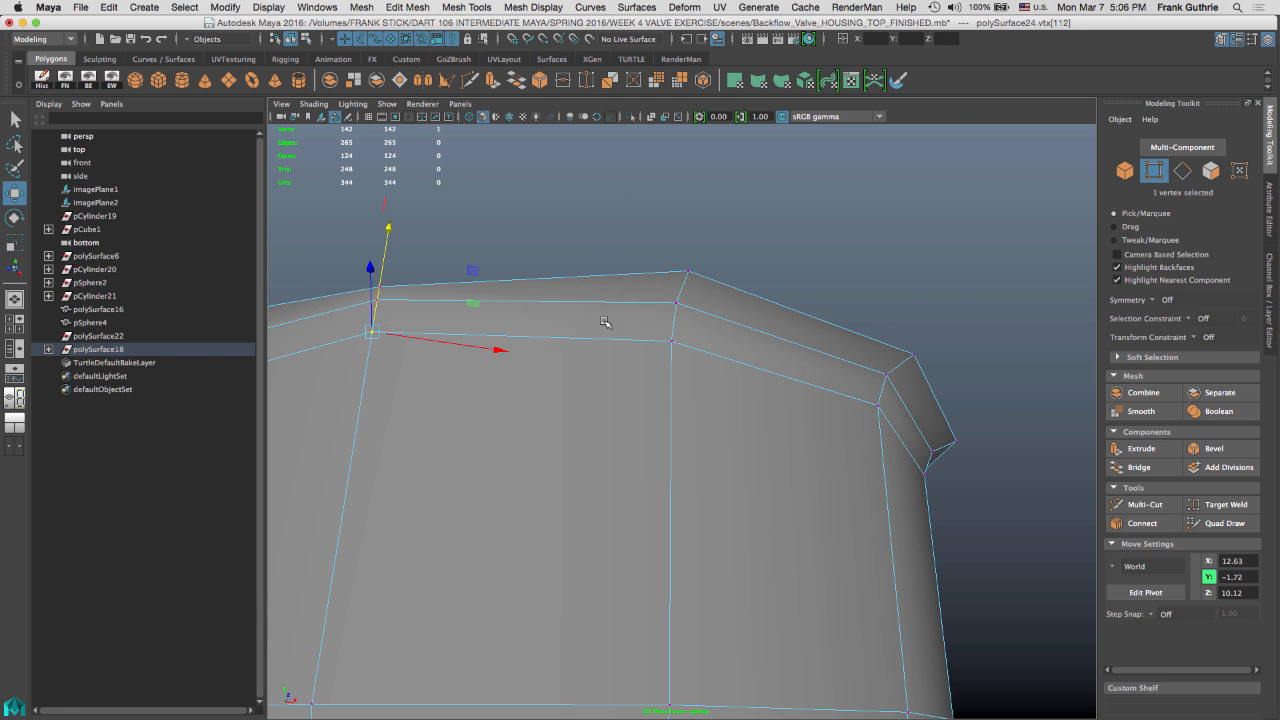
{"action": "right_click_drag", "start_coordinate": [640, 307], "coordinate": [766, 300], "text": "alt"}
{"action": "left_click_drag", "start_coordinate": [766, 300], "coordinate": [806, 323], "text": "alt"}
{"action": "left_click_drag", "start_coordinate": [673, 305], "coordinate": [770, 221]}
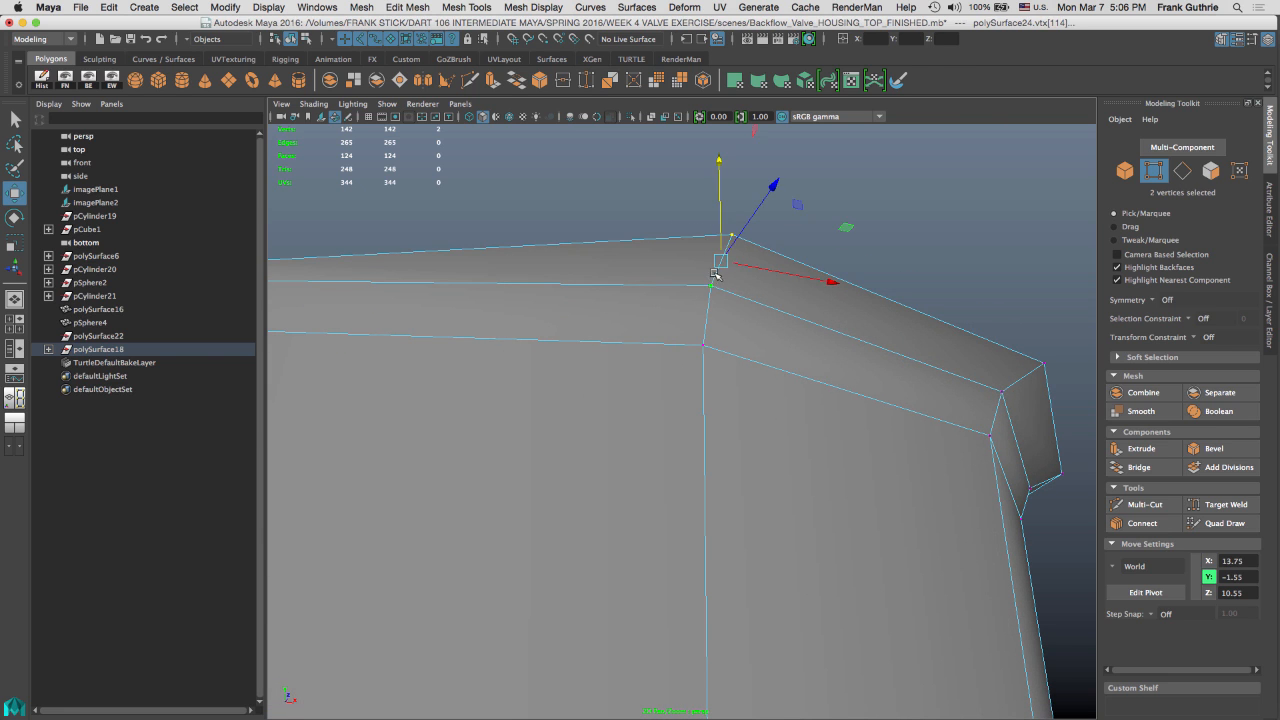
{"action": "left_click_drag", "start_coordinate": [716, 274], "coordinate": [703, 345]}
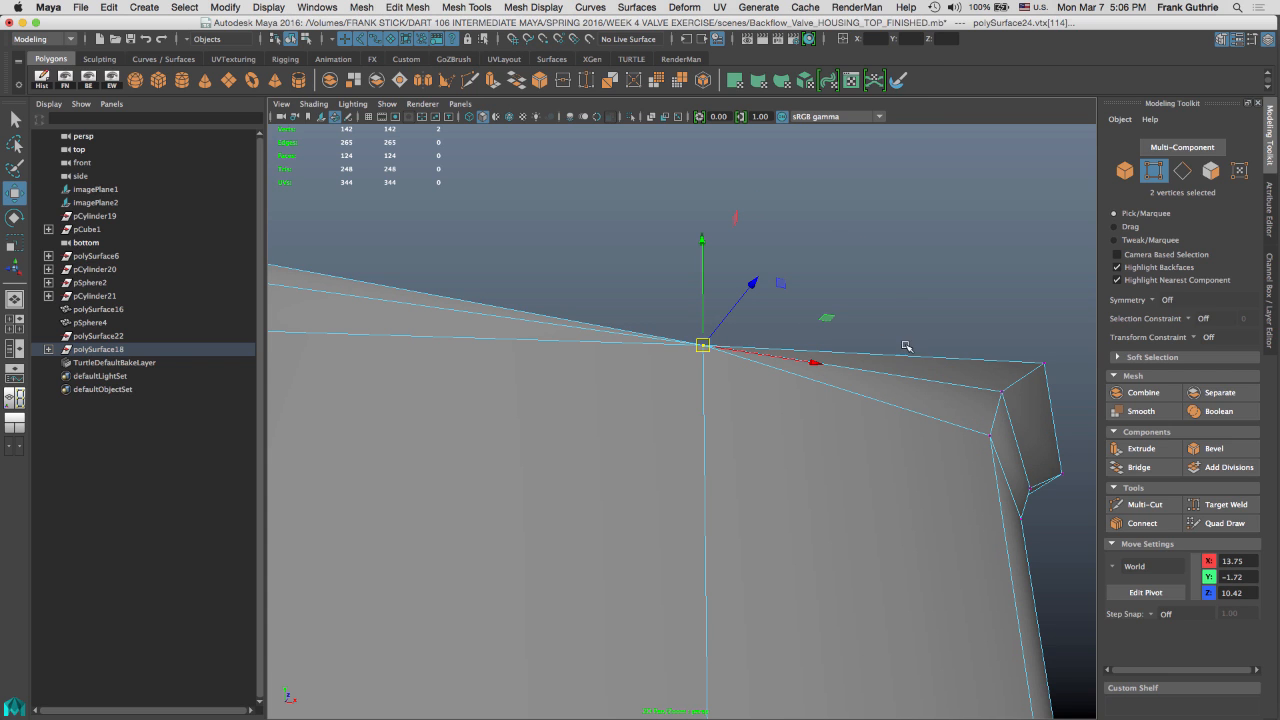
Raise the second column's top stacked vertex along Y and snap it level with the first column's top vertex, at Y -1.52
{"action": "left_click_drag", "start_coordinate": [930, 348], "coordinate": [867, 338], "text": "alt"}
{"action": "left_click_drag", "start_coordinate": [967, 327], "coordinate": [1028, 305]}
{"action": "key", "text": "super+z"}
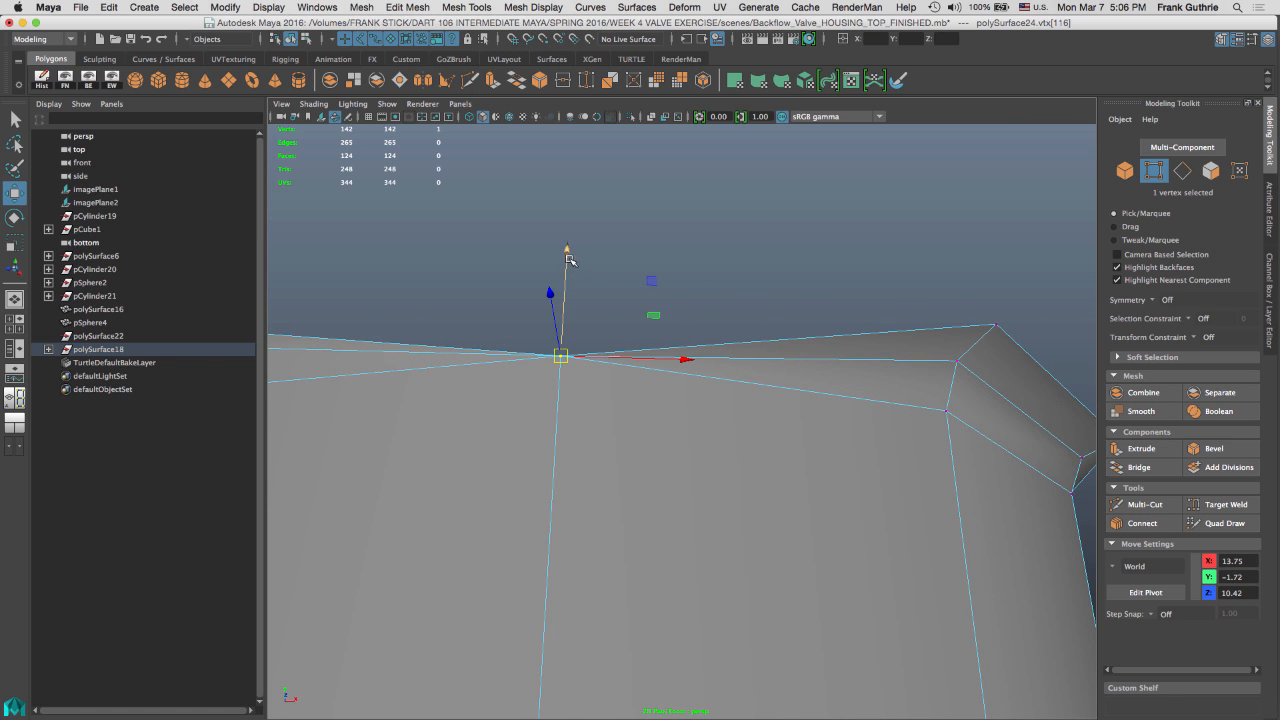
{"action": "key", "text": "v"}
{"action": "left_click_drag", "start_coordinate": [569, 255], "coordinate": [1052, 322]}
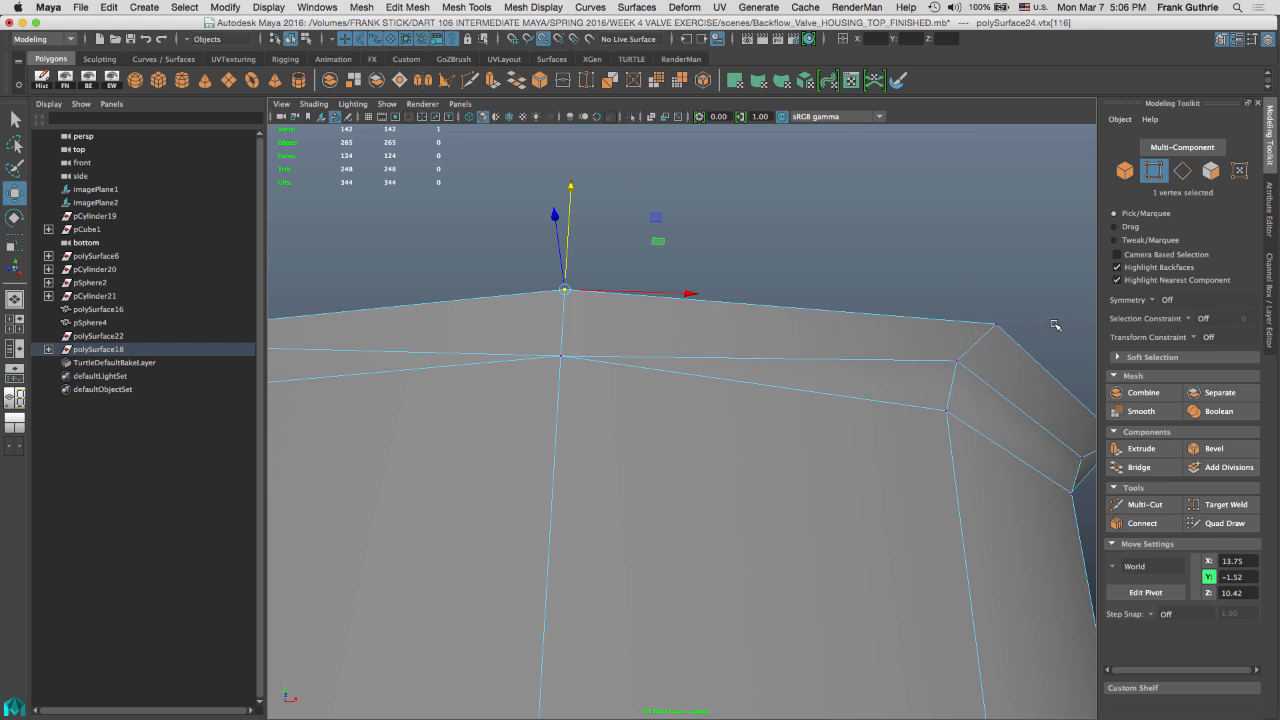
Raise the second column's middle vertex along Y and snap it to the height of the next column's middle vertex, at Y -1.58
{"action": "left_click", "coordinate": [960, 361]}
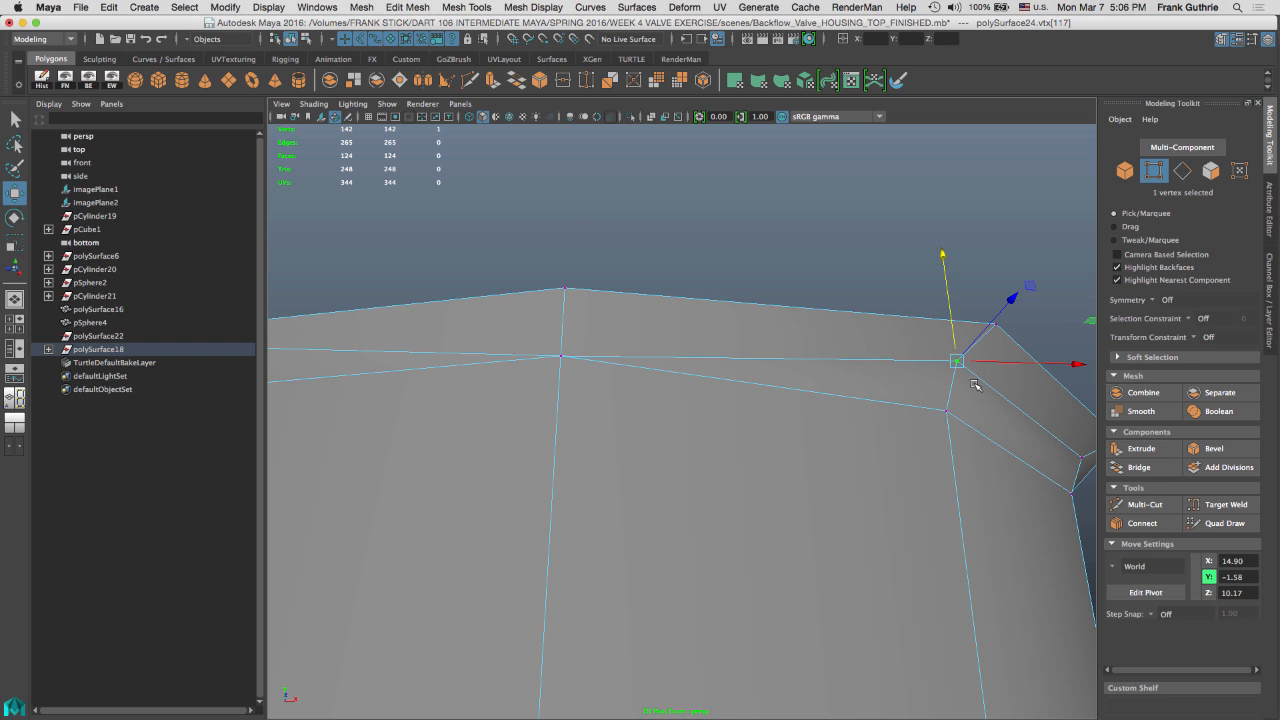
{"action": "left_click", "coordinate": [560, 356]}
{"action": "left_click_drag", "start_coordinate": [570, 252], "coordinate": [568, 216]}
{"action": "key", "text": "v"}
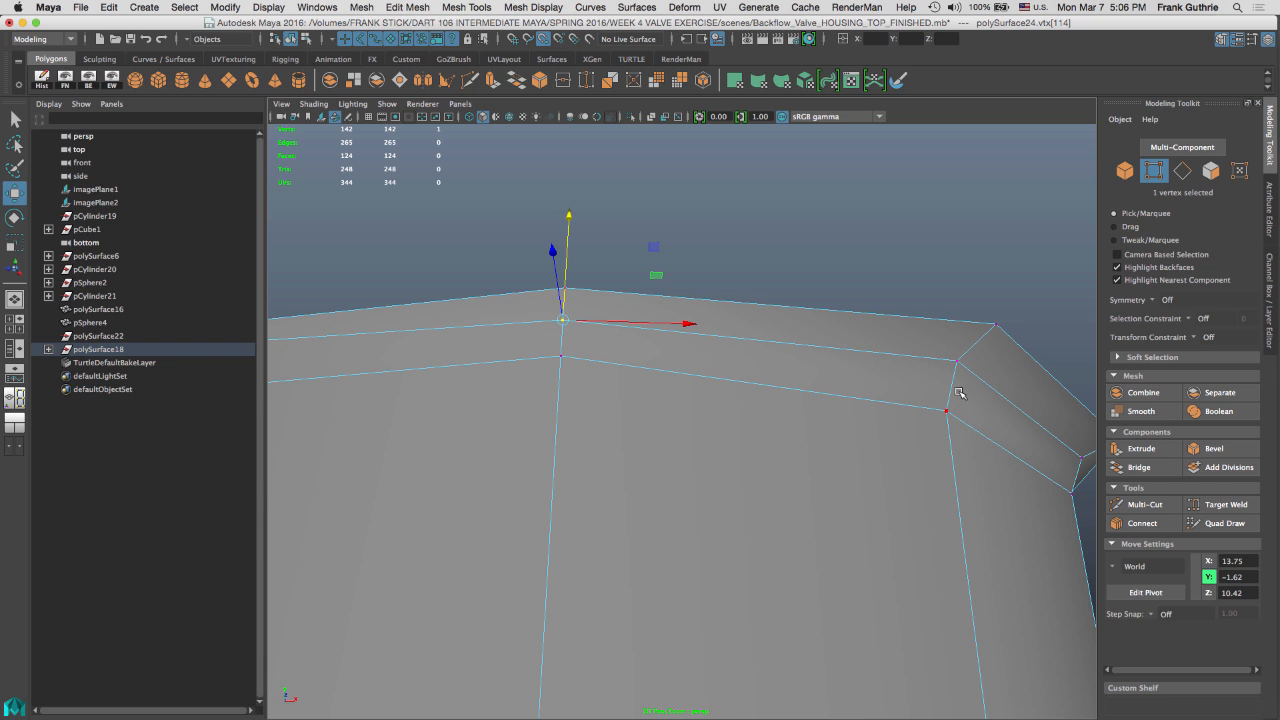
{"action": "middle_click_drag", "start_coordinate": [955, 363], "coordinate": [960, 360]}
Select the two uppermost vertices of the next edge column along the boss rim
{"action": "left_click_drag", "start_coordinate": [1026, 333], "coordinate": [786, 371], "text": "alt"}
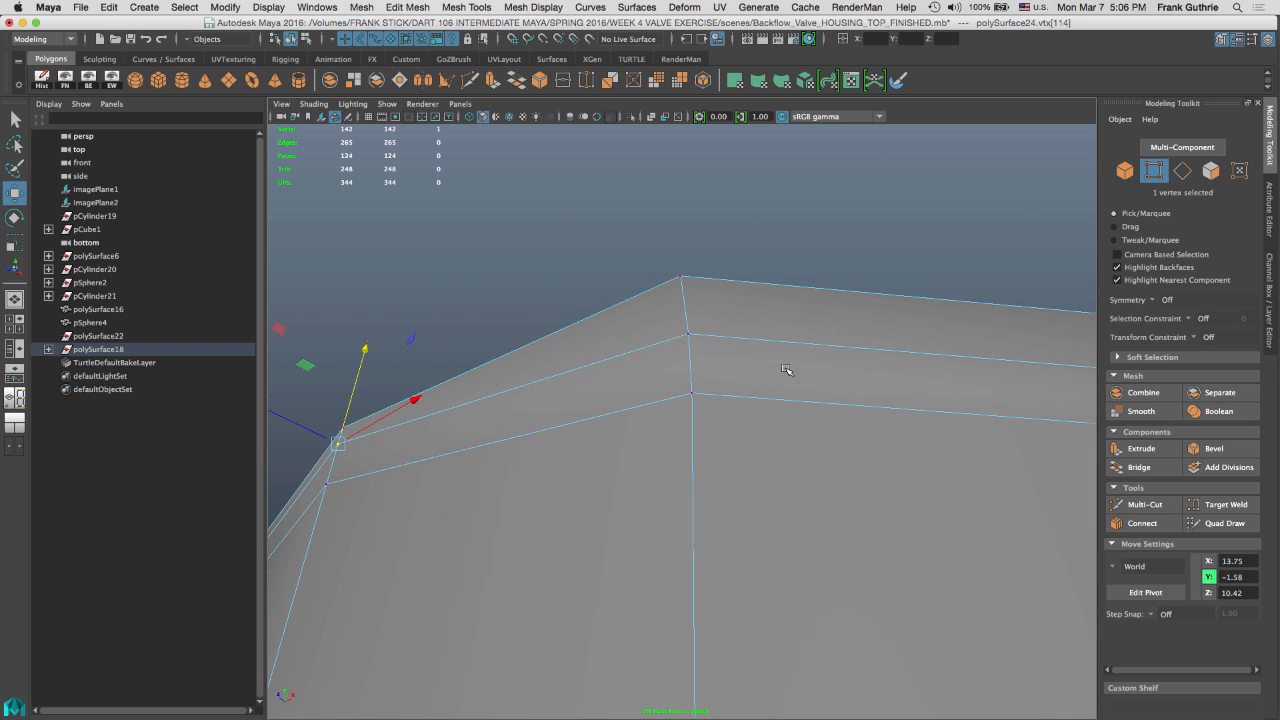
{"action": "left_click_drag", "start_coordinate": [634, 297], "coordinate": [776, 218]}
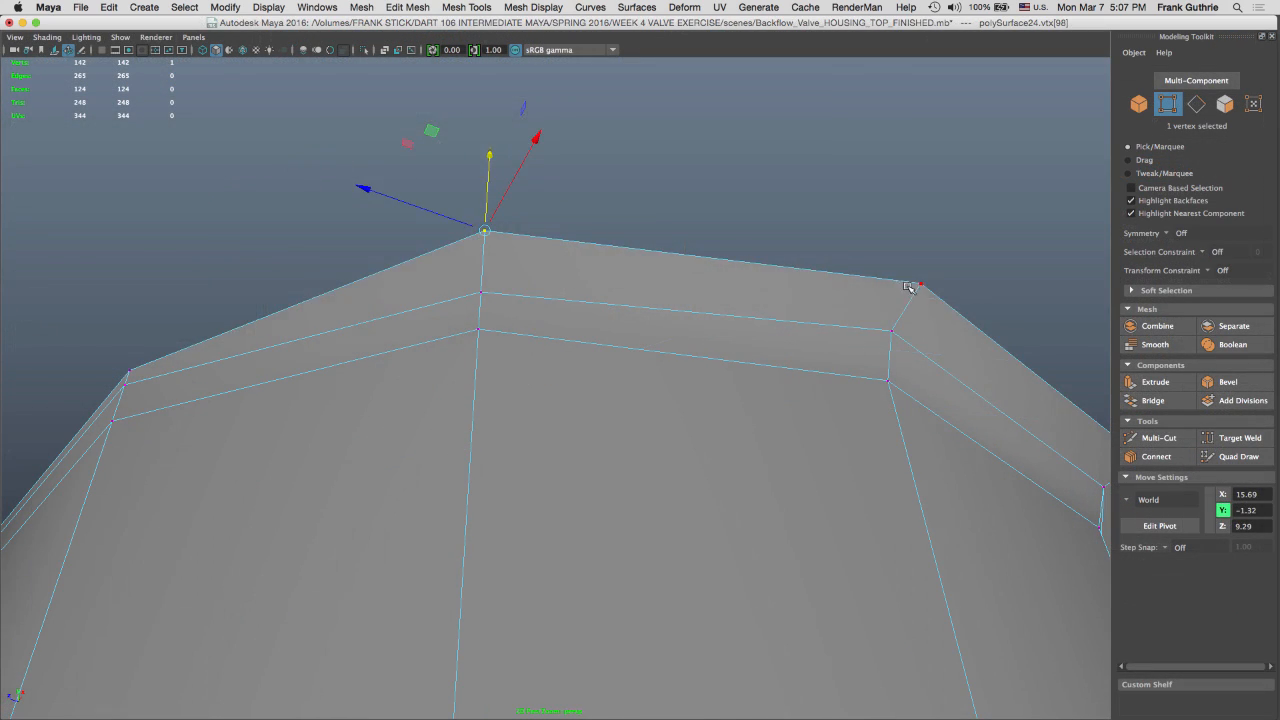
Check the Y heights of the lower rim vertices on neighboring edge columns from inside the boss
{"action": "left_click_drag", "start_coordinate": [810, 270], "coordinate": [650, 240], "text": "alt"}
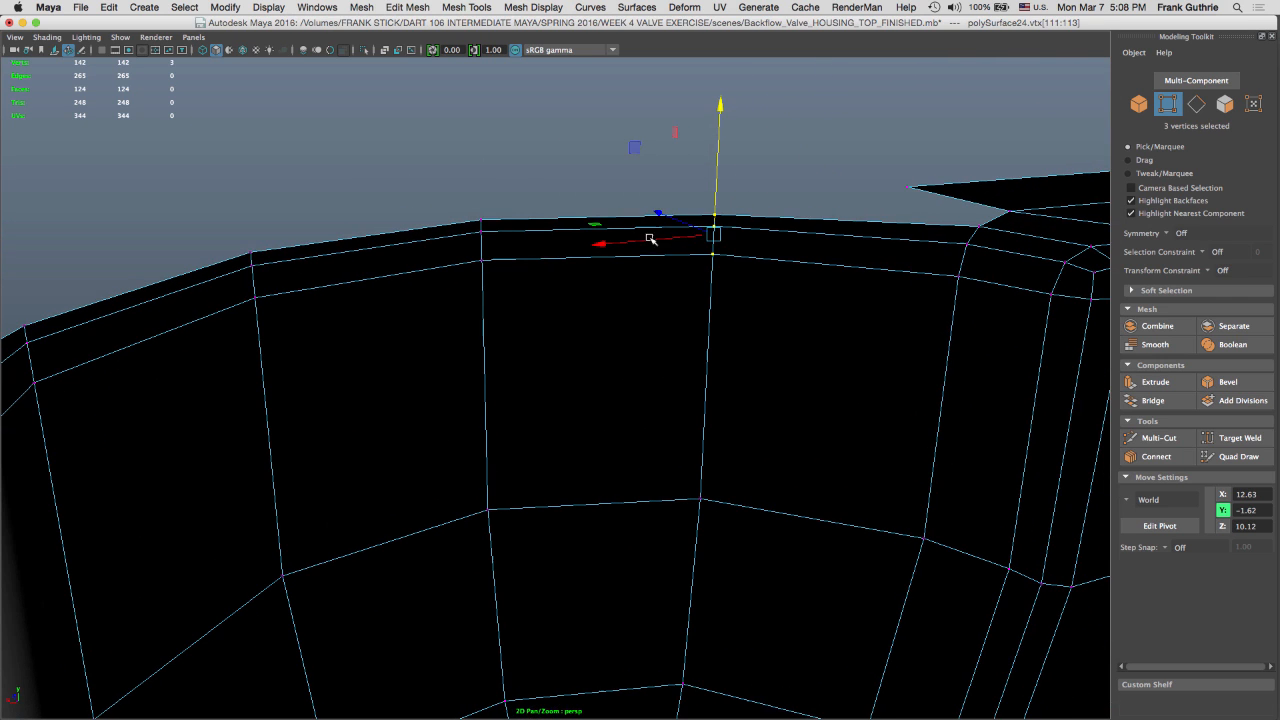
{"action": "left_click", "coordinate": [718, 256]}
{"action": "left_click", "coordinate": [492, 258]}
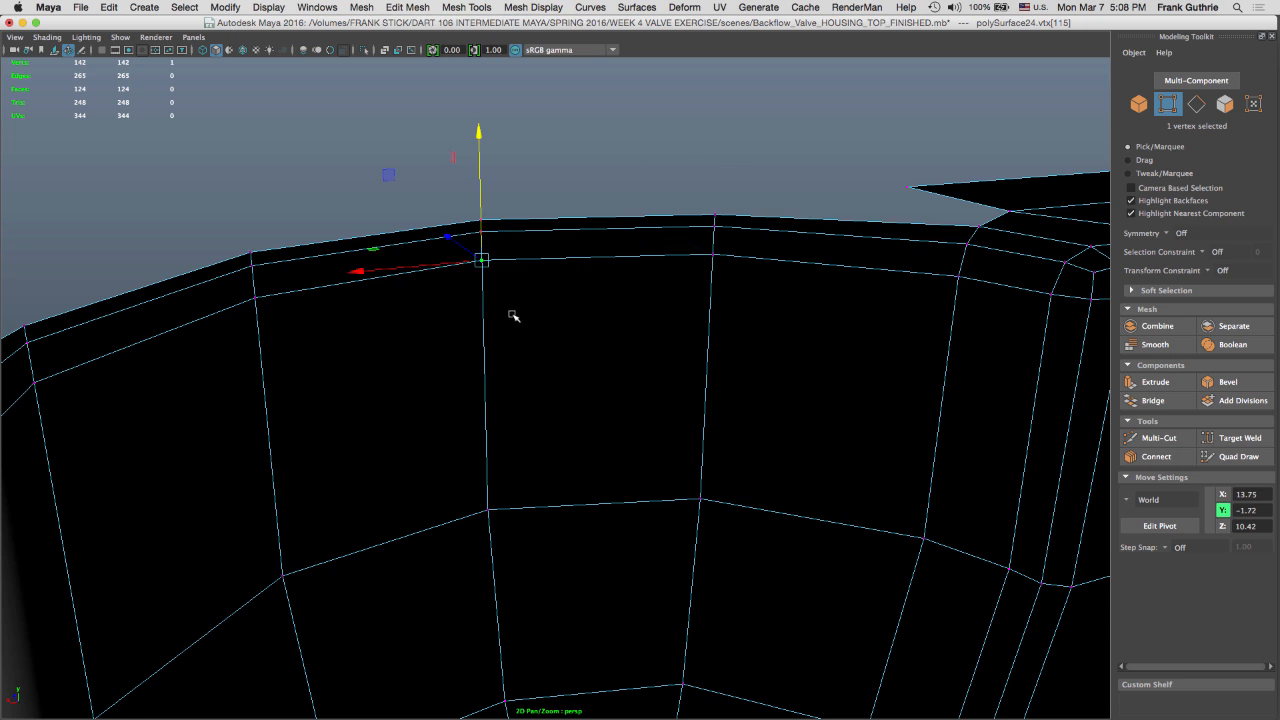
{"action": "mouse_move", "coordinate": [513, 316]}
{"action": "left_mouse_down", "text": "alt"}
{"action": "mouse_move", "coordinate": [457, 306]}
{"action": "mouse_move", "coordinate": [500, 303]}
{"action": "left_mouse_up", "text": "alt"}
{"action": "left_click", "coordinate": [525, 278]}
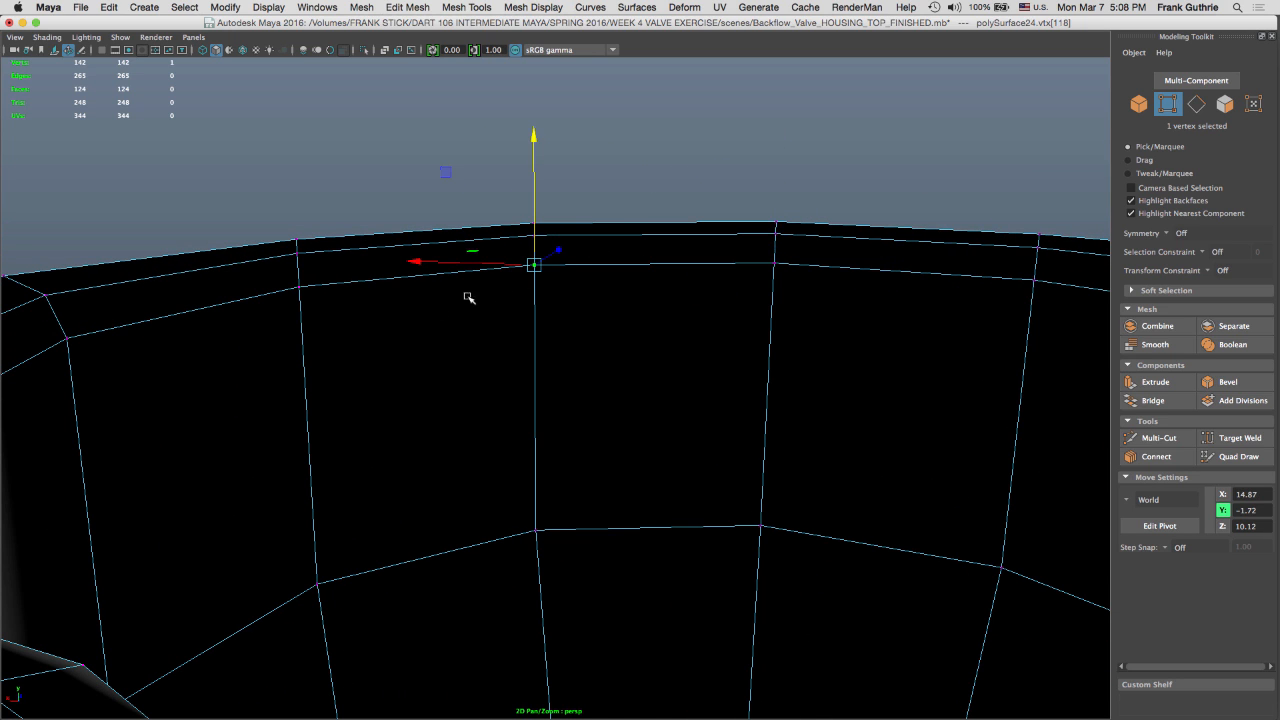
{"action": "left_click", "coordinate": [287, 306]}
Snap the two uppermost vertices of the uncorrected rim column at X 15.99 onto the vertex directly below, at Y -1.72
{"action": "left_click_drag", "start_coordinate": [287, 306], "coordinate": [672, 192], "text": "alt"}
{"action": "left_click_drag", "start_coordinate": [585, 166], "coordinate": [672, 168]}
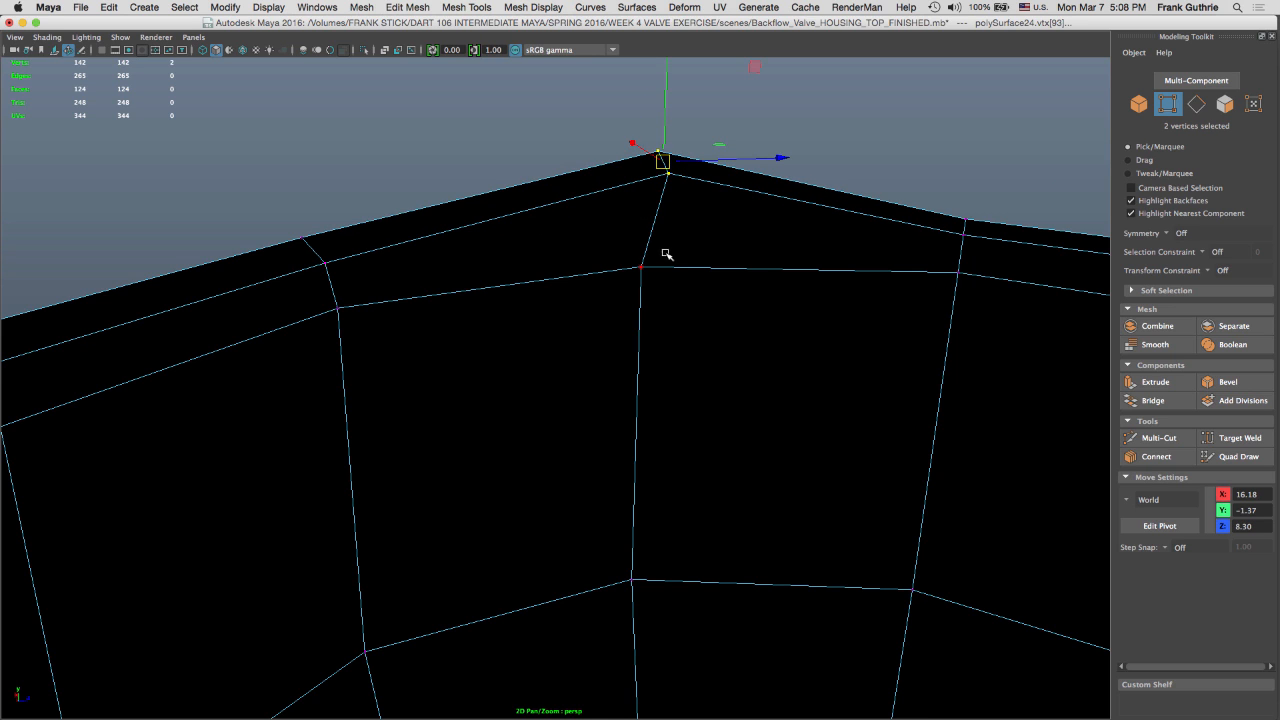
{"action": "middle_click_drag", "start_coordinate": [663, 257], "coordinate": [641, 268]}
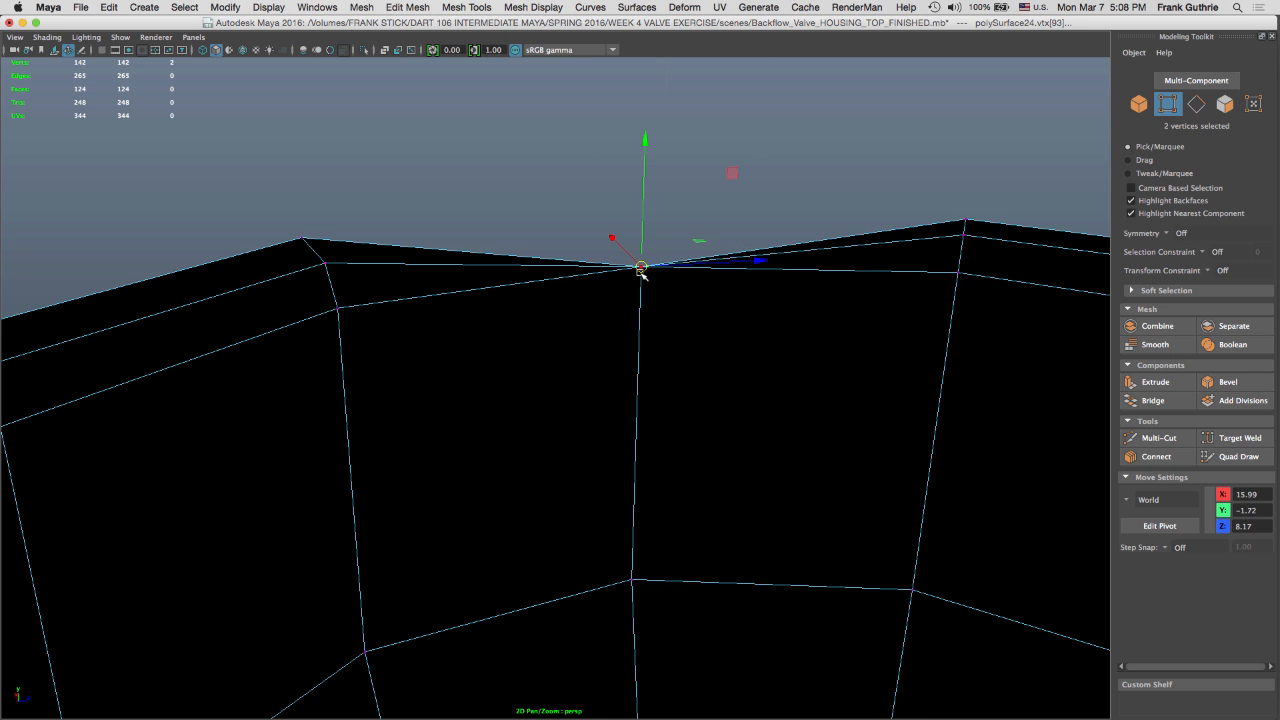
Raise that column's stacked vertices along Y, snapping the top one to Y -1.52 and the middle one to Y -1.58
{"action": "left_click", "coordinate": [966, 218]}
{"action": "key", "text": "super+z"}
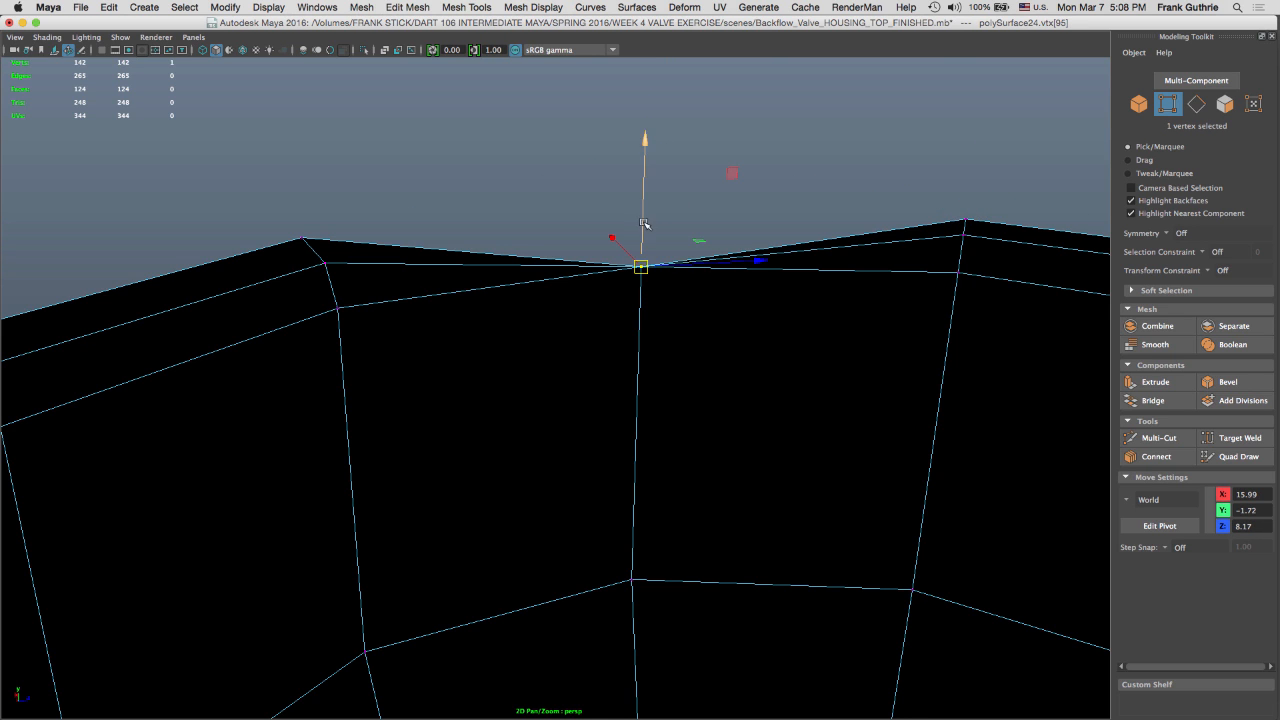
{"action": "mouse_move", "coordinate": [645, 222]}
{"action": "left_mouse_down"}
{"action": "mouse_move", "coordinate": [643, 177]}
{"action": "mouse_move", "coordinate": [643, 206]}
{"action": "left_mouse_up"}
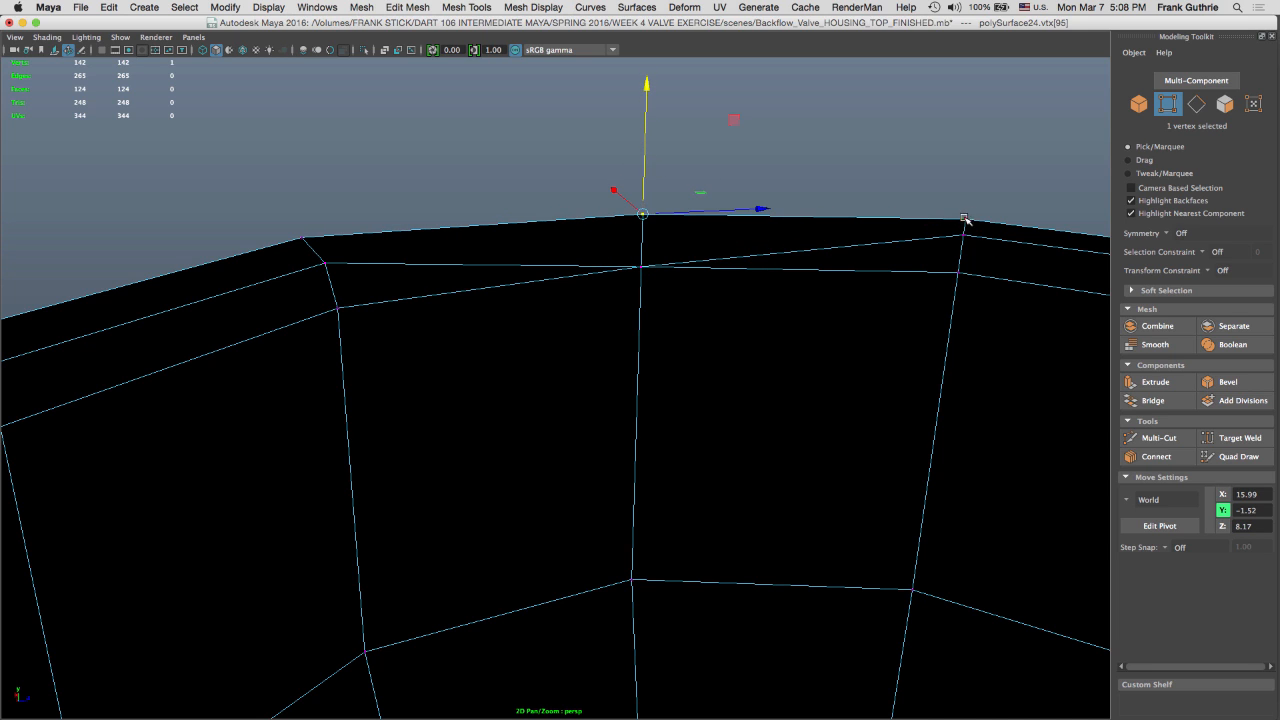
{"action": "left_click", "coordinate": [965, 236]}
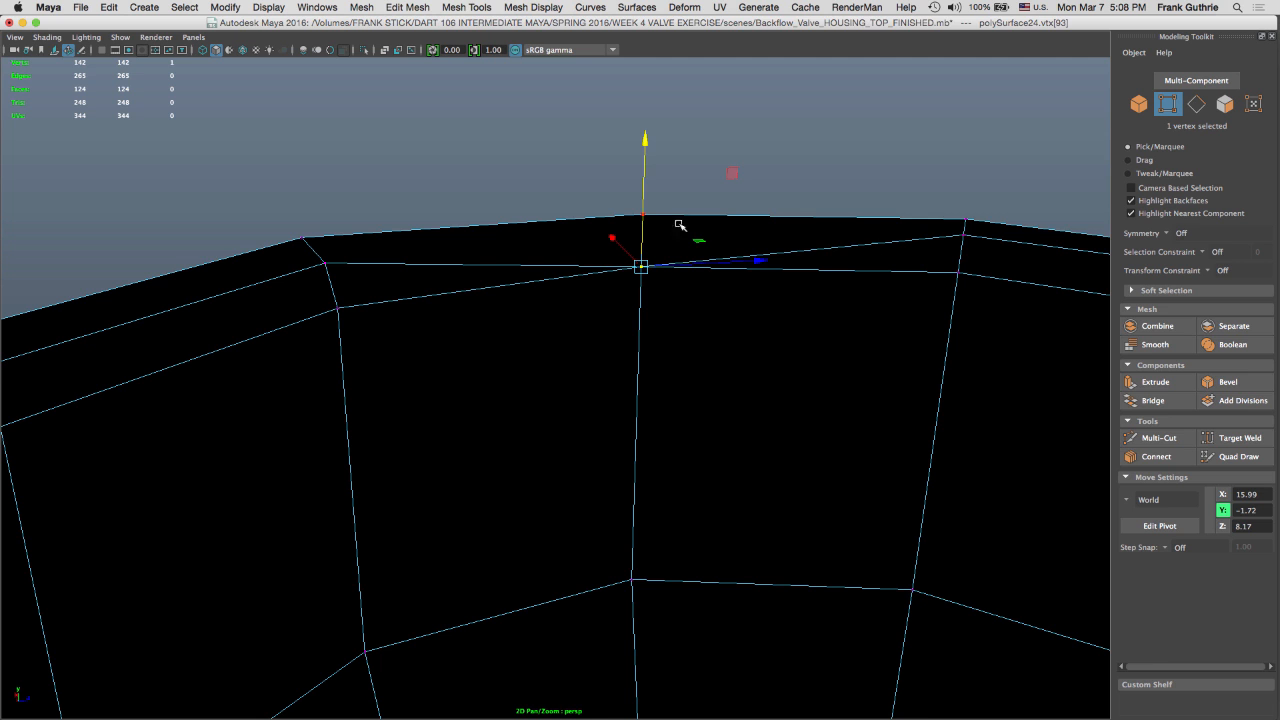
{"action": "left_click_drag", "start_coordinate": [647, 191], "coordinate": [647, 174]}
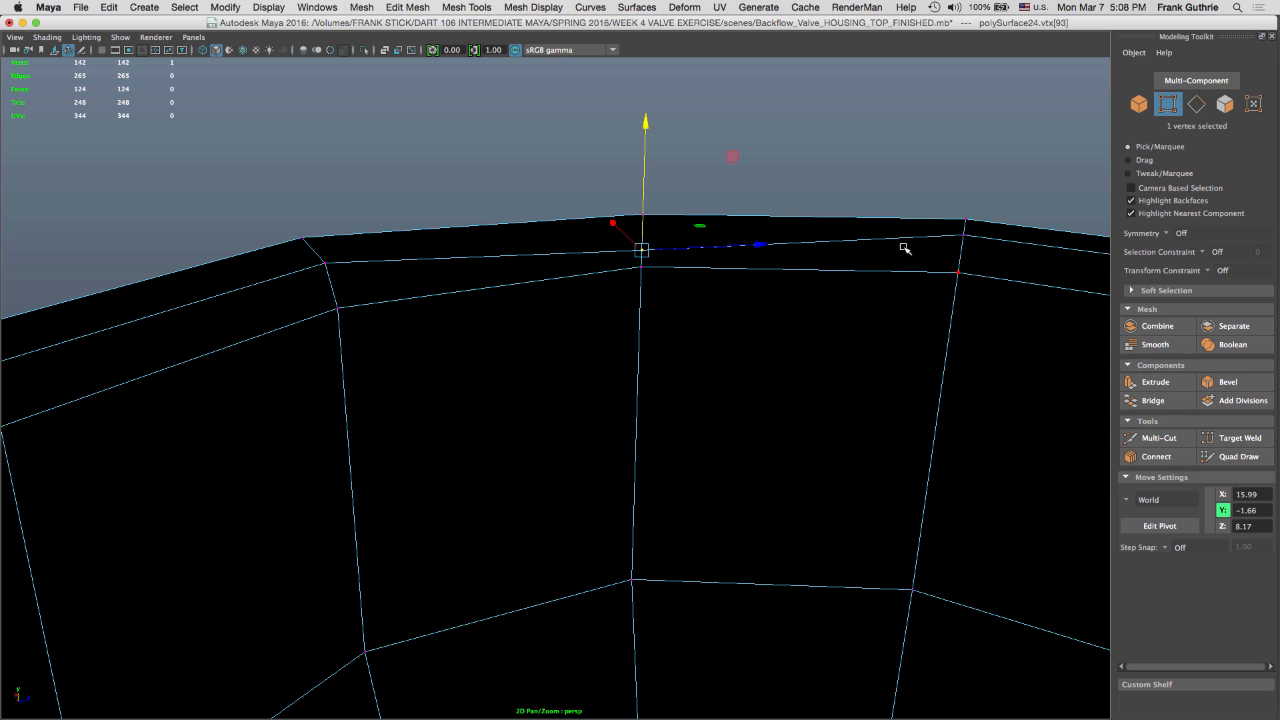
{"action": "middle_click_drag", "start_coordinate": [958, 242], "coordinate": [942, 242]}
Collapse the next rim column's two uppermost vertices onto the vertex directly below, at X 15.69, Y -1.72, Z 7.05
{"action": "left_click_drag", "start_coordinate": [740, 231], "coordinate": [660, 240], "text": "alt"}
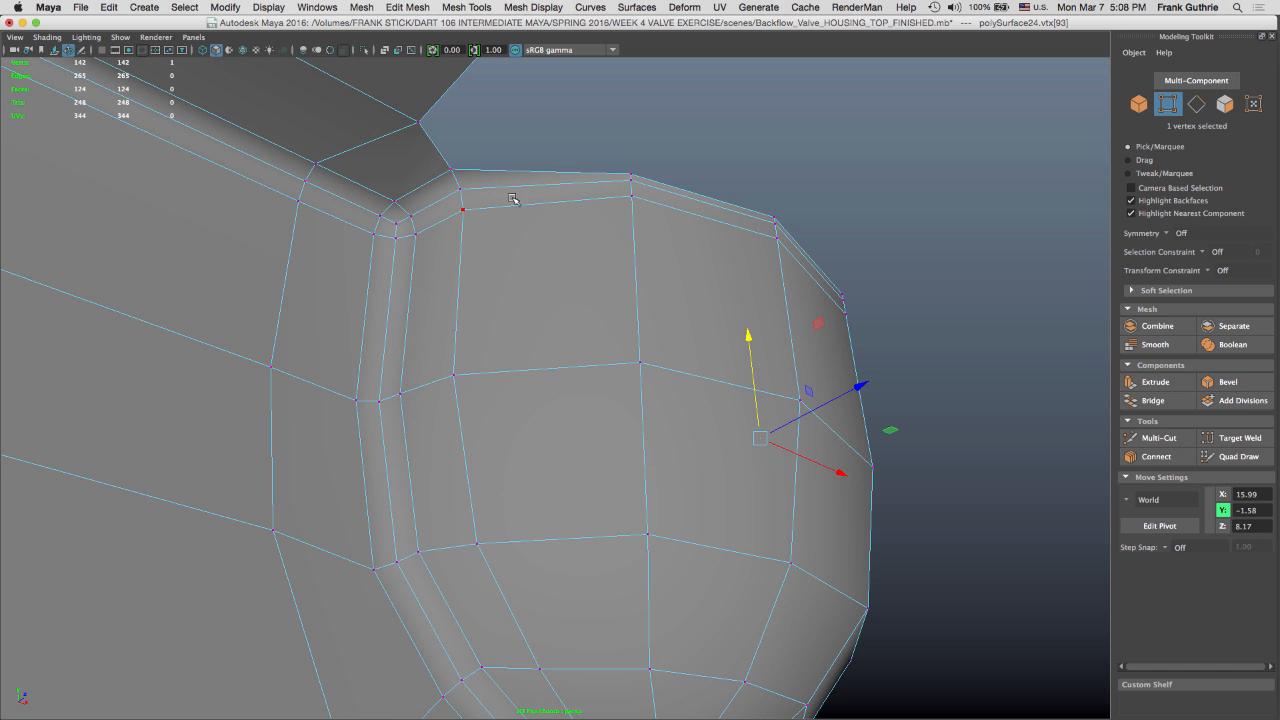
{"action": "left_click_drag", "start_coordinate": [512, 199], "coordinate": [565, 206], "text": "alt"}
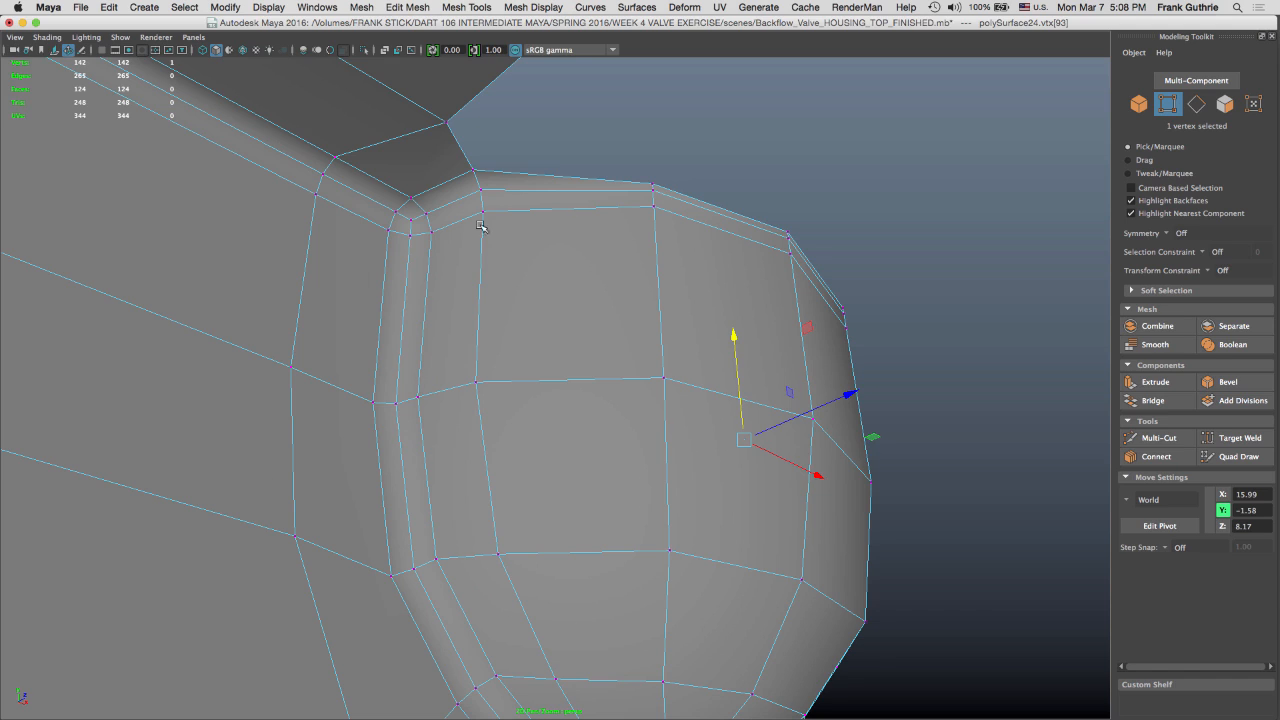
{"action": "left_click_drag", "start_coordinate": [662, 280], "coordinate": [640, 202], "text": "alt"}
{"action": "left_click_drag", "start_coordinate": [922, 221], "coordinate": [677, 196], "text": "alt"}
{"action": "left_click_drag", "start_coordinate": [535, 140], "coordinate": [561, 114], "text": "alt"}
{"action": "key", "text": "ctrl+z"}
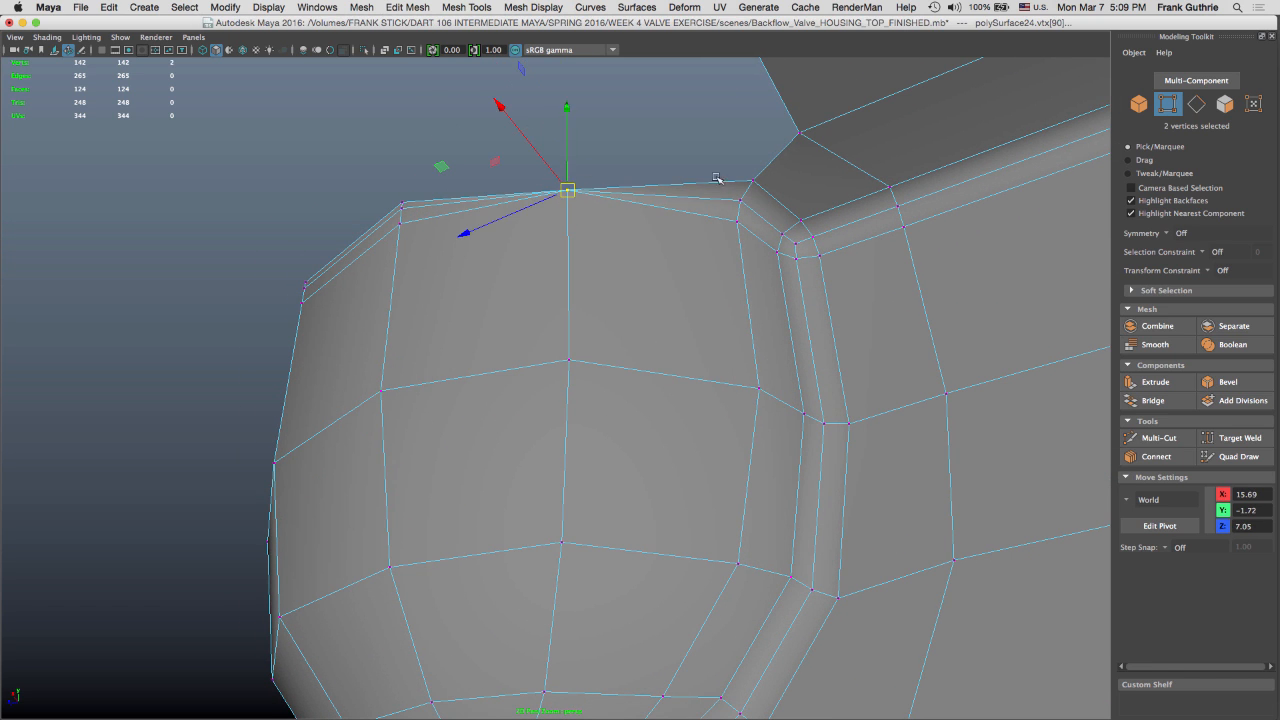
Raise the top stacked vertex of this column along Y and snap it level with the adjacent column's top vertex, at Y -1.52
{"action": "left_click_drag", "start_coordinate": [758, 180], "coordinate": [759, 181]}
{"action": "key", "text": "Left"}
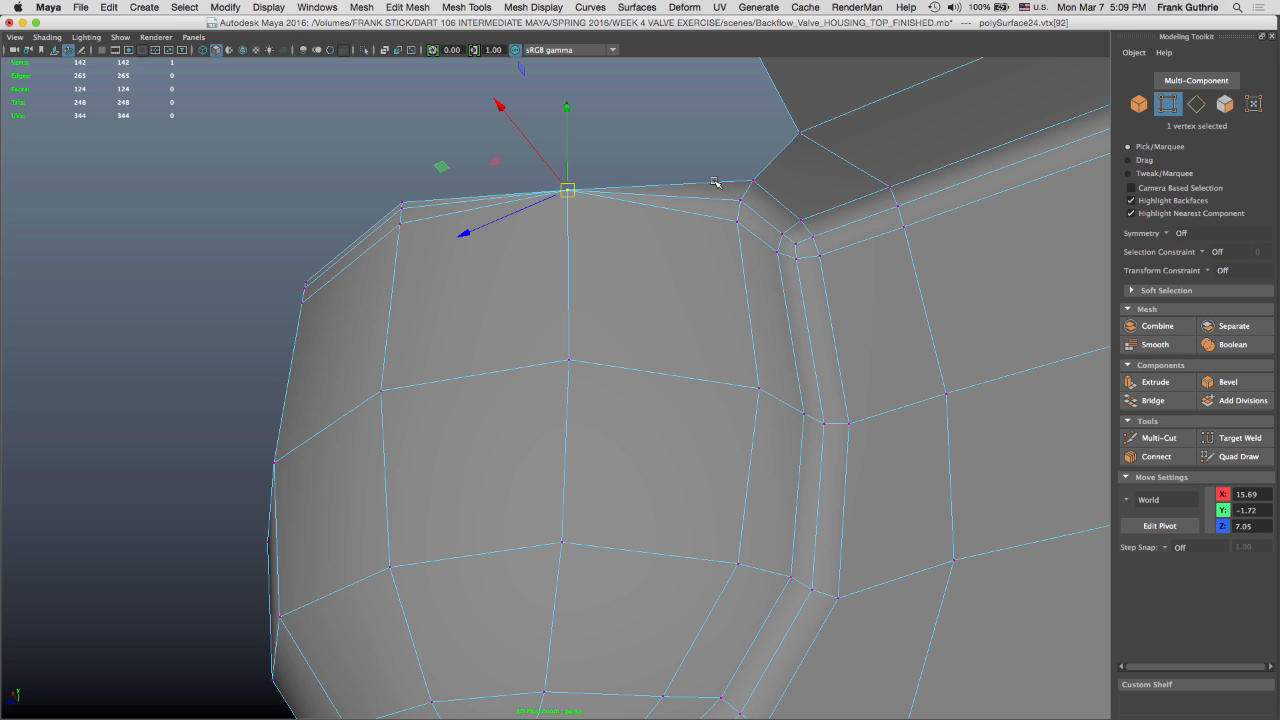
{"action": "left_click_drag", "start_coordinate": [569, 167], "coordinate": [571, 126]}
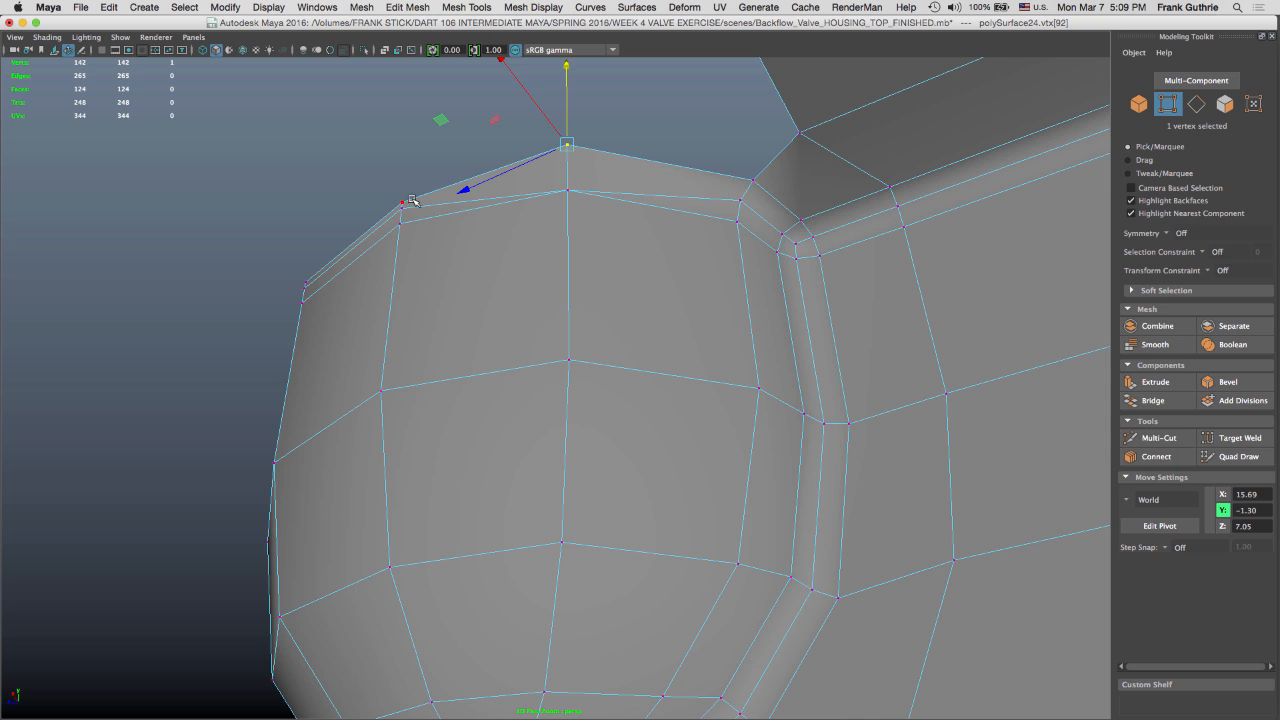
{"action": "left_click_drag", "start_coordinate": [412, 200], "coordinate": [505, 257], "text": "alt"}
{"action": "middle_click_drag", "start_coordinate": [505, 257], "coordinate": [484, 285]}
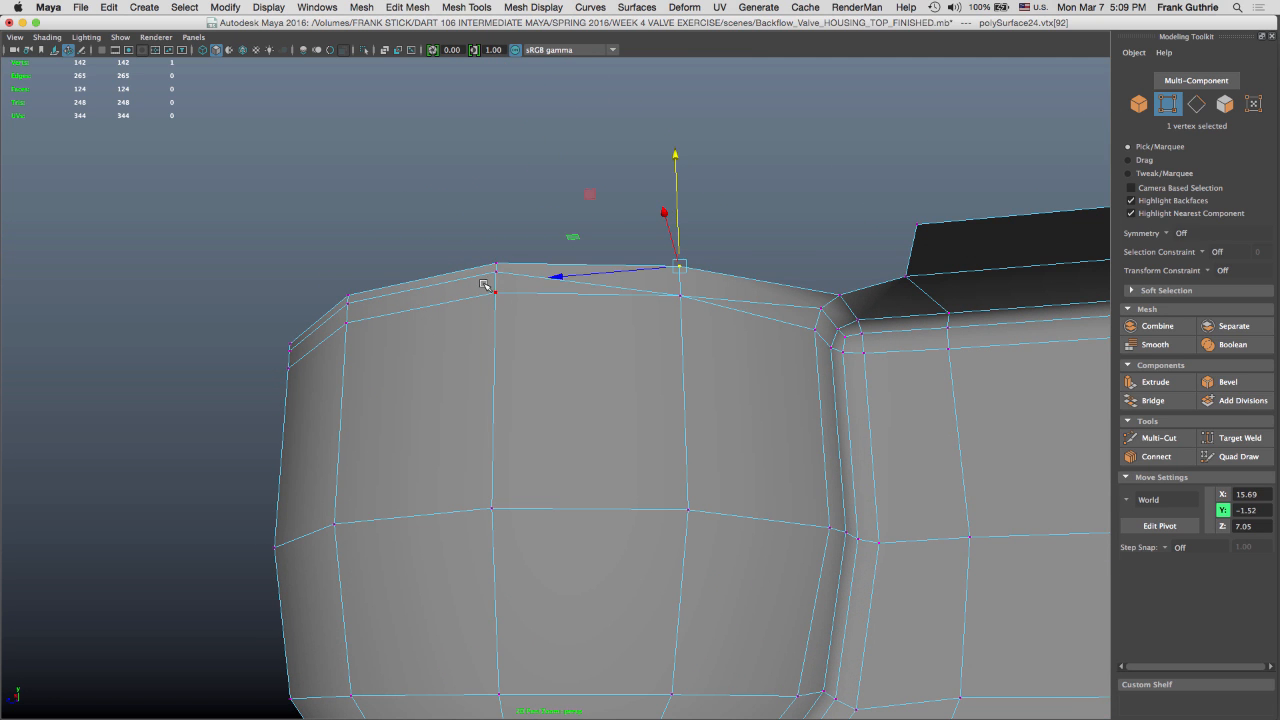
Raise the same column's middle vertex along Y and snap it level with the adjacent column's middle vertex, at Y -1.58
{"action": "key", "text": "Left"}
{"action": "key", "text": "Left"}
{"action": "left_click_drag", "start_coordinate": [680, 253], "coordinate": [680, 244]}
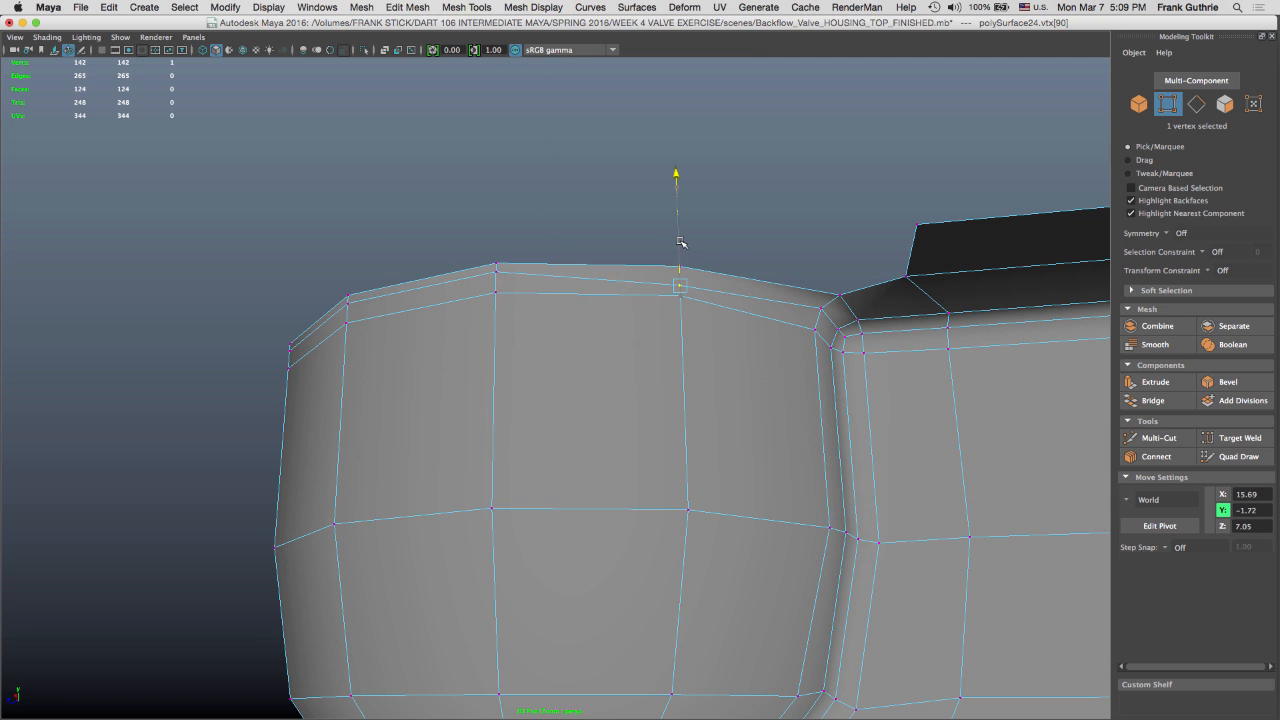
{"action": "middle_click_drag", "start_coordinate": [494, 277], "coordinate": [508, 270]}
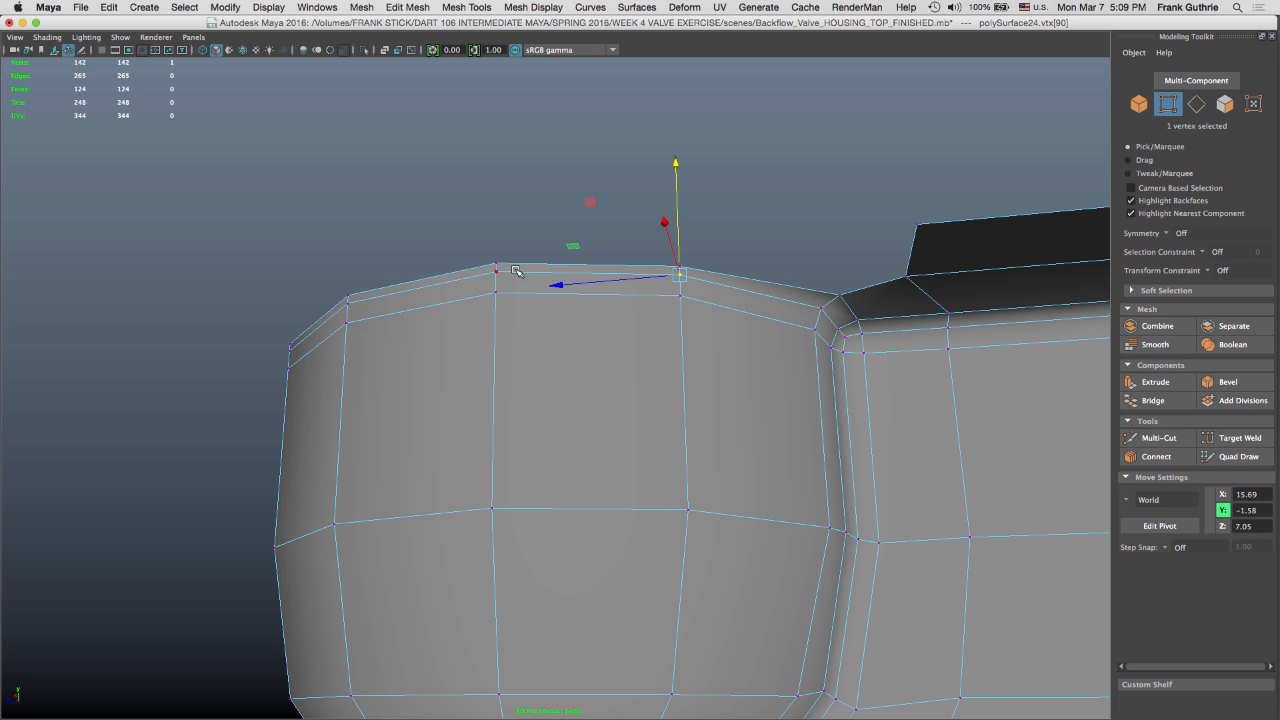
Return to object mode and inspect the boss rim from both sides in smooth mesh preview with the mesh deselected
{"action": "right_click", "coordinate": [678, 318]}
{"action": "left_click", "coordinate": [742, 298]}
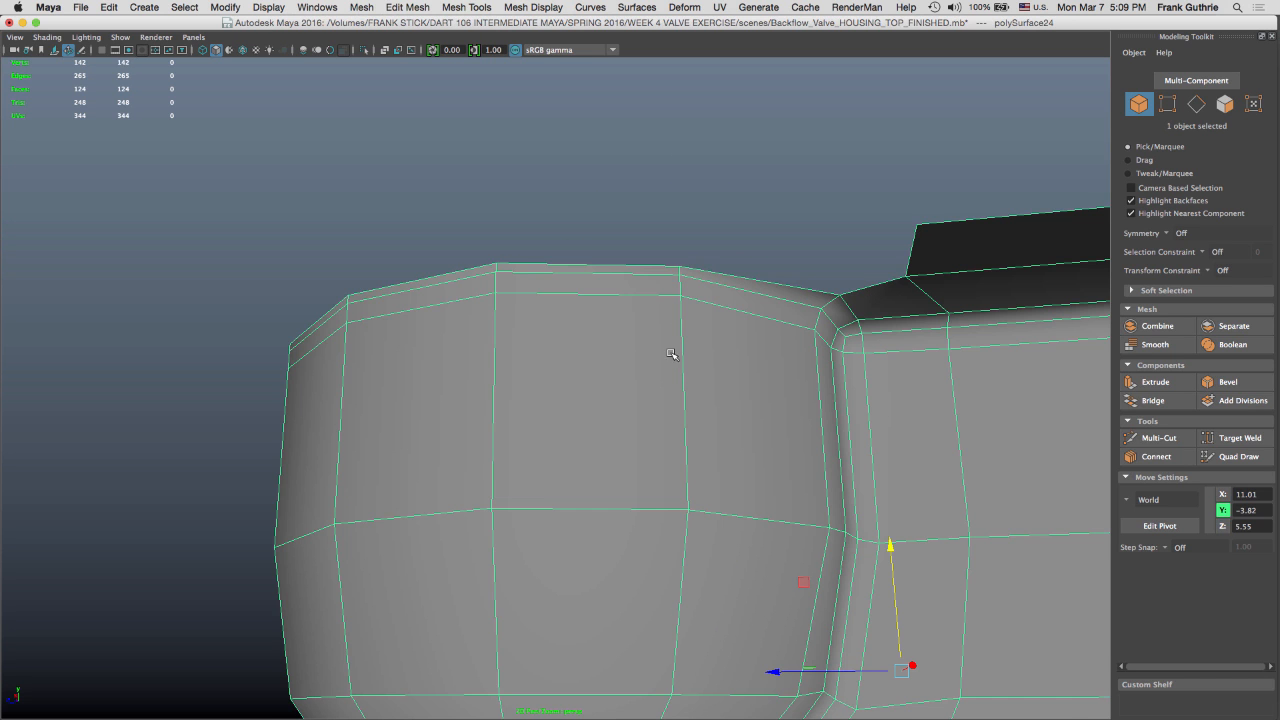
{"action": "key", "text": "3"}
{"action": "left_click", "coordinate": [706, 209]}
{"action": "right_click_drag", "start_coordinate": [700, 290], "coordinate": [348, 268], "text": "alt"}
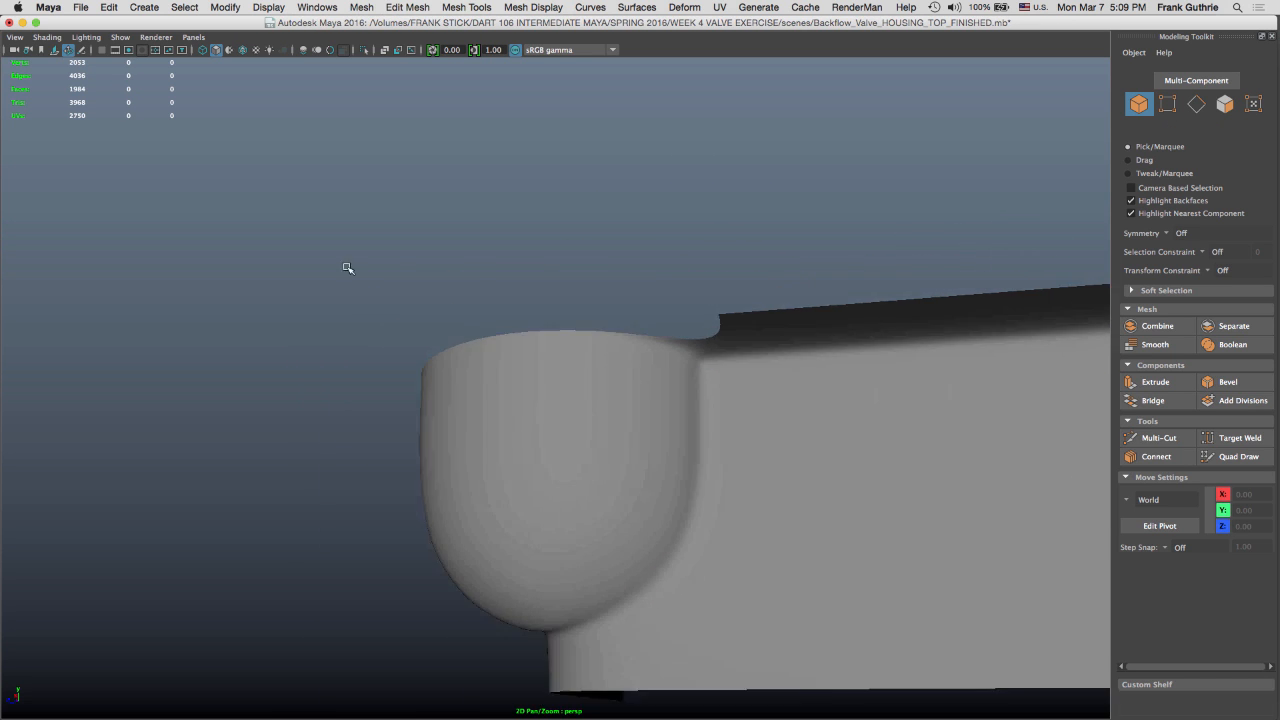
{"action": "left_click_drag", "start_coordinate": [348, 268], "coordinate": [625, 255], "text": "alt"}
{"action": "right_click_drag", "start_coordinate": [482, 222], "coordinate": [586, 244], "text": "alt"}
{"action": "middle_click_drag", "start_coordinate": [511, 203], "coordinate": [573, 258], "text": "alt"}
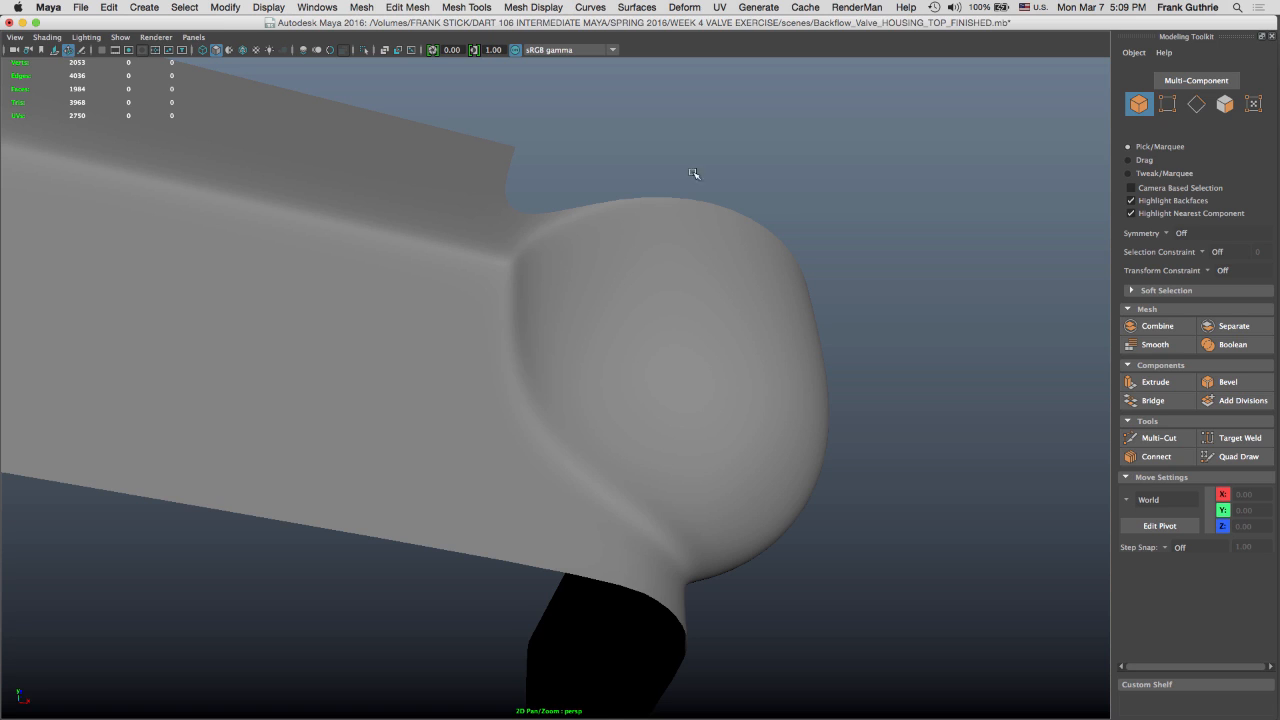
Select the boss mesh, turn off its smooth preview, and examine the corner where the flat arm's edge meets the rim
{"action": "left_click", "coordinate": [648, 265]}
{"action": "key", "text": "1"}
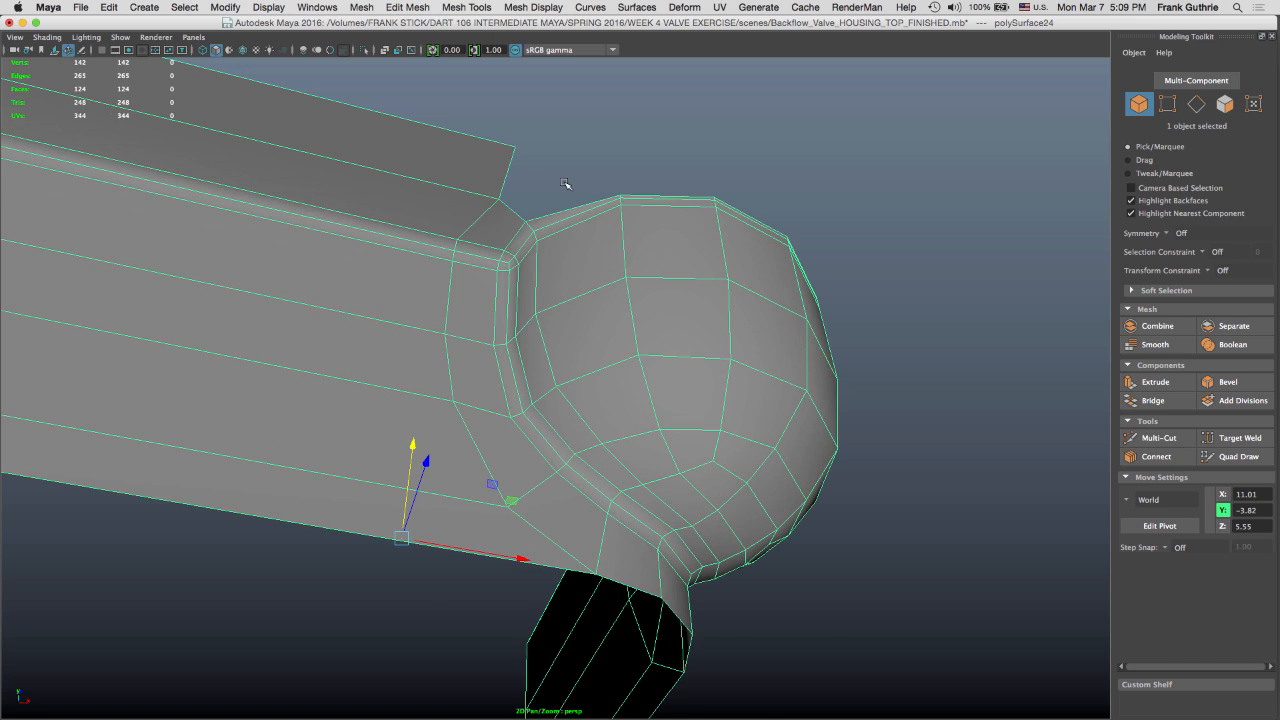
{"action": "left_click_drag", "start_coordinate": [577, 175], "coordinate": [531, 221], "text": "alt"}
{"action": "right_click_drag", "start_coordinate": [531, 222], "coordinate": [599, 210], "text": "alt"}
{"action": "middle_click_drag", "start_coordinate": [598, 206], "coordinate": [639, 312], "text": "alt"}
{"action": "right_click_drag", "start_coordinate": [508, 282], "coordinate": [590, 262], "text": "alt"}
{"action": "middle_click_drag", "start_coordinate": [497, 212], "coordinate": [563, 230], "text": "alt"}
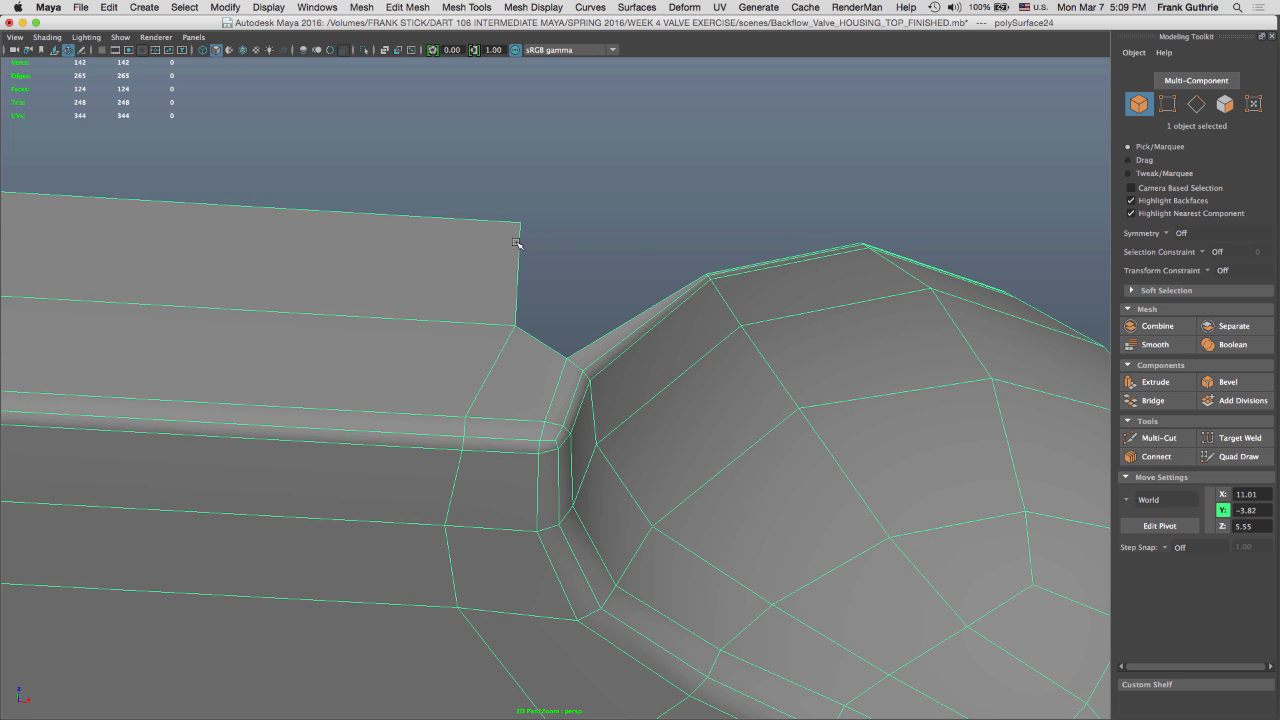
Try to slide the flat arm's open end edge along X toward the boss rim, and undo the move
{"action": "left_click_drag", "start_coordinate": [849, 237], "coordinate": [884, 250], "text": "alt"}
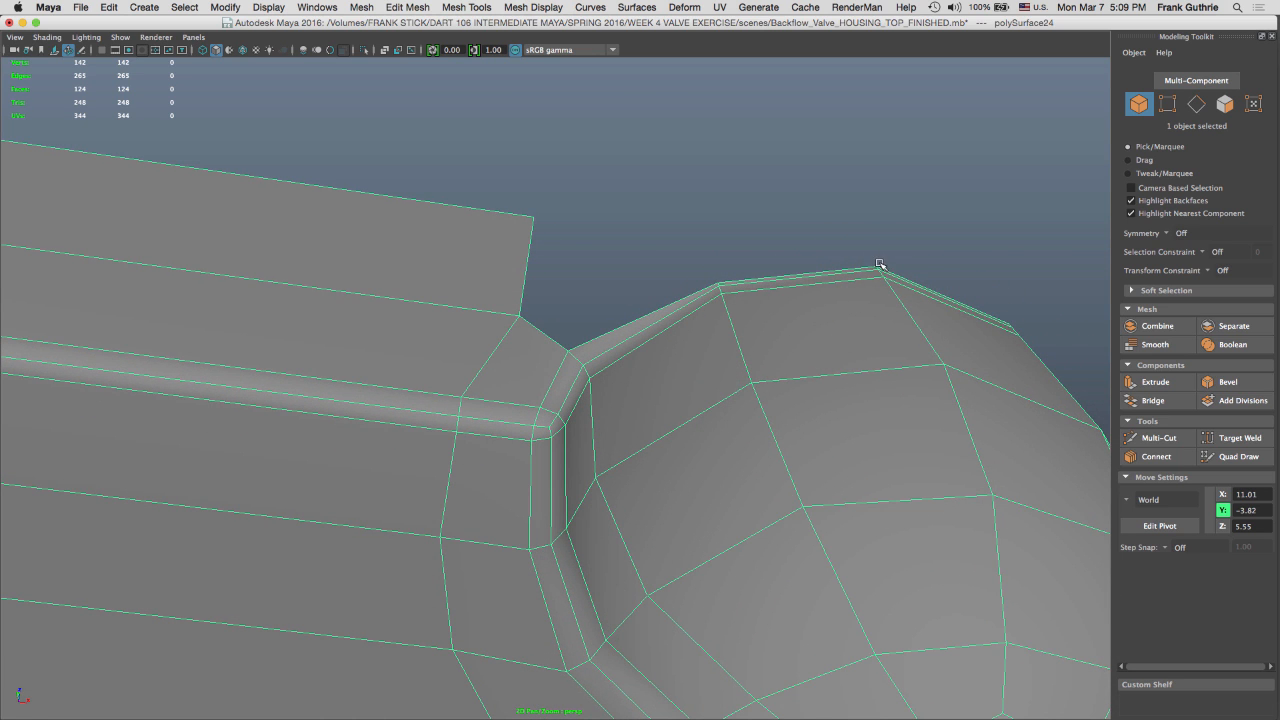
{"action": "right_click_drag", "start_coordinate": [528, 248], "coordinate": [523, 208]}
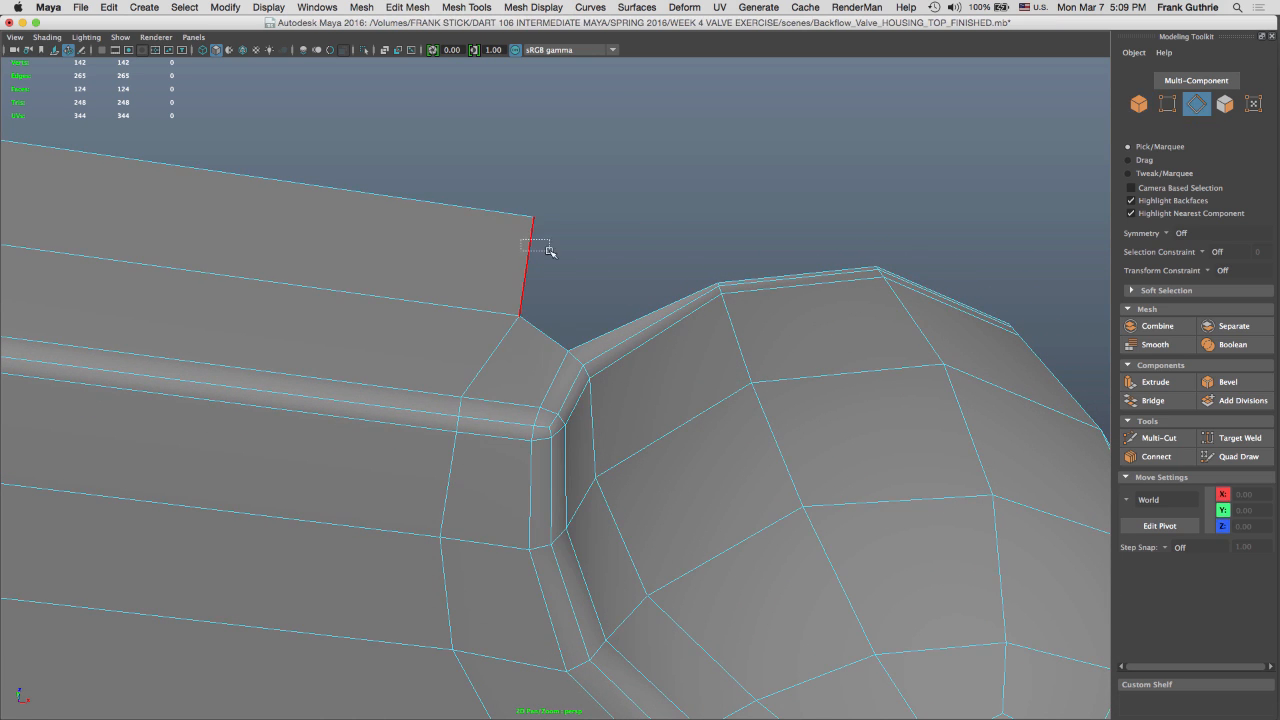
{"action": "left_click", "coordinate": [529, 252]}
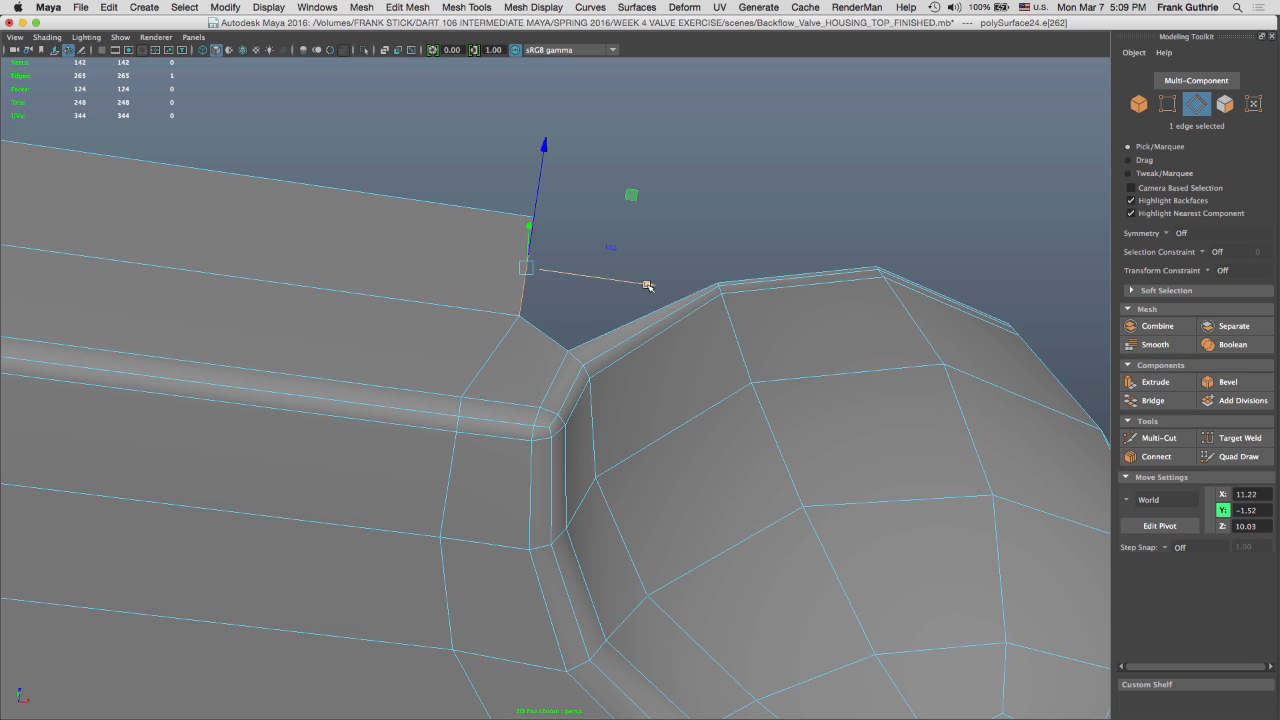
{"action": "left_click_drag", "start_coordinate": [648, 286], "coordinate": [980, 331]}
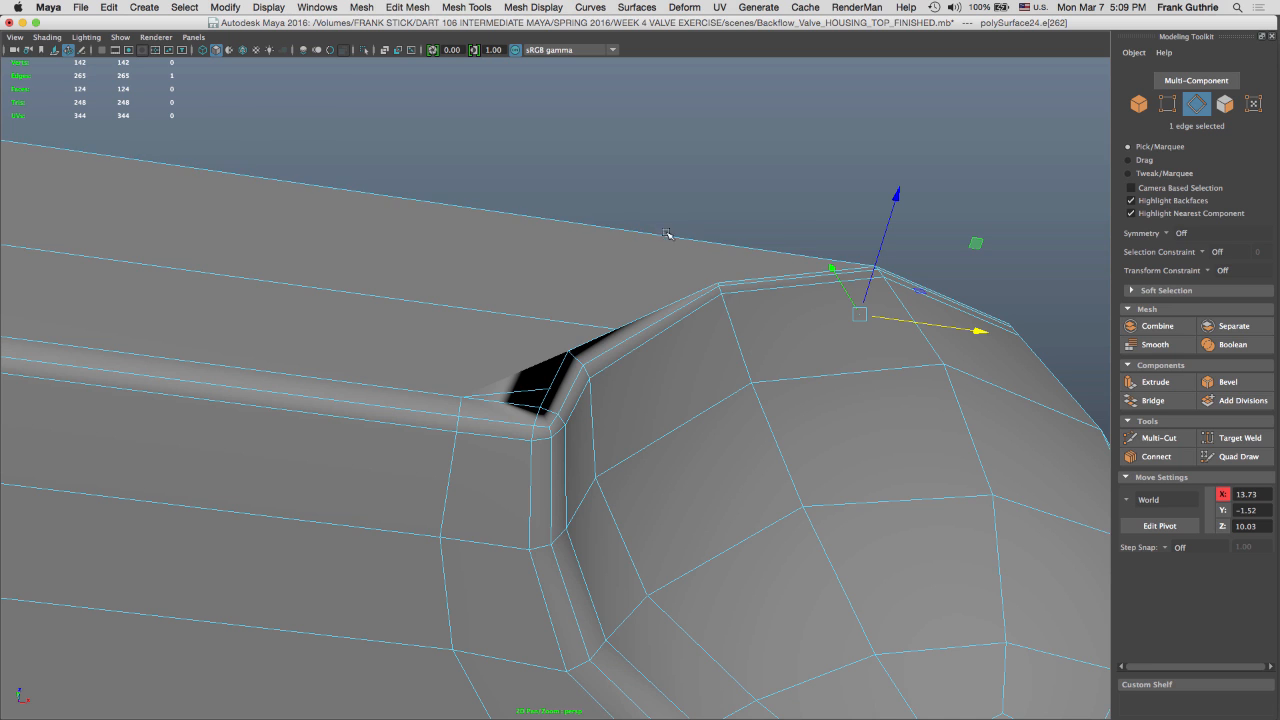
{"action": "key", "text": "z"}
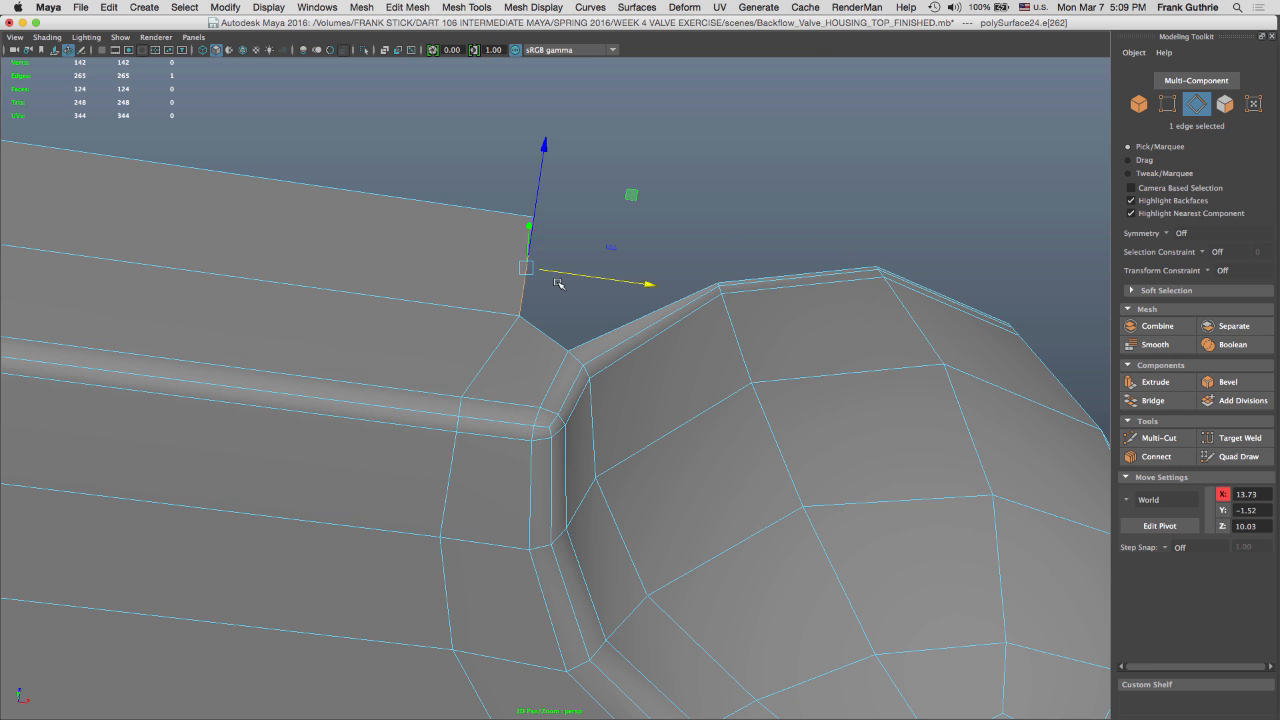
Return to object mode, restore the full interface, and activate Quad Draw on the boss mesh
{"action": "right_click_drag", "start_coordinate": [752, 333], "coordinate": [805, 305]}
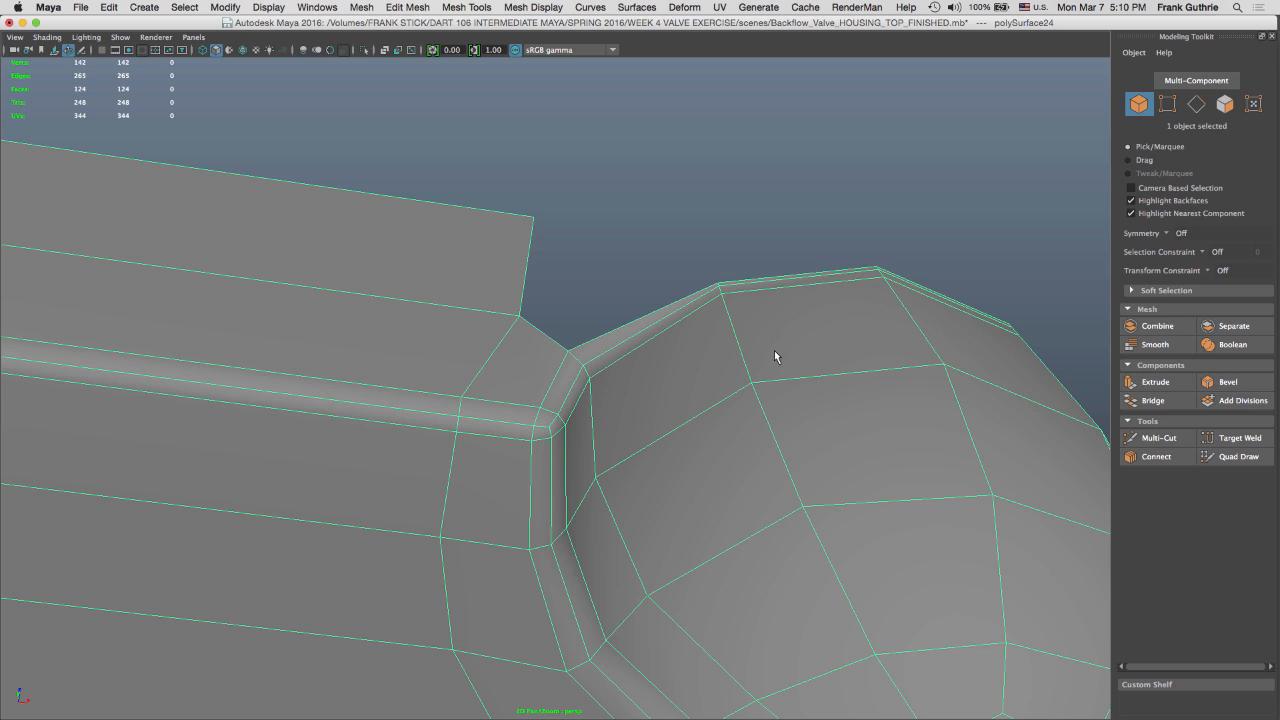
{"action": "left_click_drag", "start_coordinate": [774, 356], "coordinate": [734, 234], "text": "alt"}
{"action": "right_click_drag", "start_coordinate": [734, 234], "coordinate": [879, 218], "text": "alt"}
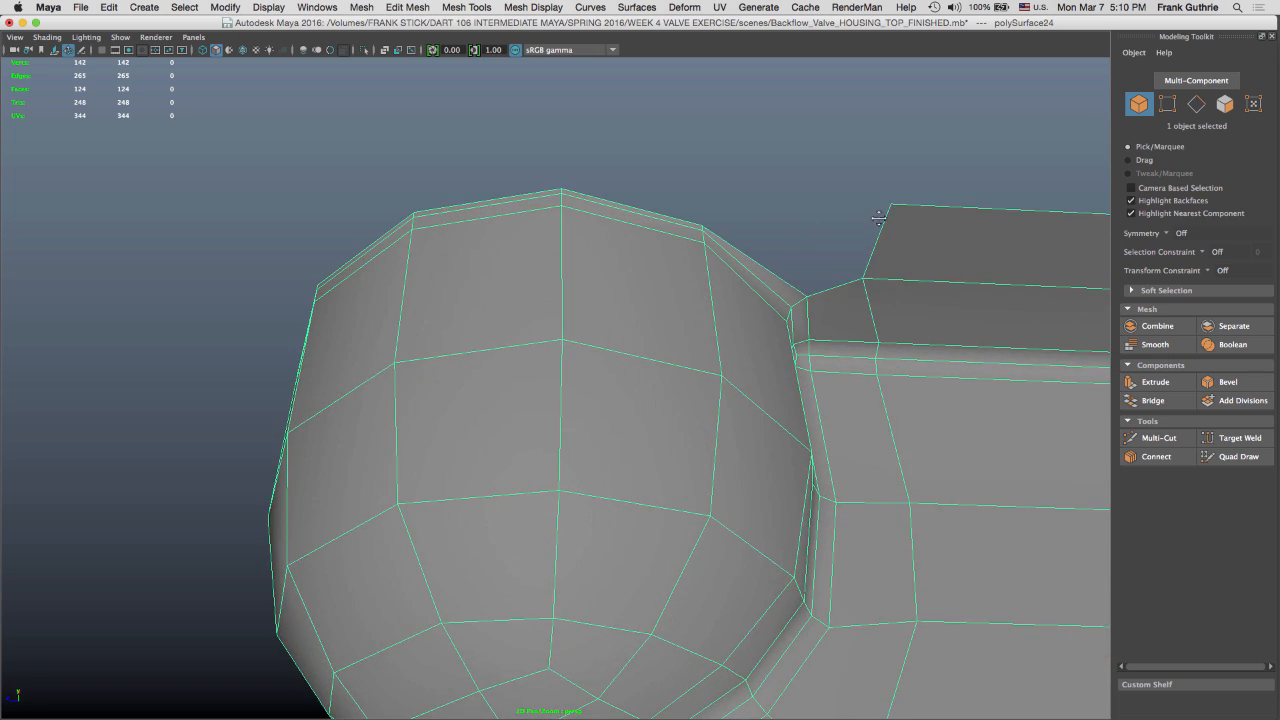
{"action": "left_click_drag", "start_coordinate": [879, 218], "coordinate": [566, 437], "text": "alt"}
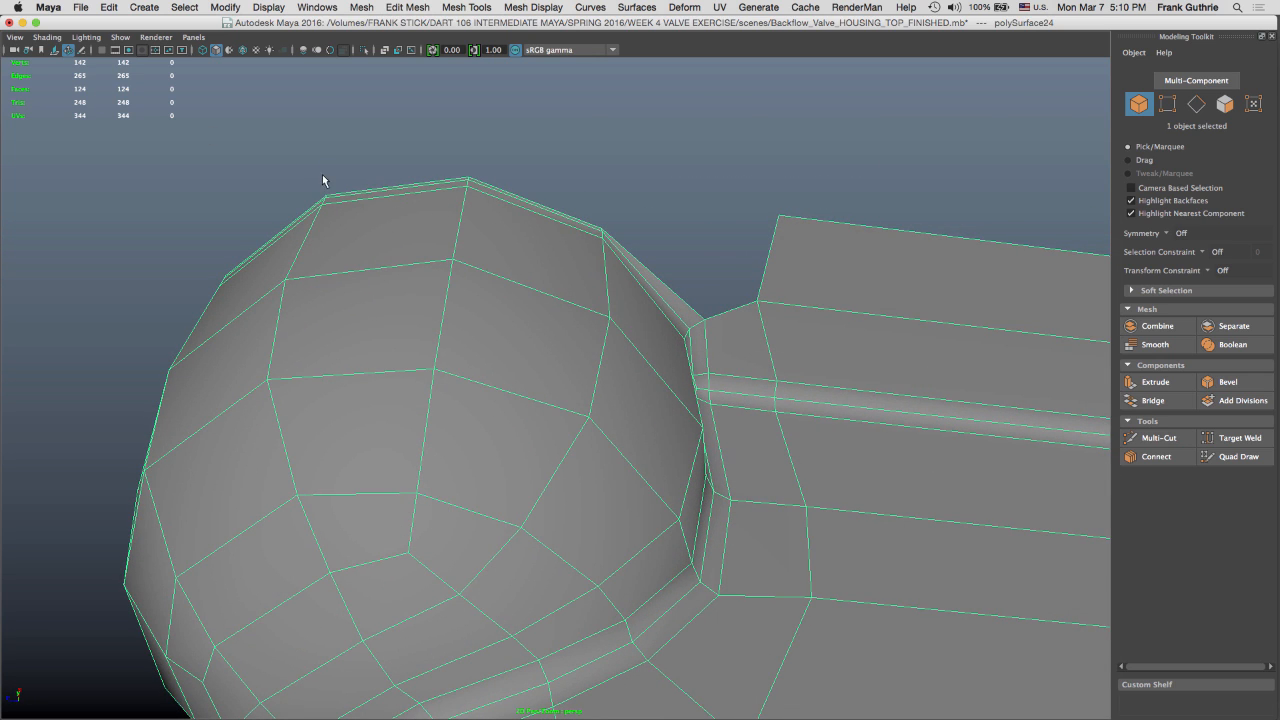
{"action": "key", "text": "ctrl+space"}
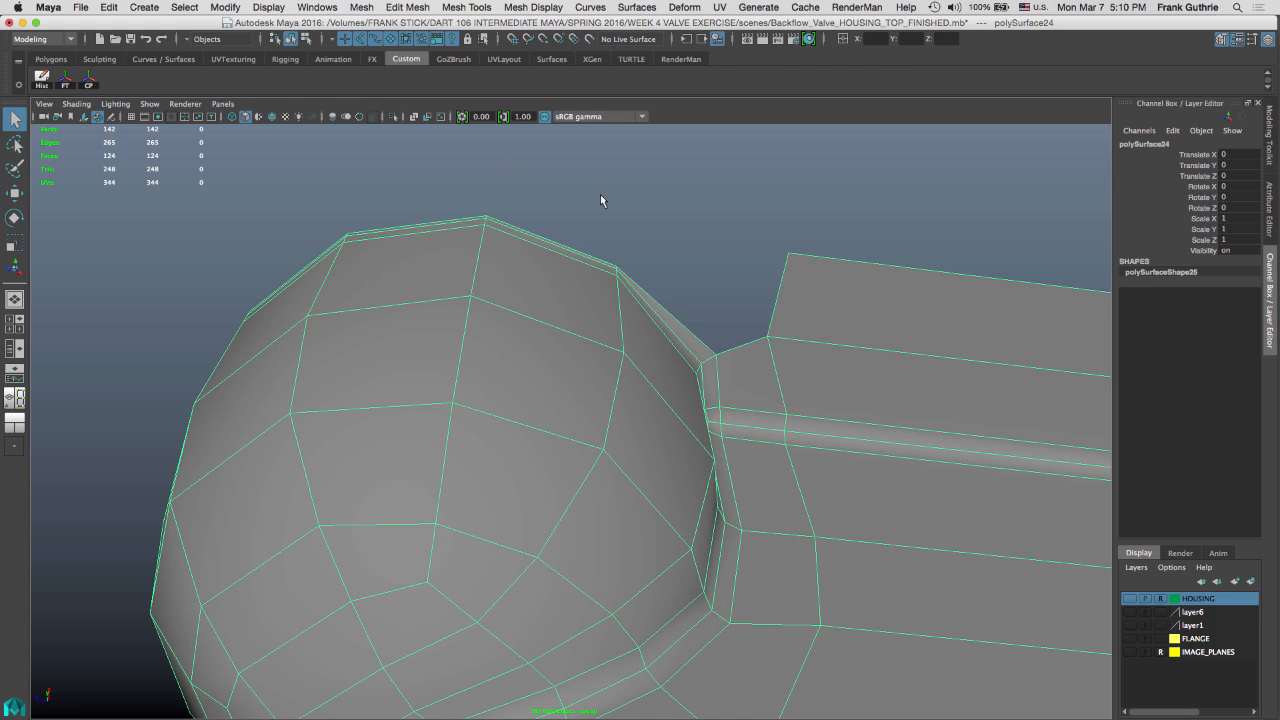
{"action": "left_click_drag", "start_coordinate": [600, 200], "coordinate": [754, 213], "text": "alt"}
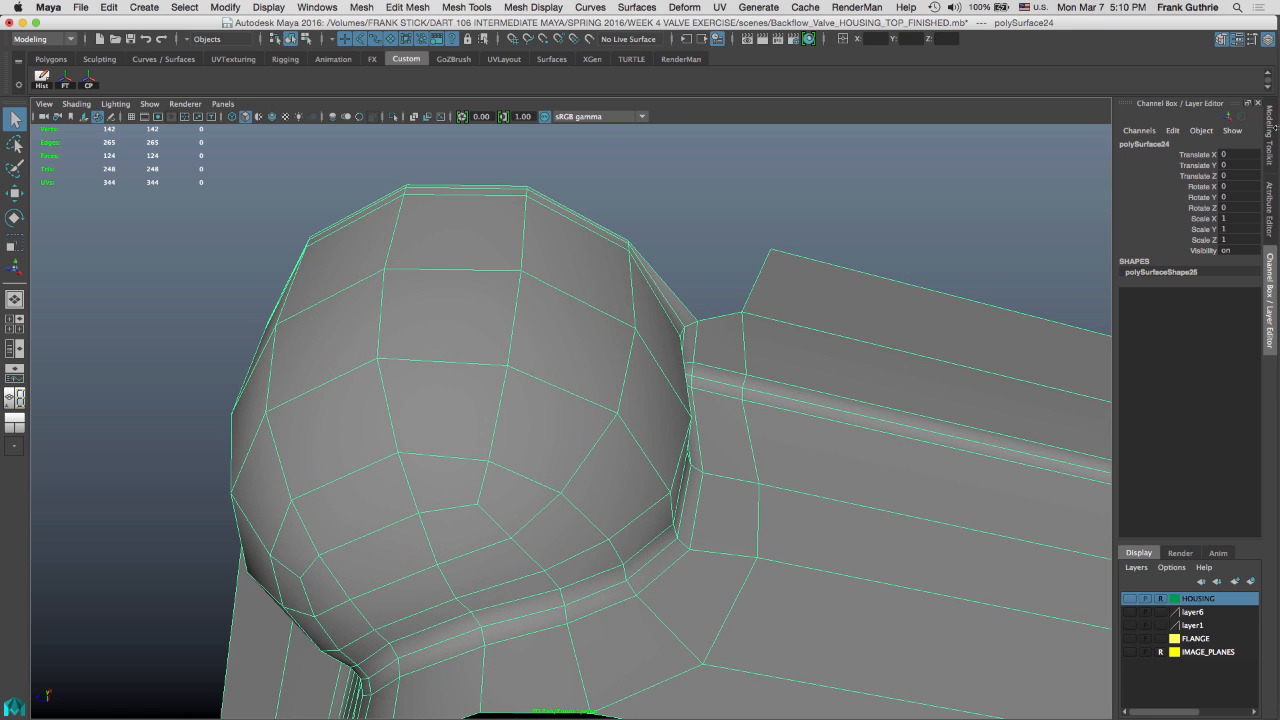
{"action": "left_click", "coordinate": [1271, 136]}
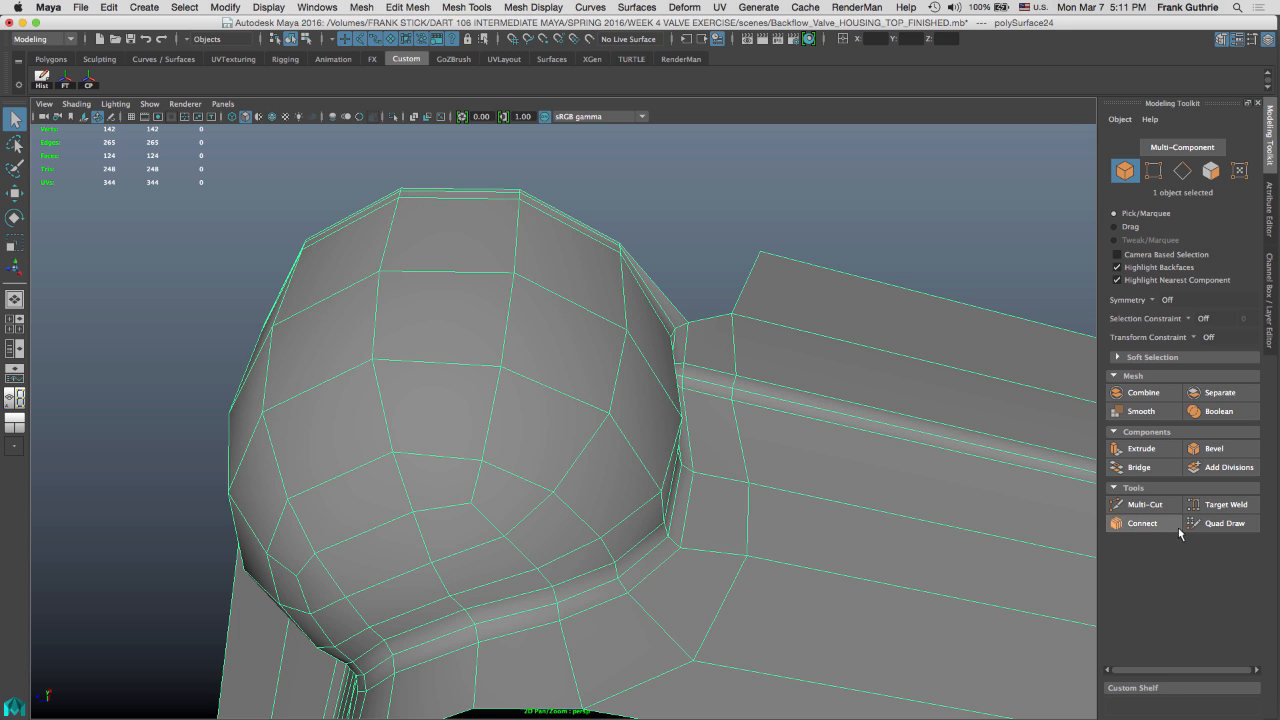
{"action": "left_click", "coordinate": [1212, 524]}
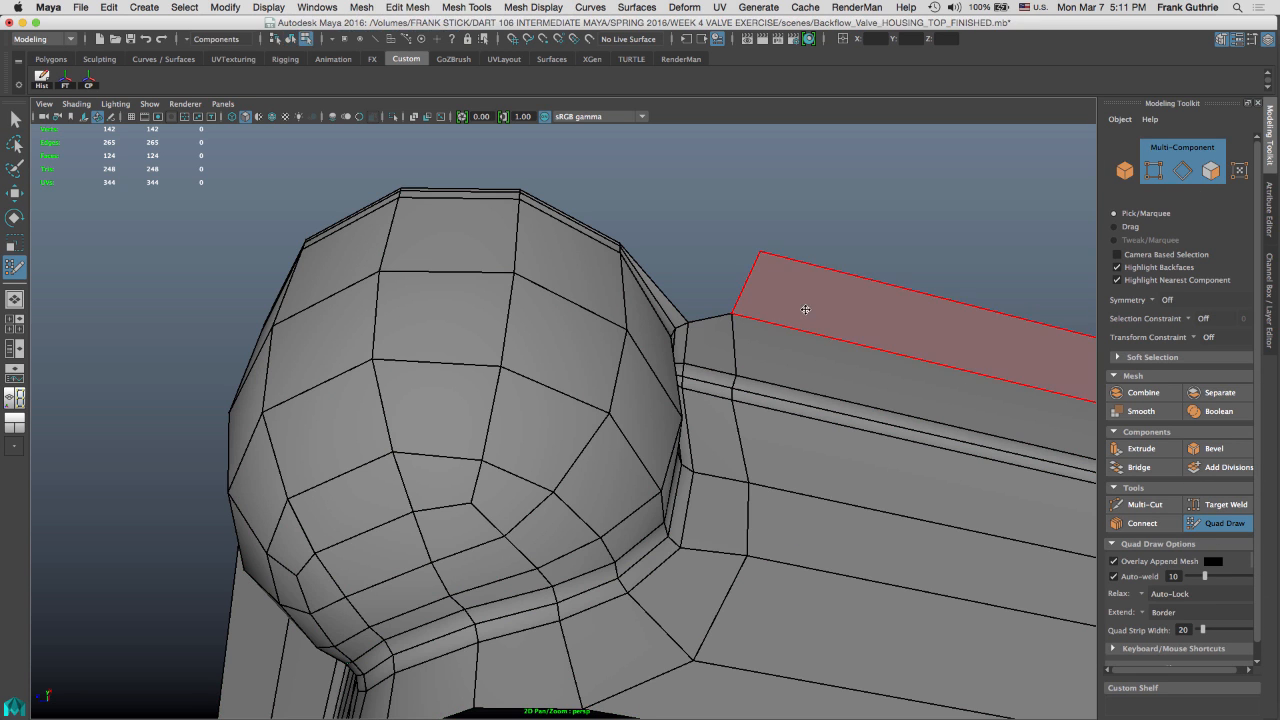
Set Quad Draw to extend single edges, and in the bottom view extend the first arm's end edge to the boss rim
{"action": "left_click_drag", "start_coordinate": [816, 292], "coordinate": [696, 256], "text": "alt"}
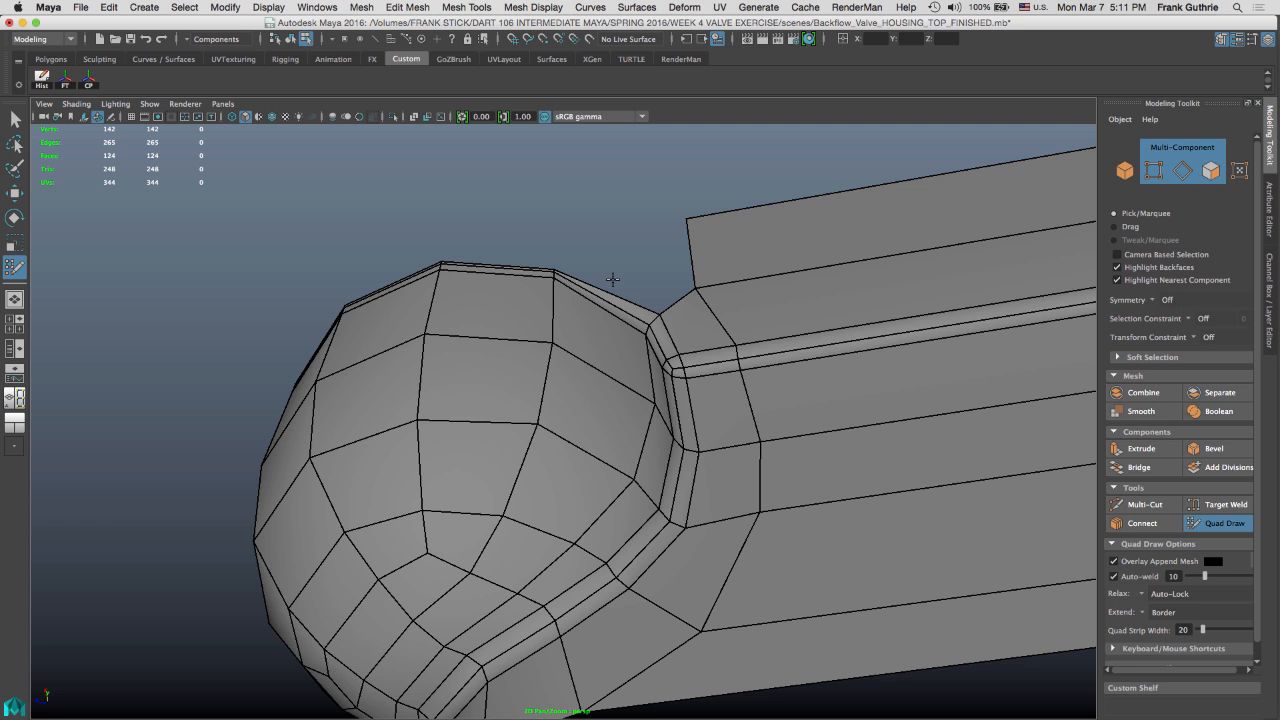
{"action": "mouse_move", "coordinate": [611, 279]}
{"action": "left_mouse_down", "text": "alt"}
{"action": "mouse_move", "coordinate": [654, 263]}
{"action": "mouse_move", "coordinate": [614, 277]}
{"action": "left_mouse_up", "text": "alt"}
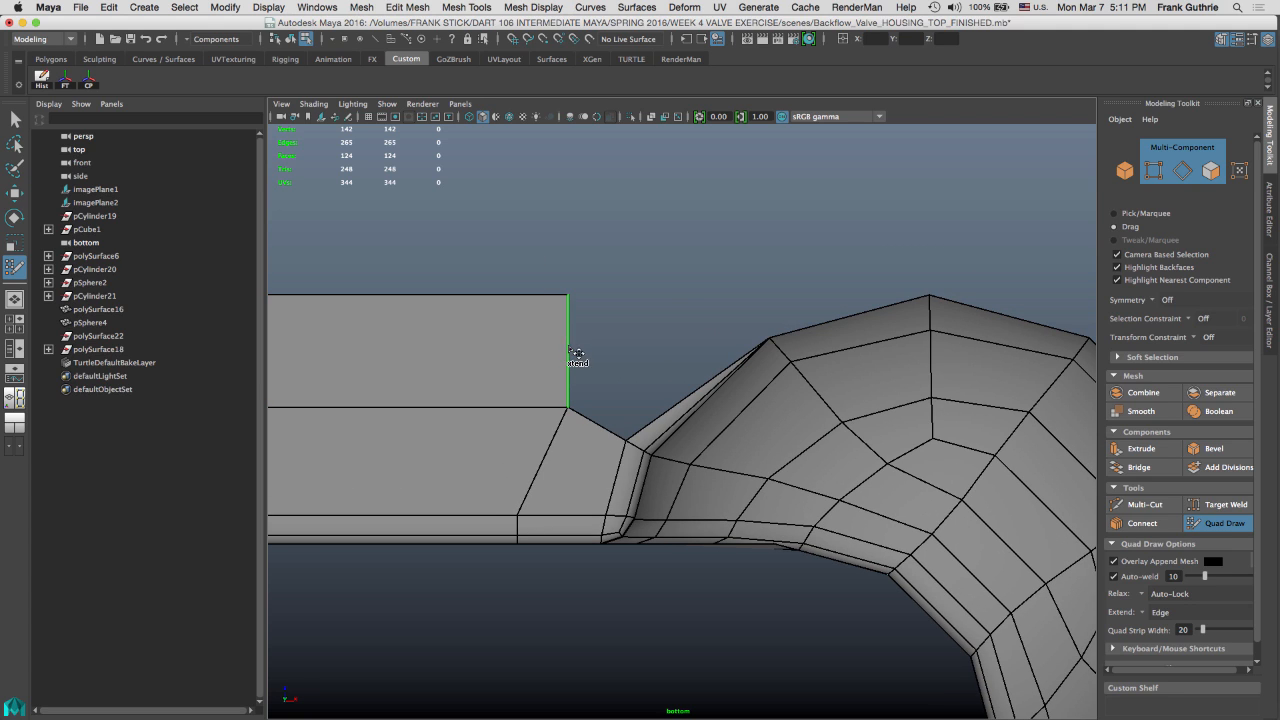
{"action": "left_click_drag", "start_coordinate": [576, 353], "coordinate": [692, 388]}
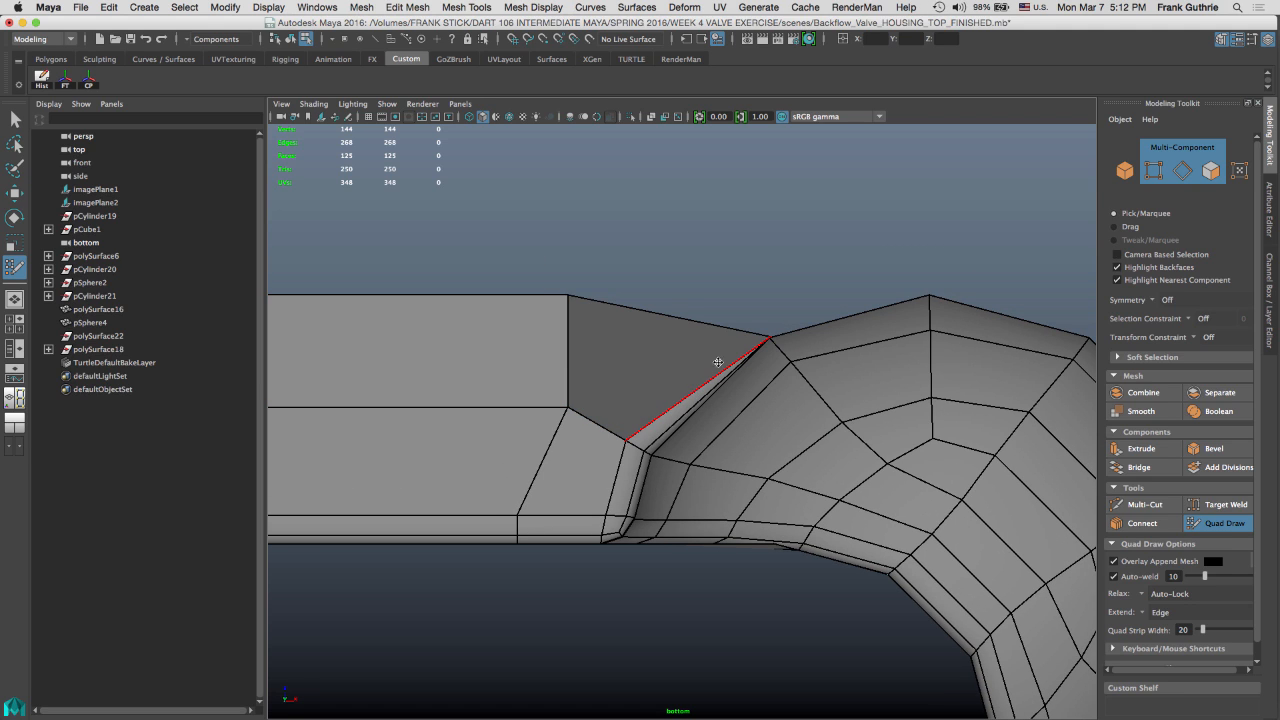
In the bottom view, extend the rim's slanted edge beside the second arm until it meets that arm's end
{"action": "middle_click_drag", "start_coordinate": [728, 291], "coordinate": [352, 214], "text": "alt"}
{"action": "middle_click_drag", "start_coordinate": [804, 336], "coordinate": [616, 98], "text": "alt"}
{"action": "middle_click_drag", "start_coordinate": [671, 367], "coordinate": [674, 212], "text": "alt"}
{"action": "middle_click_drag", "start_coordinate": [697, 323], "coordinate": [698, 273], "text": "alt"}
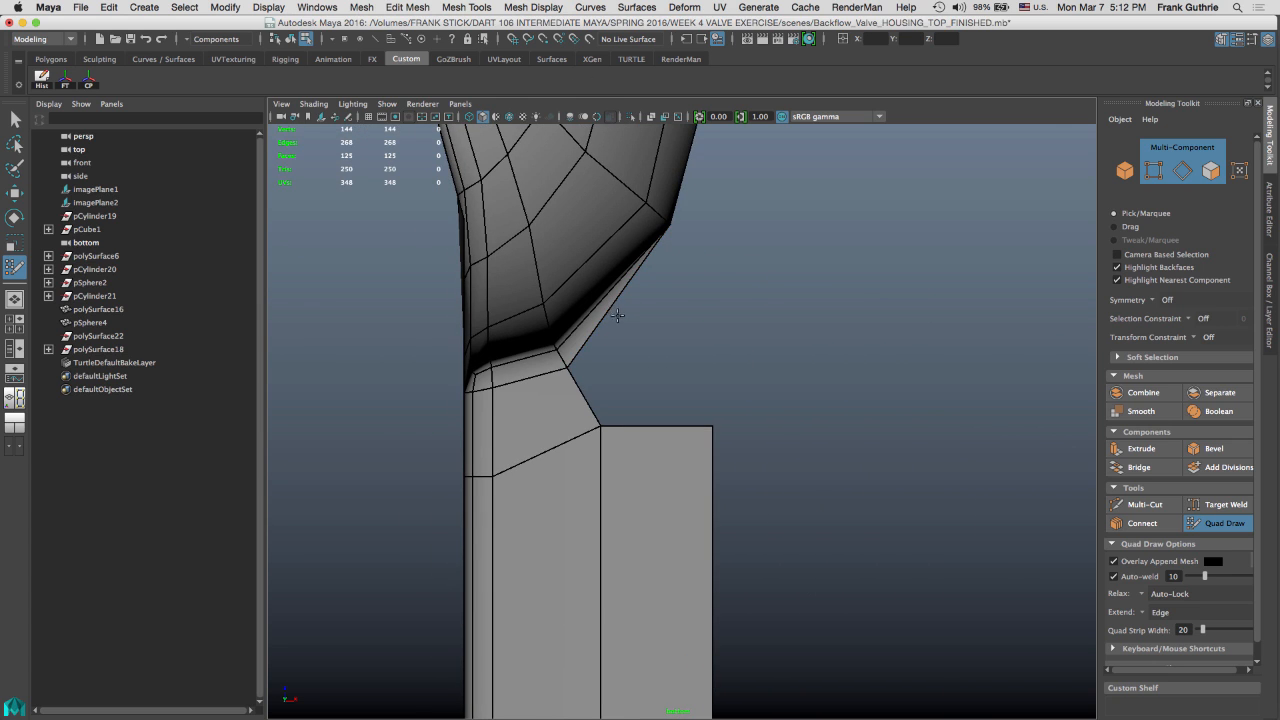
{"action": "key", "text": "Tab"}
{"action": "left_click_drag", "start_coordinate": [621, 314], "coordinate": [669, 423]}
In perspective, weld the loose corners of the new gap-filling faces to the adjoining arm and rim vertices
{"action": "key", "text": "space"}
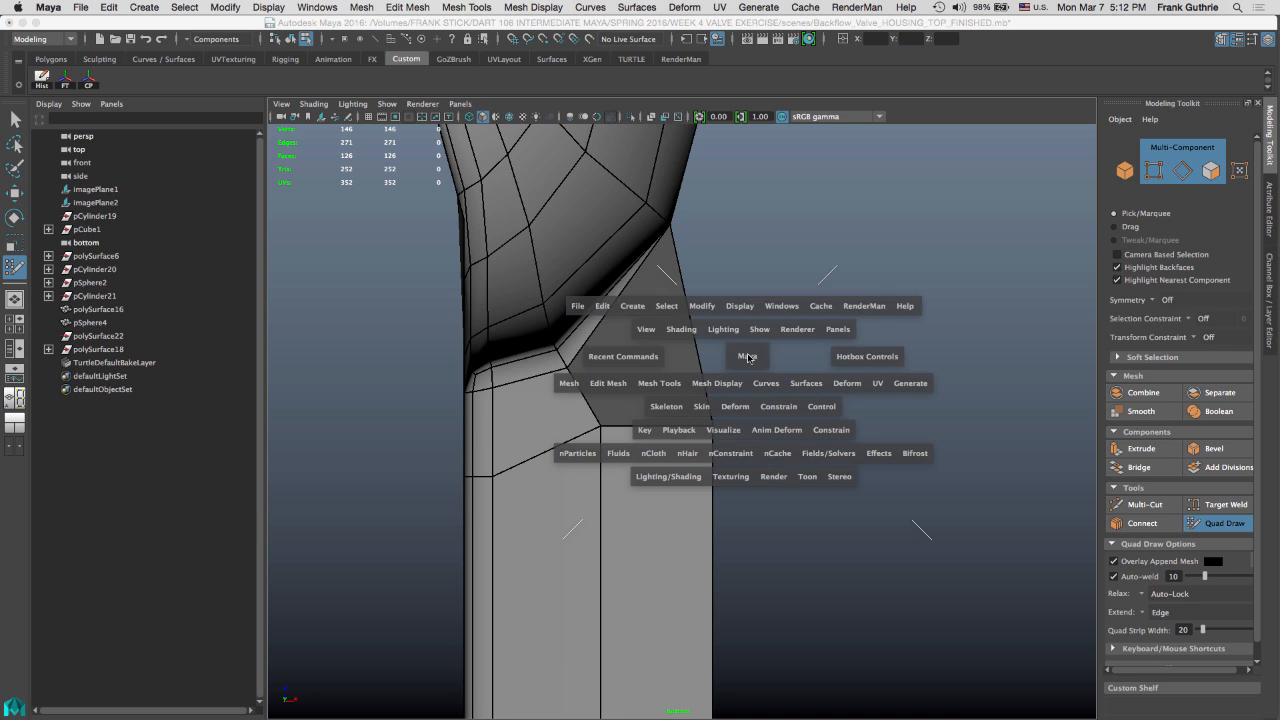
{"action": "left_click_drag", "start_coordinate": [748, 369], "coordinate": [1014, 197]}
{"action": "left_click_drag", "start_coordinate": [631, 269], "coordinate": [584, 318], "text": "alt"}
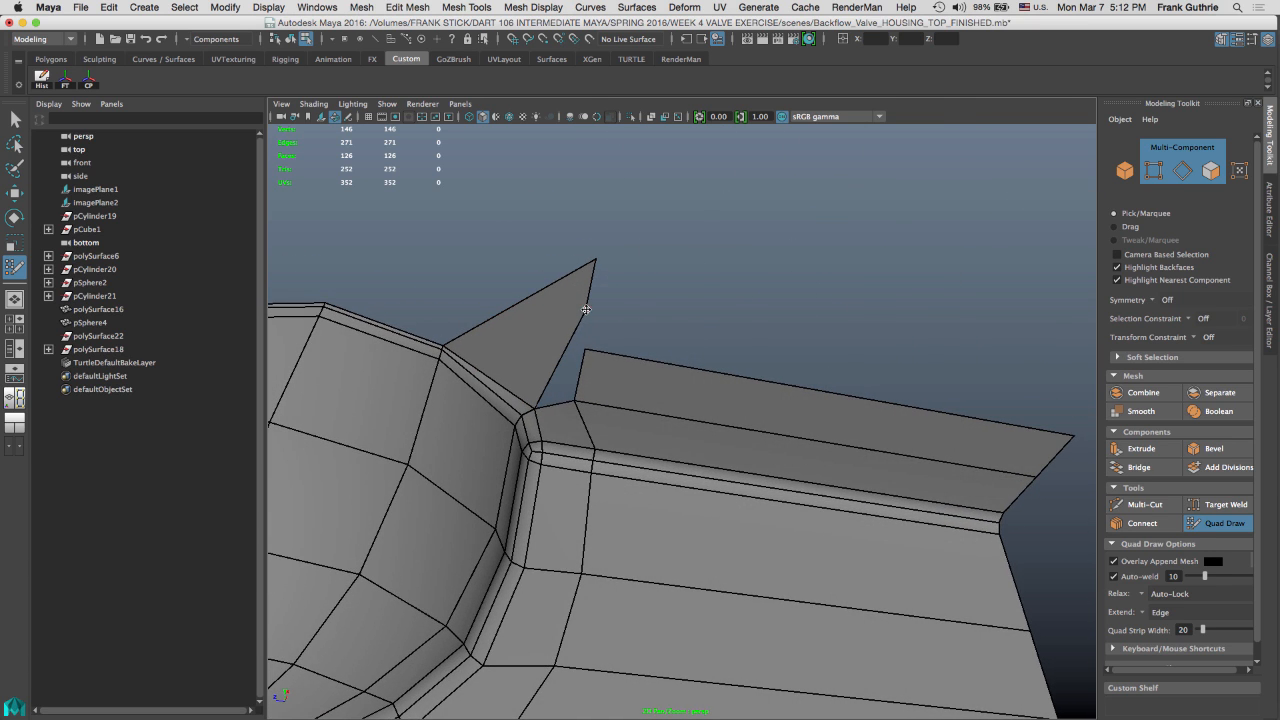
{"action": "left_click", "coordinate": [576, 400], "text": "shift"}
{"action": "mouse_move", "coordinate": [584, 394]}
{"action": "left_mouse_down", "text": "alt"}
{"action": "mouse_move", "coordinate": [720, 320]}
{"action": "mouse_move", "coordinate": [686, 224]}
{"action": "mouse_move", "coordinate": [681, 314]}
{"action": "mouse_move", "coordinate": [875, 337]}
{"action": "mouse_move", "coordinate": [831, 247]}
{"action": "left_mouse_up", "text": "alt"}
{"action": "left_click_drag", "start_coordinate": [612, 237], "coordinate": [656, 333], "text": "alt"}
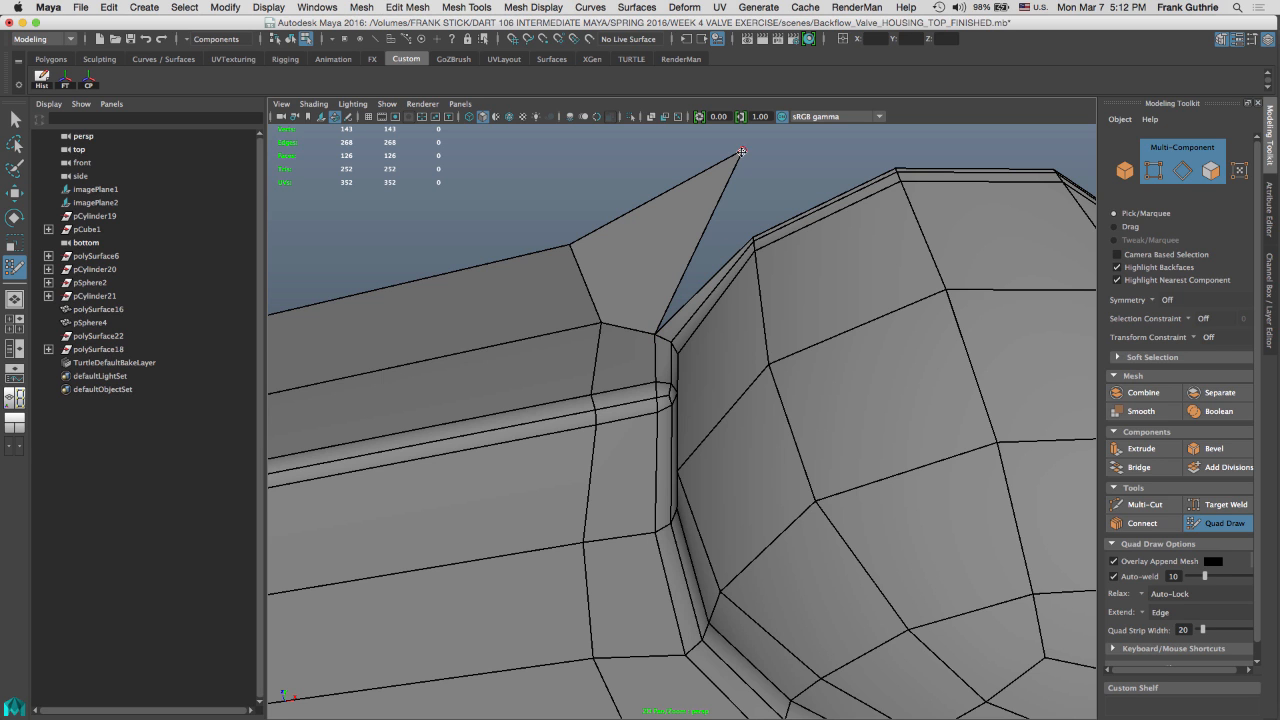
{"action": "left_click_drag", "start_coordinate": [741, 151], "coordinate": [634, 366]}
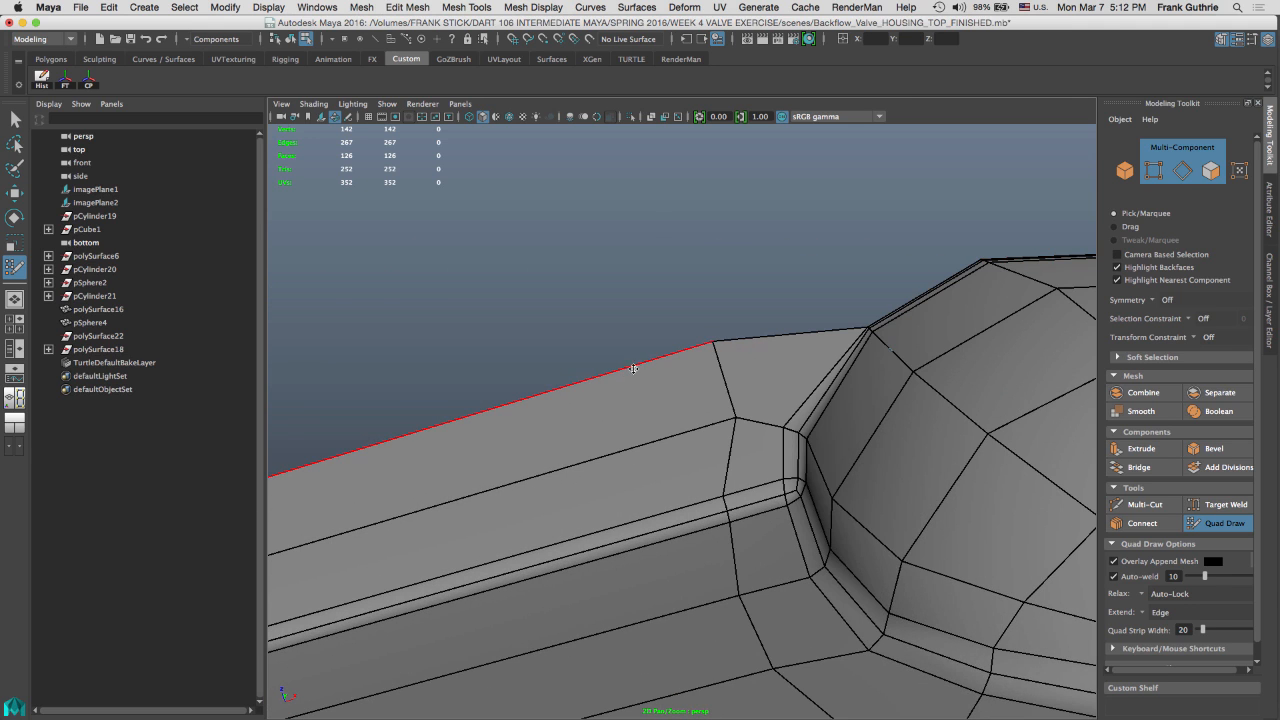
Frame the whole part in the bottom view and set Quad Draw's Extend option to Border
{"action": "mouse_move", "coordinate": [872, 271]}
{"action": "left_mouse_down", "text": "alt"}
{"action": "mouse_move", "coordinate": [700, 266]}
{"action": "mouse_move", "coordinate": [740, 280]}
{"action": "mouse_move", "coordinate": [742, 313]}
{"action": "mouse_move", "coordinate": [754, 282]}
{"action": "mouse_move", "coordinate": [737, 346]}
{"action": "mouse_move", "coordinate": [586, 410]}
{"action": "mouse_move", "coordinate": [609, 426]}
{"action": "mouse_move", "coordinate": [655, 406]}
{"action": "mouse_move", "coordinate": [751, 400]}
{"action": "left_mouse_up", "text": "alt"}
{"action": "key", "text": "space"}
{"action": "middle_click_drag", "start_coordinate": [709, 283], "coordinate": [845, 386], "text": "alt"}
{"action": "middle_click_drag", "start_coordinate": [679, 244], "coordinate": [706, 297], "text": "alt"}
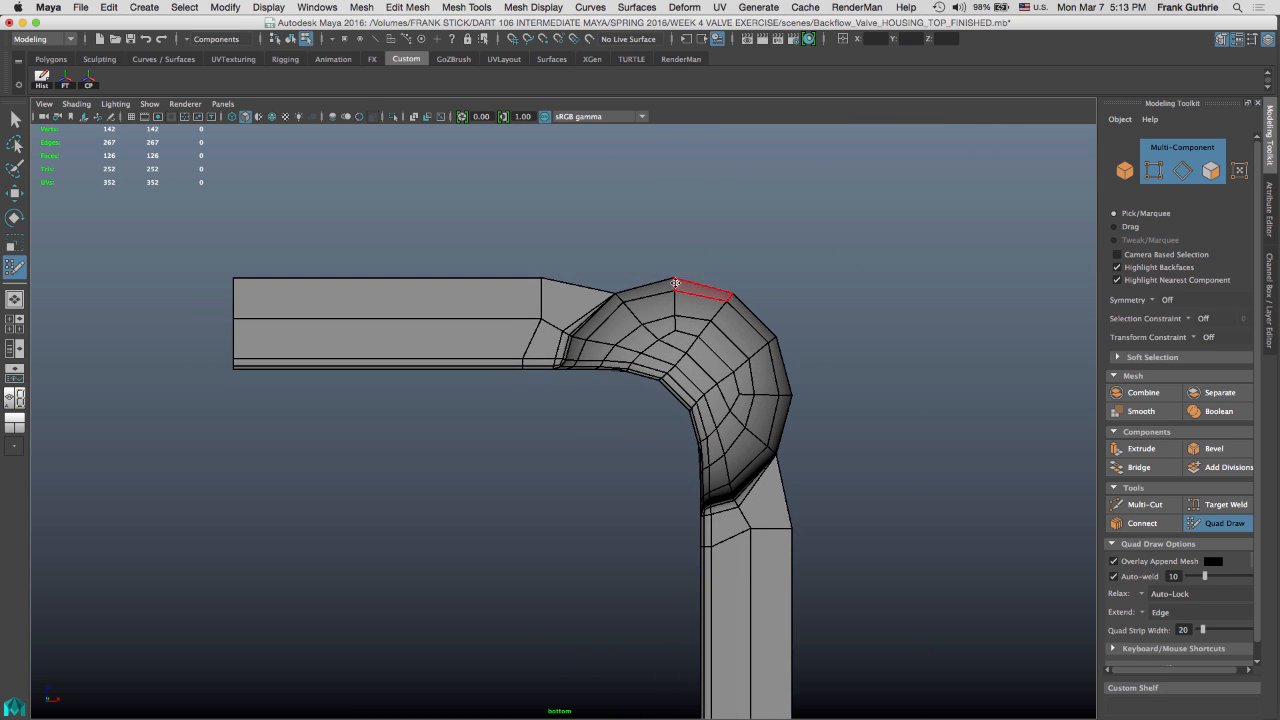
{"action": "middle_click_drag", "start_coordinate": [509, 232], "coordinate": [525, 272], "text": "alt"}
{"action": "right_click_drag", "start_coordinate": [512, 271], "coordinate": [936, 300], "text": "alt"}
{"action": "middle_click_drag", "start_coordinate": [694, 230], "coordinate": [722, 256], "text": "alt"}
{"action": "right_click_drag", "start_coordinate": [706, 253], "coordinate": [664, 256], "text": "alt"}
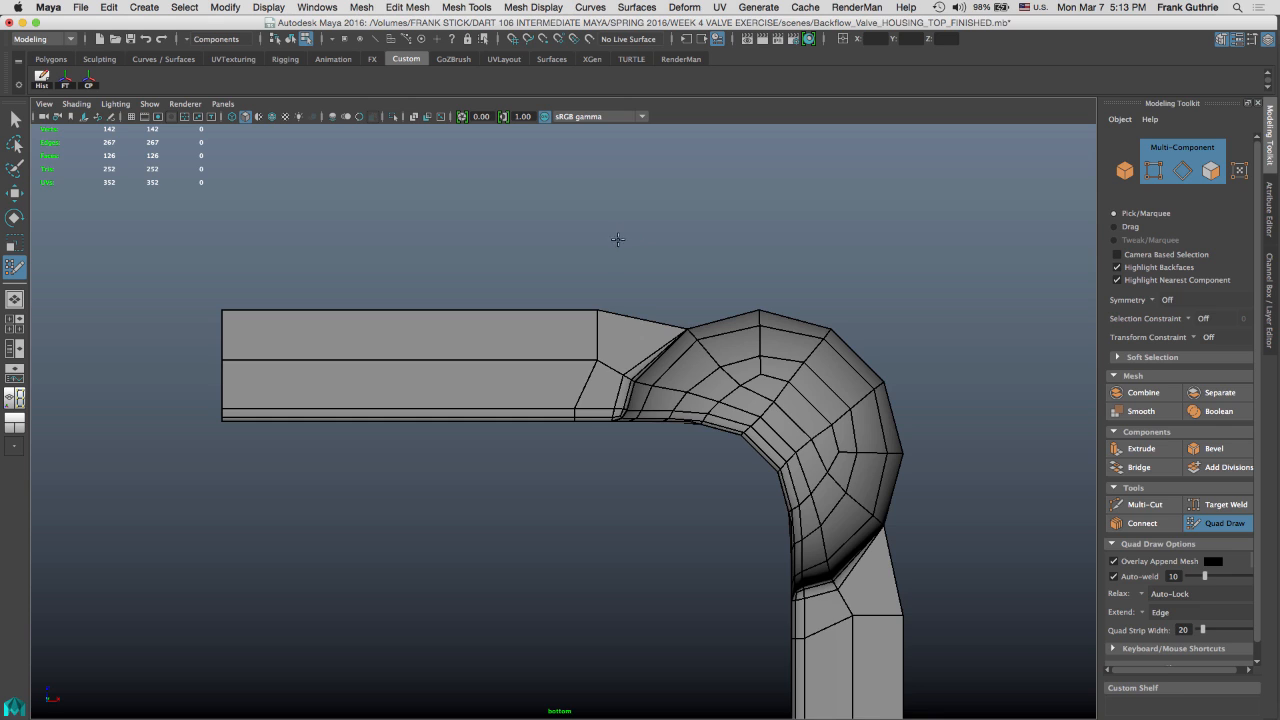
{"action": "middle_click_drag", "start_coordinate": [617, 240], "coordinate": [604, 216], "text": "alt"}
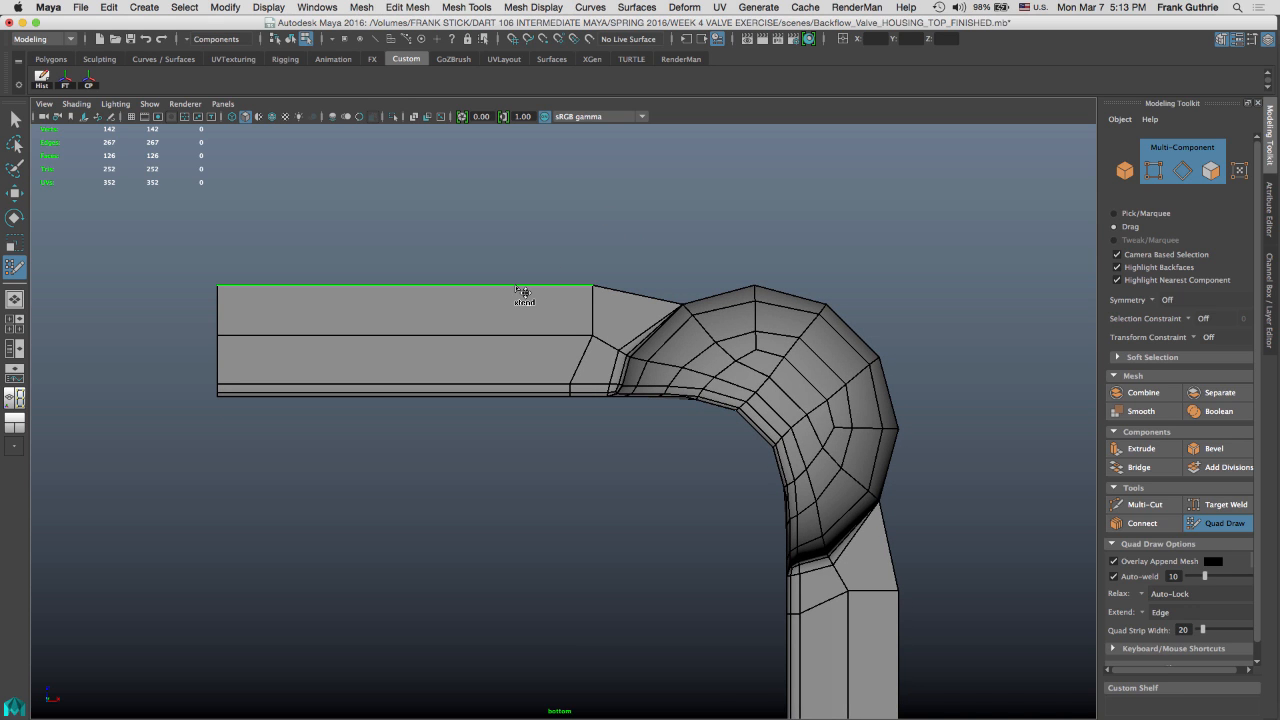
{"action": "right_click_drag", "start_coordinate": [515, 285], "coordinate": [517, 298], "text": "ctrl+shift"}
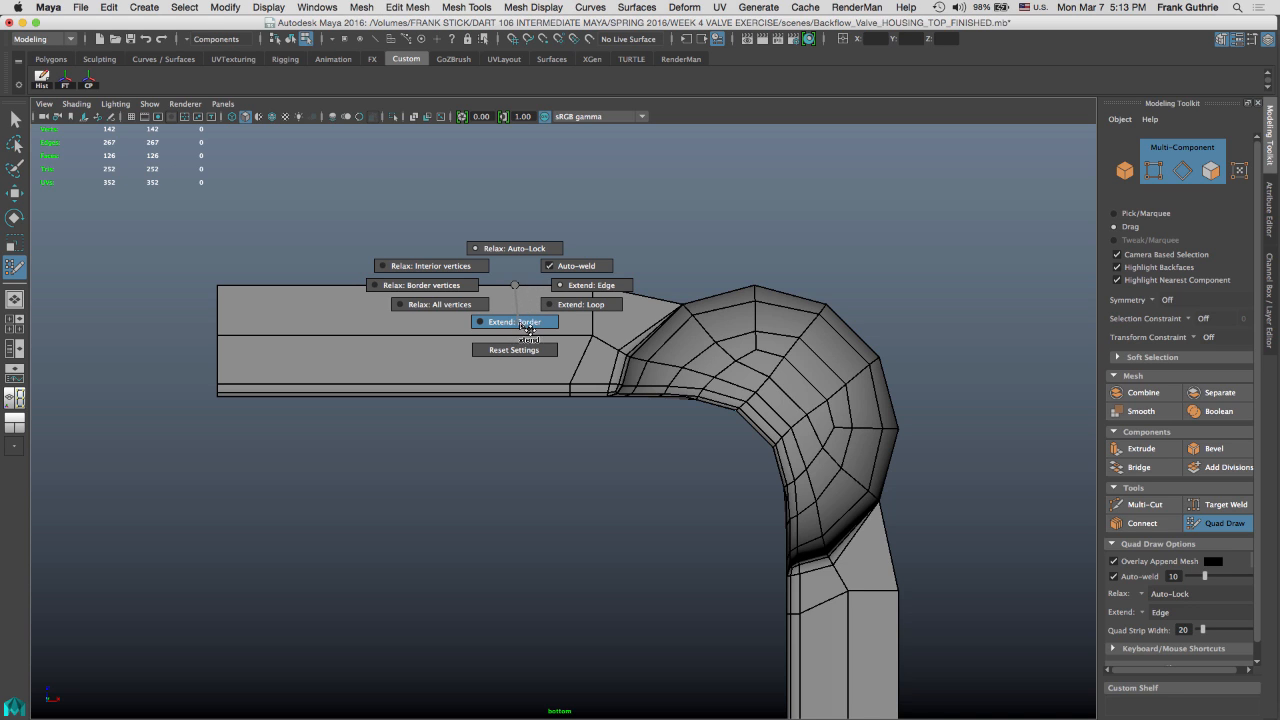
{"action": "right_click_drag", "start_coordinate": [535, 326], "coordinate": [533, 325], "text": "ctrl+shift"}
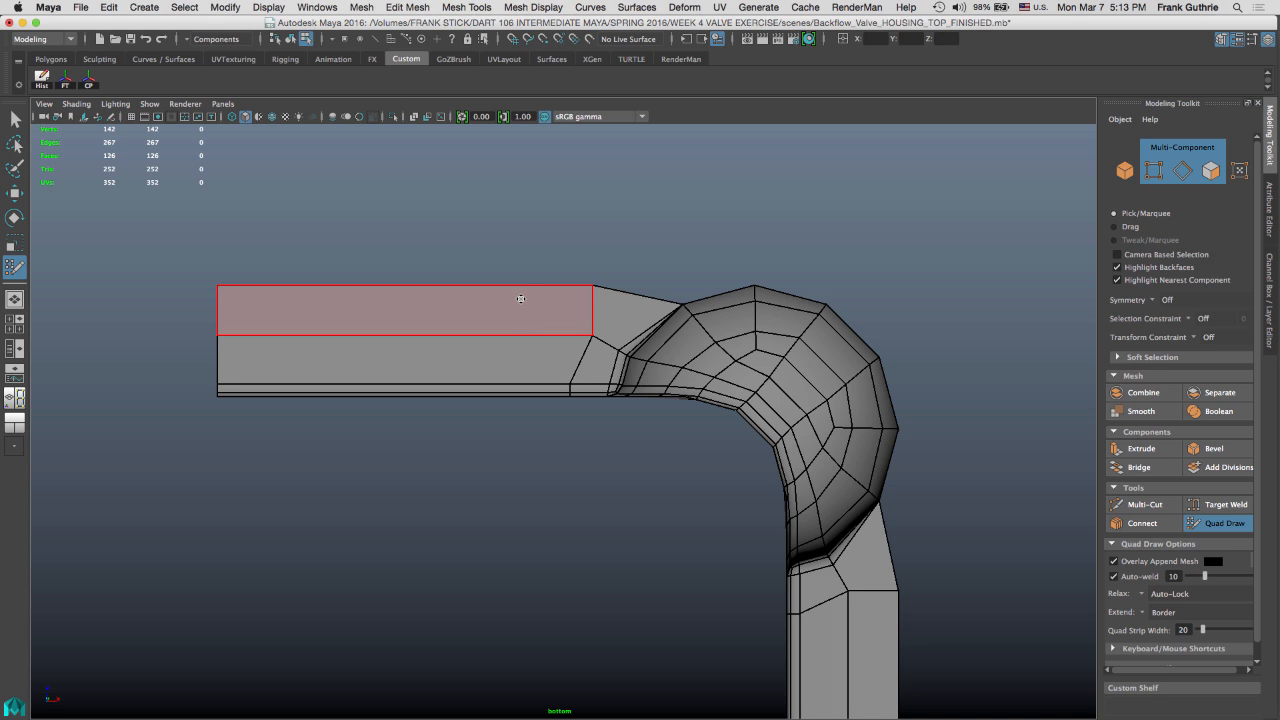
Extend the mesh's entire open border outward from the first arm's outer edge, and check the new face ring in perspective
{"action": "key", "text": "Tab"}
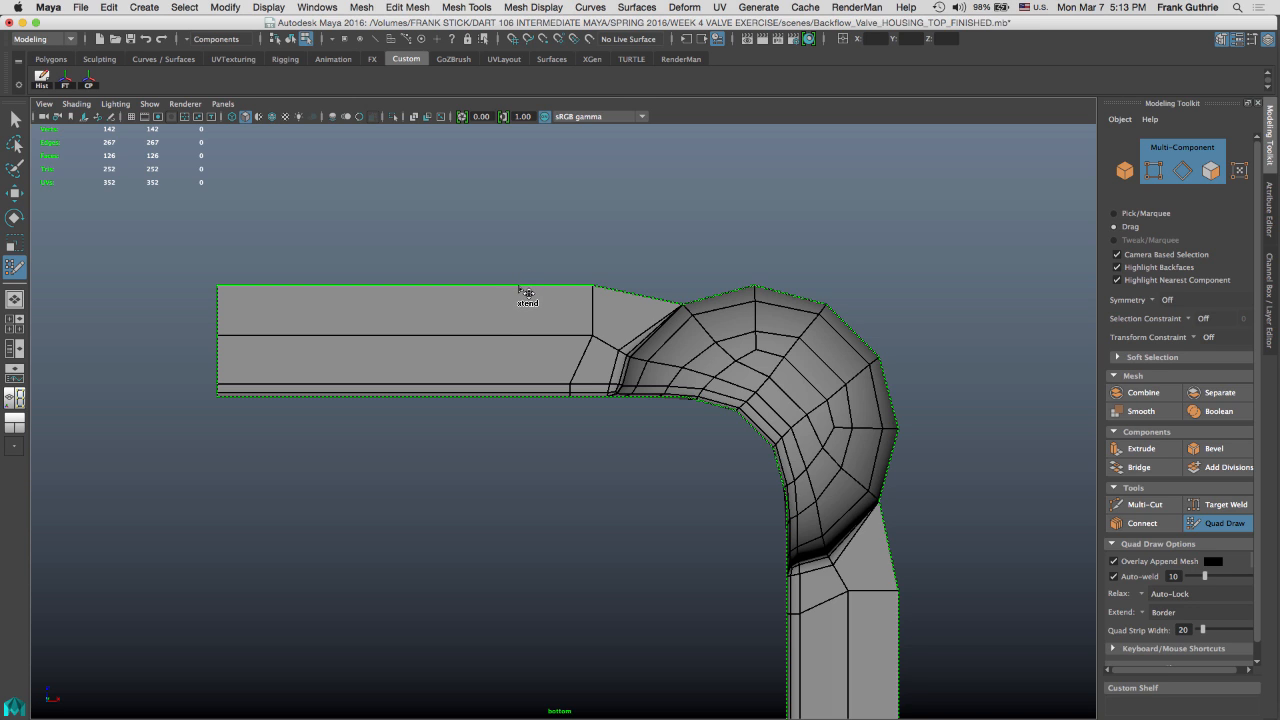
{"action": "mouse_move", "coordinate": [519, 287]}
{"action": "left_mouse_down"}
{"action": "mouse_move", "coordinate": [538, 233]}
{"action": "mouse_move", "coordinate": [537, 257]}
{"action": "mouse_move", "coordinate": [558, 264]}
{"action": "mouse_move", "coordinate": [582, 218]}
{"action": "left_mouse_up"}
{"action": "key", "text": "space"}
{"action": "left_click_drag", "start_coordinate": [676, 262], "coordinate": [634, 346], "text": "alt"}
{"action": "right_click_drag", "start_coordinate": [699, 344], "coordinate": [465, 330], "text": "alt"}
{"action": "middle_click_drag", "start_coordinate": [606, 282], "coordinate": [535, 128], "text": "alt"}
{"action": "left_click_drag", "start_coordinate": [765, 285], "coordinate": [682, 246], "text": "alt"}
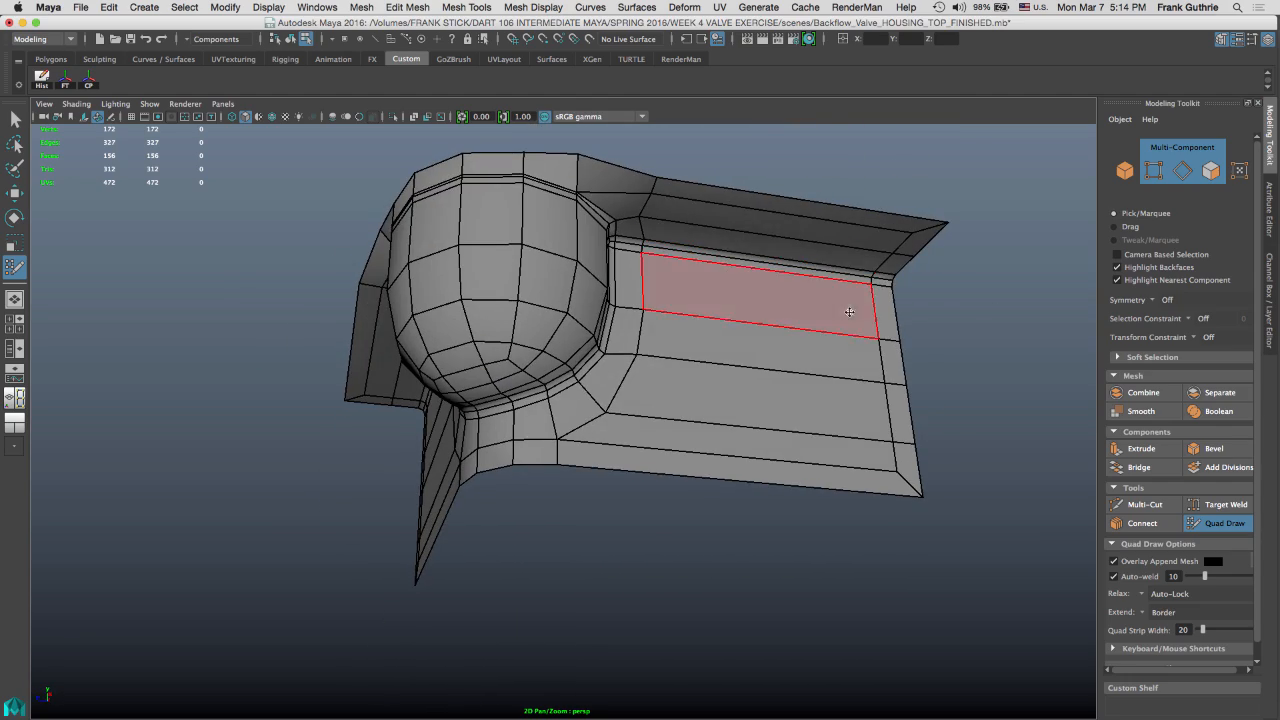
{"action": "mouse_move", "coordinate": [755, 313]}
{"action": "left_mouse_down", "text": "alt"}
{"action": "mouse_move", "coordinate": [800, 280]}
{"action": "mouse_move", "coordinate": [684, 274]}
{"action": "left_mouse_up", "text": "alt"}
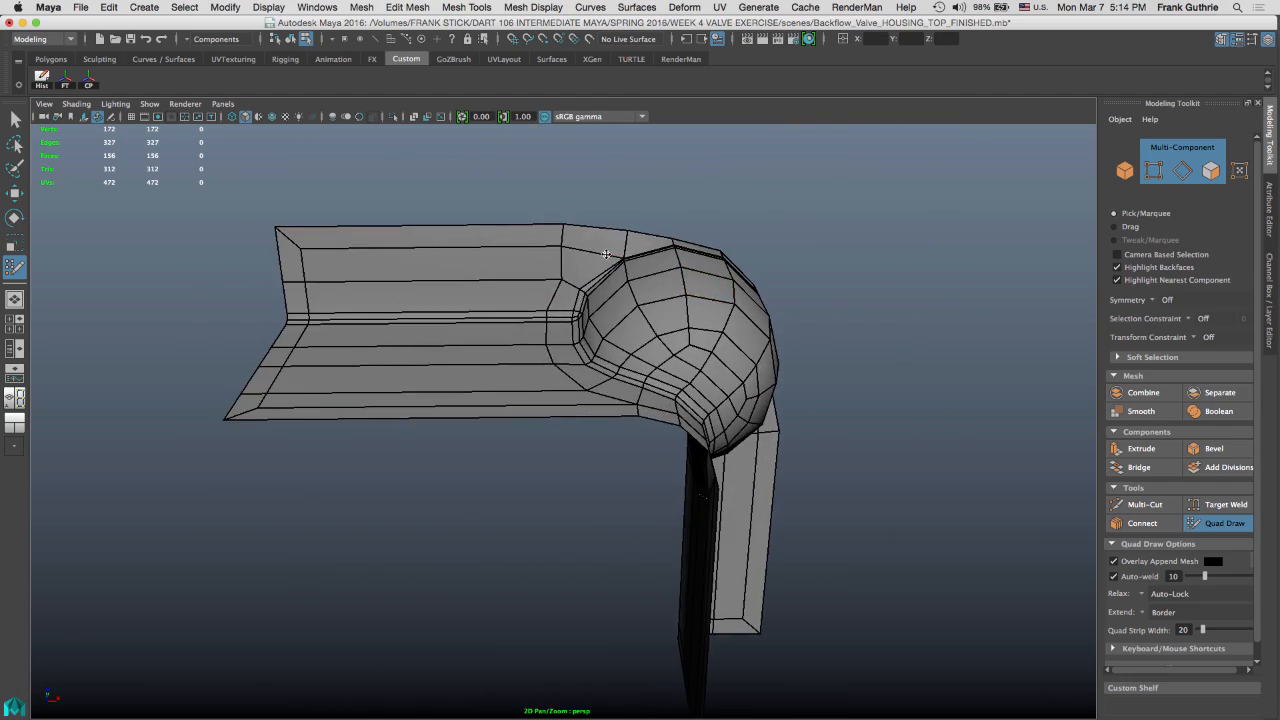
{"action": "left_click_drag", "start_coordinate": [606, 253], "coordinate": [598, 296], "text": "alt"}
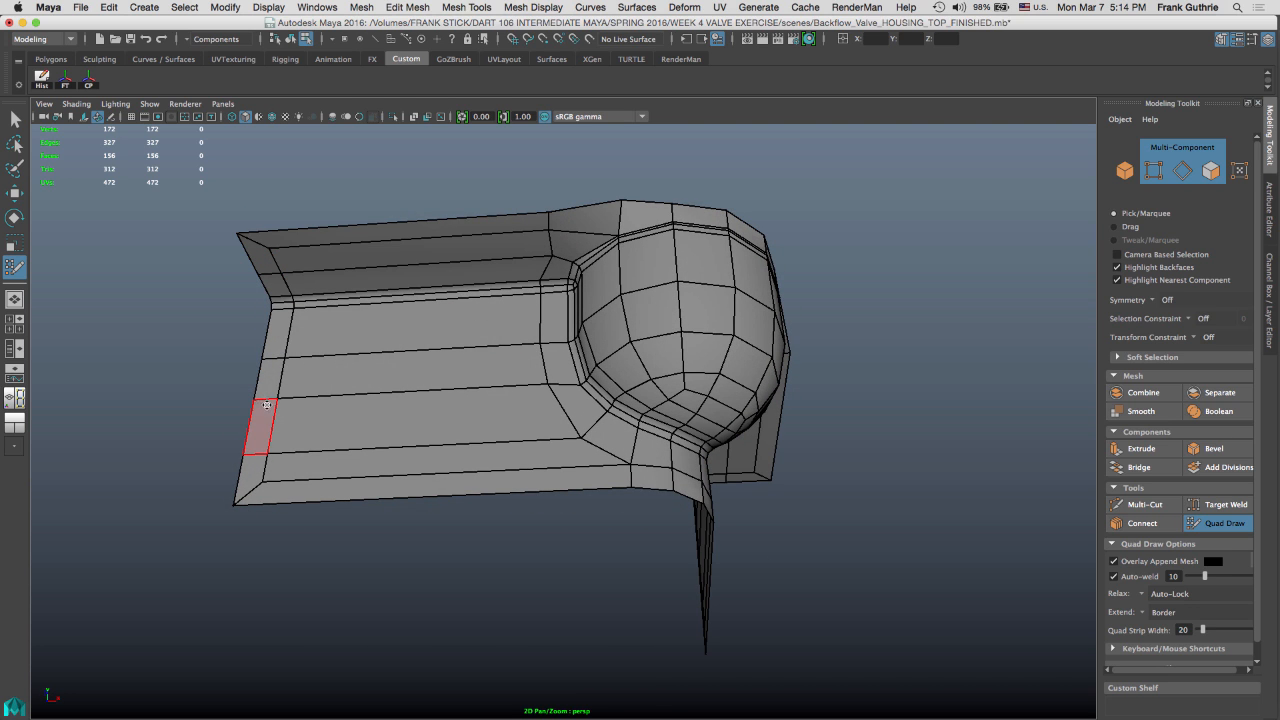
Delete the new border faces along both arms' ends and the lower edge, keeping the new strip along the flange's outer edge
{"action": "key", "text": "q"}
{"action": "right_click_drag", "start_coordinate": [267, 380], "coordinate": [270, 350]}
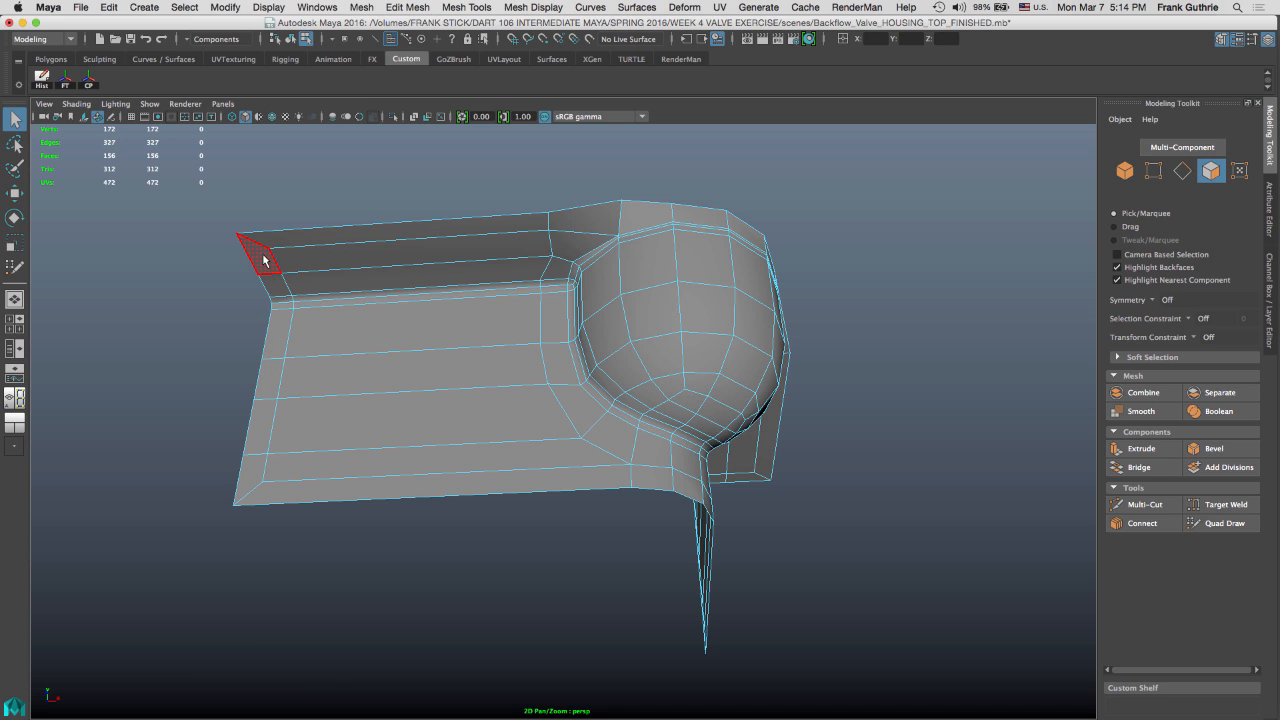
{"action": "left_click", "coordinate": [263, 258]}
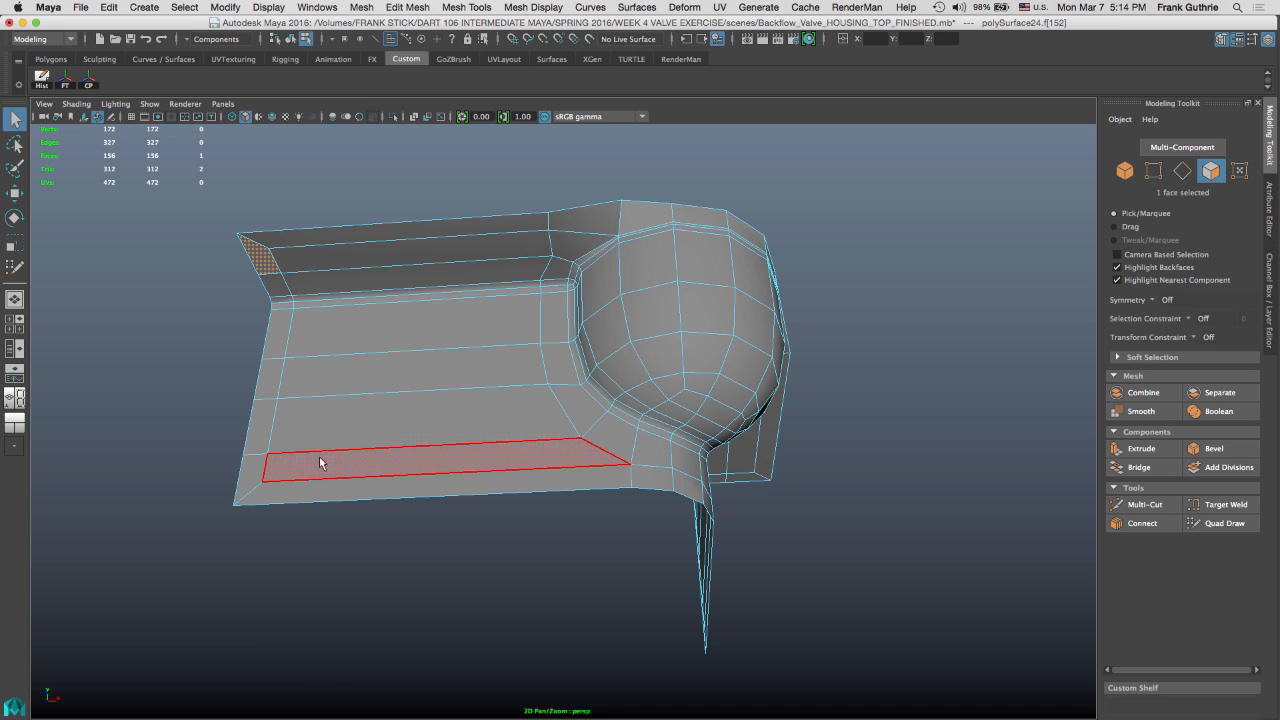
{"action": "double_click", "coordinate": [253, 478], "text": "shift"}
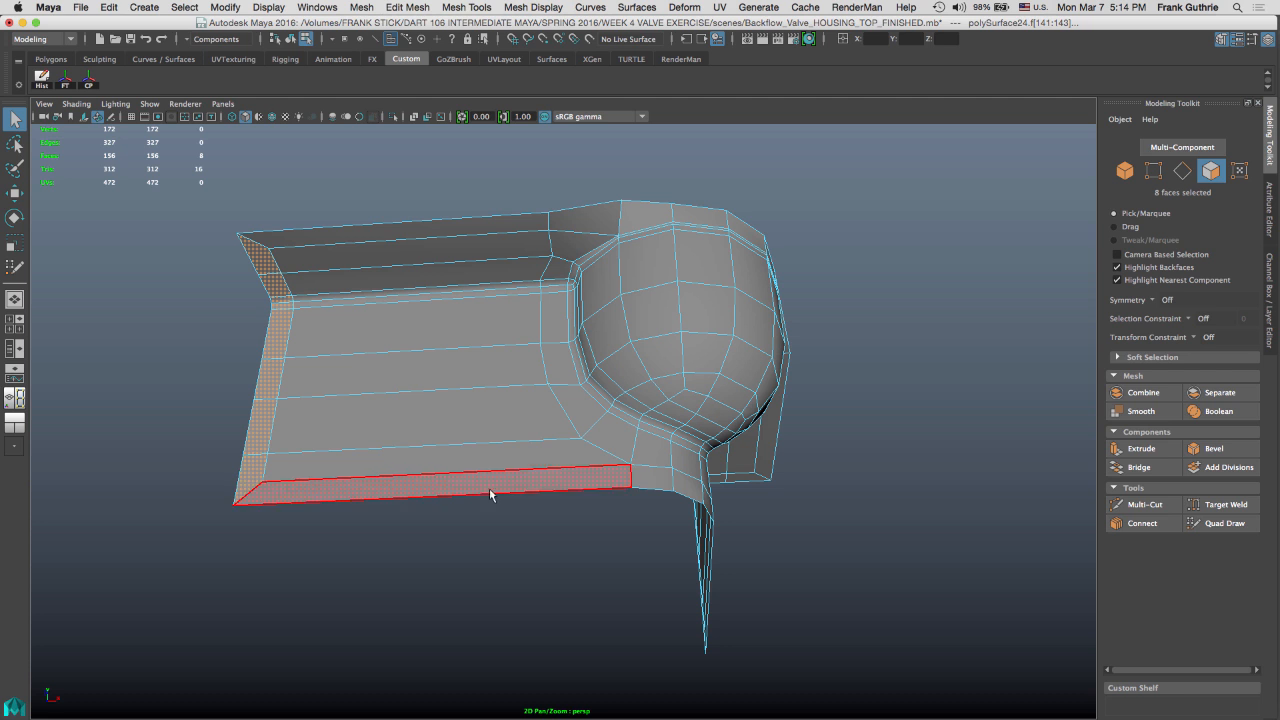
{"action": "left_click", "coordinate": [596, 478], "text": "shift"}
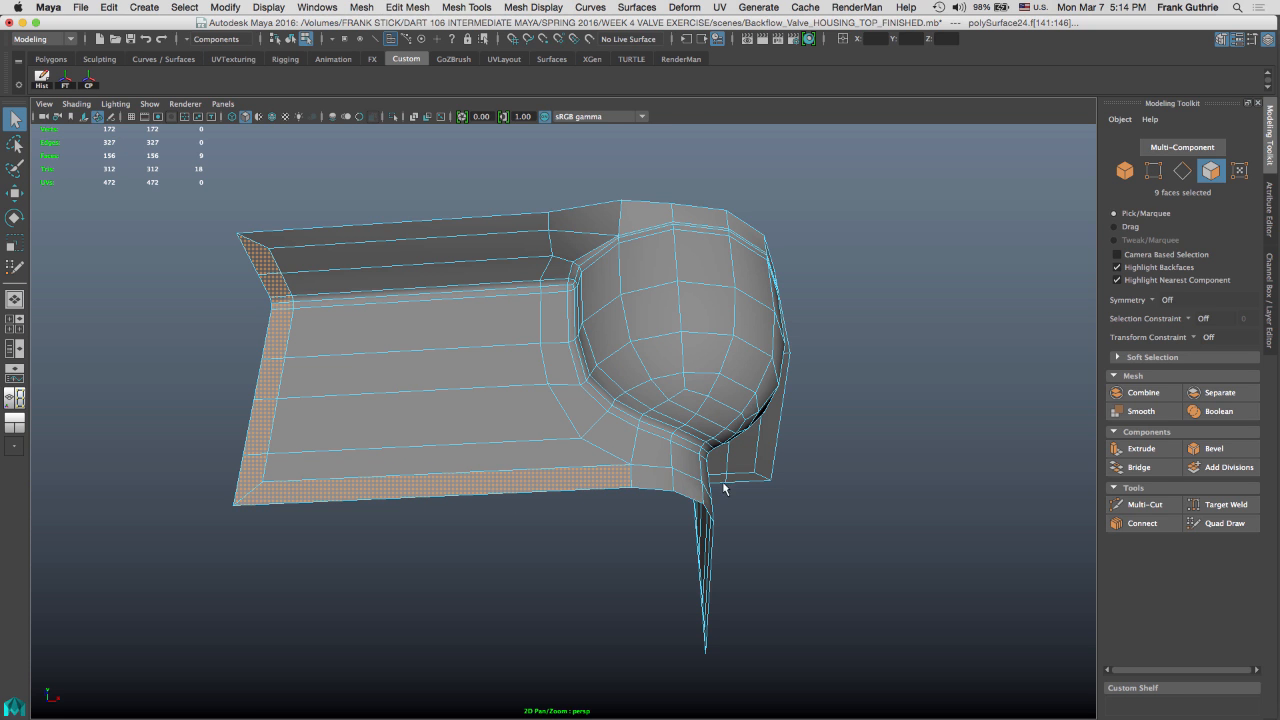
{"action": "left_click_drag", "start_coordinate": [720, 486], "coordinate": [549, 556], "text": "alt"}
{"action": "double_click", "coordinate": [550, 545], "text": "shift"}
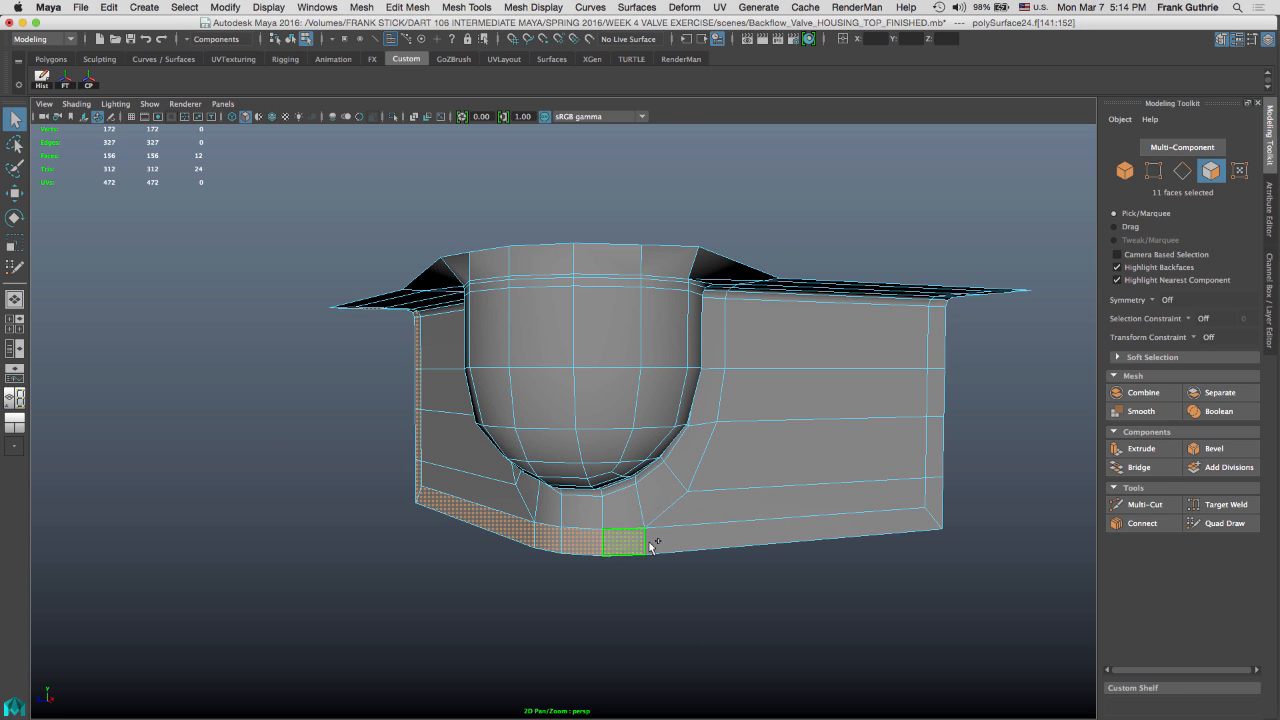
{"action": "left_click_drag", "start_coordinate": [903, 506], "coordinate": [829, 480], "text": "alt"}
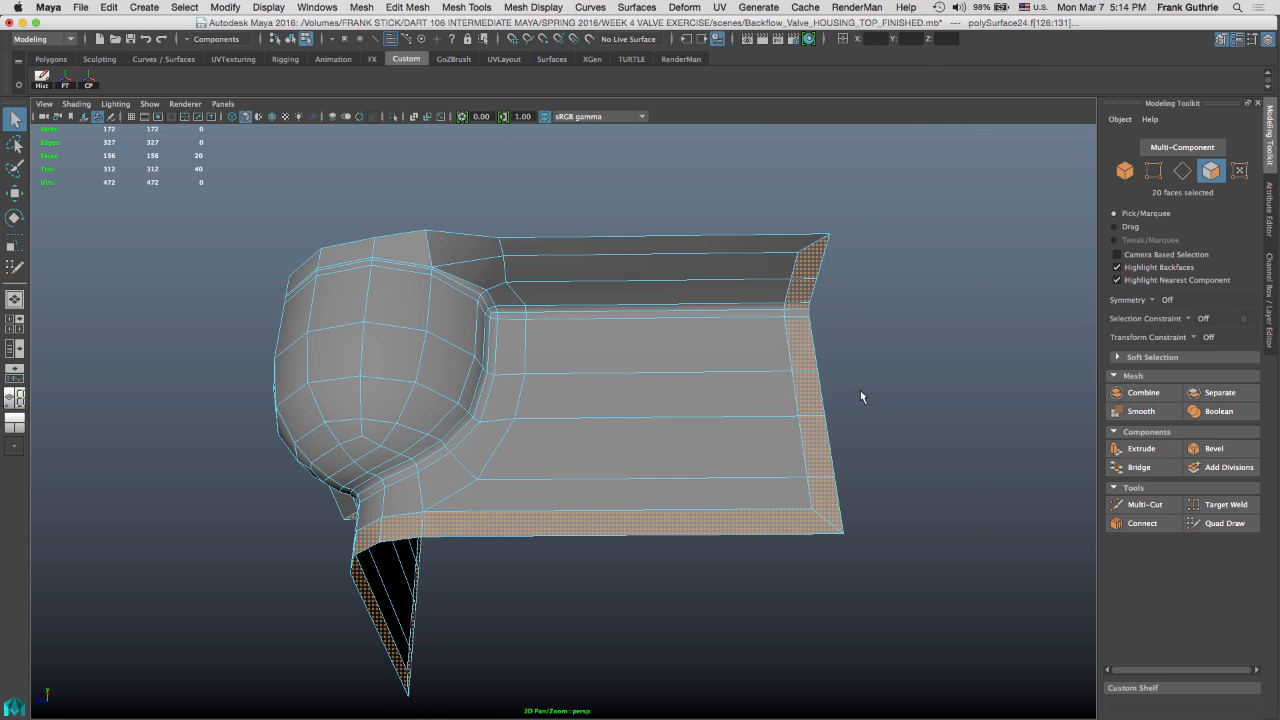
{"action": "key", "text": "Delete"}
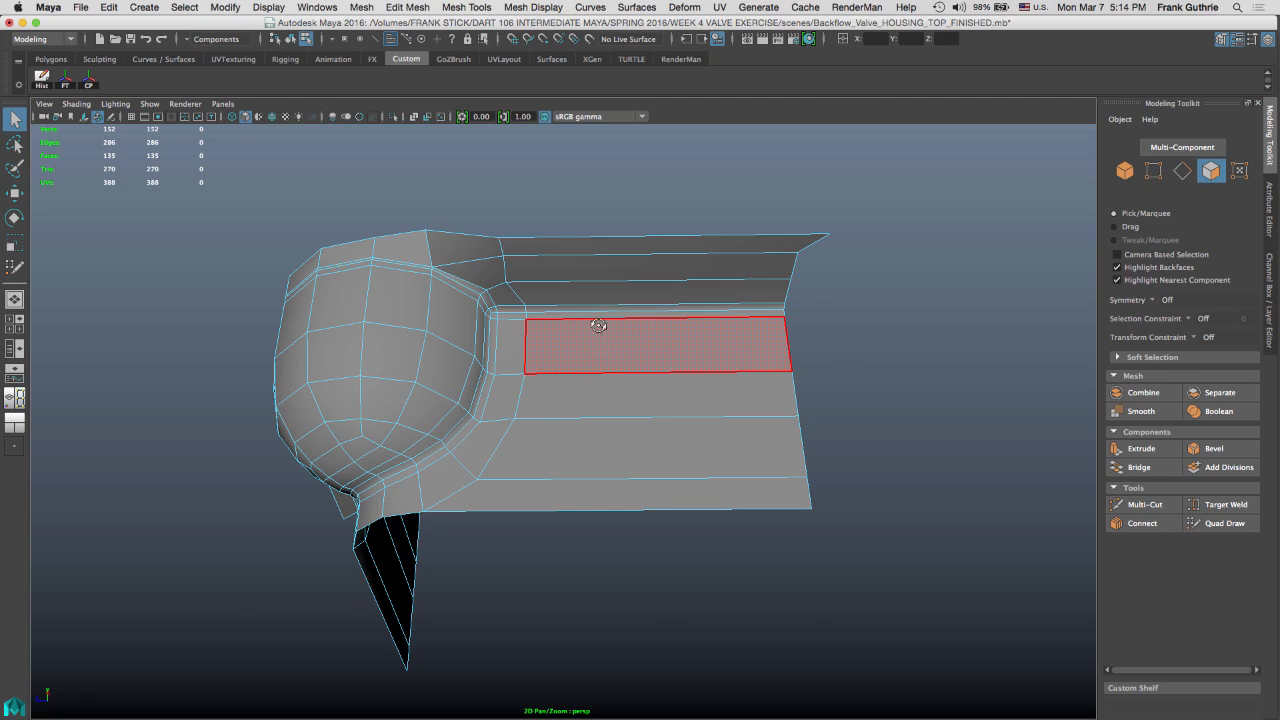
Inspect the flange's outer edge beside the dome in the top view, selecting the vertices where the border strip meets the dome
{"action": "left_click_drag", "start_coordinate": [598, 325], "coordinate": [617, 357], "text": "alt"}
{"action": "key", "text": "space"}
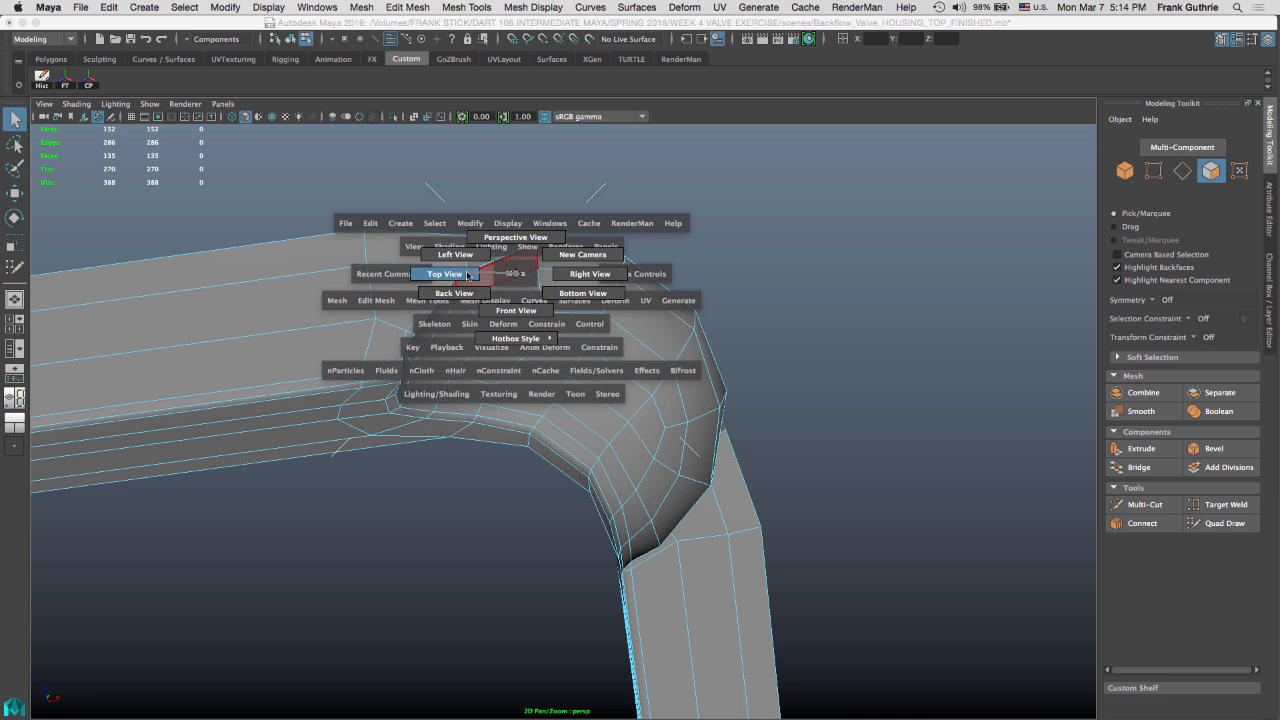
{"action": "left_click_drag", "start_coordinate": [467, 275], "coordinate": [460, 275]}
{"action": "right_click_drag", "start_coordinate": [655, 278], "coordinate": [523, 463], "text": "alt"}
{"action": "middle_click_drag", "start_coordinate": [523, 463], "coordinate": [509, 333], "text": "alt"}
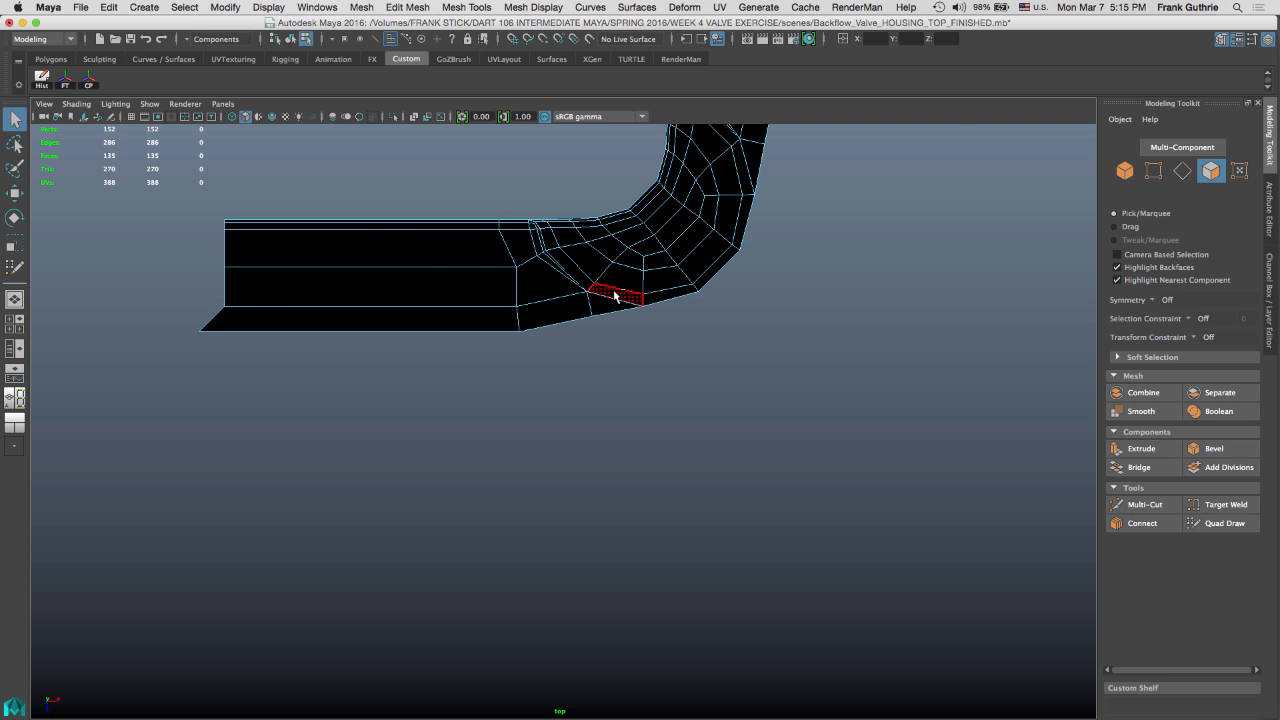
{"action": "left_click_drag", "start_coordinate": [473, 258], "coordinate": [663, 354], "text": "ctrl+alt"}
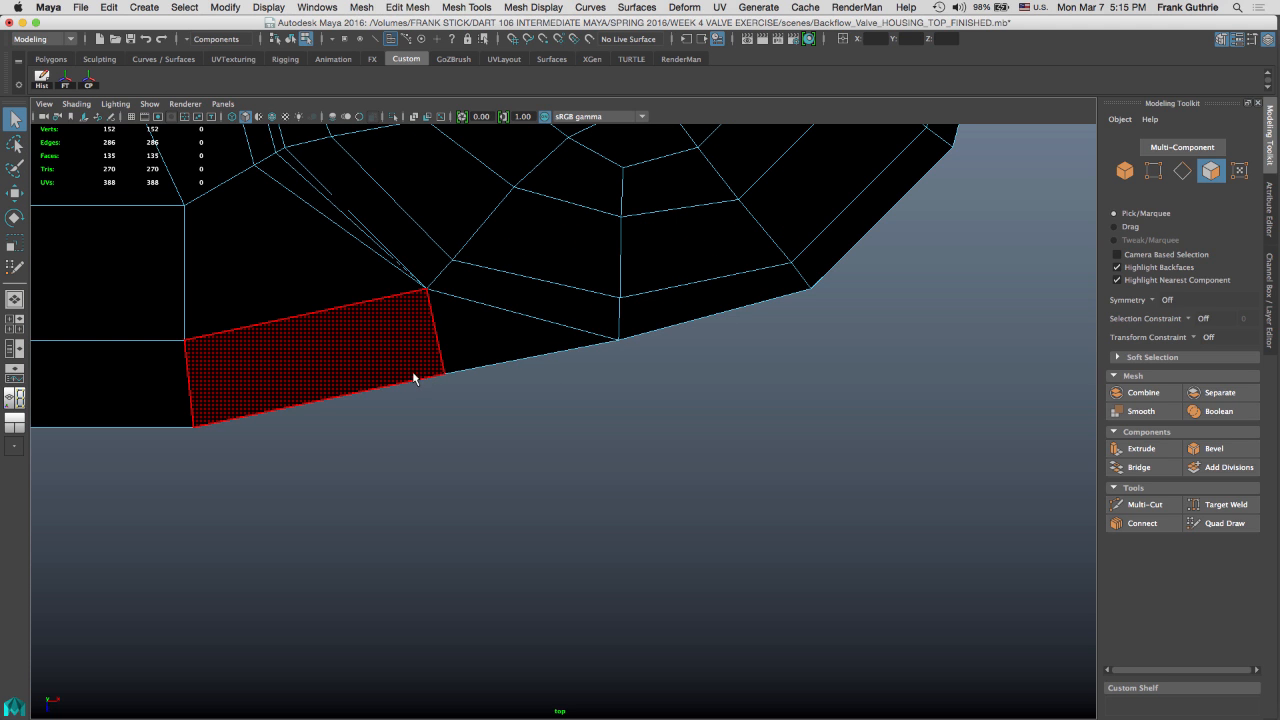
{"action": "right_click_drag", "start_coordinate": [415, 378], "coordinate": [410, 288]}
{"action": "left_click", "coordinate": [613, 338]}
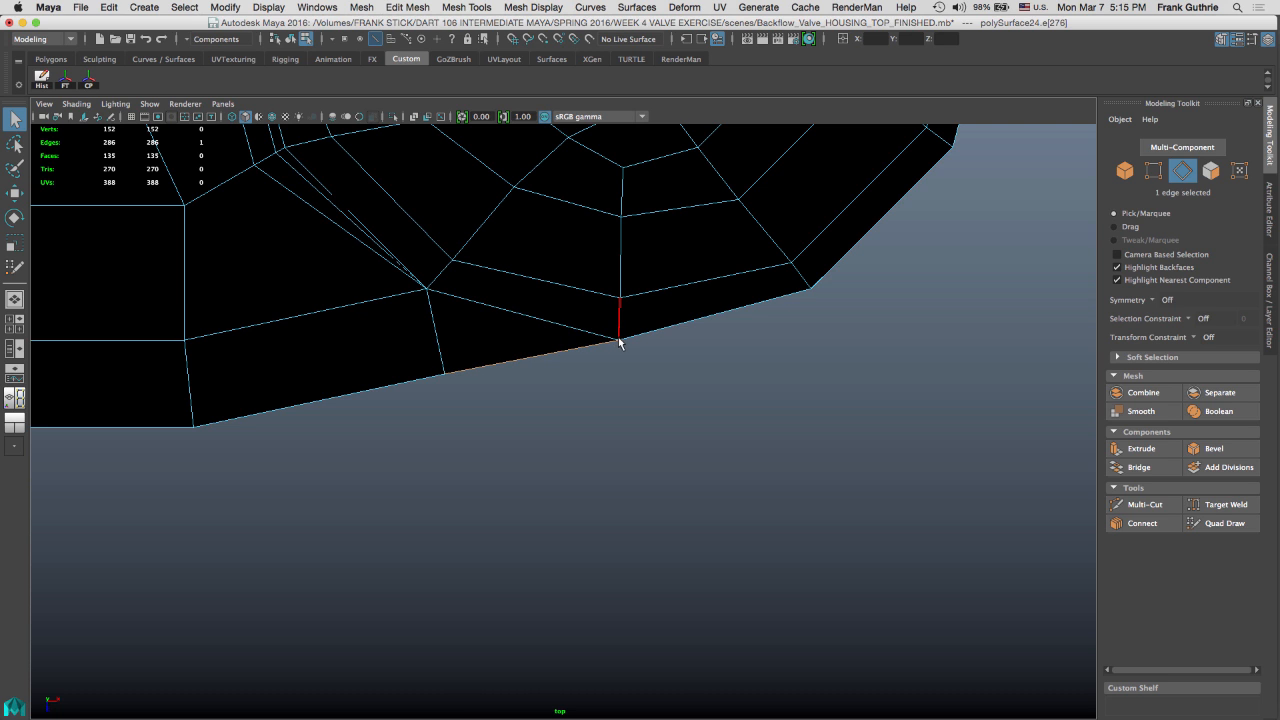
{"action": "right_click_drag", "start_coordinate": [618, 327], "coordinate": [564, 324]}
{"action": "left_click_drag", "start_coordinate": [603, 326], "coordinate": [693, 315]}
Examine the dome's outer rim in perspective, selecting its stacked vertices to see how they line up with the arms' outer edges
{"action": "key", "text": "space"}
{"action": "key", "text": "space"}
{"action": "key", "text": "space"}
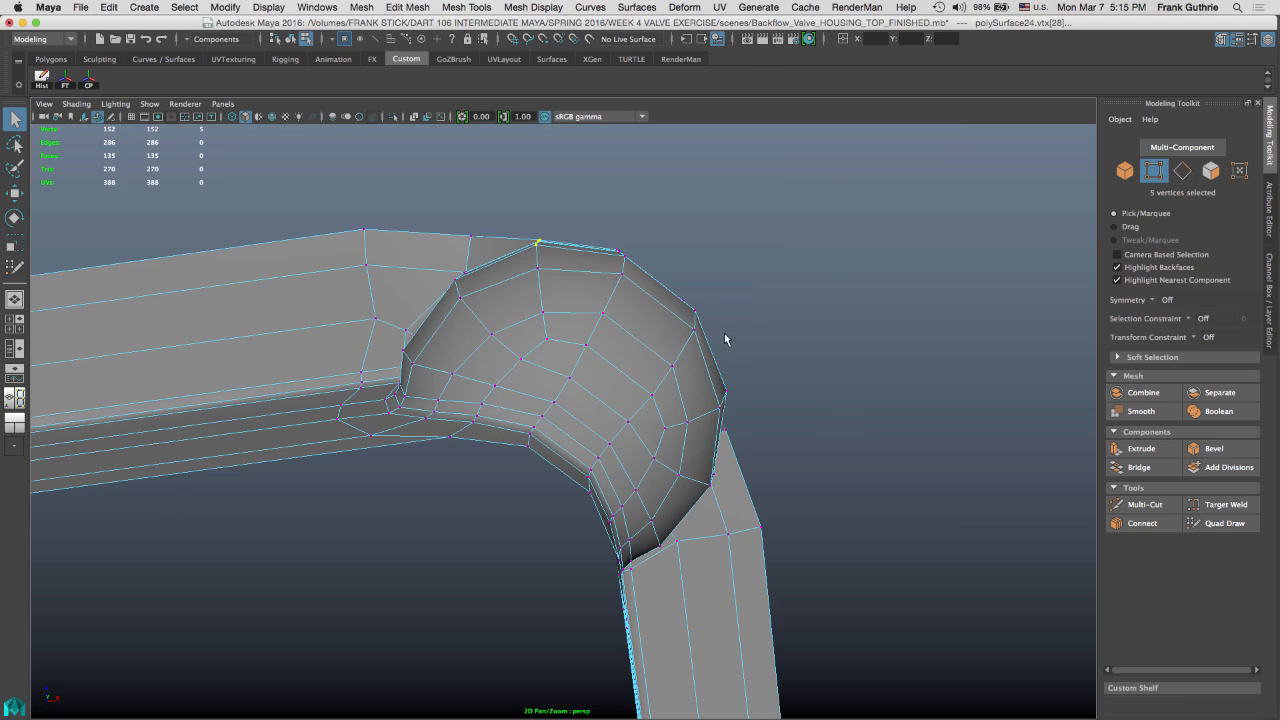
{"action": "right_click_drag", "start_coordinate": [726, 339], "coordinate": [614, 334], "text": "alt"}
{"action": "left_click_drag", "start_coordinate": [510, 350], "coordinate": [580, 337], "text": "alt"}
{"action": "middle_click_drag", "start_coordinate": [440, 285], "coordinate": [517, 349], "text": "alt"}
{"action": "right_click_drag", "start_coordinate": [517, 349], "coordinate": [643, 285], "text": "alt"}
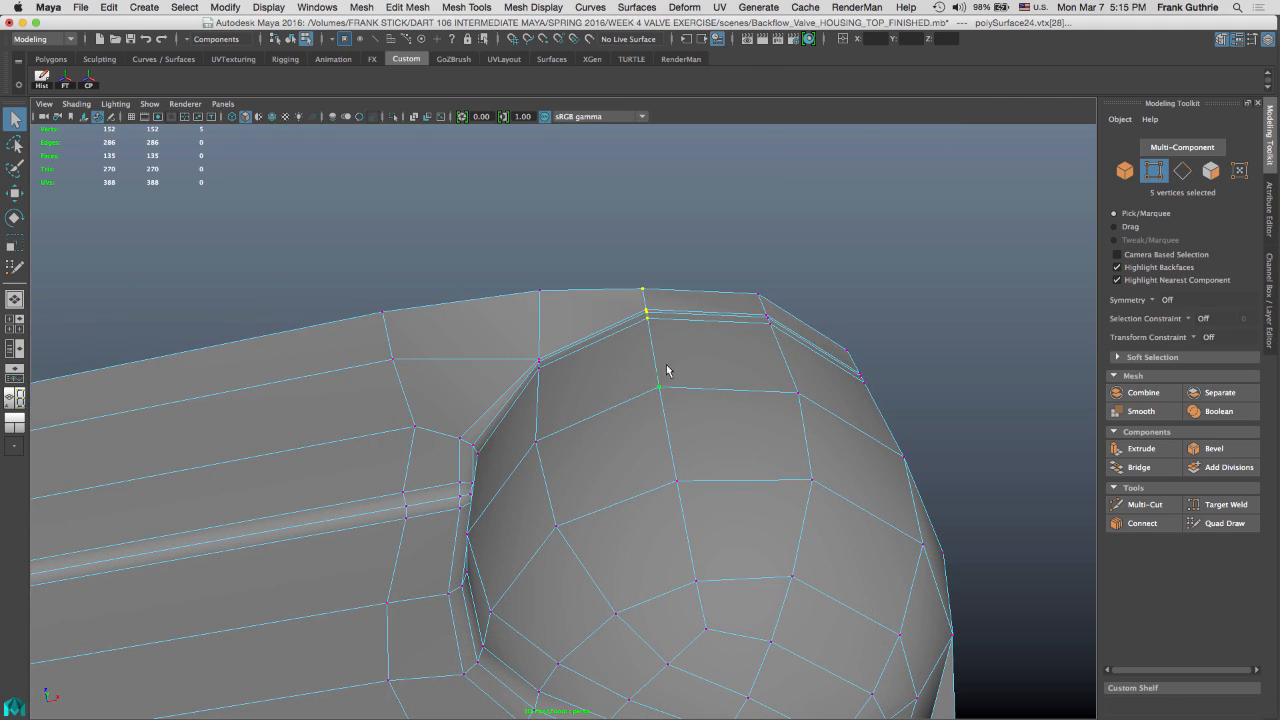
{"action": "left_click_drag", "start_coordinate": [667, 370], "coordinate": [629, 277], "text": "alt"}
{"action": "left_click_drag", "start_coordinate": [610, 215], "coordinate": [663, 318]}
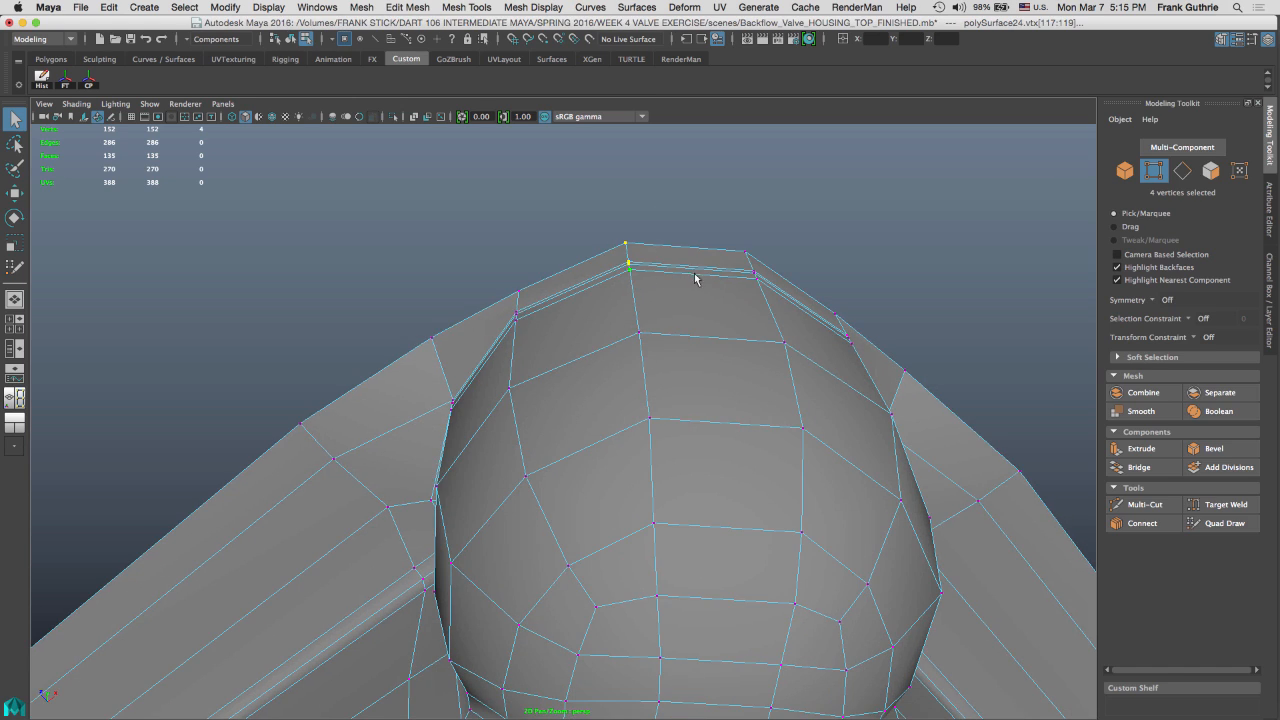
{"action": "left_click_drag", "start_coordinate": [697, 279], "coordinate": [615, 235], "text": "alt"}
{"action": "left_click_drag", "start_coordinate": [598, 167], "coordinate": [634, 247]}
{"action": "left_click_drag", "start_coordinate": [765, 243], "coordinate": [640, 245], "text": "alt"}
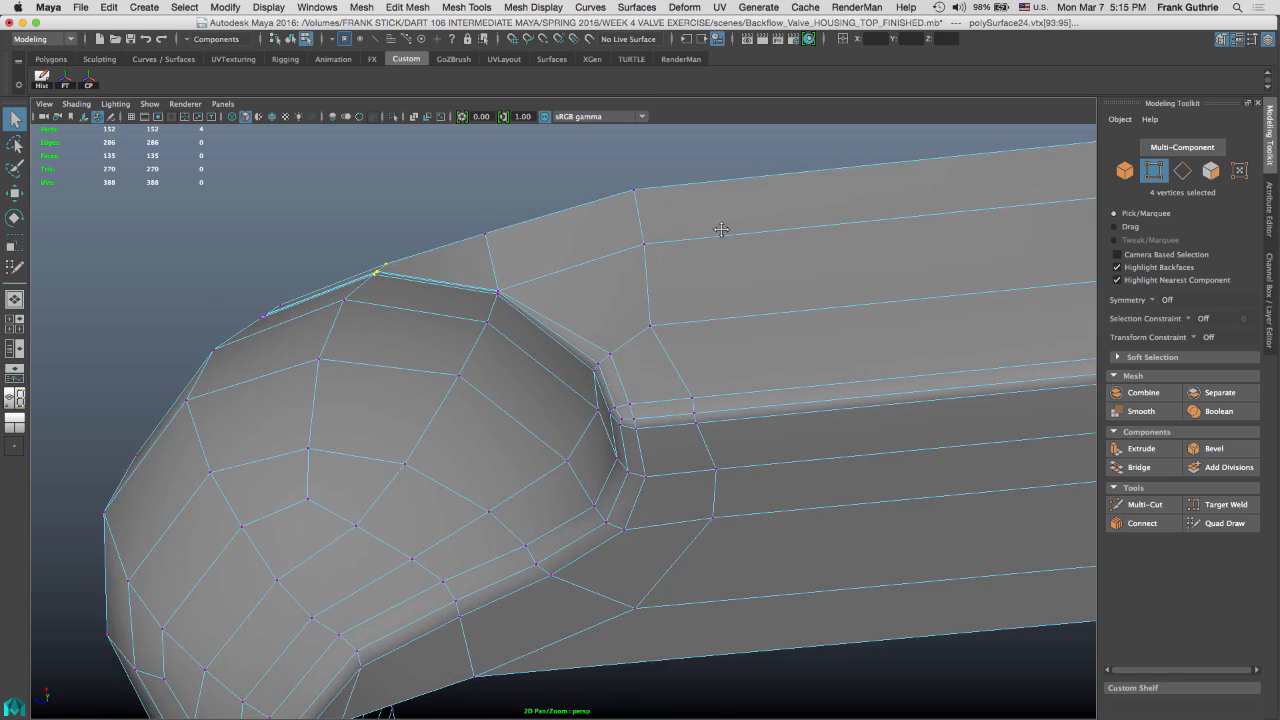
In the top view, snap the three outer-edge vertices of the arm running along Z to the dome's outermost rim vertex in X
{"action": "right_click_drag", "start_coordinate": [721, 229], "coordinate": [607, 279], "text": "alt"}
{"action": "left_click", "coordinate": [347, 356]}
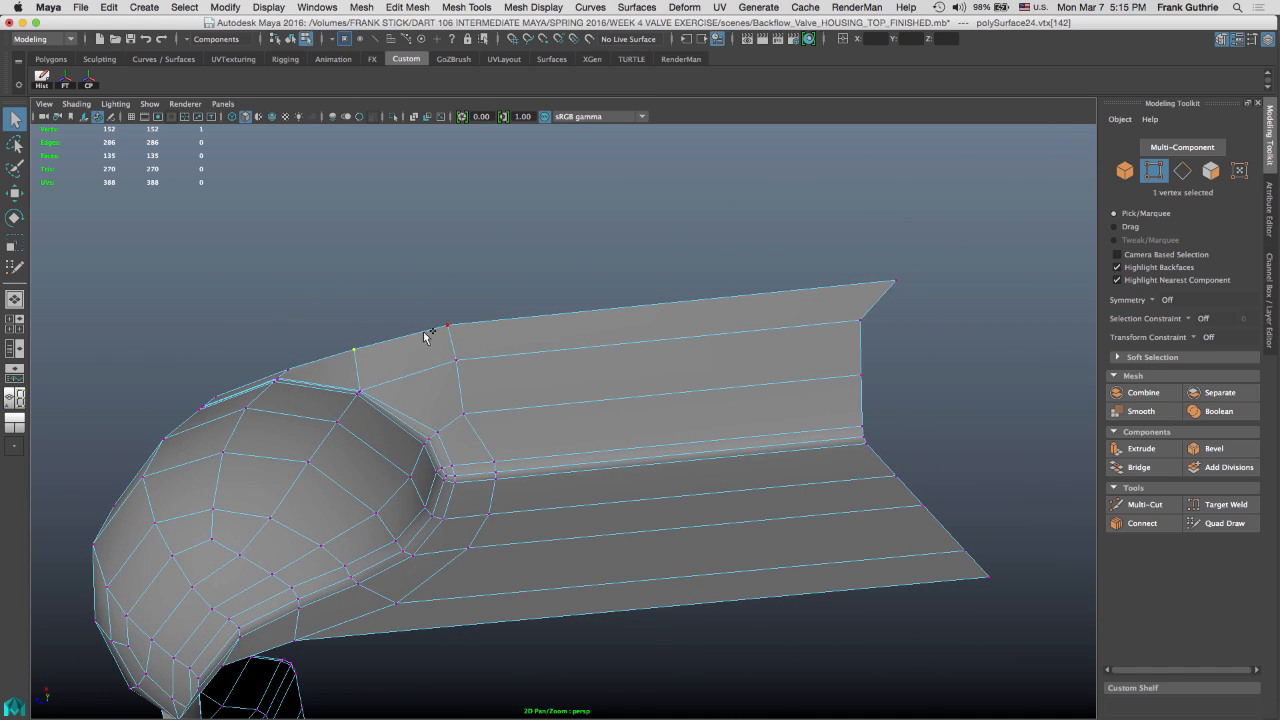
{"action": "left_click", "coordinate": [426, 331], "text": "shift"}
{"action": "key", "text": "space"}
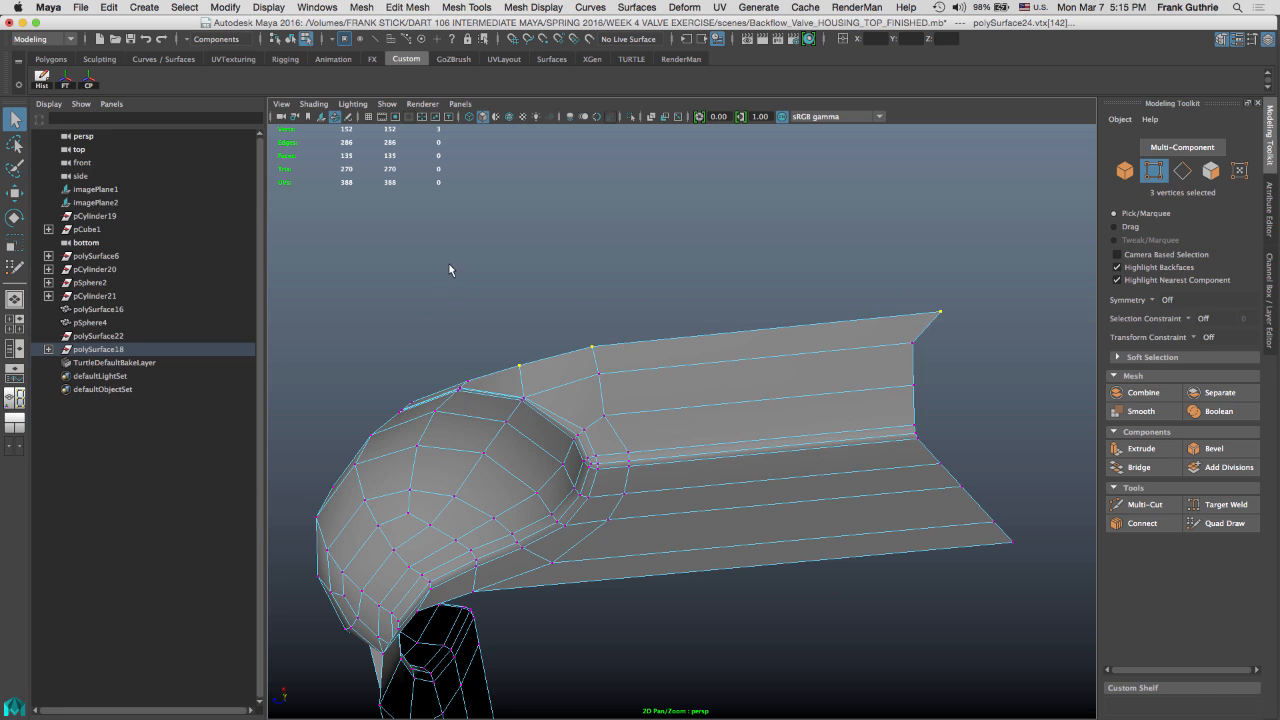
{"action": "key", "text": "space"}
{"action": "left_click_drag", "start_coordinate": [488, 302], "coordinate": [470, 291]}
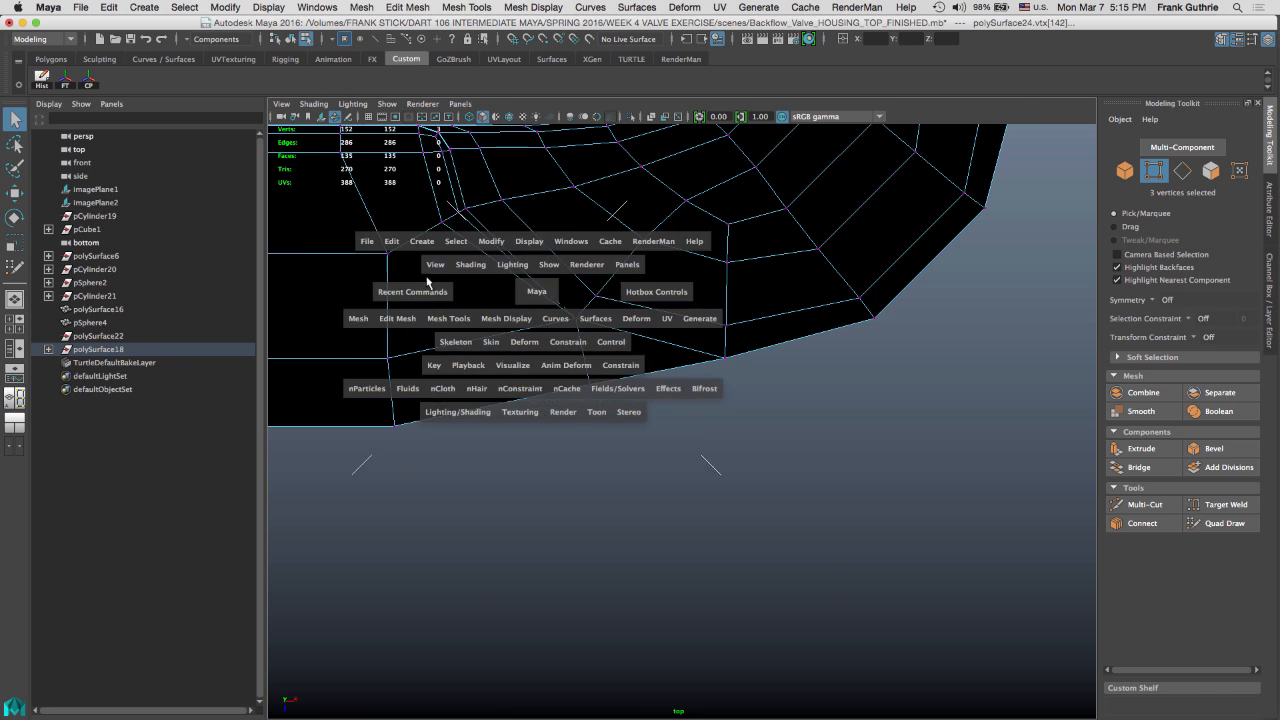
{"action": "key", "text": "f"}
{"action": "middle_click_drag", "start_coordinate": [730, 280], "coordinate": [698, 208], "text": "alt"}
{"action": "key", "text": "w"}
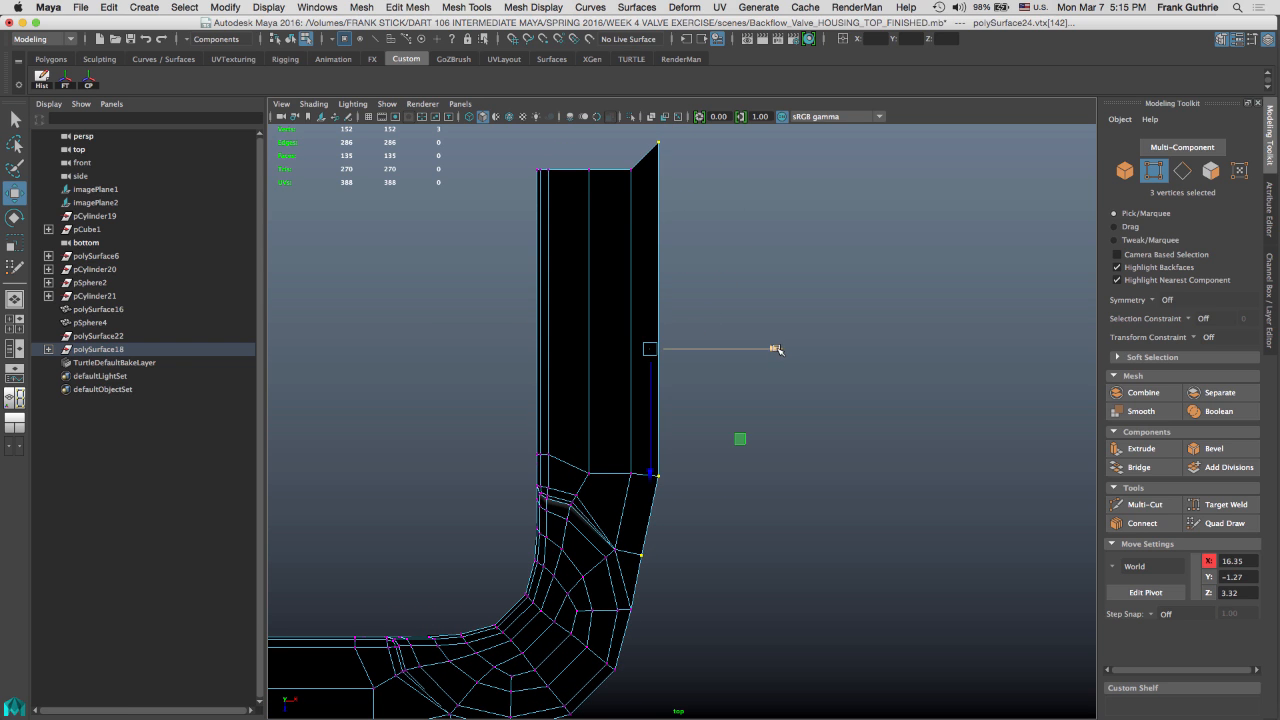
{"action": "left_click_drag", "start_coordinate": [776, 349], "coordinate": [820, 349]}
{"action": "middle_click_drag", "start_coordinate": [698, 475], "coordinate": [730, 377], "text": "alt"}
{"action": "right_click_drag", "start_coordinate": [664, 370], "coordinate": [690, 424], "text": "alt"}
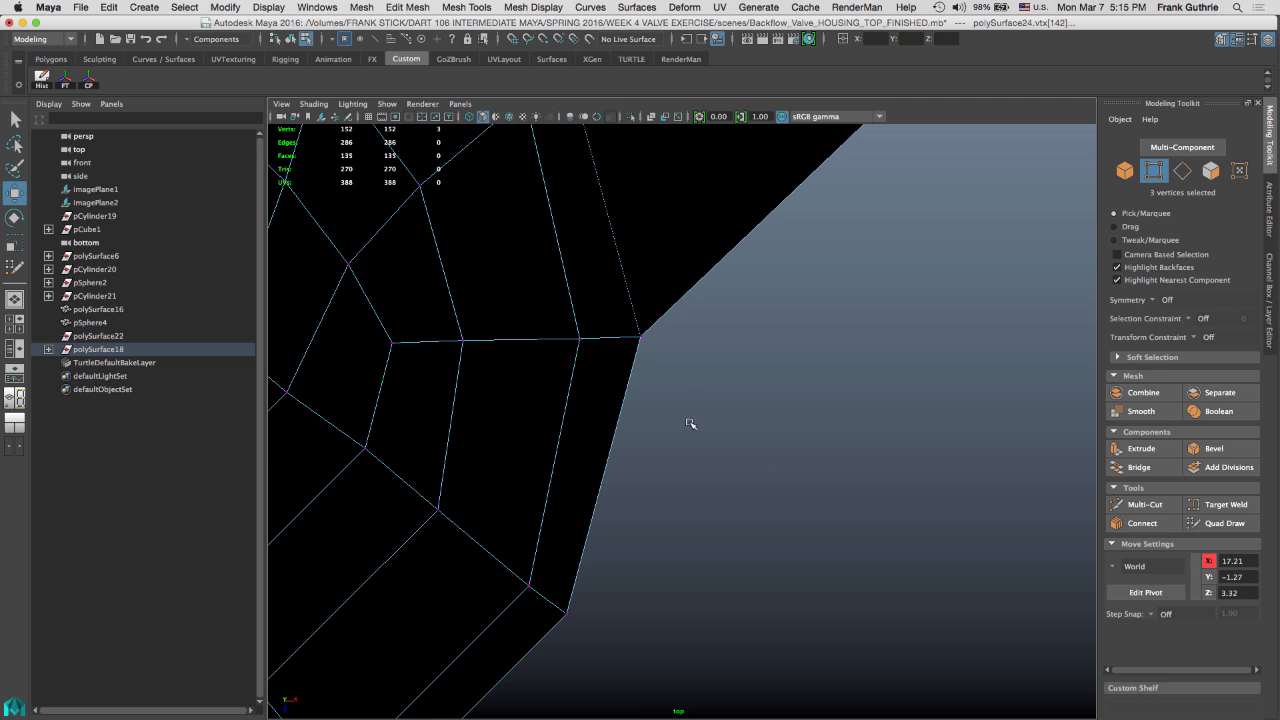
{"action": "middle_click", "coordinate": [642, 339]}
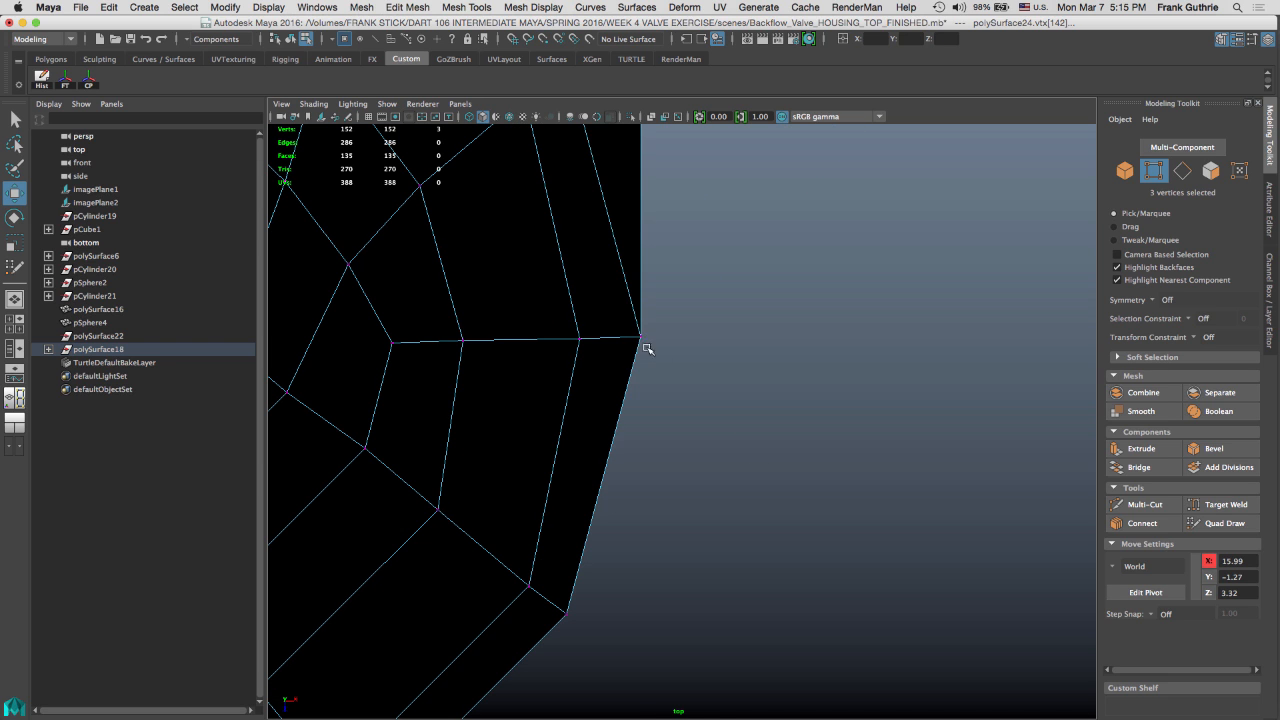
{"action": "right_click_drag", "start_coordinate": [808, 407], "coordinate": [724, 398], "text": "alt"}
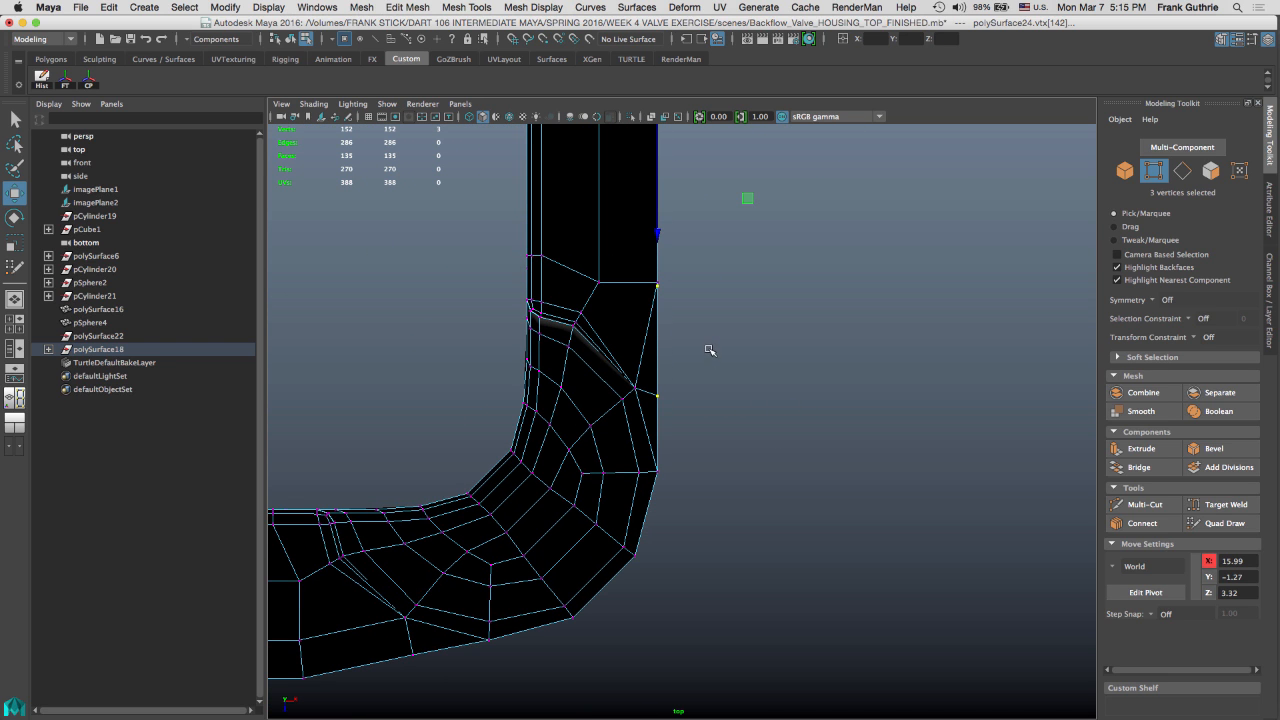
In perspective, move the two vertices of the edge just inside that arm's outer border inward along X to widen the outer strip
{"action": "key", "text": "space"}
{"action": "left_click_drag", "start_coordinate": [709, 350], "coordinate": [711, 312]}
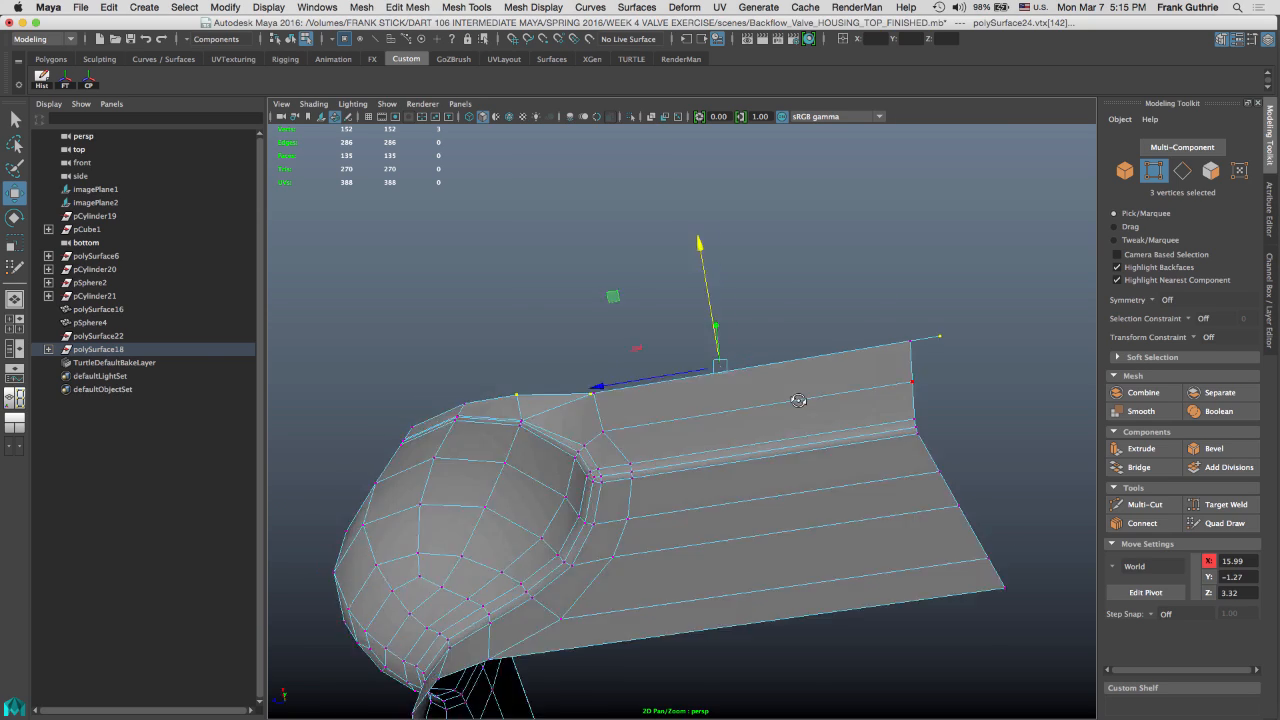
{"action": "mouse_move", "coordinate": [798, 400]}
{"action": "left_mouse_down", "text": "alt"}
{"action": "mouse_move", "coordinate": [836, 438]}
{"action": "mouse_move", "coordinate": [815, 401]}
{"action": "left_mouse_up", "text": "alt"}
{"action": "right_click_drag", "start_coordinate": [724, 391], "coordinate": [809, 377], "text": "alt"}
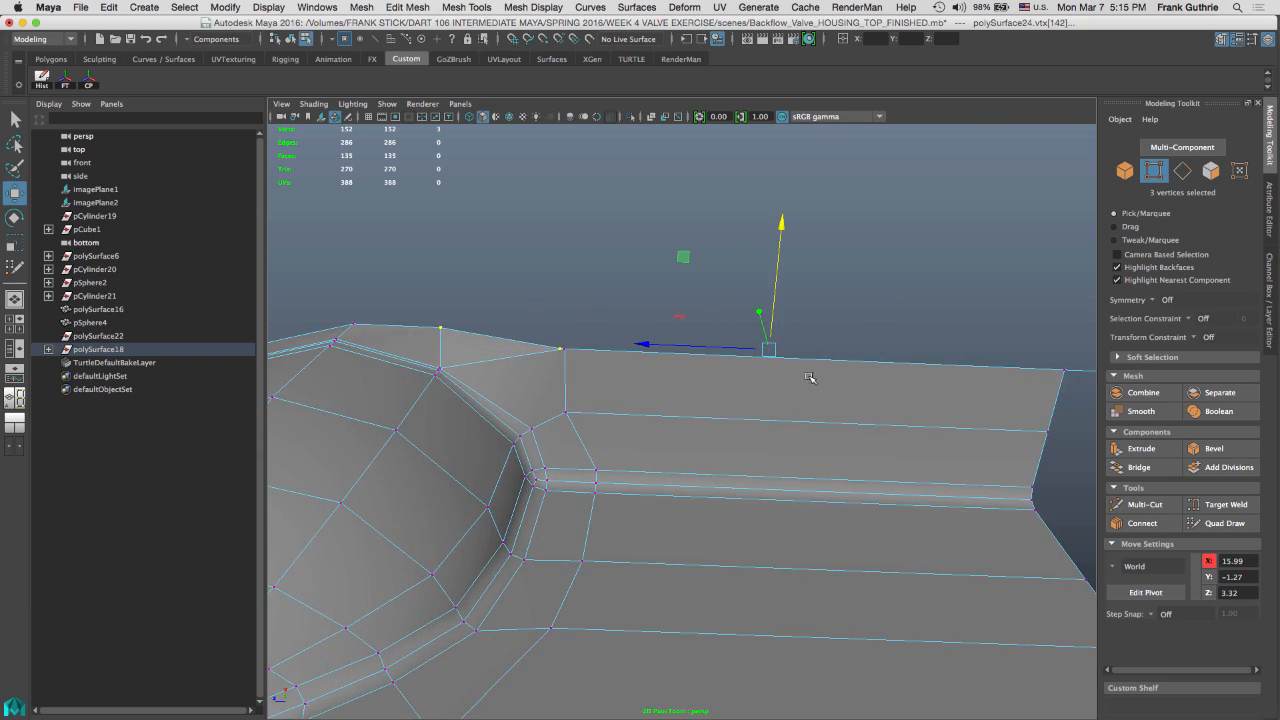
{"action": "left_click_drag", "start_coordinate": [809, 377], "coordinate": [645, 262], "text": "alt"}
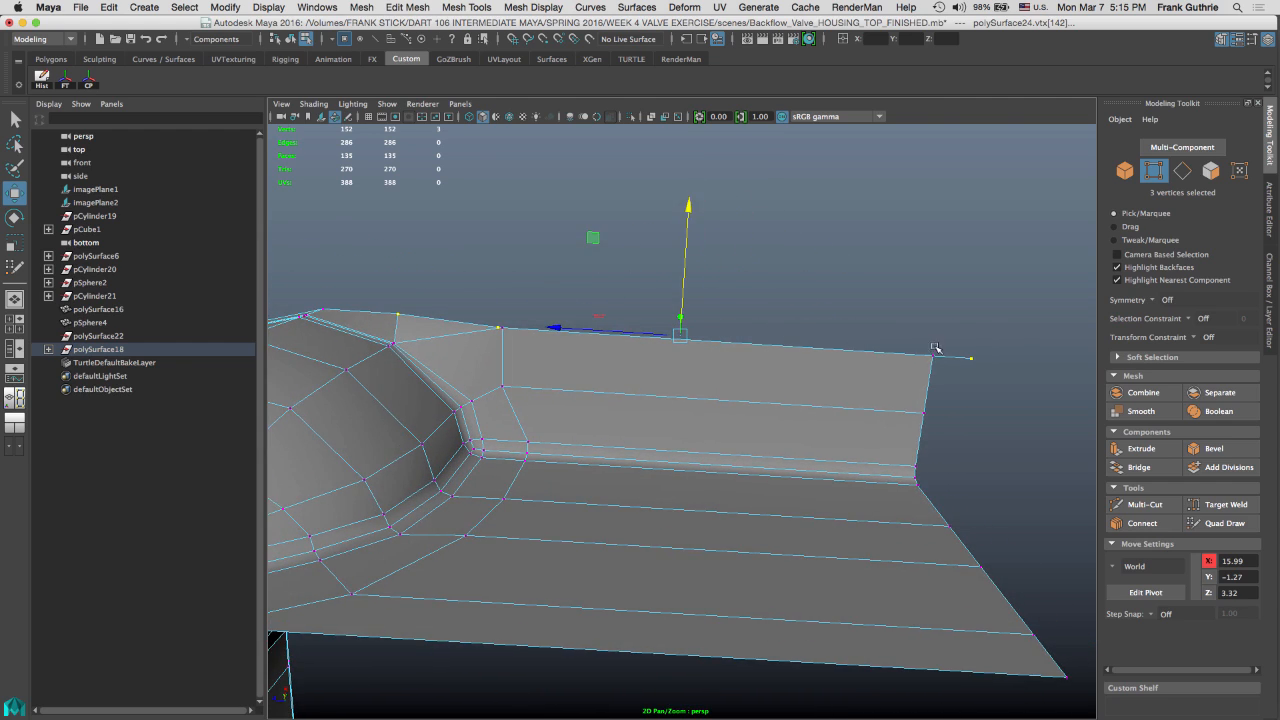
{"action": "mouse_move", "coordinate": [962, 348]}
{"action": "left_mouse_down", "text": "alt"}
{"action": "mouse_move", "coordinate": [952, 387]}
{"action": "mouse_move", "coordinate": [957, 350]}
{"action": "left_mouse_up", "text": "alt"}
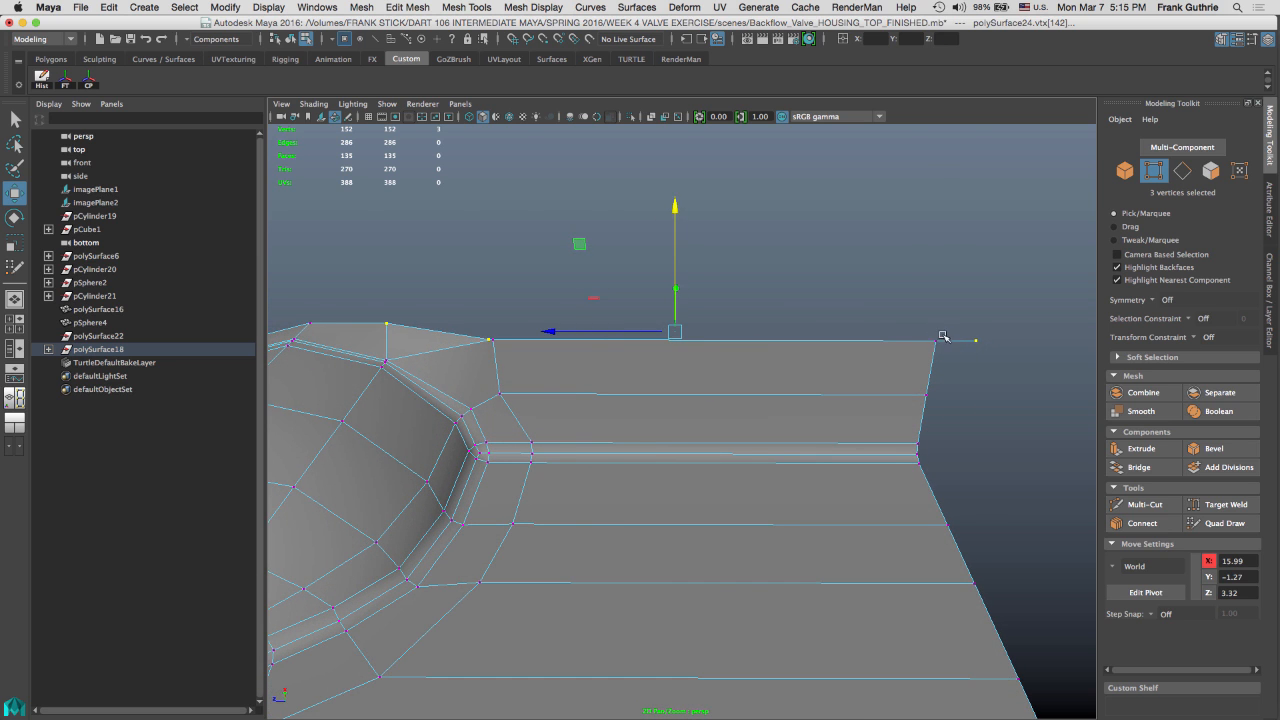
{"action": "left_click_drag", "start_coordinate": [774, 311], "coordinate": [1006, 334], "text": "alt"}
{"action": "left_click", "coordinate": [987, 336]}
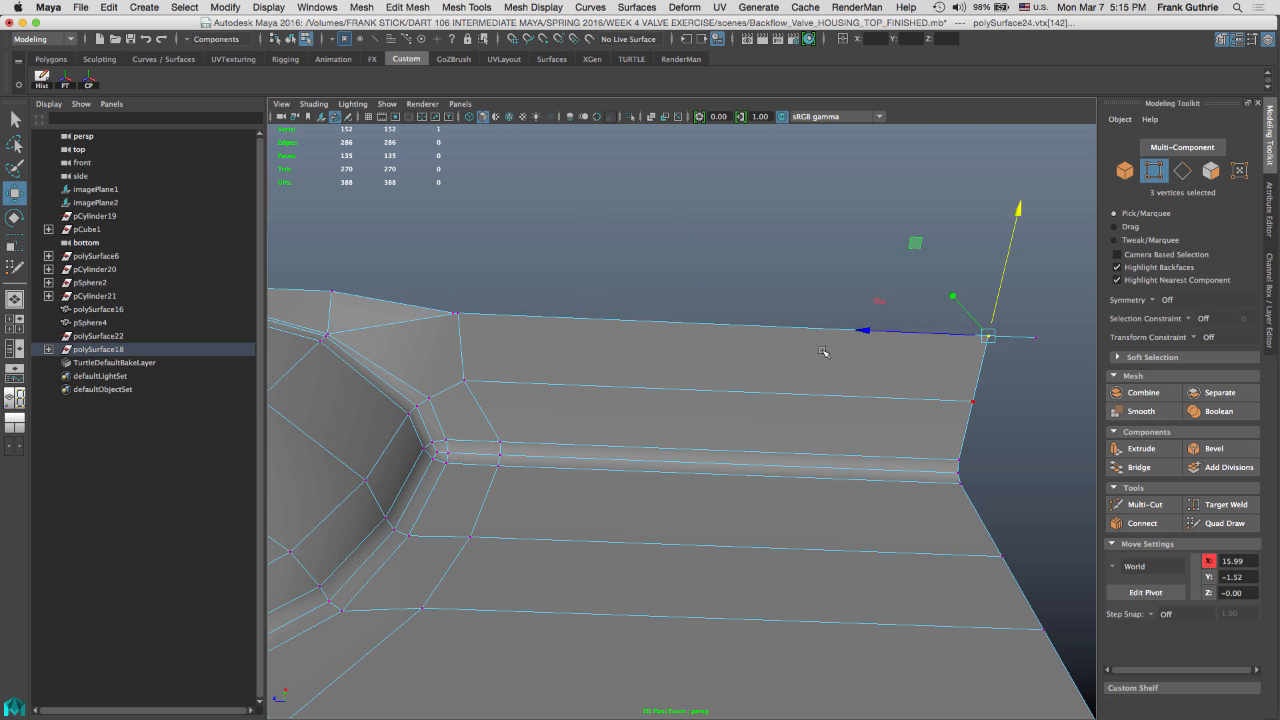
{"action": "left_click_drag", "start_coordinate": [473, 298], "coordinate": [456, 323], "text": "shift"}
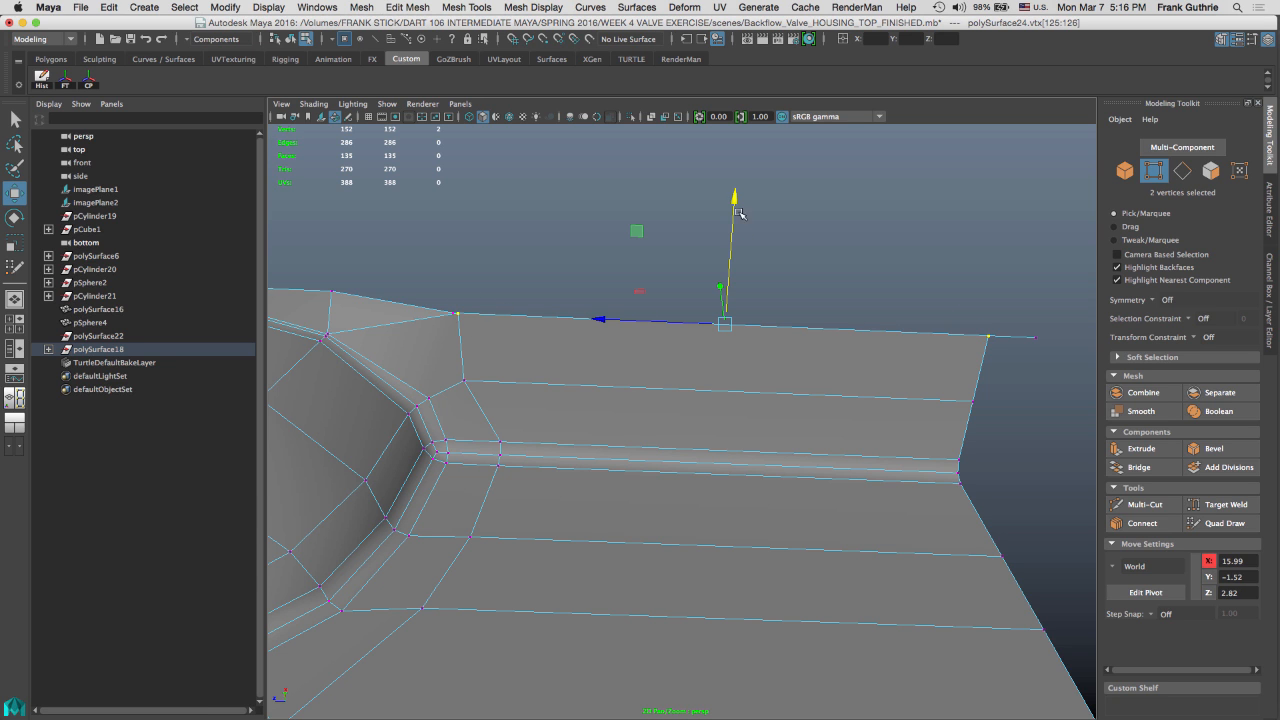
{"action": "left_click_drag", "start_coordinate": [738, 205], "coordinate": [729, 238]}
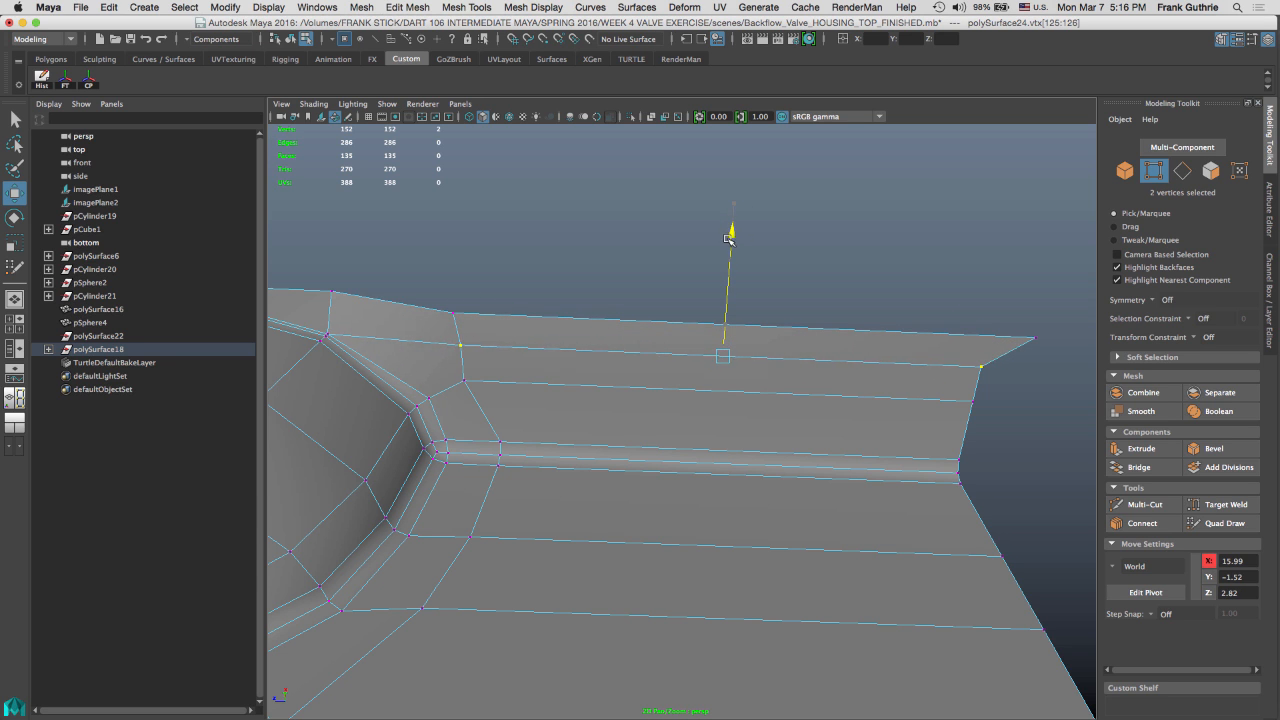
On the other arm, move the two vertices of the edge just inside the outer border inward along Z
{"action": "left_click_drag", "start_coordinate": [540, 264], "coordinate": [862, 459], "text": "alt"}
{"action": "left_click", "coordinate": [865, 440]}
{"action": "left_click", "coordinate": [382, 333], "text": "shift"}
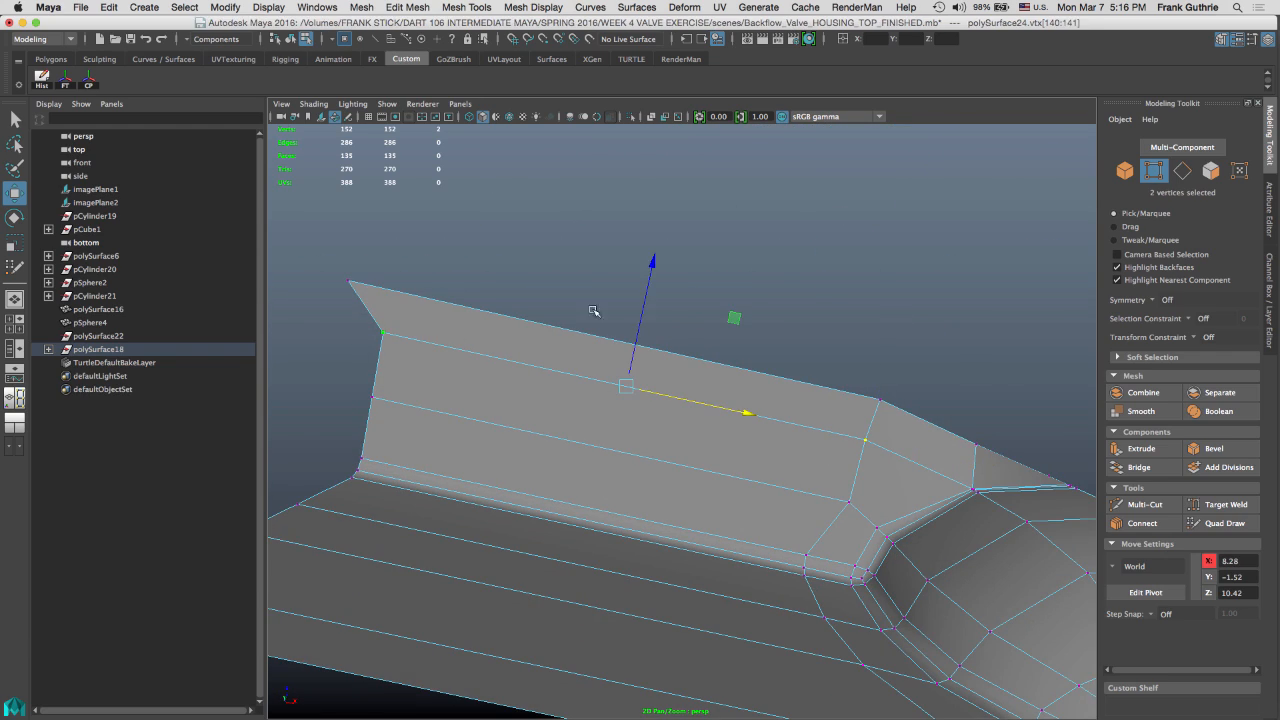
{"action": "left_click_drag", "start_coordinate": [652, 264], "coordinate": [645, 290]}
Snap the other arm's three outer-edge vertices to the dome's rim in Z, and check the alignment from the side
{"action": "left_click", "coordinate": [352, 280]}
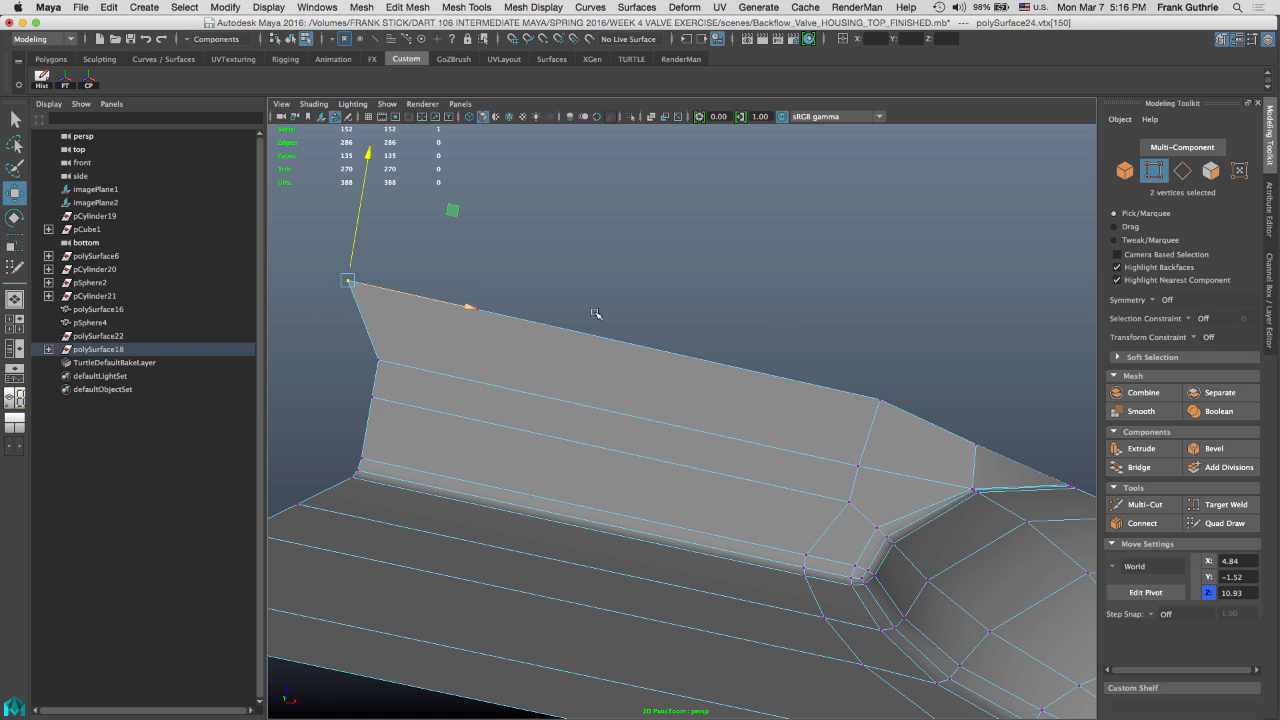
{"action": "left_click", "coordinate": [878, 401], "text": "shift"}
{"action": "left_click_drag", "start_coordinate": [995, 438], "coordinate": [963, 461], "text": "shift"}
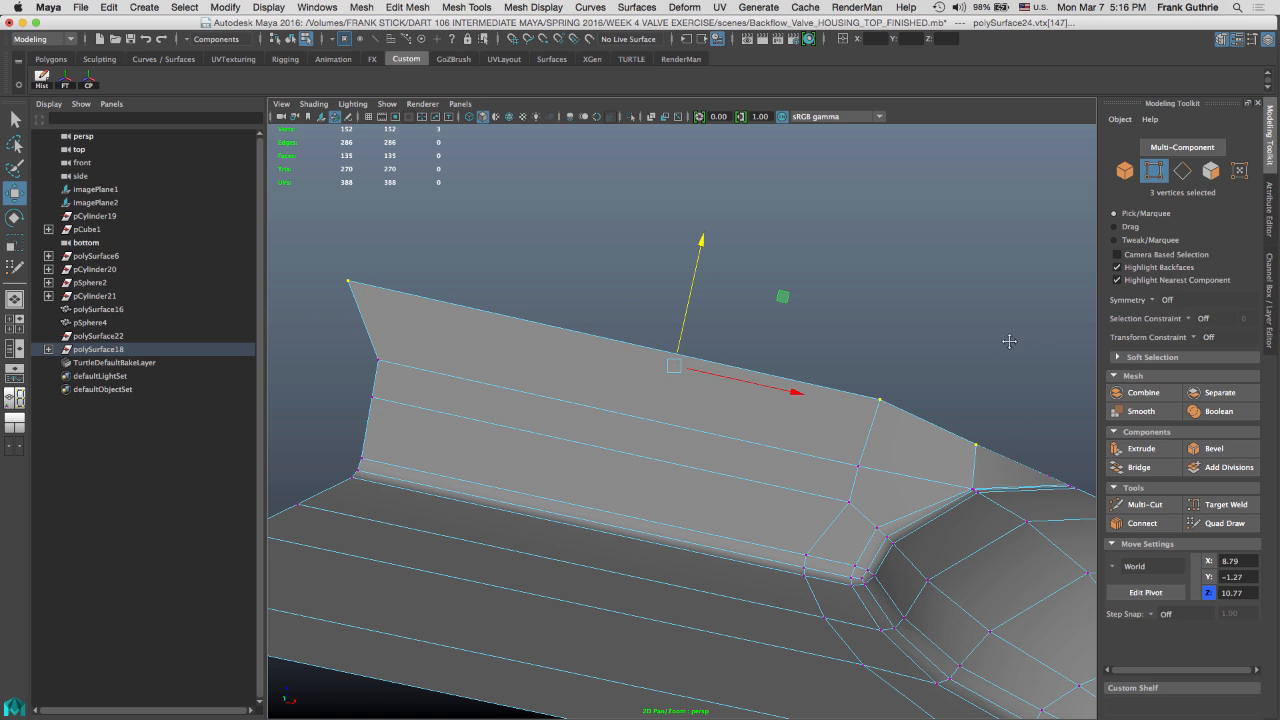
{"action": "left_click_drag", "start_coordinate": [1009, 340], "coordinate": [456, 309], "text": "alt"}
{"action": "left_click_drag", "start_coordinate": [364, 360], "coordinate": [356, 326]}
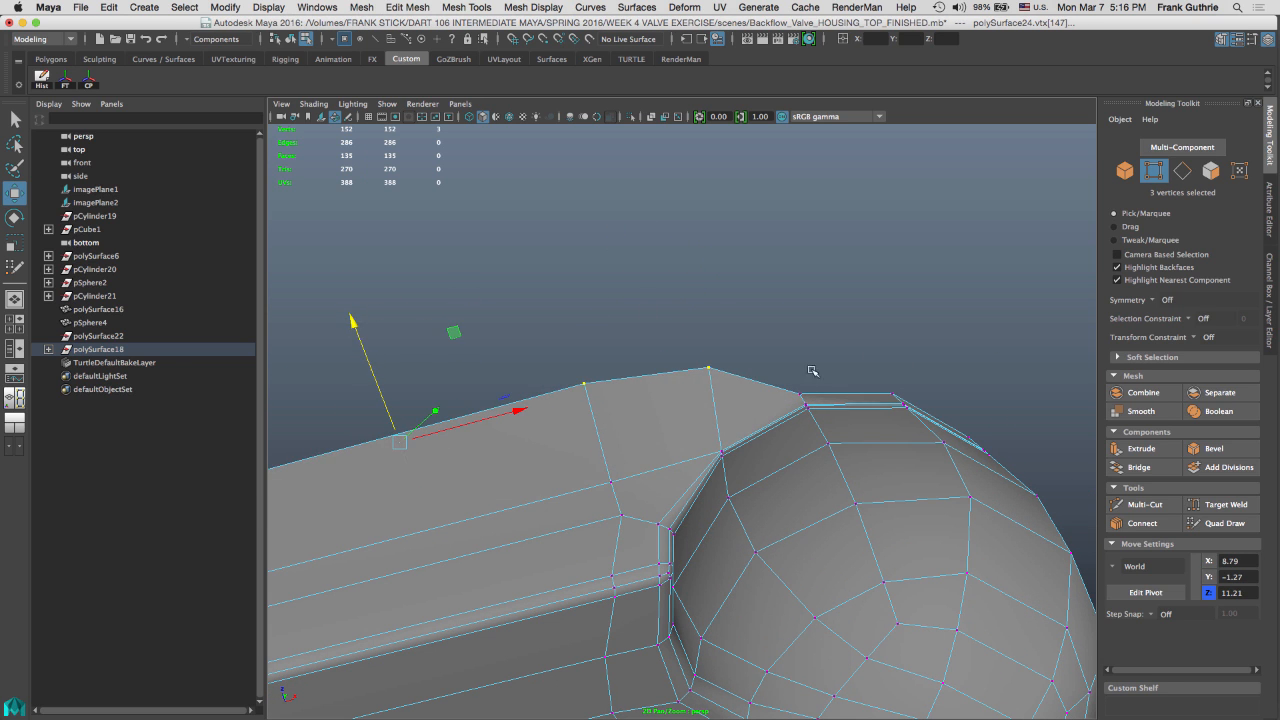
{"action": "middle_click_drag", "start_coordinate": [812, 398], "coordinate": [813, 407]}
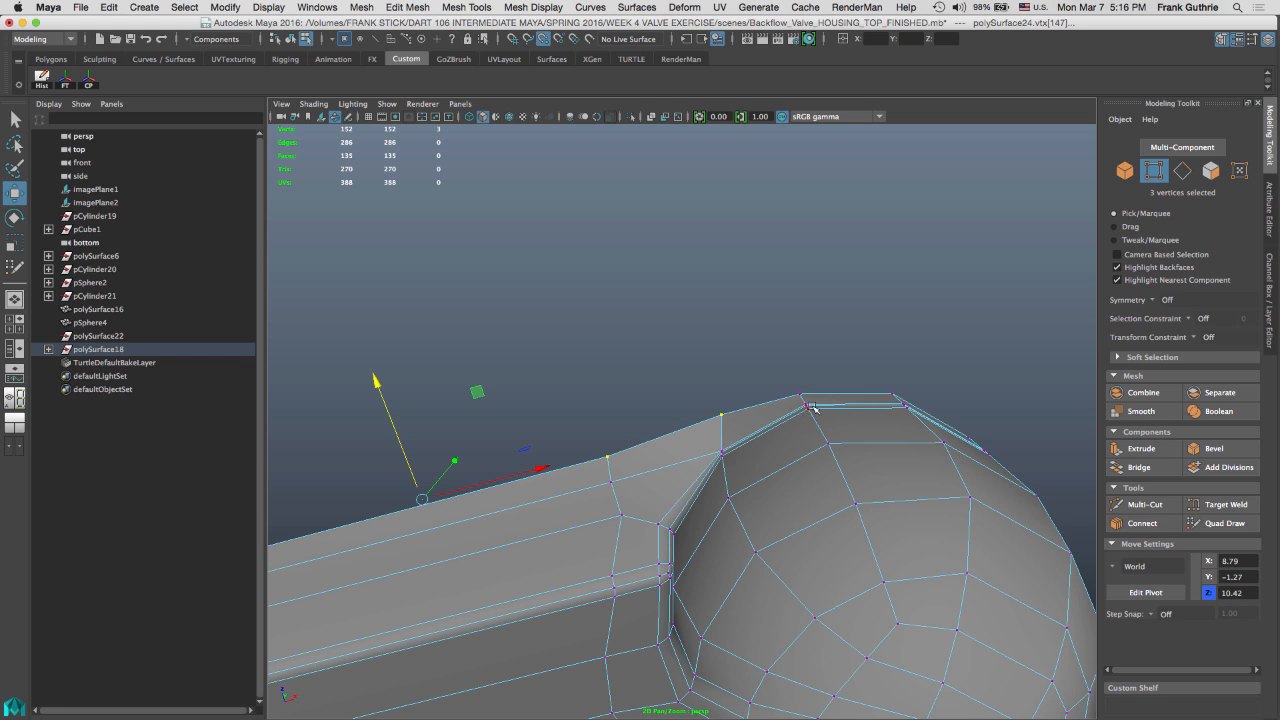
{"action": "left_click_drag", "start_coordinate": [819, 387], "coordinate": [840, 473], "text": "alt"}
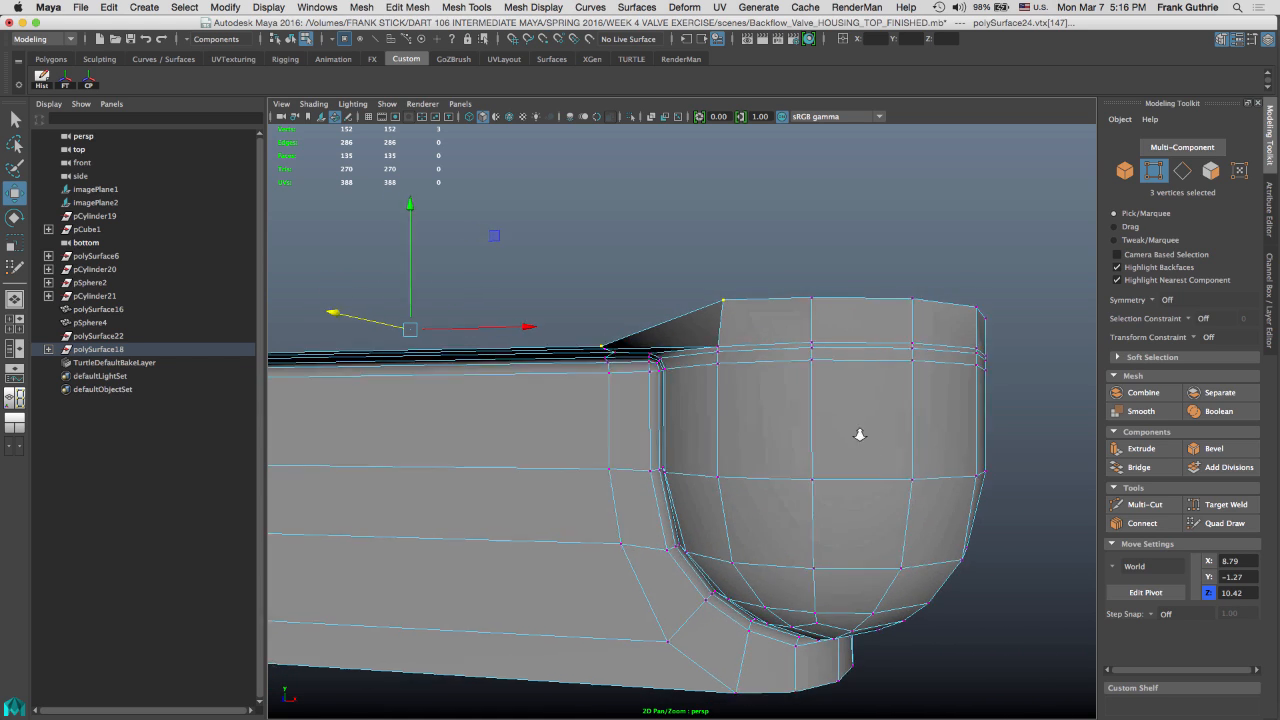
Deselect the bolt-boss section, inspect its dome and flange in smoothed display from several angles, and hide the Outliner
{"action": "right_click_drag", "start_coordinate": [857, 434], "coordinate": [834, 406], "text": "alt"}
{"action": "key", "text": "F8"}
{"action": "left_click_drag", "start_coordinate": [834, 406], "coordinate": [673, 358], "text": "alt"}
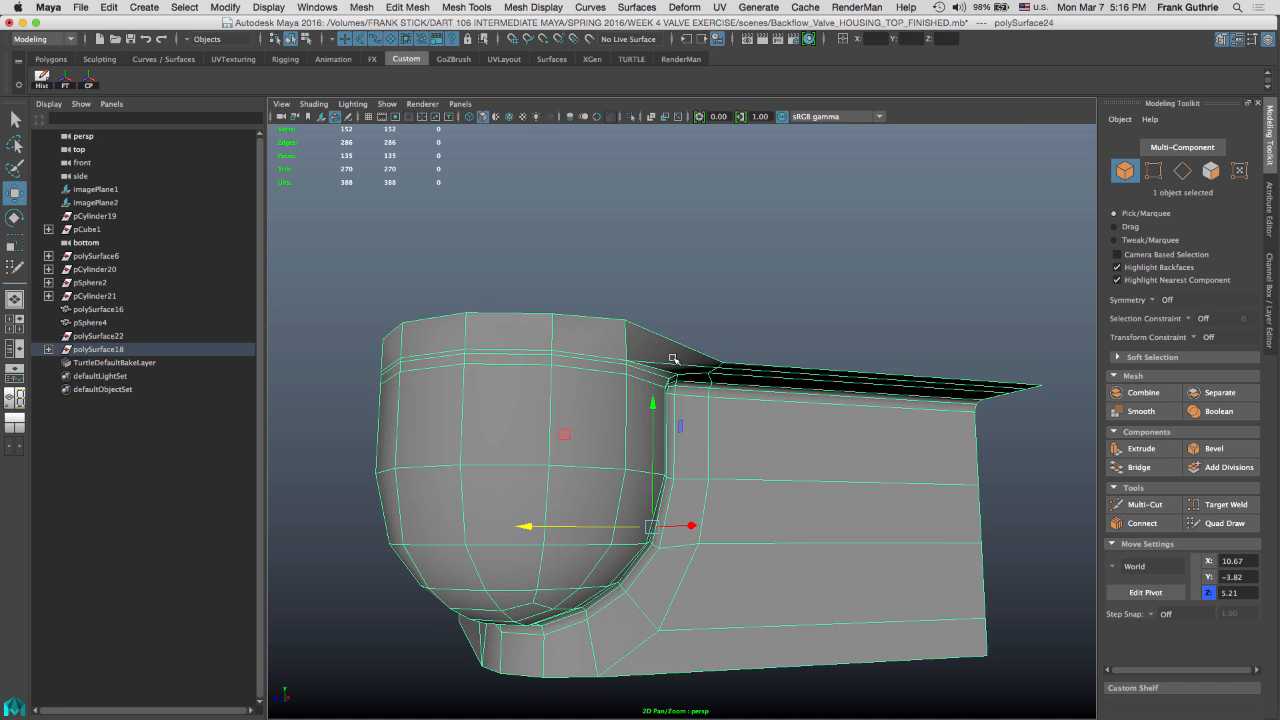
{"action": "key", "text": "3"}
{"action": "left_click", "coordinate": [717, 306]}
{"action": "right_click_drag", "start_coordinate": [786, 346], "coordinate": [643, 337], "text": "alt"}
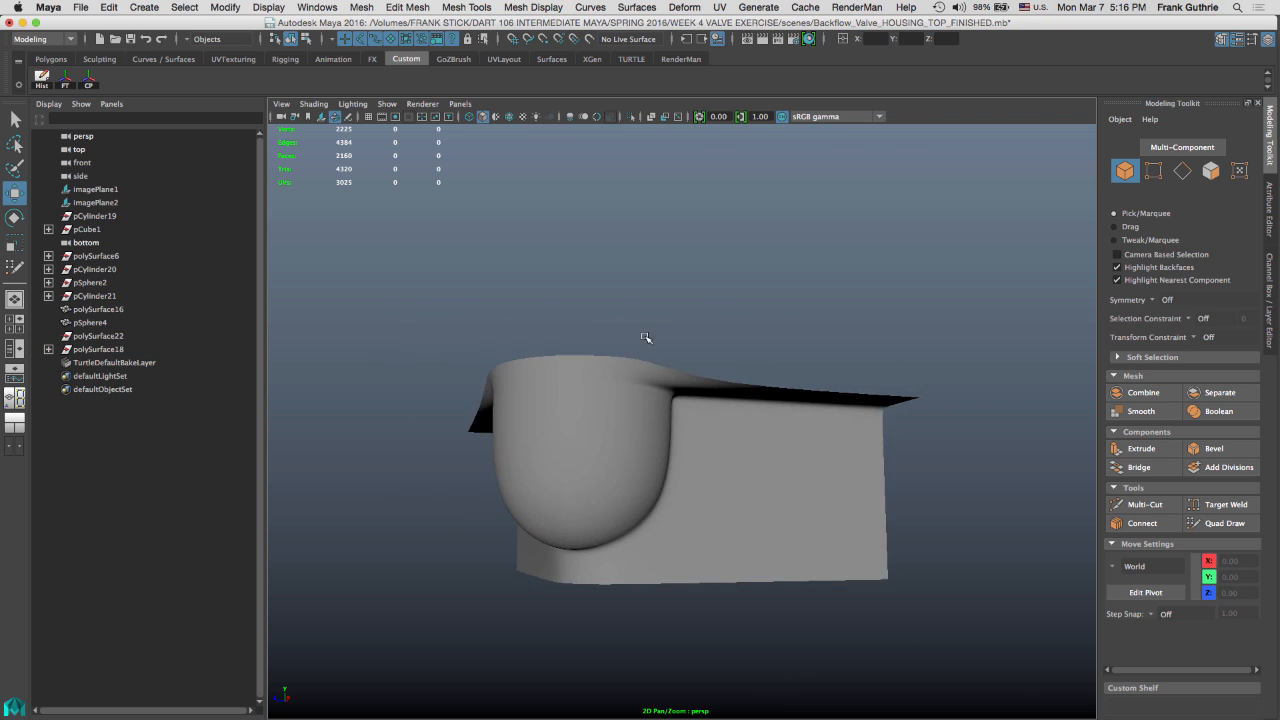
{"action": "left_click_drag", "start_coordinate": [643, 337], "coordinate": [561, 274], "text": "alt"}
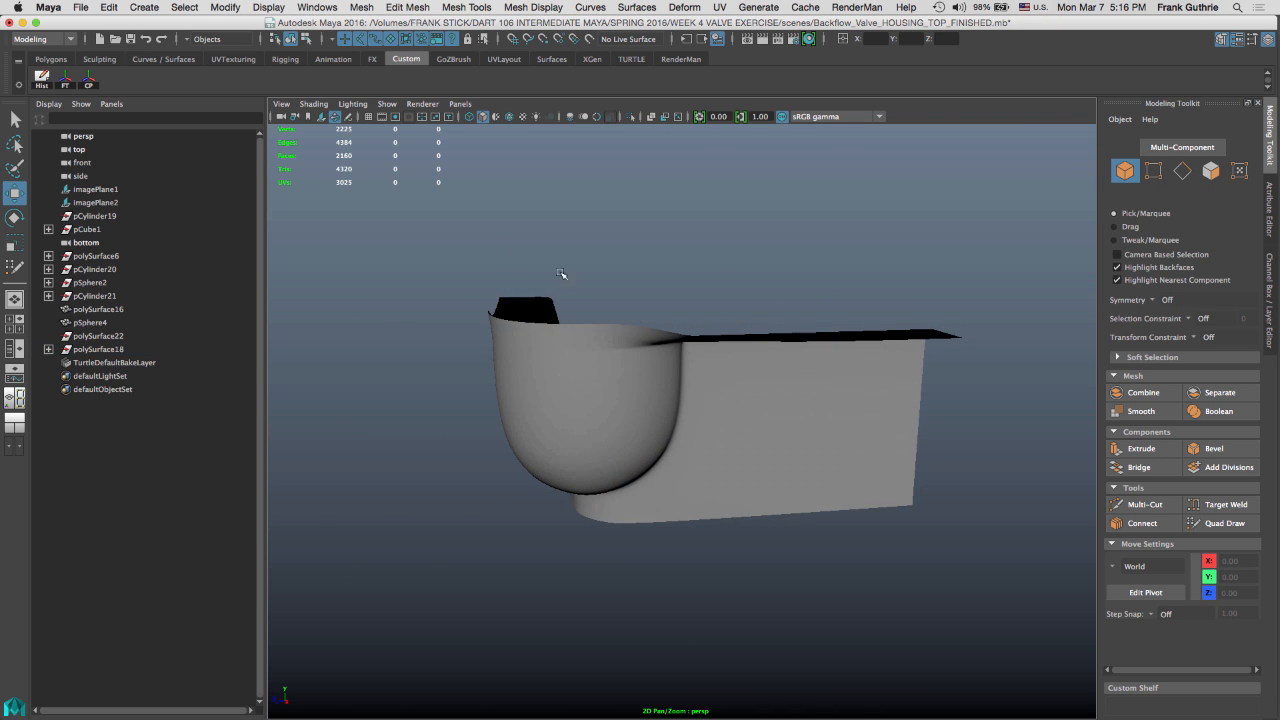
{"action": "left_click", "coordinate": [15, 298]}
{"action": "left_click_drag", "start_coordinate": [583, 331], "coordinate": [651, 277], "text": "alt"}
{"action": "right_click_drag", "start_coordinate": [651, 277], "coordinate": [721, 316], "text": "alt"}
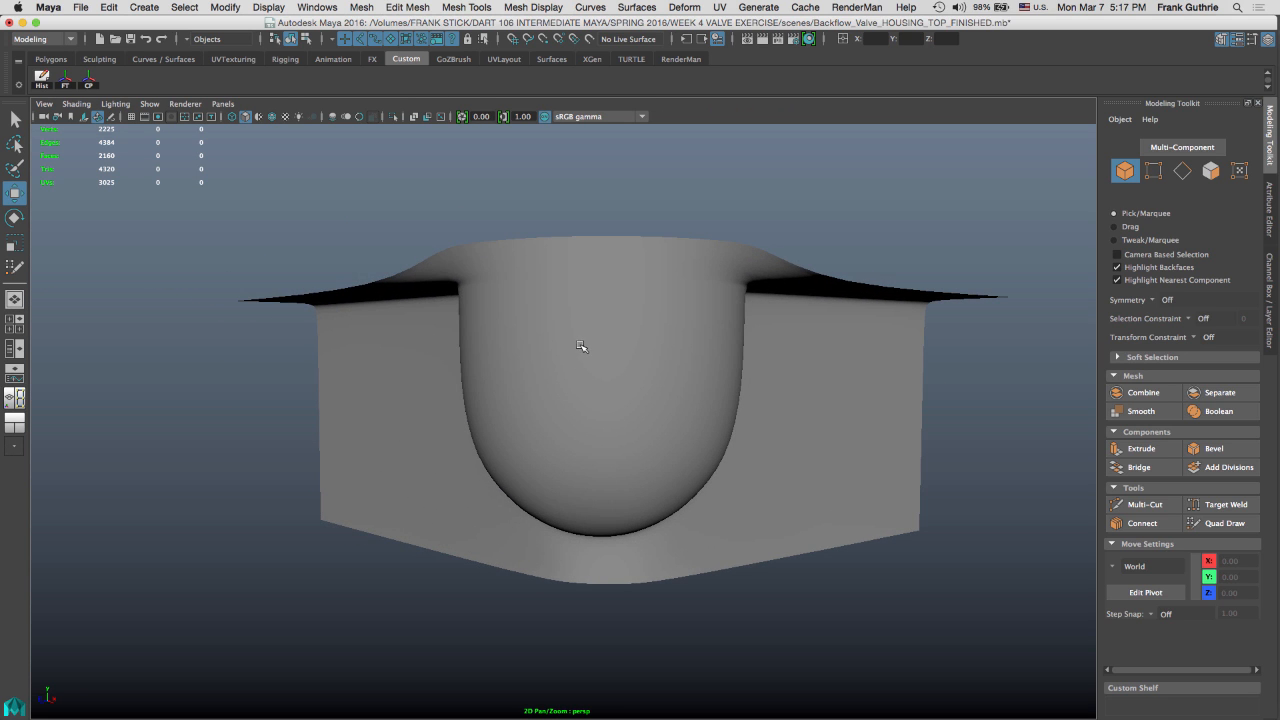
{"action": "key", "text": "super+Tab"}
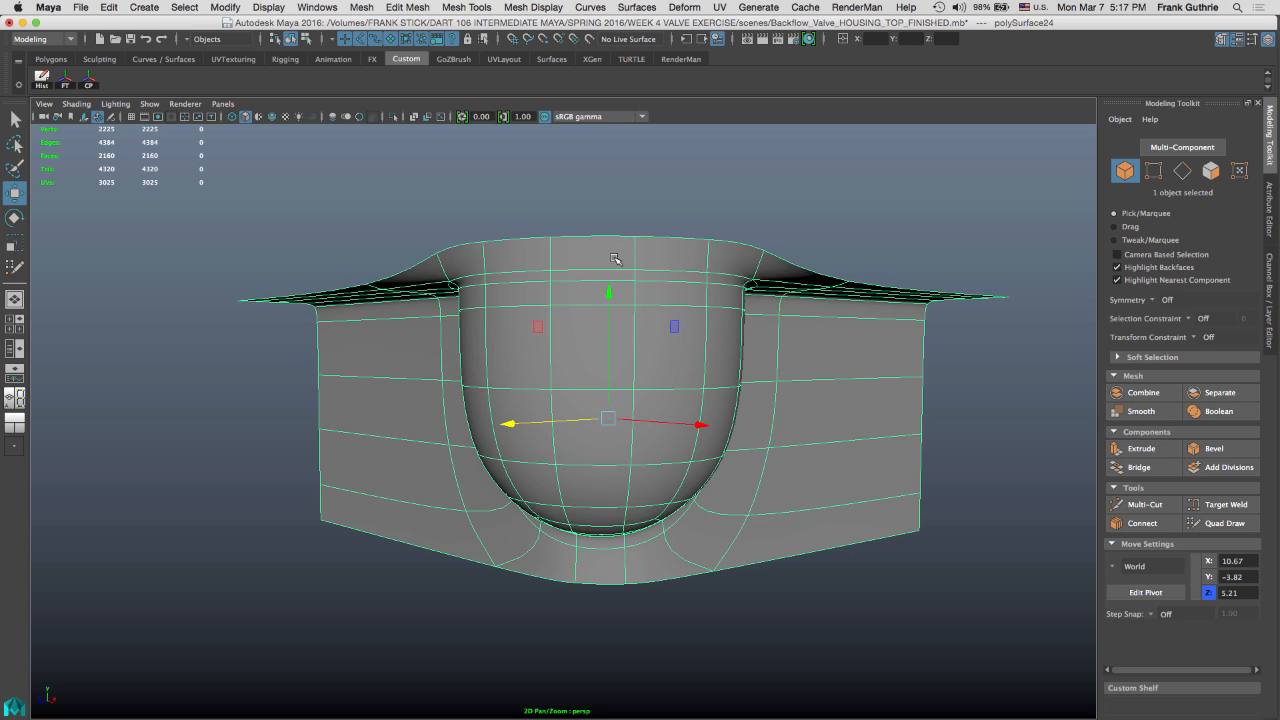
Return the section to unsmoothed display, pick the five edges along the dome's upper border, and examine them from both sides
{"action": "key", "text": "1"}
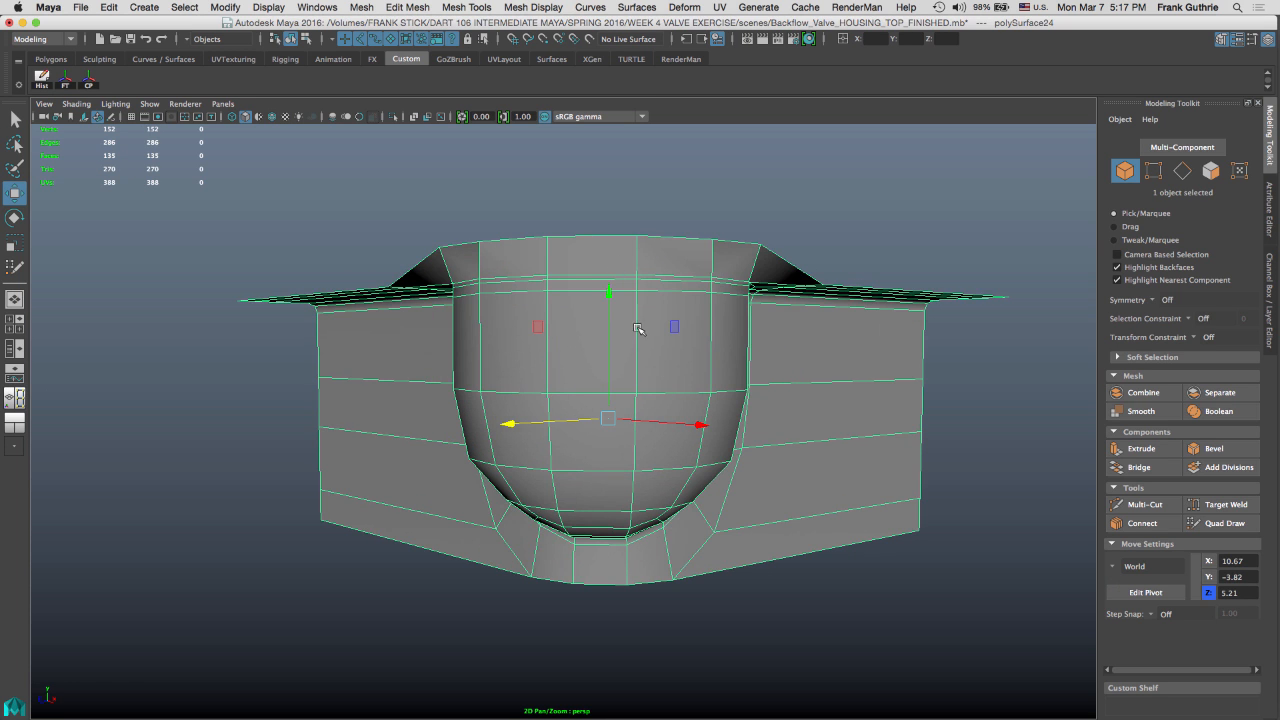
{"action": "left_click_drag", "start_coordinate": [640, 330], "coordinate": [662, 306], "text": "alt"}
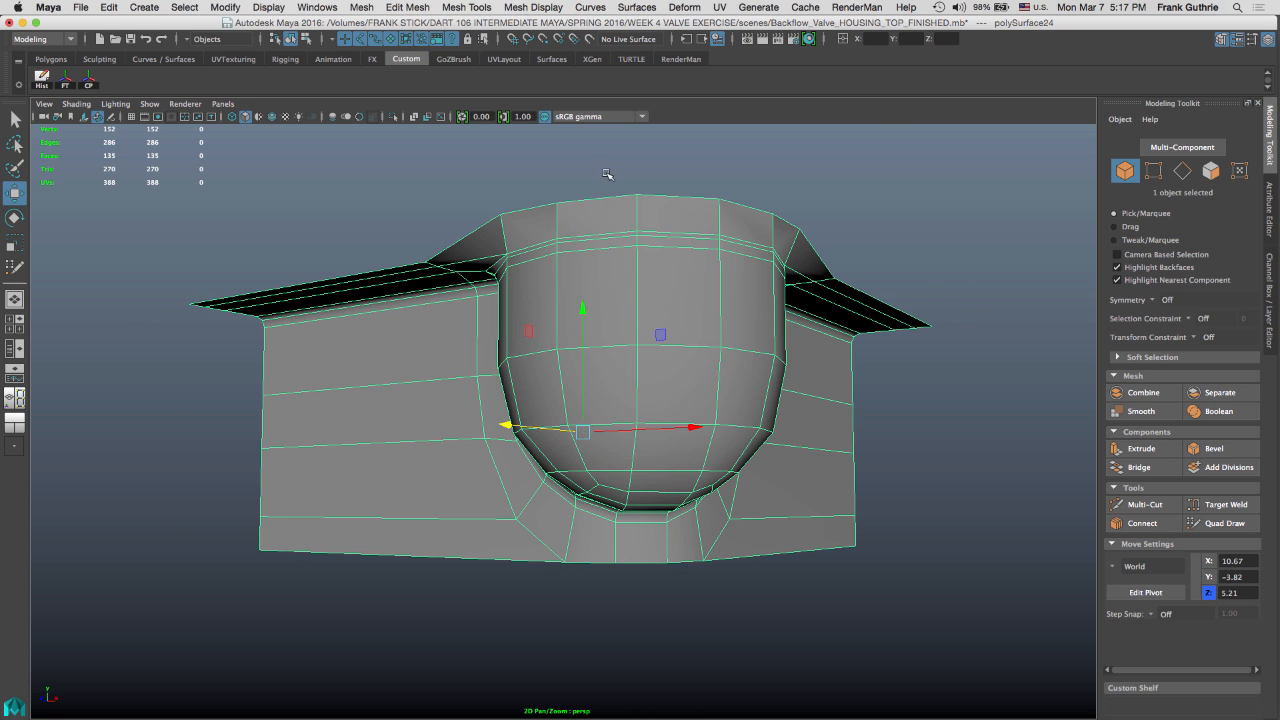
{"action": "right_click_drag", "start_coordinate": [527, 211], "coordinate": [527, 174]}
{"action": "left_click", "coordinate": [527, 209]}
{"action": "left_click_drag", "start_coordinate": [752, 284], "coordinate": [681, 205], "text": "alt"}
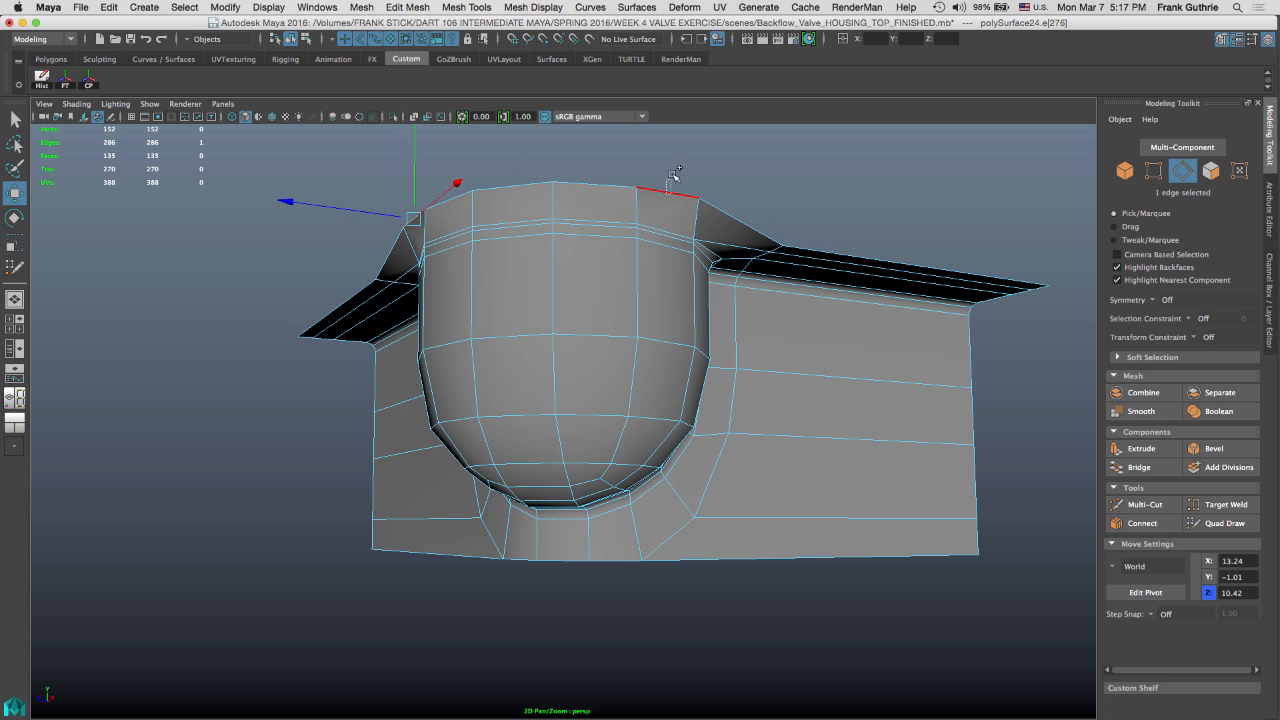
{"action": "left_click", "coordinate": [667, 190], "text": "shift"}
{"action": "left_click_drag", "start_coordinate": [597, 170], "coordinate": [600, 206], "text": "shift"}
{"action": "left_click_drag", "start_coordinate": [500, 165], "coordinate": [510, 208], "text": "shift"}
{"action": "left_click_drag", "start_coordinate": [446, 173], "coordinate": [462, 212], "text": "shift"}
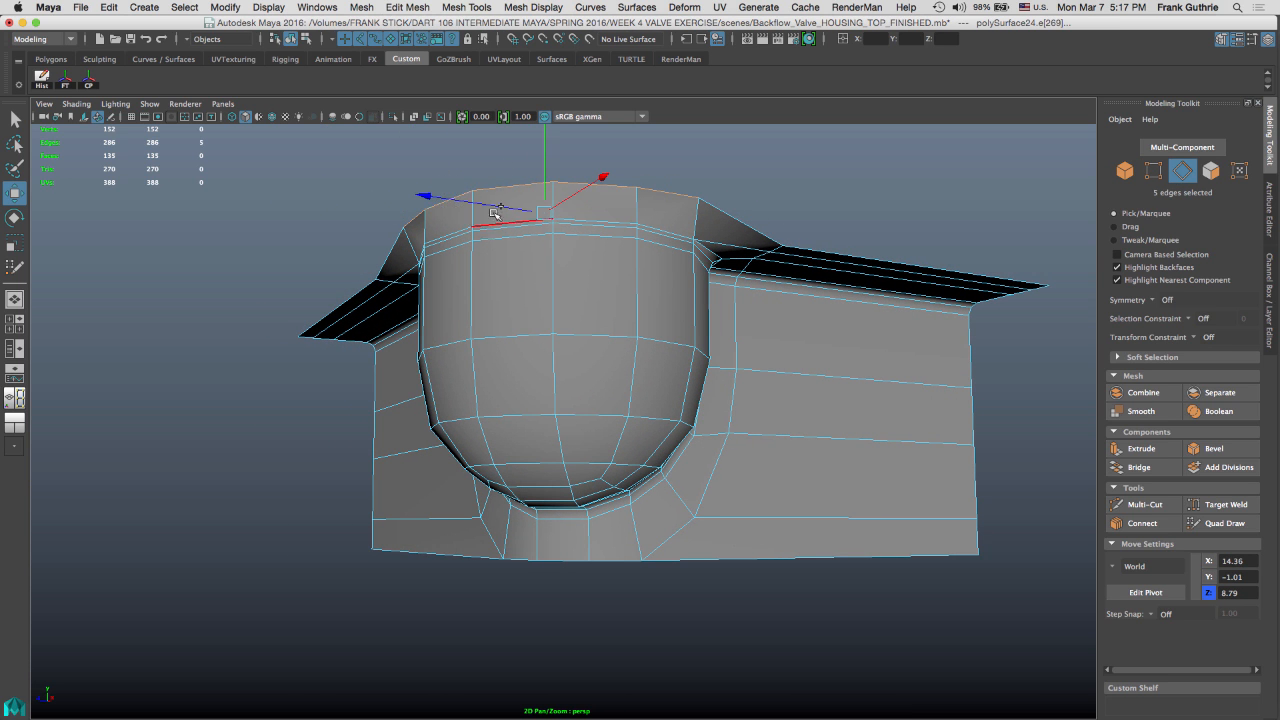
{"action": "left_click_drag", "start_coordinate": [600, 228], "coordinate": [700, 250], "text": "alt"}
{"action": "left_click_drag", "start_coordinate": [531, 250], "coordinate": [420, 214], "text": "alt"}
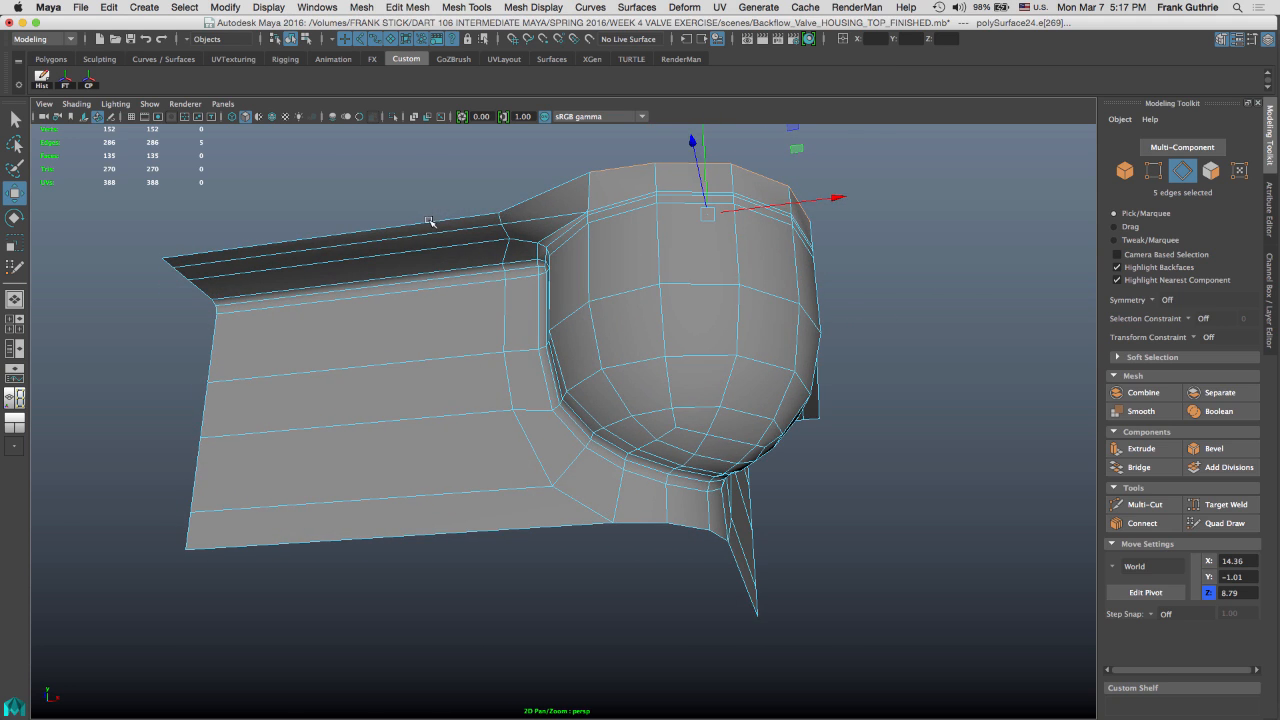
{"action": "left_click_drag", "start_coordinate": [510, 215], "coordinate": [603, 250], "text": "alt"}
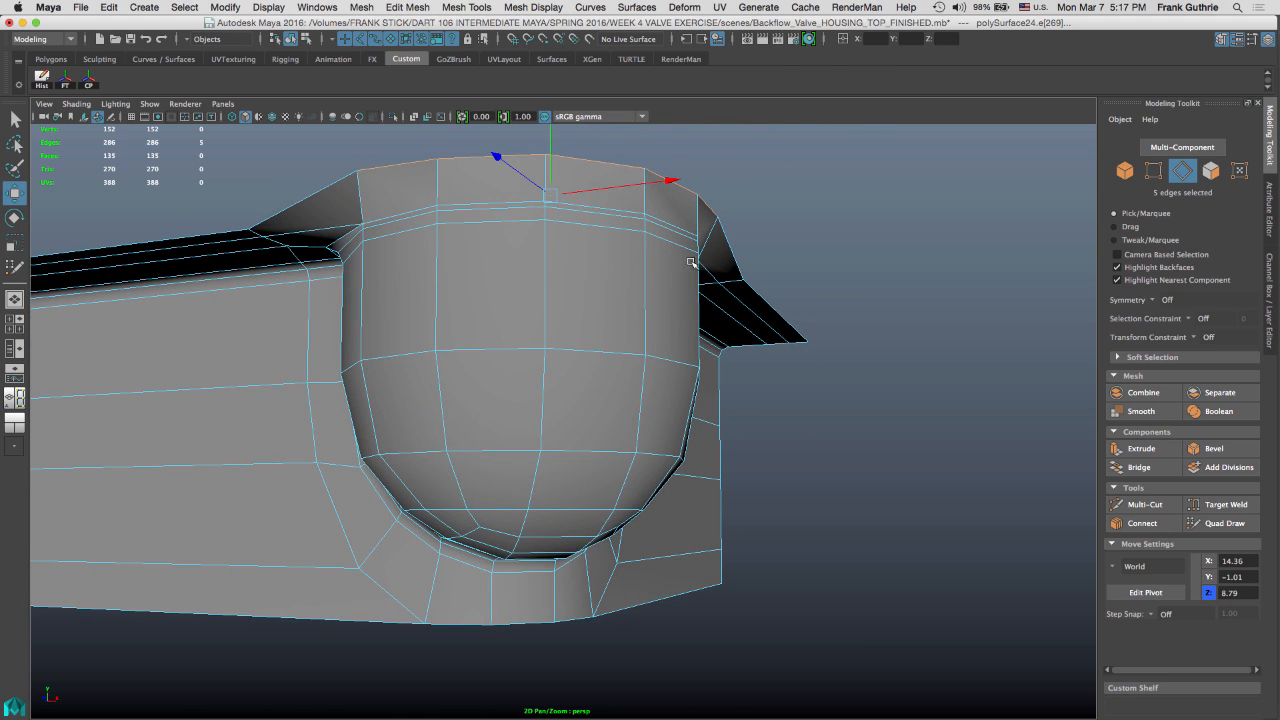
{"action": "left_click_drag", "start_coordinate": [690, 262], "coordinate": [548, 188], "text": "alt"}
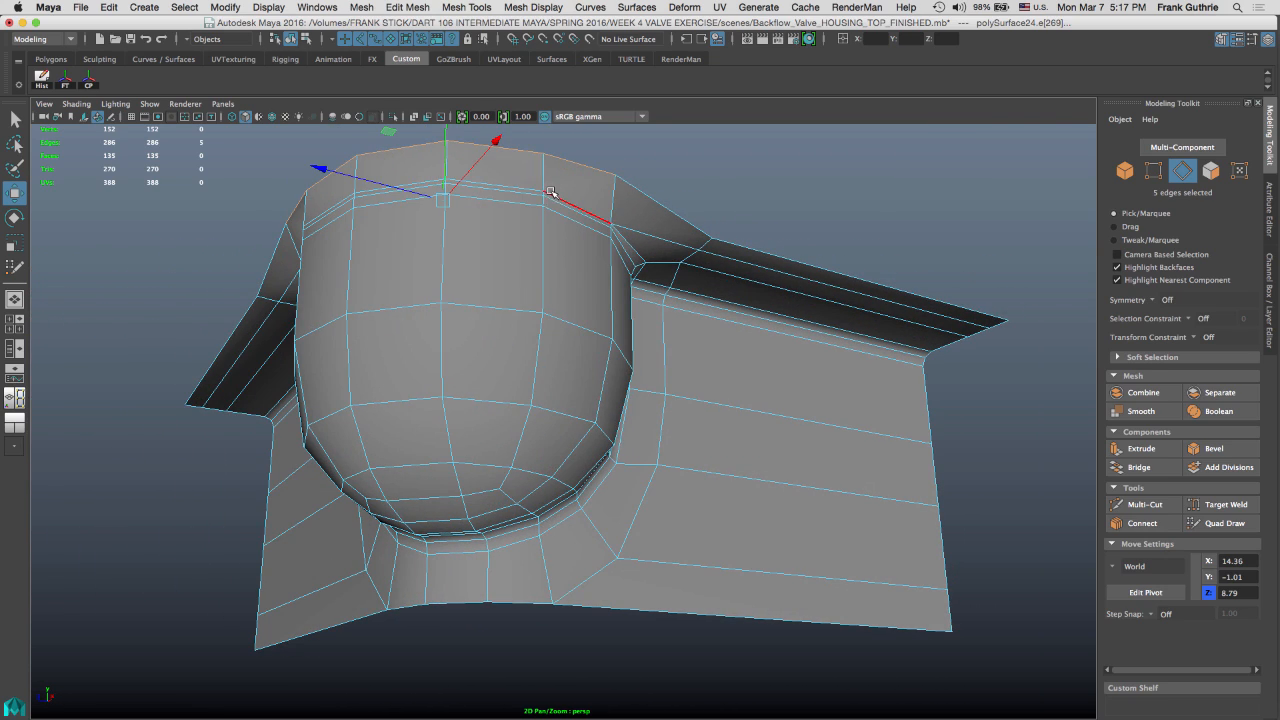
Lower the three closely spaced vertex rows around the dome's rim along Y, and lower the six border vertices above them to Y -1.52
{"action": "right_click_drag", "start_coordinate": [550, 192], "coordinate": [491, 192]}
{"action": "left_click_drag", "start_coordinate": [556, 189], "coordinate": [628, 247]}
{"action": "left_click_drag", "start_coordinate": [450, 210], "coordinate": [521, 231], "text": "alt"}
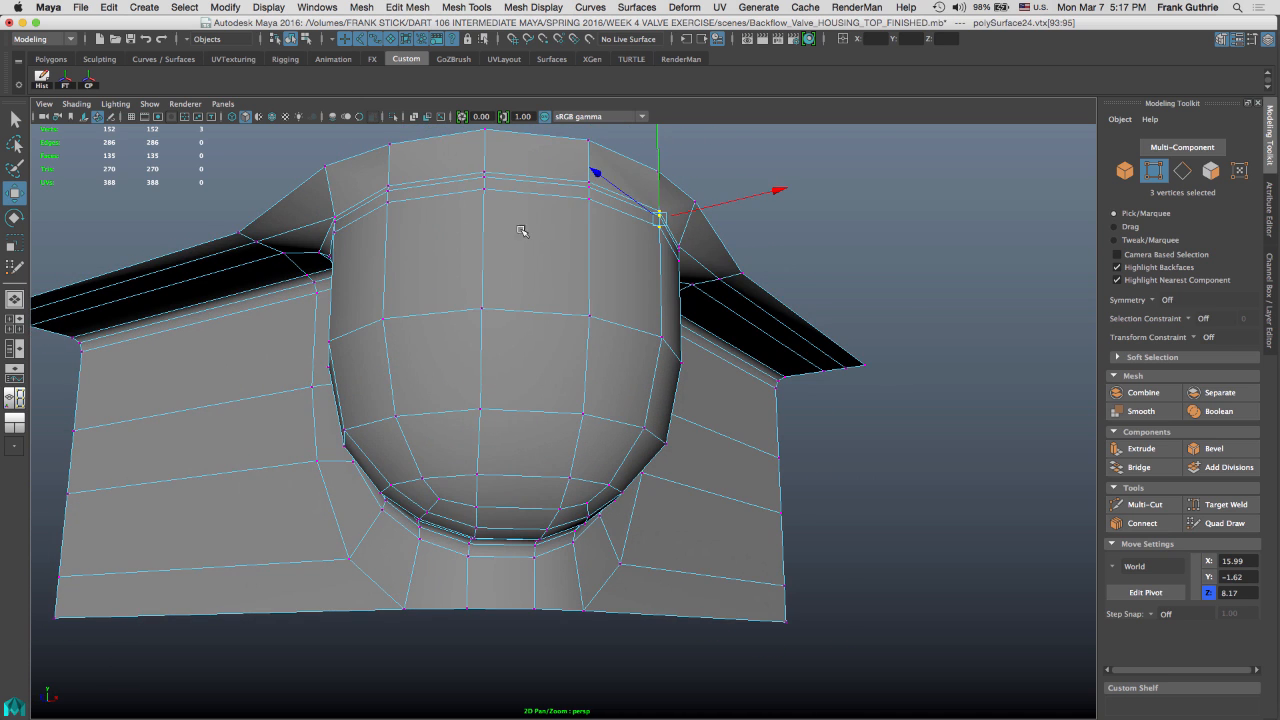
{"action": "left_click_drag", "start_coordinate": [590, 172], "coordinate": [424, 182], "text": "shift"}
{"action": "left_click_drag", "start_coordinate": [434, 196], "coordinate": [495, 146], "text": "alt"}
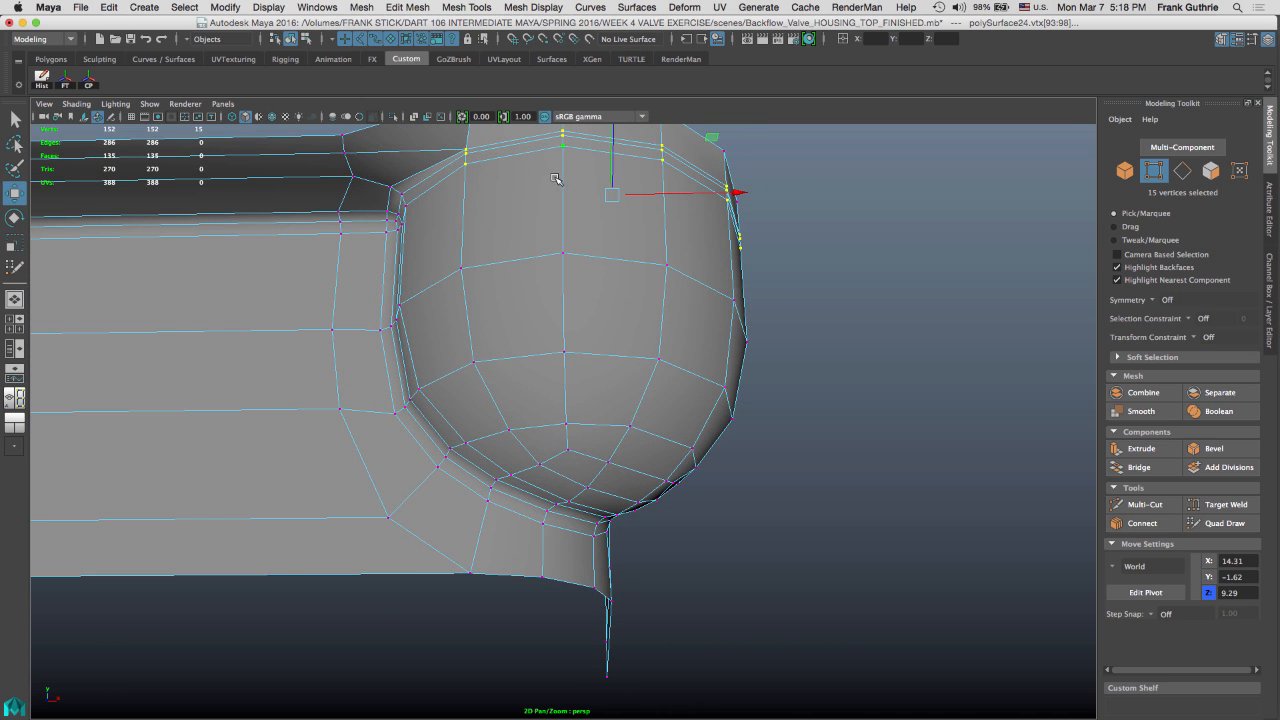
{"action": "left_click_drag", "start_coordinate": [556, 179], "coordinate": [476, 249], "text": "alt"}
{"action": "left_click_drag", "start_coordinate": [553, 247], "coordinate": [477, 269], "text": "alt"}
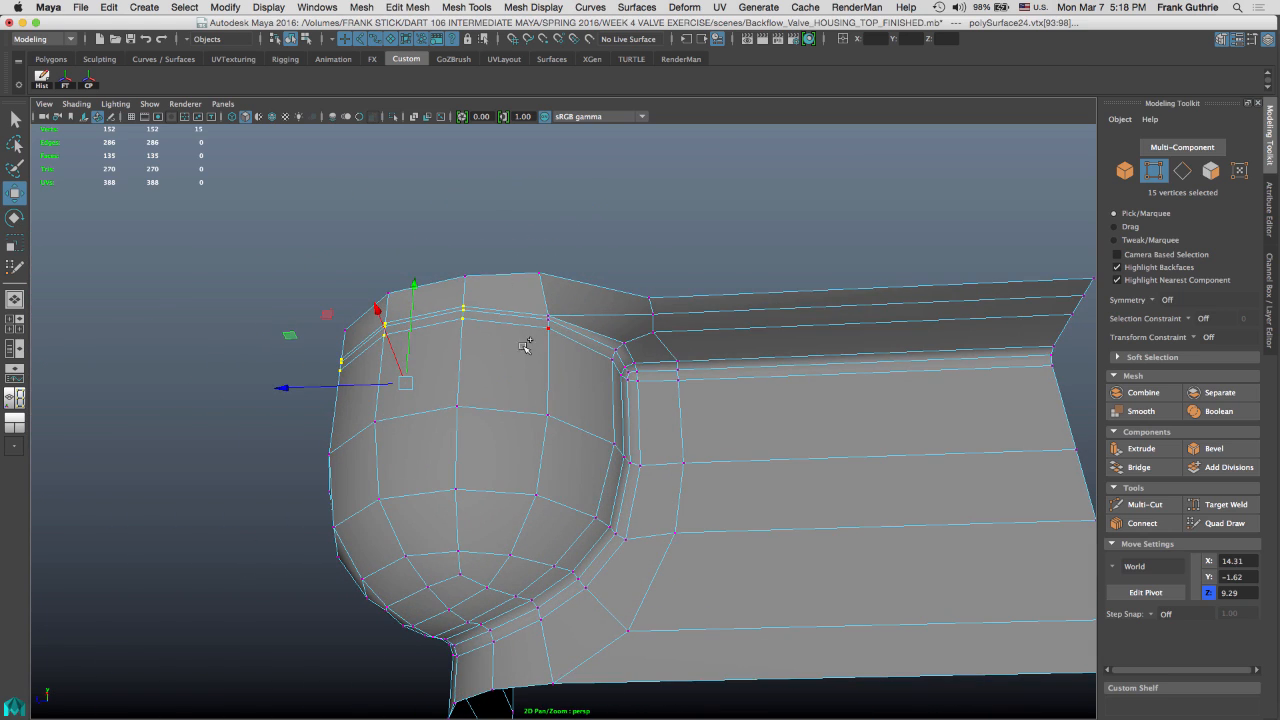
{"action": "left_click_drag", "start_coordinate": [525, 345], "coordinate": [505, 236], "text": "shift"}
{"action": "left_click_drag", "start_coordinate": [186, 154], "coordinate": [692, 328]}
{"action": "left_click_drag", "start_coordinate": [450, 180], "coordinate": [449, 158]}
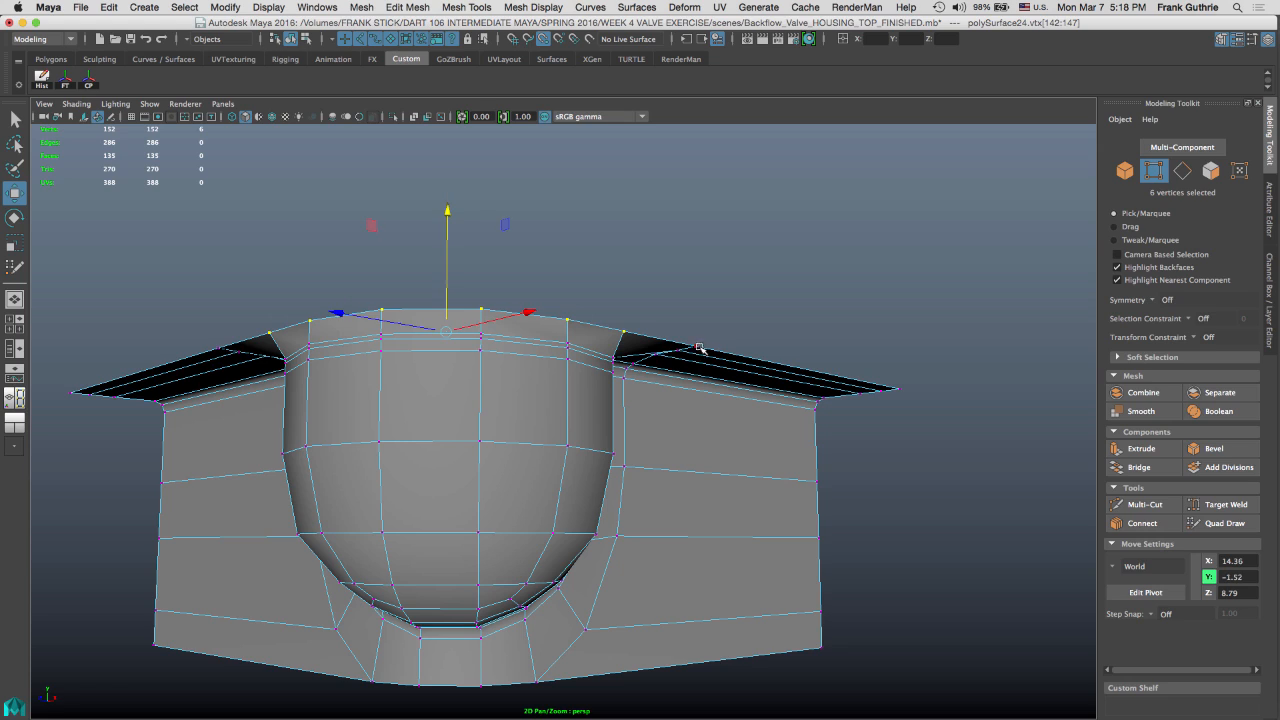
Check the lowered dome rim in smoothed display in object mode, and return the section to unsmoothed display
{"action": "left_click_drag", "start_coordinate": [695, 375], "coordinate": [613, 313], "text": "alt"}
{"action": "right_click_drag", "start_coordinate": [632, 311], "coordinate": [704, 280]}
{"action": "left_click", "coordinate": [709, 262]}
{"action": "left_click", "coordinate": [633, 391]}
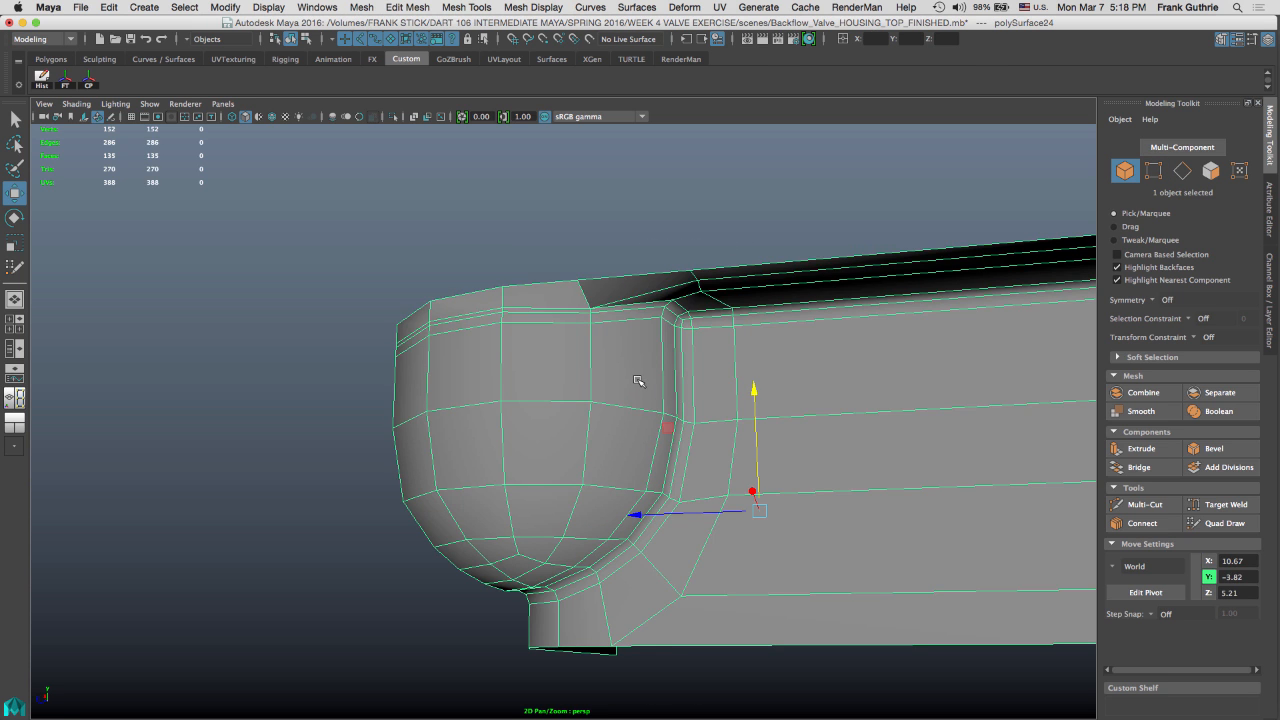
{"action": "left_click", "coordinate": [663, 217]}
{"action": "key", "text": "3"}
{"action": "left_click_drag", "start_coordinate": [663, 366], "coordinate": [631, 349], "text": "alt"}
{"action": "left_click", "coordinate": [589, 301]}
{"action": "key", "text": "1"}
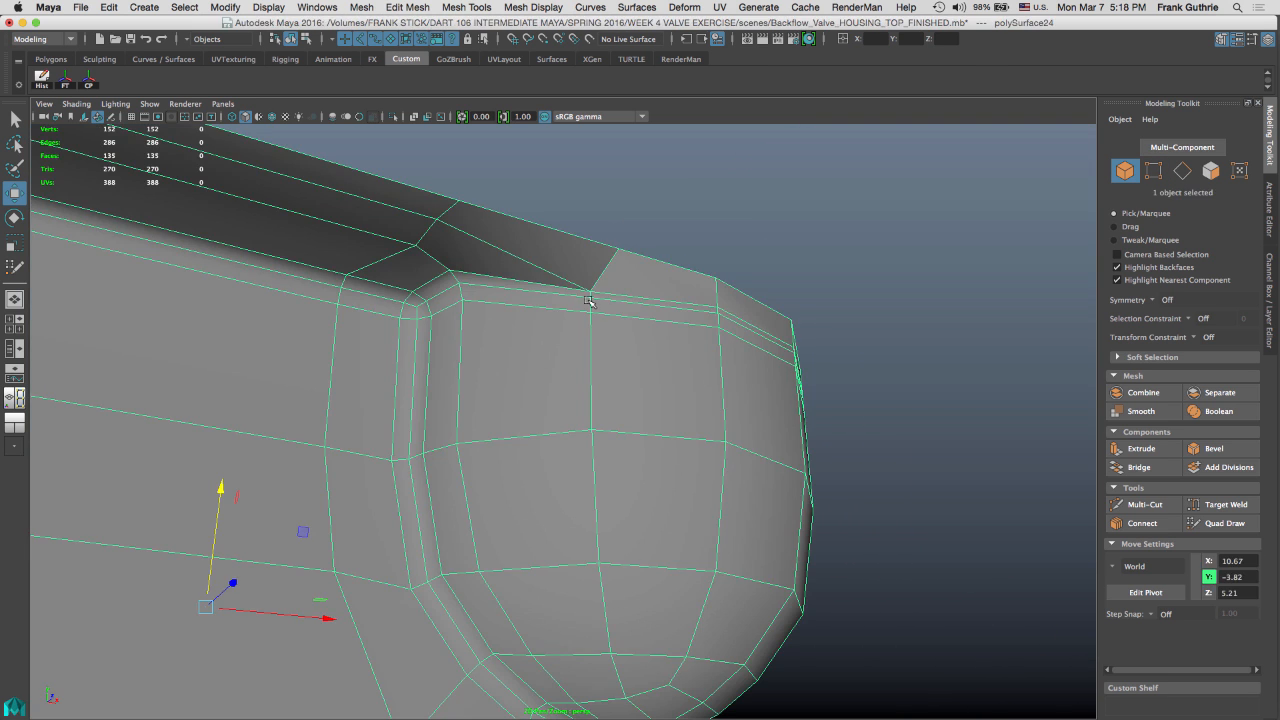
Select the three-vertex column at the dome rim's end beside the arm, and turn on Keep Spacing for the Move tool
{"action": "mouse_move", "coordinate": [599, 301]}
{"action": "left_mouse_down", "text": "alt"}
{"action": "mouse_move", "coordinate": [551, 311]}
{"action": "mouse_move", "coordinate": [593, 301]}
{"action": "left_mouse_up", "text": "alt"}
{"action": "right_click_drag", "start_coordinate": [583, 300], "coordinate": [521, 301]}
{"action": "left_click_drag", "start_coordinate": [551, 268], "coordinate": [597, 325]}
{"action": "left_click_drag", "start_coordinate": [540, 352], "coordinate": [571, 337], "text": "alt"}
{"action": "right_click_drag", "start_coordinate": [571, 337], "coordinate": [723, 300], "text": "alt"}
{"action": "left_click_drag", "start_coordinate": [556, 300], "coordinate": [620, 297], "text": "alt"}
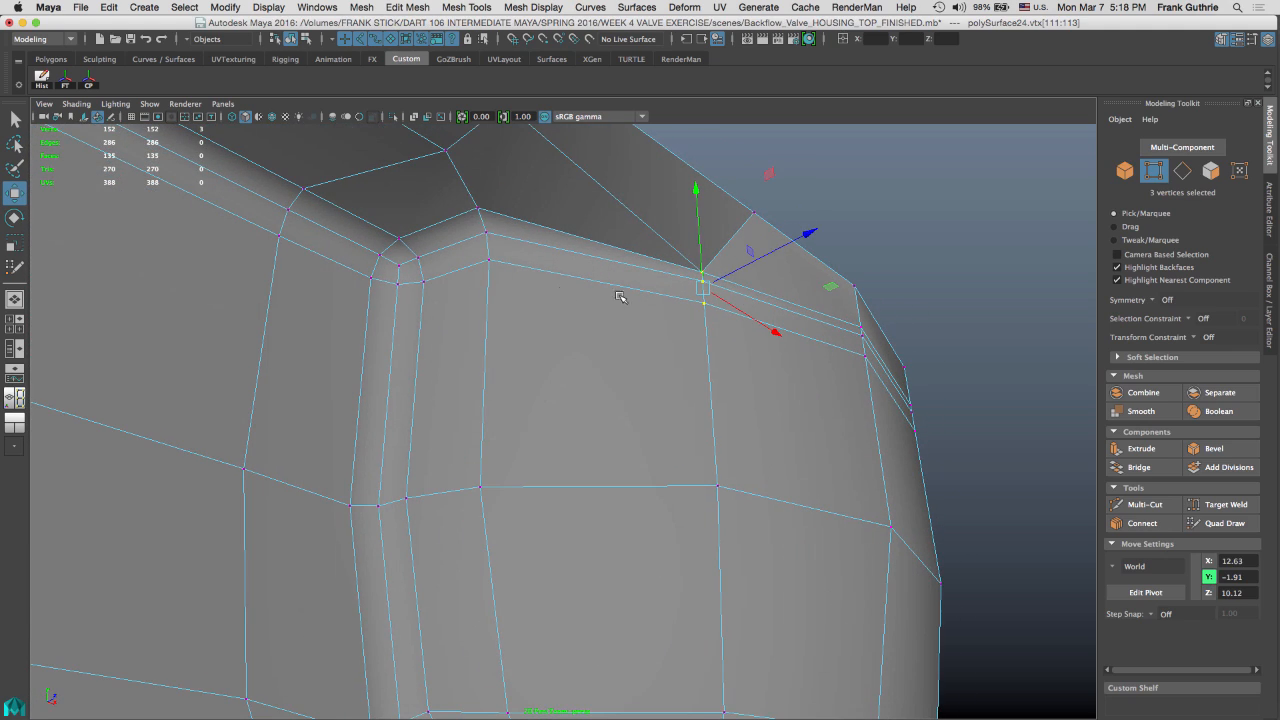
{"action": "middle_click_drag", "start_coordinate": [497, 209], "coordinate": [460, 252], "text": "alt"}
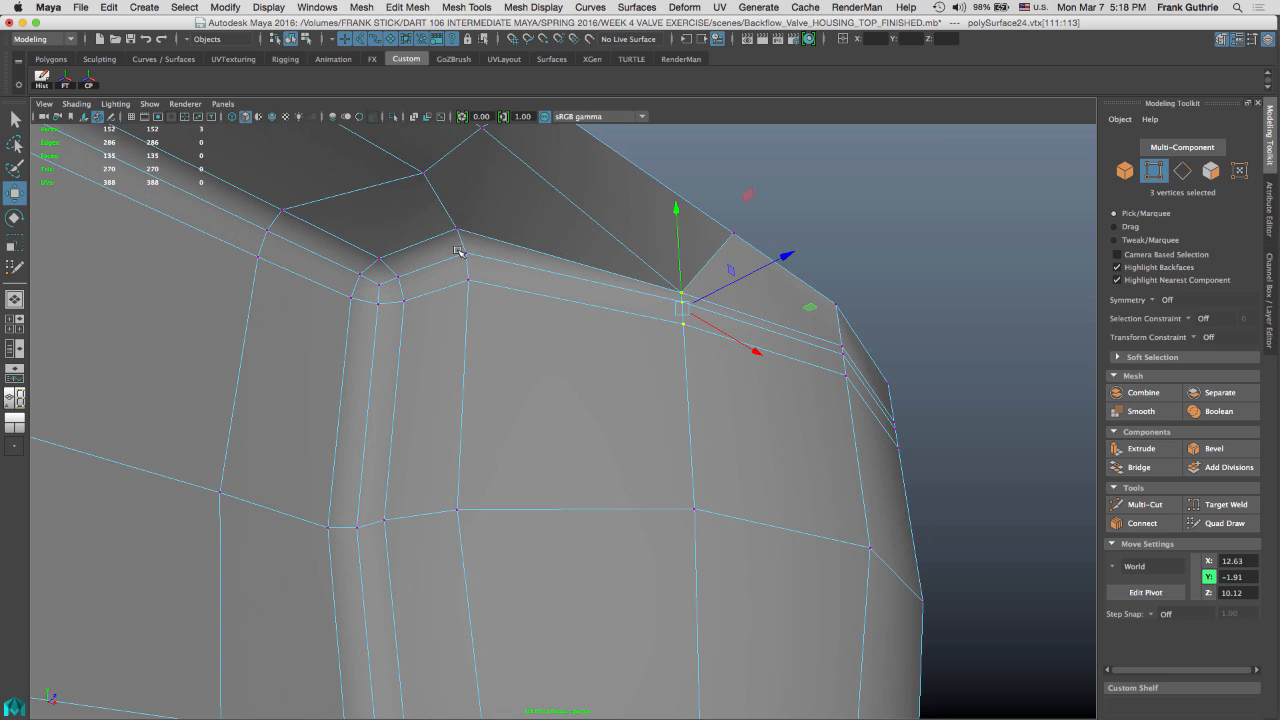
{"action": "left_click_drag", "start_coordinate": [632, 288], "coordinate": [651, 317], "text": "alt"}
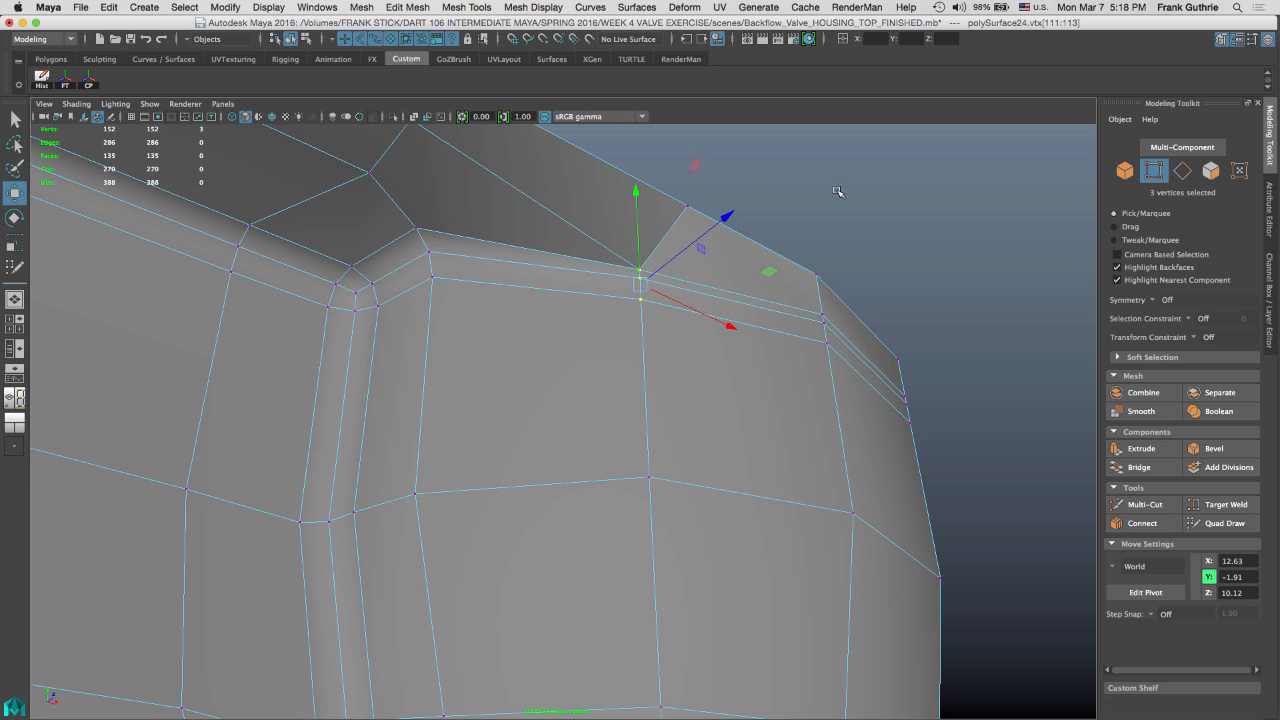
{"action": "left_click_drag", "start_coordinate": [838, 191], "coordinate": [841, 189]}
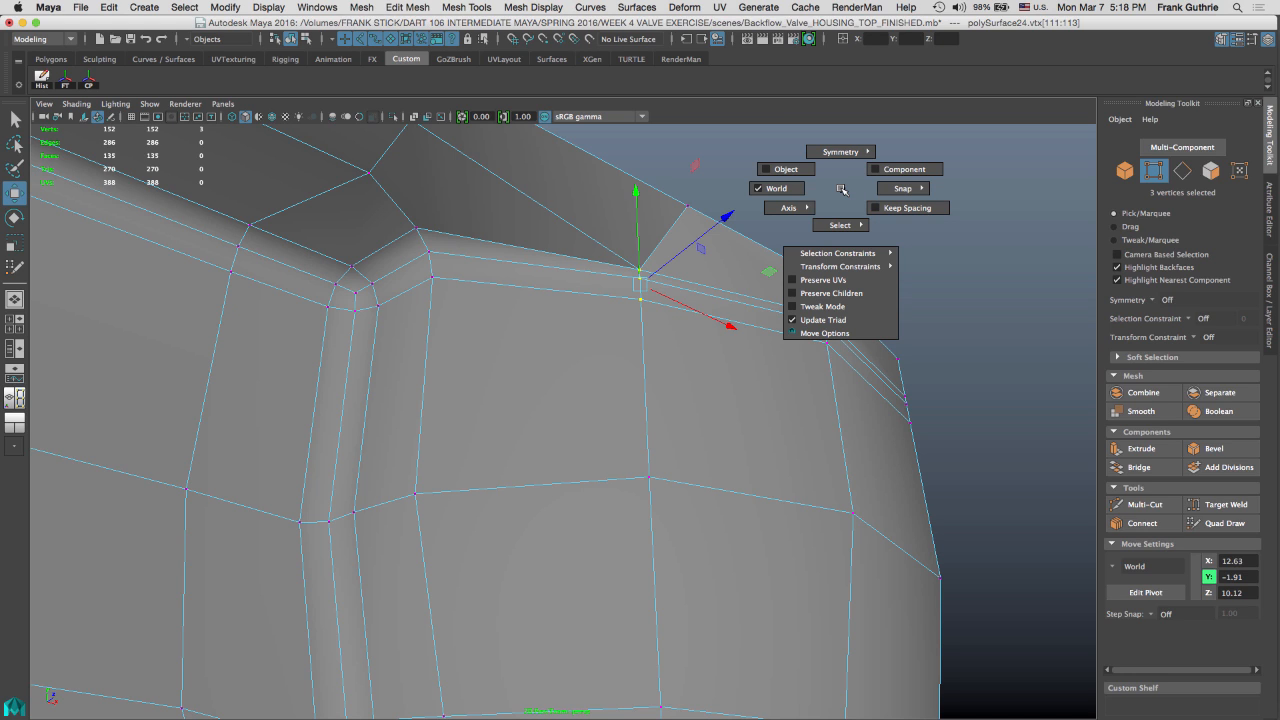
{"action": "left_click_drag", "start_coordinate": [841, 189], "coordinate": [886, 212]}
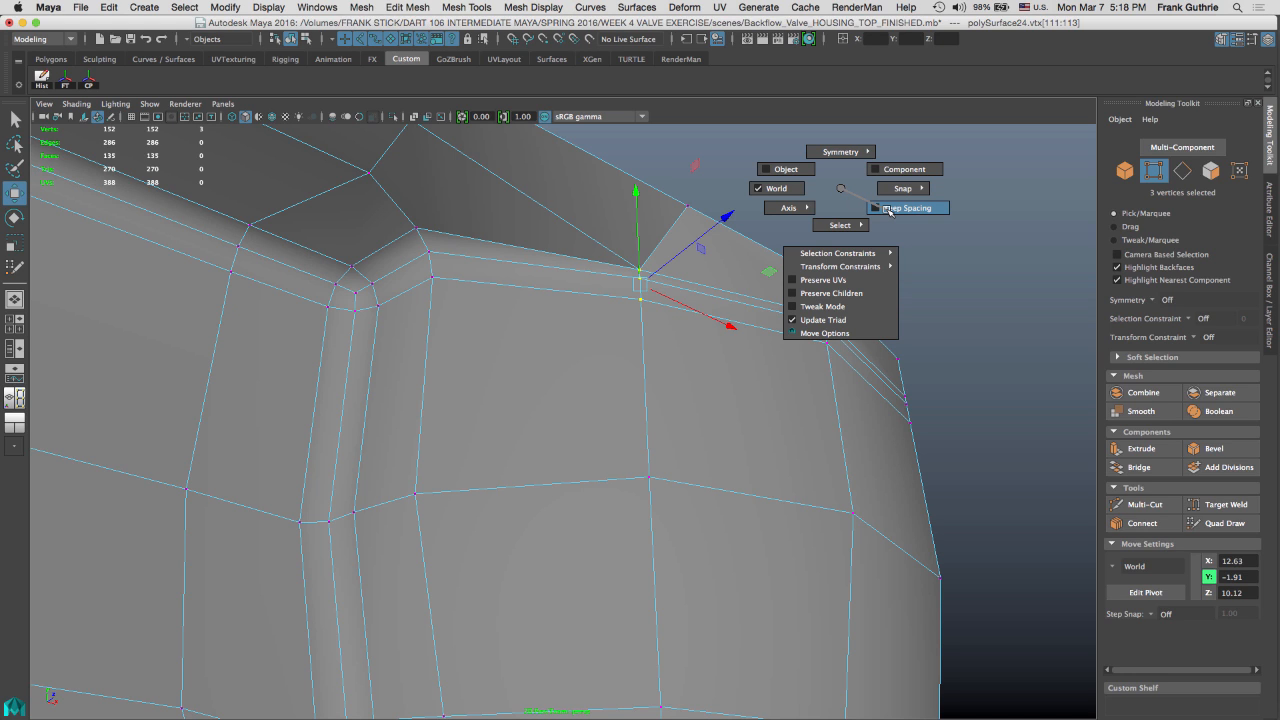
{"action": "left_click_drag", "start_coordinate": [888, 210], "coordinate": [889, 210]}
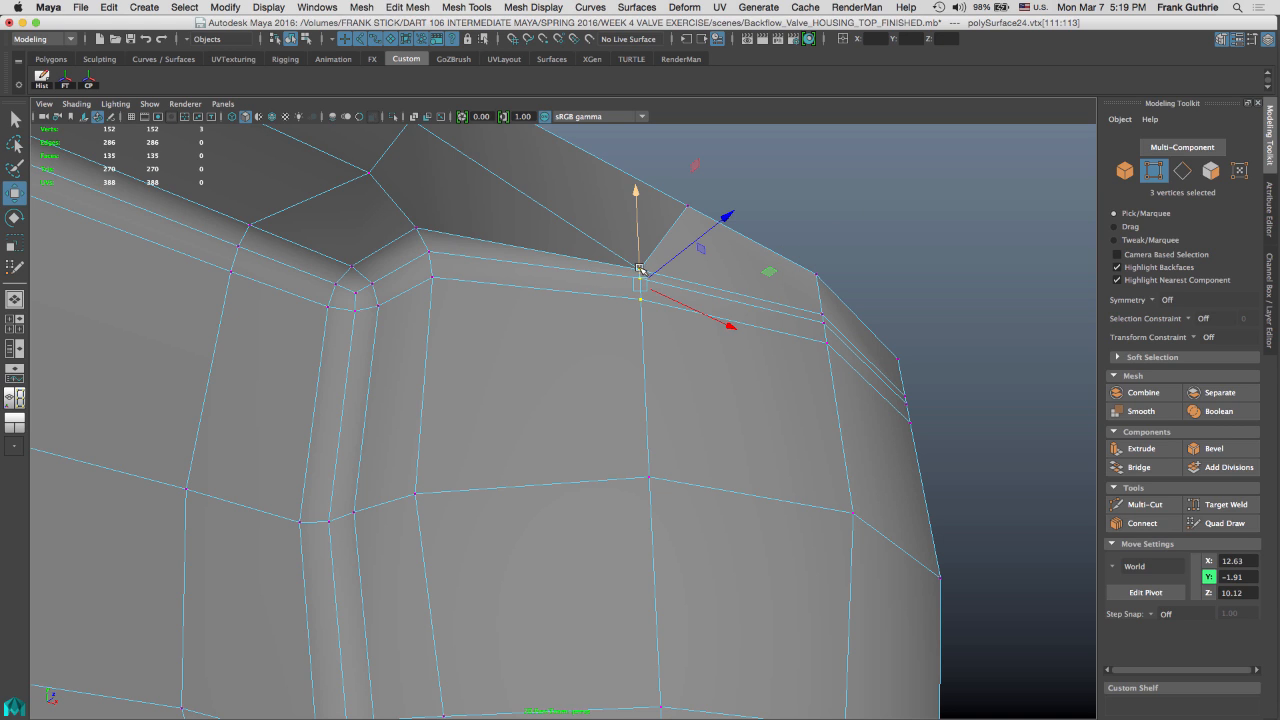
Place the custom pivot of the three selected vertices exactly on the topmost one
{"action": "right_click_drag", "start_coordinate": [599, 286], "coordinate": [843, 334], "text": "alt"}
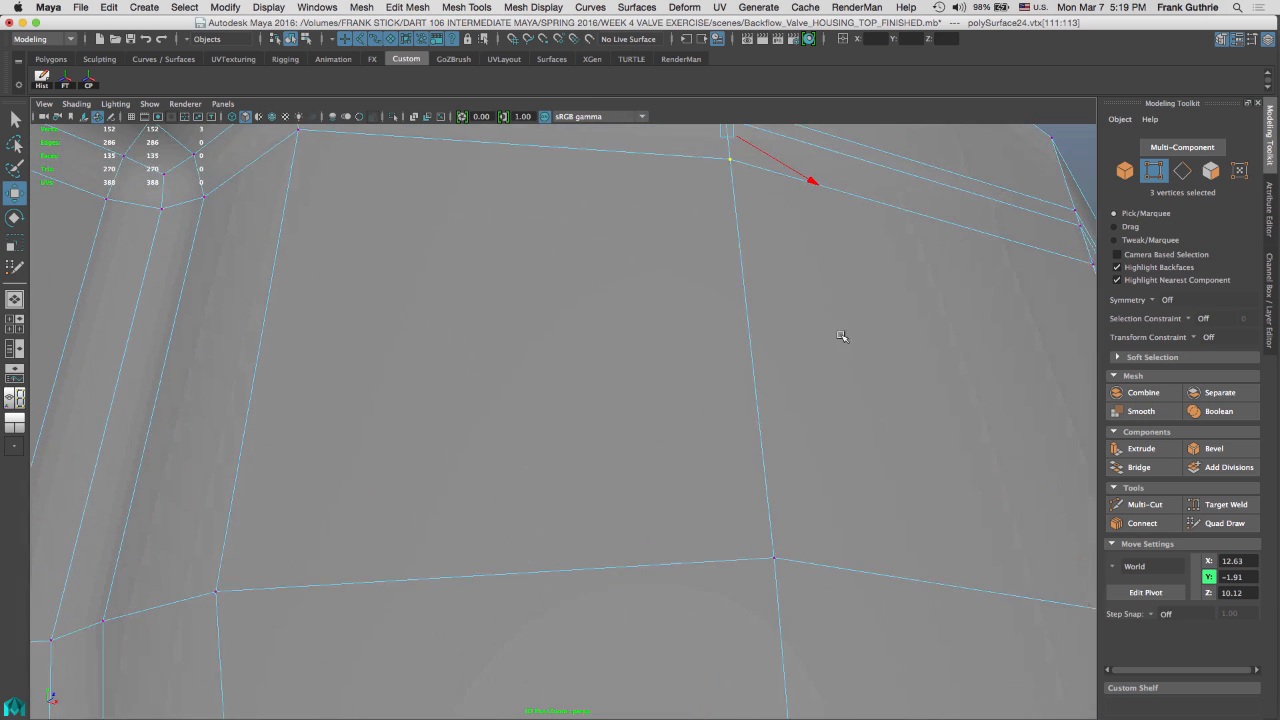
{"action": "middle_click_drag", "start_coordinate": [843, 334], "coordinate": [853, 456], "text": "alt"}
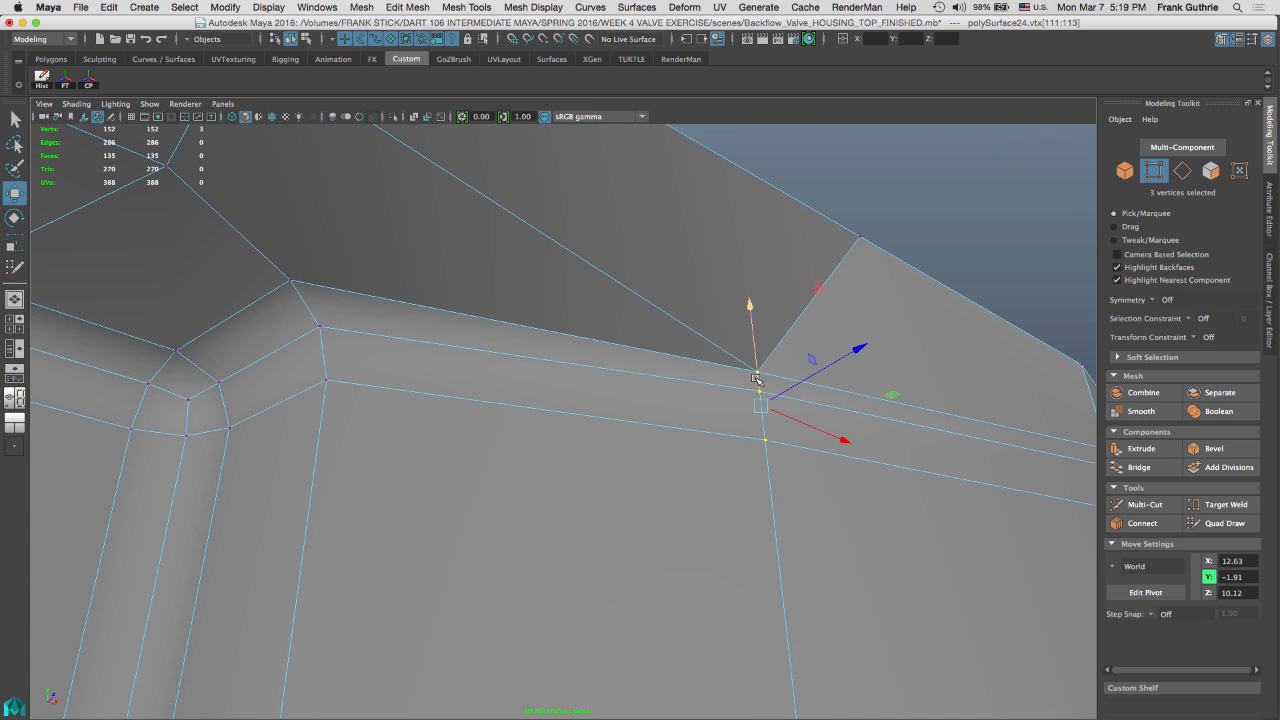
{"action": "key", "text": "d"}
{"action": "left_click_drag", "start_coordinate": [759, 382], "coordinate": [659, 304], "text": "alt"}
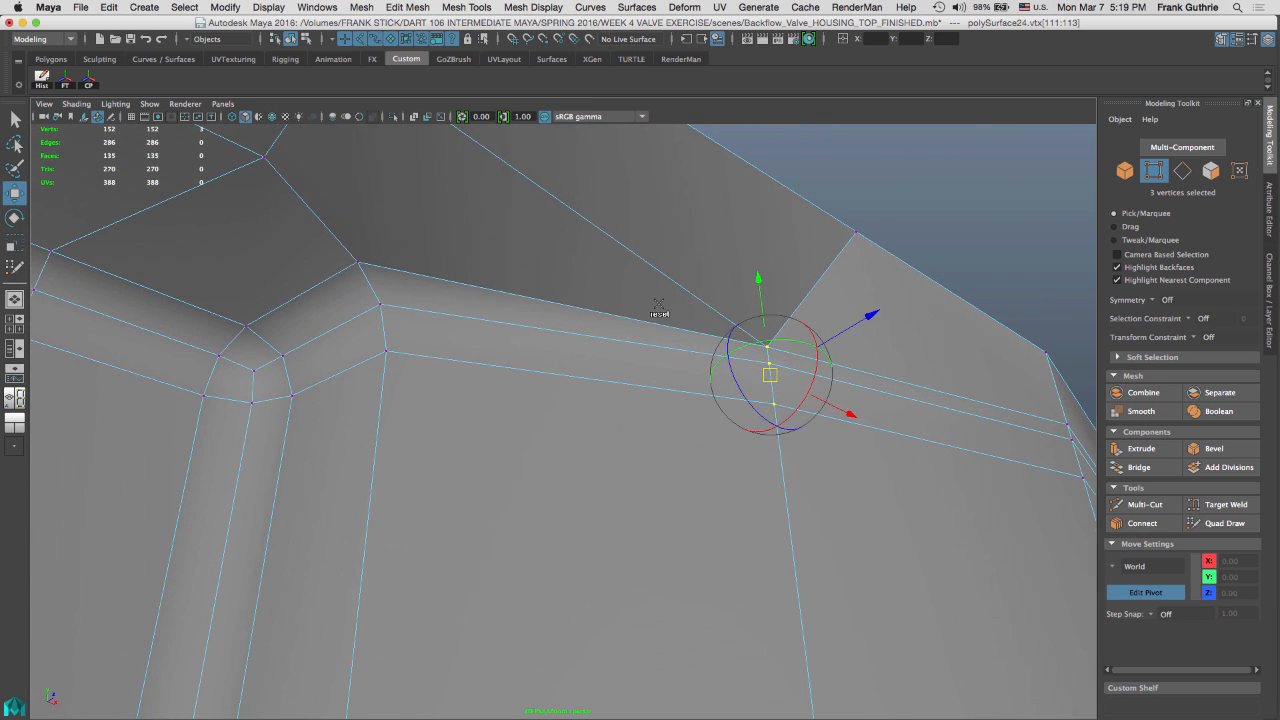
{"action": "left_click_drag", "start_coordinate": [758, 280], "coordinate": [735, 87]}
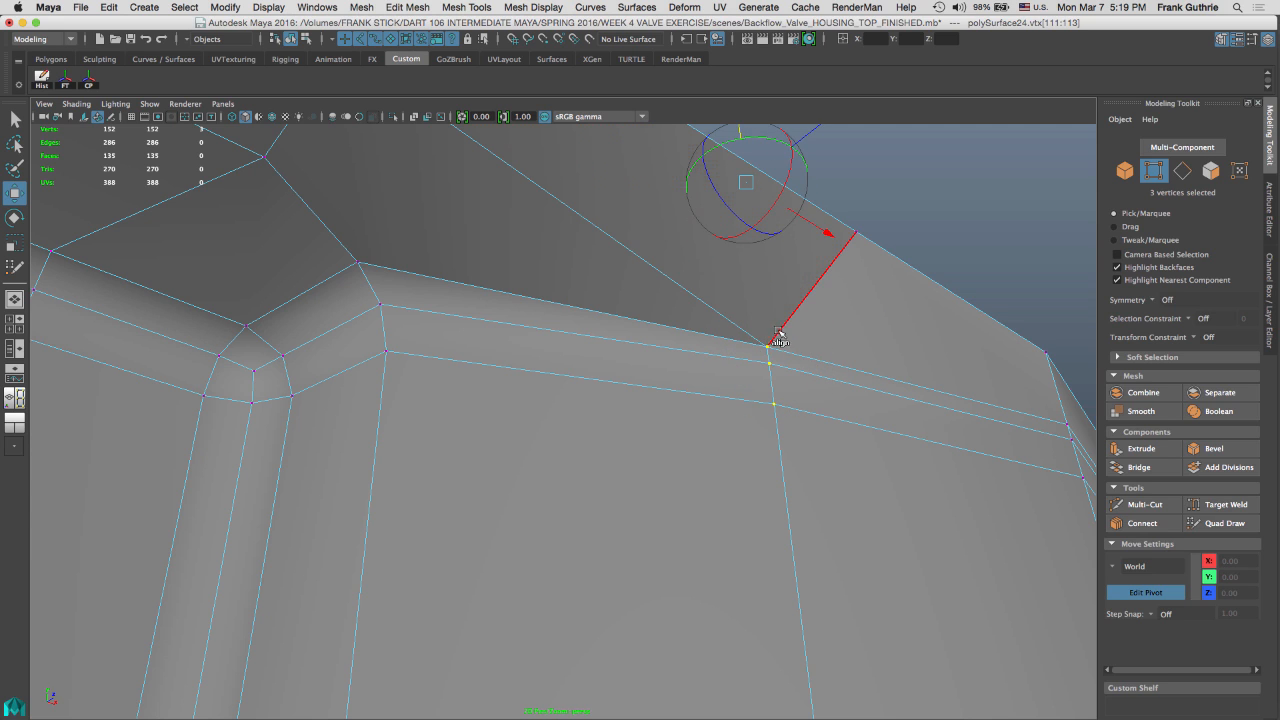
{"action": "left_click", "coordinate": [770, 352]}
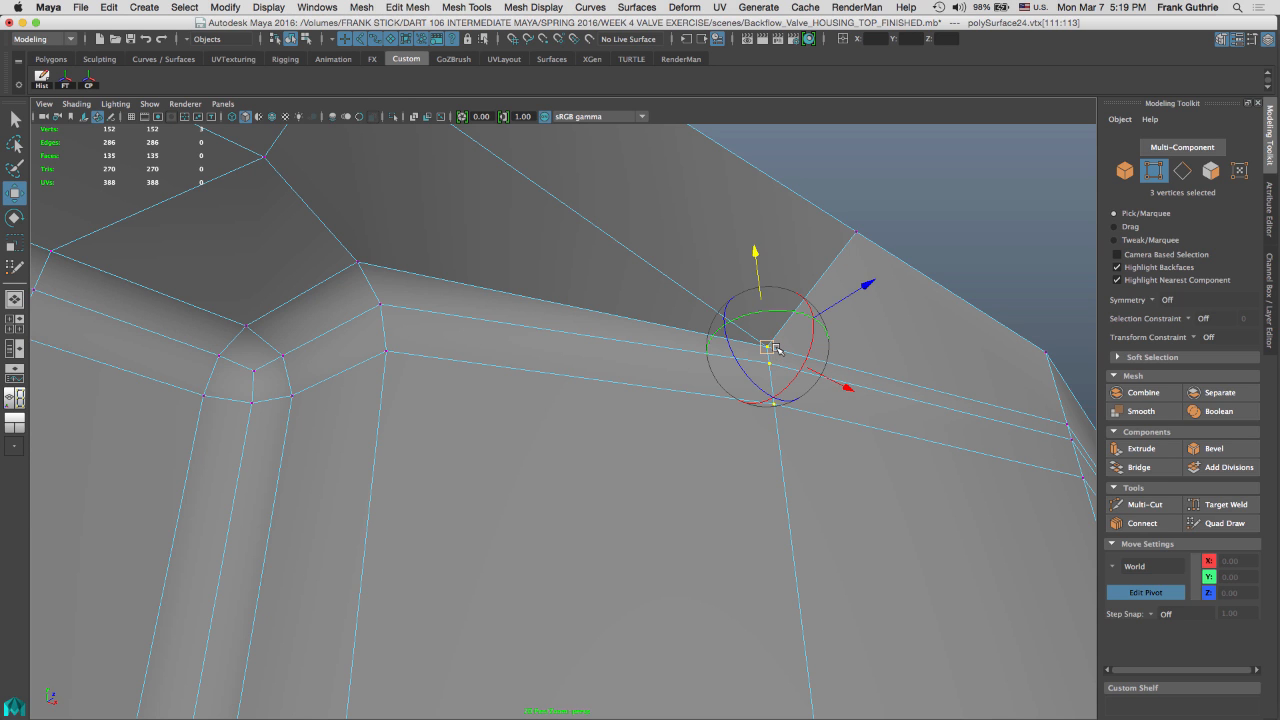
{"action": "key", "text": "d"}
Raise the three-vertex column along Y, snapping its top vertex to the height of the neighbouring vertex at the flange corner
{"action": "left_click_drag", "start_coordinate": [755, 253], "coordinate": [752, 220]}
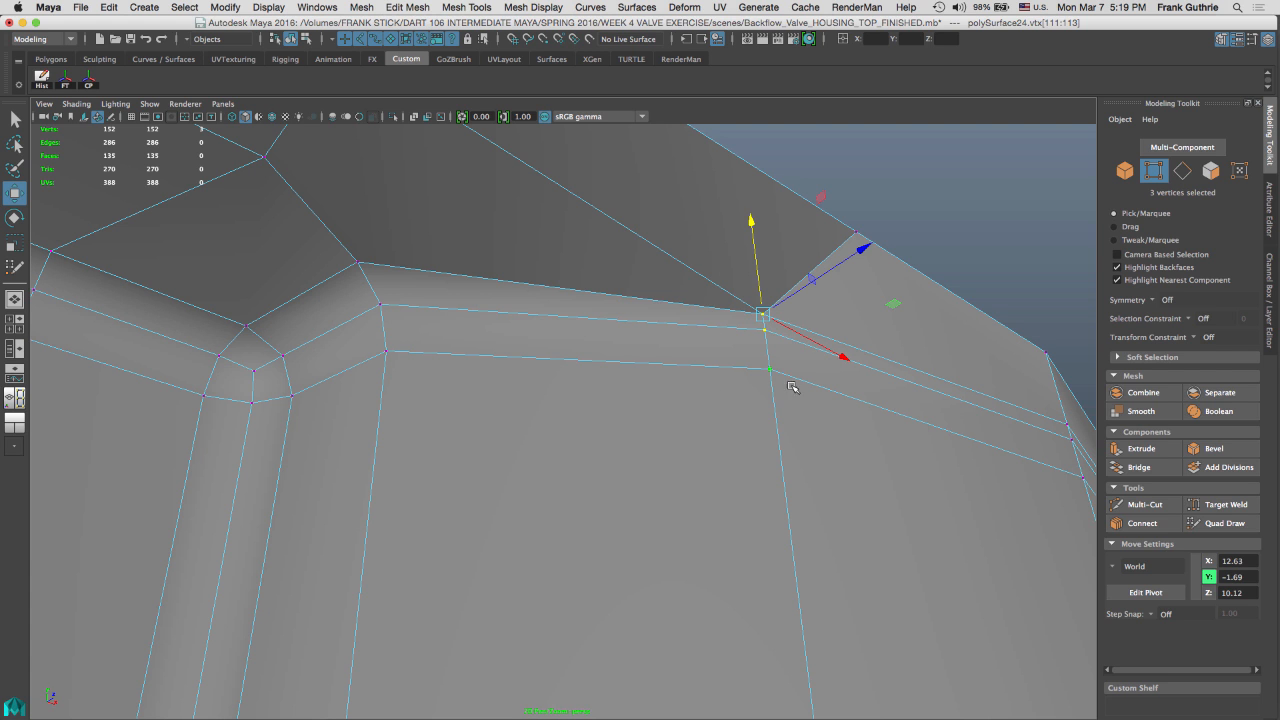
{"action": "key", "text": "v"}
{"action": "middle_click_drag", "start_coordinate": [358, 266], "coordinate": [363, 262]}
Place the custom pivot of the three selected vertices at the dome rim's opposite end exactly on the topmost one
{"action": "left_click_drag", "start_coordinate": [734, 387], "coordinate": [708, 350], "text": "alt"}
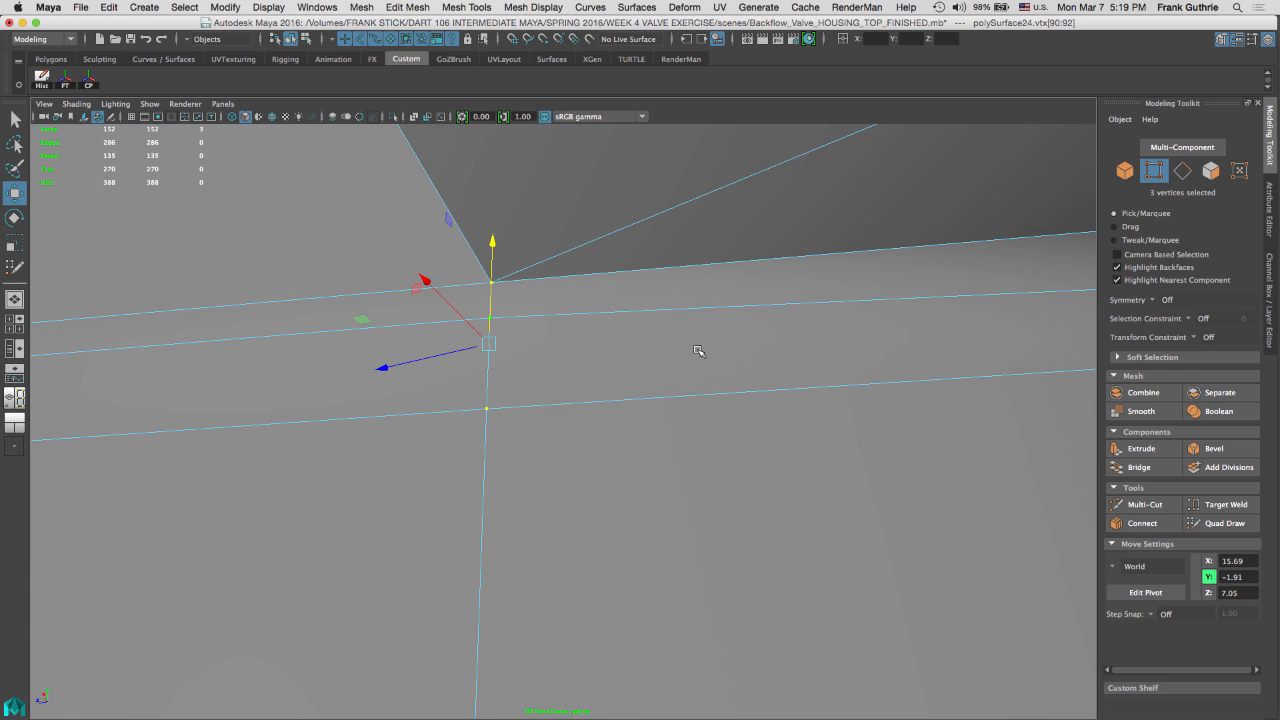
{"action": "key", "text": "d"}
{"action": "left_click_drag", "start_coordinate": [493, 247], "coordinate": [512, 68]}
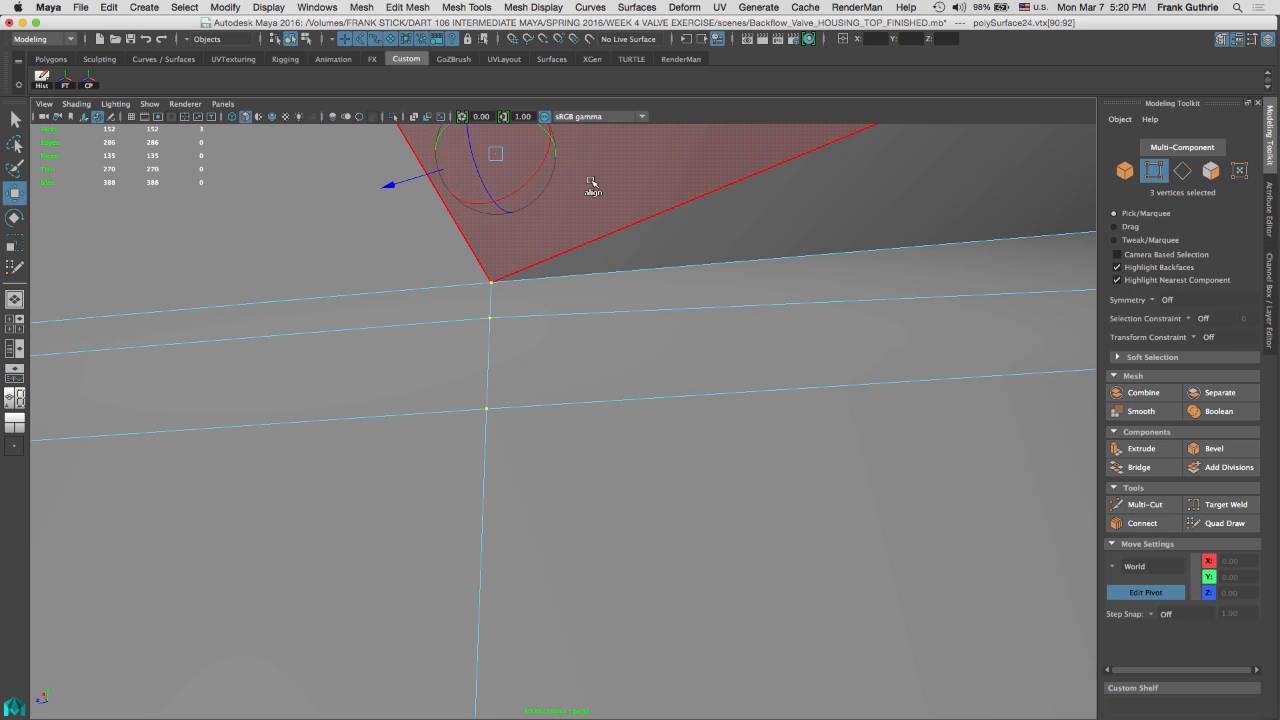
{"action": "left_click", "coordinate": [492, 283]}
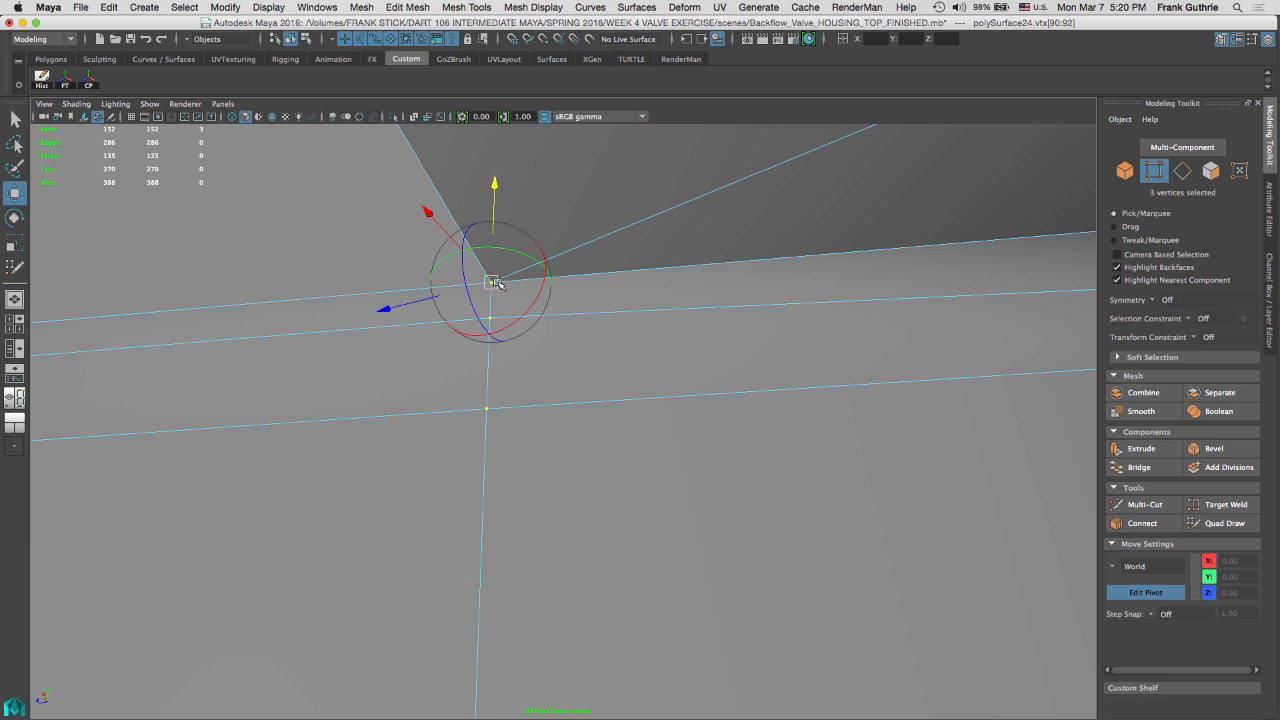
{"action": "key", "text": "d"}
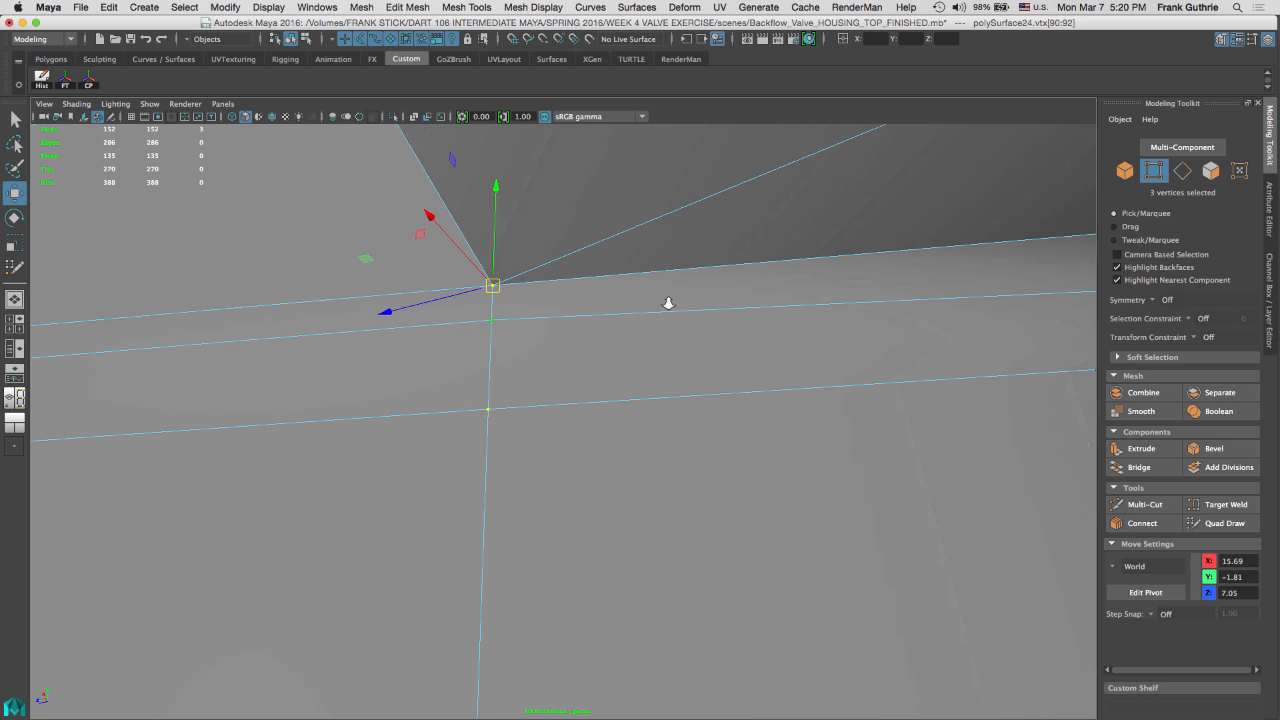
Raise this second three-vertex column along Y, snapping its top vertex to the height of the neighbouring vertex at the flange corner
{"action": "right_click_drag", "start_coordinate": [668, 303], "coordinate": [456, 280], "text": "alt"}
{"action": "left_click_drag", "start_coordinate": [536, 265], "coordinate": [537, 221]}
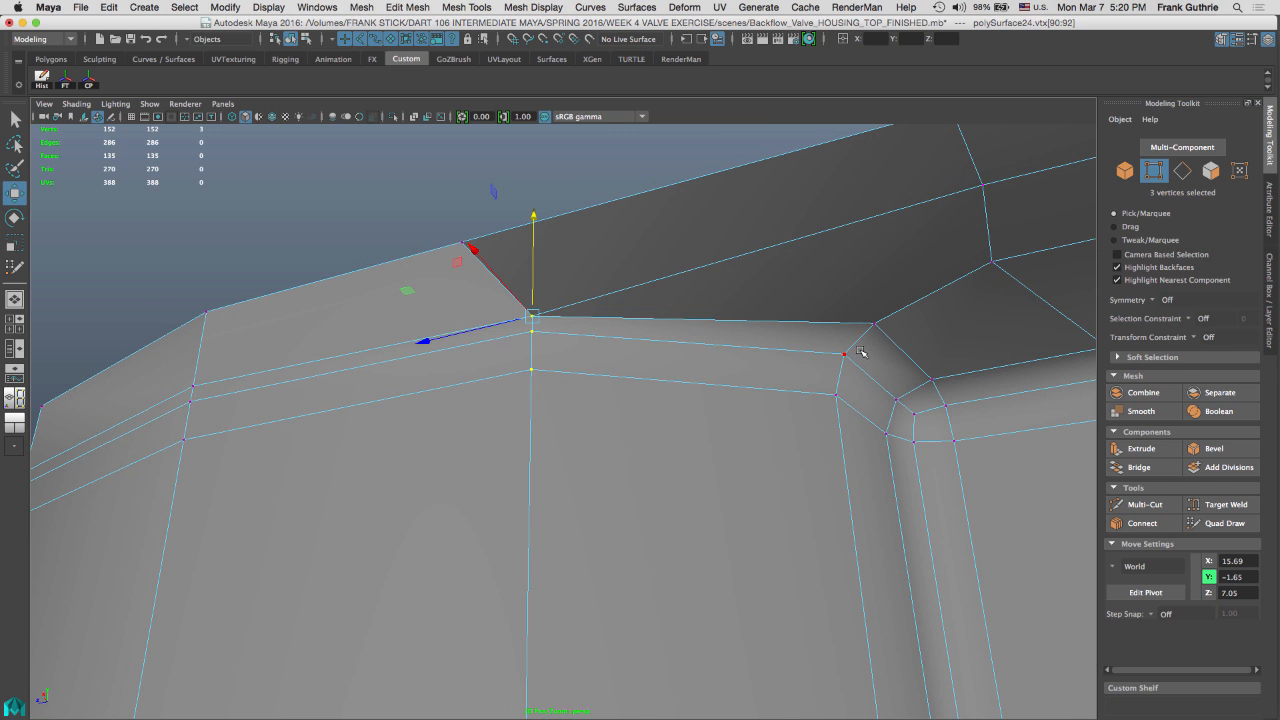
{"action": "middle_click_drag", "start_coordinate": [860, 345], "coordinate": [868, 326]}
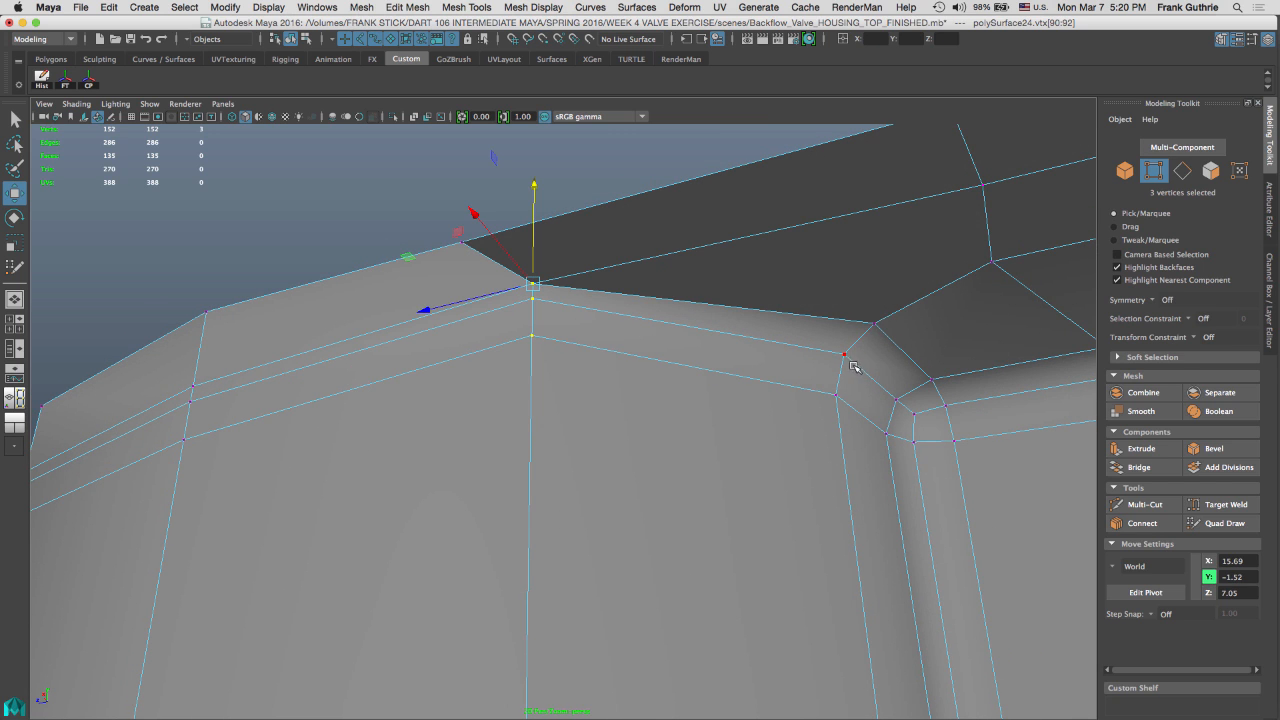
Examine the levelled dome rim in smoothed display with the section deselected in object mode, from both sides and edge-on
{"action": "key", "text": "3"}
{"action": "right_click_drag", "start_coordinate": [836, 396], "coordinate": [466, 346], "text": "alt"}
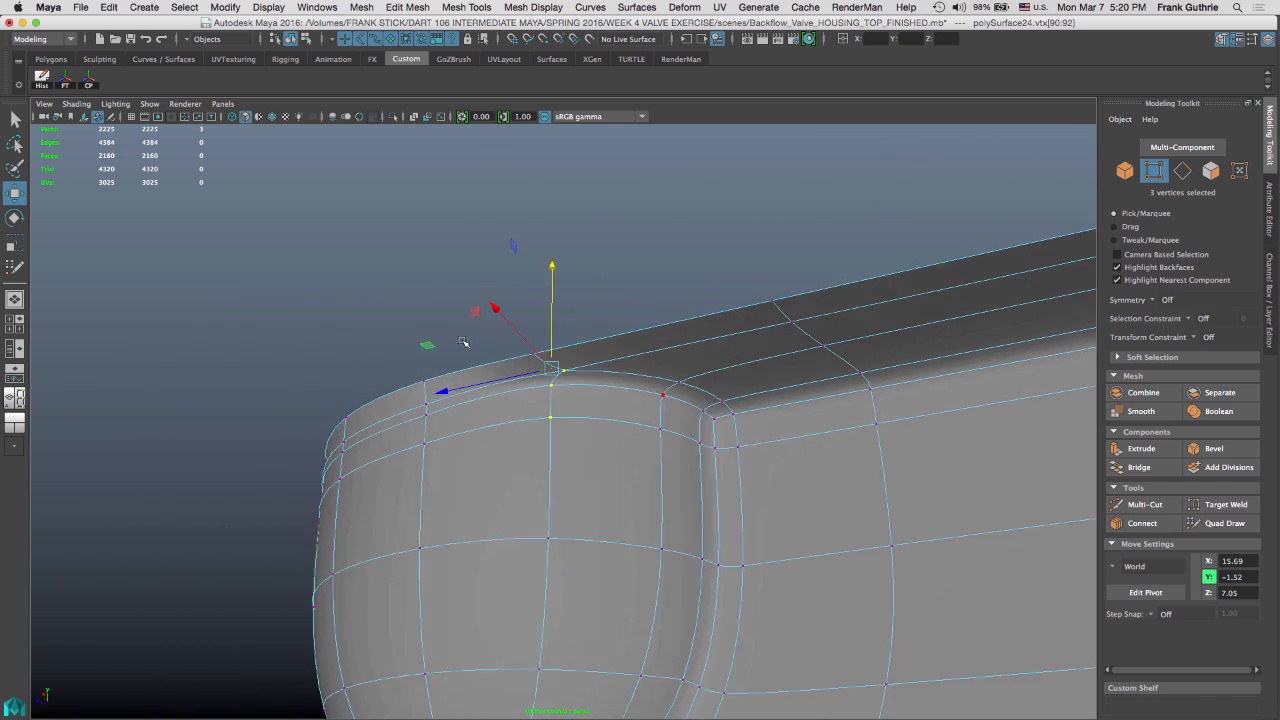
{"action": "left_click_drag", "start_coordinate": [466, 346], "coordinate": [688, 443], "text": "alt"}
{"action": "right_click_drag", "start_coordinate": [689, 443], "coordinate": [762, 306]}
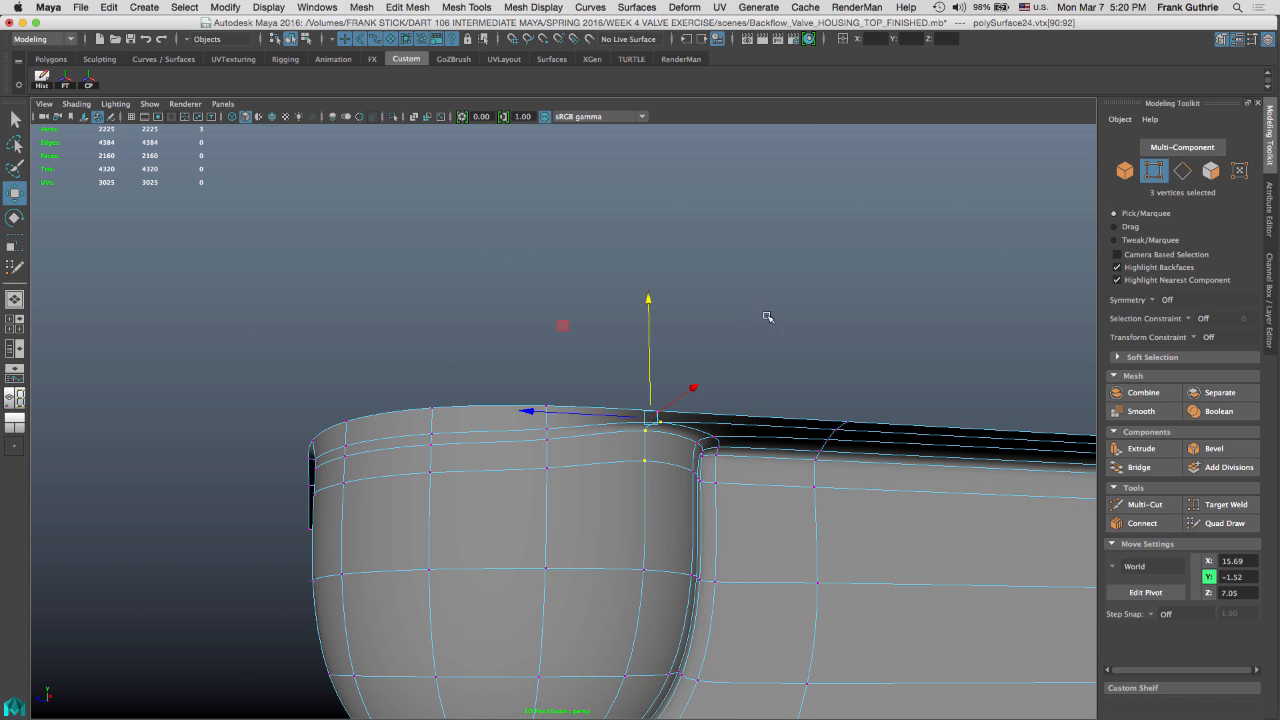
{"action": "left_click_drag", "start_coordinate": [766, 317], "coordinate": [822, 357], "text": "alt"}
{"action": "left_click", "coordinate": [677, 336]}
{"action": "left_click_drag", "start_coordinate": [677, 336], "coordinate": [522, 322], "text": "alt"}
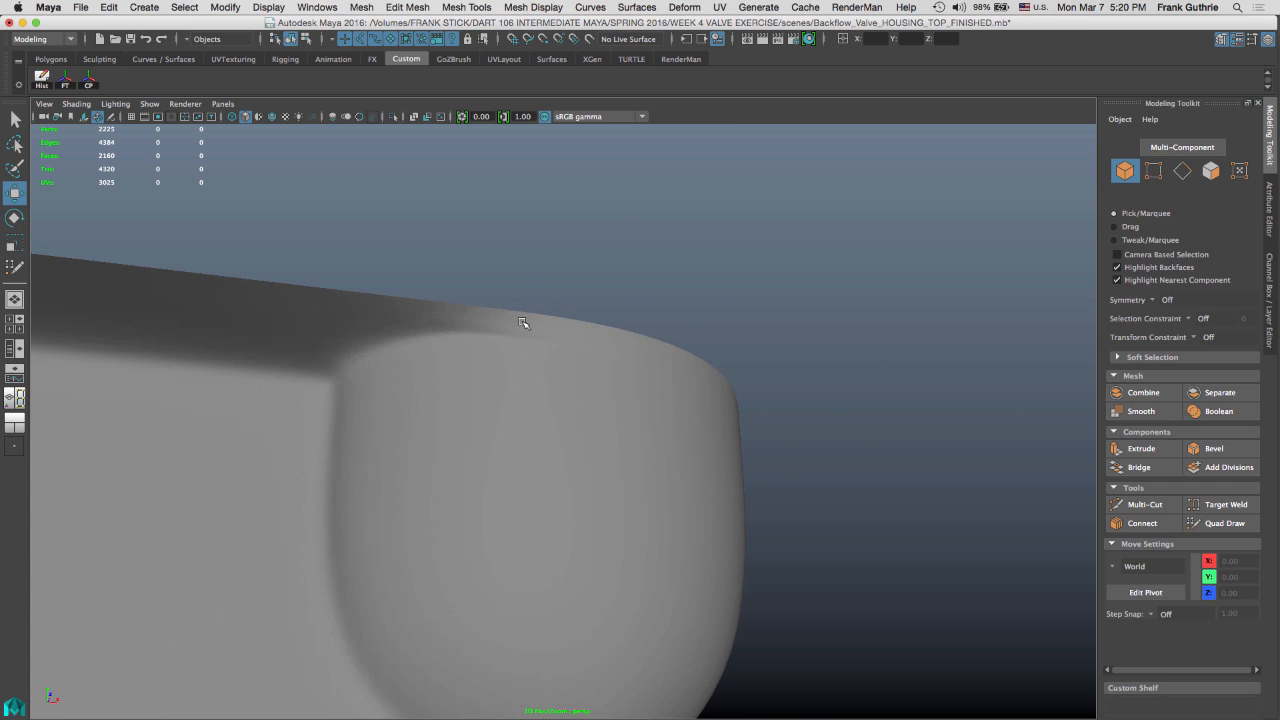
{"action": "left_click_drag", "start_coordinate": [616, 376], "coordinate": [558, 368], "text": "alt"}
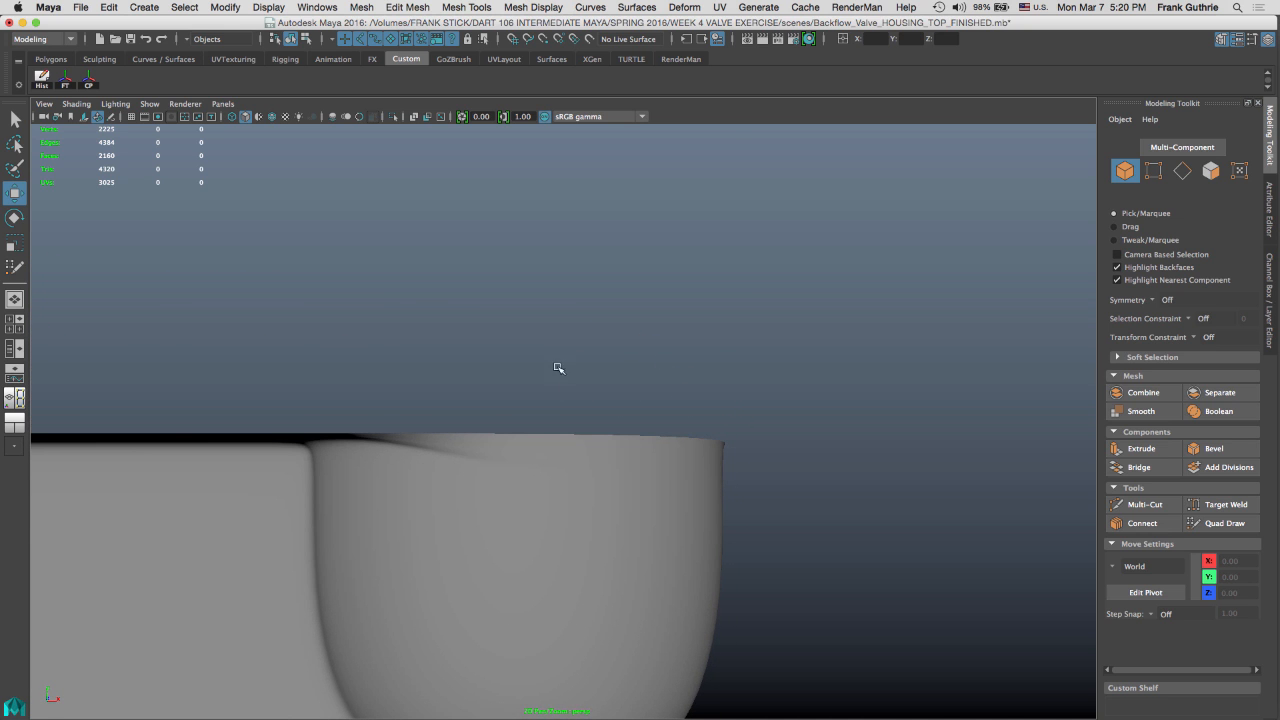
{"action": "left_click_drag", "start_coordinate": [583, 320], "coordinate": [691, 323], "text": "alt"}
Select the smoothed section and compare its rim with the blue valve reference photo in Photoshop, returning to Maya
{"action": "left_click", "coordinate": [647, 400]}
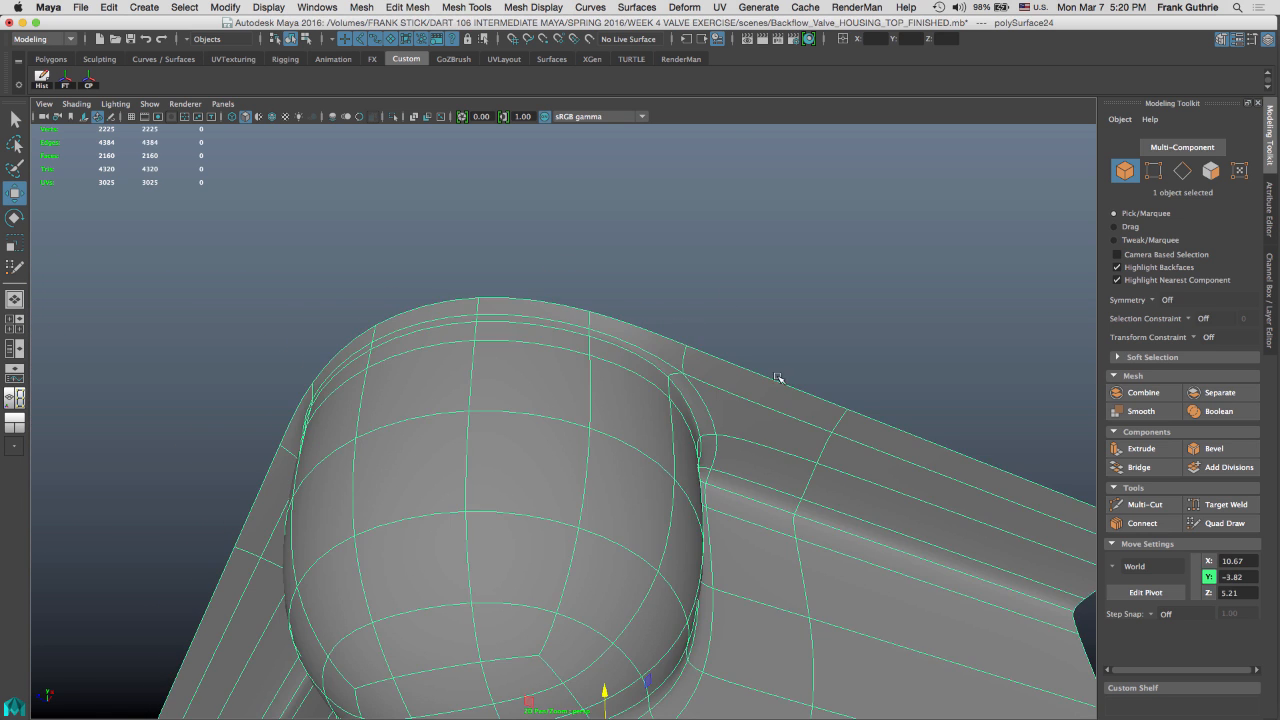
{"action": "left_click_drag", "start_coordinate": [777, 374], "coordinate": [621, 371], "text": "alt"}
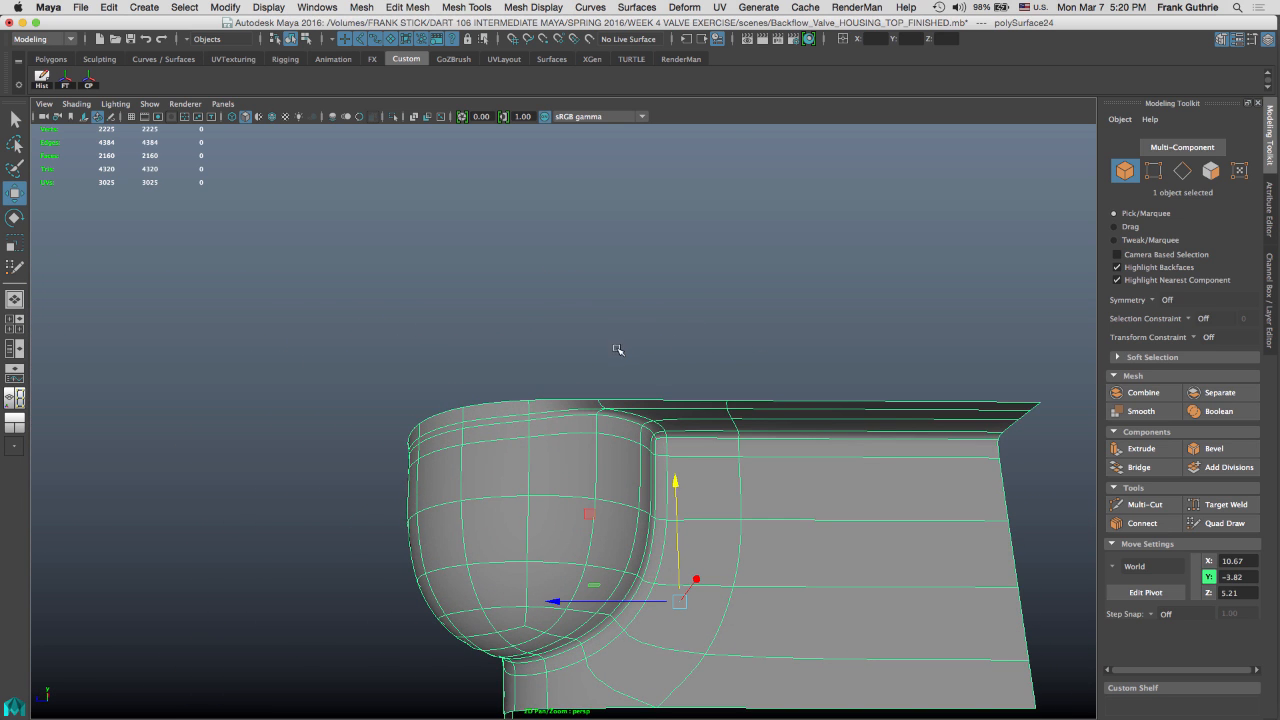
{"action": "key", "text": "super+Tab"}
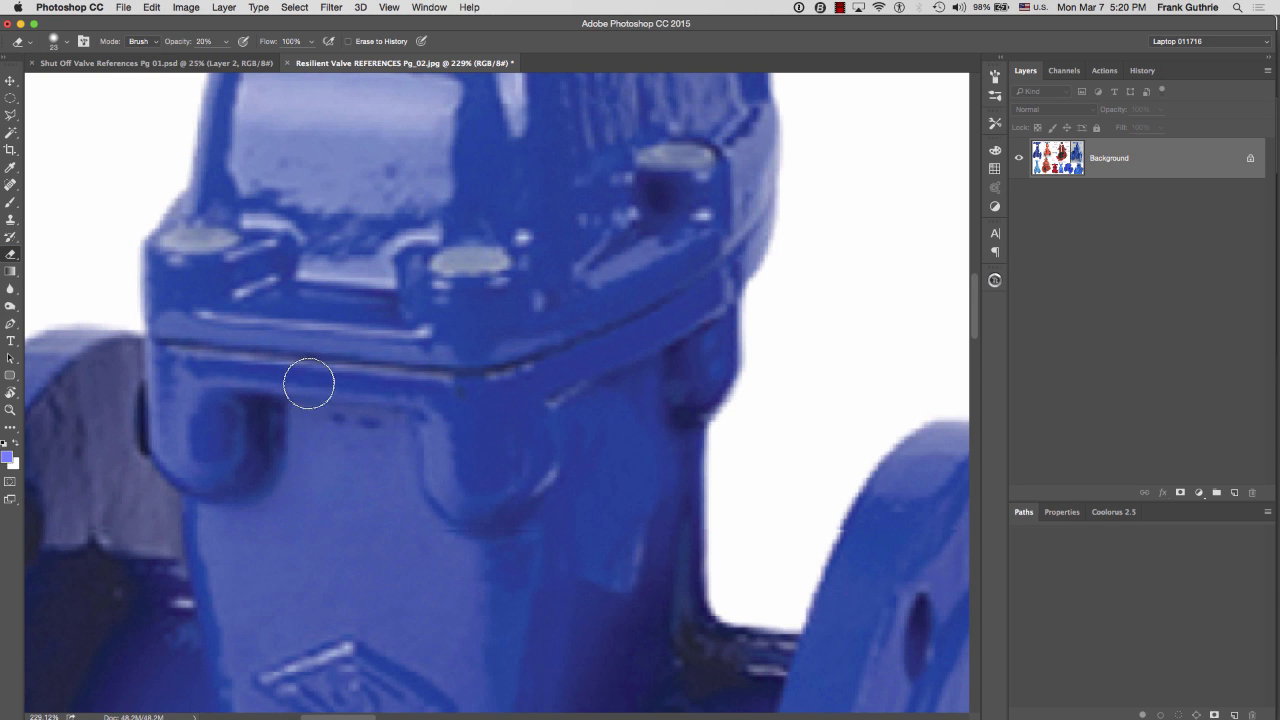
{"action": "key", "text": "super+Tab"}
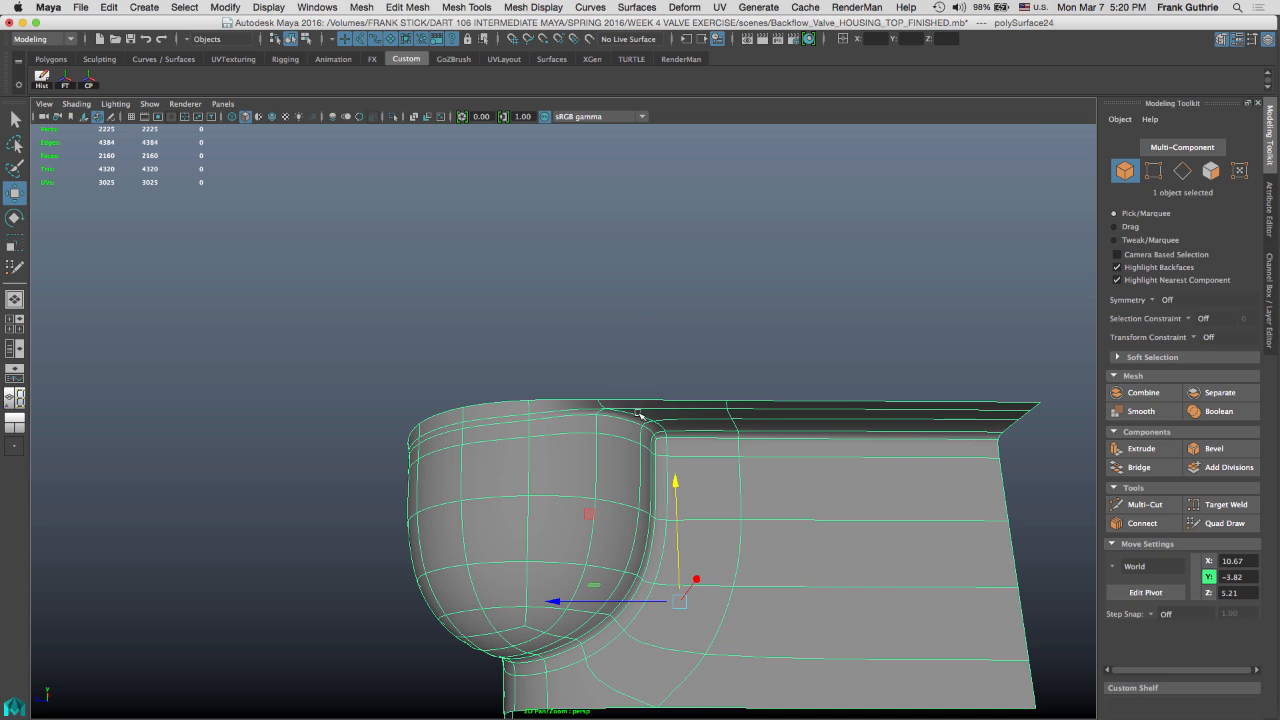
Select all nine outer border edges along the flange's top in edge mode, and return the section to unsmoothed display
{"action": "left_click_drag", "start_coordinate": [638, 412], "coordinate": [660, 395], "text": "alt"}
{"action": "right_click_drag", "start_coordinate": [665, 390], "coordinate": [664, 288]}
{"action": "key", "text": "q"}
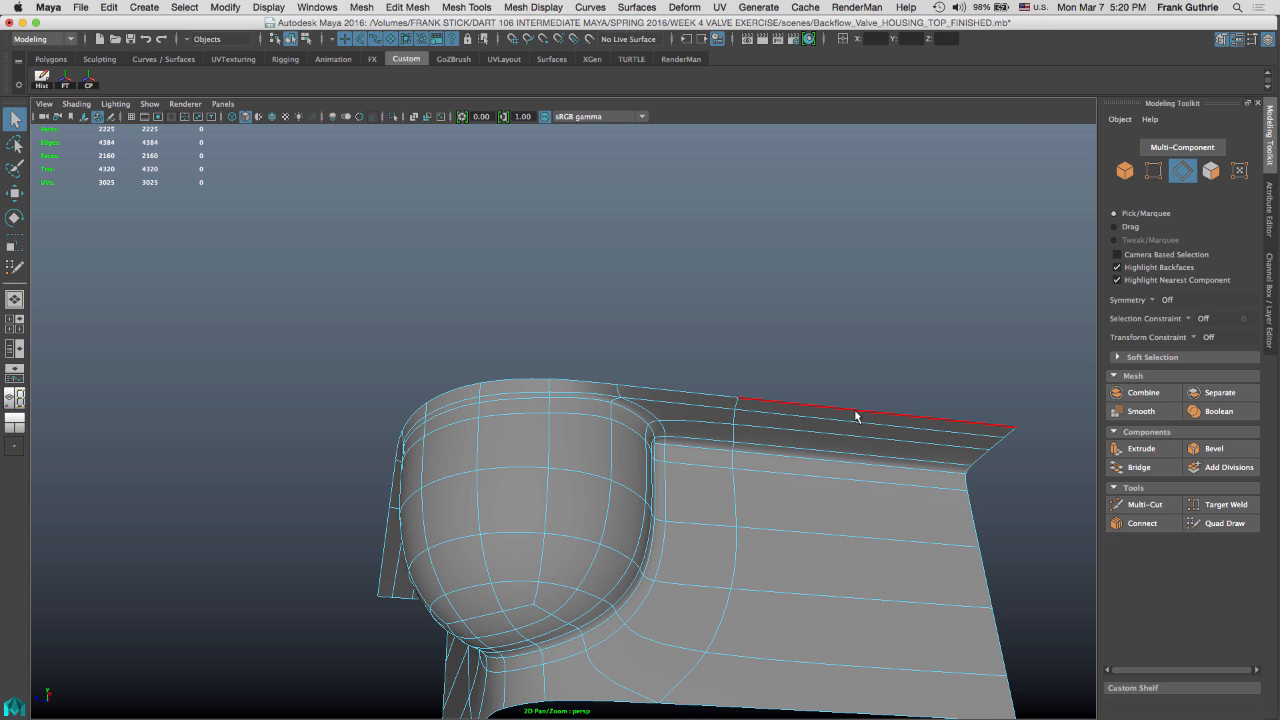
{"action": "left_click", "coordinate": [855, 414]}
{"action": "left_click_drag", "start_coordinate": [744, 383], "coordinate": [622, 345], "text": "alt"}
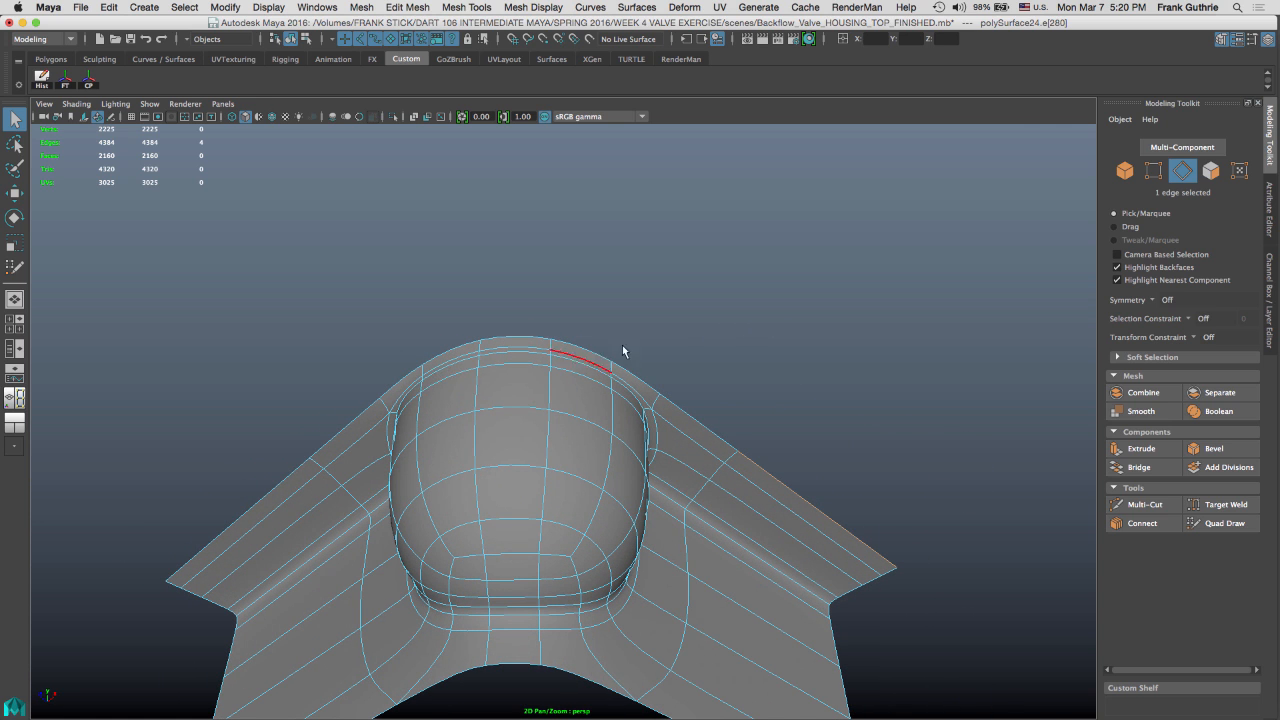
{"action": "double_click", "coordinate": [284, 476]}
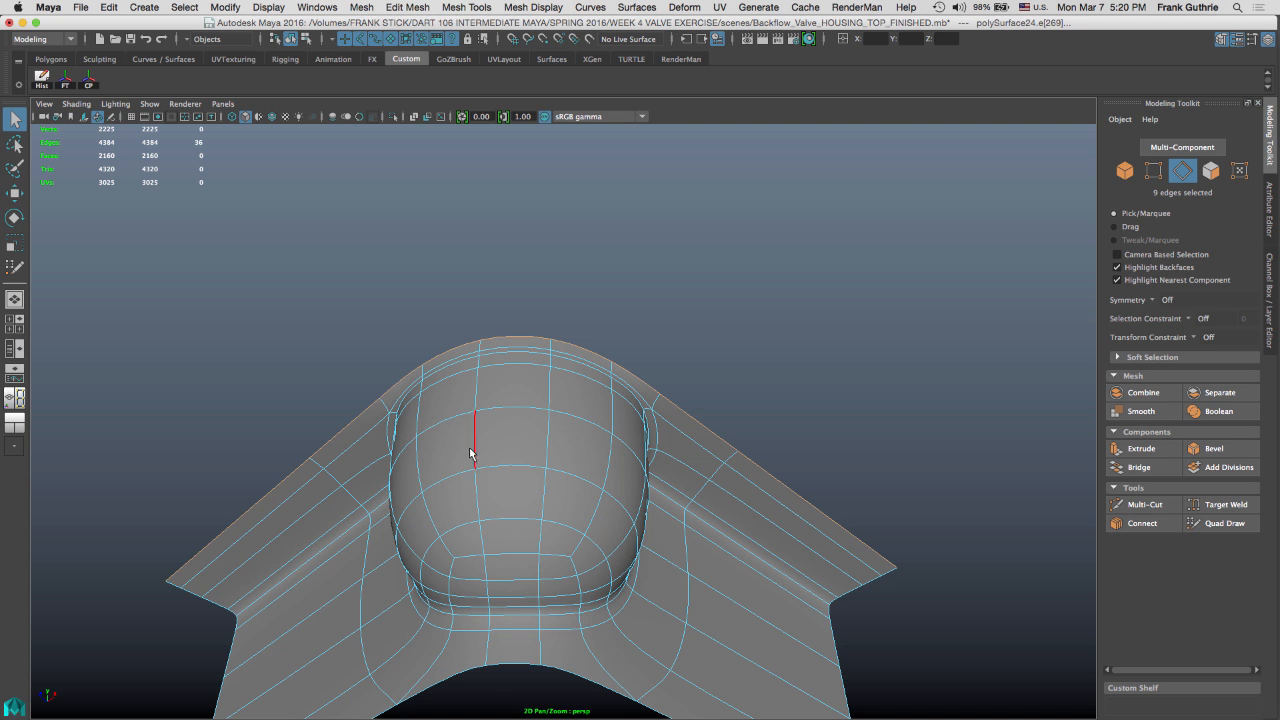
{"action": "left_click_drag", "start_coordinate": [474, 437], "coordinate": [631, 451], "text": "alt"}
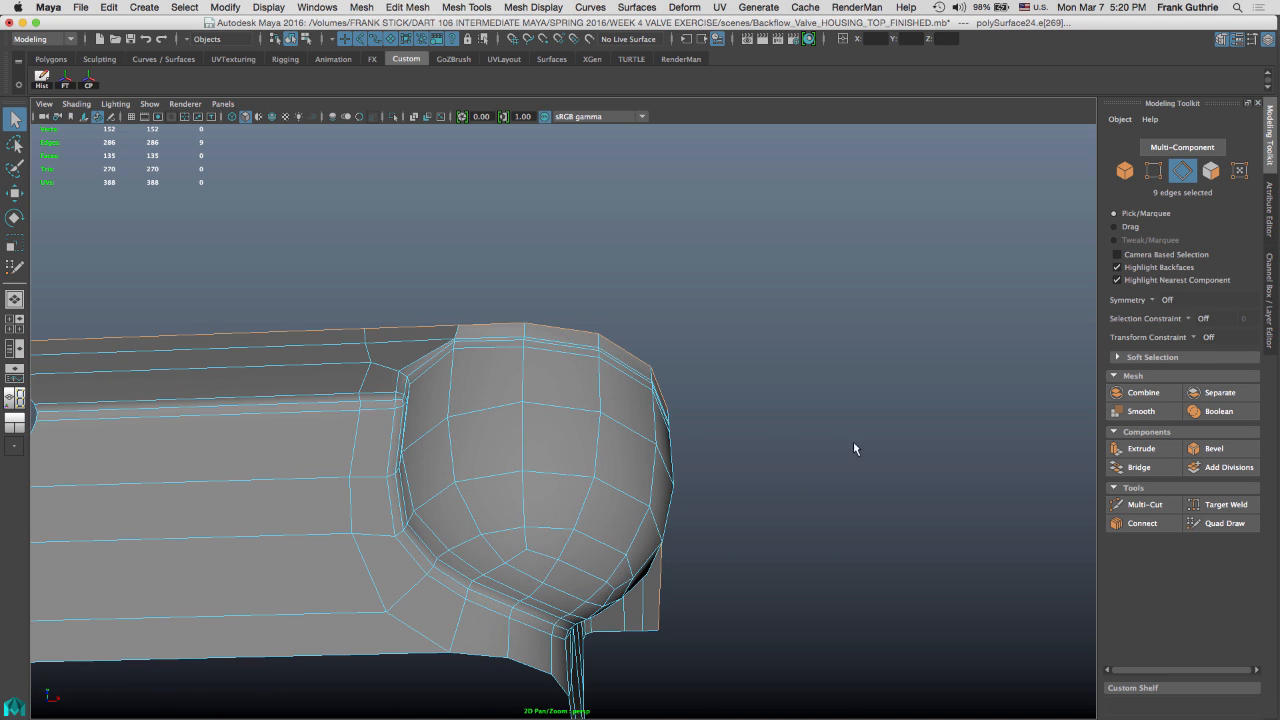
{"action": "left_click_drag", "start_coordinate": [853, 448], "coordinate": [795, 431], "text": "alt"}
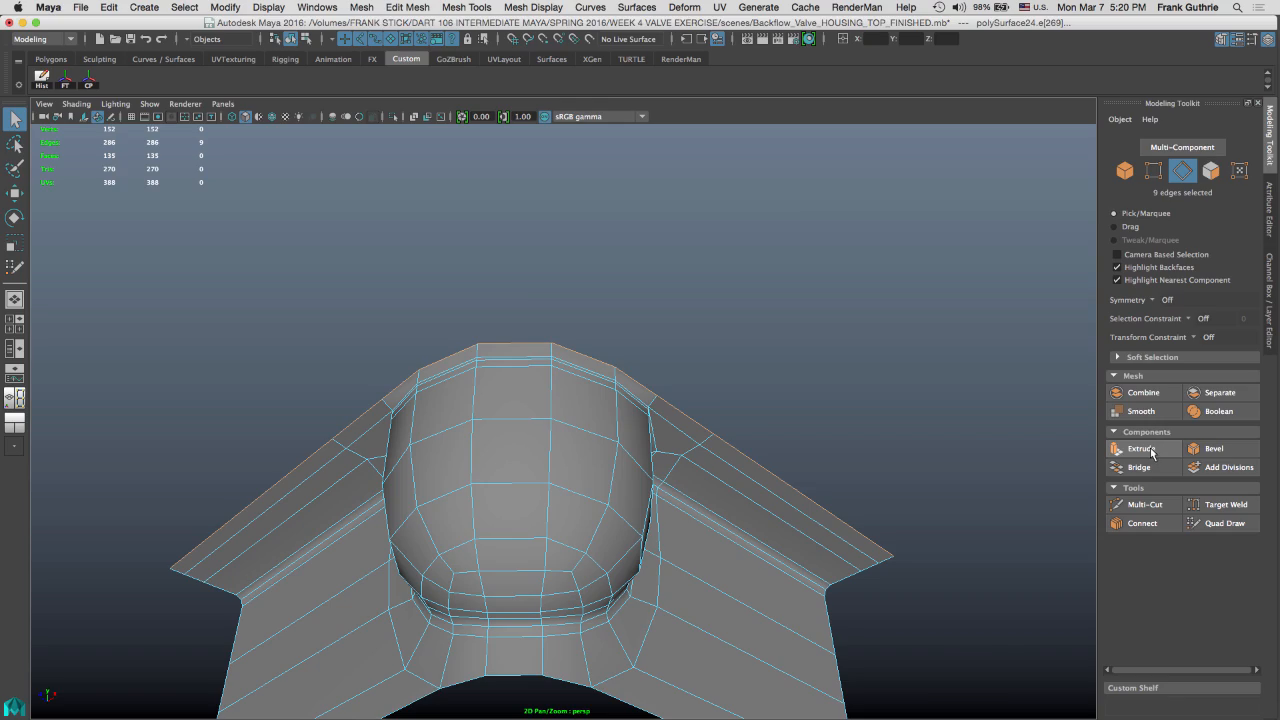
Extrude the nine border edges straight up along Y to start a vertical flange wall
{"action": "left_click", "coordinate": [1141, 449]}
{"action": "left_click_drag", "start_coordinate": [790, 350], "coordinate": [661, 322], "text": "alt"}
{"action": "left_click_drag", "start_coordinate": [578, 267], "coordinate": [384, 298], "text": "alt"}
{"action": "key", "text": "w"}
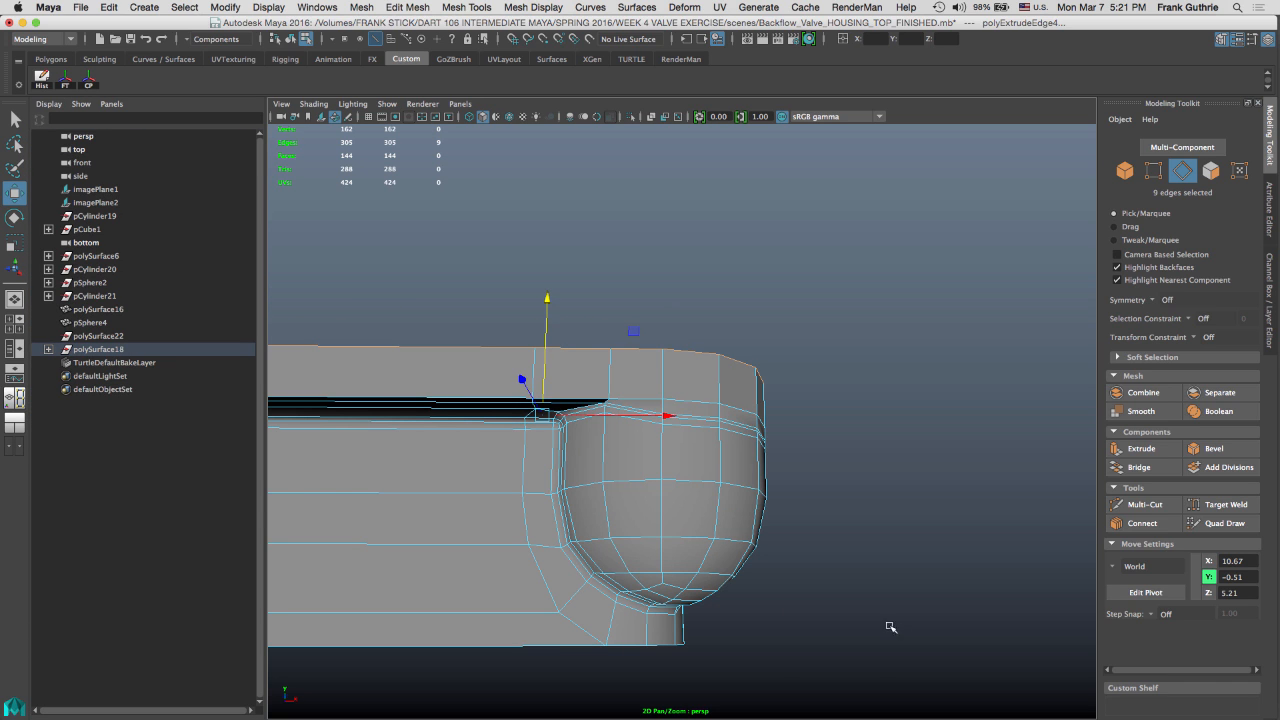
Fill the workspace with the side view, without the Outliner, and show the IMAGE_PLANES layer behind the section
{"action": "key", "text": "space"}
{"action": "left_click_drag", "start_coordinate": [743, 457], "coordinate": [806, 449]}
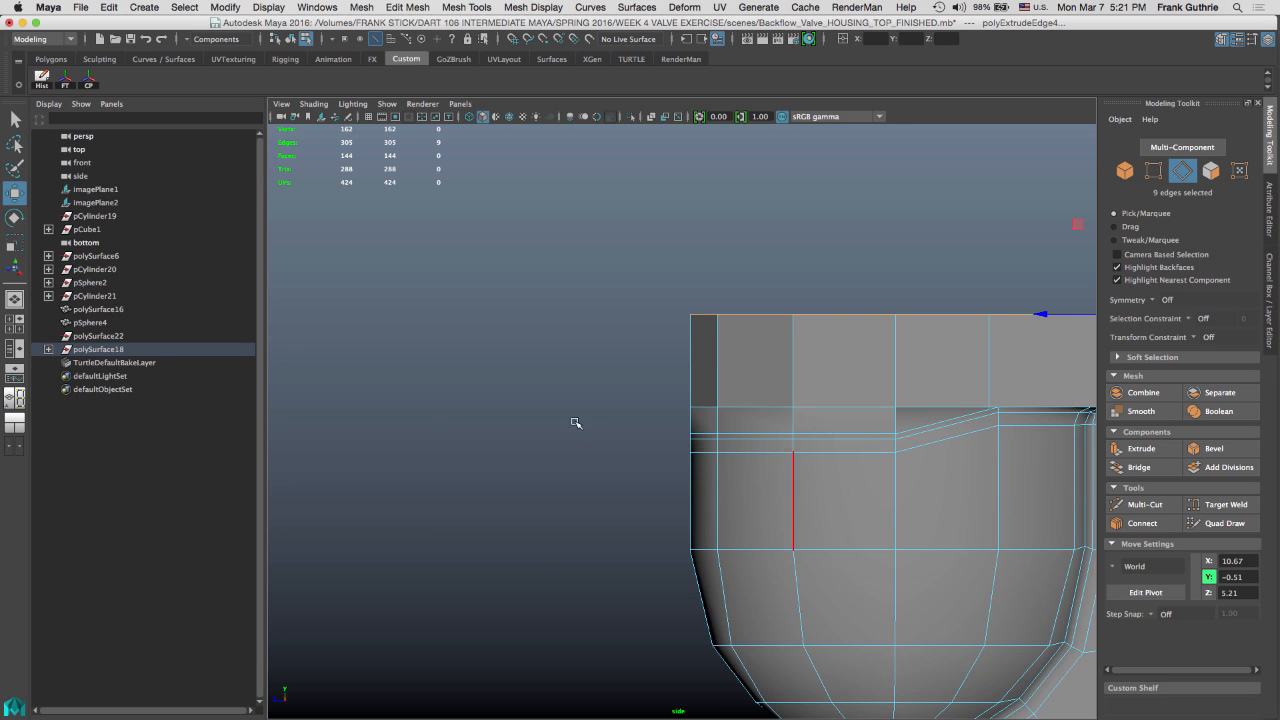
{"action": "left_click", "coordinate": [15, 323]}
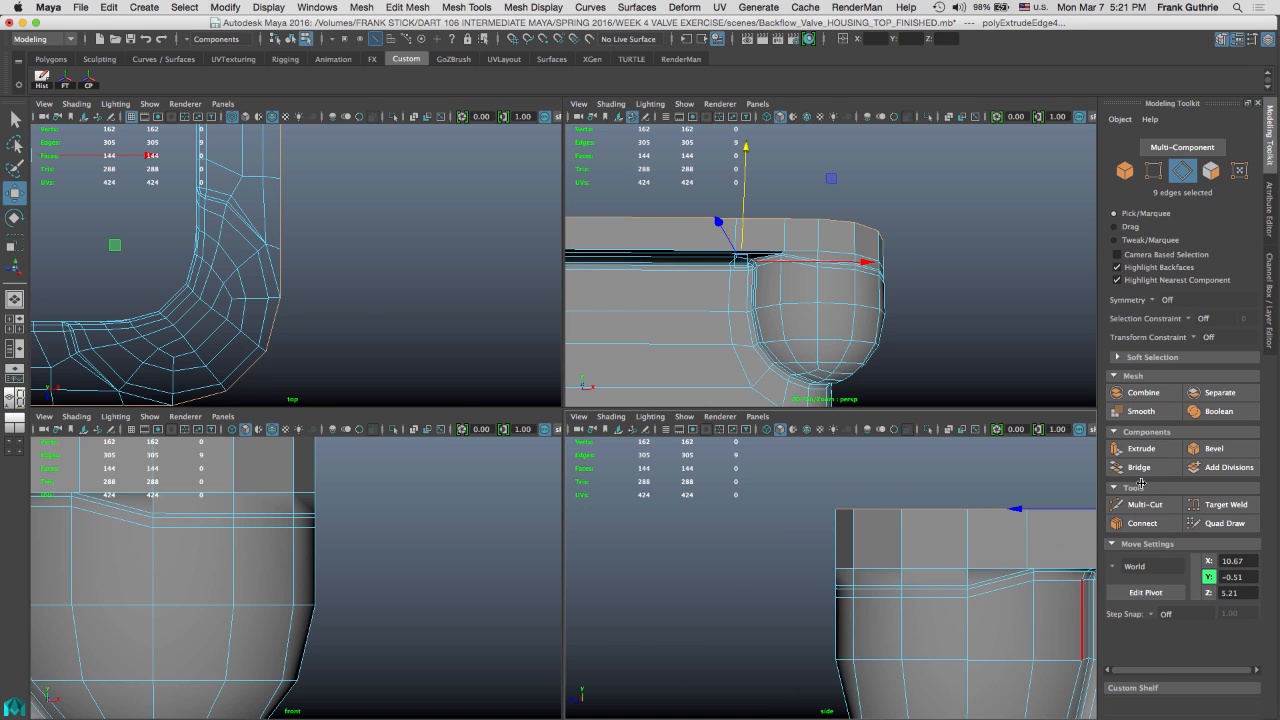
{"action": "key", "text": "space"}
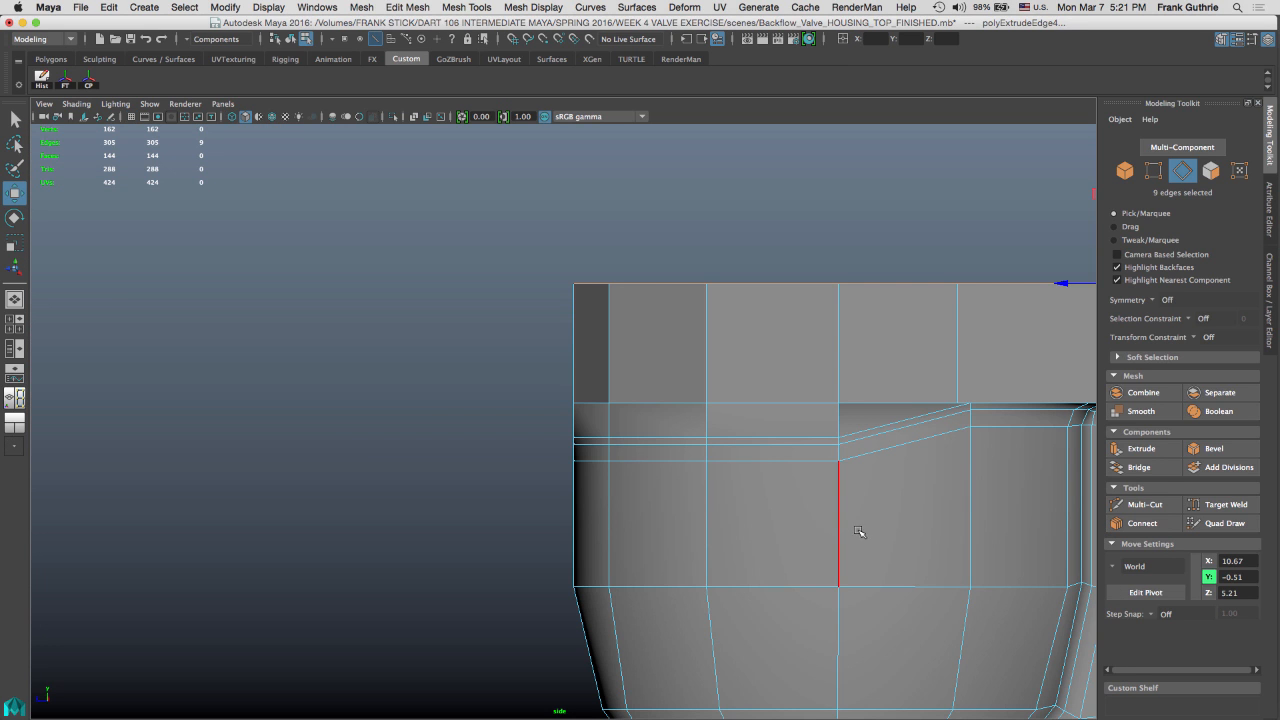
{"action": "left_click", "coordinate": [1268, 320]}
{"action": "left_click", "coordinate": [1130, 653]}
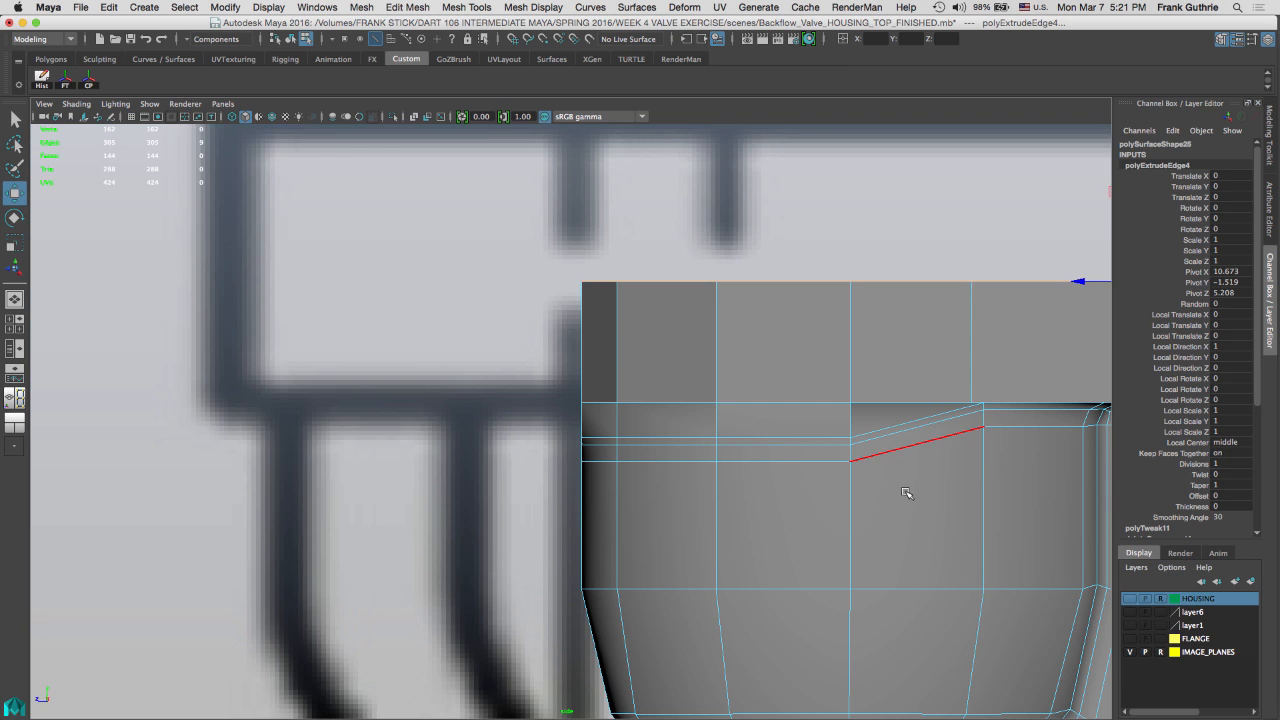
Raise the extruded edges along Y to the blueprint's horizontal flange line just above them
{"action": "middle_click_drag", "start_coordinate": [808, 400], "coordinate": [613, 500], "text": "alt"}
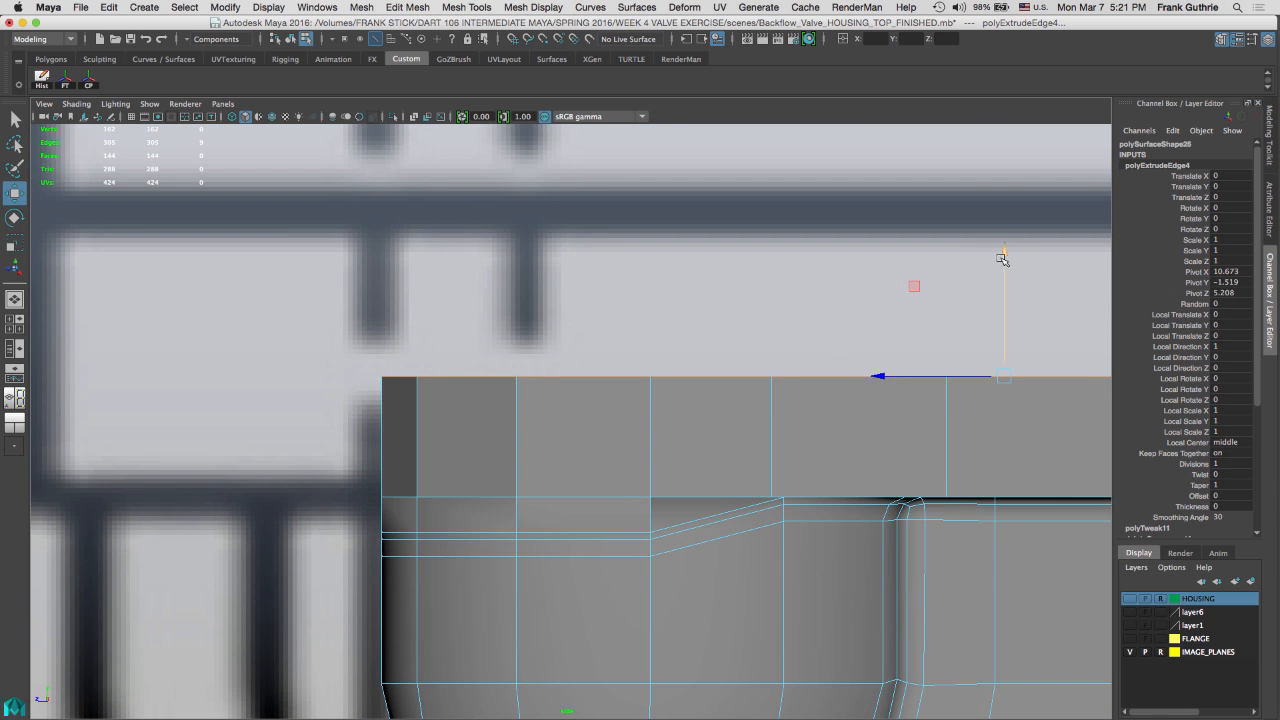
{"action": "left_click_drag", "start_coordinate": [1005, 252], "coordinate": [1000, 188]}
{"action": "scroll", "coordinate": [805, 266], "scroll_direction": "down", "scroll_amount": 5}
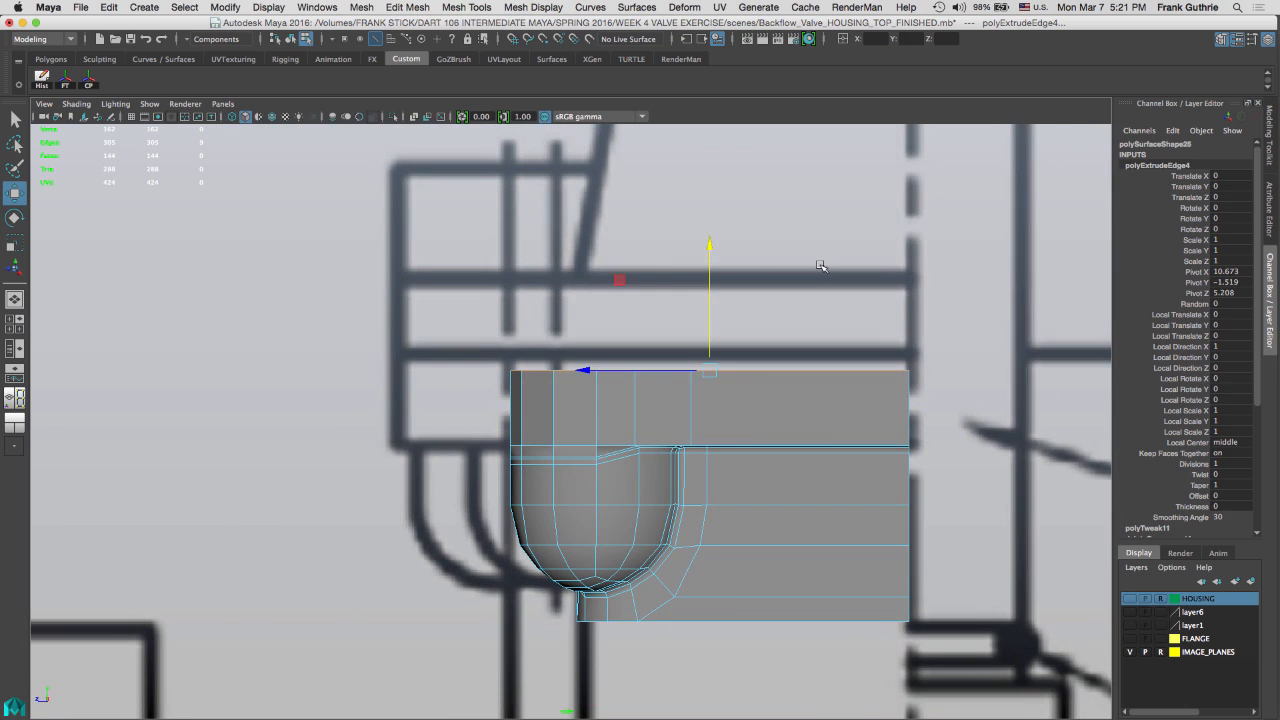
{"action": "left_click_drag", "start_coordinate": [713, 246], "coordinate": [718, 224]}
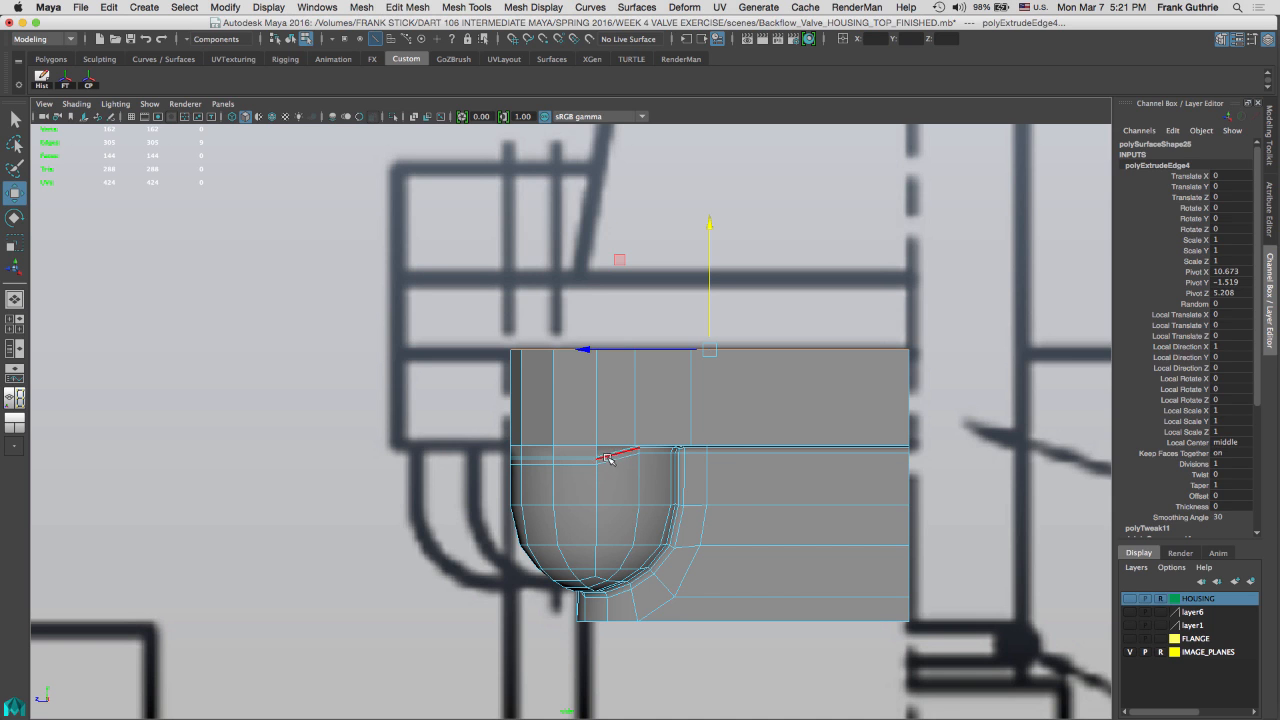
Check the extruded flange wall in smoothed display in the side and perspective views, and return the section to unsmoothed display
{"action": "key", "text": "3"}
{"action": "right_click_drag", "start_coordinate": [757, 322], "coordinate": [812, 301]}
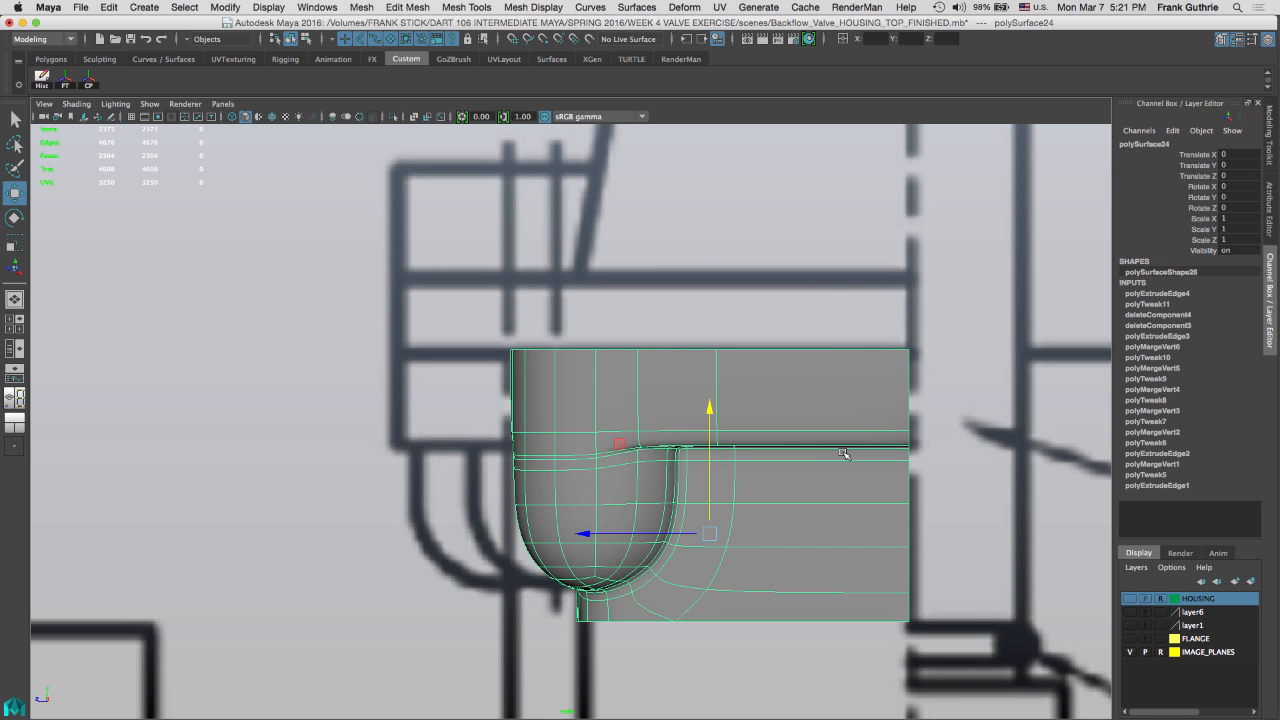
{"action": "left_click", "coordinate": [421, 399]}
{"action": "key", "text": "space"}
{"action": "key", "text": "space"}
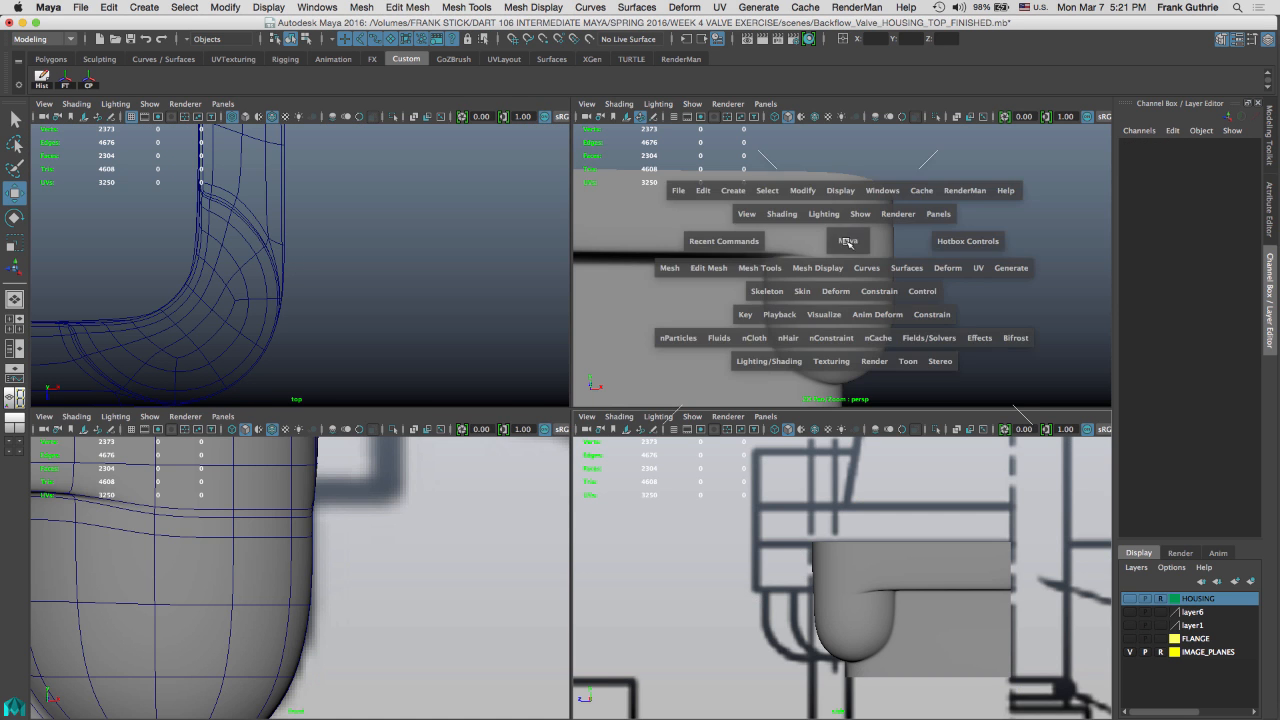
{"action": "left_click_drag", "start_coordinate": [864, 359], "coordinate": [696, 348], "text": "alt"}
{"action": "left_click_drag", "start_coordinate": [728, 258], "coordinate": [587, 483]}
{"action": "left_click_drag", "start_coordinate": [620, 427], "coordinate": [689, 374], "text": "alt"}
{"action": "key", "text": "1"}
{"action": "scroll", "coordinate": [668, 372], "scroll_direction": "up", "scroll_amount": 5}
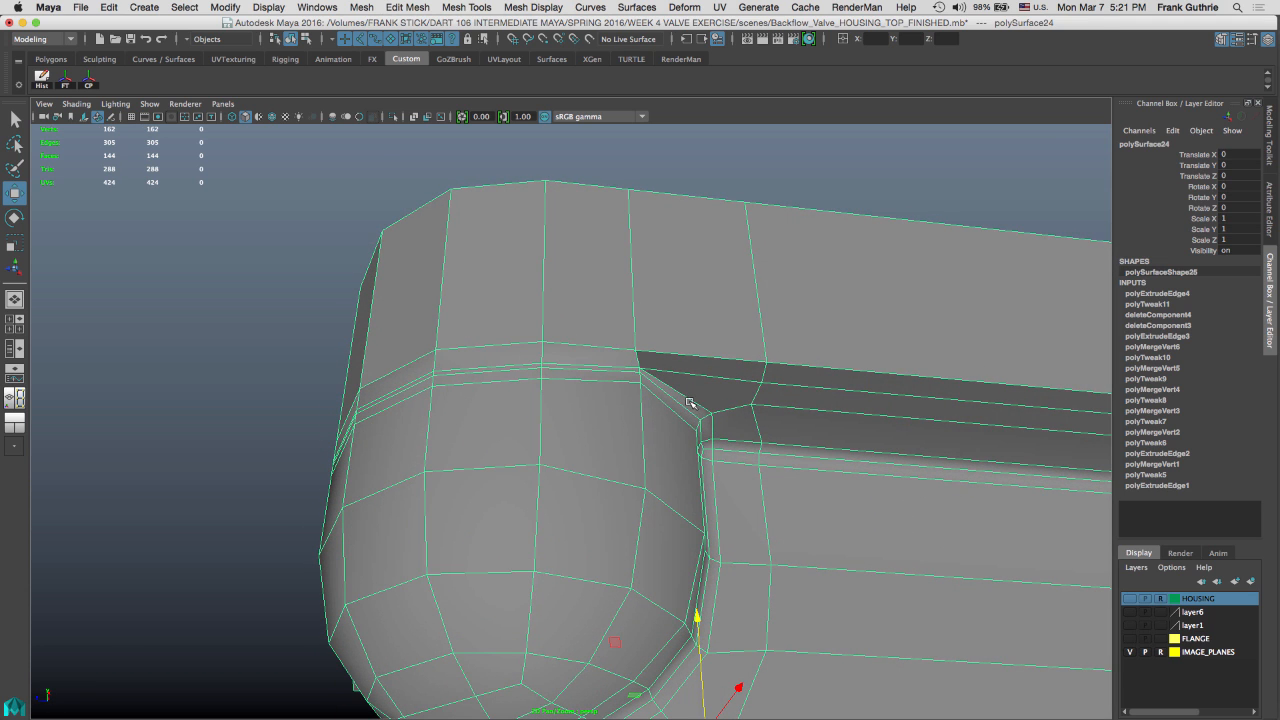
Compare the flange wall with the valve reference photo in Photoshop, and inspect the wall's lower fold from both sides in Maya
{"action": "key", "text": "super+Tab"}
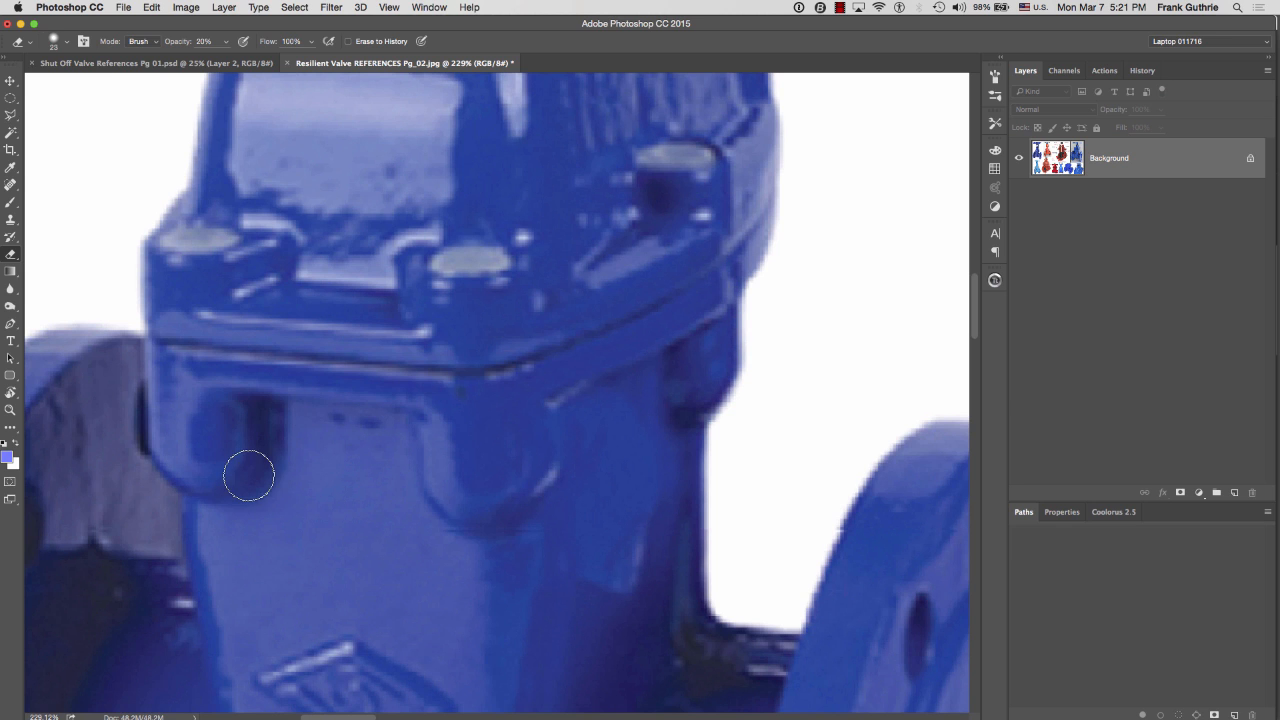
{"action": "key", "text": "super+Tab"}
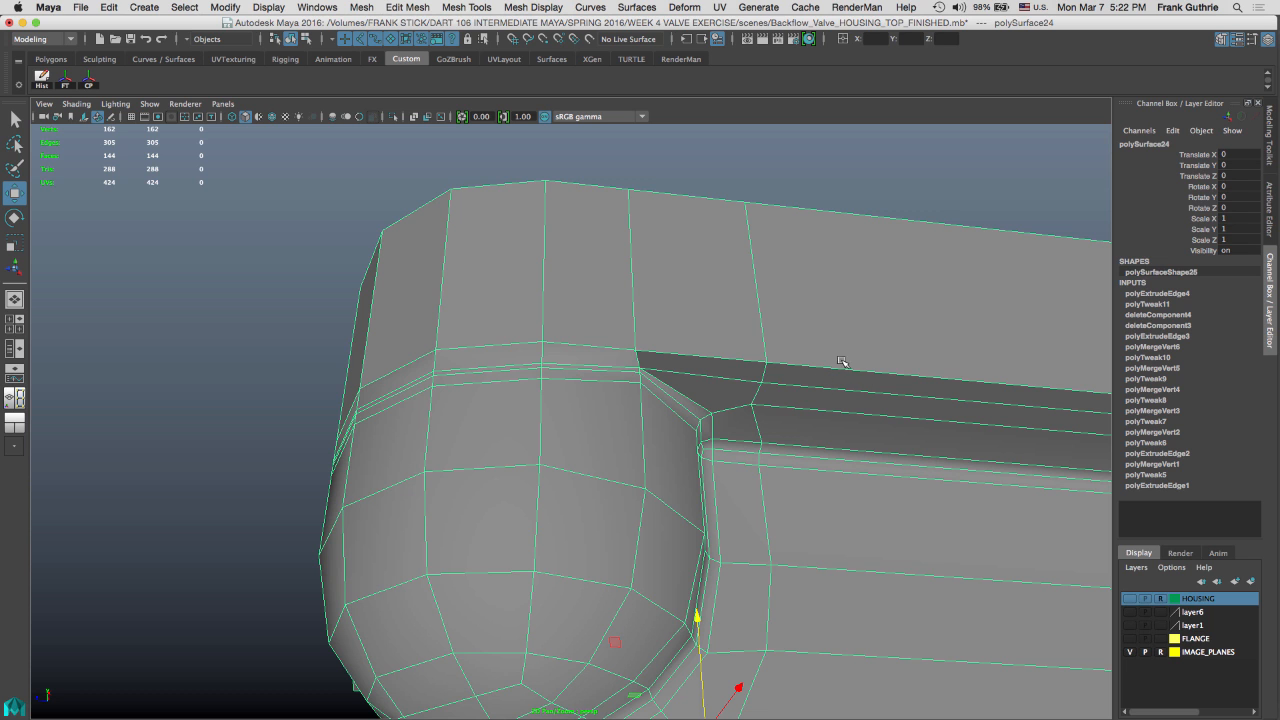
{"action": "left_click_drag", "start_coordinate": [831, 371], "coordinate": [554, 358], "text": "alt"}
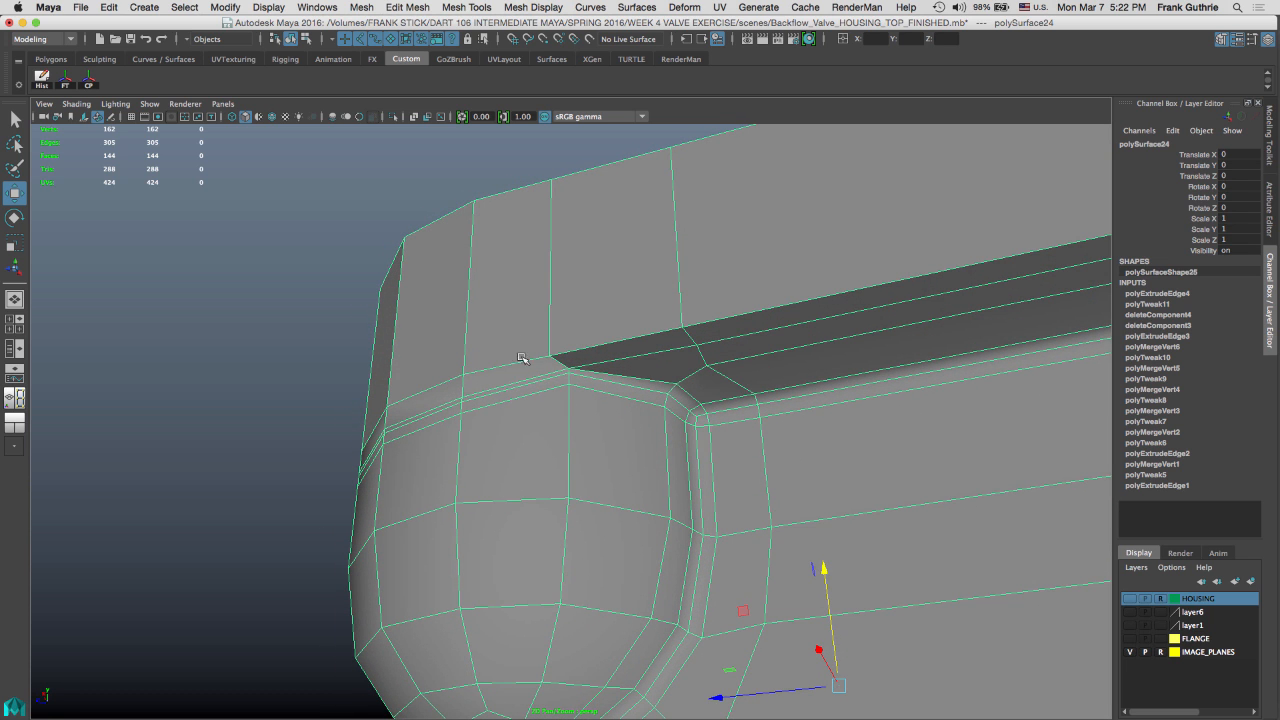
{"action": "left_click_drag", "start_coordinate": [535, 353], "coordinate": [849, 323], "text": "alt"}
Select the nine edges along the fold at the flange wall's base, across both arms and around the dome, and show the Modeling Toolkit
{"action": "right_click_drag", "start_coordinate": [849, 323], "coordinate": [849, 288]}
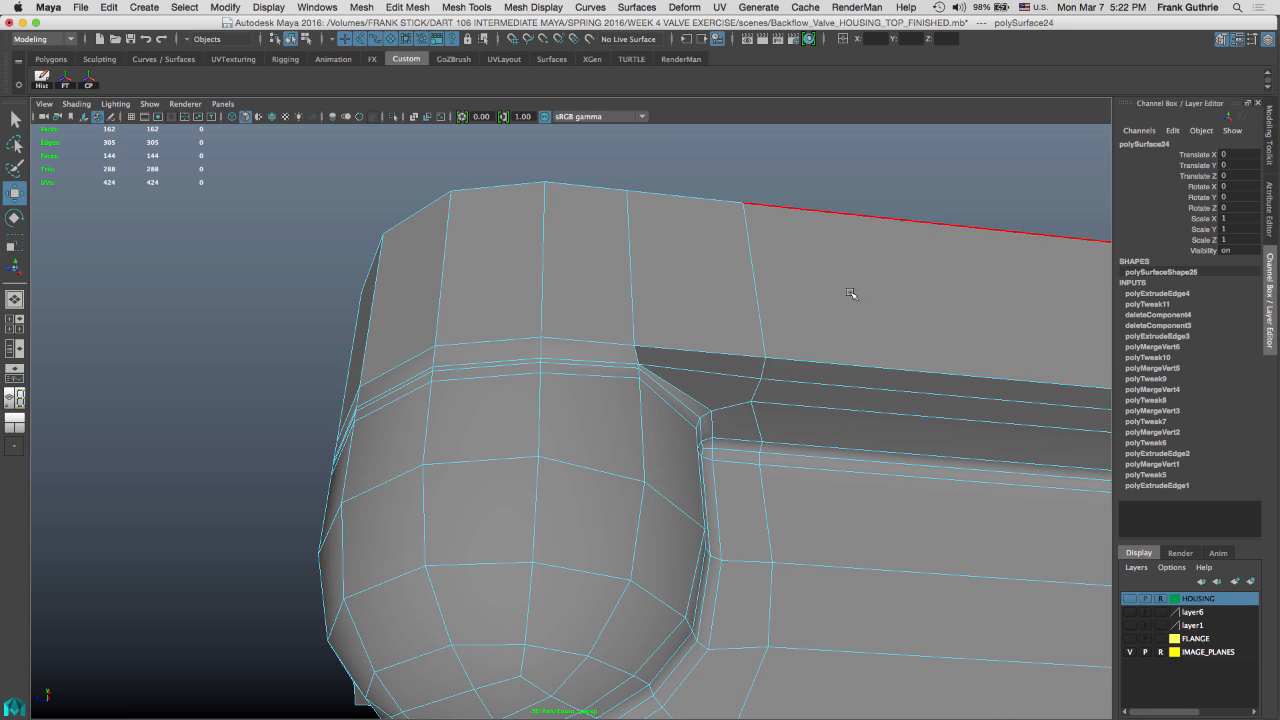
{"action": "left_click", "coordinate": [853, 370]}
{"action": "left_click", "coordinate": [743, 363], "text": "shift"}
{"action": "left_click_drag", "start_coordinate": [743, 363], "coordinate": [556, 282], "text": "alt"}
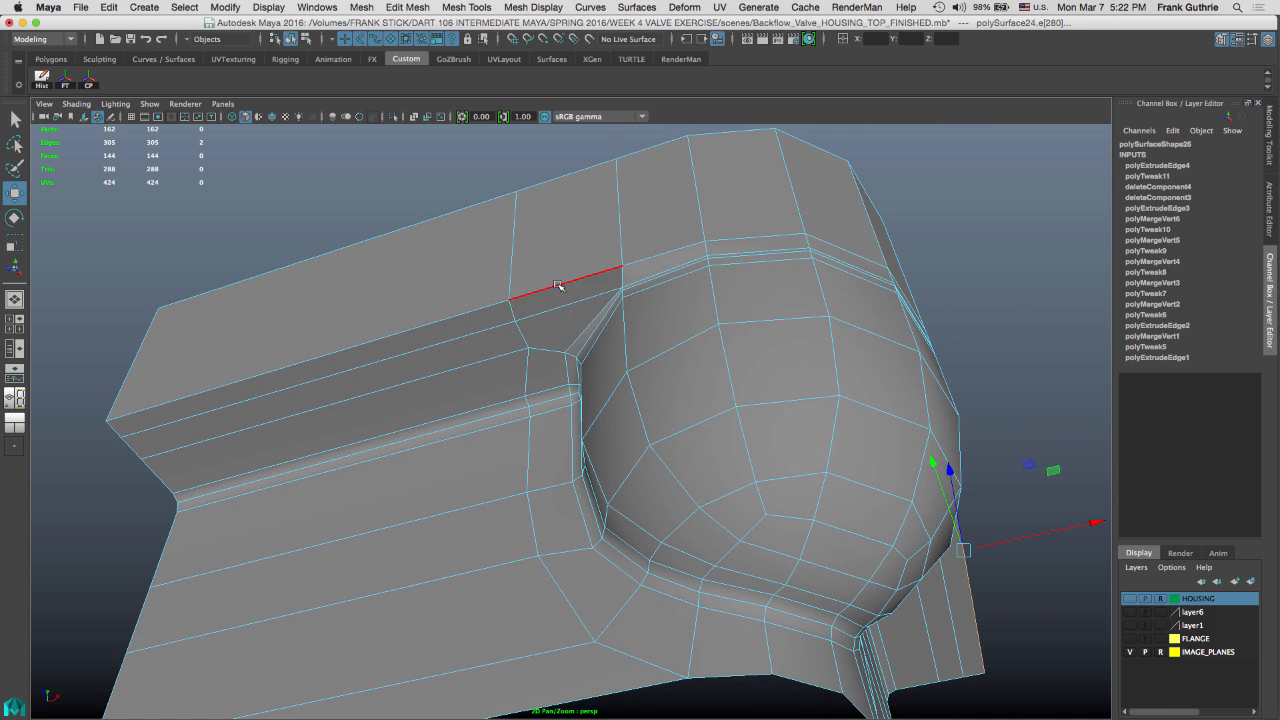
{"action": "double_click", "coordinate": [549, 293]}
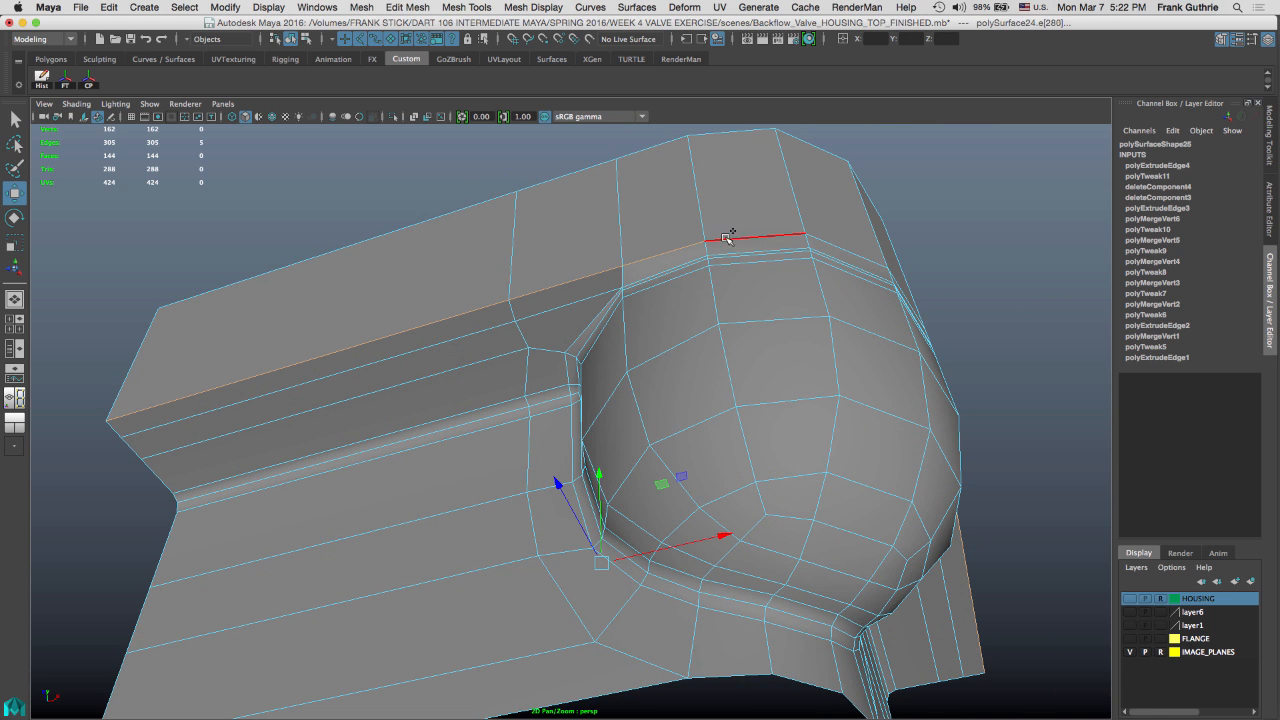
{"action": "left_click", "coordinate": [801, 226], "text": "shift"}
{"action": "left_click_drag", "start_coordinate": [832, 246], "coordinate": [757, 323], "text": "alt"}
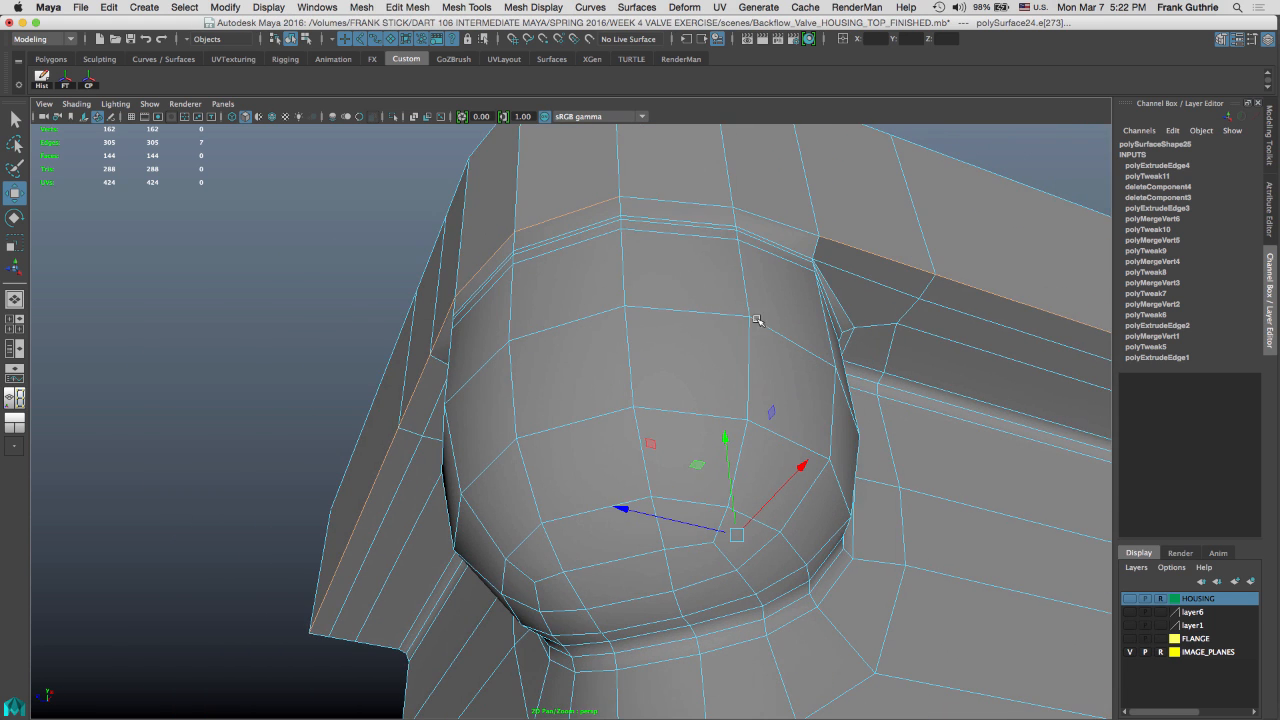
{"action": "left_click", "coordinate": [680, 207], "text": "shift"}
{"action": "left_click_drag", "start_coordinate": [900, 246], "coordinate": [773, 241], "text": "alt"}
{"action": "mouse_move", "coordinate": [800, 258]}
{"action": "left_mouse_down", "text": "alt"}
{"action": "mouse_move", "coordinate": [771, 266]}
{"action": "mouse_move", "coordinate": [800, 274]}
{"action": "mouse_move", "coordinate": [789, 275]}
{"action": "left_mouse_up", "text": "alt"}
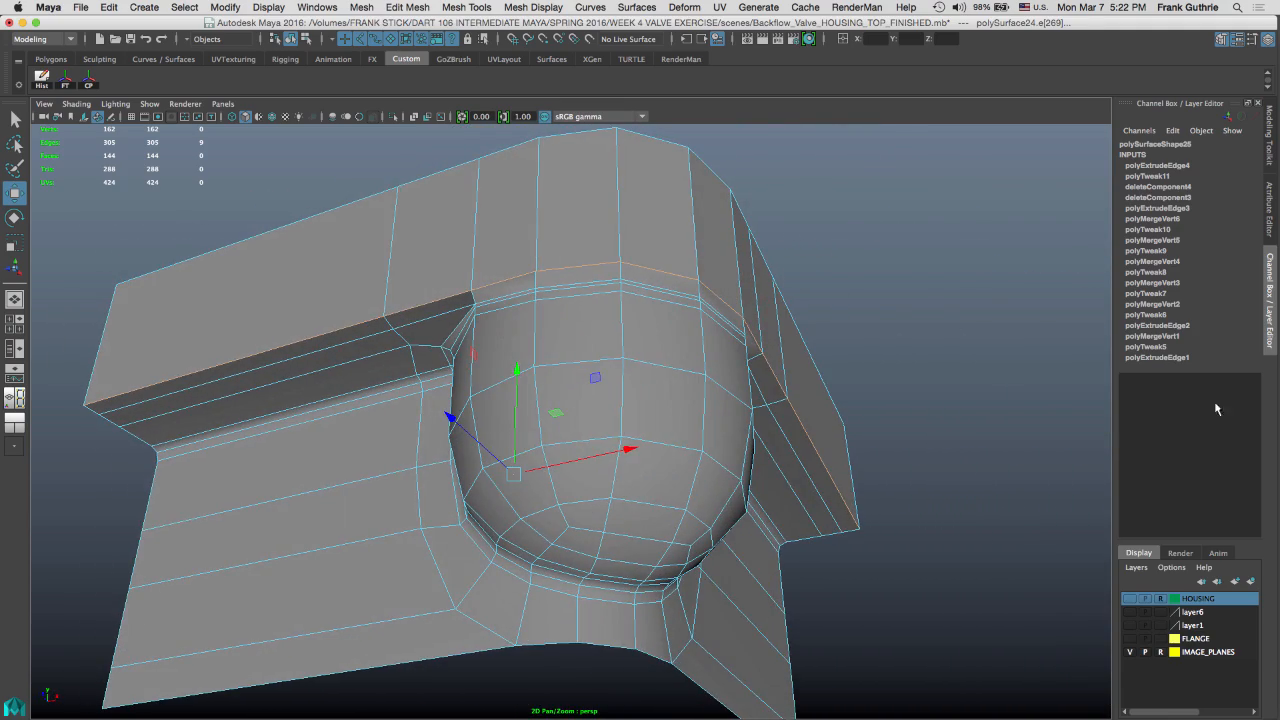
{"action": "left_click", "coordinate": [1270, 140]}
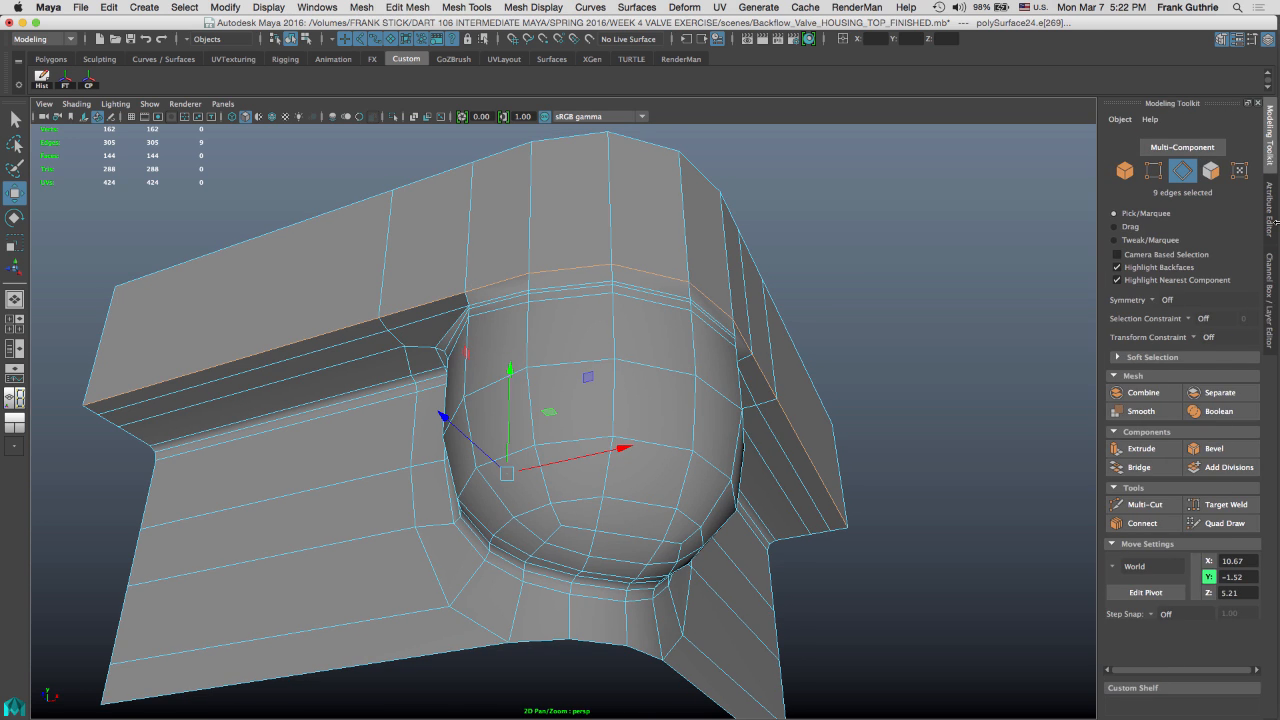
Bevel the selected edge loop along the housing's upper lip with a fraction of 1 and 2 segments
{"action": "left_click", "coordinate": [1214, 449]}
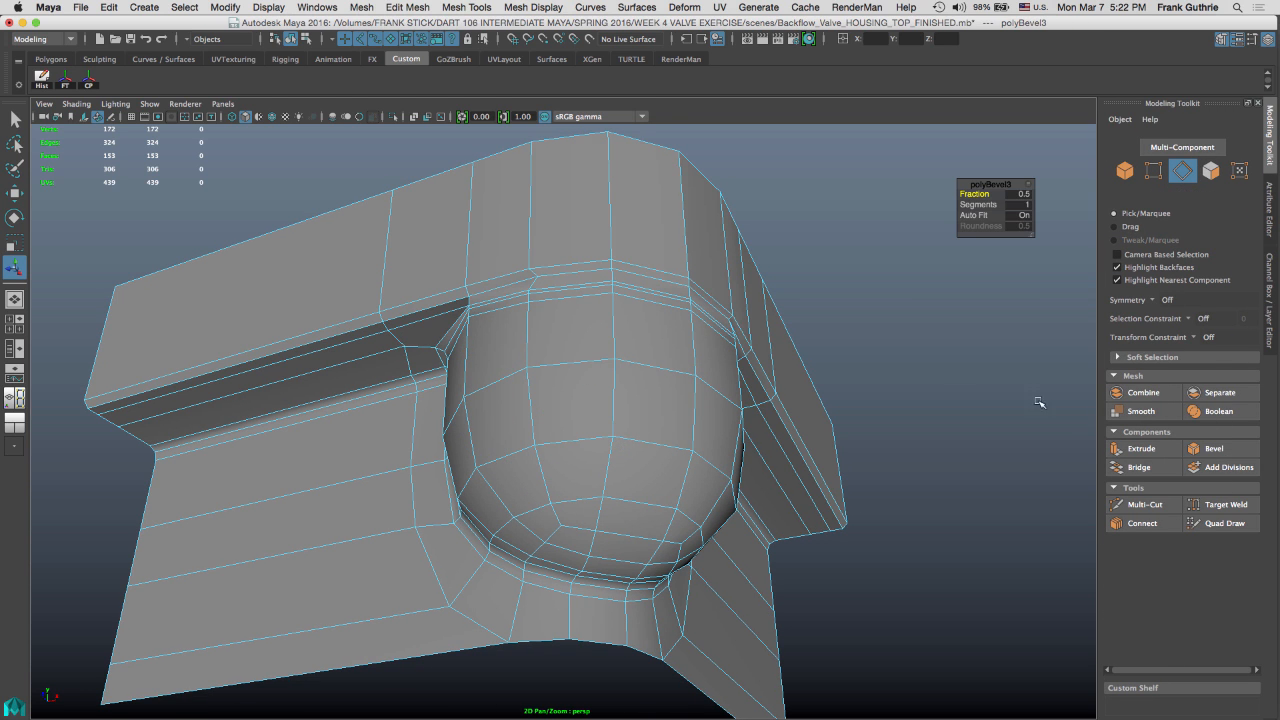
{"action": "left_click_drag", "start_coordinate": [707, 322], "coordinate": [845, 322], "text": "alt"}
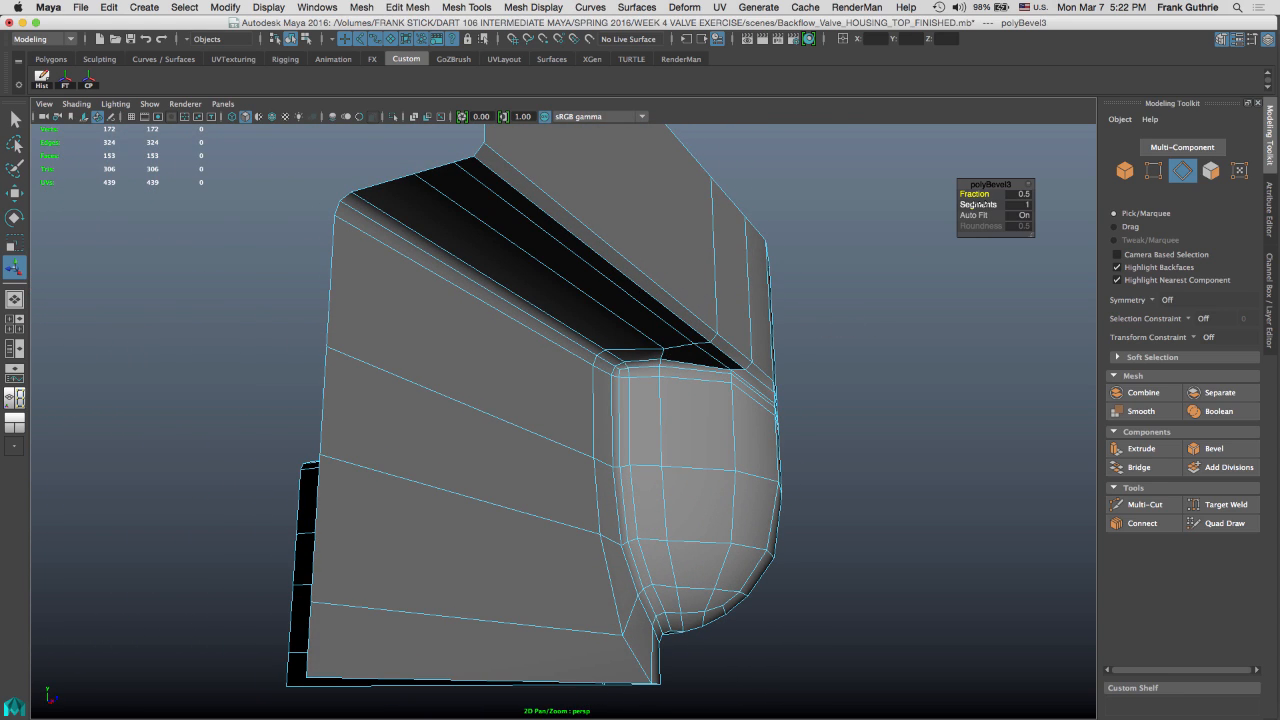
{"action": "mouse_move", "coordinate": [978, 204]}
{"action": "left_mouse_down"}
{"action": "mouse_move", "coordinate": [970, 193]}
{"action": "mouse_move", "coordinate": [1001, 196]}
{"action": "left_mouse_up"}
{"action": "left_click_drag", "start_coordinate": [799, 286], "coordinate": [693, 265], "text": "alt"}
{"action": "right_click_drag", "start_coordinate": [693, 265], "coordinate": [916, 301], "text": "alt"}
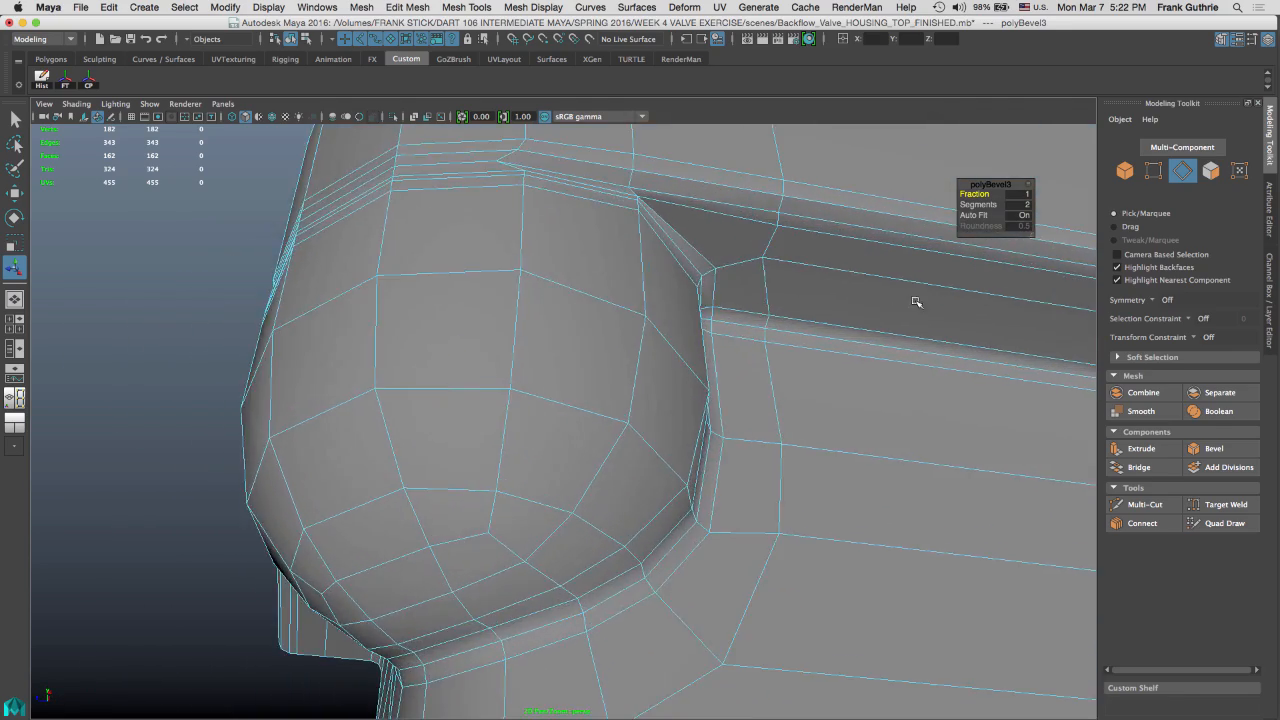
{"action": "middle_click_drag", "start_coordinate": [816, 276], "coordinate": [580, 318], "text": "alt"}
{"action": "left_click_drag", "start_coordinate": [580, 318], "coordinate": [680, 463], "text": "alt"}
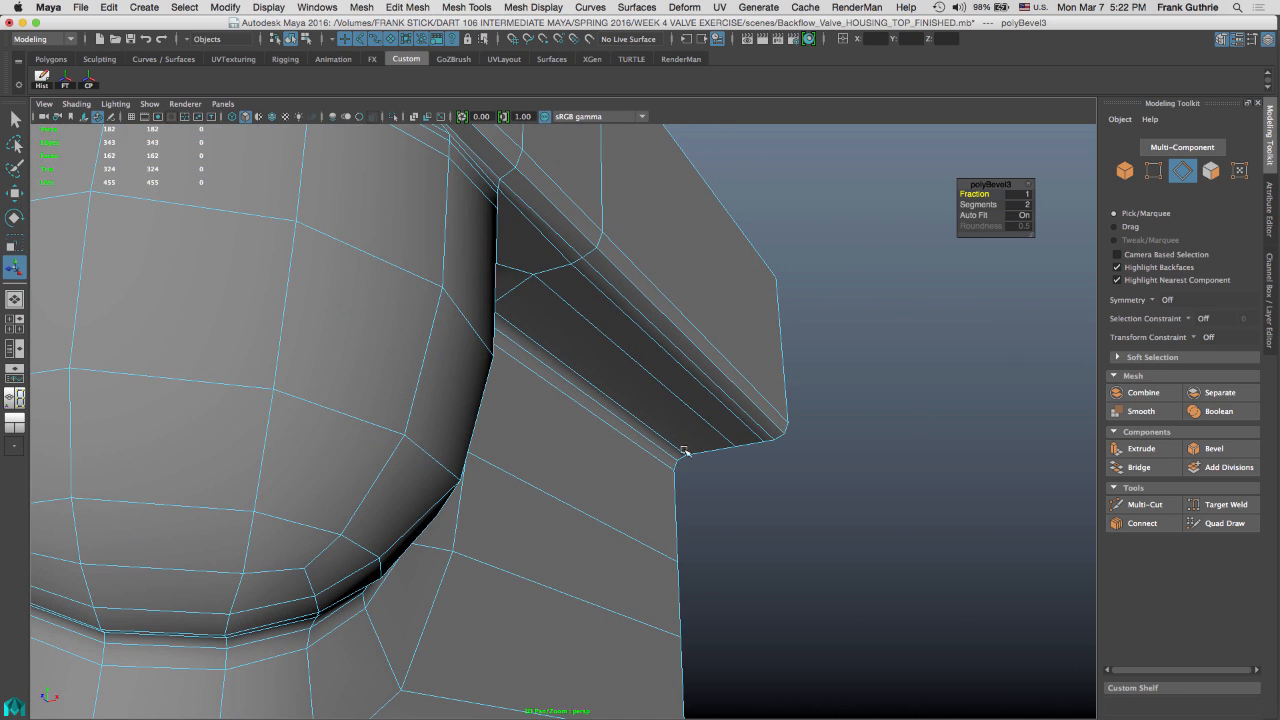
Return the housing to object selection and inspect its smooth mesh preview around the lip and rounded bulge
{"action": "key", "text": "q"}
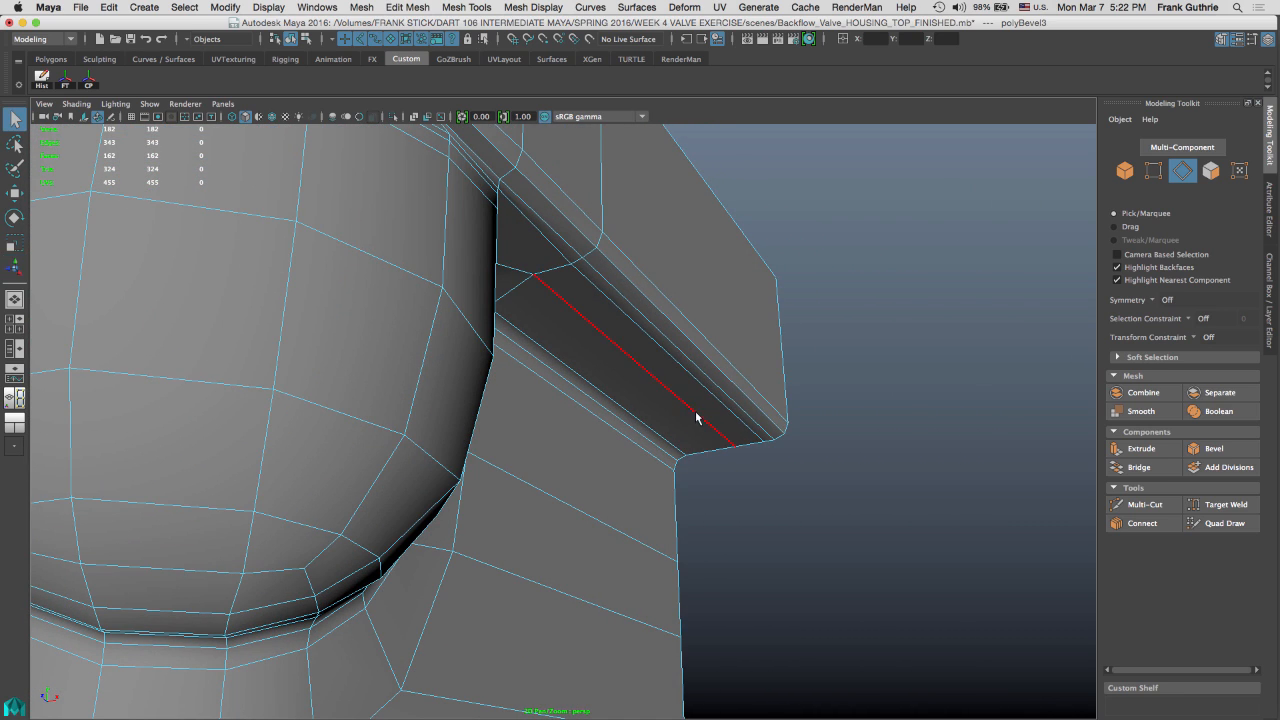
{"action": "right_click_drag", "start_coordinate": [694, 413], "coordinate": [772, 307]}
{"action": "left_click_drag", "start_coordinate": [809, 316], "coordinate": [693, 468]}
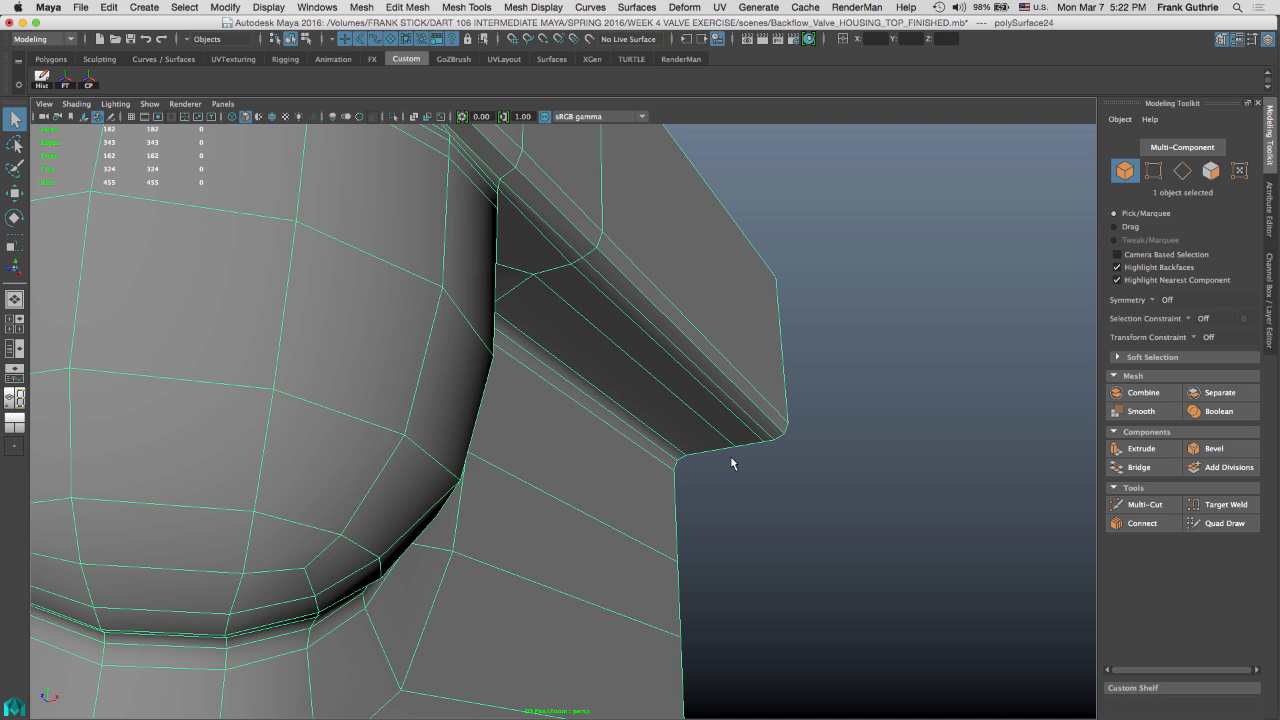
{"action": "key", "text": "3"}
{"action": "left_click", "coordinate": [900, 385]}
{"action": "right_click_drag", "start_coordinate": [882, 415], "coordinate": [680, 348], "text": "alt"}
{"action": "left_click_drag", "start_coordinate": [680, 348], "coordinate": [603, 345], "text": "alt"}
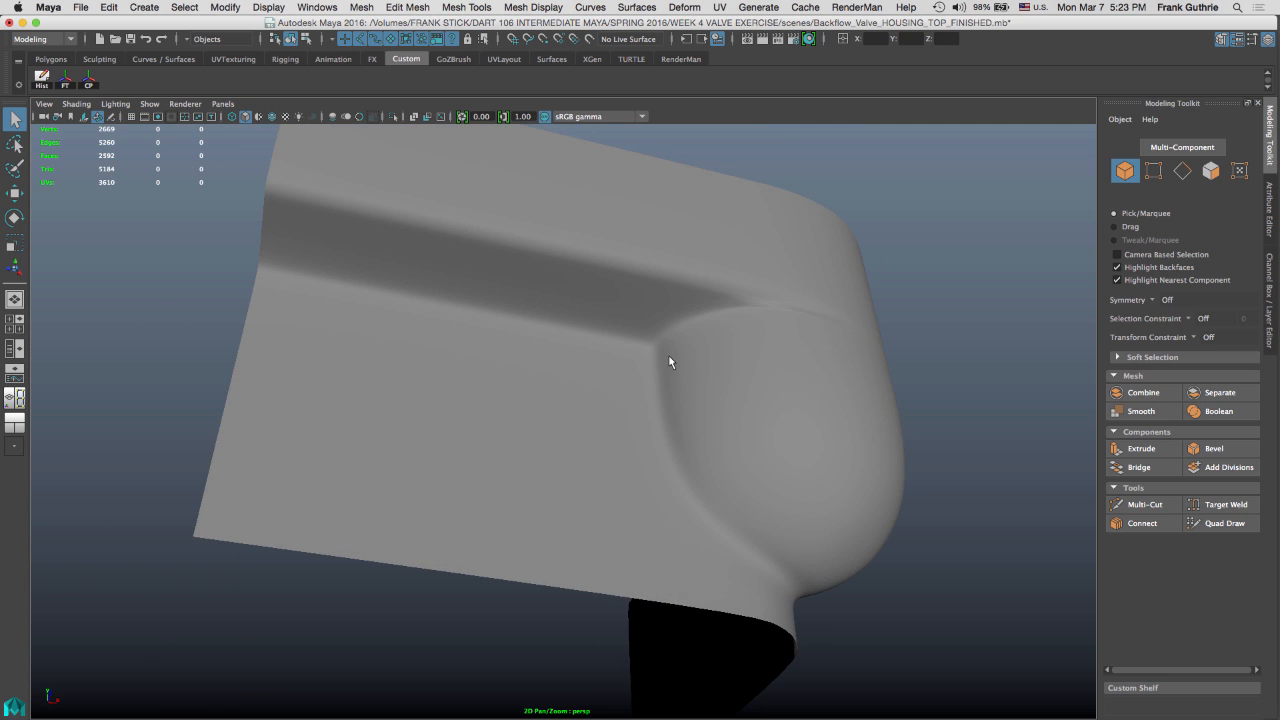
{"action": "left_click", "coordinate": [752, 342]}
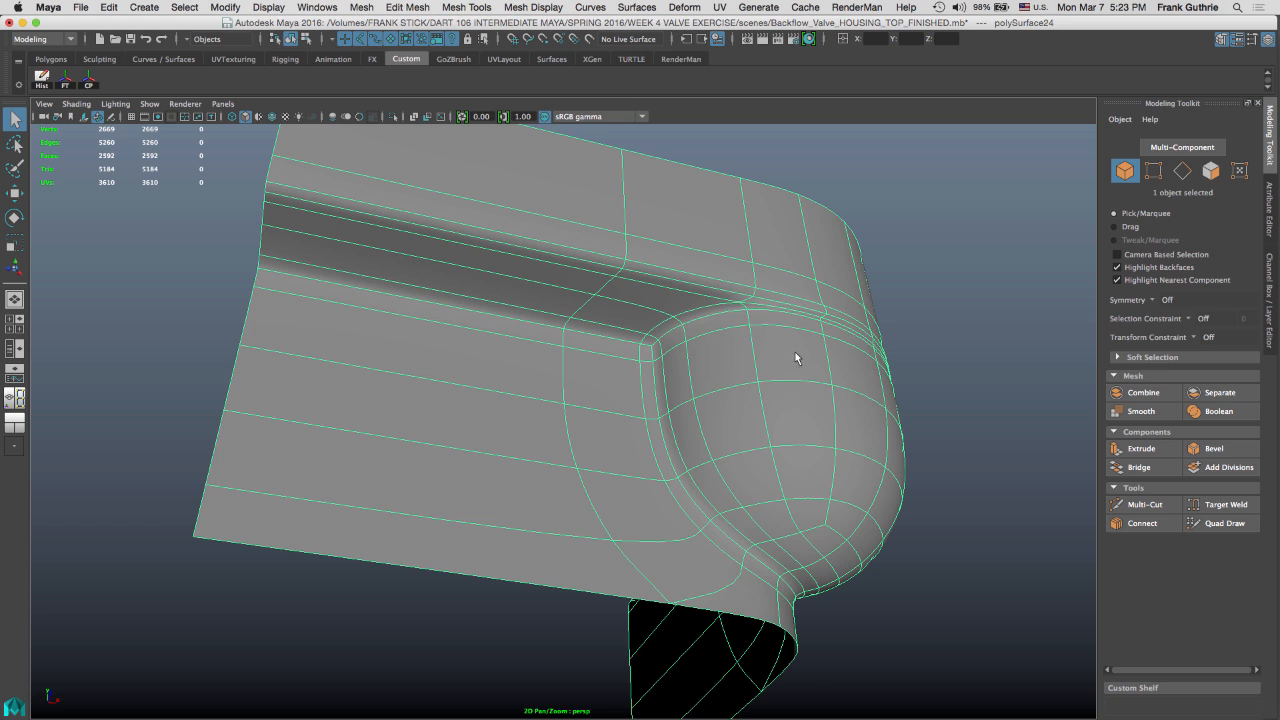
{"action": "left_click_drag", "start_coordinate": [795, 352], "coordinate": [770, 258], "text": "alt"}
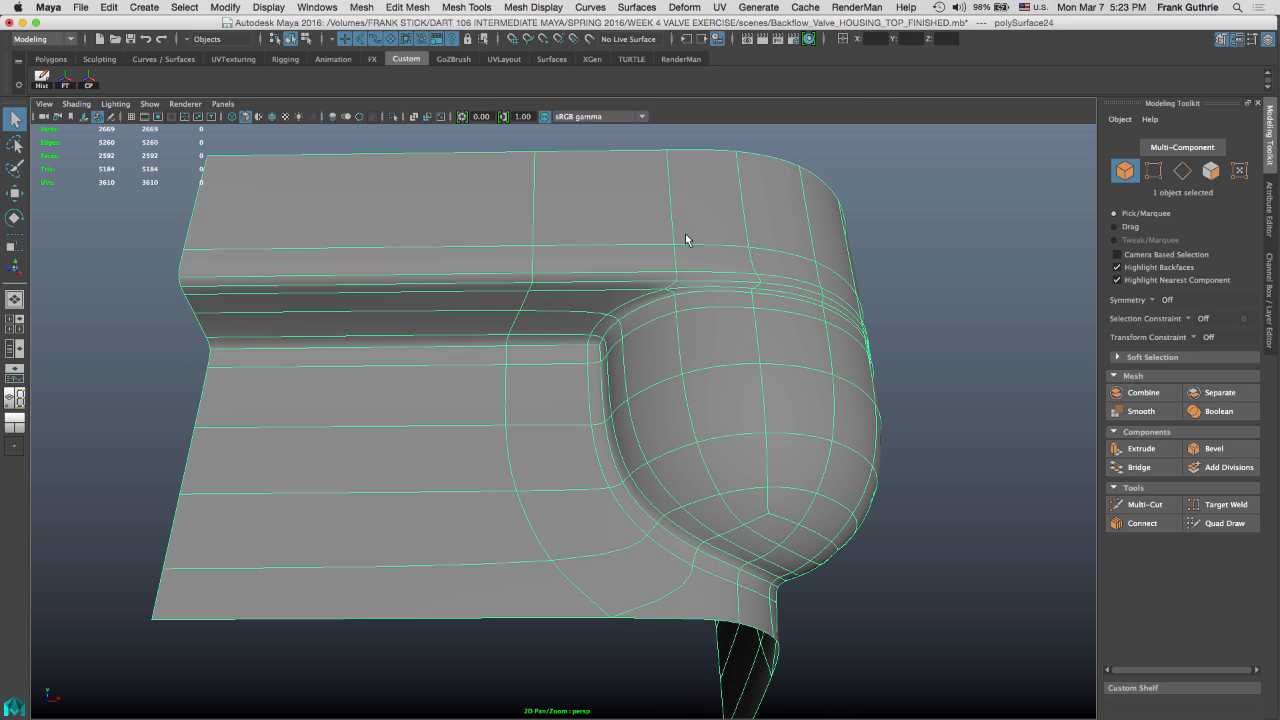
Restore the unsmoothed display and examine the bevel's edge flow where the lip meets the rounded bulge
{"action": "key", "text": "1"}
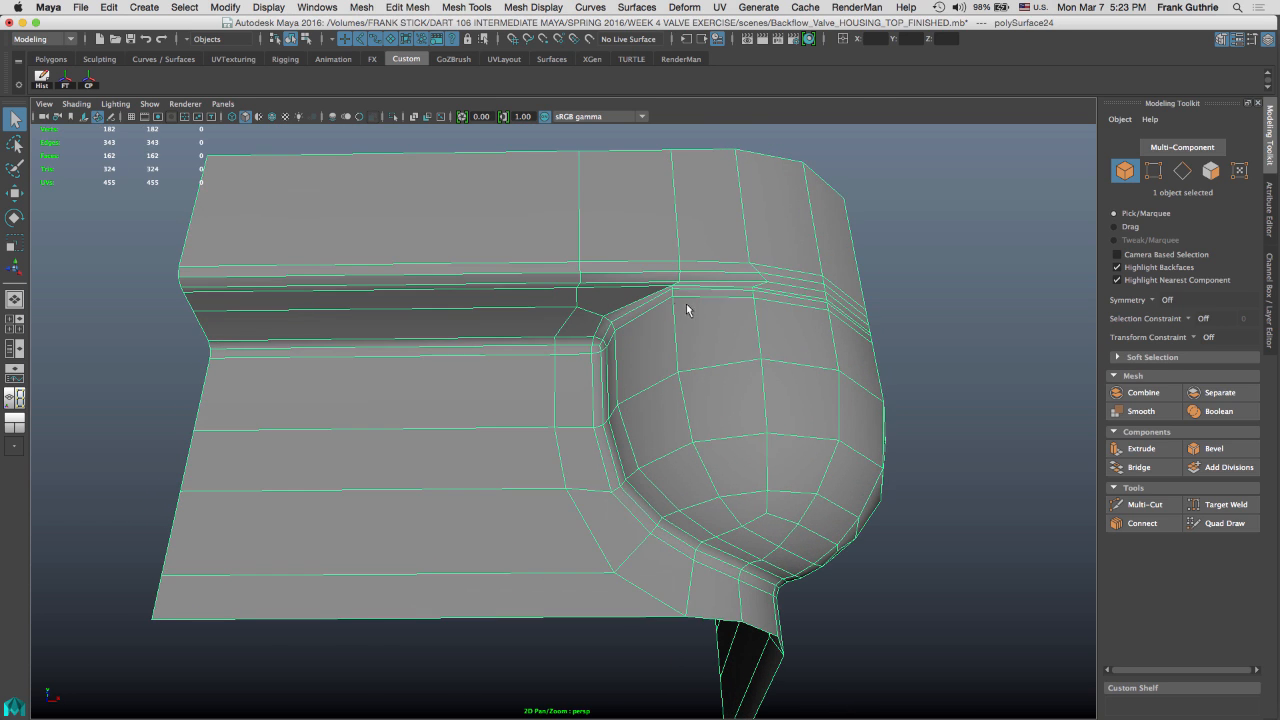
{"action": "left_click_drag", "start_coordinate": [686, 306], "coordinate": [757, 323], "text": "alt"}
{"action": "right_click_drag", "start_coordinate": [757, 323], "coordinate": [802, 333], "text": "alt"}
{"action": "left_click_drag", "start_coordinate": [754, 299], "coordinate": [477, 345], "text": "alt"}
{"action": "right_click_drag", "start_coordinate": [477, 345], "coordinate": [547, 347], "text": "alt"}
{"action": "left_click_drag", "start_coordinate": [547, 347], "coordinate": [573, 323], "text": "alt"}
{"action": "key", "text": "3"}
{"action": "key", "text": "1"}
{"action": "left_click_drag", "start_coordinate": [445, 328], "coordinate": [491, 244], "text": "alt"}
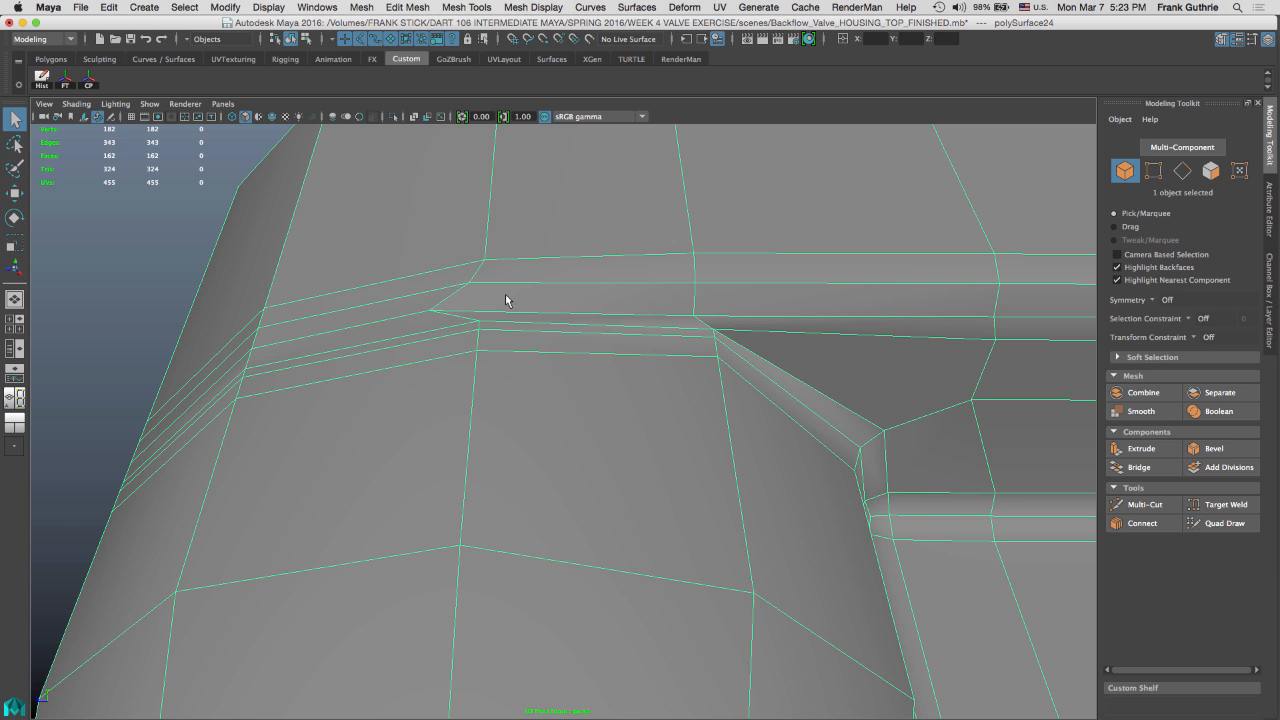
{"action": "left_click_drag", "start_coordinate": [513, 338], "coordinate": [593, 224], "text": "alt"}
Show the housing in the side view in vertex mode and hide the IMAGE_PLANES layer
{"action": "key", "text": "space"}
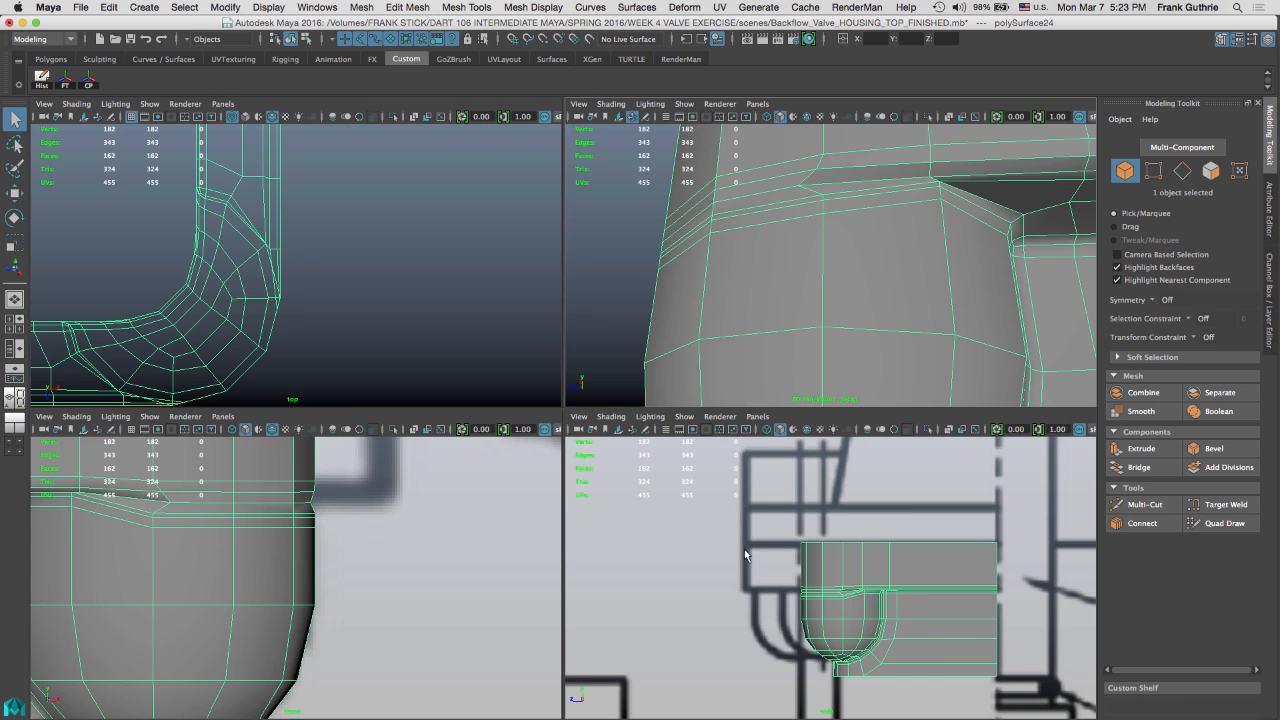
{"action": "key", "text": "space"}
{"action": "left_click_drag", "start_coordinate": [411, 322], "coordinate": [949, 598], "text": "ctrl+alt"}
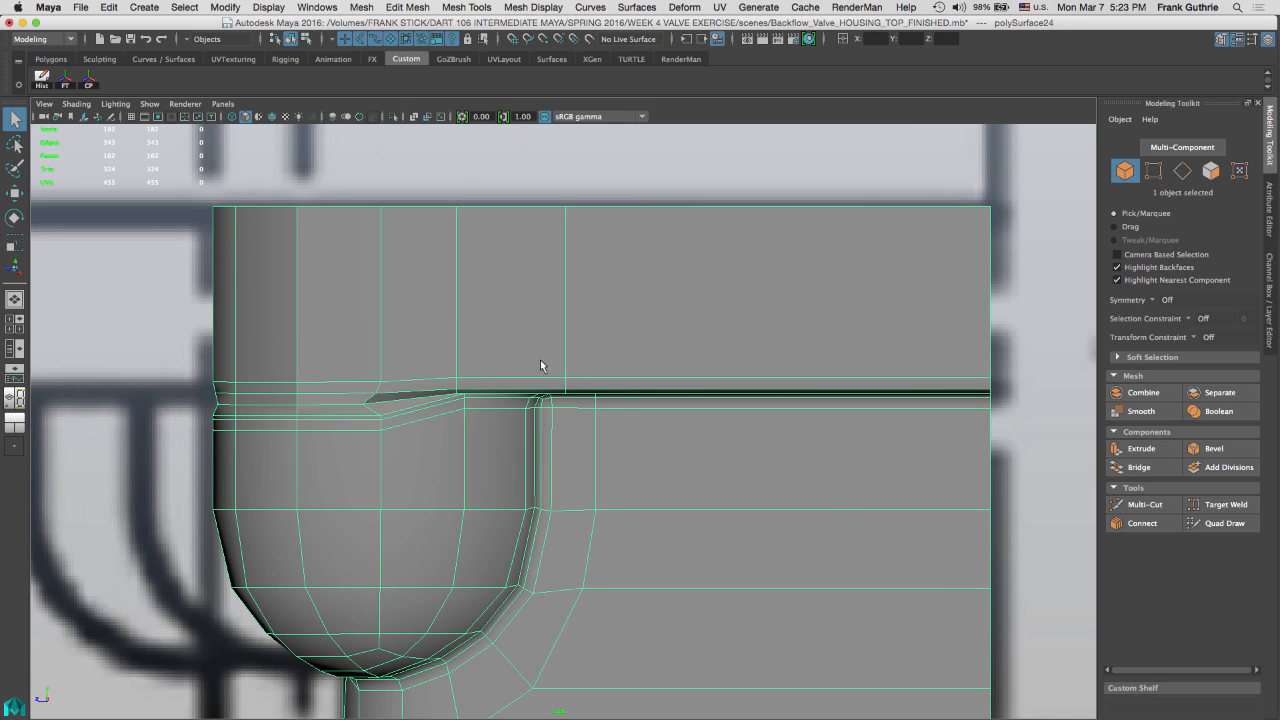
{"action": "middle_click_drag", "start_coordinate": [421, 328], "coordinate": [505, 269], "text": "alt"}
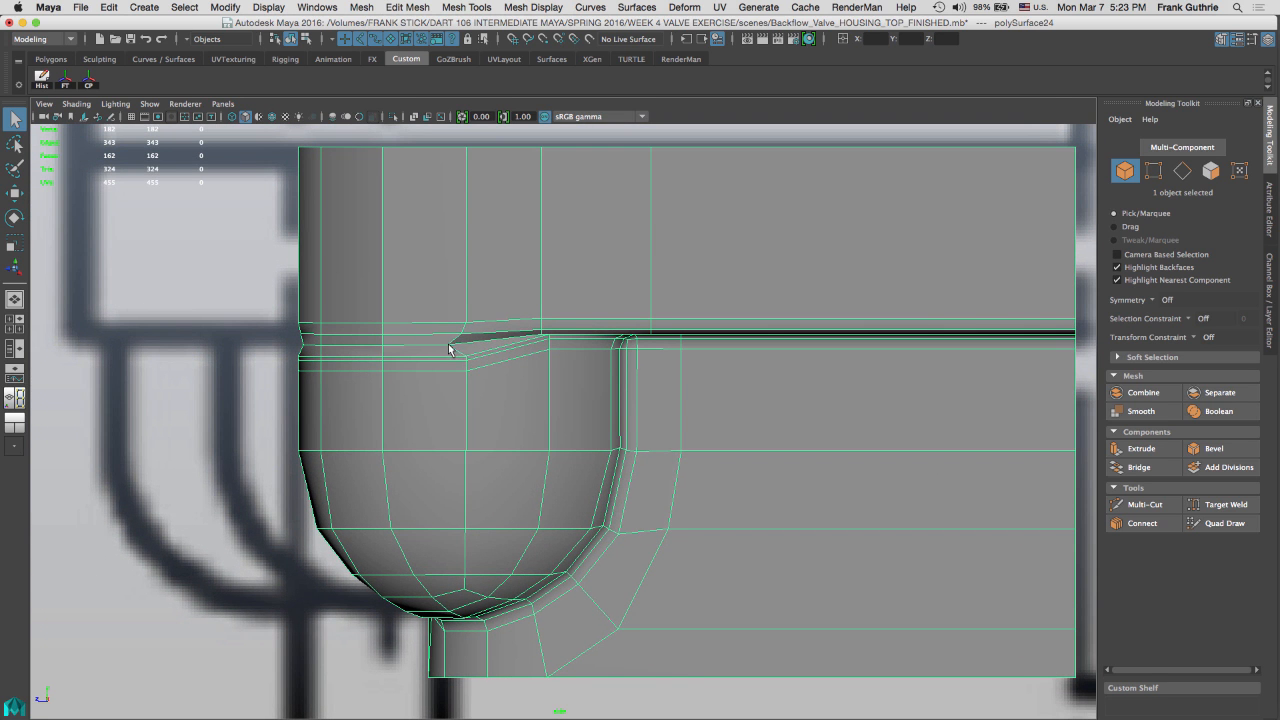
{"action": "right_click_drag", "start_coordinate": [449, 348], "coordinate": [619, 339], "text": "alt"}
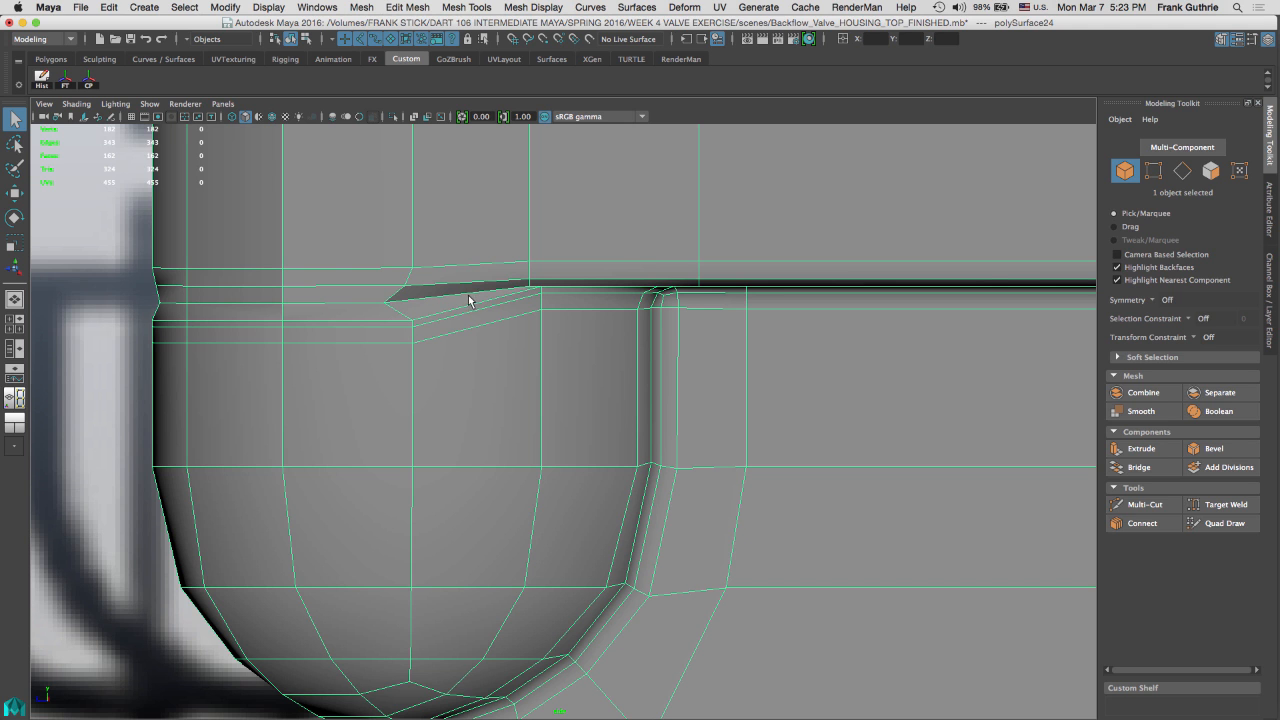
{"action": "right_click_drag", "start_coordinate": [653, 266], "coordinate": [613, 247], "text": "alt"}
{"action": "right_click_drag", "start_coordinate": [647, 299], "coordinate": [584, 300]}
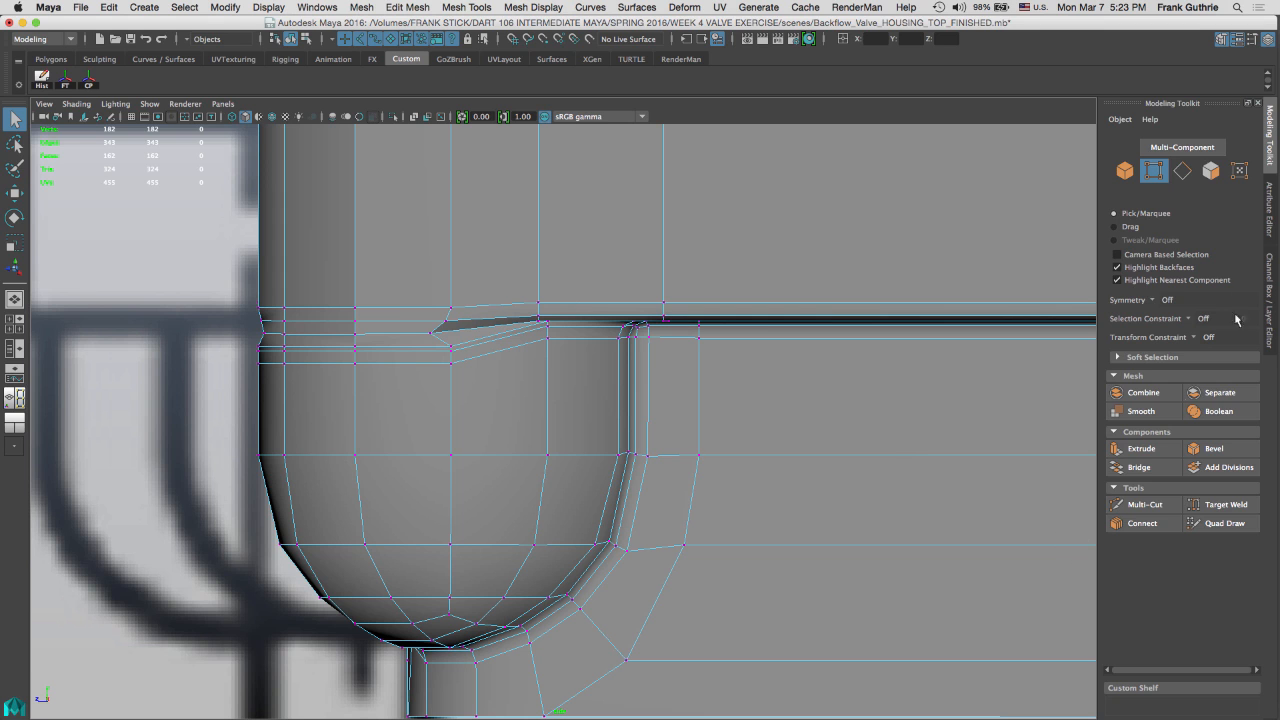
{"action": "left_click", "coordinate": [1273, 292]}
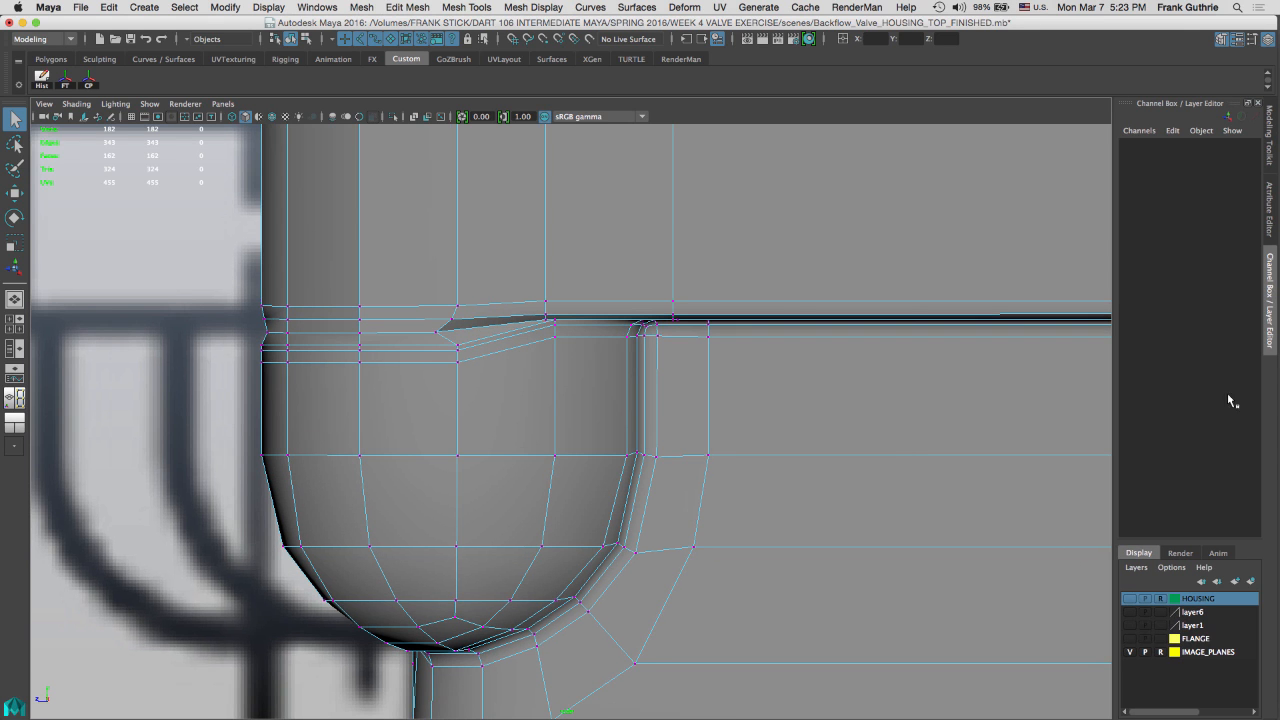
{"action": "left_click", "coordinate": [1130, 652]}
Level the bevel's uppermost vertex row above the bulge by snapping it vertically to the adjacent straight section of the lip
{"action": "left_click_drag", "start_coordinate": [177, 244], "coordinate": [580, 316]}
{"action": "key", "text": "w"}
{"action": "left_click_drag", "start_coordinate": [215, 195], "coordinate": [278, 220]}
{"action": "left_click_drag", "start_coordinate": [404, 280], "coordinate": [415, 225]}
{"action": "key", "text": "ctrl+z"}
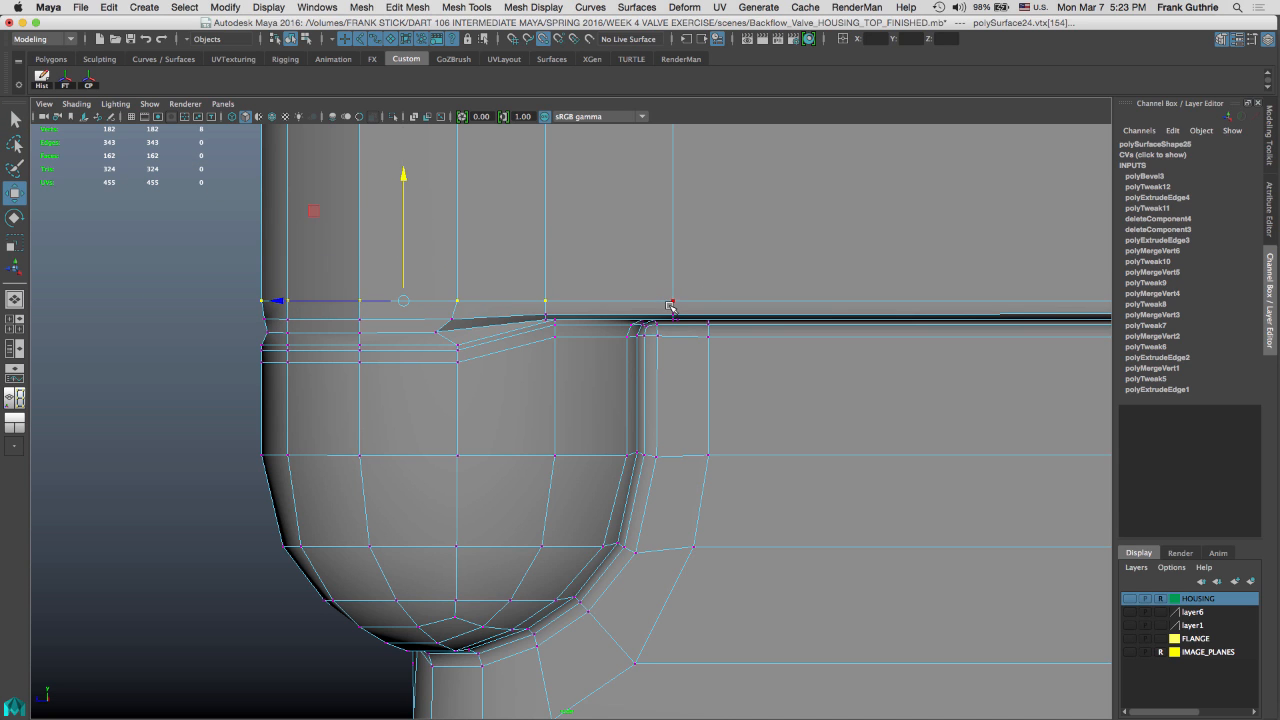
{"action": "left_click_drag", "start_coordinate": [567, 306], "coordinate": [213, 317]}
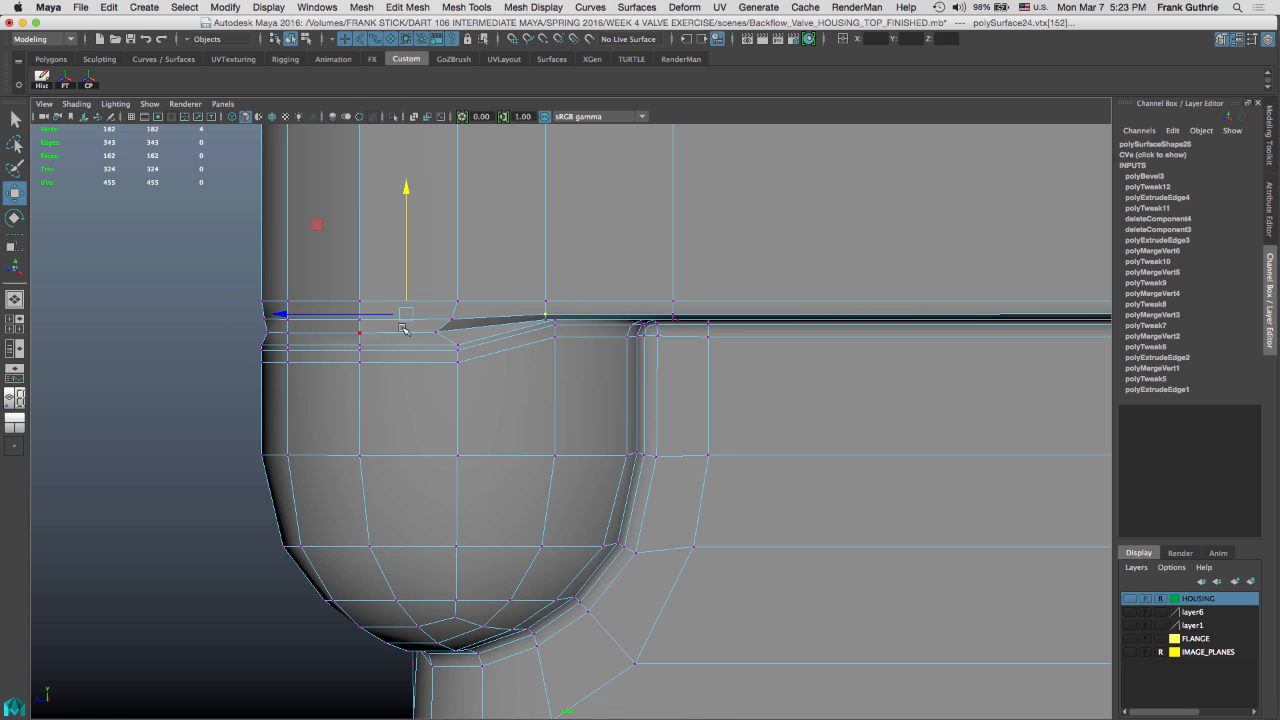
{"action": "key", "text": "space"}
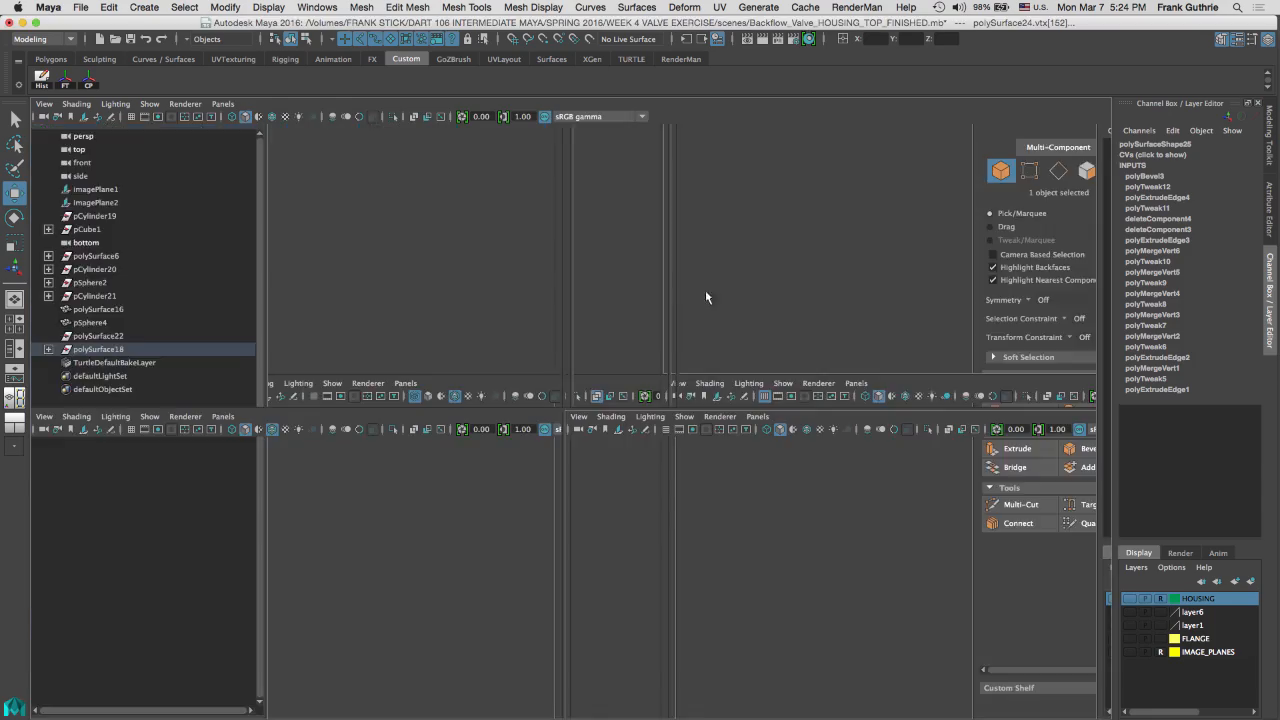
{"action": "key", "text": "space"}
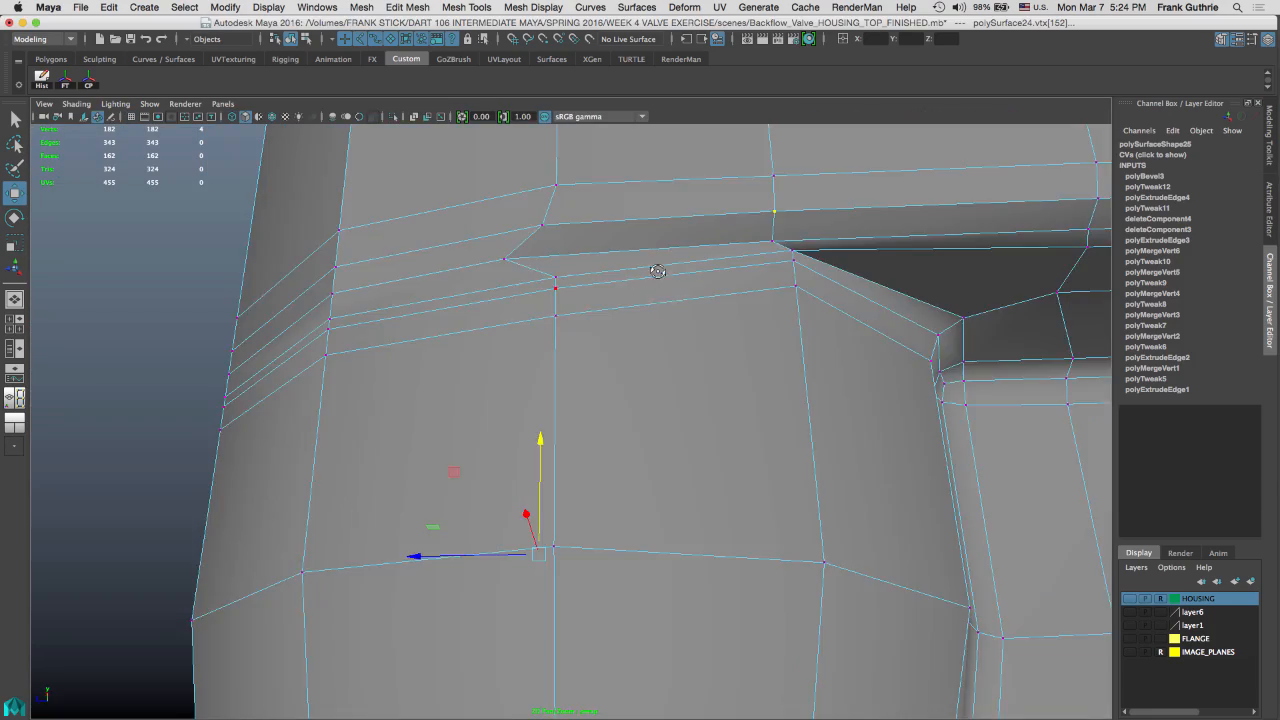
{"action": "left_click_drag", "start_coordinate": [651, 266], "coordinate": [617, 251], "text": "alt"}
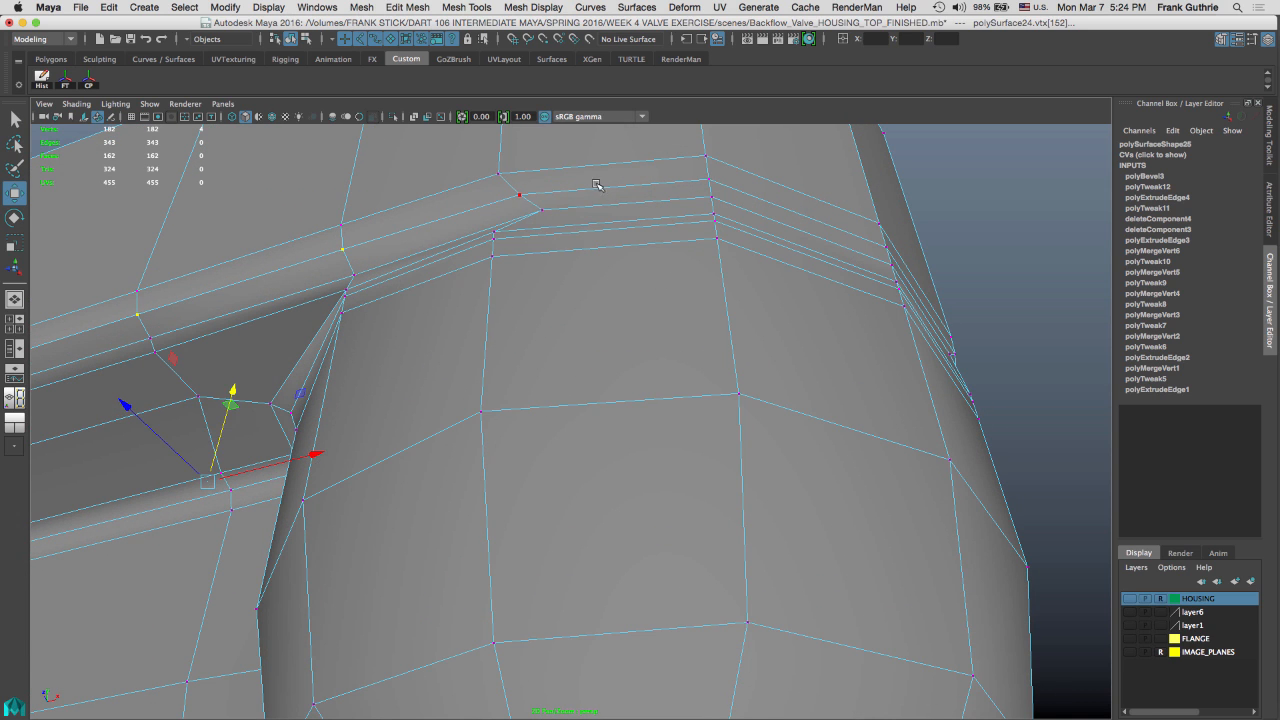
Select the bevel's middle edge loop around the lip in edge mode and display it in the side view
{"action": "right_click_drag", "start_coordinate": [581, 190], "coordinate": [586, 166]}
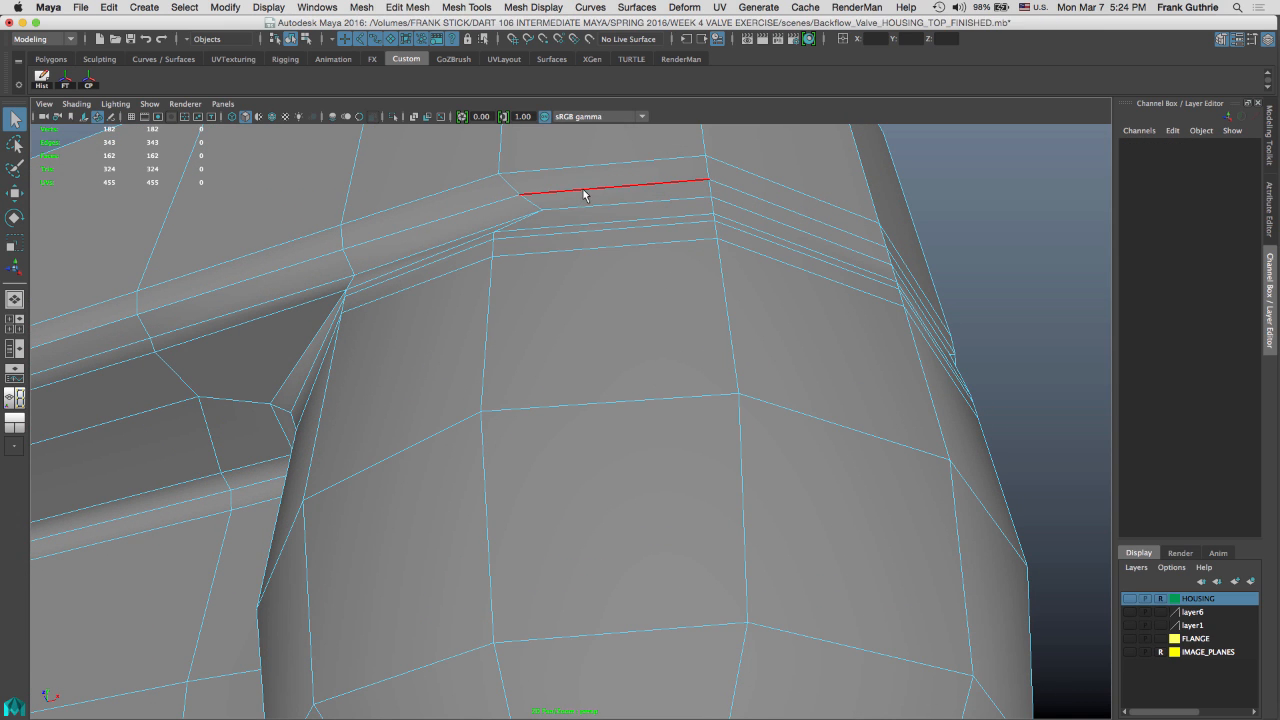
{"action": "left_click", "coordinate": [581, 190]}
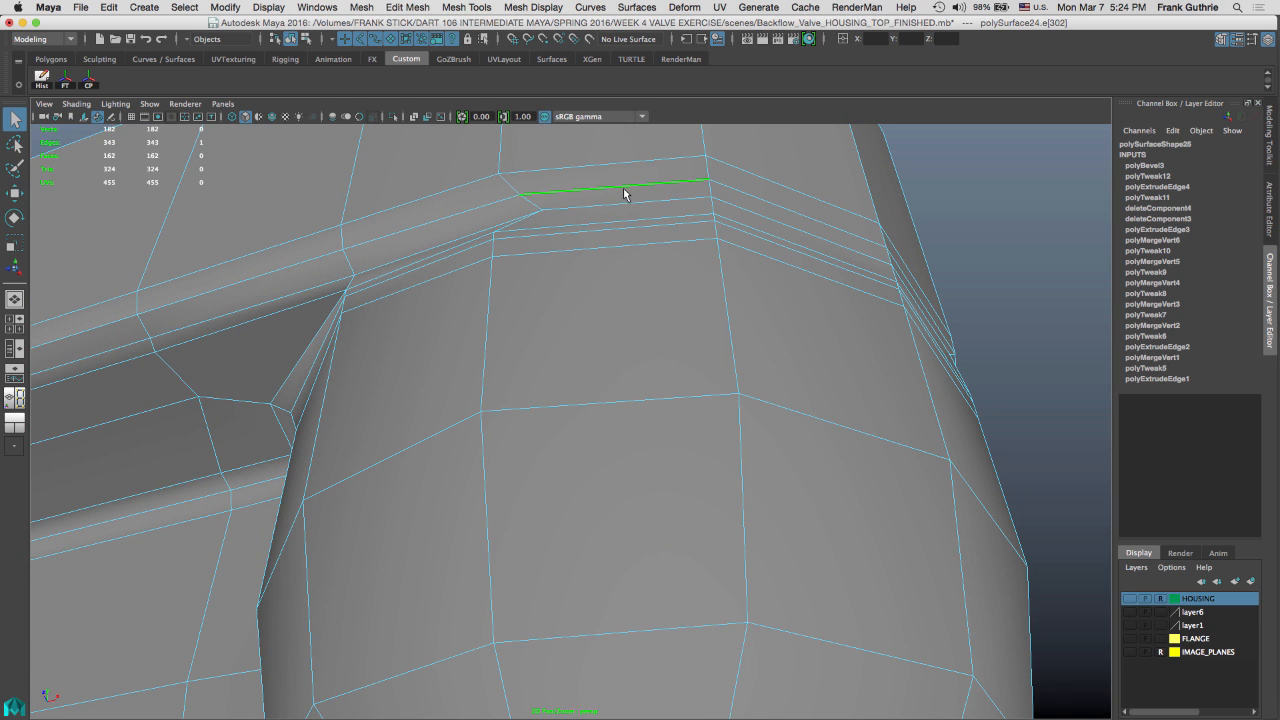
{"action": "double_click", "coordinate": [621, 191]}
{"action": "scroll", "coordinate": [755, 268], "scroll_direction": "down", "scroll_amount": 5}
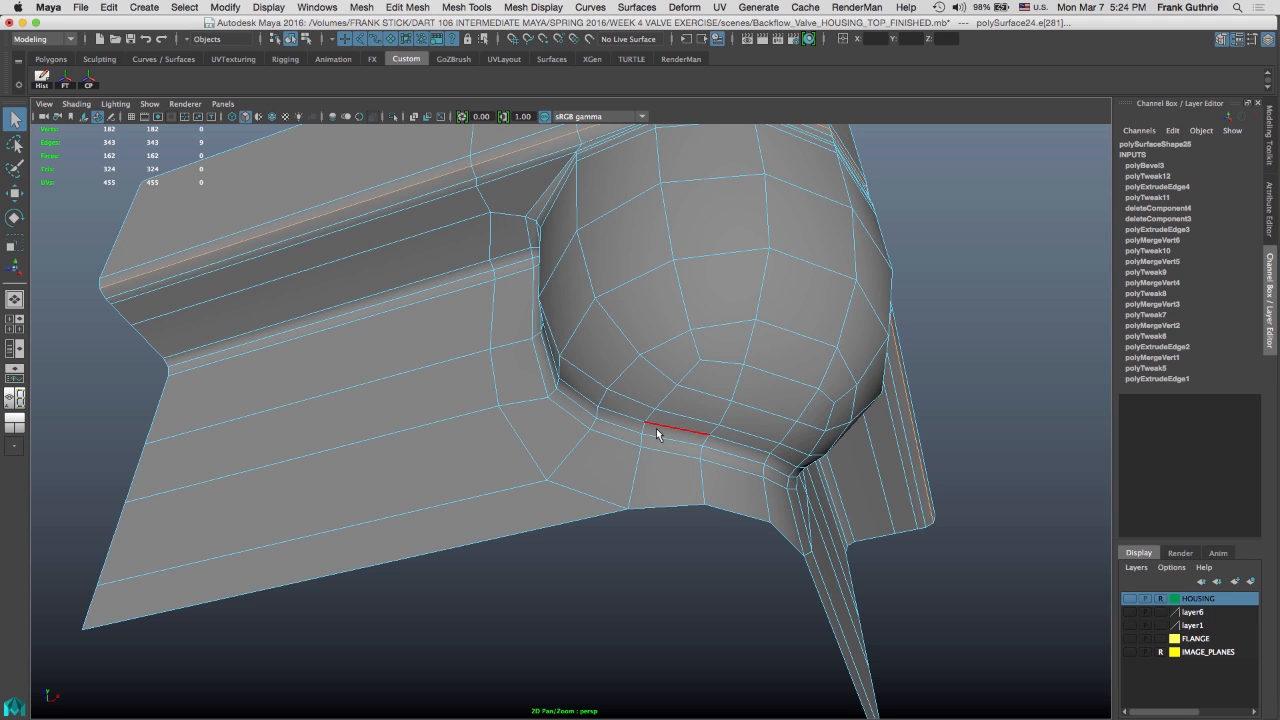
{"action": "key", "text": "space"}
{"action": "left_click_drag", "start_coordinate": [655, 424], "coordinate": [711, 422]}
{"action": "scroll", "coordinate": [618, 344], "scroll_direction": "down", "scroll_amount": 5}
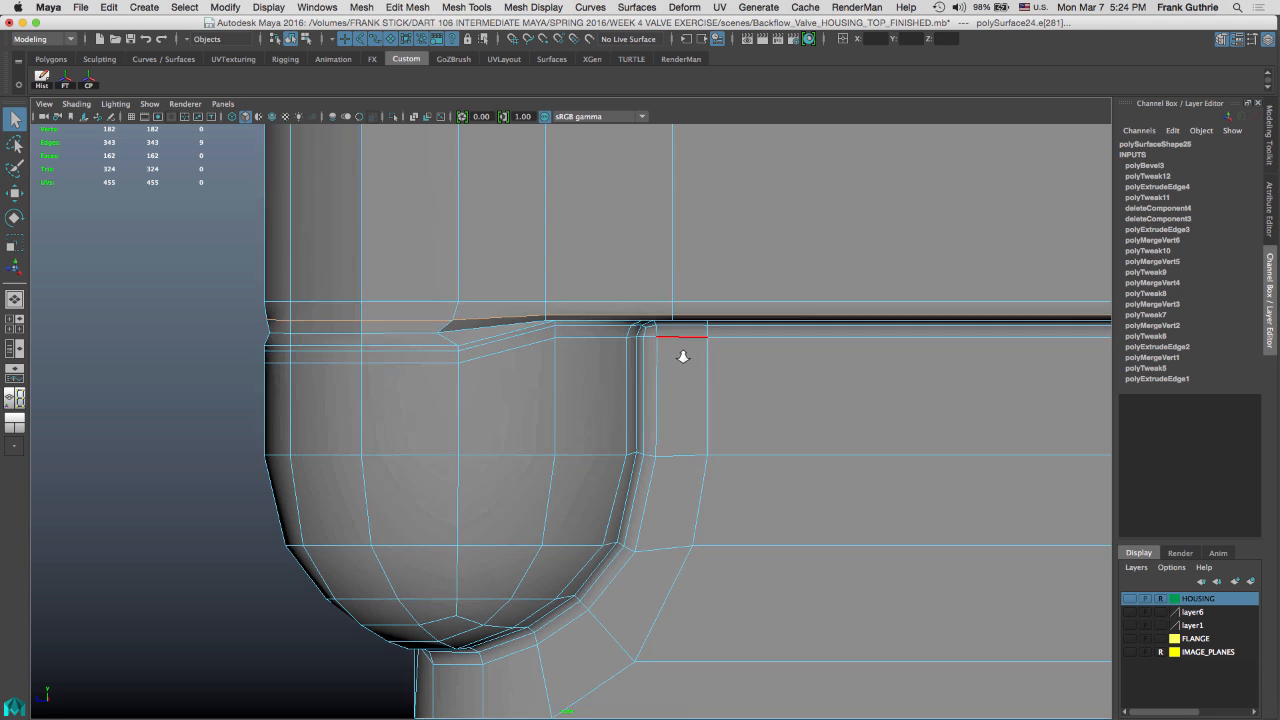
Deselect the loop's long straight edge and snap the remaining edges vertically level with that edge's outer end
{"action": "key", "text": "w"}
{"action": "scroll", "coordinate": [640, 342], "scroll_direction": "up", "scroll_amount": 4}
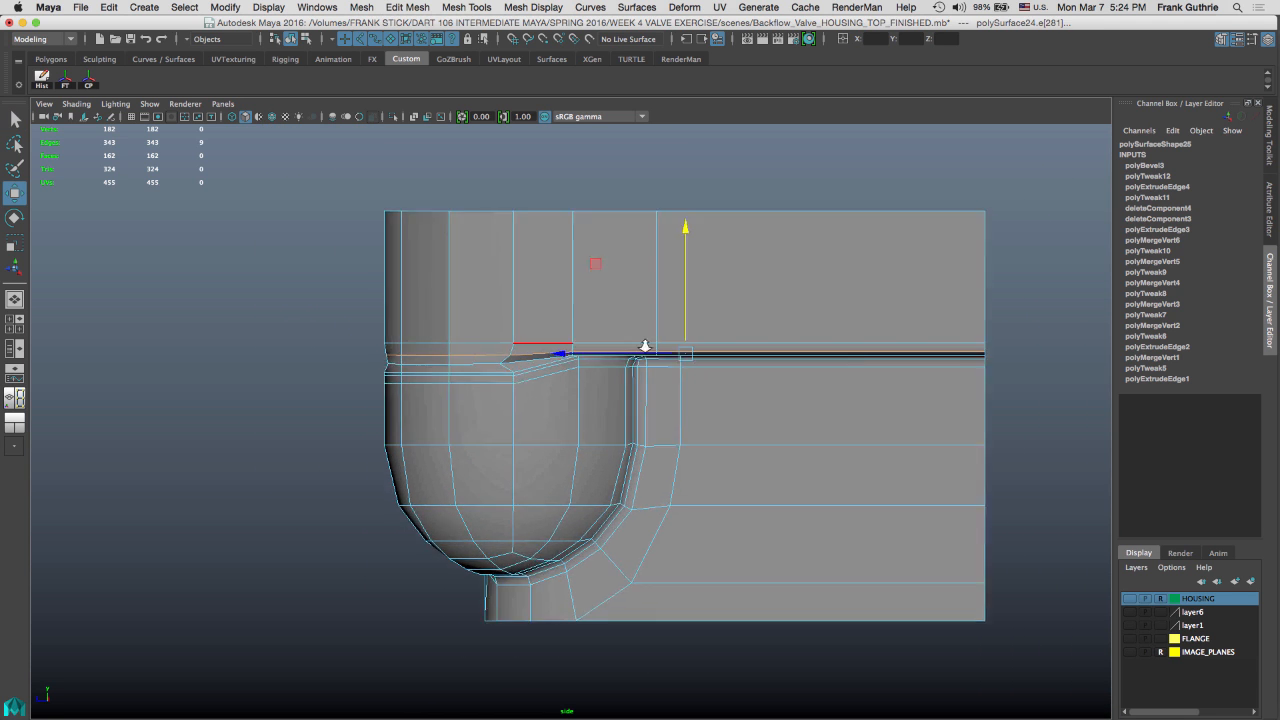
{"action": "left_click_drag", "start_coordinate": [742, 202], "coordinate": [740, 201]}
{"action": "middle_click_drag", "start_coordinate": [870, 259], "coordinate": [629, 212], "text": "alt"}
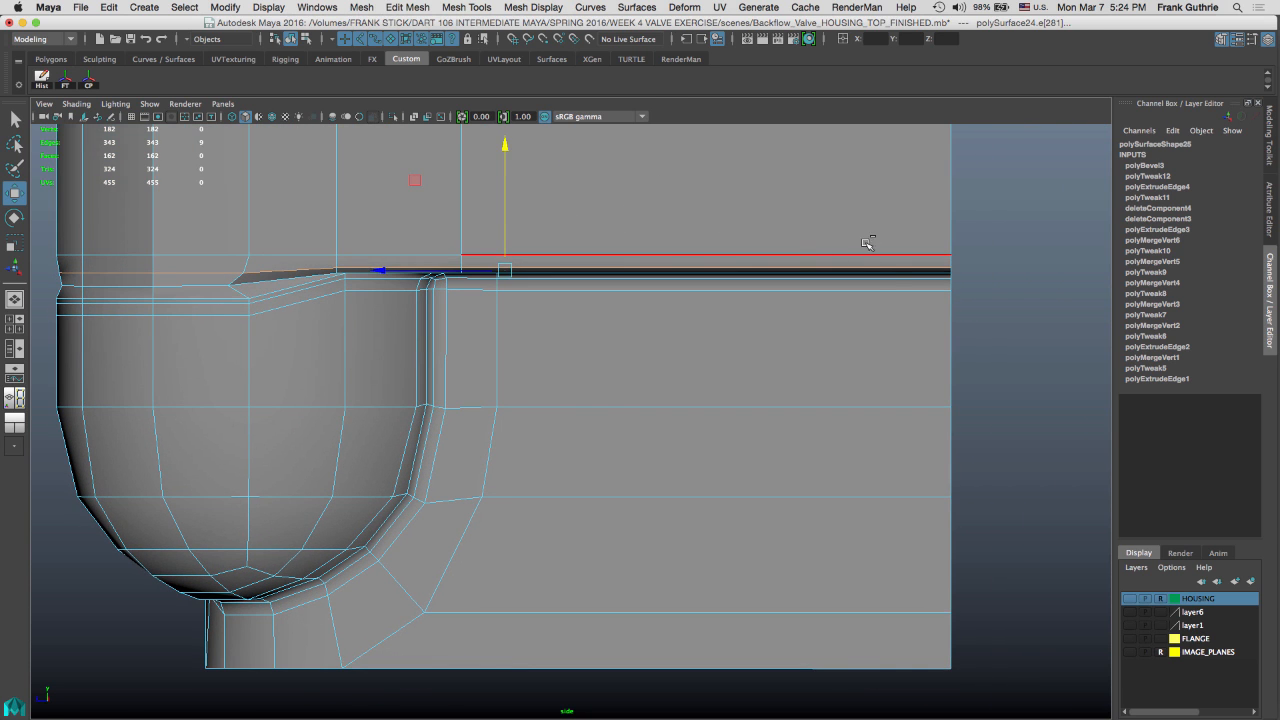
{"action": "left_click", "coordinate": [844, 269], "text": "shift"}
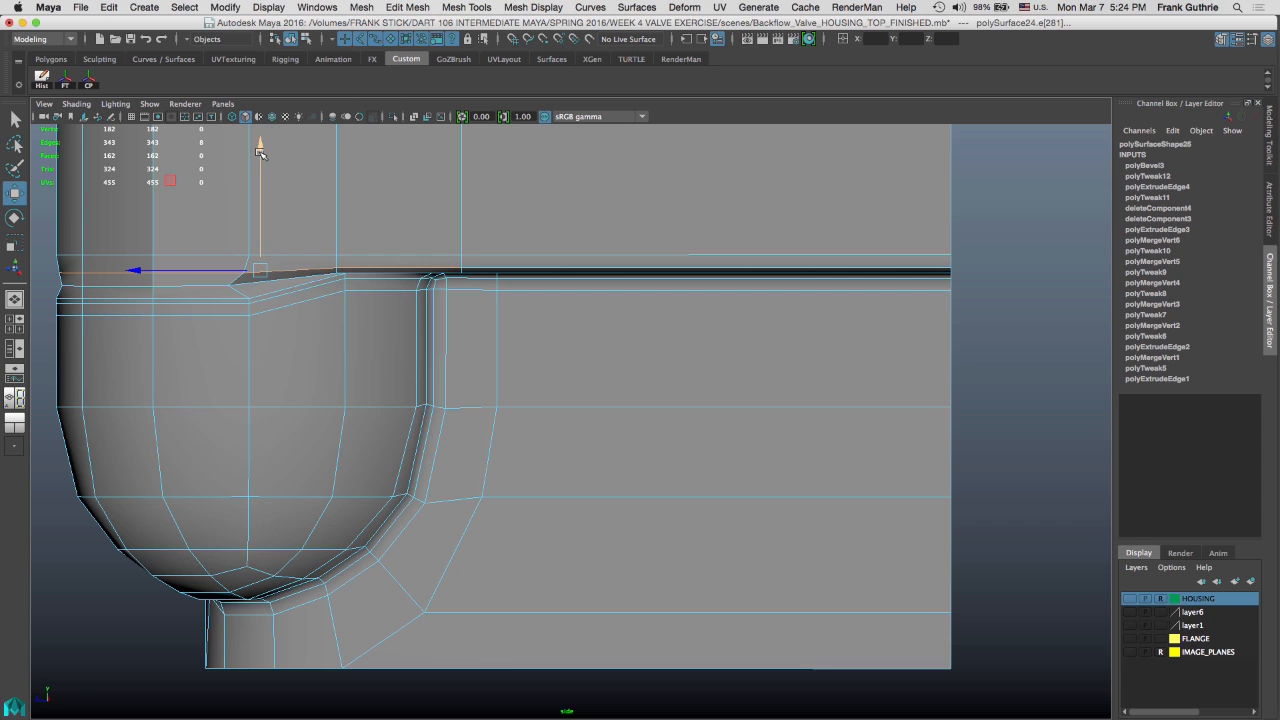
{"action": "left_click_drag", "start_coordinate": [259, 151], "coordinate": [259, 139]}
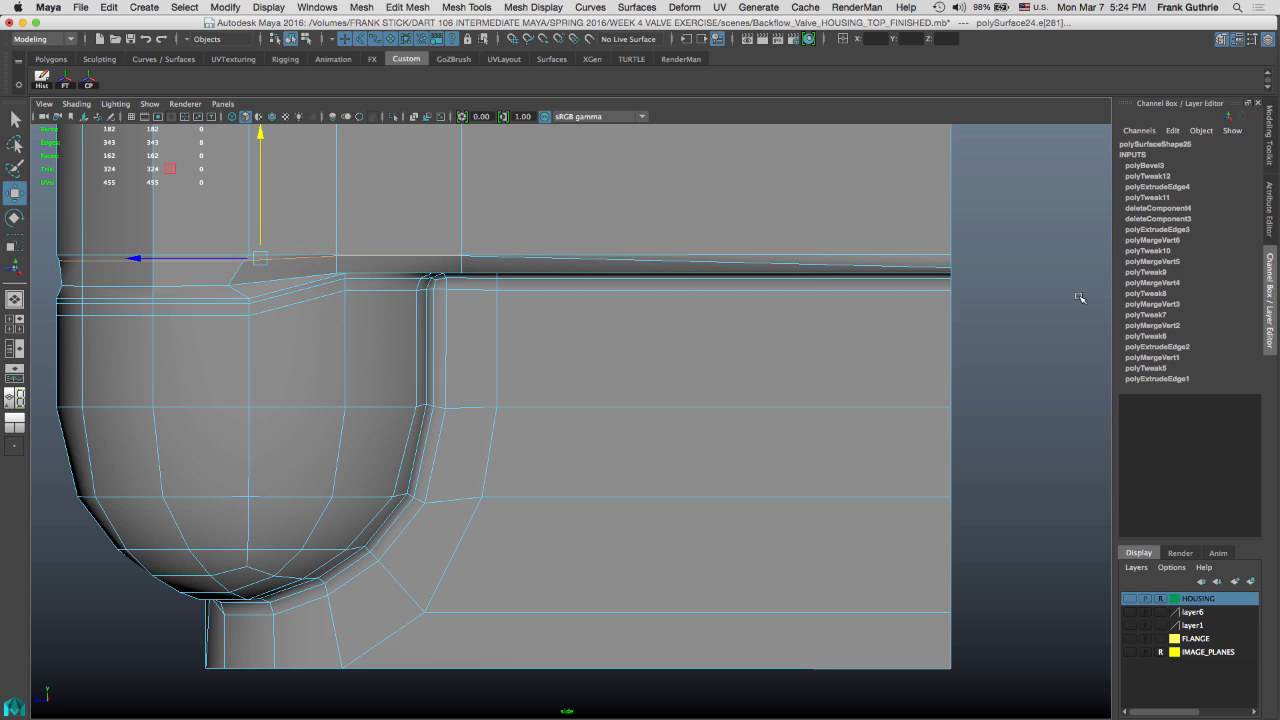
{"action": "middle_click_drag", "start_coordinate": [952, 265], "coordinate": [952, 267]}
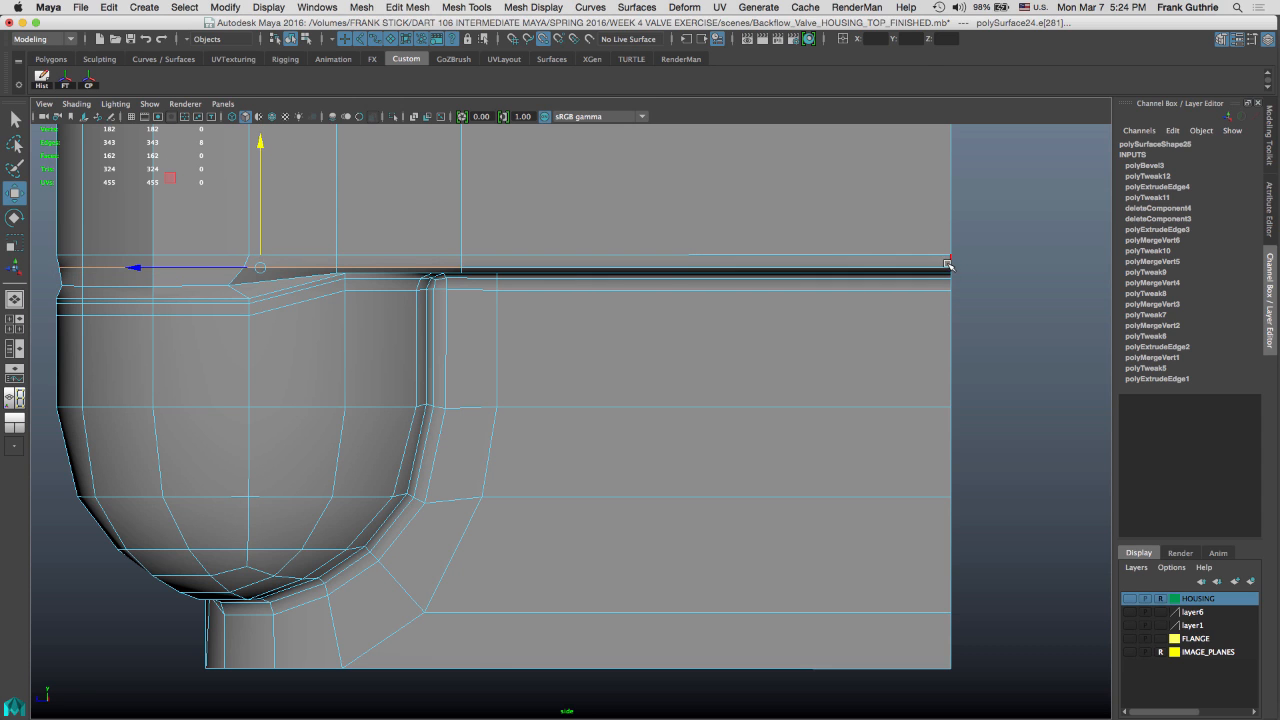
Select the slanted edge of the bevel row just below the levelled loop in the side view
{"action": "middle_click_drag", "start_coordinate": [498, 249], "coordinate": [845, 262], "text": "alt"}
{"action": "key", "text": "q"}
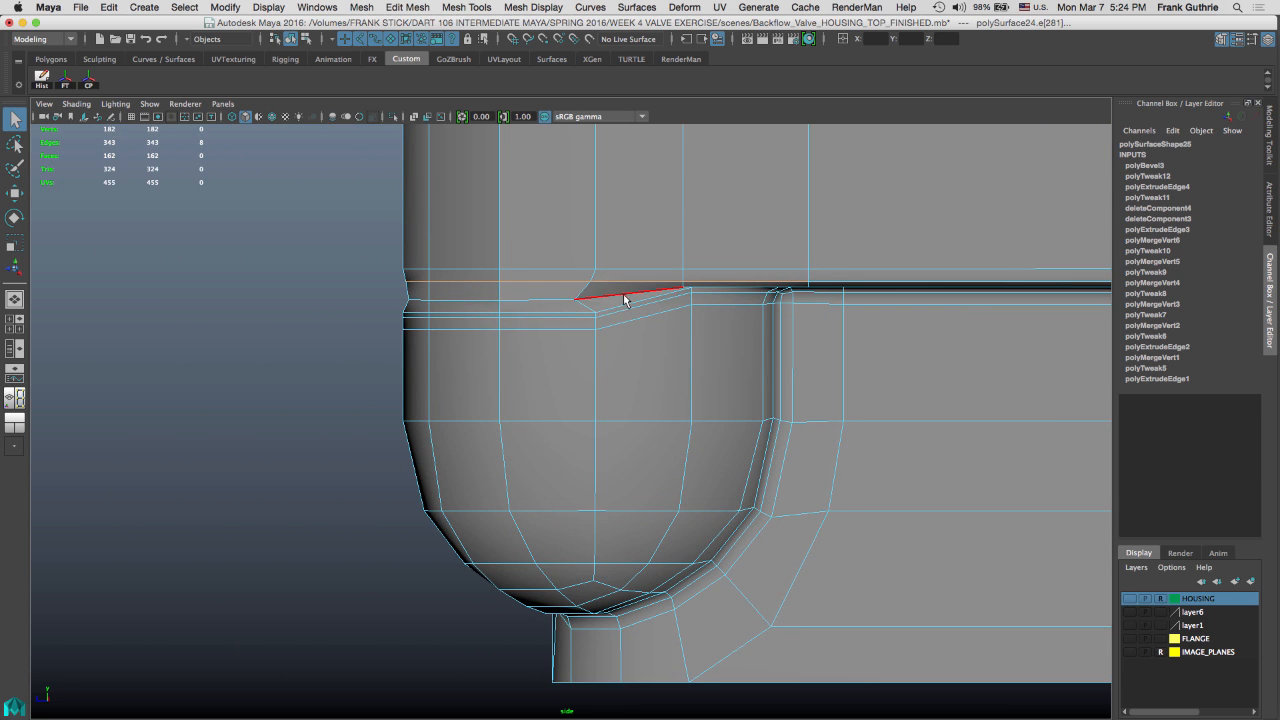
{"action": "right_click_drag", "start_coordinate": [629, 306], "coordinate": [679, 271], "text": "alt"}
{"action": "middle_click_drag", "start_coordinate": [678, 268], "coordinate": [672, 286], "text": "alt"}
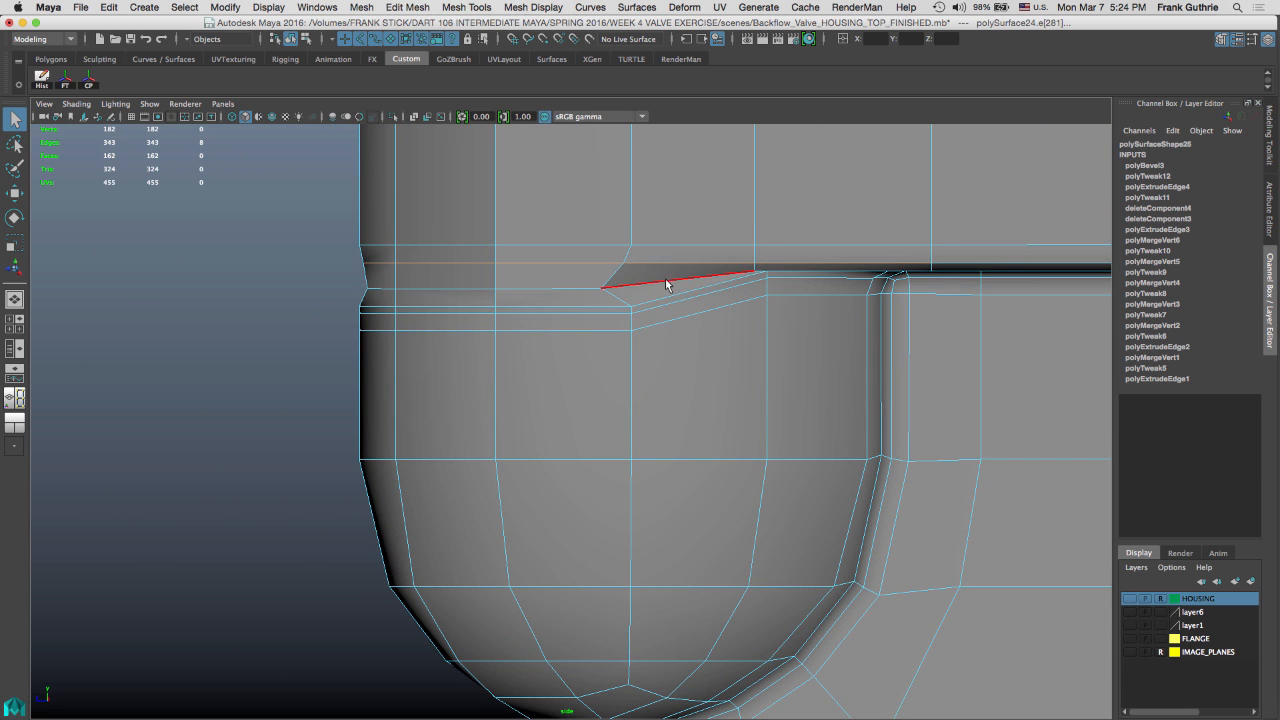
{"action": "left_click", "coordinate": [665, 283]}
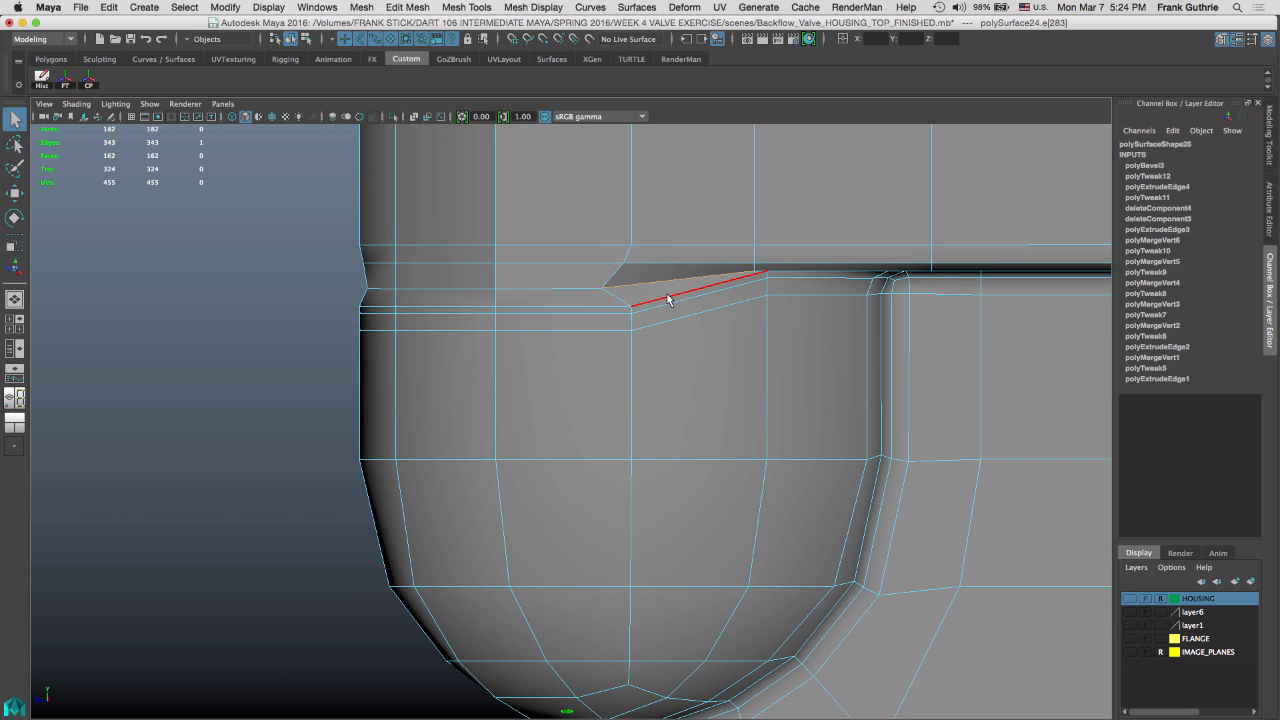
Add the row's remaining four edges around the bulge to the selection in the perspective view
{"action": "key", "text": "space"}
{"action": "key", "text": "space"}
{"action": "left_click_drag", "start_coordinate": [694, 294], "coordinate": [625, 369], "text": "alt"}
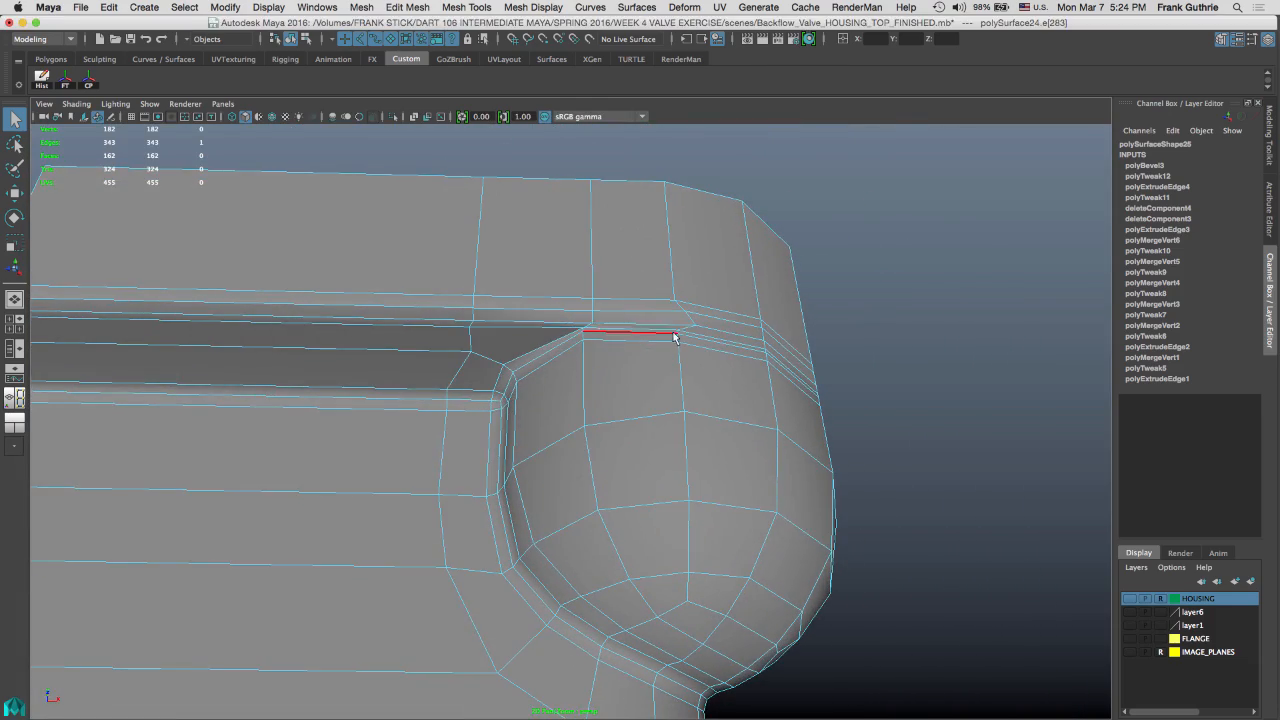
{"action": "right_click_drag", "start_coordinate": [660, 323], "coordinate": [797, 306], "text": "alt"}
{"action": "left_click_drag", "start_coordinate": [797, 306], "coordinate": [690, 310], "text": "alt"}
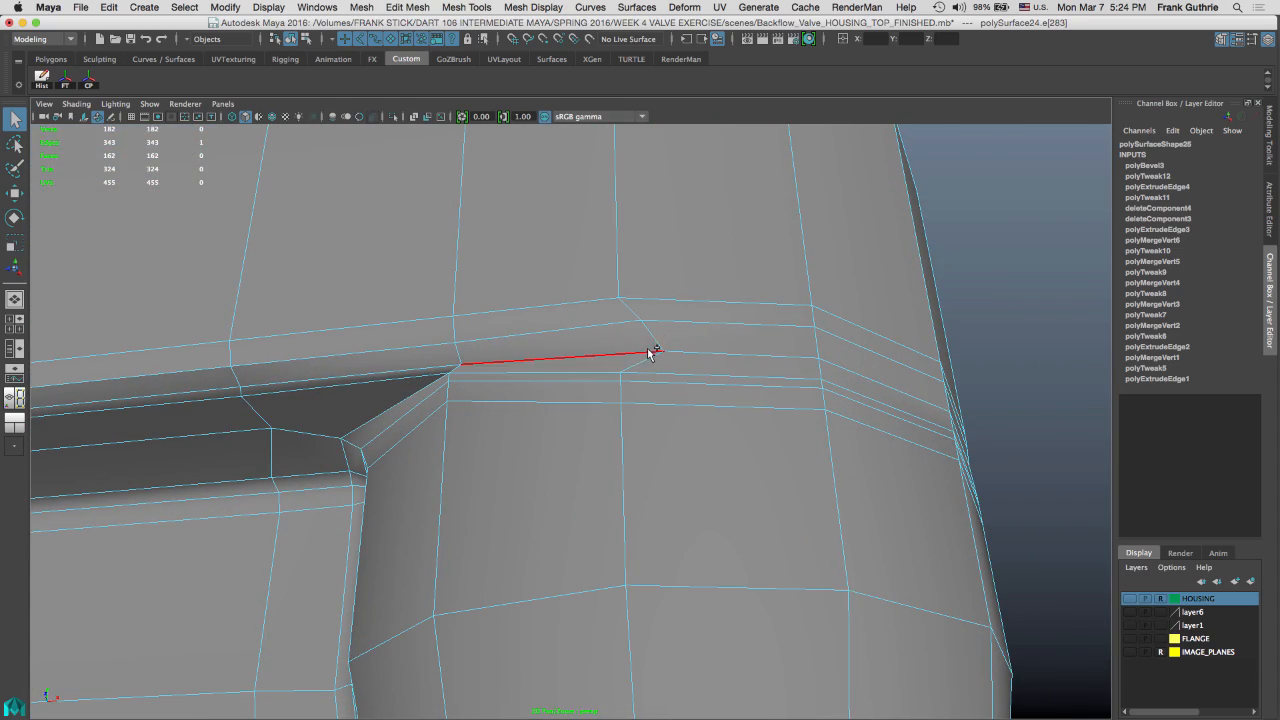
{"action": "left_click", "coordinate": [652, 354], "text": "shift"}
{"action": "left_click", "coordinate": [705, 360], "text": "shift"}
{"action": "left_click_drag", "start_coordinate": [809, 334], "coordinate": [549, 317], "text": "alt"}
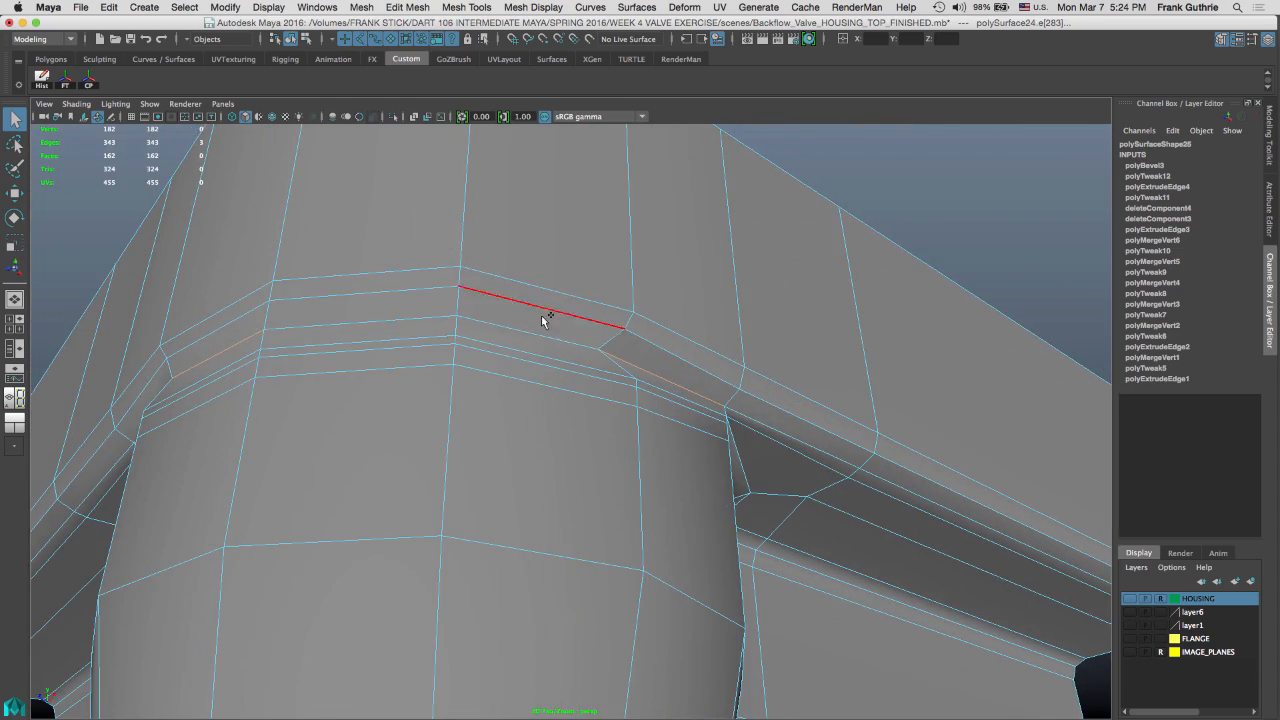
{"action": "left_click", "coordinate": [437, 329], "text": "shift"}
{"action": "left_click", "coordinate": [505, 327], "text": "shift"}
Snap the five selected edges vertically level with the adjacent straight lip edge and check the row in the side view
{"action": "key", "text": "w"}
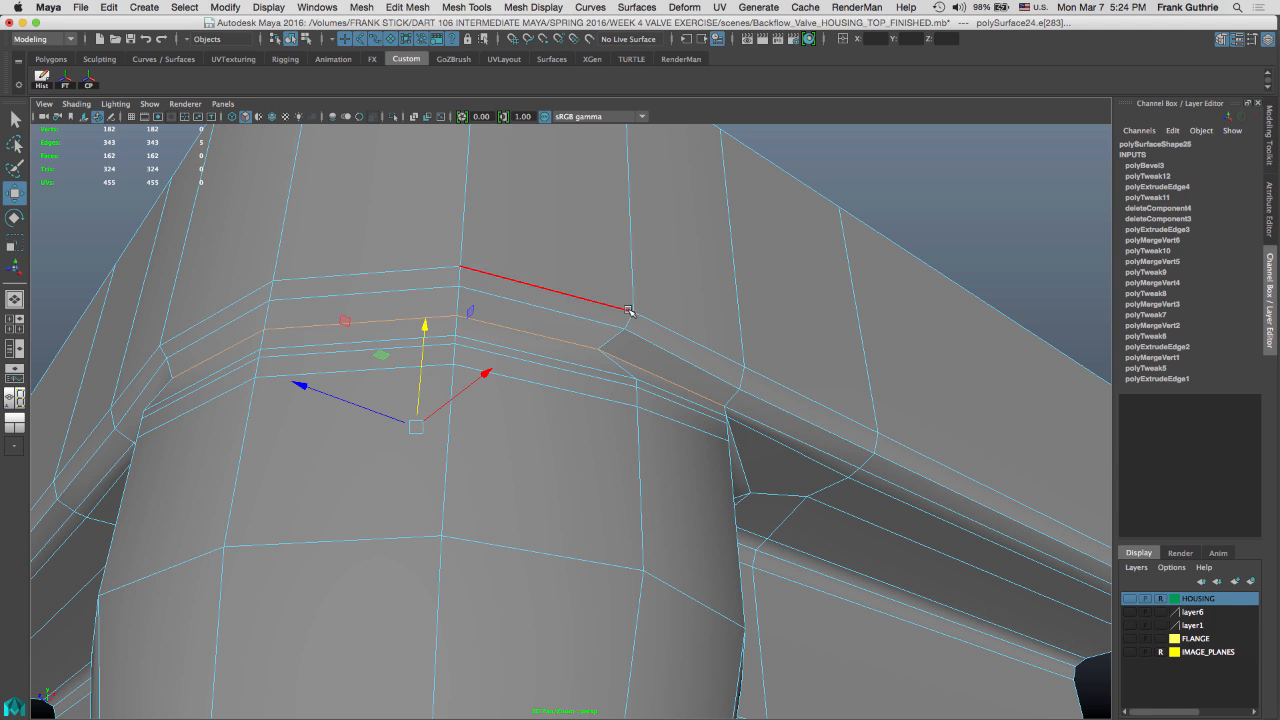
{"action": "left_click_drag", "start_coordinate": [440, 336], "coordinate": [440, 310]}
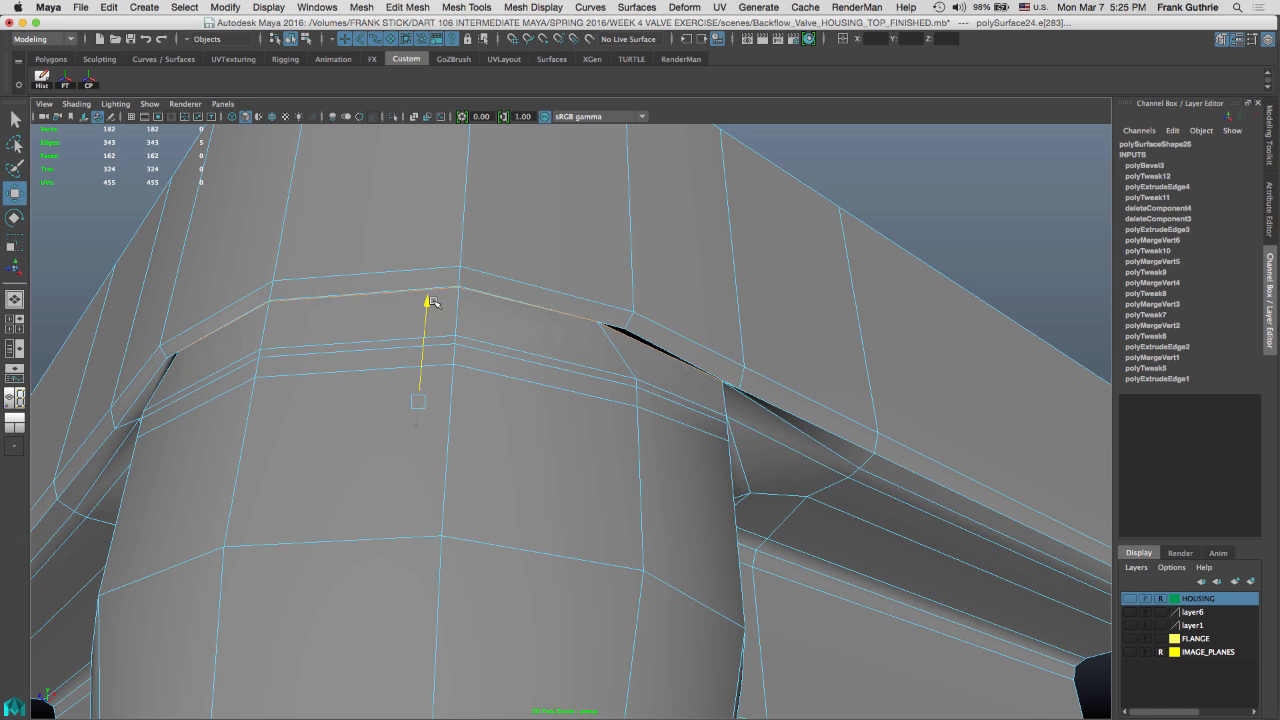
{"action": "key", "text": "v"}
{"action": "middle_click_drag", "start_coordinate": [862, 471], "coordinate": [859, 473]}
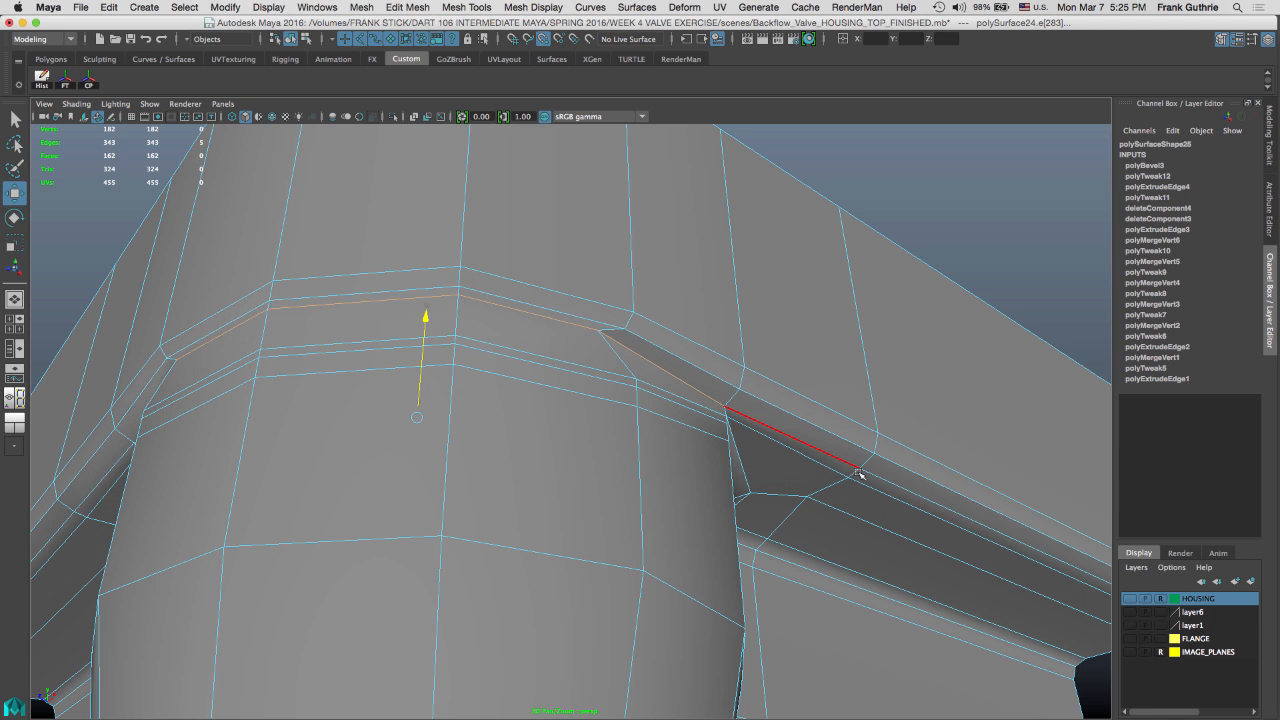
{"action": "key", "text": "space"}
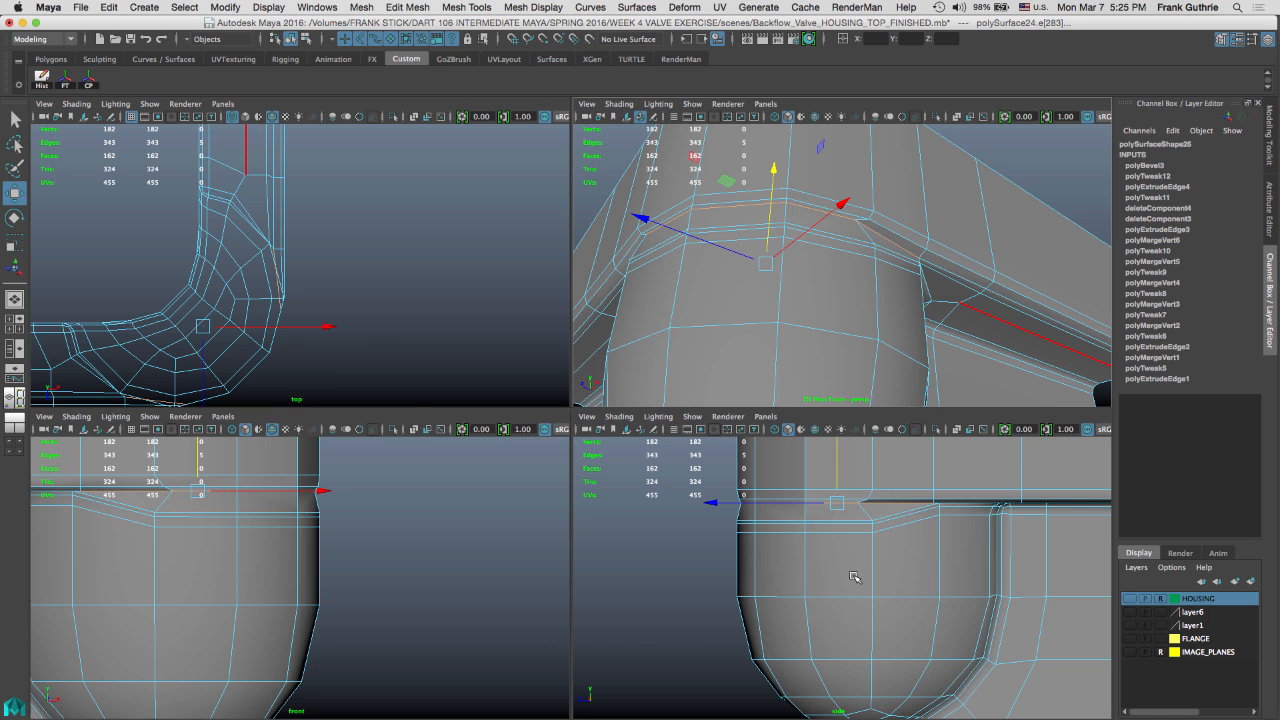
{"action": "key", "text": "space"}
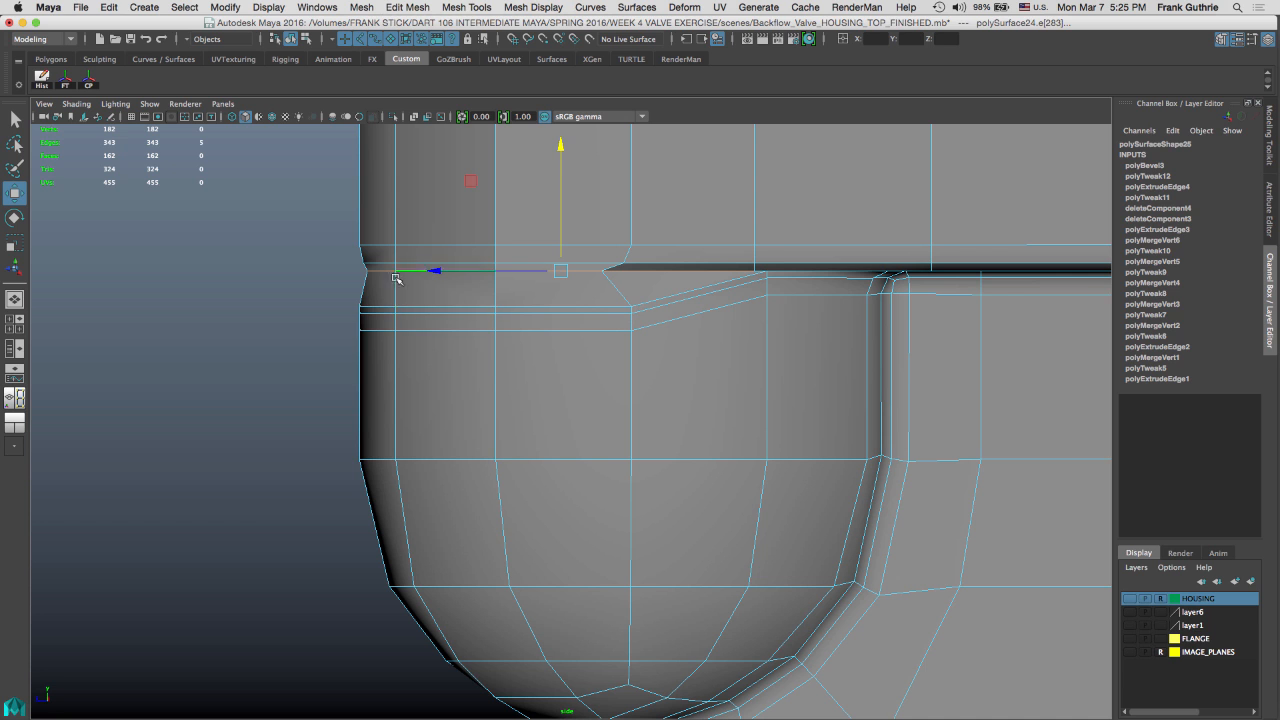
{"action": "key", "text": "space"}
{"action": "key", "text": "space"}
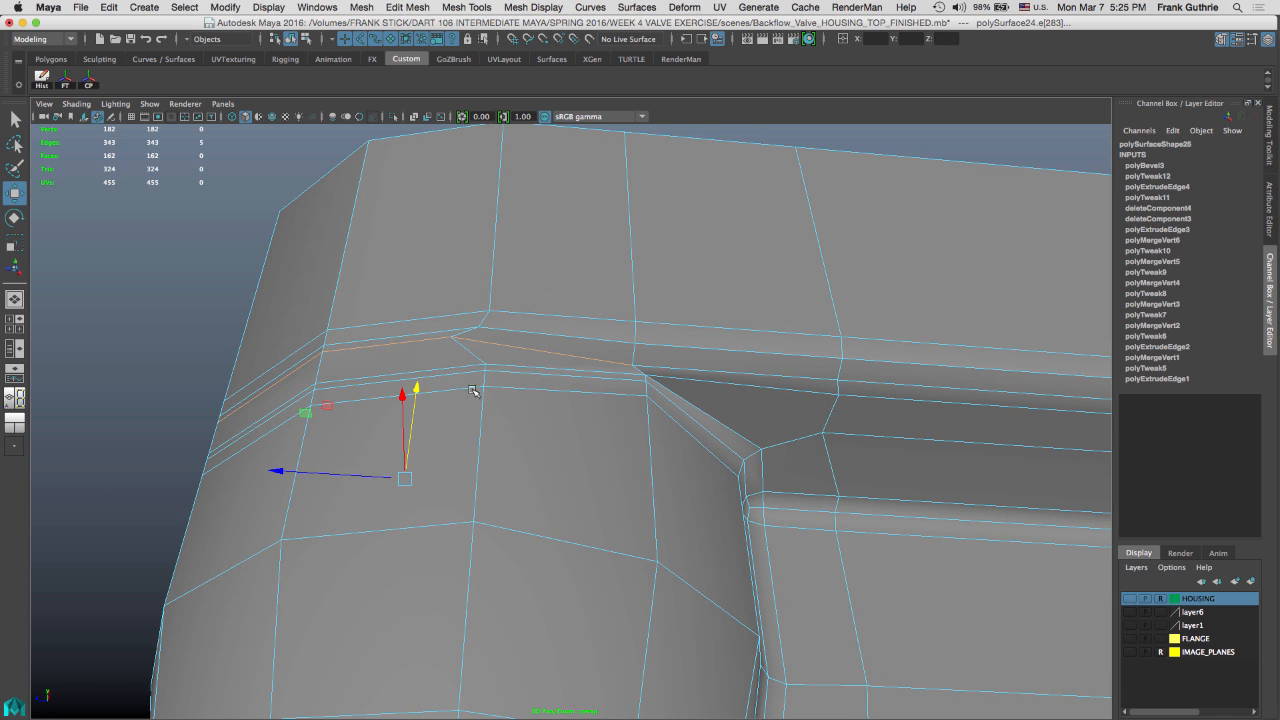
Select the six bevel vertices in the column at the bulge's side and snap them along Z under the column's top vertex
{"action": "middle_click_drag", "start_coordinate": [515, 245], "coordinate": [551, 279], "text": "alt"}
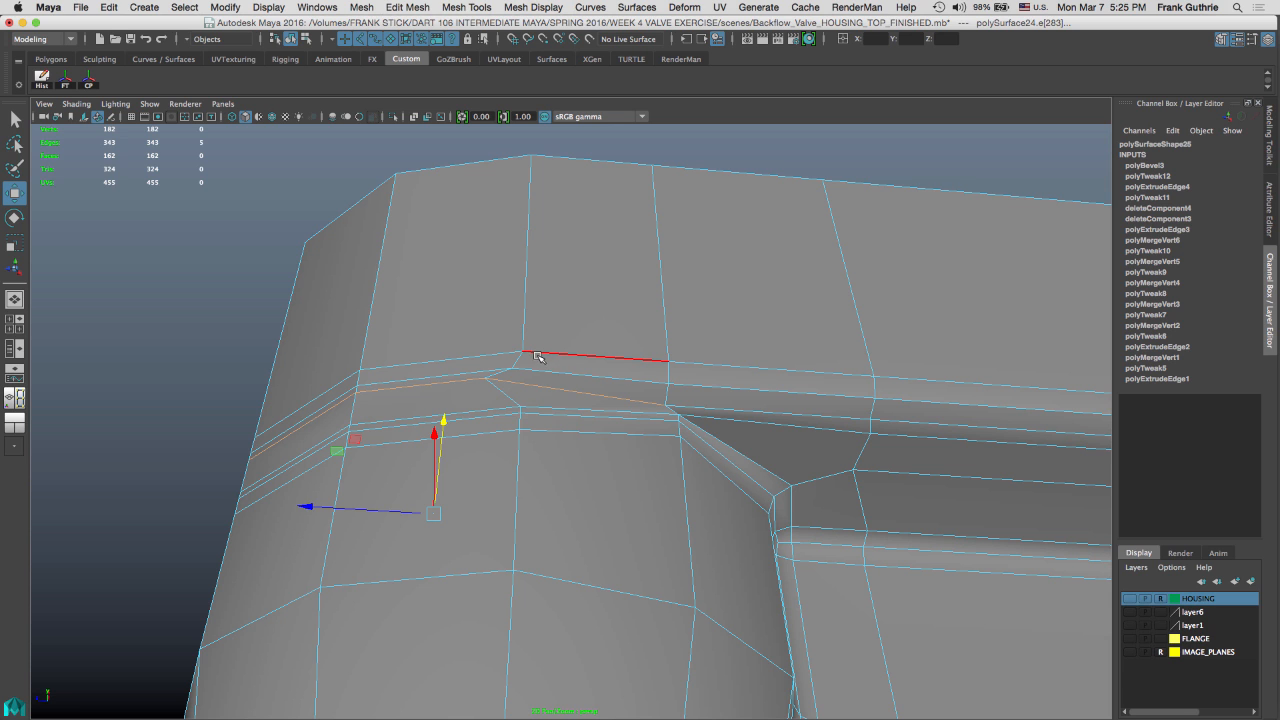
{"action": "right_click_drag", "start_coordinate": [531, 357], "coordinate": [531, 290]}
{"action": "left_click_drag", "start_coordinate": [564, 323], "coordinate": [474, 476]}
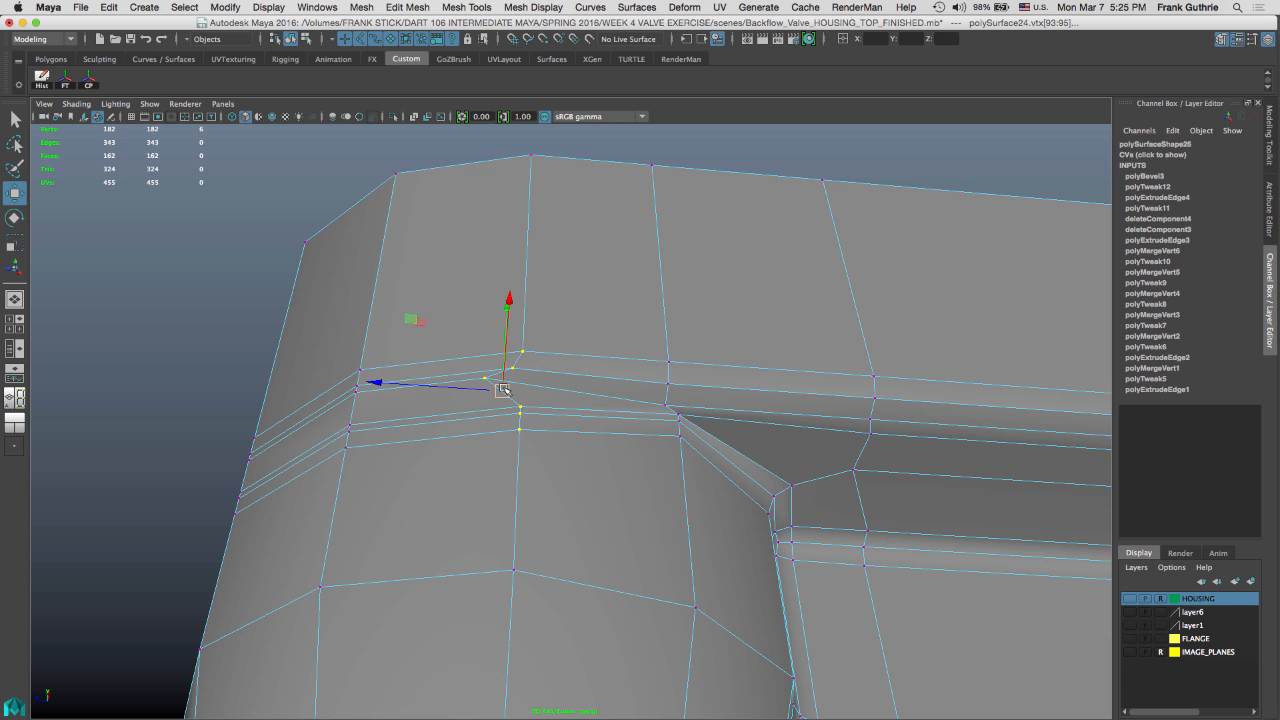
{"action": "left_click_drag", "start_coordinate": [488, 381], "coordinate": [627, 320]}
{"action": "key", "text": "space"}
{"action": "key", "text": "space"}
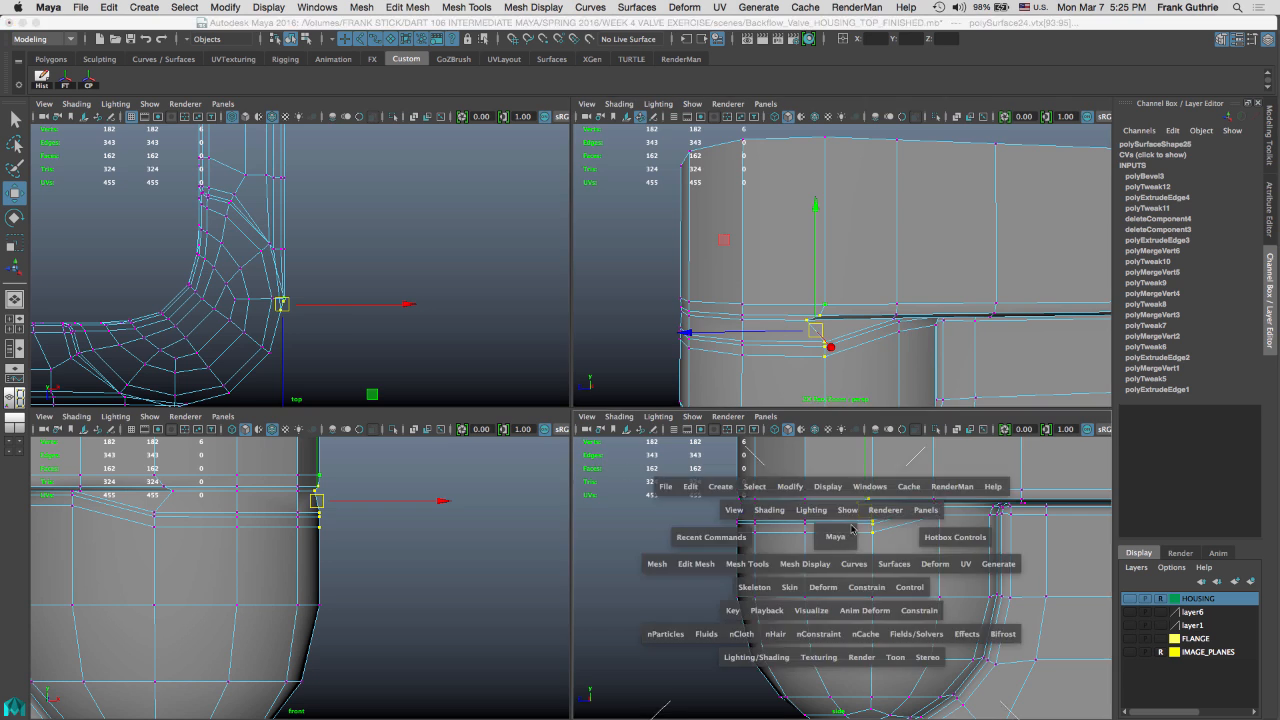
{"action": "middle_click_drag", "start_coordinate": [551, 291], "coordinate": [429, 376], "text": "alt"}
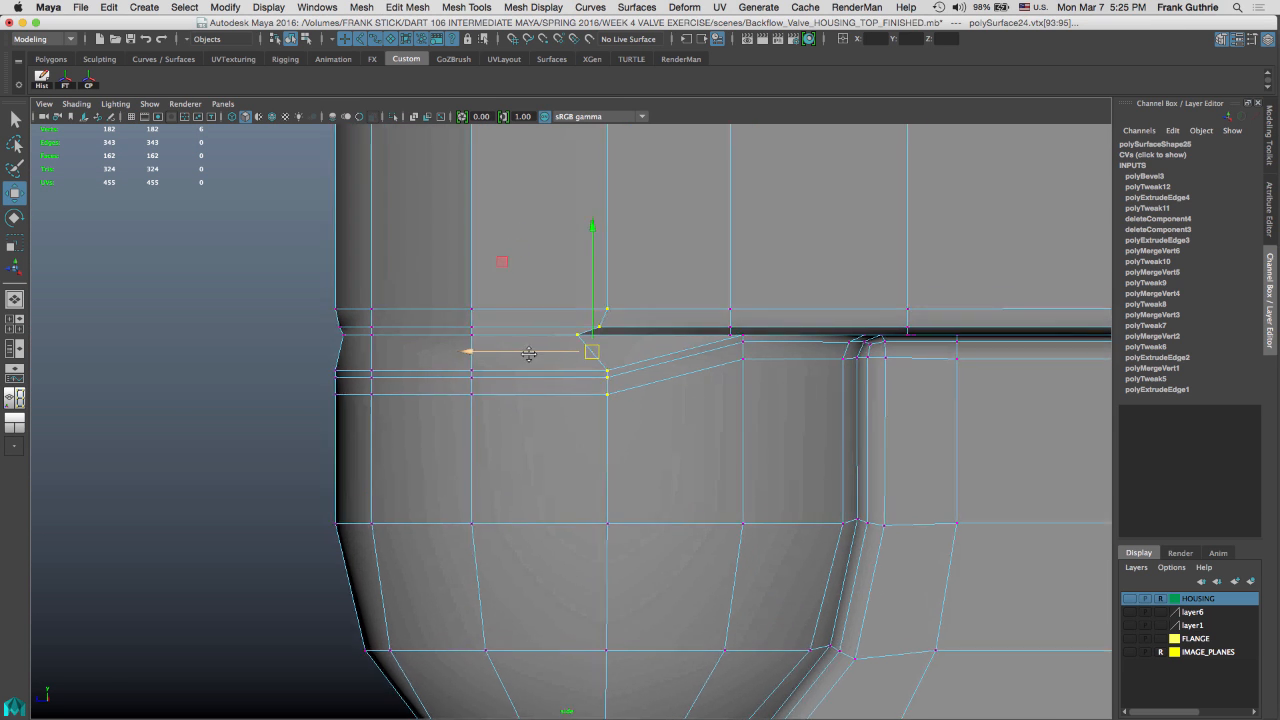
{"action": "left_click_drag", "start_coordinate": [434, 364], "coordinate": [402, 364]}
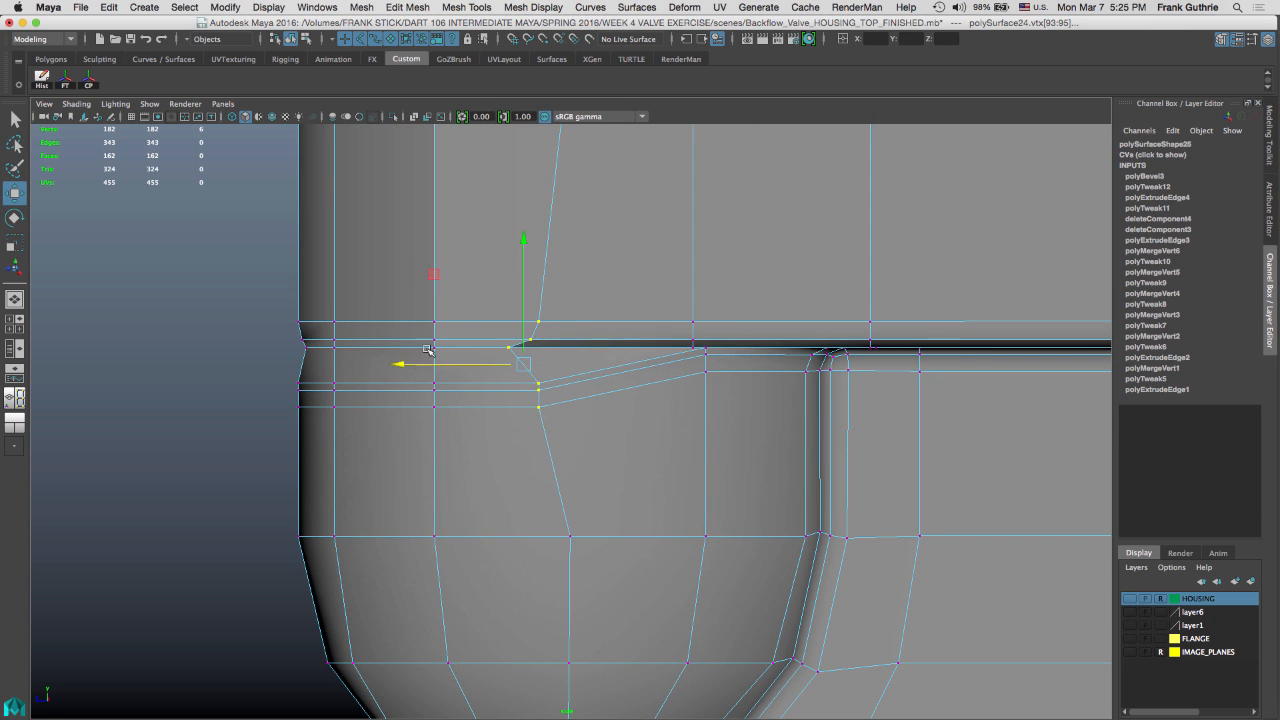
{"action": "middle_click_drag", "start_coordinate": [605, 231], "coordinate": [535, 380], "text": "alt"}
{"action": "middle_click_drag", "start_coordinate": [478, 224], "coordinate": [498, 197]}
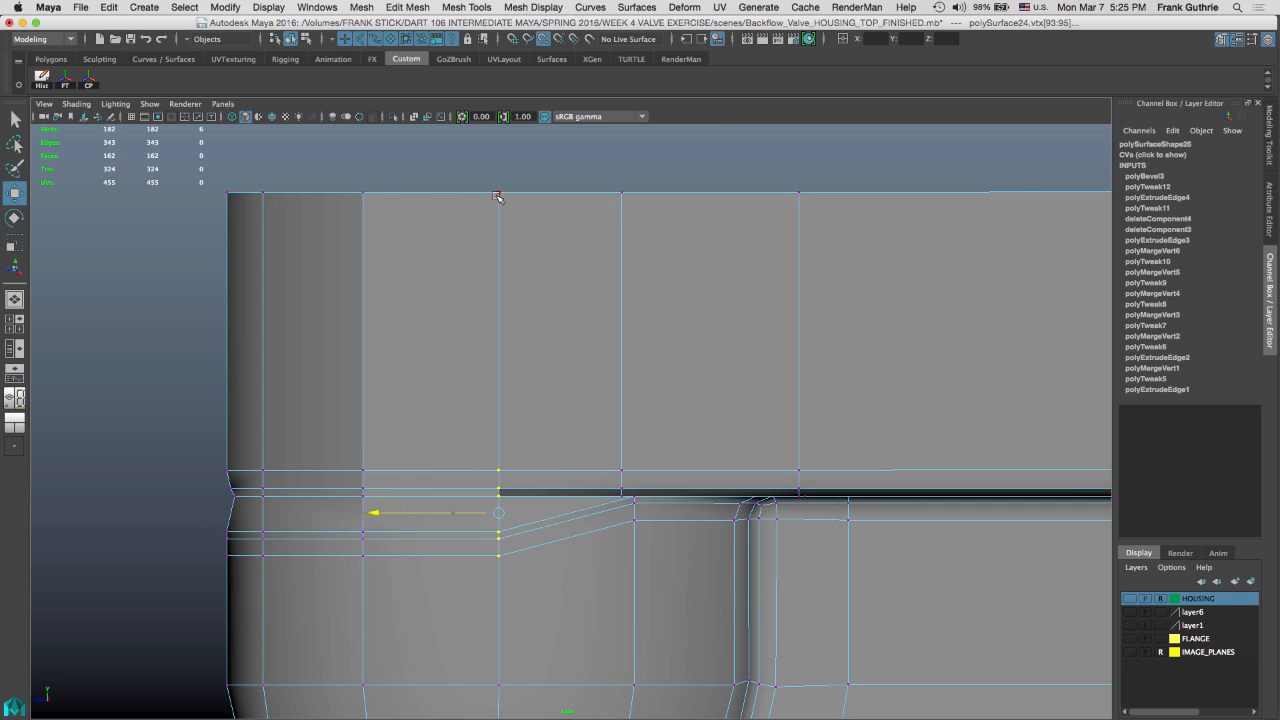
Snap the same six vertices along X in line with the housing's top corner vertex in the front view
{"action": "key", "text": "space"}
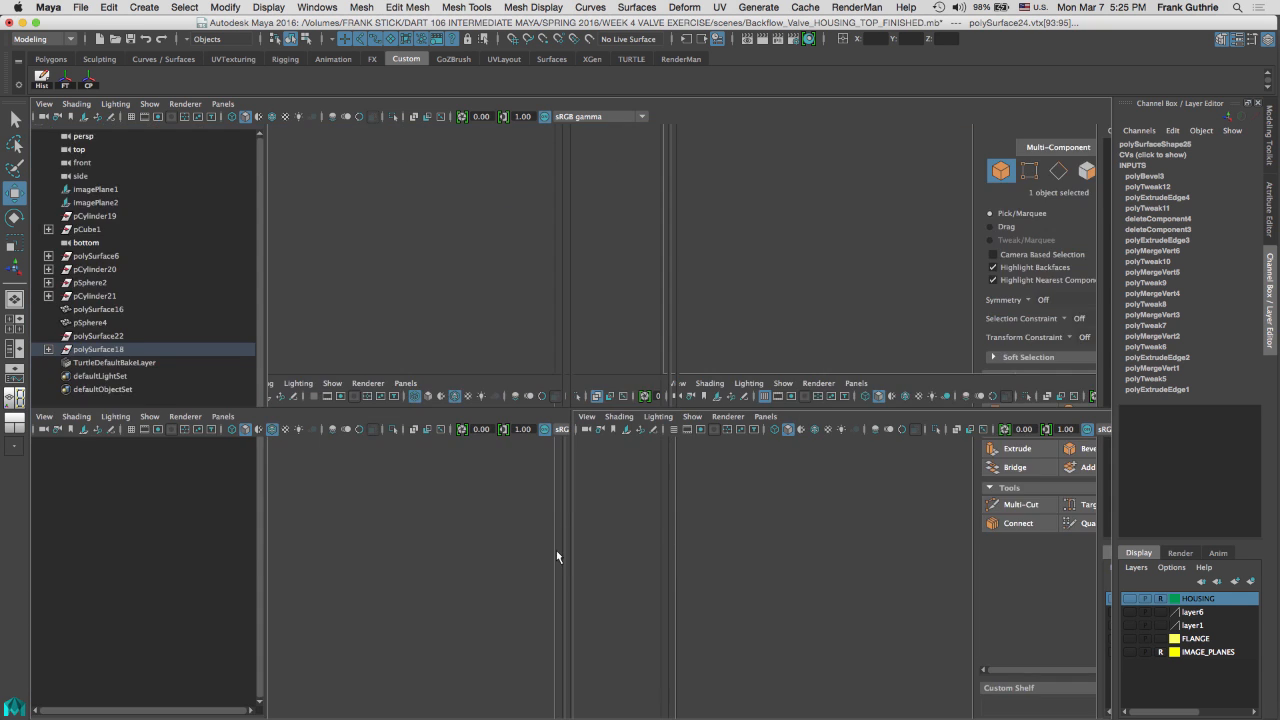
{"action": "key", "text": "space"}
{"action": "middle_click_drag", "start_coordinate": [625, 424], "coordinate": [595, 507], "text": "alt"}
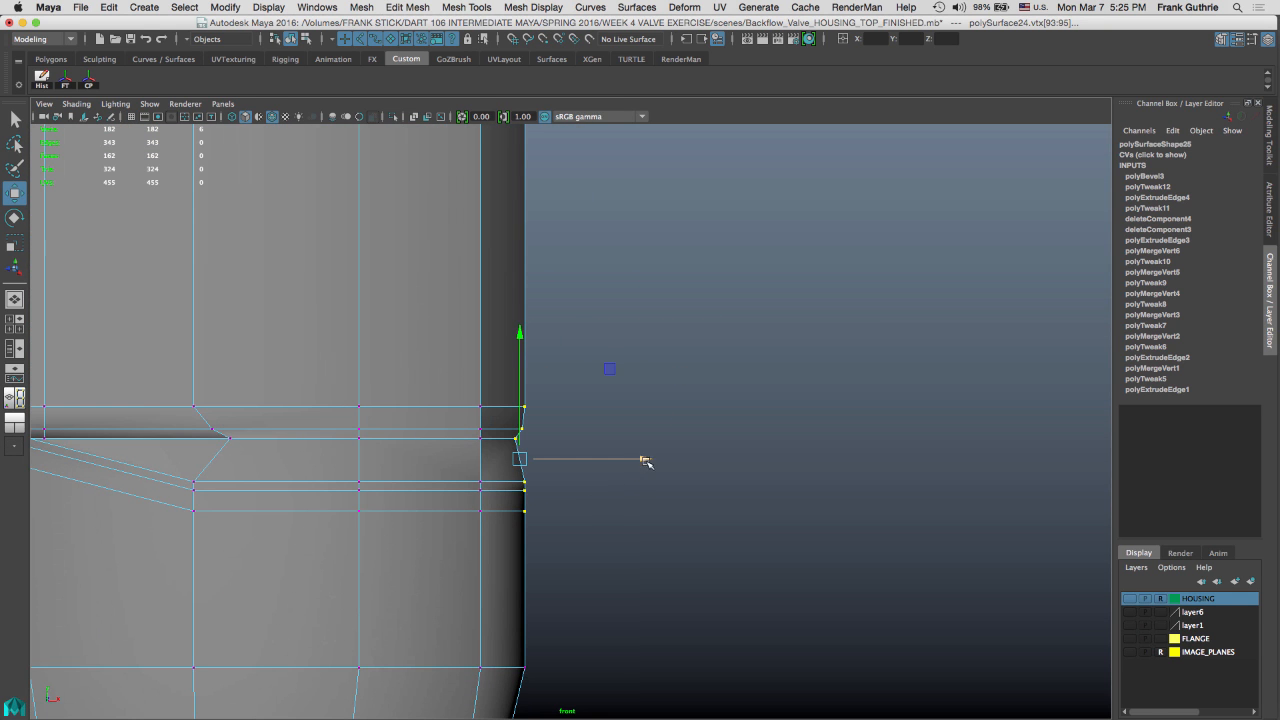
{"action": "left_click_drag", "start_coordinate": [646, 461], "coordinate": [703, 460]}
{"action": "middle_click_drag", "start_coordinate": [666, 254], "coordinate": [672, 477], "text": "alt"}
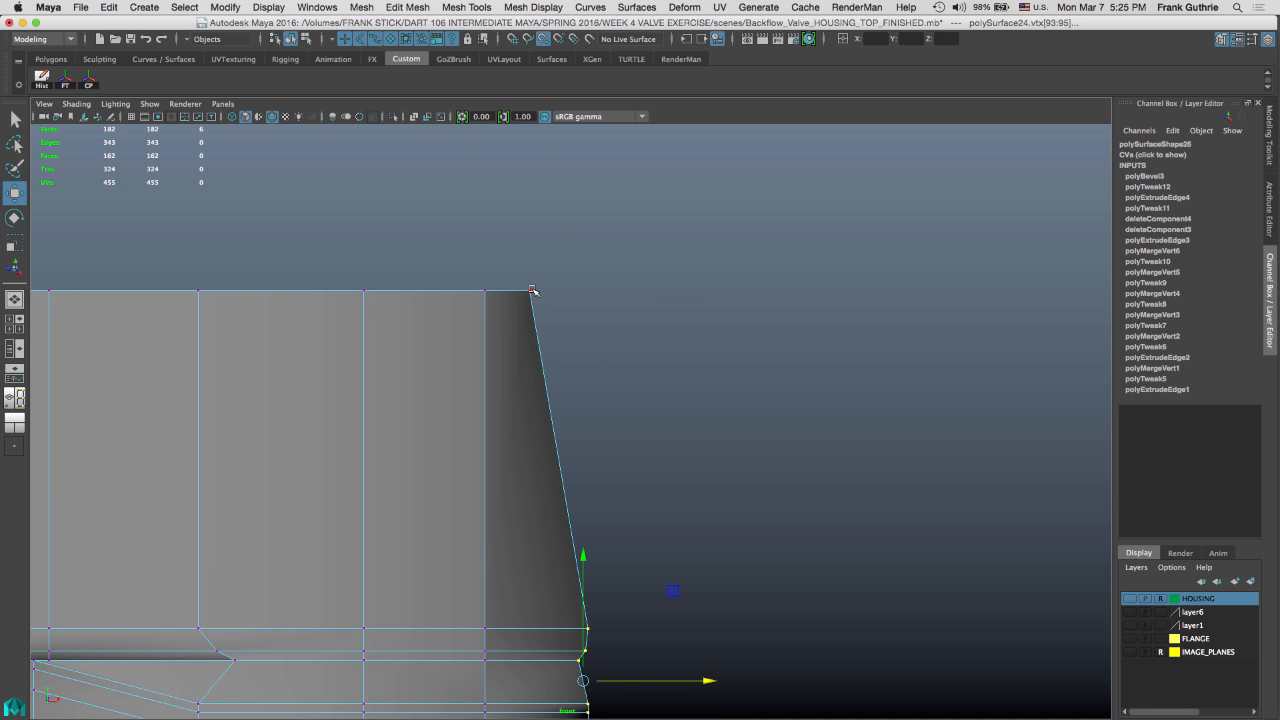
{"action": "middle_click_drag", "start_coordinate": [532, 290], "coordinate": [531, 294]}
Select the six bevel vertices in the next column around the bulge and show them close up in the top view
{"action": "key", "text": "space"}
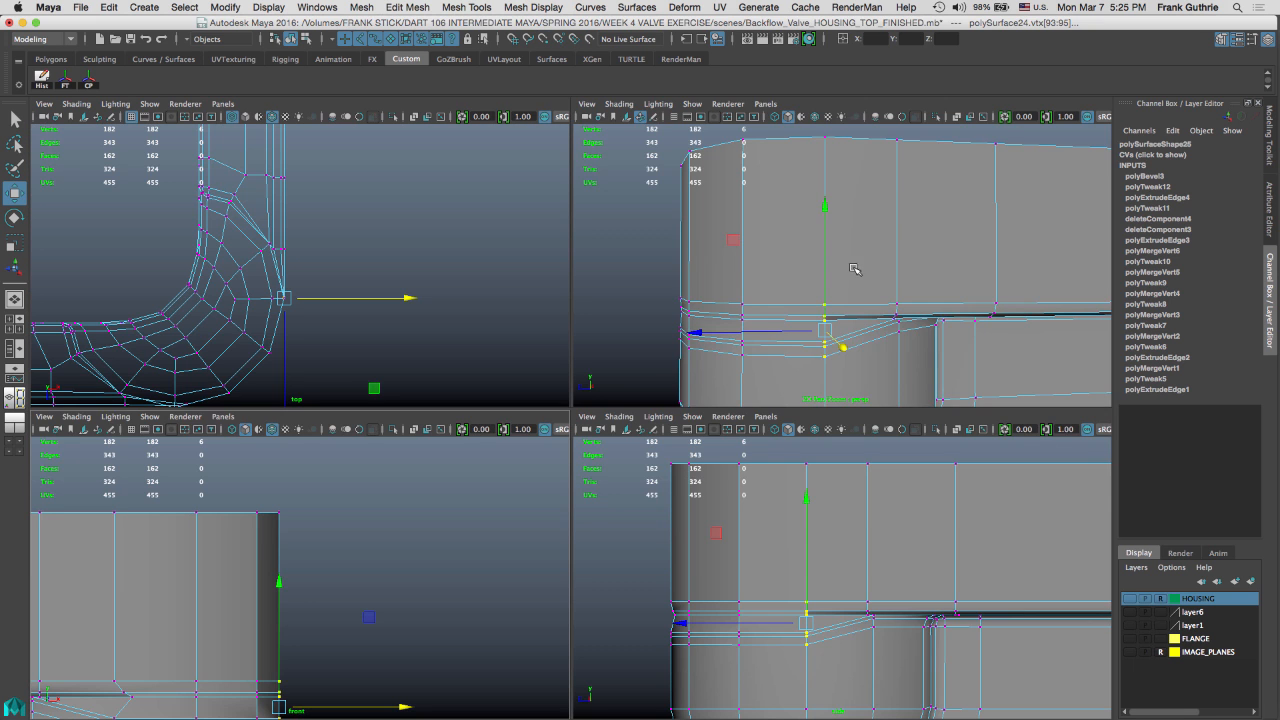
{"action": "key", "text": "space"}
{"action": "left_click_drag", "start_coordinate": [780, 369], "coordinate": [757, 328], "text": "alt"}
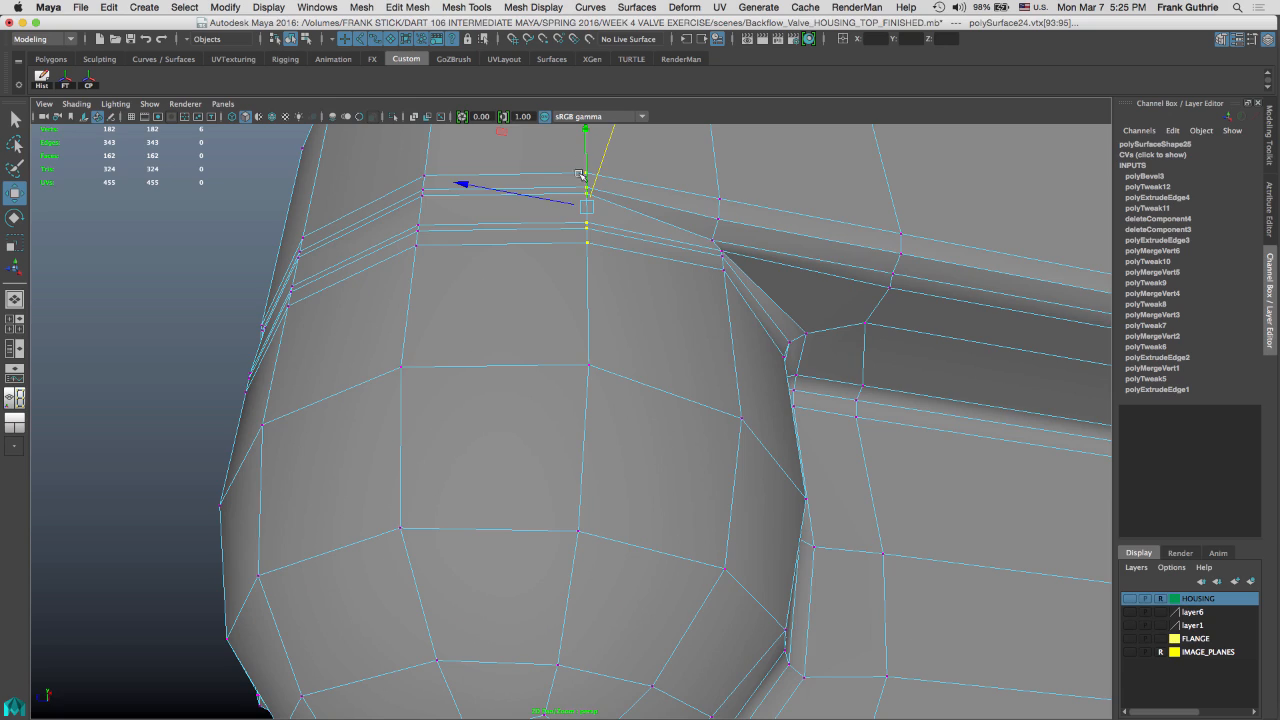
{"action": "left_click_drag", "start_coordinate": [624, 239], "coordinate": [586, 280], "text": "alt"}
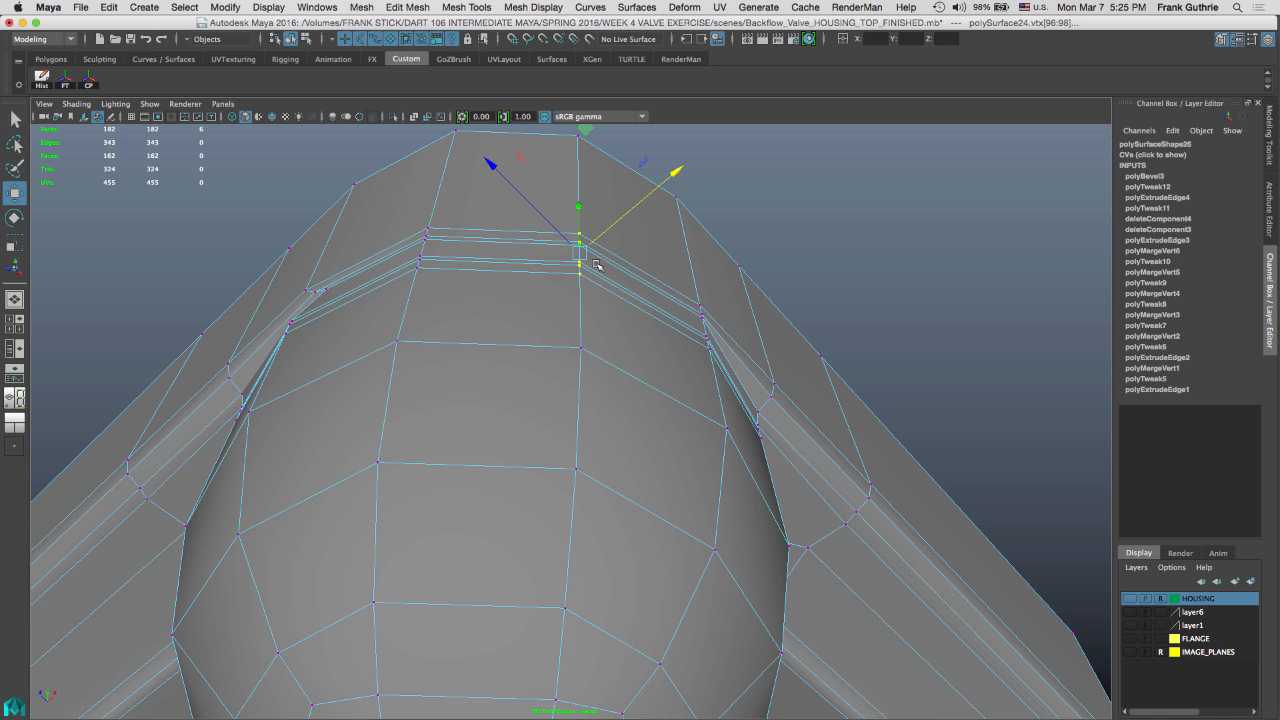
{"action": "left_click_drag", "start_coordinate": [616, 254], "coordinate": [549, 315], "text": "alt"}
{"action": "key", "text": "space"}
{"action": "left_click_drag", "start_coordinate": [549, 315], "coordinate": [512, 318]}
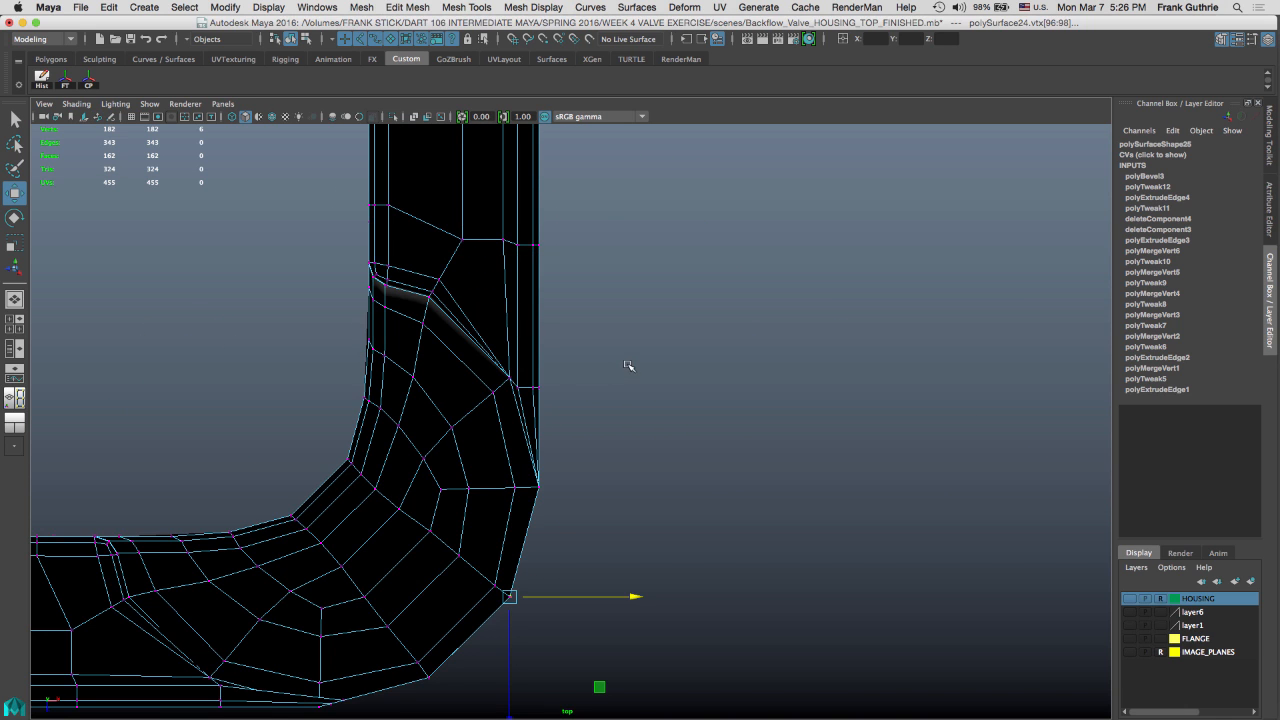
{"action": "scroll", "coordinate": [630, 364], "scroll_direction": "up", "scroll_amount": 5}
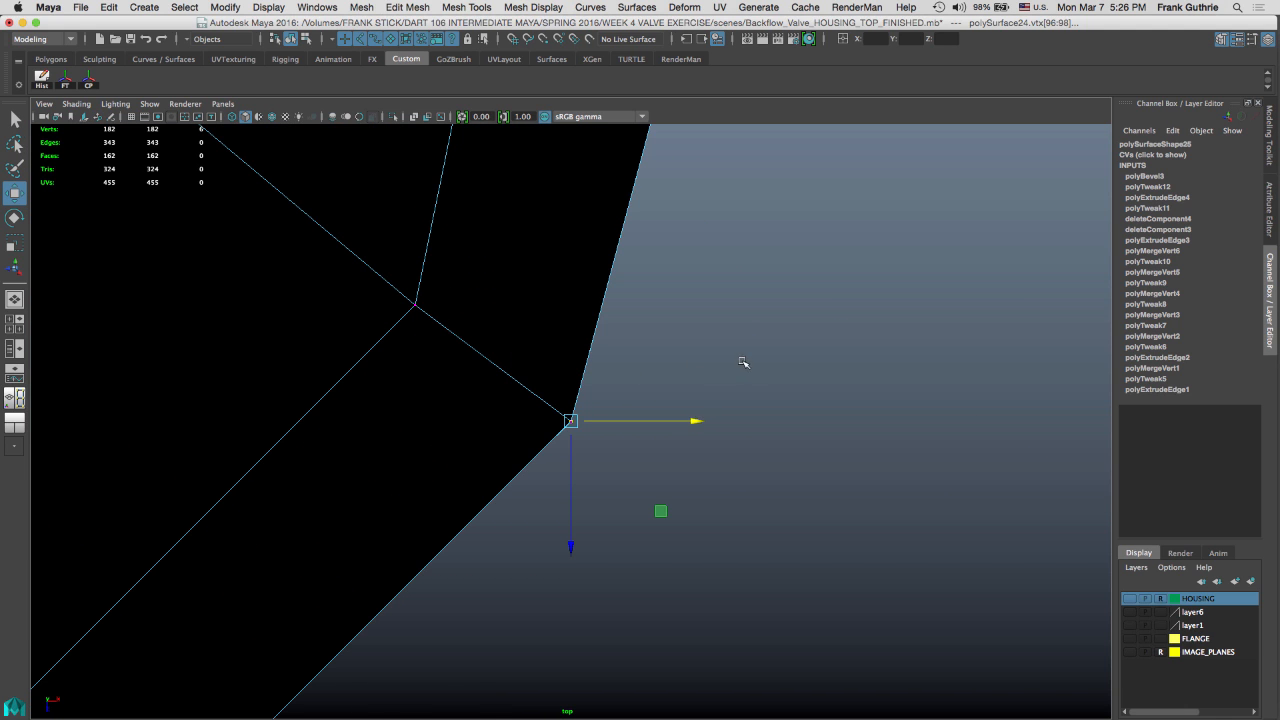
Snap the selected vertex column along X and Z to its housing corner point, using the four-view layout
{"action": "key", "text": "space"}
{"action": "key", "text": "space"}
{"action": "left_click_drag", "start_coordinate": [759, 353], "coordinate": [806, 275]}
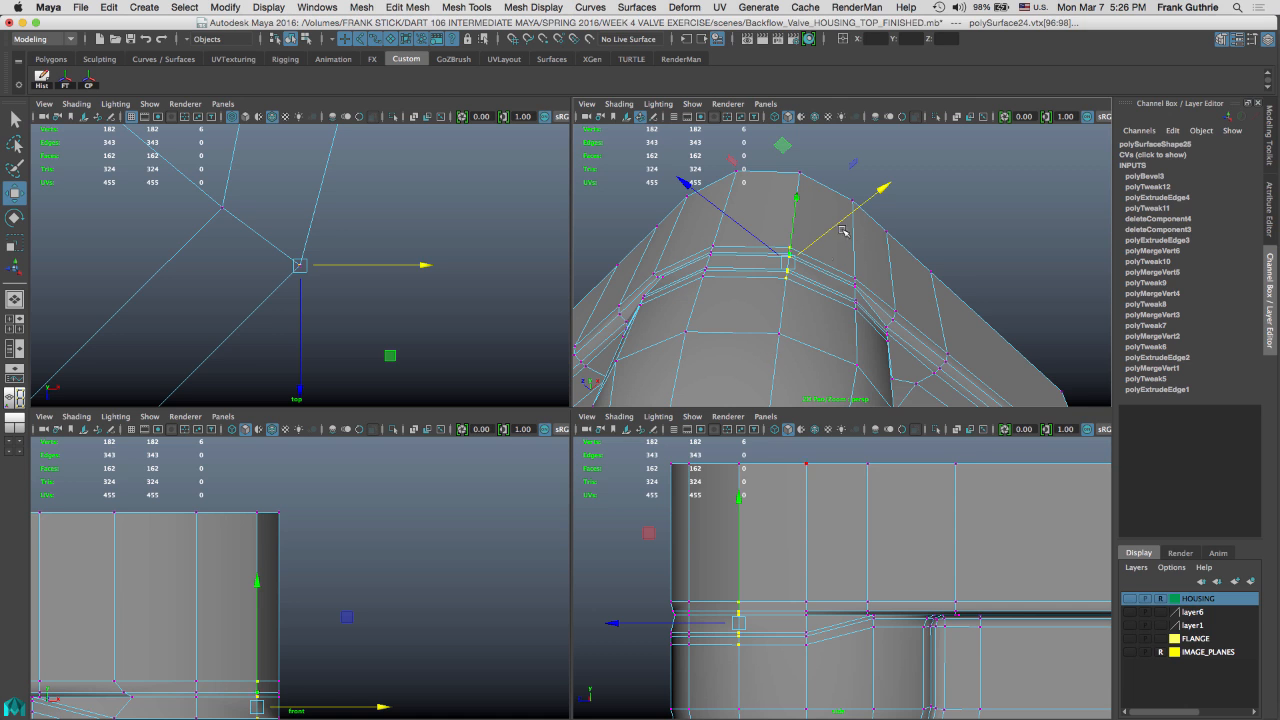
{"action": "left_click_drag", "start_coordinate": [881, 193], "coordinate": [898, 176]}
{"action": "left_click", "coordinate": [300, 265]}
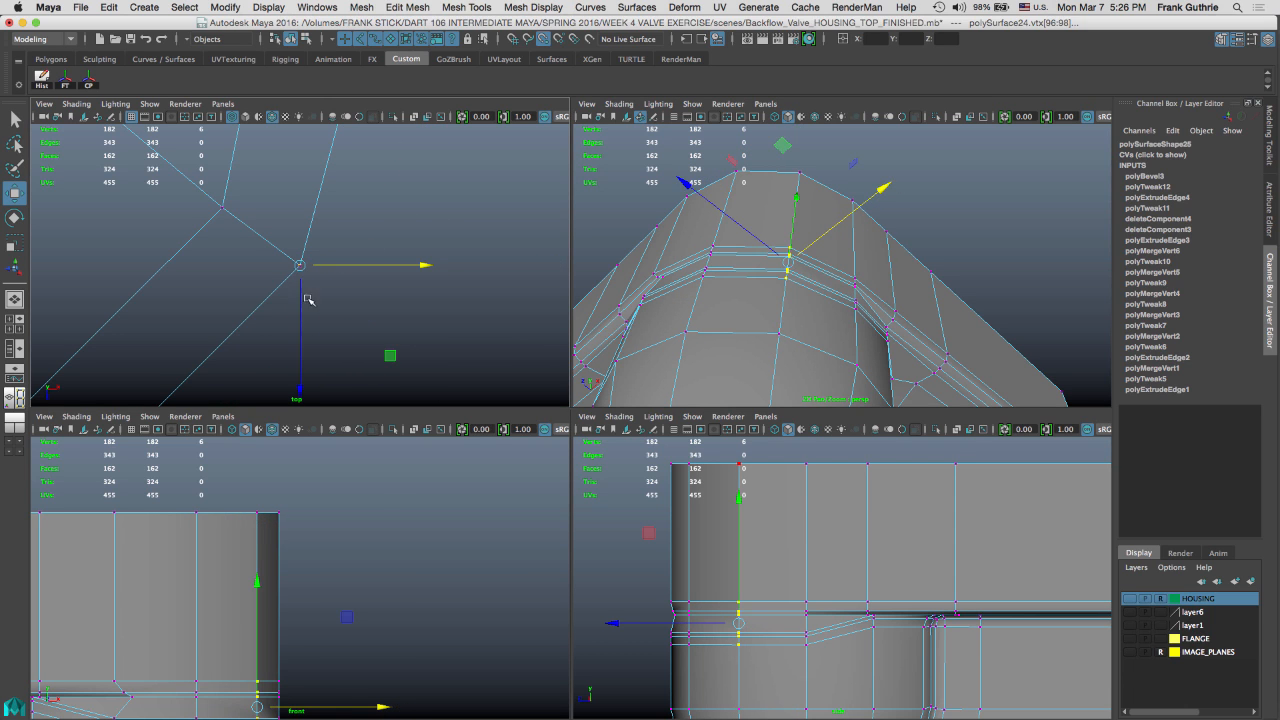
{"action": "left_click_drag", "start_coordinate": [302, 311], "coordinate": [300, 368]}
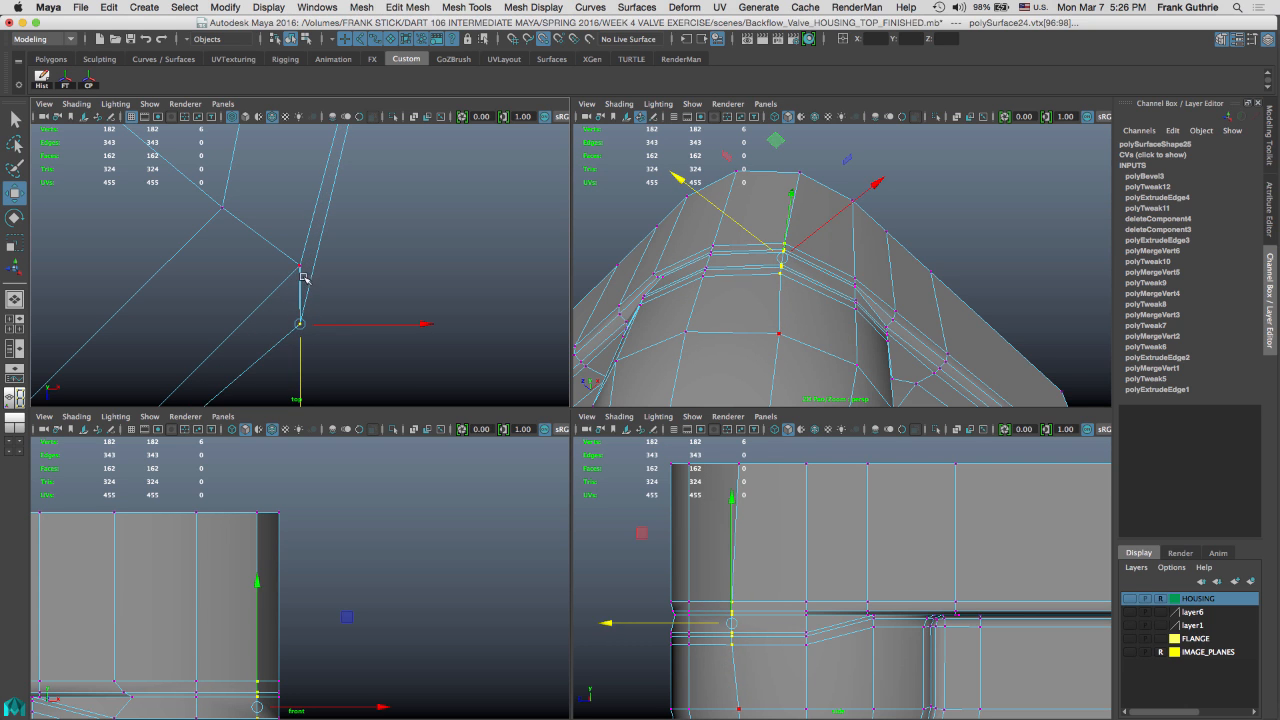
{"action": "left_click_drag", "start_coordinate": [303, 277], "coordinate": [301, 266]}
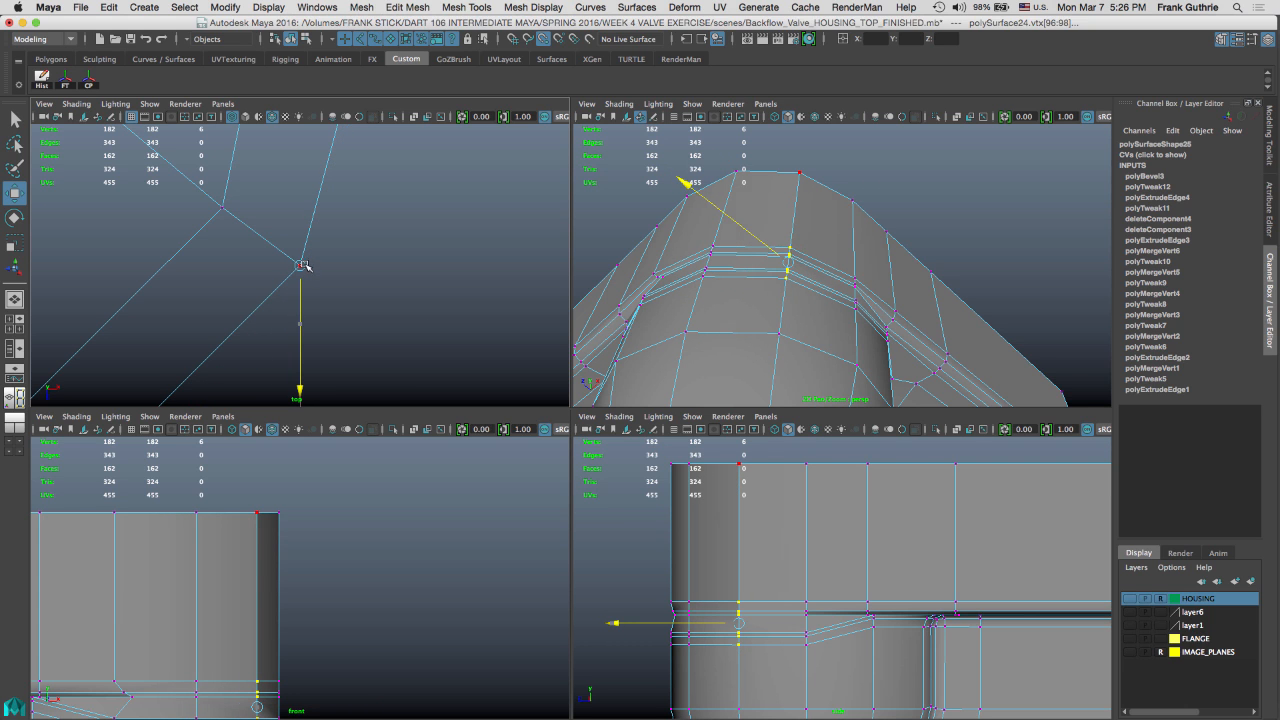
Select the six bevel vertices in the following column and snap them along X and Z in line with its top vertex
{"action": "middle_click", "coordinate": [767, 305]}
{"action": "left_click_drag", "start_coordinate": [748, 323], "coordinate": [873, 312], "text": "alt"}
{"action": "left_click_drag", "start_coordinate": [799, 349], "coordinate": [882, 247]}
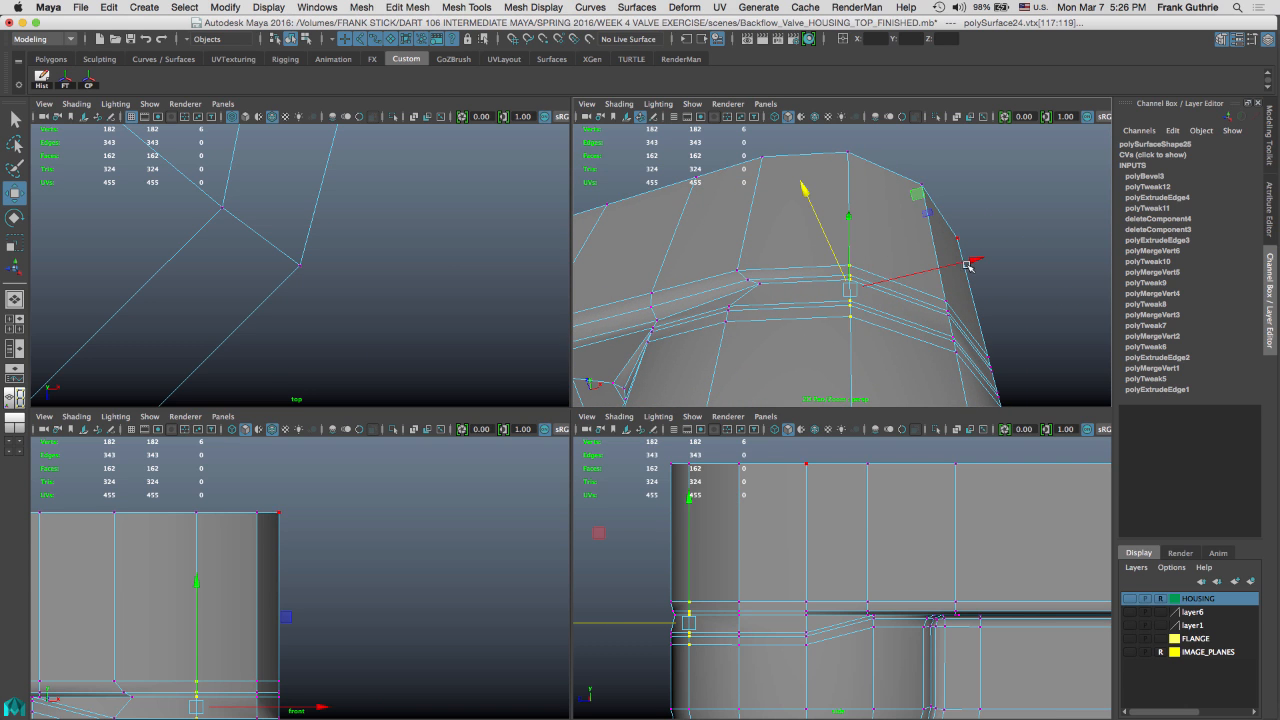
{"action": "left_click_drag", "start_coordinate": [979, 259], "coordinate": [1040, 244]}
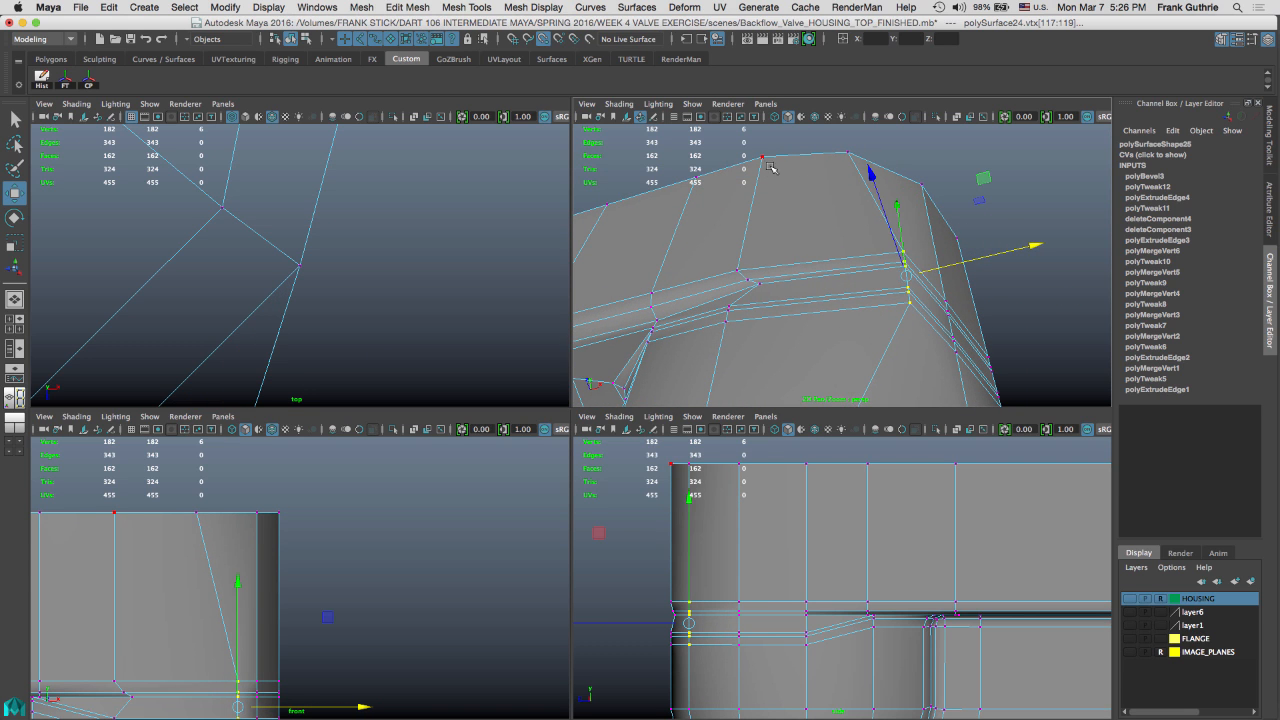
{"action": "middle_click", "coordinate": [845, 154]}
{"action": "left_click_drag", "start_coordinate": [811, 198], "coordinate": [804, 182]}
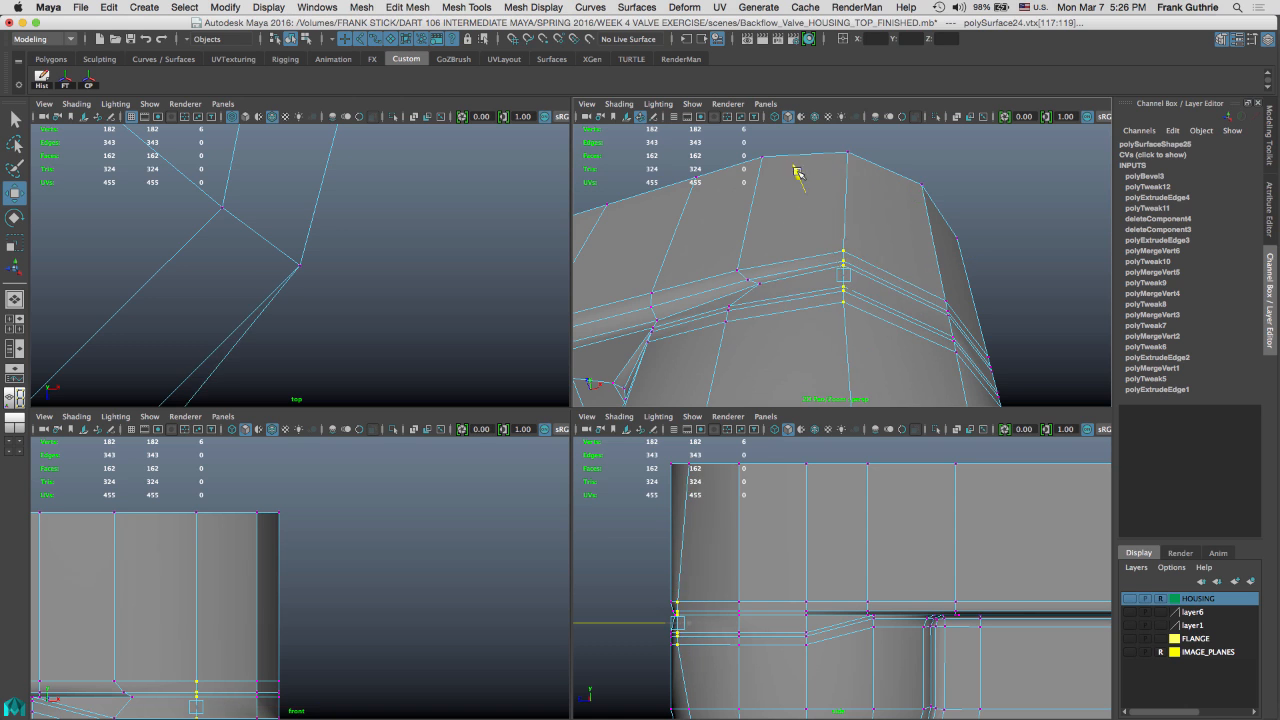
{"action": "middle_click_drag", "start_coordinate": [843, 157], "coordinate": [856, 152]}
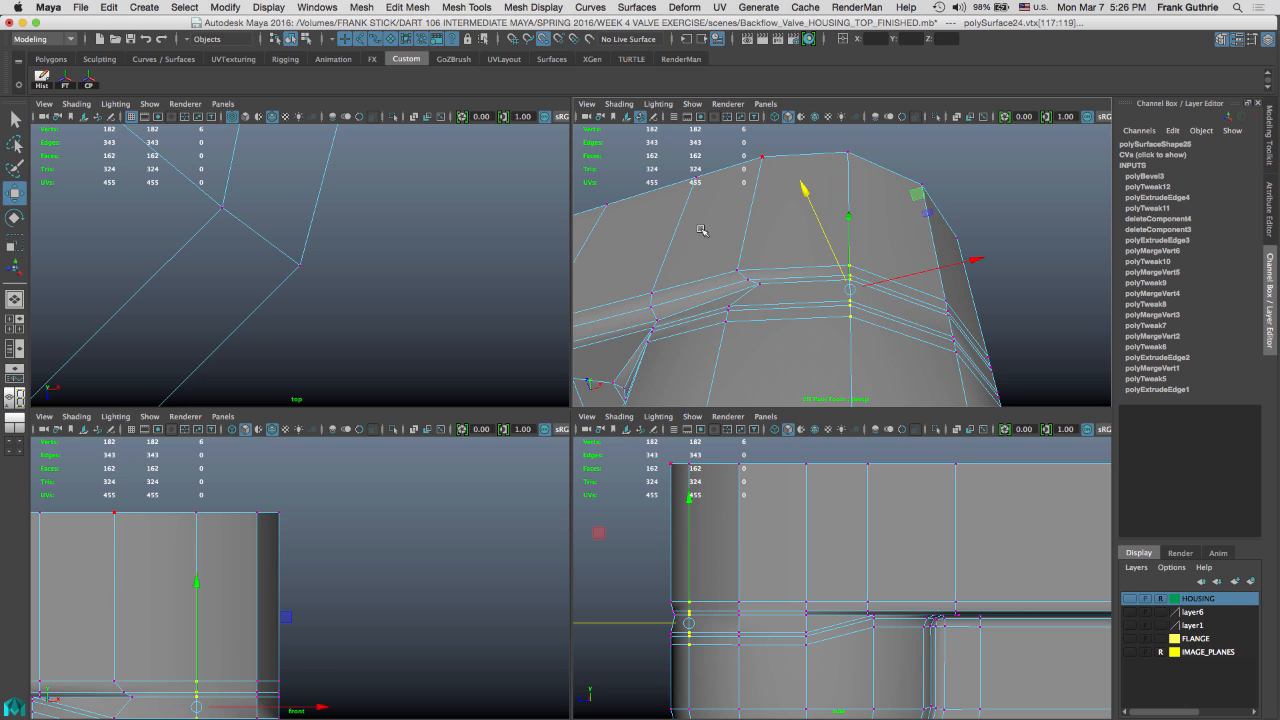
Select the six bevel vertices in the next column around the bulge and snap them along X and Z to the housing's top vertex
{"action": "left_click_drag", "start_coordinate": [702, 230], "coordinate": [871, 251], "text": "alt"}
{"action": "left_click_drag", "start_coordinate": [772, 350], "coordinate": [773, 351]}
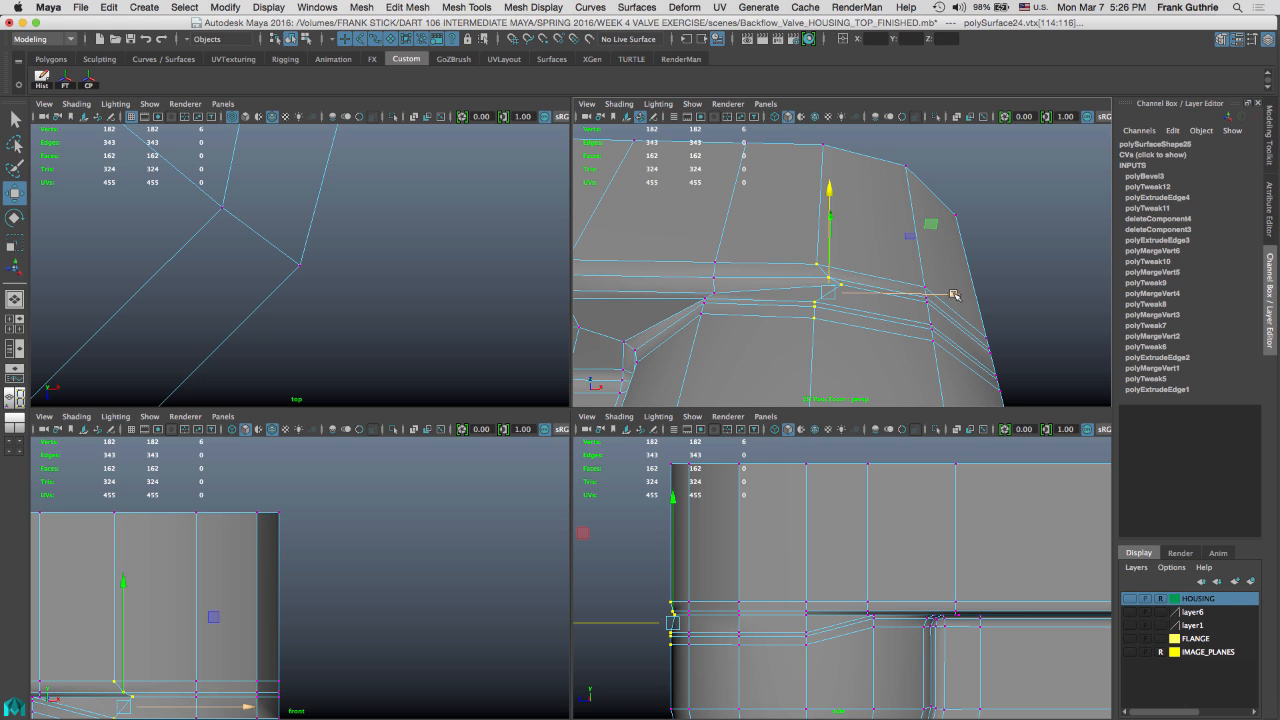
{"action": "left_click_drag", "start_coordinate": [954, 295], "coordinate": [983, 296]}
{"action": "middle_click_drag", "start_coordinate": [820, 148], "coordinate": [820, 183]}
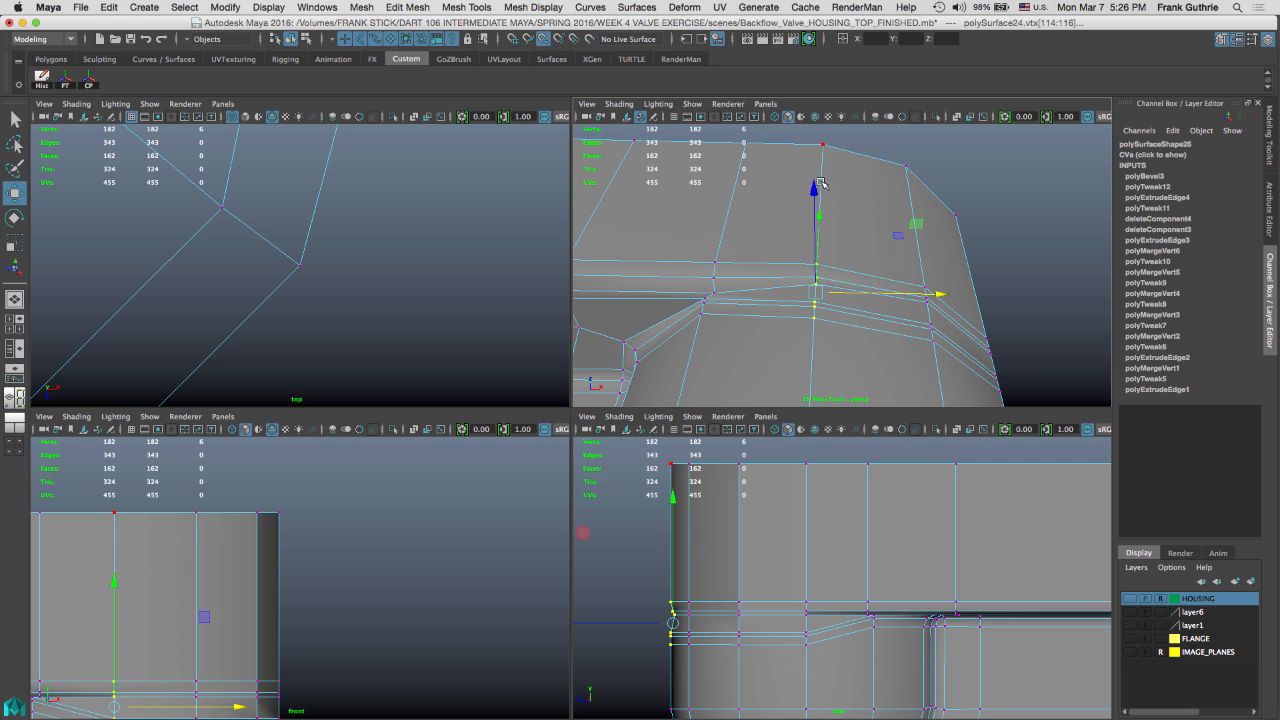
{"action": "left_click_drag", "start_coordinate": [832, 222], "coordinate": [771, 248], "text": "alt"}
{"action": "middle_click_drag", "start_coordinate": [771, 248], "coordinate": [768, 318], "text": "alt"}
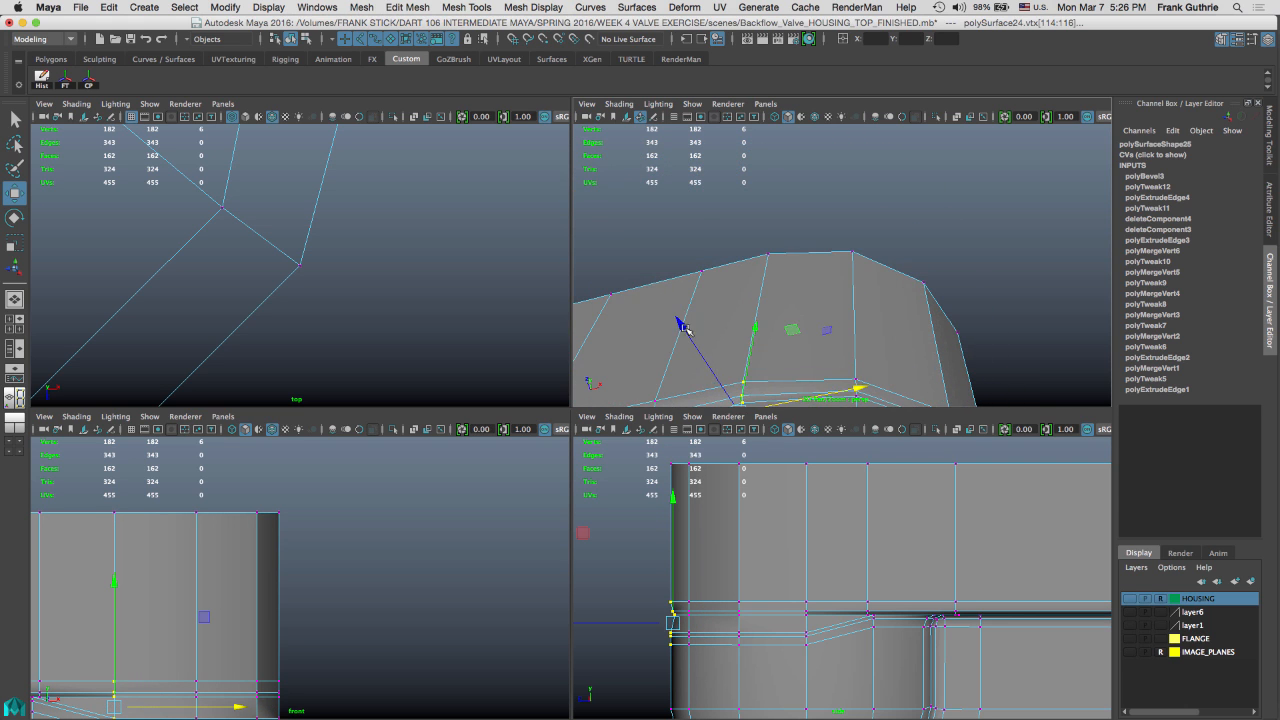
{"action": "left_click_drag", "start_coordinate": [681, 326], "coordinate": [673, 311]}
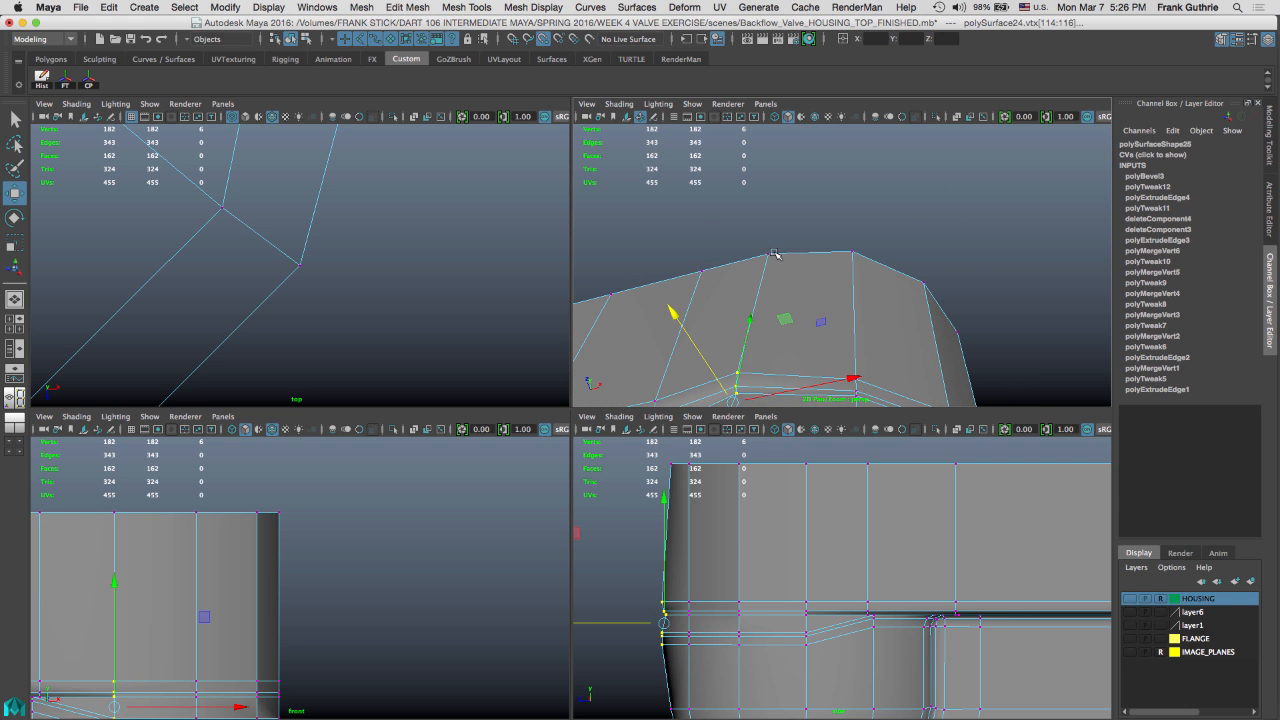
{"action": "middle_click_drag", "start_coordinate": [774, 253], "coordinate": [777, 253]}
{"action": "left_click_drag", "start_coordinate": [855, 311], "coordinate": [846, 344], "text": "alt"}
{"action": "middle_click_drag", "start_coordinate": [846, 344], "coordinate": [842, 178], "text": "alt"}
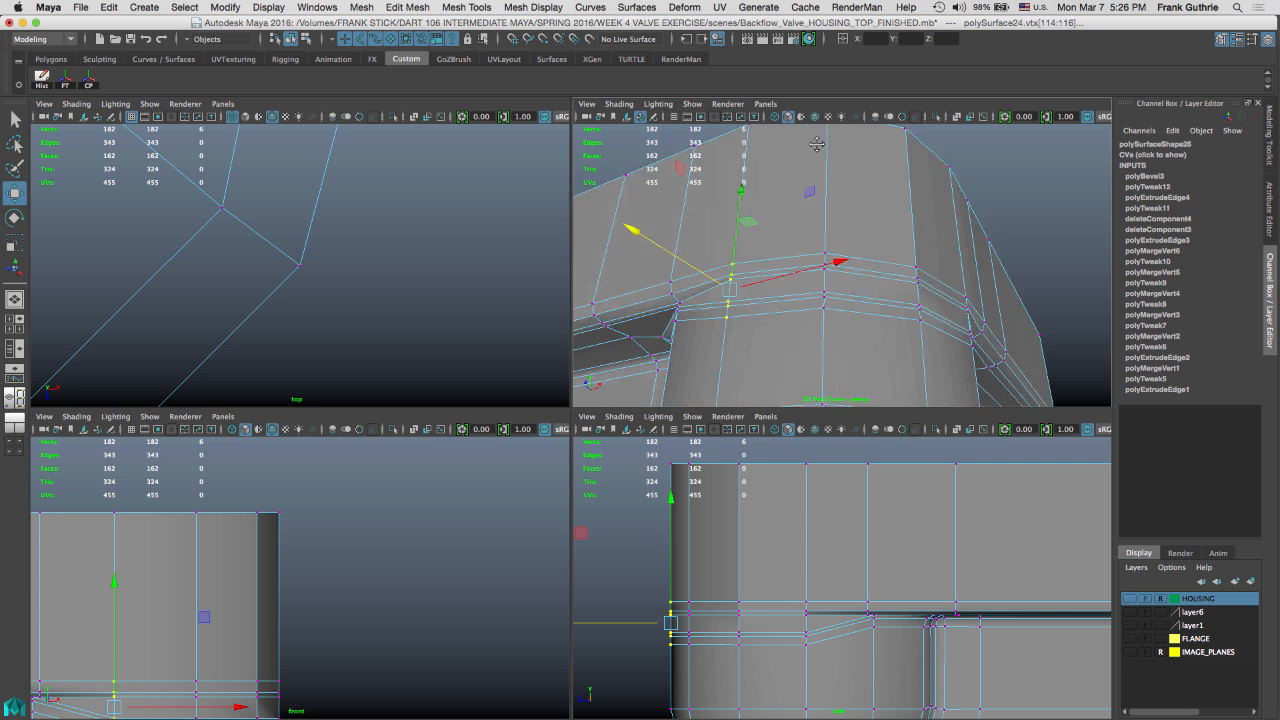
Switch the housing to object mode, preview it smoothed and examine the bulge and lip from both sides
{"action": "left_click_drag", "start_coordinate": [842, 178], "coordinate": [891, 223], "text": "alt"}
{"action": "middle_click_drag", "start_coordinate": [891, 223], "coordinate": [883, 303], "text": "alt"}
{"action": "right_click_drag", "start_coordinate": [883, 303], "coordinate": [917, 268]}
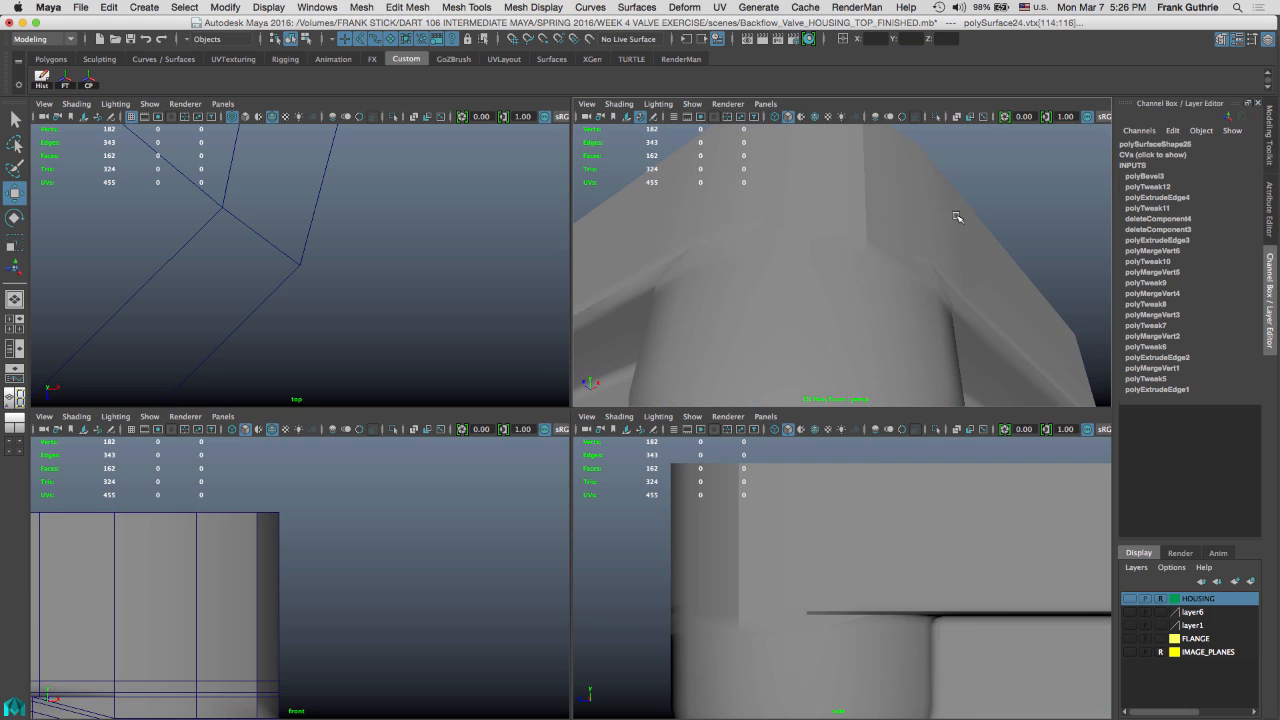
{"action": "left_click_drag", "start_coordinate": [957, 220], "coordinate": [897, 230], "text": "alt"}
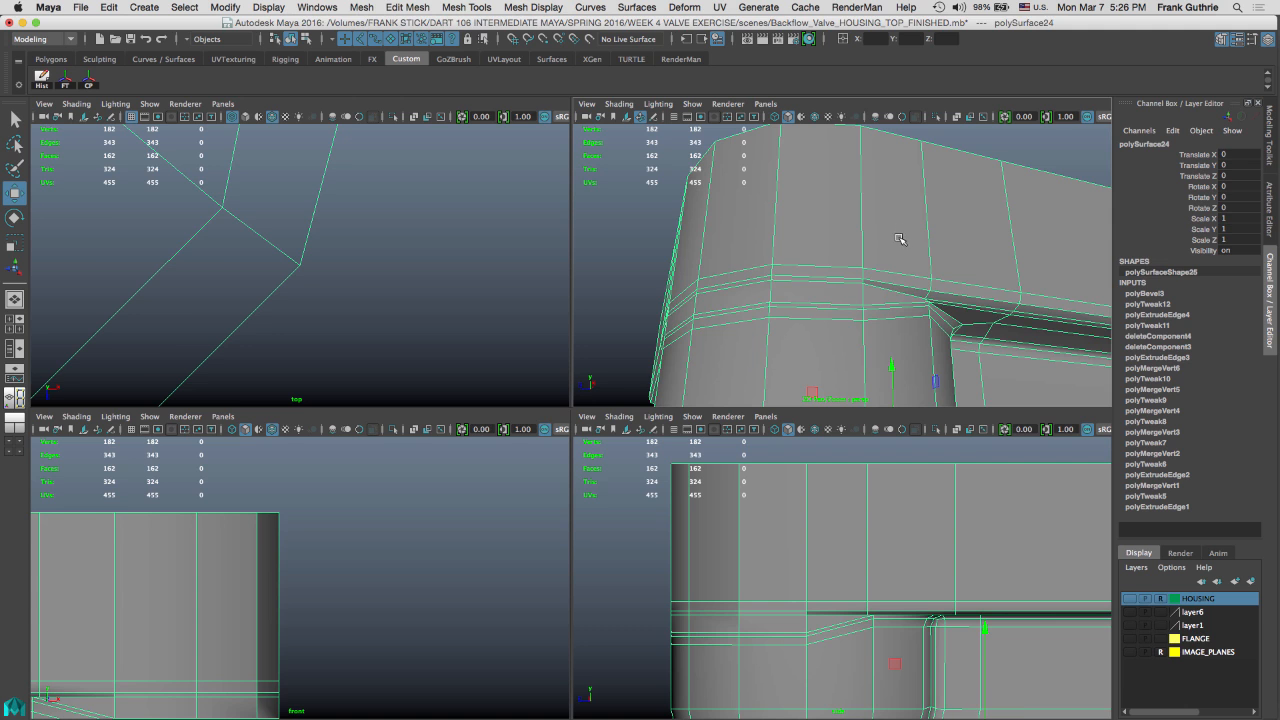
{"action": "key", "text": "3"}
{"action": "left_click", "coordinate": [1045, 143]}
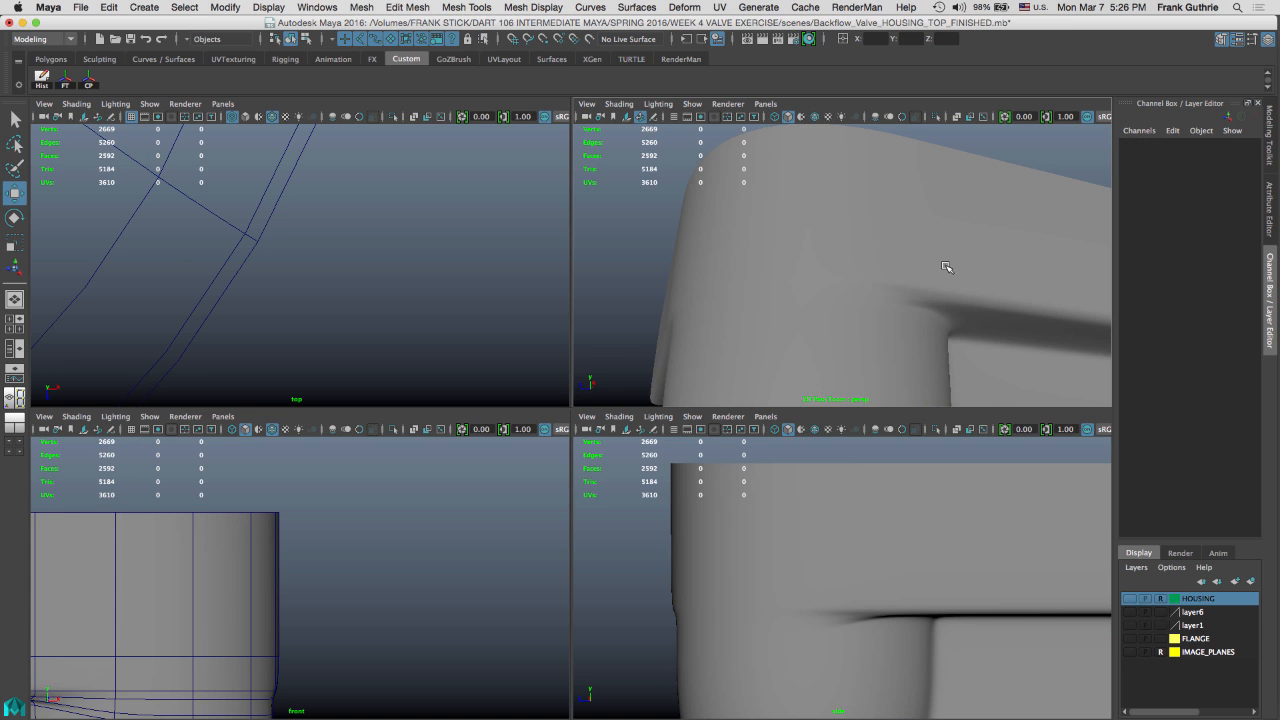
{"action": "right_click_drag", "start_coordinate": [946, 267], "coordinate": [832, 246], "text": "alt"}
{"action": "left_click_drag", "start_coordinate": [832, 246], "coordinate": [867, 211], "text": "alt"}
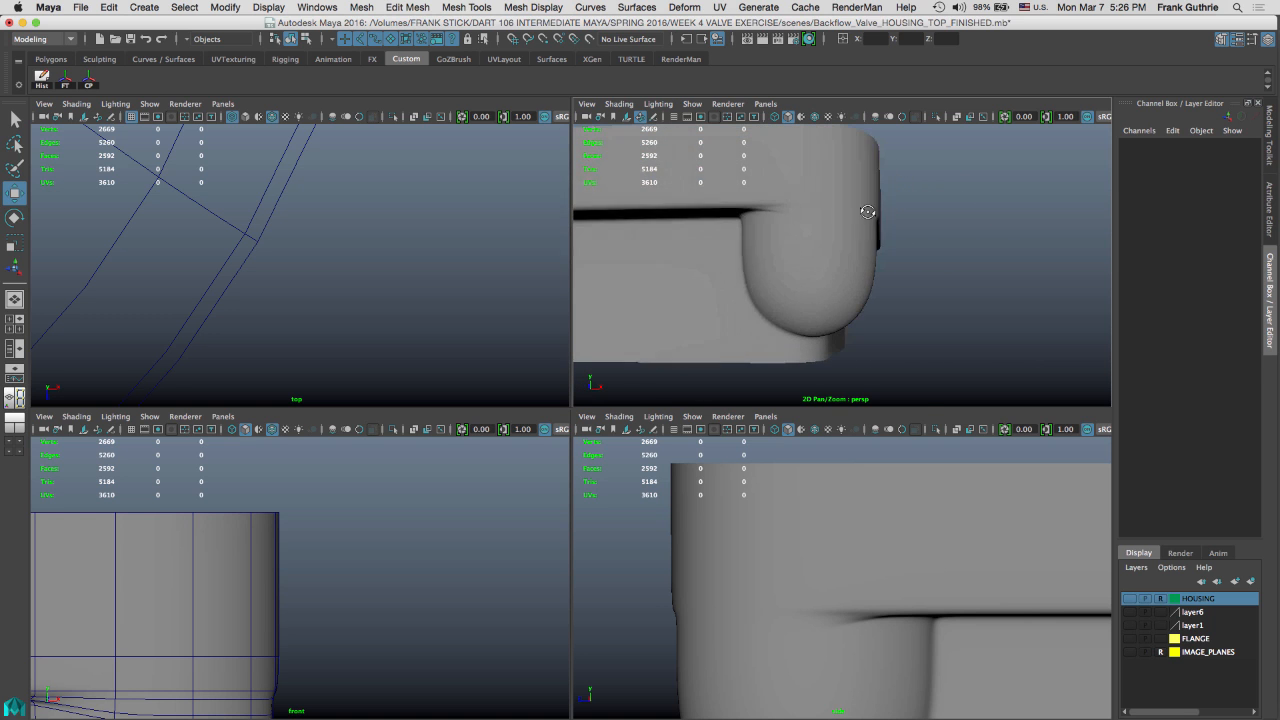
{"action": "right_click_drag", "start_coordinate": [867, 211], "coordinate": [912, 218], "text": "alt"}
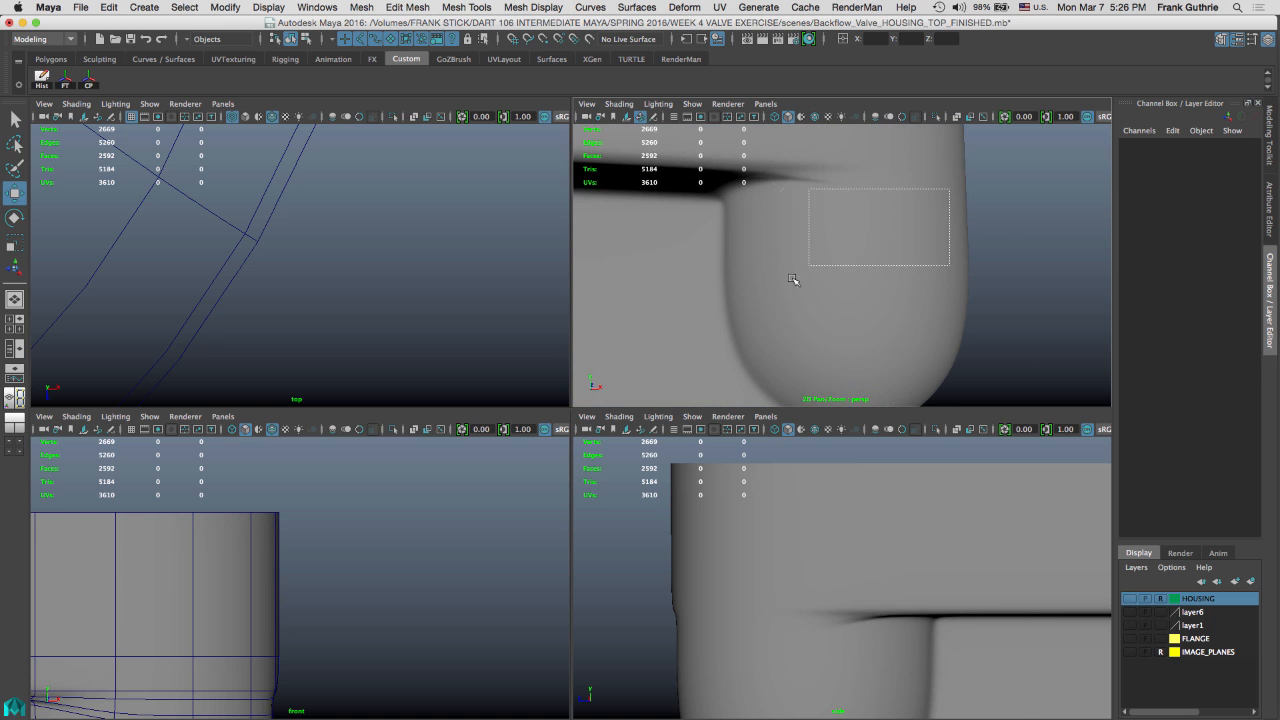
Reselect the housing and return it to unsmoothed display in the enlarged side view
{"action": "left_click", "coordinate": [793, 280]}
{"action": "key", "text": "space"}
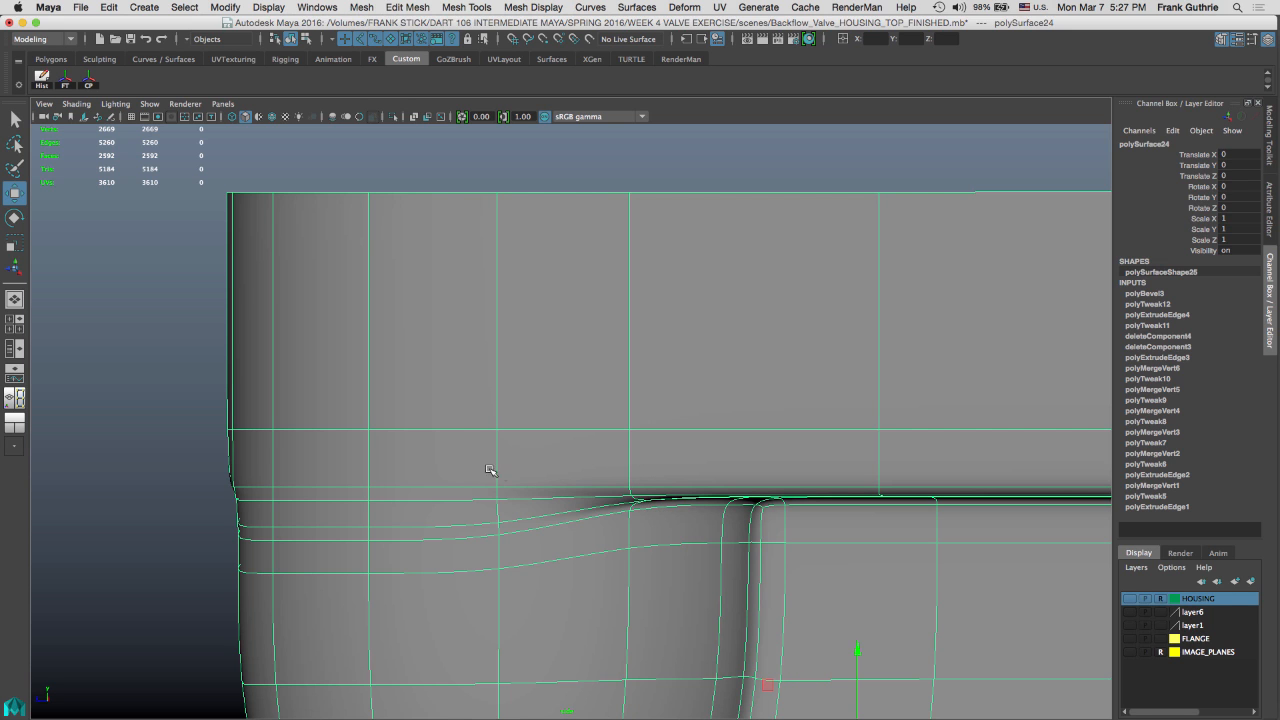
{"action": "key", "text": "1"}
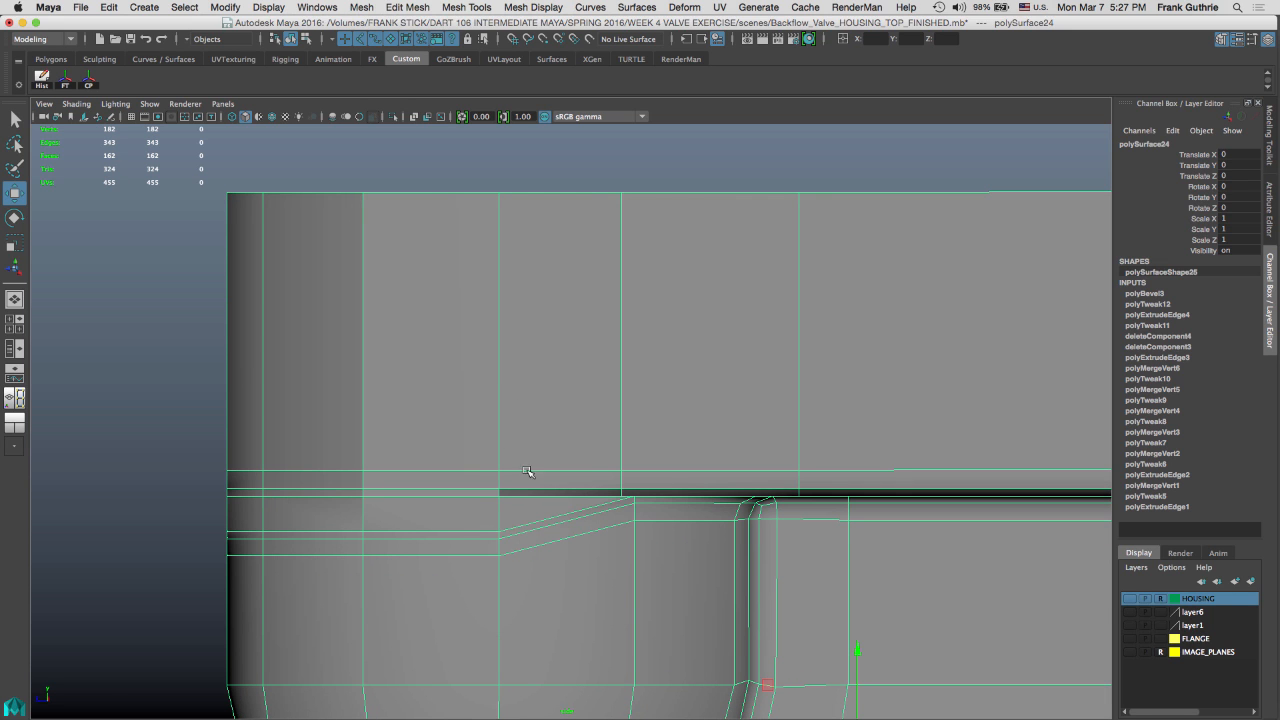
{"action": "middle_click_drag", "start_coordinate": [644, 497], "coordinate": [662, 320], "text": "alt"}
Show the lip beside the bulge close up in the full-size perspective view and select the large face on its underside
{"action": "key", "text": "space"}
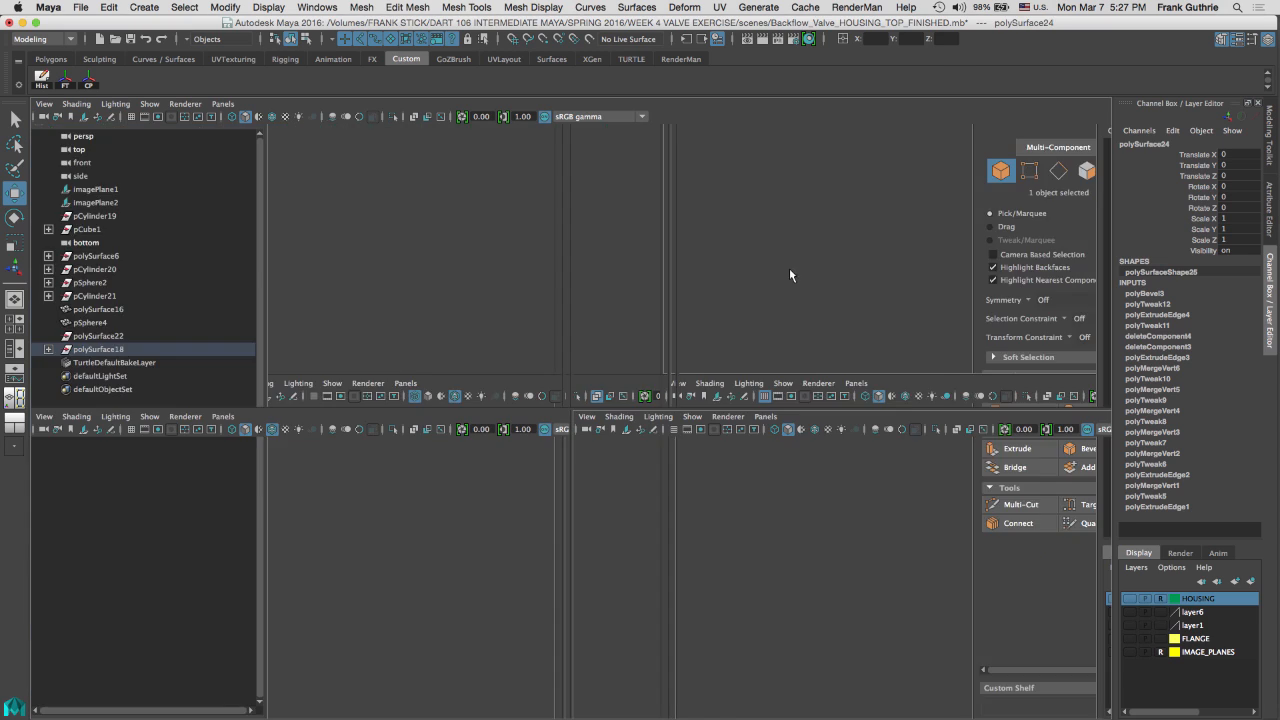
{"action": "key", "text": "space"}
{"action": "scroll", "coordinate": [755, 295], "scroll_direction": "up", "scroll_amount": 2}
{"action": "left_click_drag", "start_coordinate": [761, 284], "coordinate": [484, 338], "text": "alt"}
{"action": "left_click_drag", "start_coordinate": [468, 256], "coordinate": [480, 294], "text": "alt"}
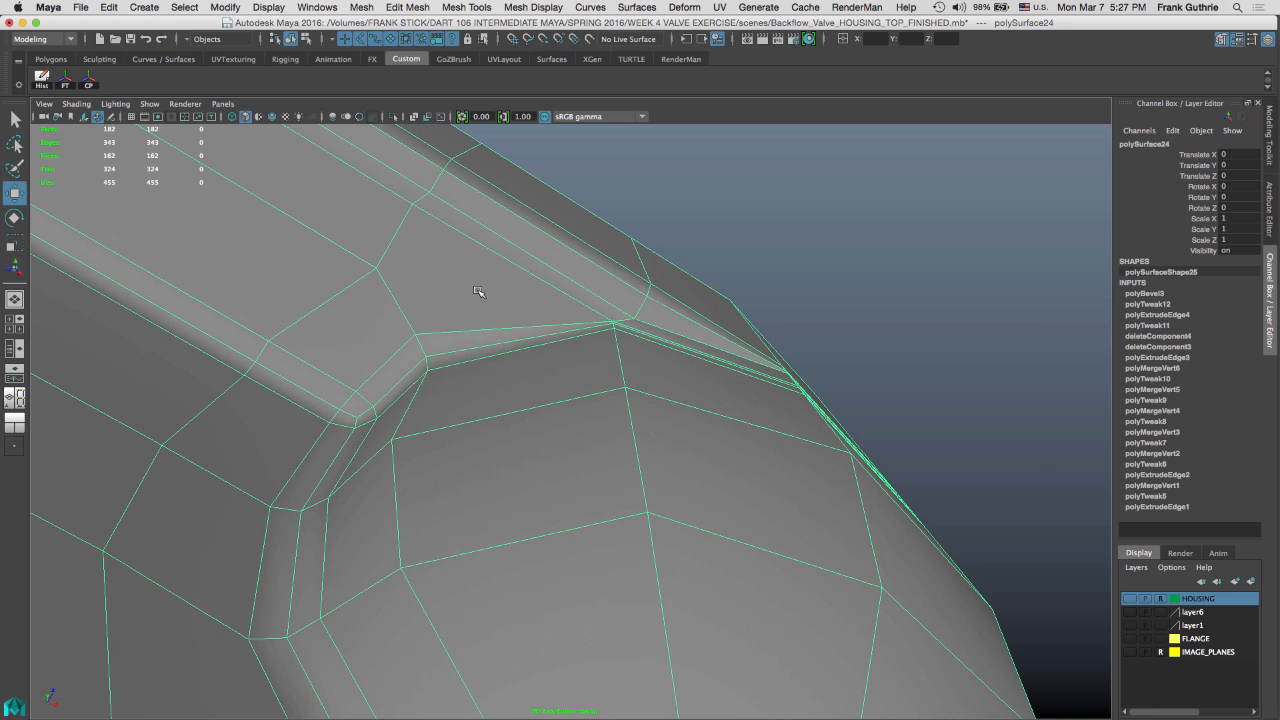
{"action": "right_click_drag", "start_coordinate": [480, 294], "coordinate": [474, 321]}
{"action": "key", "text": "q"}
{"action": "left_click", "coordinate": [482, 304]}
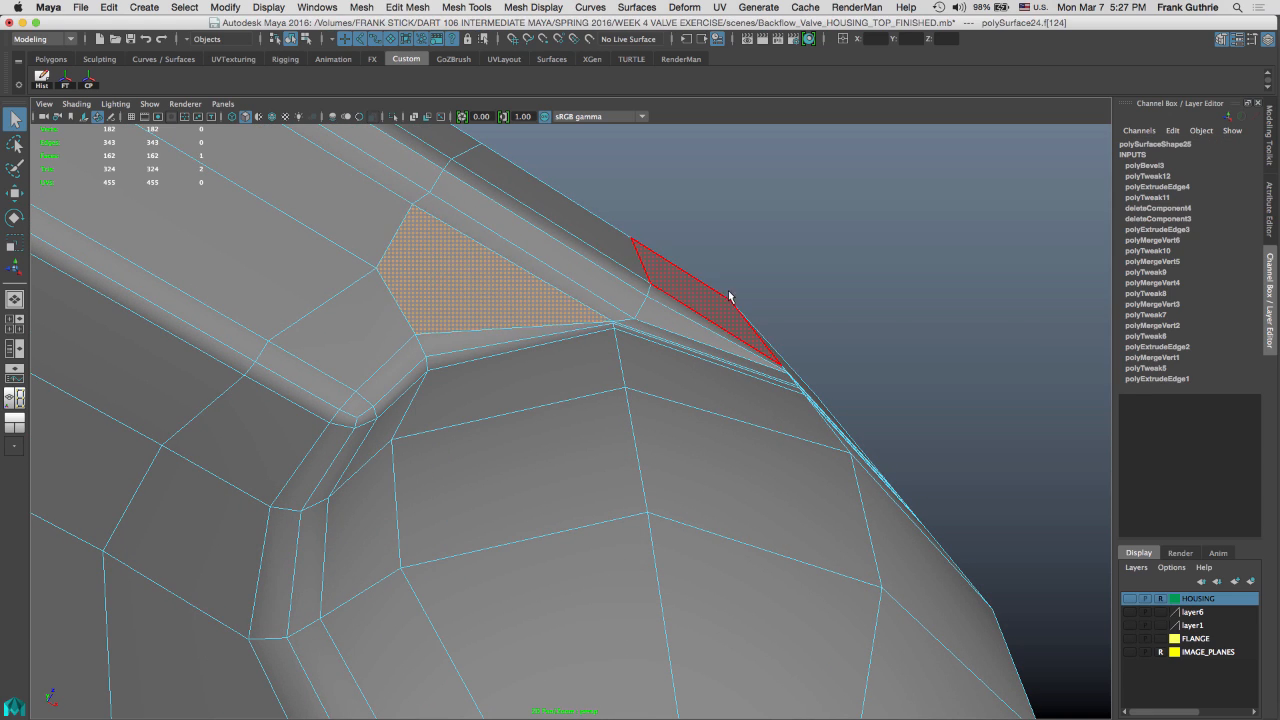
Select the four lip vertices beside the bulge corner and move them along X into line with the corner vertices
{"action": "left_click_drag", "start_coordinate": [729, 295], "coordinate": [638, 210], "text": "alt"}
{"action": "right_click", "coordinate": [563, 376]}
{"action": "left_click", "coordinate": [498, 322]}
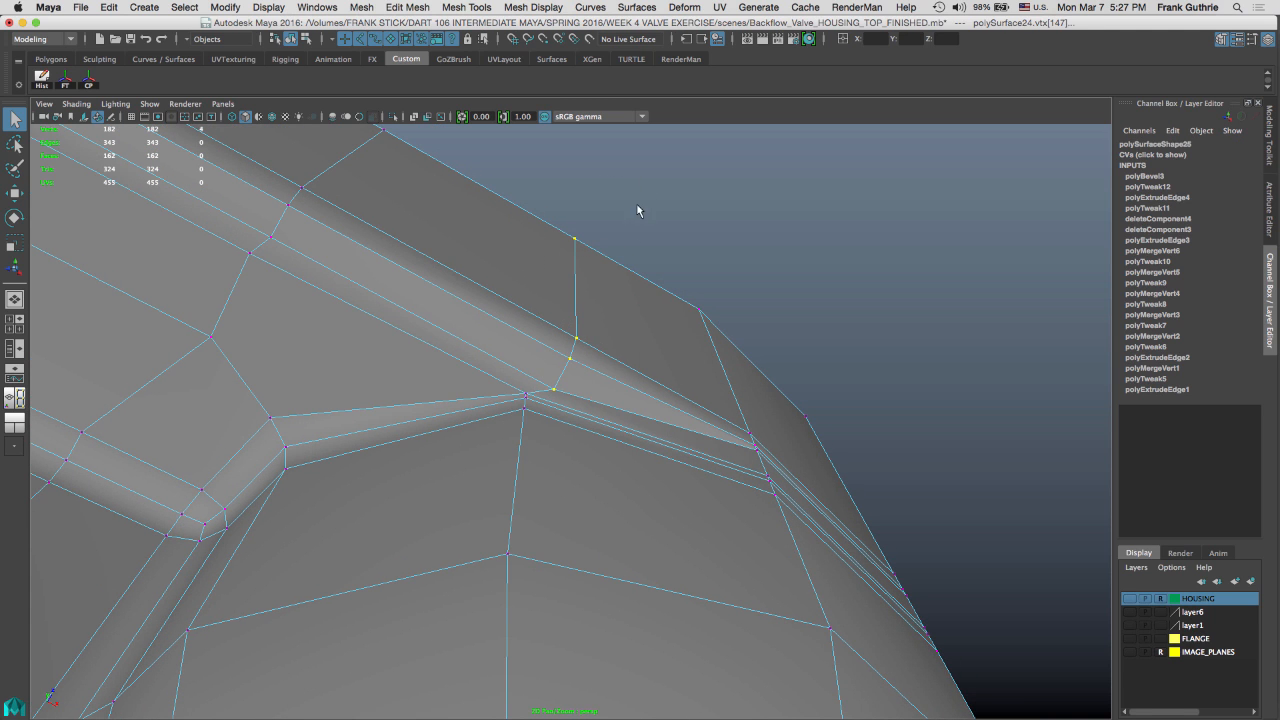
{"action": "key", "text": "w"}
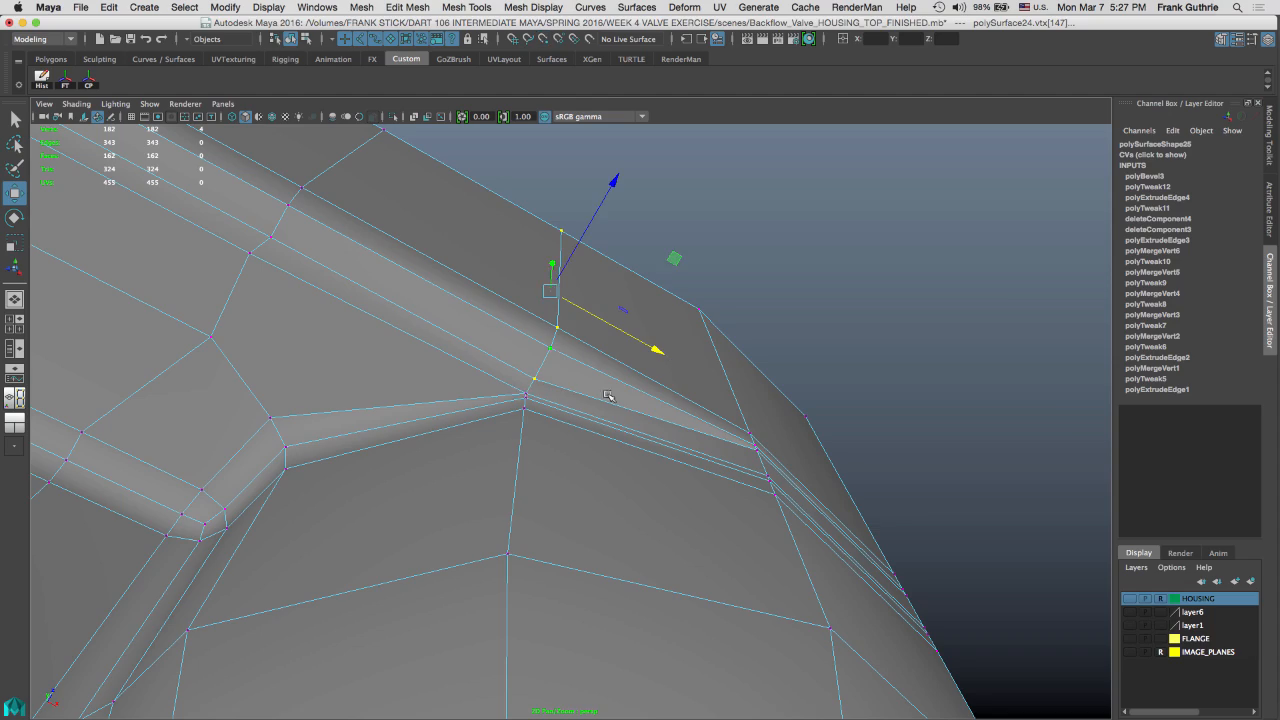
Select the matching four lip vertices on the bulge's other side and move them along Z into line with the corner vertices
{"action": "left_click_drag", "start_coordinate": [667, 388], "coordinate": [522, 141], "text": "alt"}
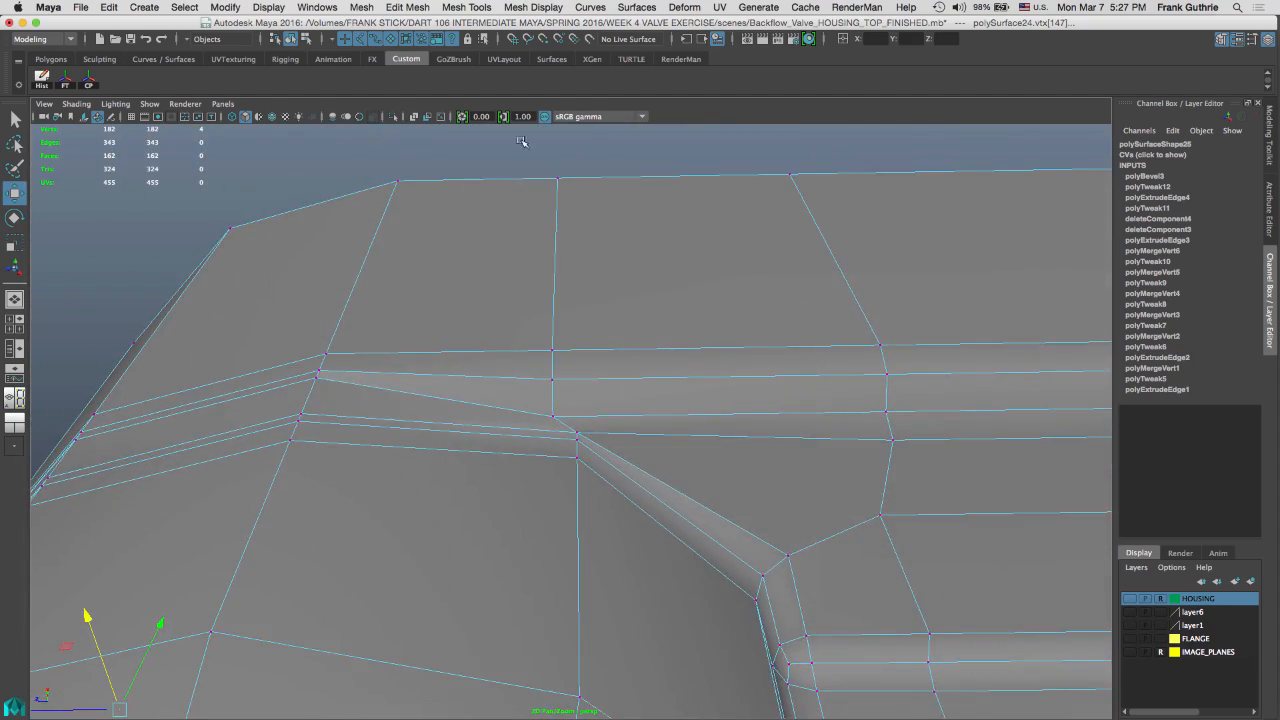
{"action": "left_click_drag", "start_coordinate": [571, 415], "coordinate": [572, 415]}
{"action": "left_click_drag", "start_coordinate": [518, 275], "coordinate": [527, 316]}
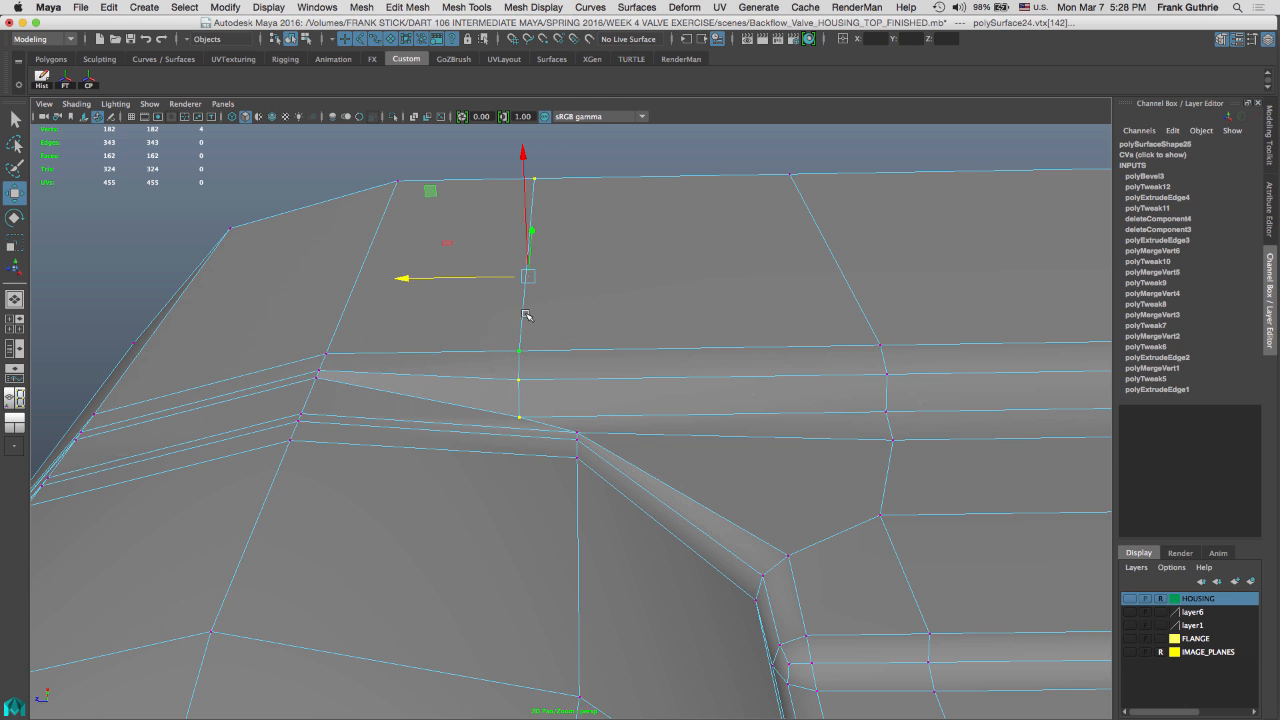
{"action": "left_click_drag", "start_coordinate": [577, 433], "coordinate": [578, 433]}
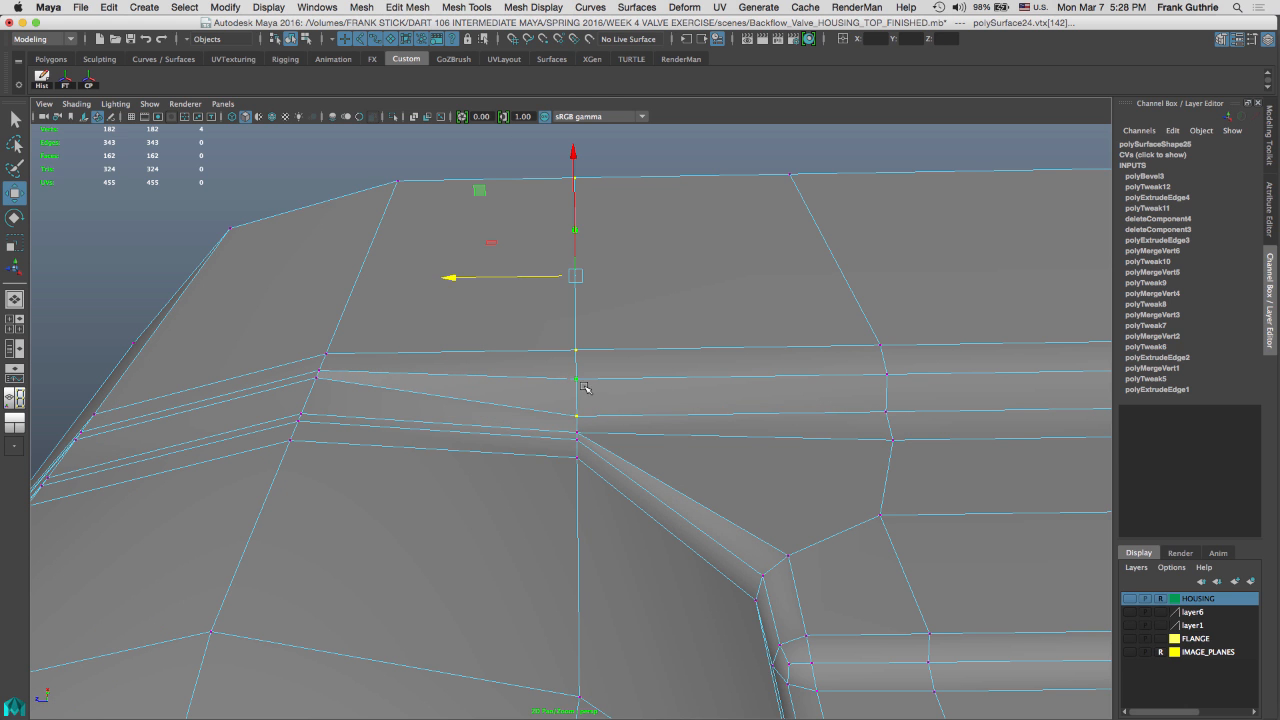
{"action": "left_click_drag", "start_coordinate": [585, 387], "coordinate": [645, 348], "text": "alt"}
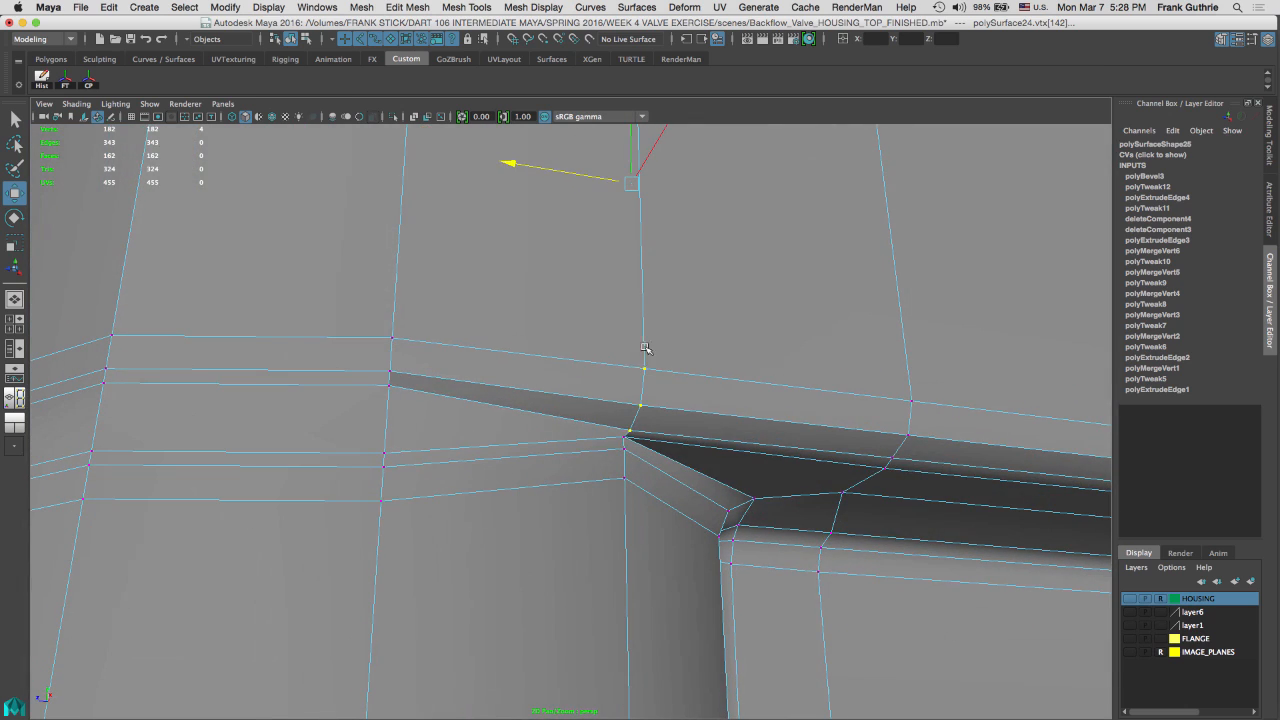
Preview the aligned lip corner smoothed, then return to the unsmoothed mesh
{"action": "left_click_drag", "start_coordinate": [471, 357], "coordinate": [636, 406], "text": "alt"}
{"action": "key", "text": "3"}
{"action": "key", "text": "1"}
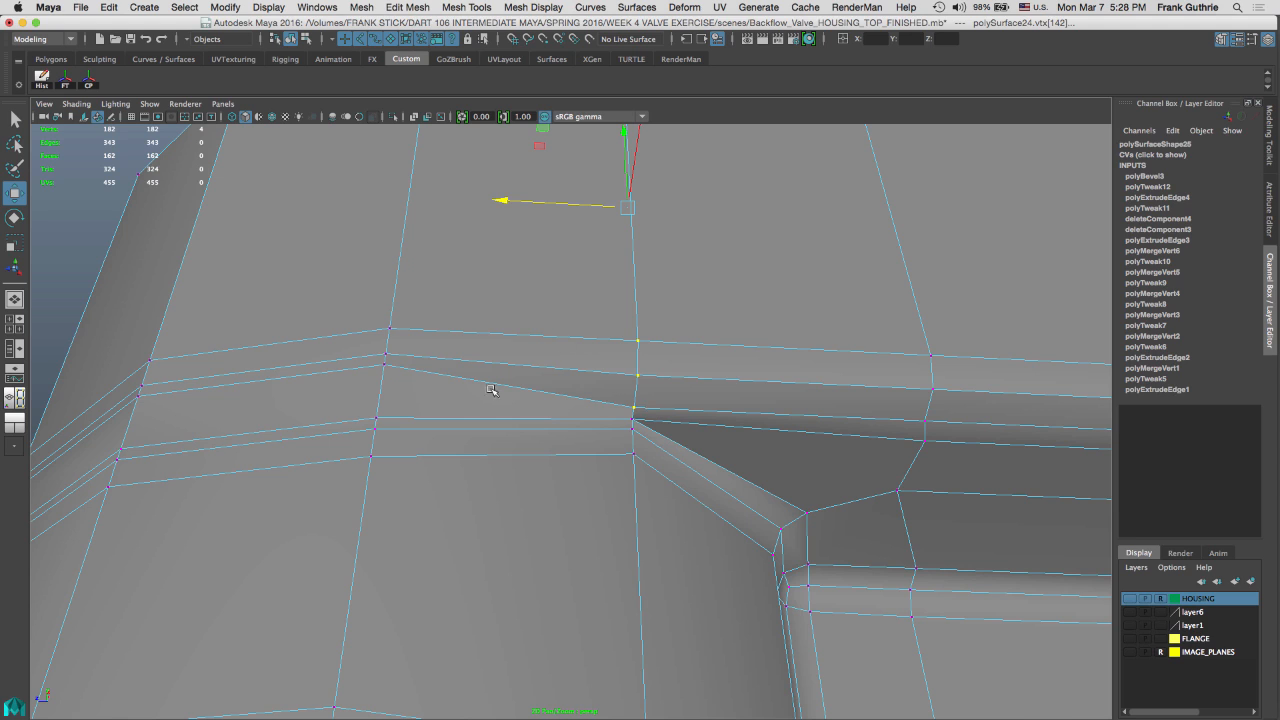
Select the five vertices of the next lip column and snap them along Z in line with the underside vertex below them
{"action": "left_click_drag", "start_coordinate": [483, 326], "coordinate": [470, 438], "text": "alt"}
{"action": "key", "text": "q"}
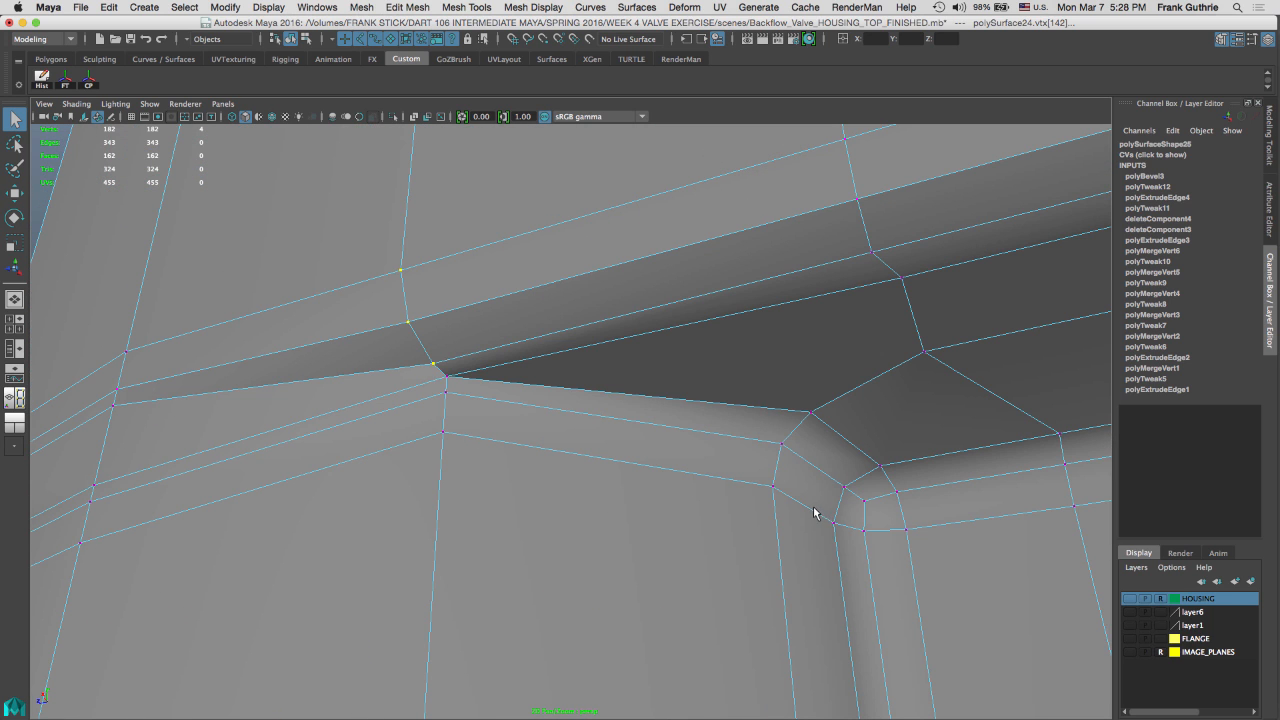
{"action": "left_click_drag", "start_coordinate": [815, 513], "coordinate": [606, 432], "text": "alt"}
{"action": "key", "text": "w"}
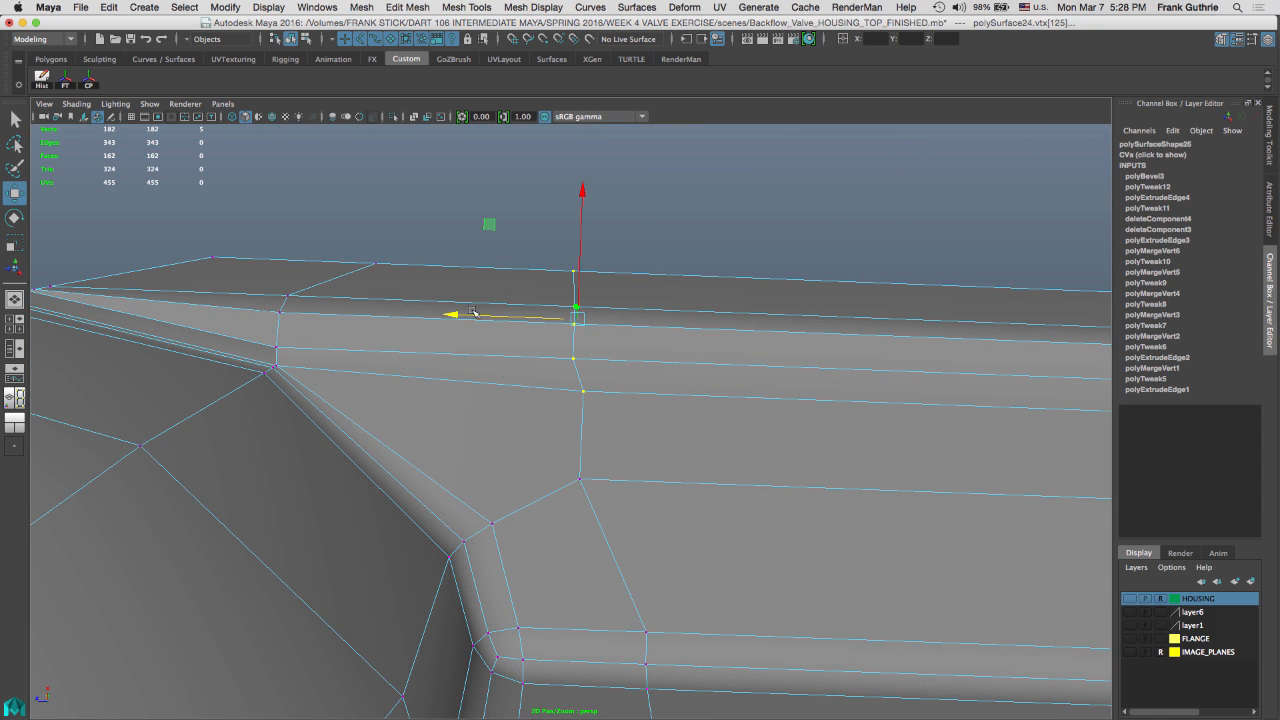
{"action": "left_click_drag", "start_coordinate": [473, 313], "coordinate": [556, 322]}
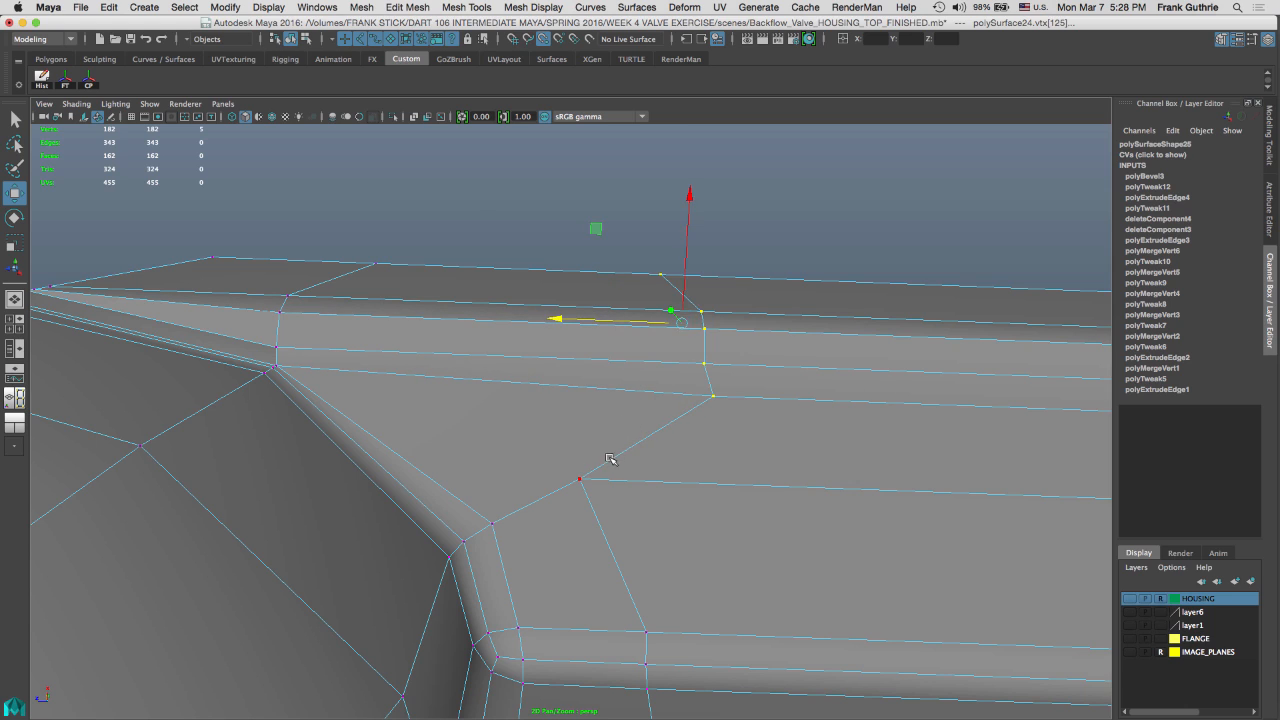
{"action": "middle_click_drag", "start_coordinate": [610, 459], "coordinate": [580, 482]}
On the bulge's opposite side, select the six lip and underside vertices and align them along X with the lower bevel vertex
{"action": "left_click_drag", "start_coordinate": [541, 346], "coordinate": [1008, 400], "text": "alt"}
{"action": "left_click_drag", "start_coordinate": [674, 330], "coordinate": [612, 270], "text": "alt"}
{"action": "middle_click_drag", "start_coordinate": [612, 270], "coordinate": [917, 351], "text": "alt"}
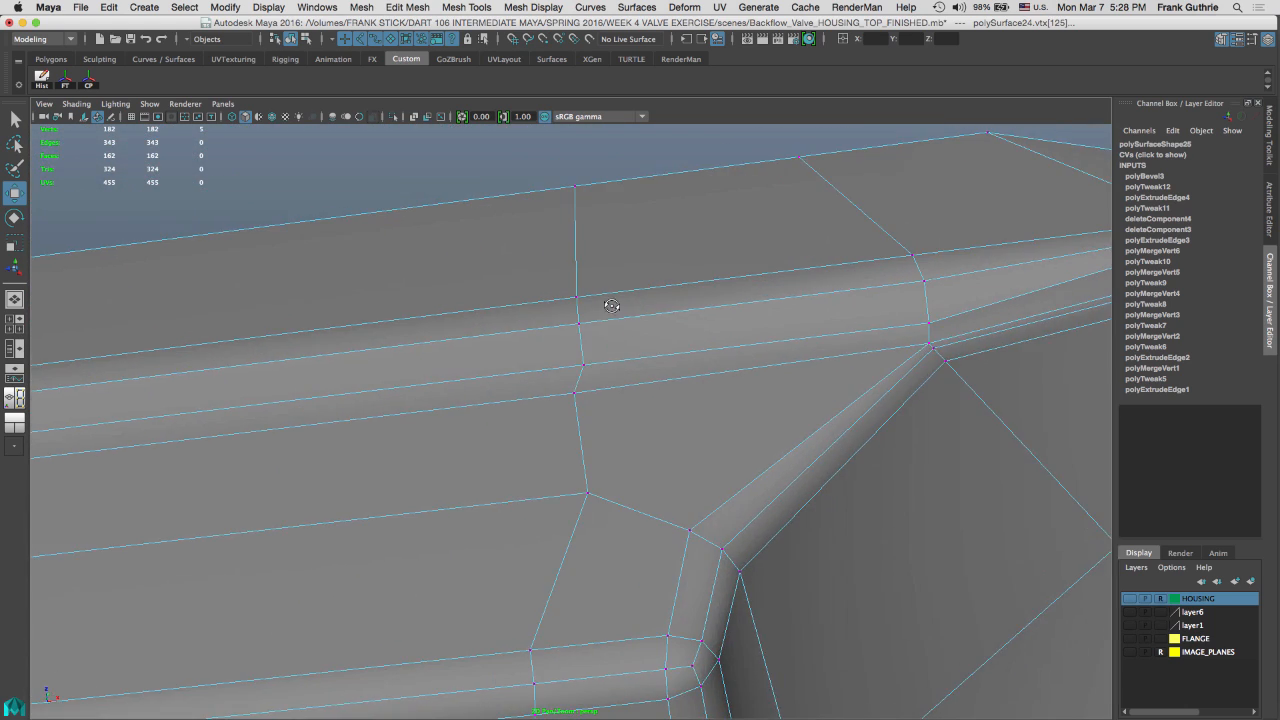
{"action": "left_click_drag", "start_coordinate": [612, 306], "coordinate": [570, 395], "text": "alt"}
{"action": "left_click", "coordinate": [449, 425]}
{"action": "left_click_drag", "start_coordinate": [487, 196], "coordinate": [562, 500]}
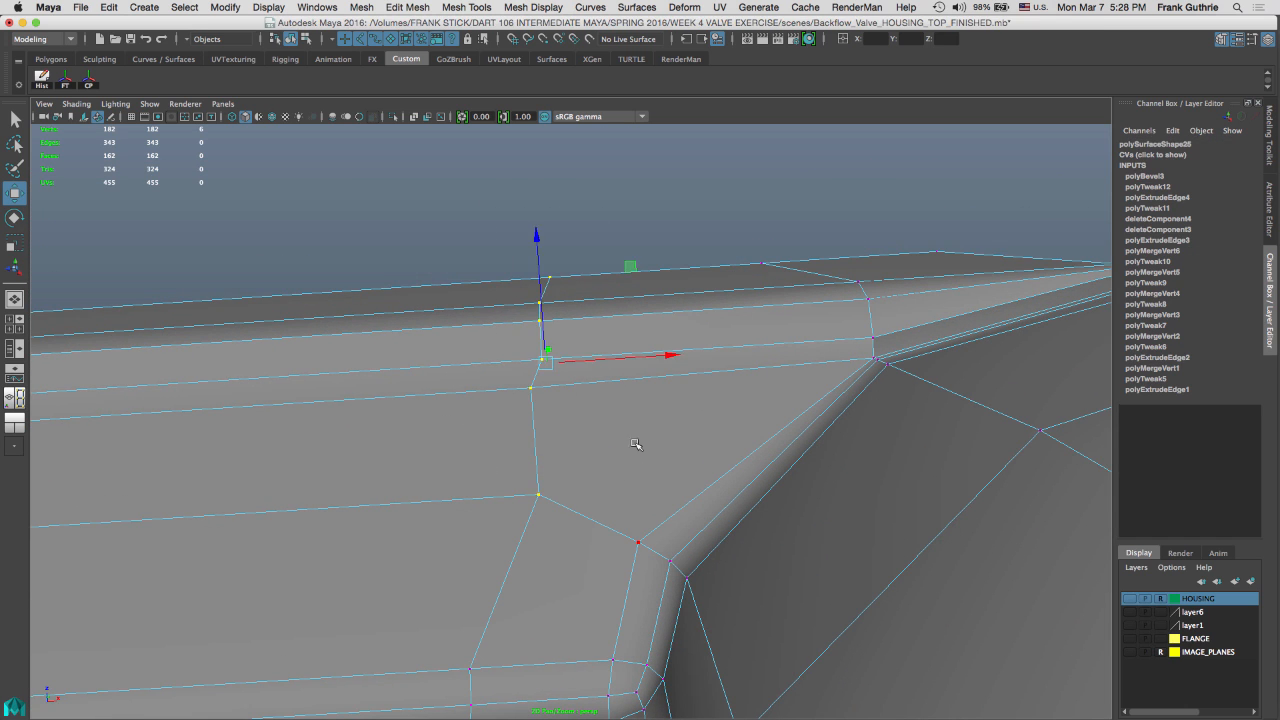
{"action": "left_click_drag", "start_coordinate": [631, 443], "coordinate": [549, 523], "text": "alt"}
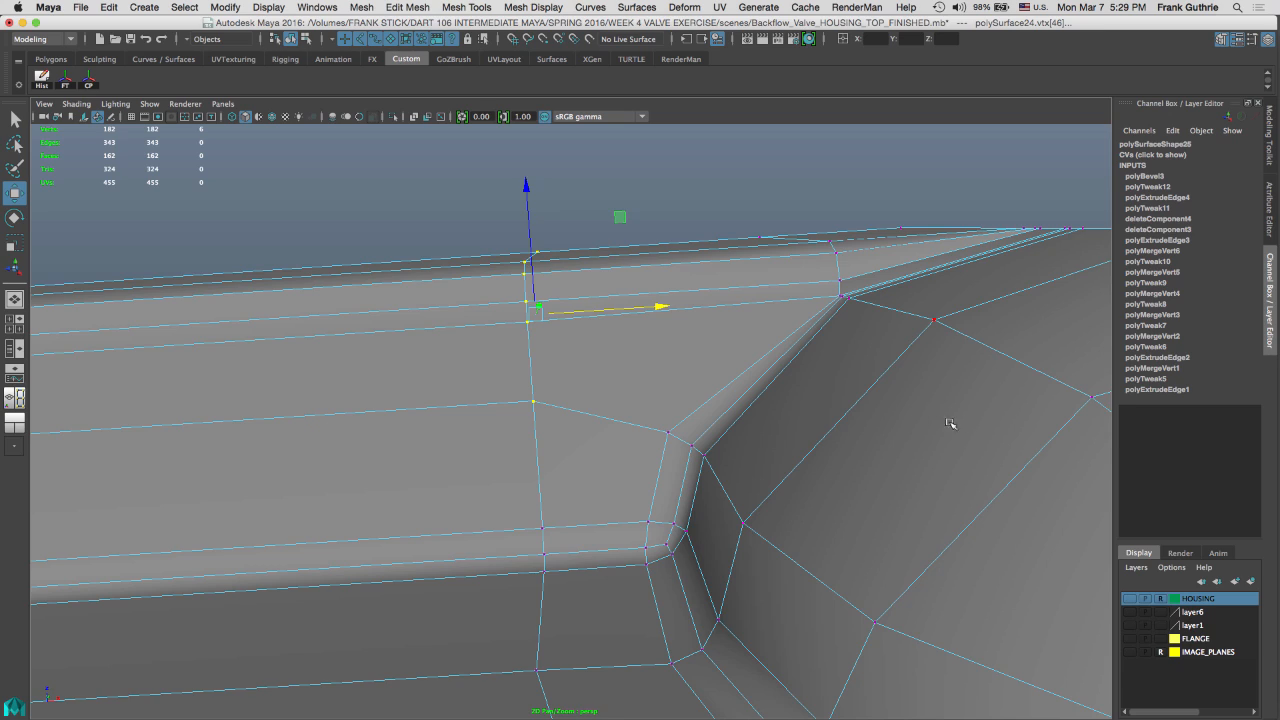
Select the matching six-vertex column on the other side and snap it along Z in line with the lower bevel vertex
{"action": "left_click_drag", "start_coordinate": [980, 410], "coordinate": [593, 471], "text": "alt"}
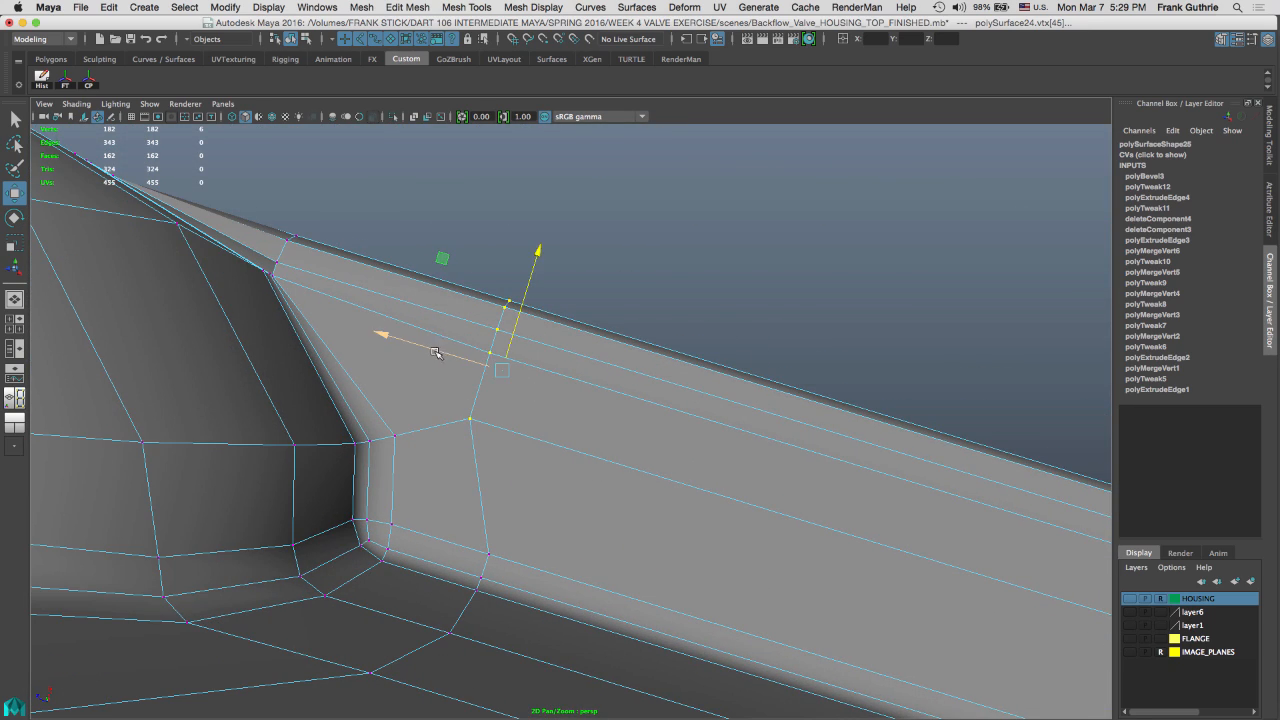
{"action": "left_click_drag", "start_coordinate": [436, 351], "coordinate": [503, 386]}
{"action": "middle_click", "coordinate": [499, 527]}
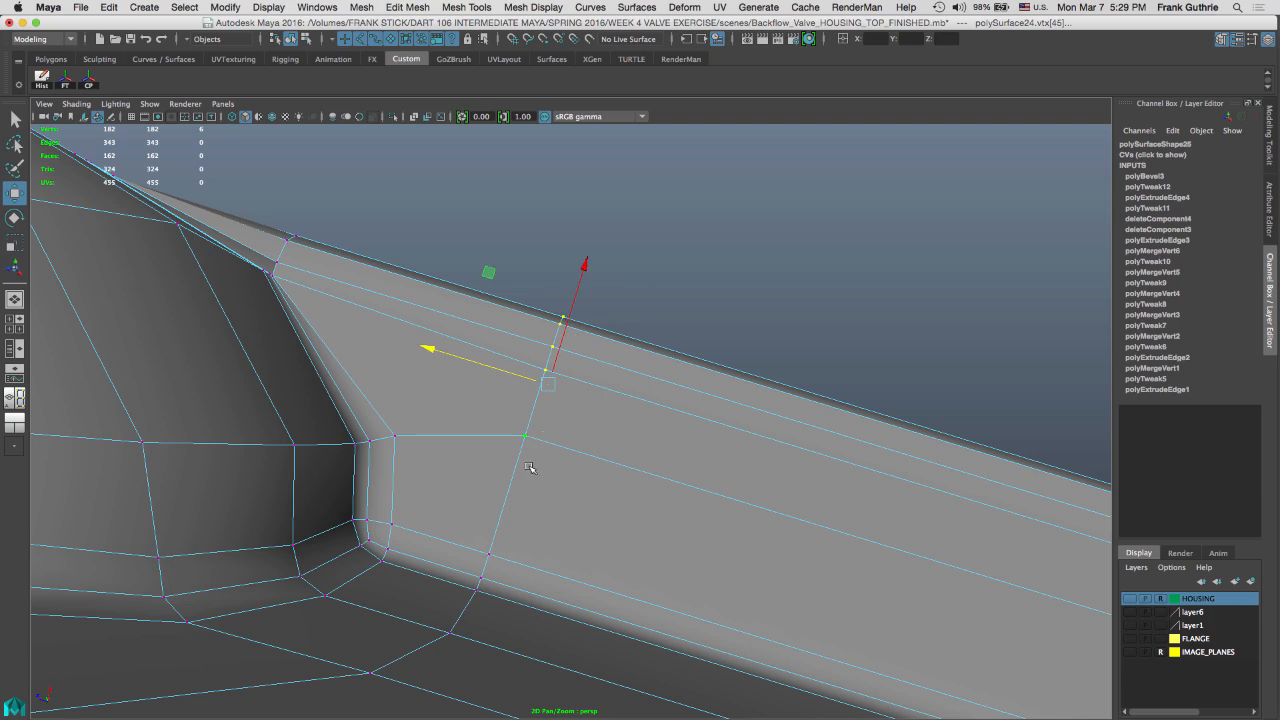
Preview the smoothed flow of the straightened columns from the lip's underside and return to the unsmoothed mesh
{"action": "left_click_drag", "start_coordinate": [580, 372], "coordinate": [596, 456], "text": "alt"}
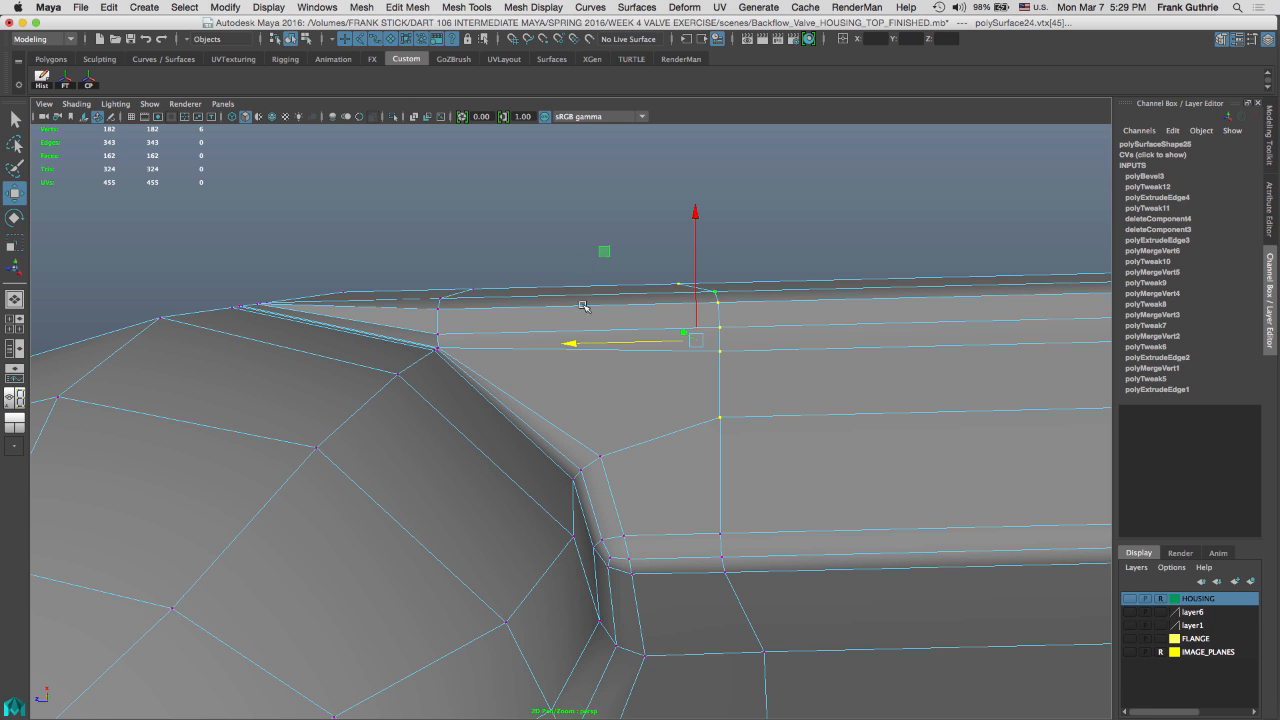
{"action": "key", "text": "3"}
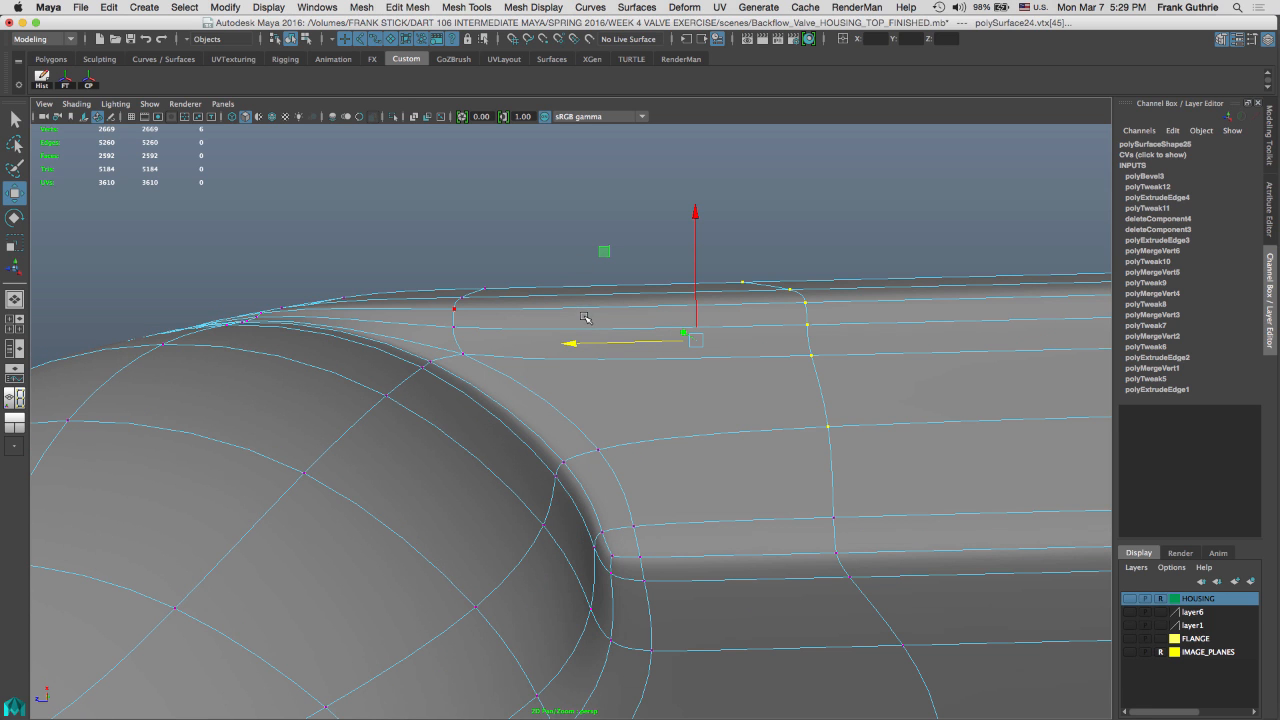
{"action": "key", "text": "1"}
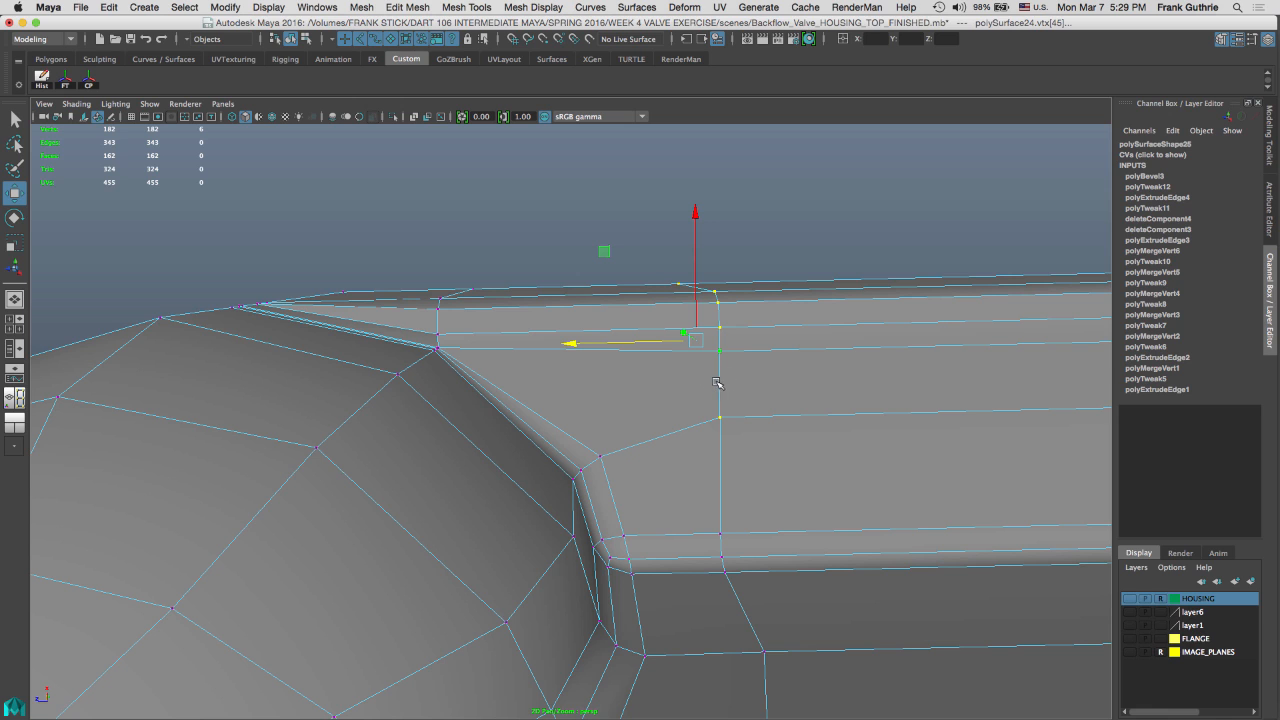
Select the single lip vertex just above the bulge corner and move it along X toward the lip's outer edge
{"action": "left_click_drag", "start_coordinate": [625, 375], "coordinate": [768, 246], "text": "alt"}
{"action": "scroll", "coordinate": [646, 377], "scroll_direction": "up", "scroll_amount": 5}
{"action": "left_click_drag", "start_coordinate": [604, 414], "coordinate": [624, 306], "text": "alt"}
{"action": "left_click_drag", "start_coordinate": [580, 202], "coordinate": [562, 309], "text": "alt"}
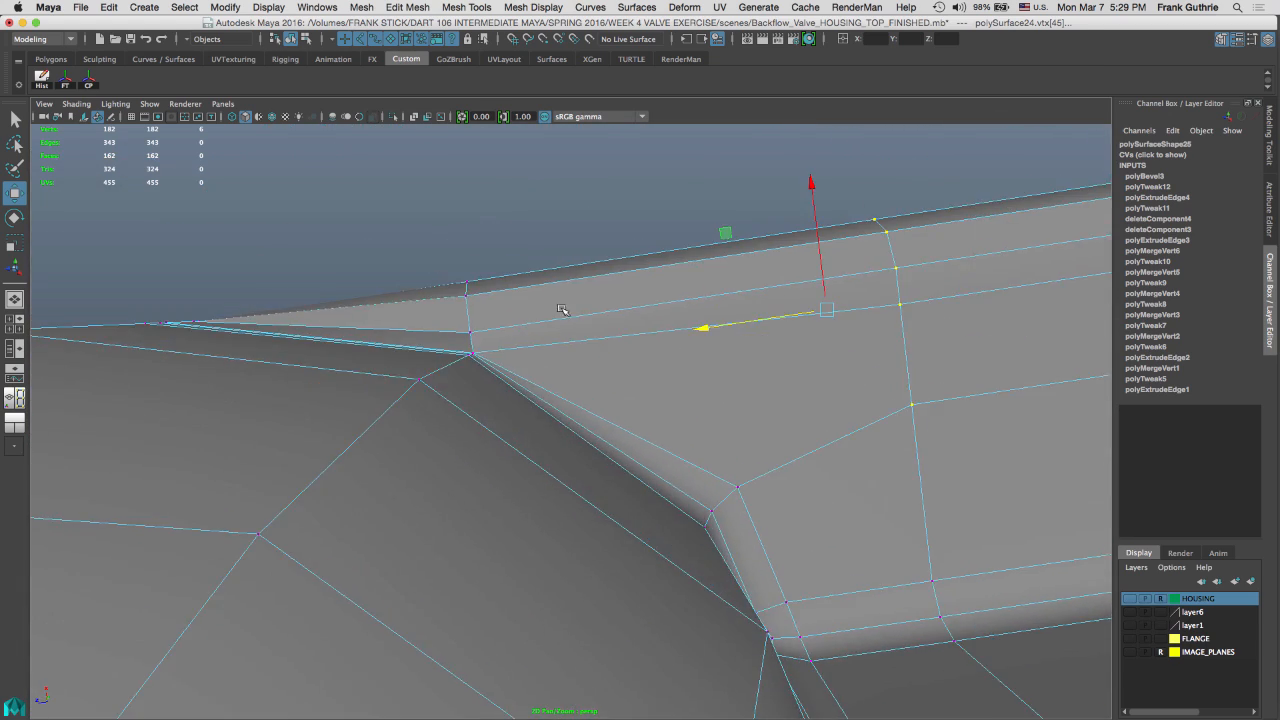
{"action": "left_click", "coordinate": [472, 331]}
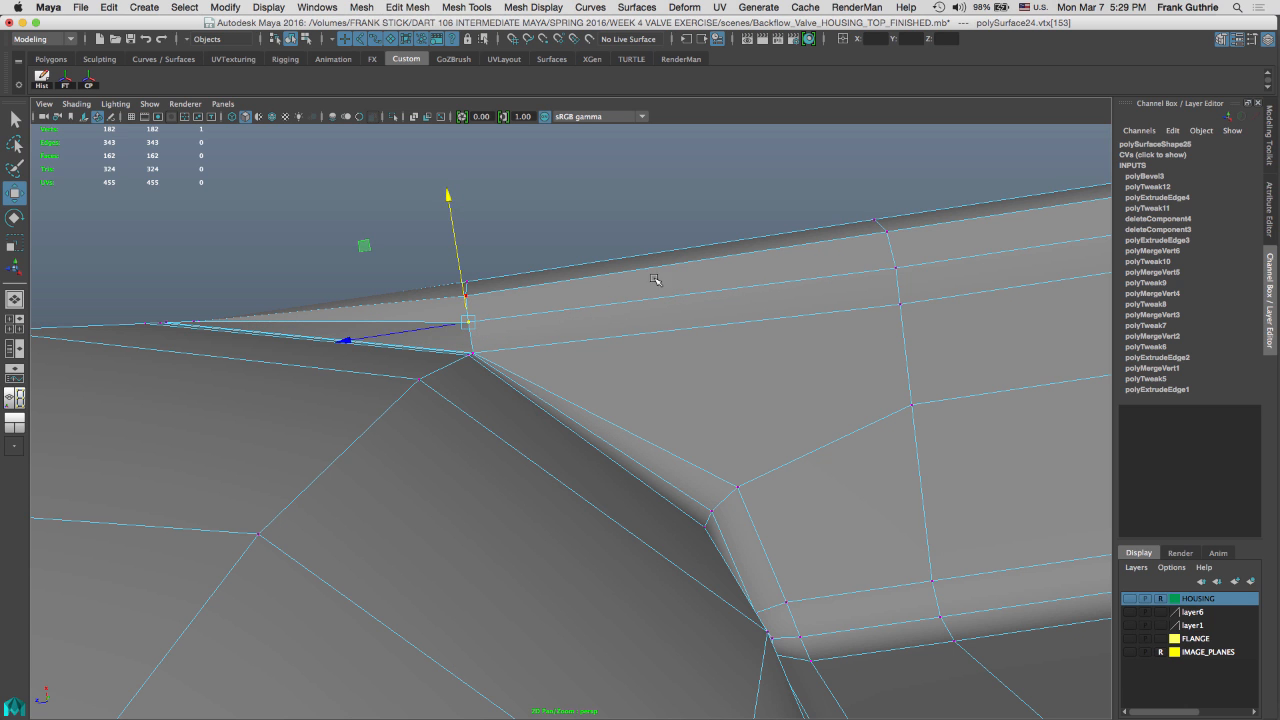
Lower the selected lip vertex slightly toward the bulge corner below it
{"action": "middle_click_drag", "start_coordinate": [897, 268], "coordinate": [885, 276]}
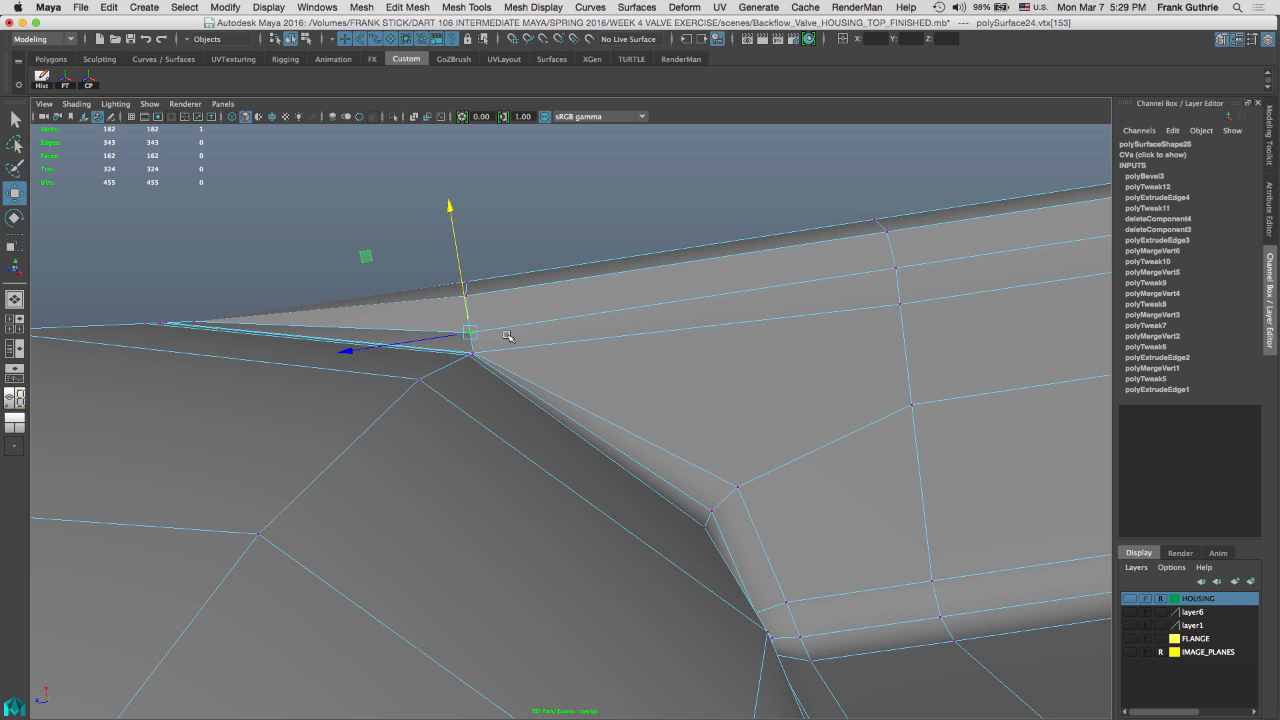
{"action": "left_click_drag", "start_coordinate": [557, 343], "coordinate": [638, 321], "text": "alt"}
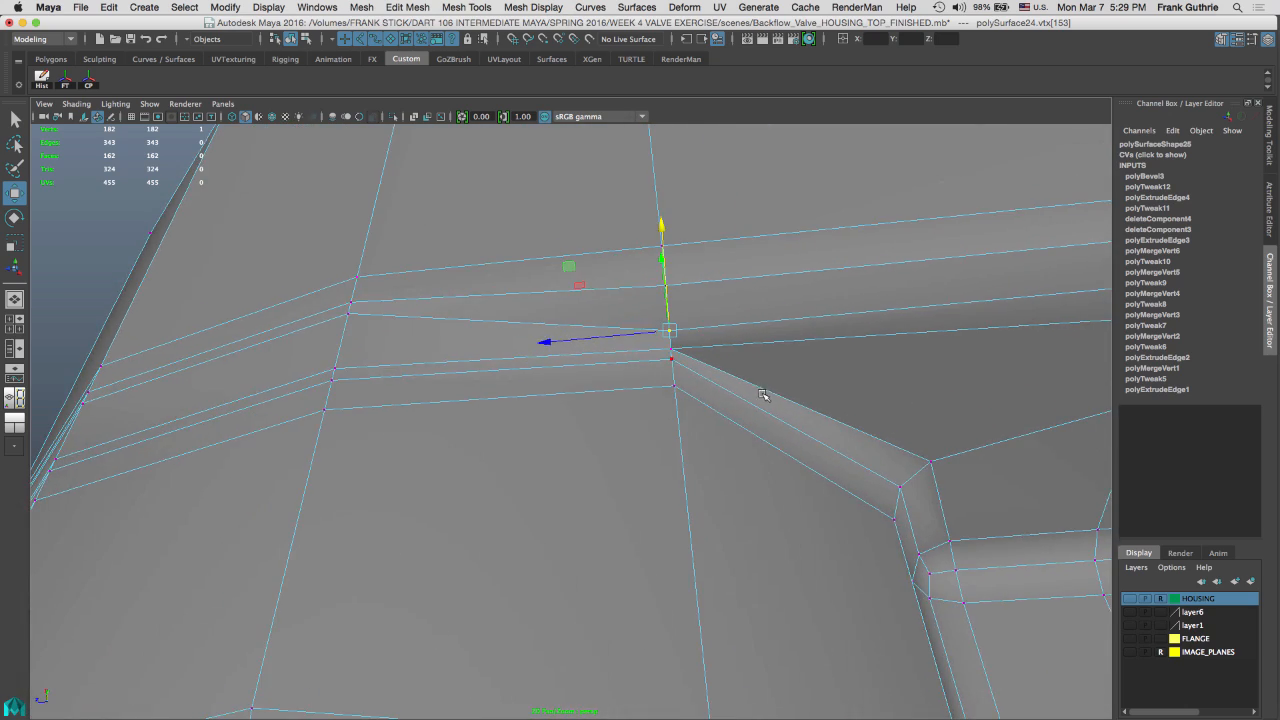
Select the three rows of lower bevel edges running around the bulge's front between its two corners and delete them
{"action": "key", "text": "q"}
{"action": "right_click_drag", "start_coordinate": [758, 338], "coordinate": [758, 287]}
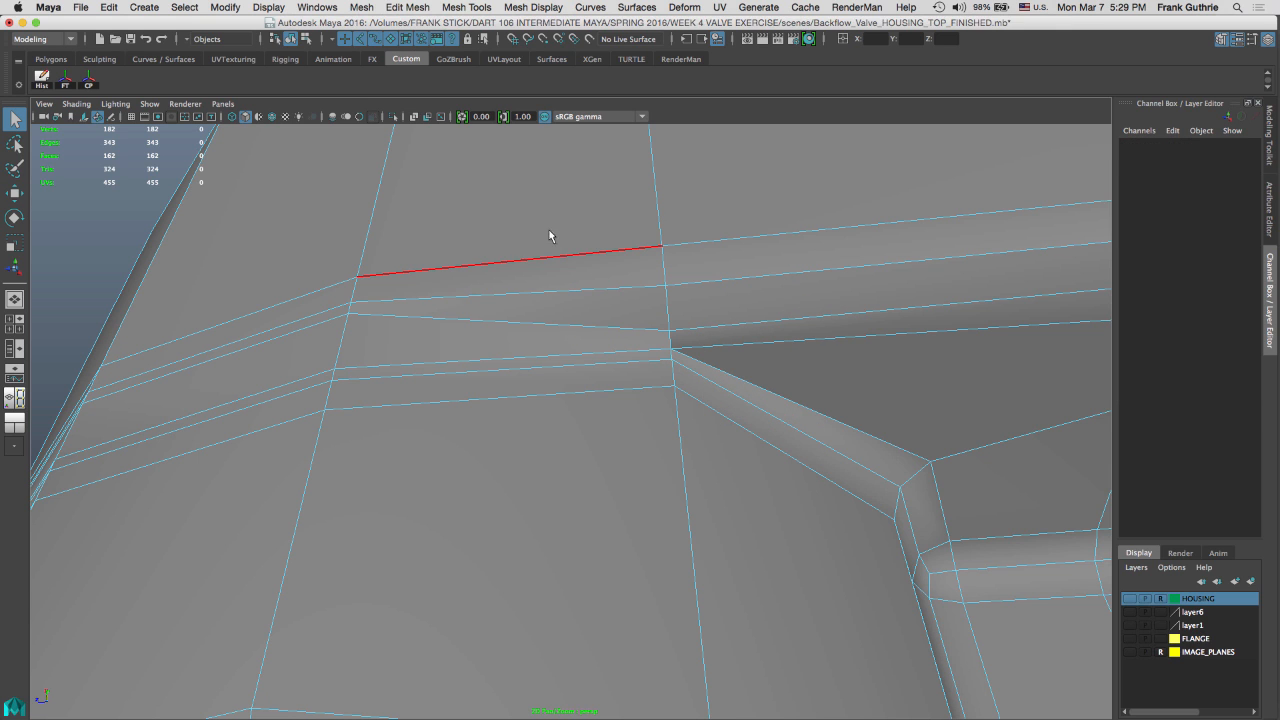
{"action": "left_click_drag", "start_coordinate": [508, 331], "coordinate": [508, 332]}
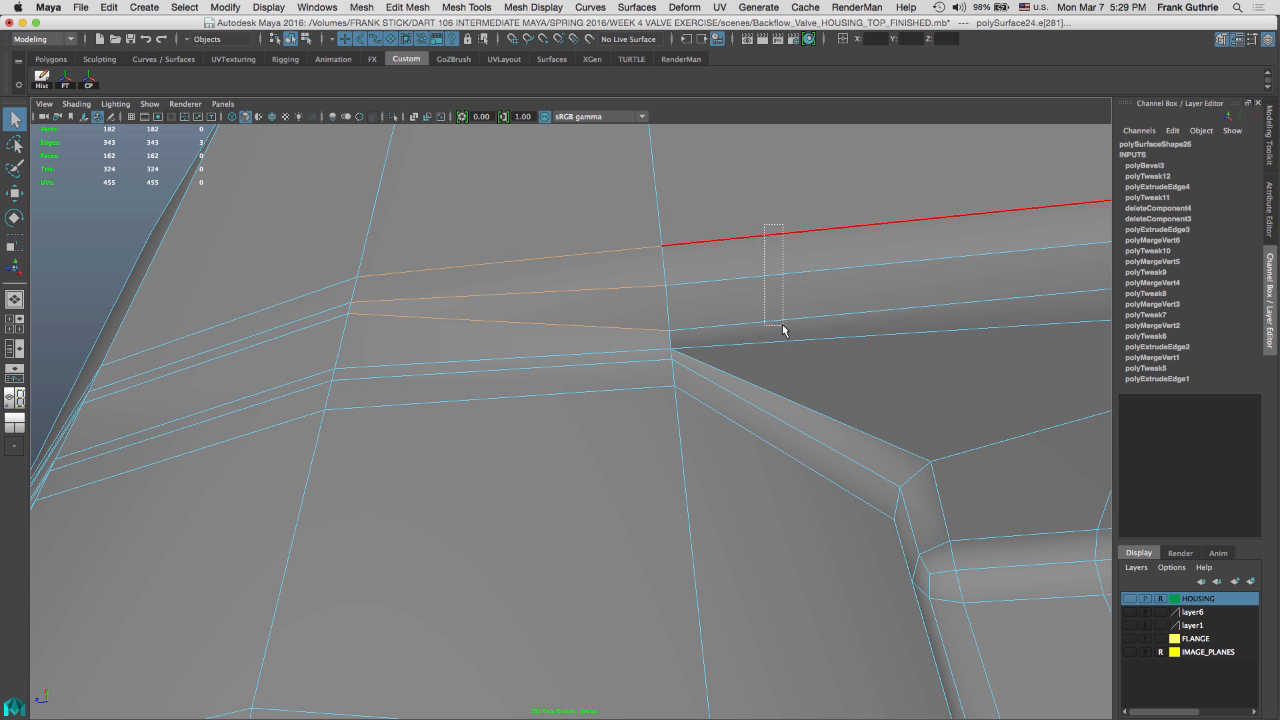
{"action": "left_click_drag", "start_coordinate": [783, 327], "coordinate": [783, 327]}
{"action": "left_click_drag", "start_coordinate": [760, 404], "coordinate": [760, 405]}
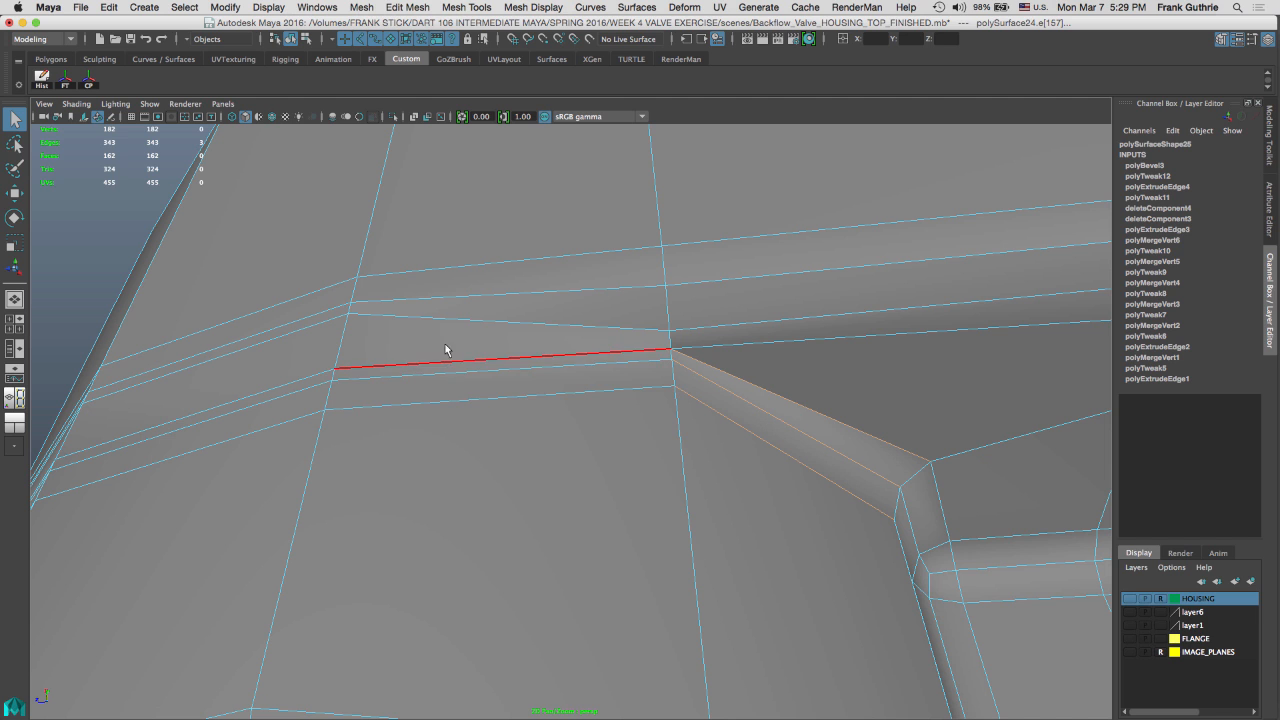
{"action": "left_click_drag", "start_coordinate": [416, 340], "coordinate": [705, 317]}
{"action": "left_click_drag", "start_coordinate": [528, 360], "coordinate": [706, 329], "text": "alt"}
{"action": "left_click", "coordinate": [706, 327], "text": "shift"}
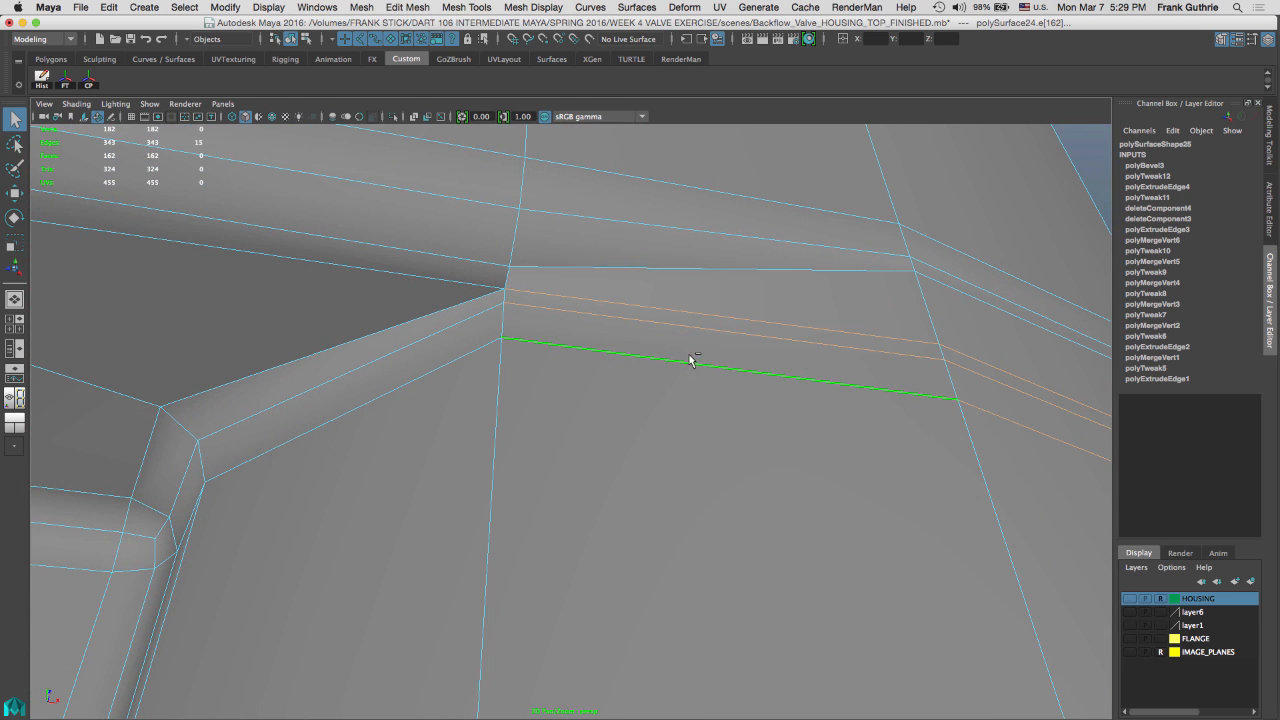
{"action": "right_click_drag", "start_coordinate": [687, 357], "coordinate": [651, 369], "text": "shift"}
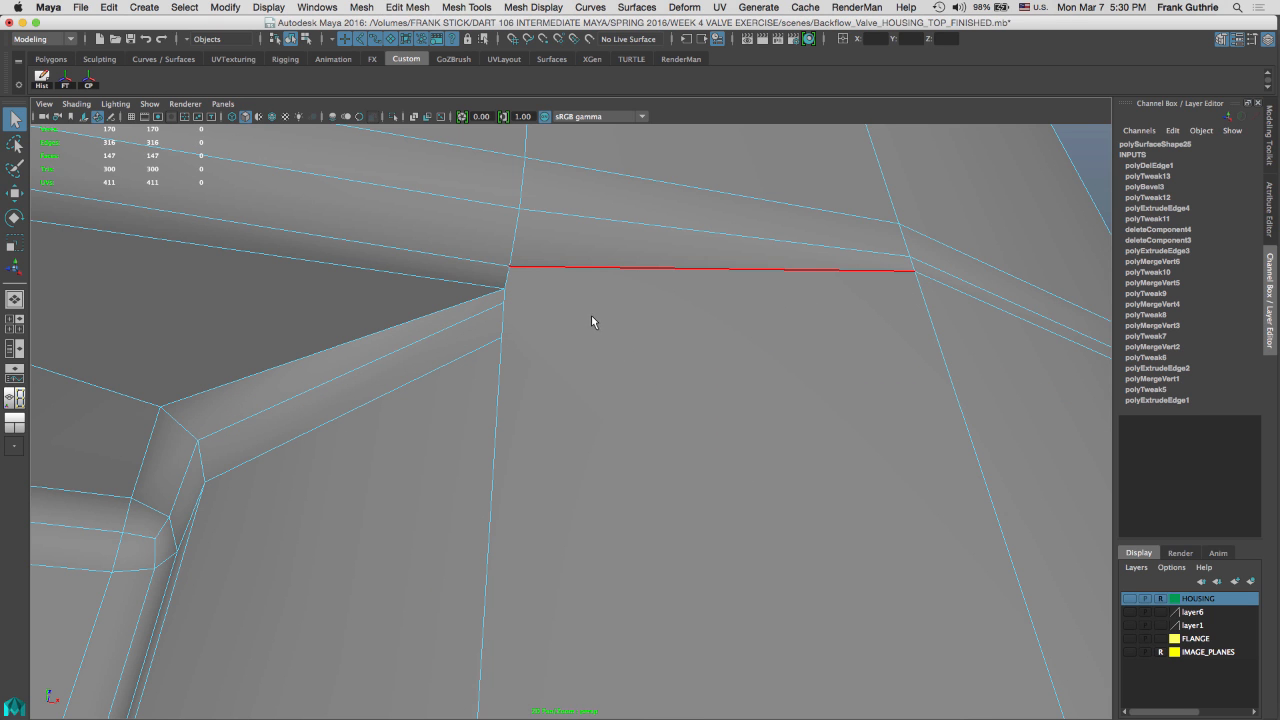
Multi-Cut an edge from the lip's lower vertex on the bulge to the middle bevel vertex at the recess corner
{"action": "left_click_drag", "start_coordinate": [625, 305], "coordinate": [619, 276], "text": "alt"}
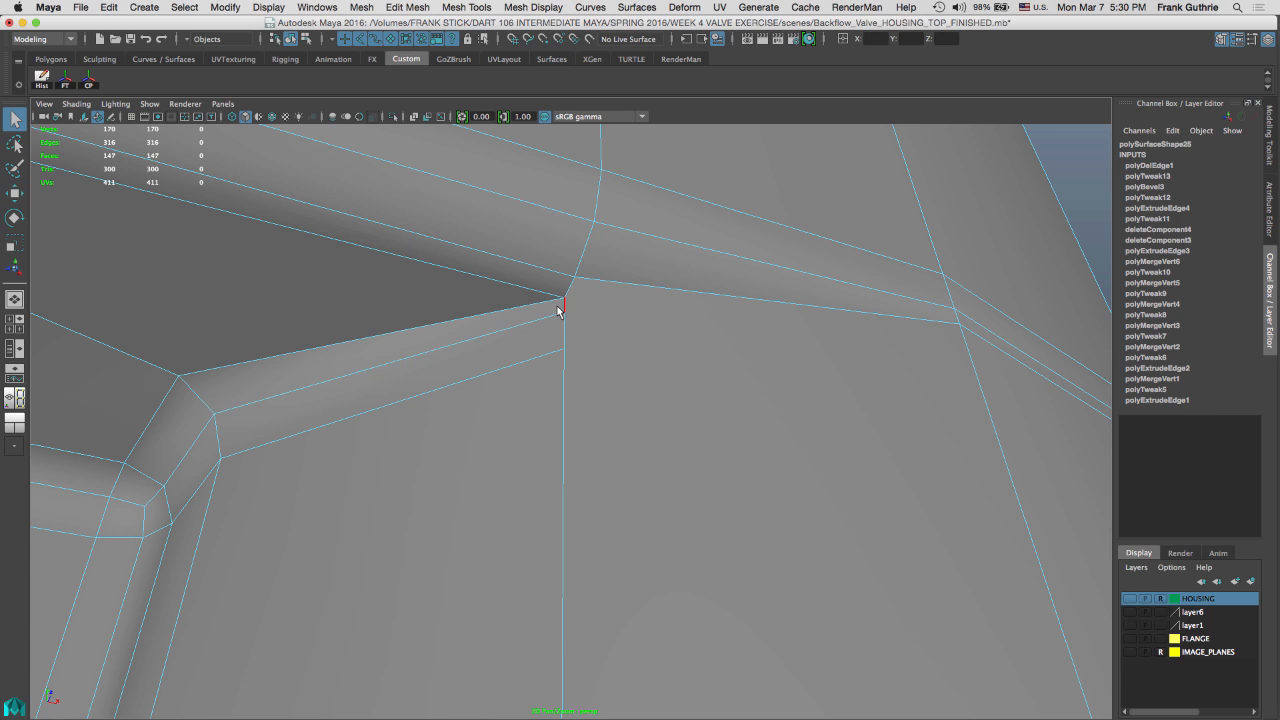
{"action": "right_click_drag", "start_coordinate": [553, 312], "coordinate": [549, 344]}
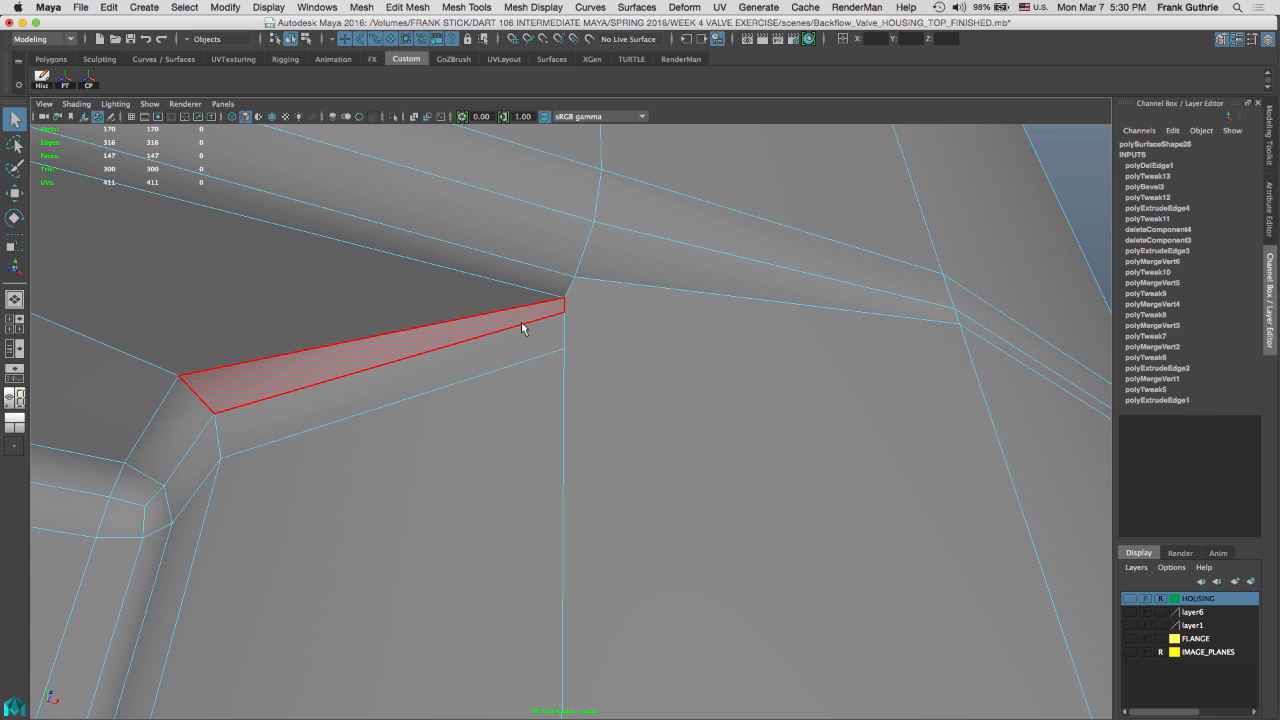
{"action": "left_click_drag", "start_coordinate": [593, 354], "coordinate": [550, 359], "text": "alt"}
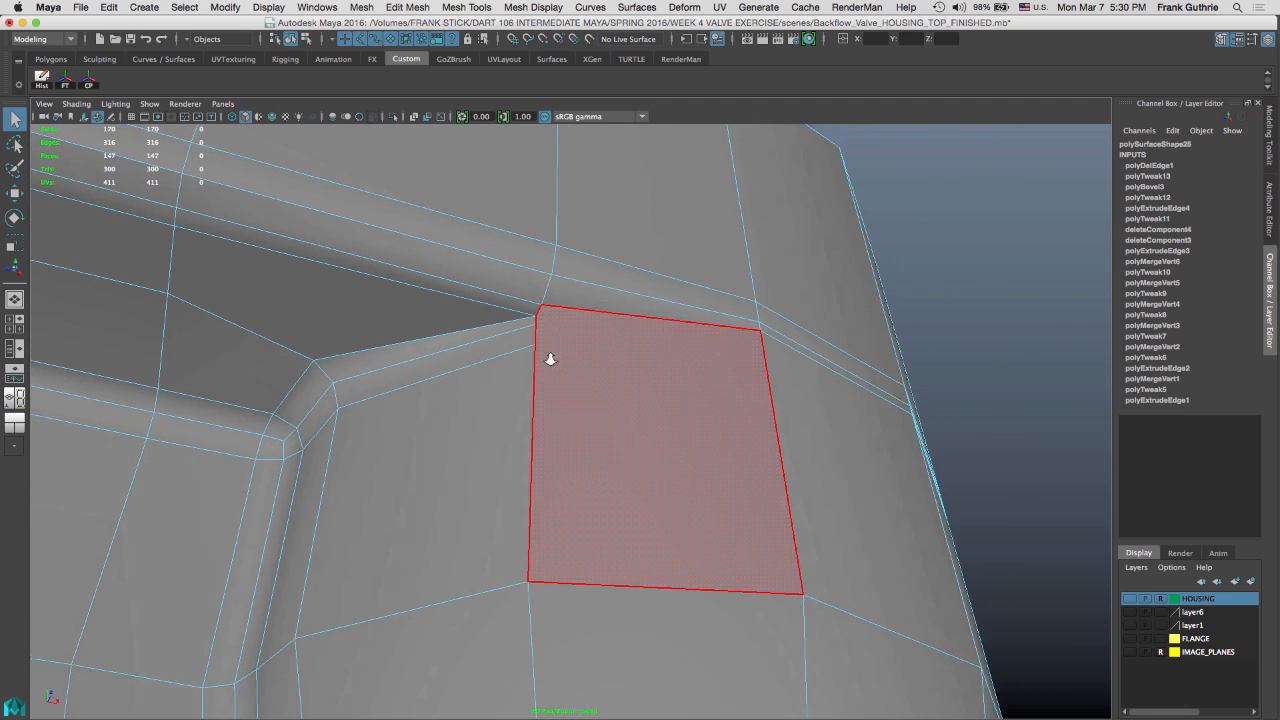
{"action": "right_click_drag", "start_coordinate": [550, 359], "coordinate": [681, 372], "text": "alt"}
{"action": "left_click_drag", "start_coordinate": [595, 318], "coordinate": [609, 366], "text": "alt"}
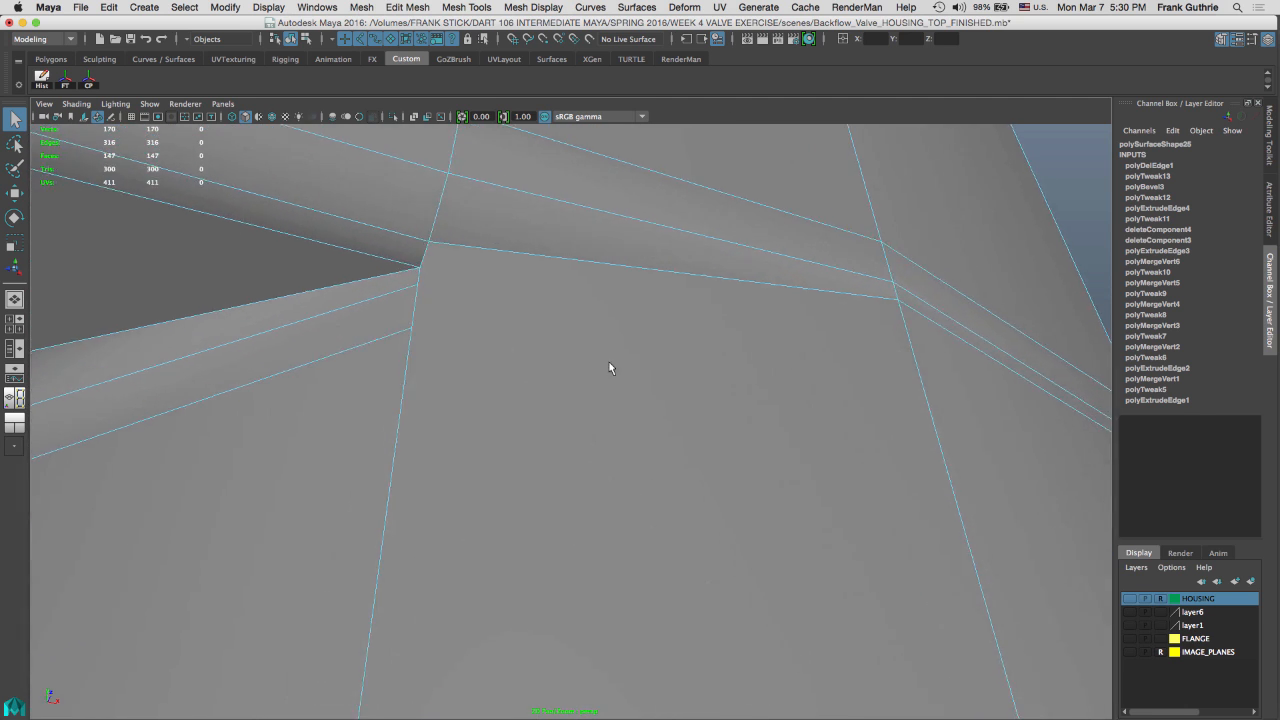
{"action": "middle_click_drag", "start_coordinate": [599, 348], "coordinate": [560, 389], "text": "alt"}
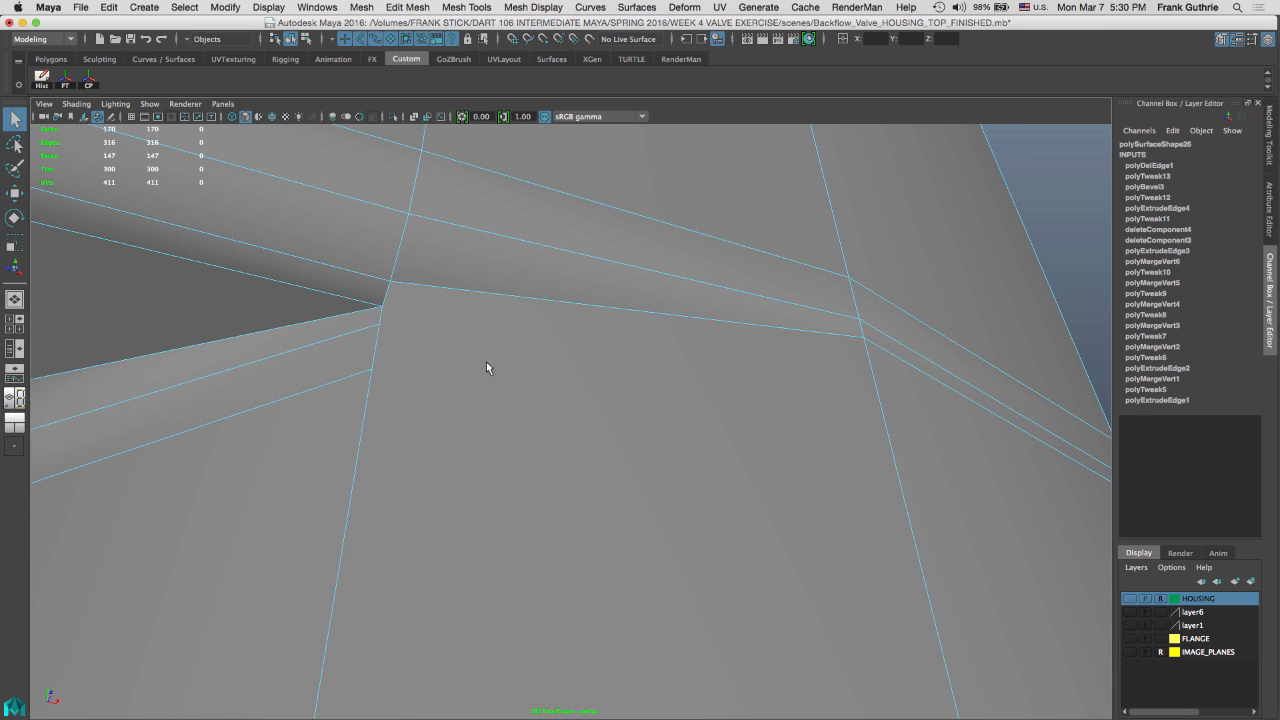
{"action": "left_click", "coordinate": [1271, 140]}
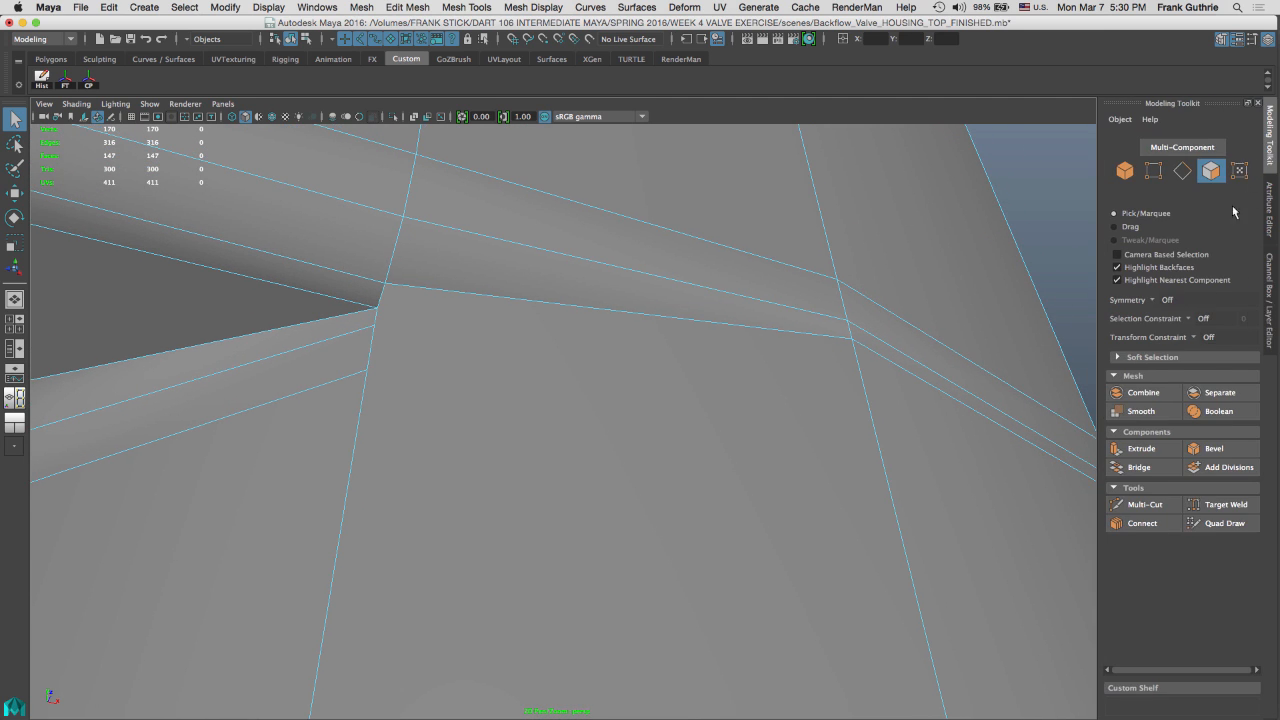
{"action": "left_click", "coordinate": [1145, 504]}
{"action": "left_click", "coordinate": [850, 340]}
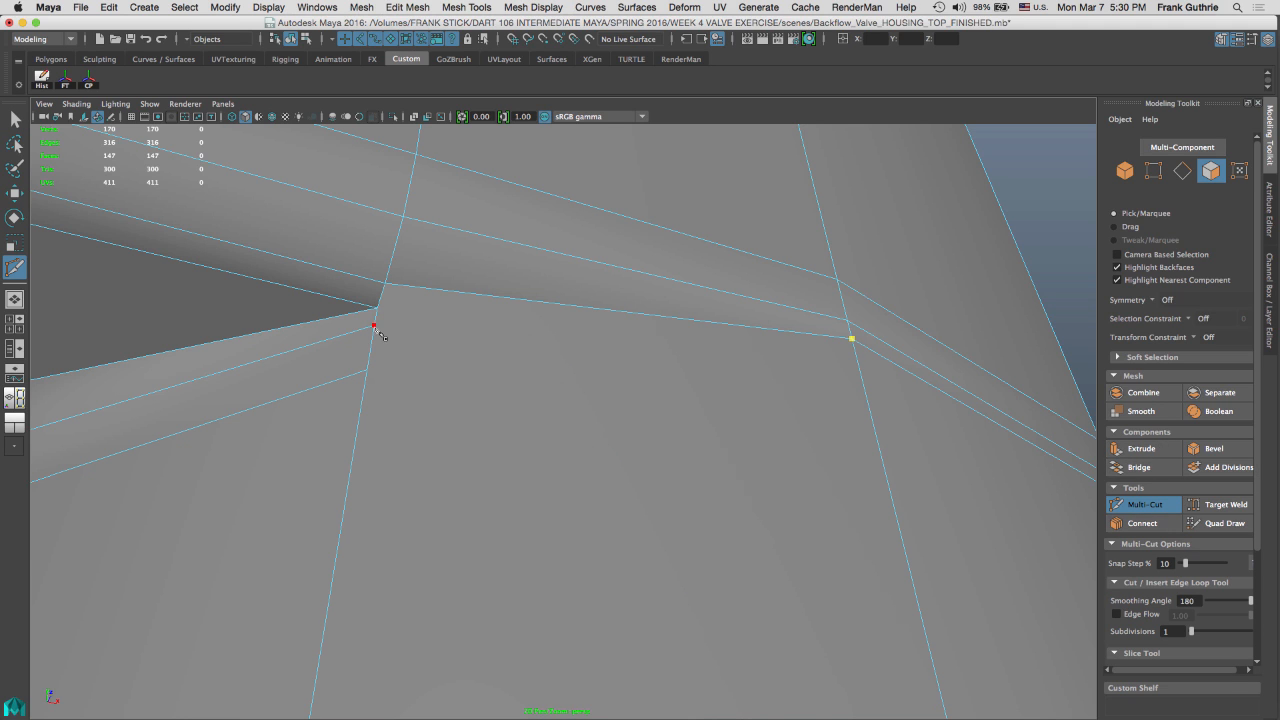
{"action": "key", "text": "Return"}
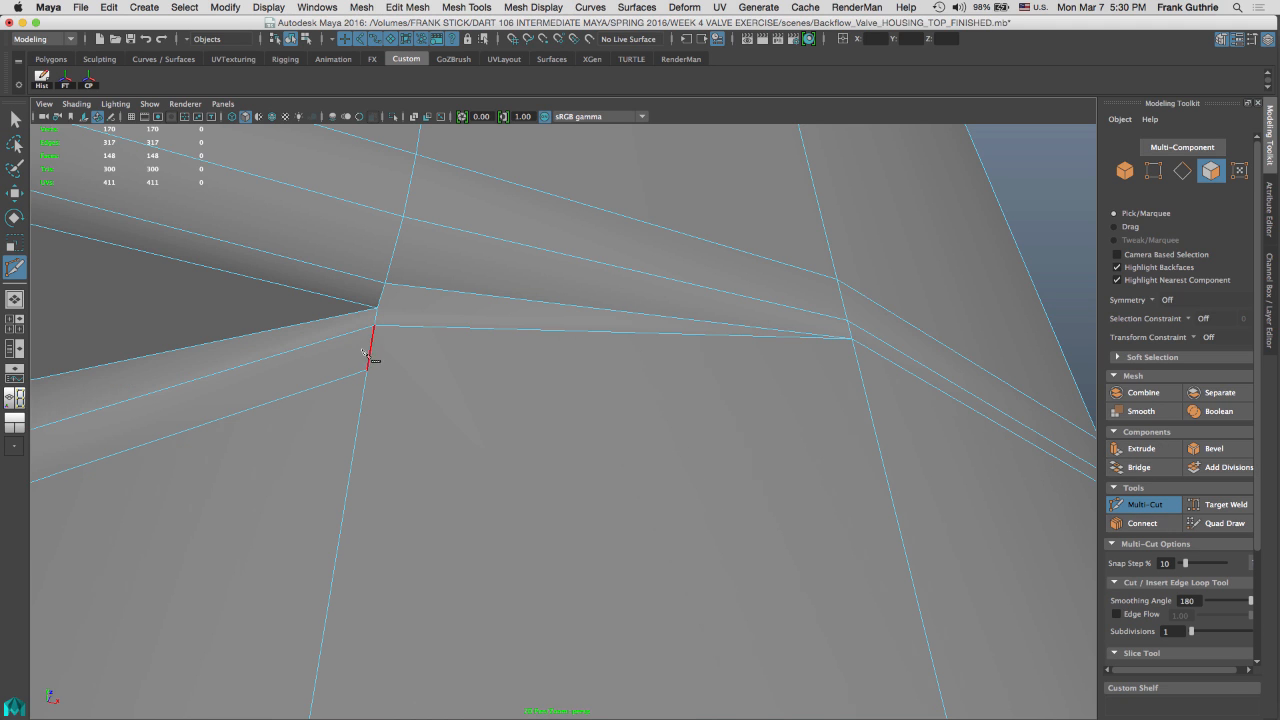
Preview the smoothed mesh around the newly cut bulge corner from several angles and return to the unsmoothed mesh
{"action": "right_click_drag", "start_coordinate": [688, 384], "coordinate": [534, 385], "text": "alt"}
{"action": "left_click_drag", "start_coordinate": [534, 385], "coordinate": [528, 369], "text": "alt"}
{"action": "key", "text": "q"}
{"action": "right_click_drag", "start_coordinate": [529, 368], "coordinate": [647, 273]}
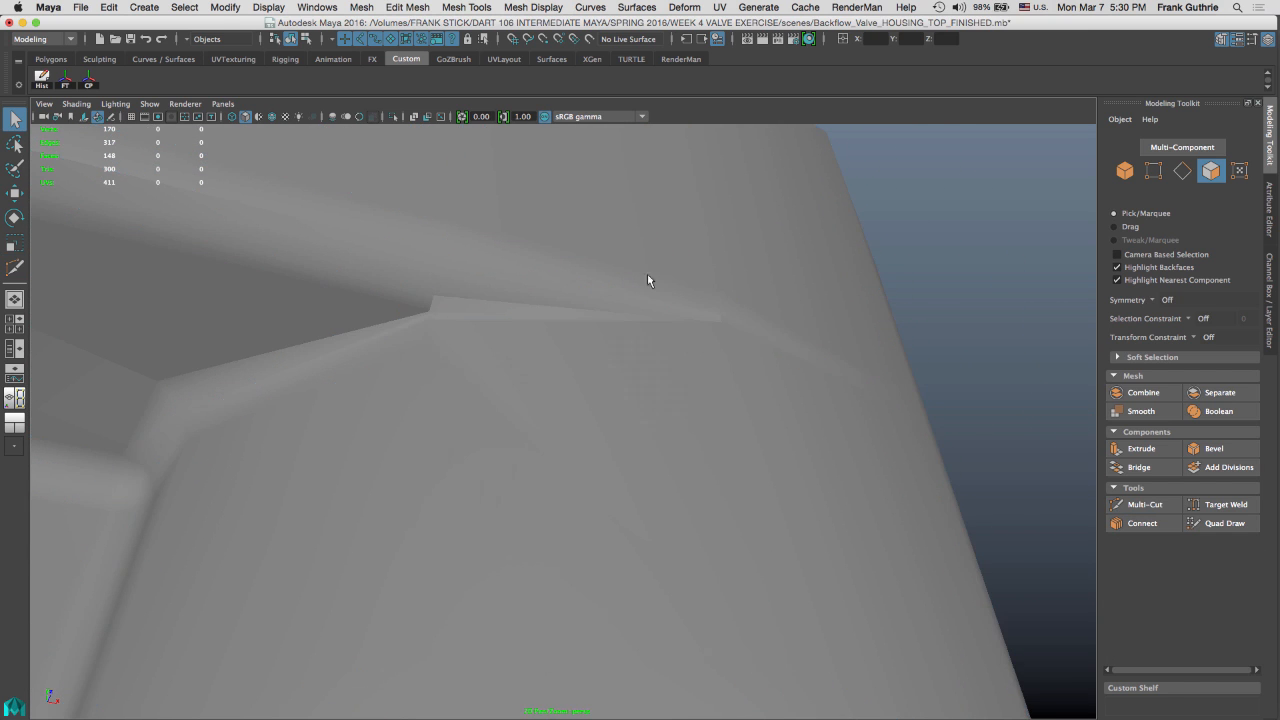
{"action": "key", "text": "3"}
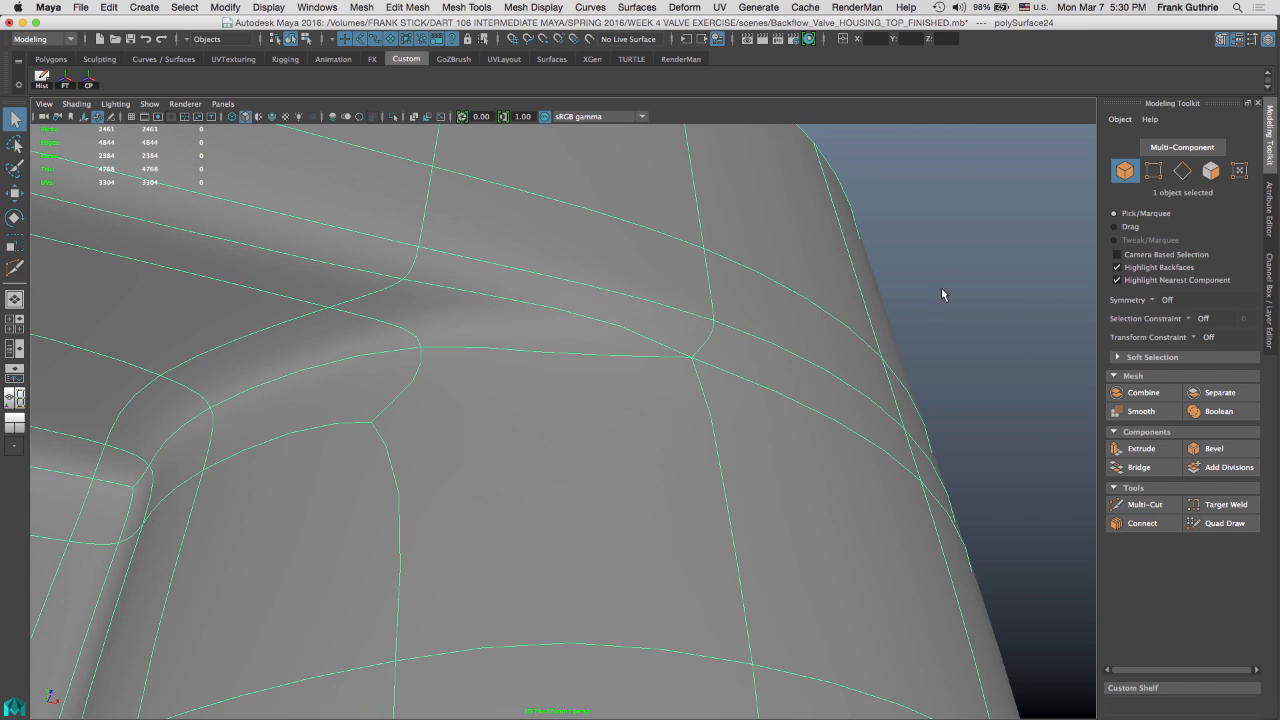
{"action": "left_click", "coordinate": [937, 317]}
{"action": "left_click_drag", "start_coordinate": [937, 317], "coordinate": [651, 303], "text": "alt"}
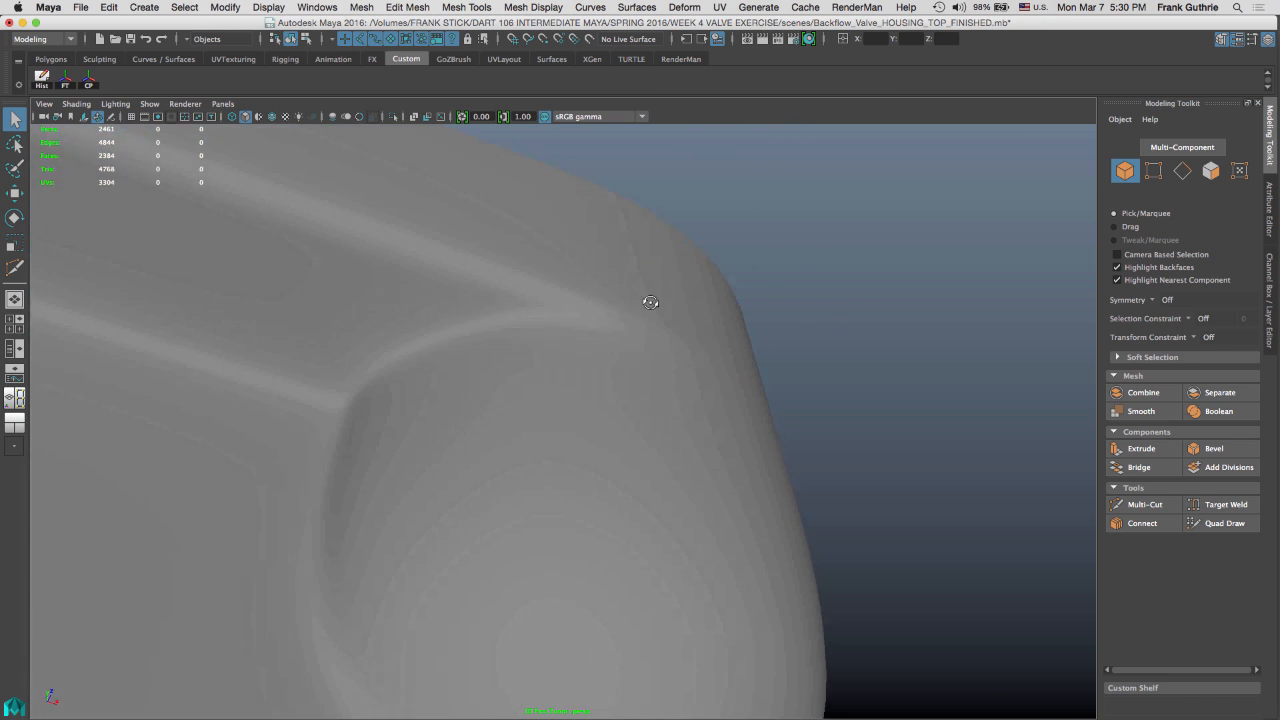
{"action": "left_click", "coordinate": [591, 357]}
{"action": "left_click_drag", "start_coordinate": [591, 352], "coordinate": [574, 347], "text": "alt"}
{"action": "middle_click_drag", "start_coordinate": [574, 347], "coordinate": [631, 265], "text": "alt"}
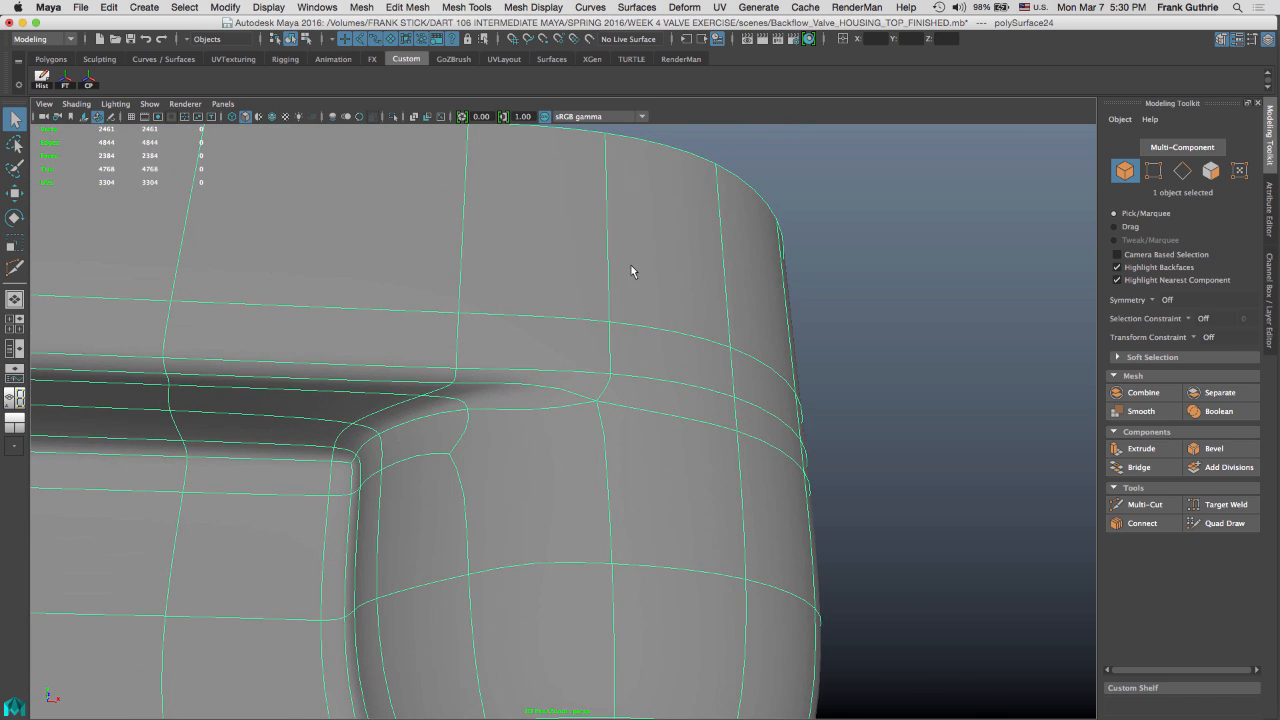
{"action": "key", "text": "1"}
Examine the unsmoothed edge flow where the recess bevel meets the lip at the bulge corner
{"action": "right_click_drag", "start_coordinate": [450, 409], "coordinate": [534, 397], "text": "alt"}
{"action": "left_click_drag", "start_coordinate": [534, 397], "coordinate": [554, 420], "text": "alt"}
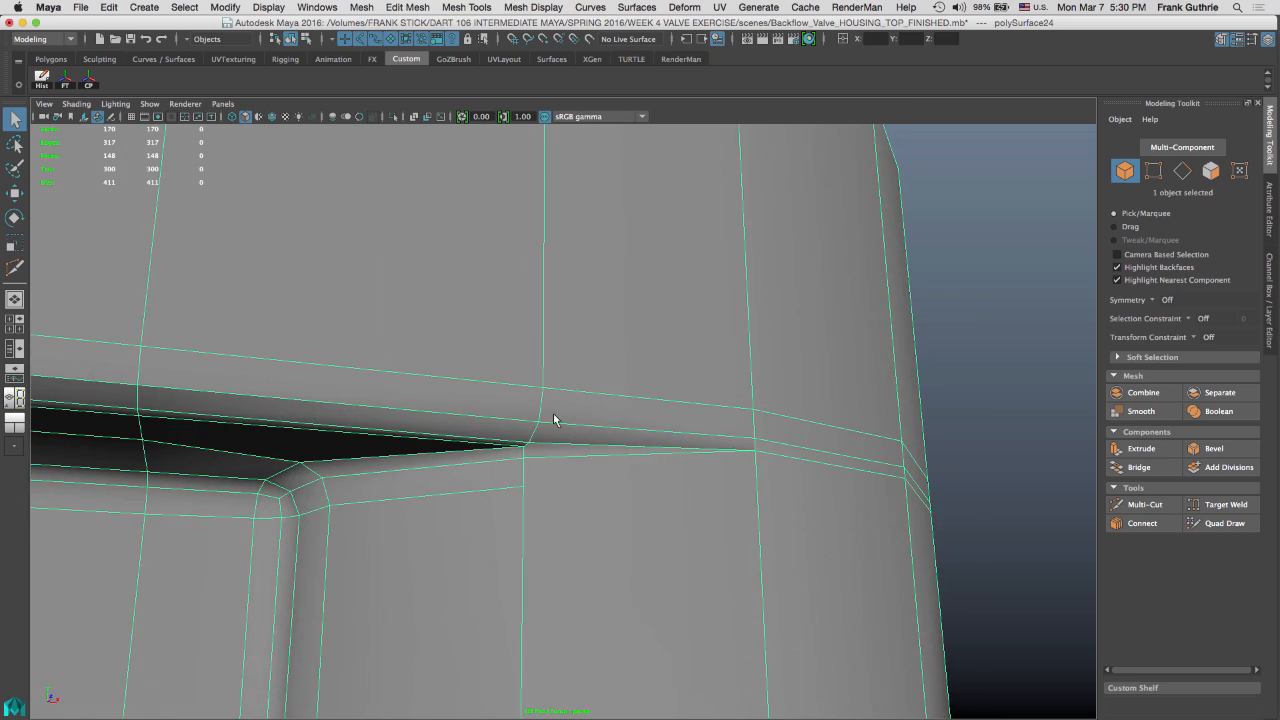
{"action": "left_click_drag", "start_coordinate": [628, 461], "coordinate": [667, 418], "text": "alt"}
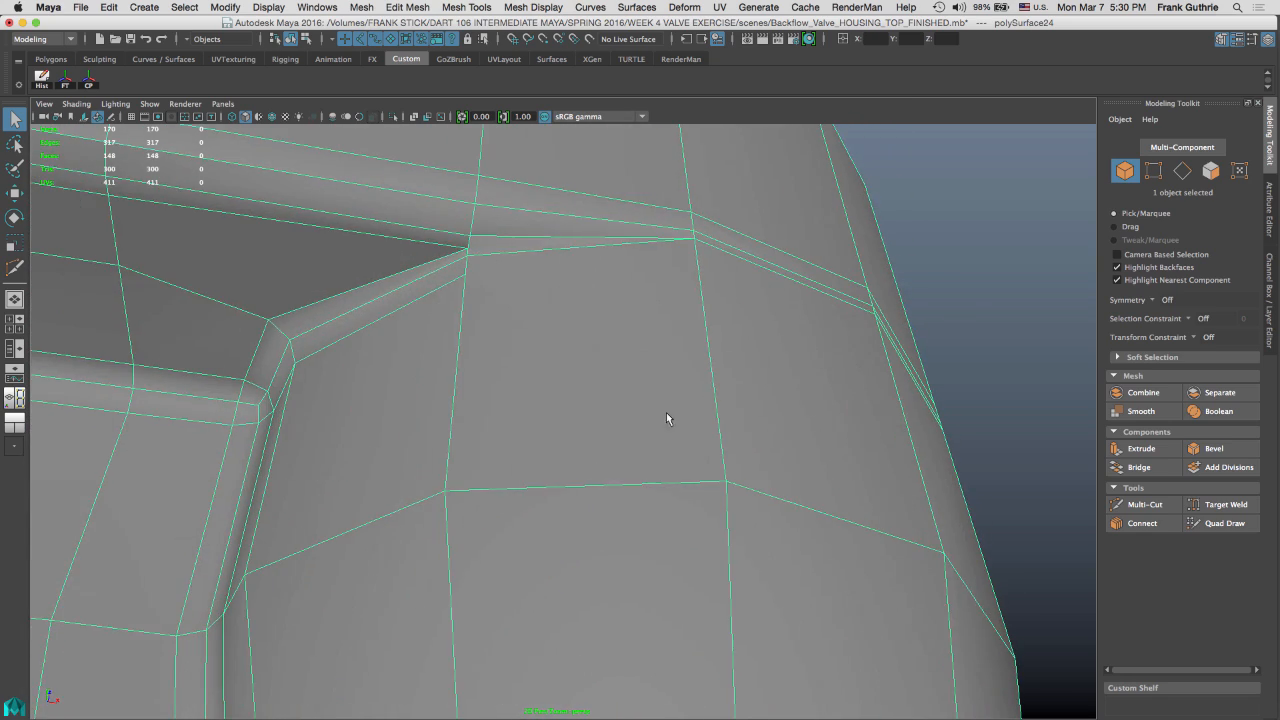
{"action": "middle_click_drag", "start_coordinate": [684, 297], "coordinate": [697, 428], "text": "alt"}
{"action": "right_click_drag", "start_coordinate": [571, 370], "coordinate": [694, 364], "text": "alt"}
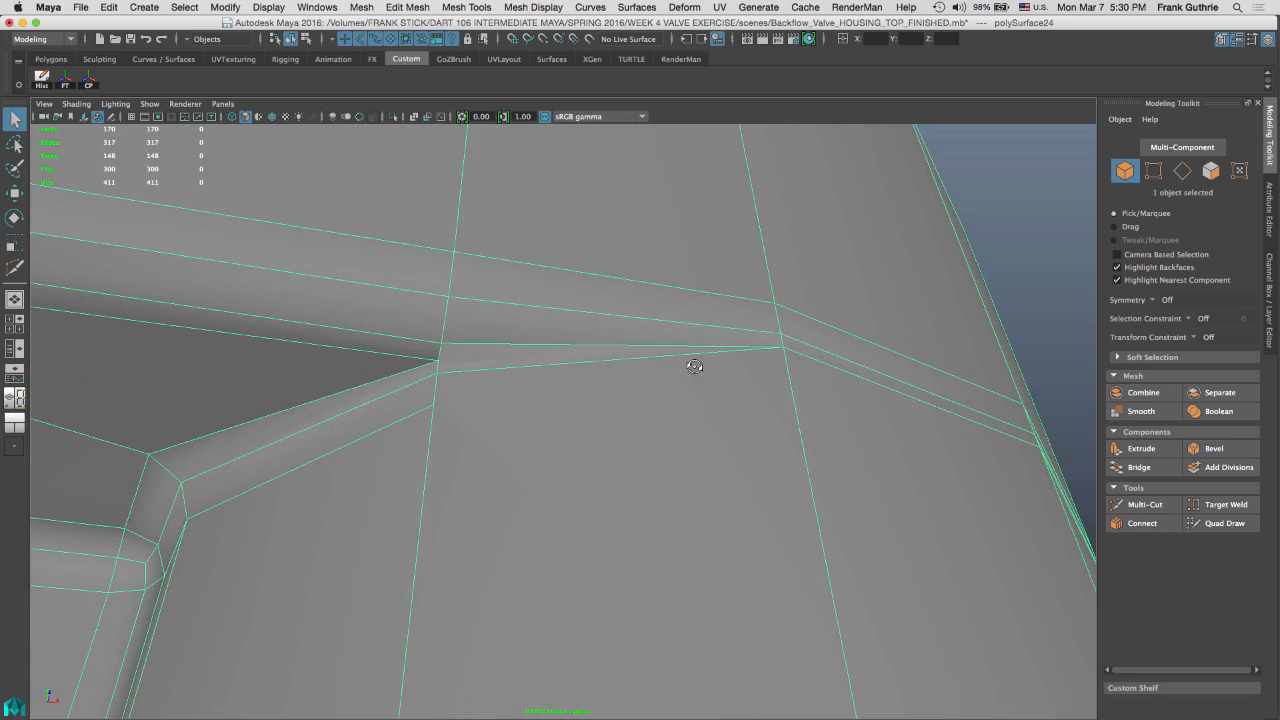
{"action": "left_click_drag", "start_coordinate": [694, 364], "coordinate": [537, 338], "text": "alt"}
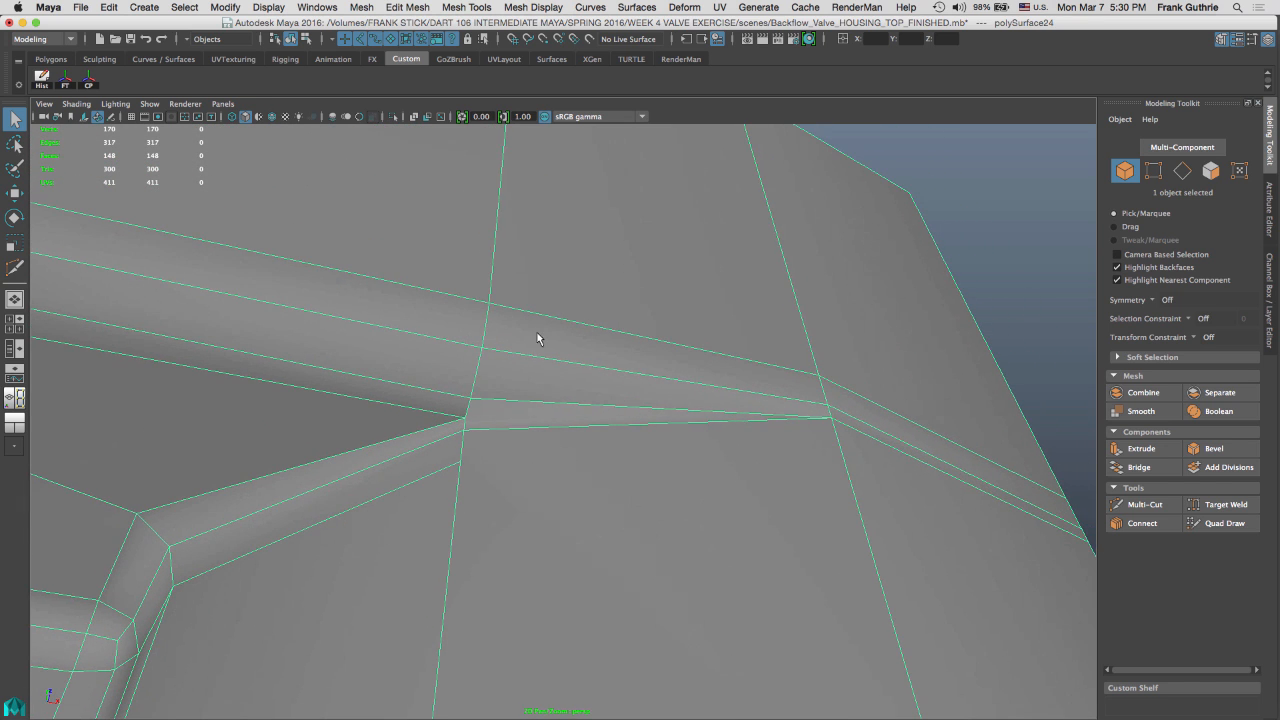
{"action": "left_click_drag", "start_coordinate": [512, 411], "coordinate": [553, 335], "text": "alt"}
{"action": "right_click_drag", "start_coordinate": [553, 335], "coordinate": [557, 360]}
{"action": "right_click_drag", "start_coordinate": [517, 400], "coordinate": [514, 292]}
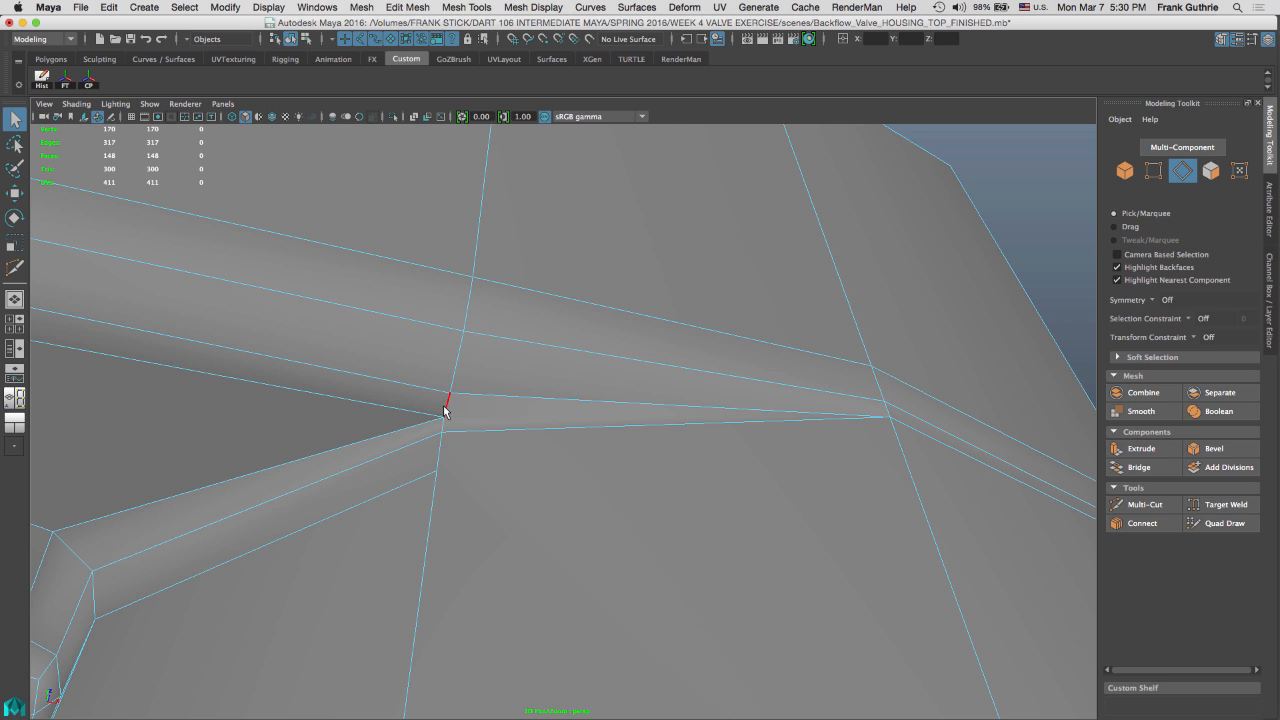
{"action": "left_click_drag", "start_coordinate": [451, 394], "coordinate": [671, 309], "text": "alt"}
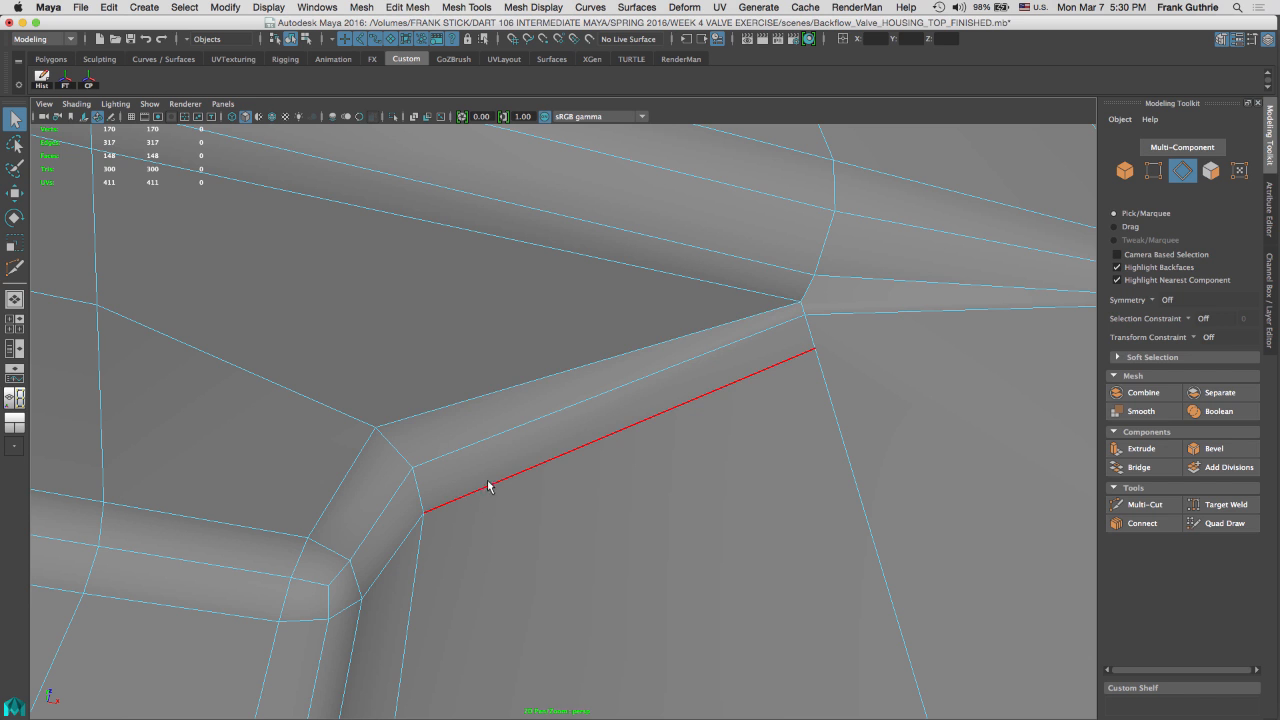
{"action": "middle_click_drag", "start_coordinate": [770, 306], "coordinate": [549, 305], "text": "alt"}
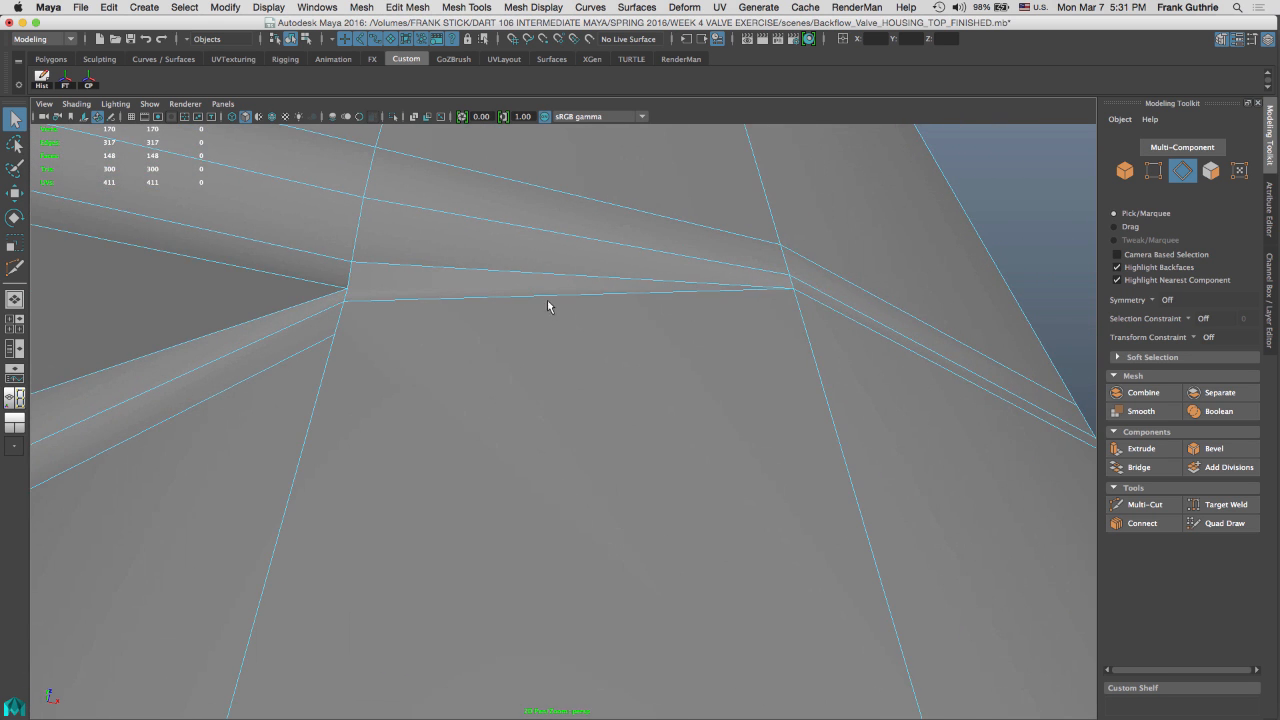
On the bulge's opposite side, Multi-Cut the matching edge between the recess corner's middle bevel vertex and the lip's lower vertex
{"action": "left_click_drag", "start_coordinate": [549, 305], "coordinate": [645, 340], "text": "alt"}
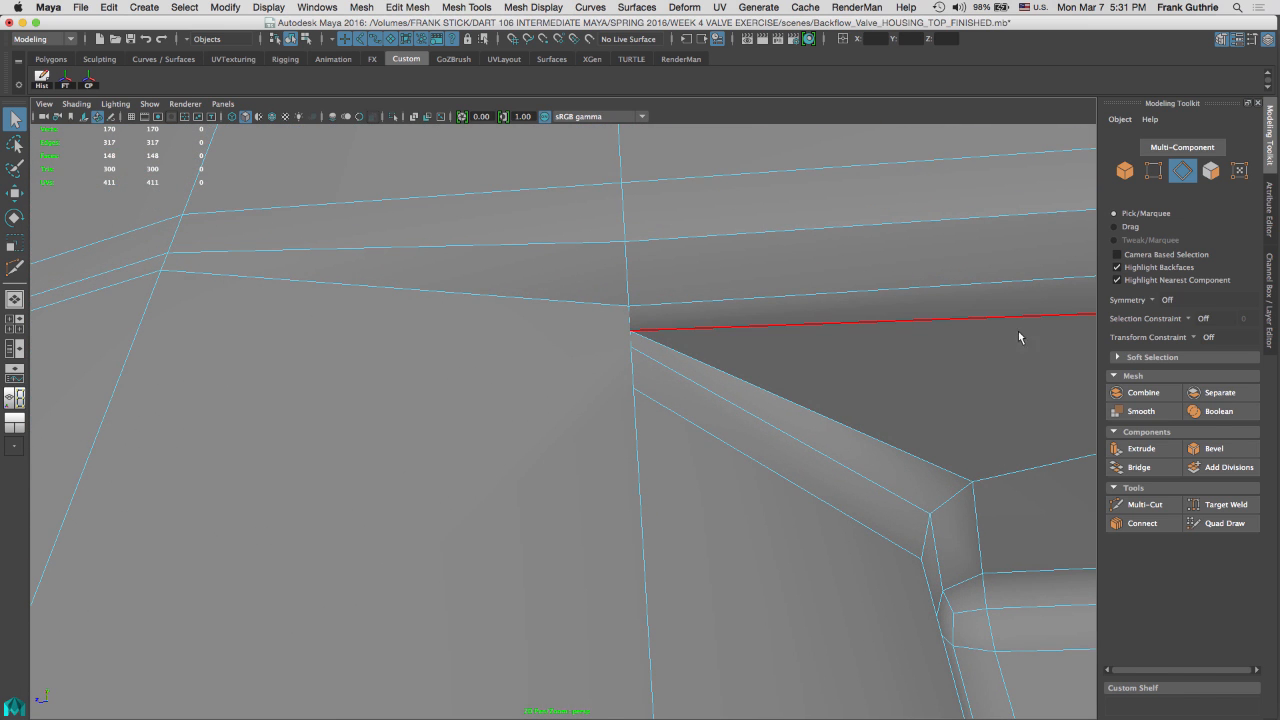
{"action": "left_click", "coordinate": [1144, 504]}
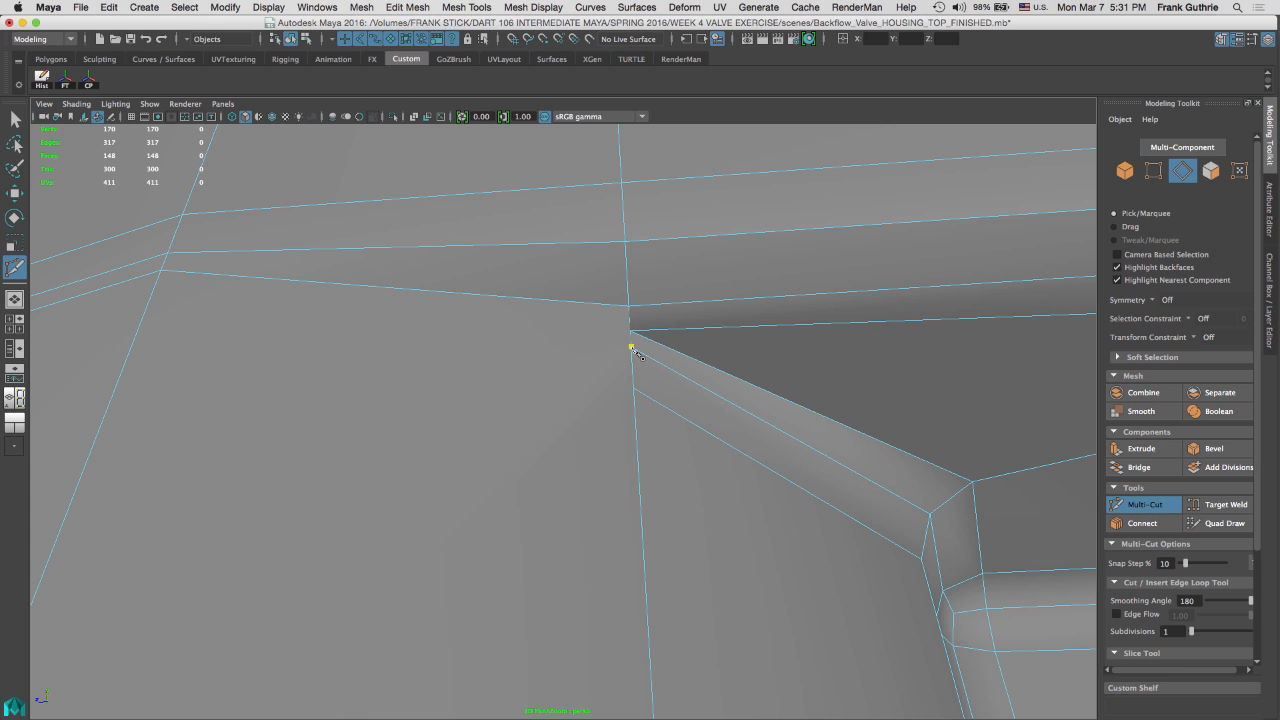
{"action": "left_click", "coordinate": [162, 273]}
{"action": "key", "text": "Return"}
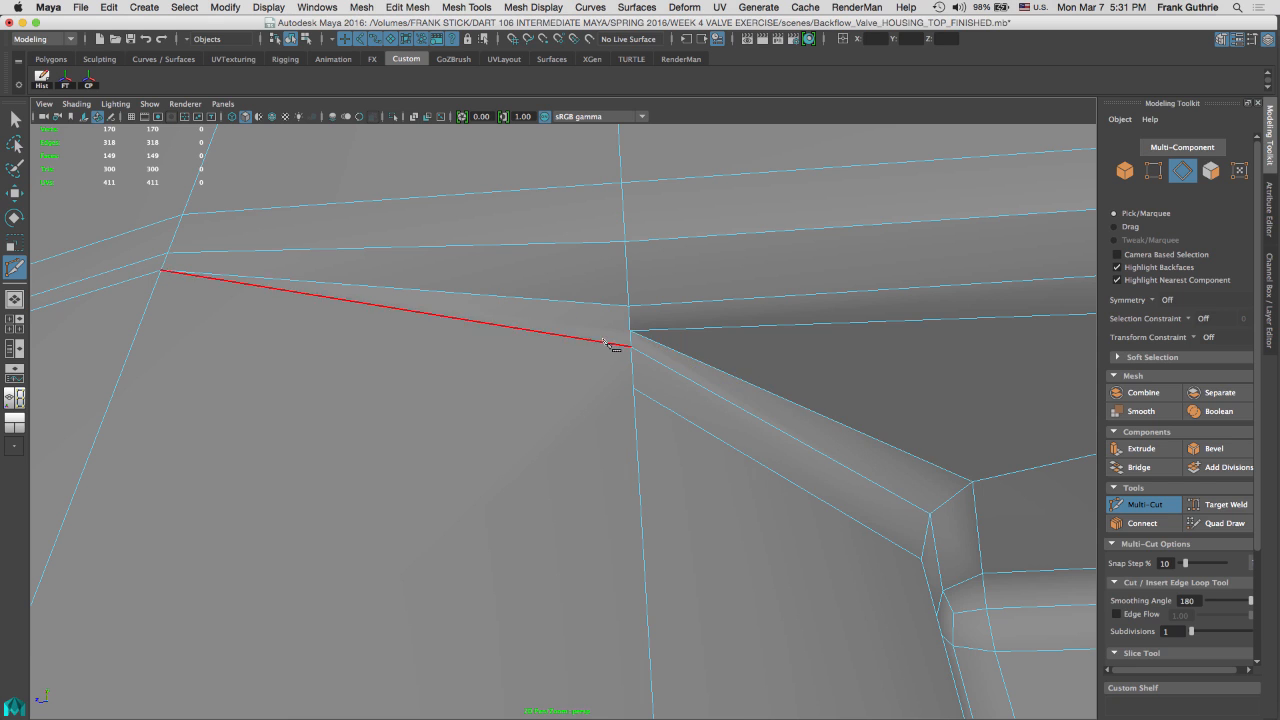
Preview the smoothed corner on this side, return to the unsmoothed mesh and inspect the bulge's front between both corners
{"action": "left_click", "coordinate": [631, 347]}
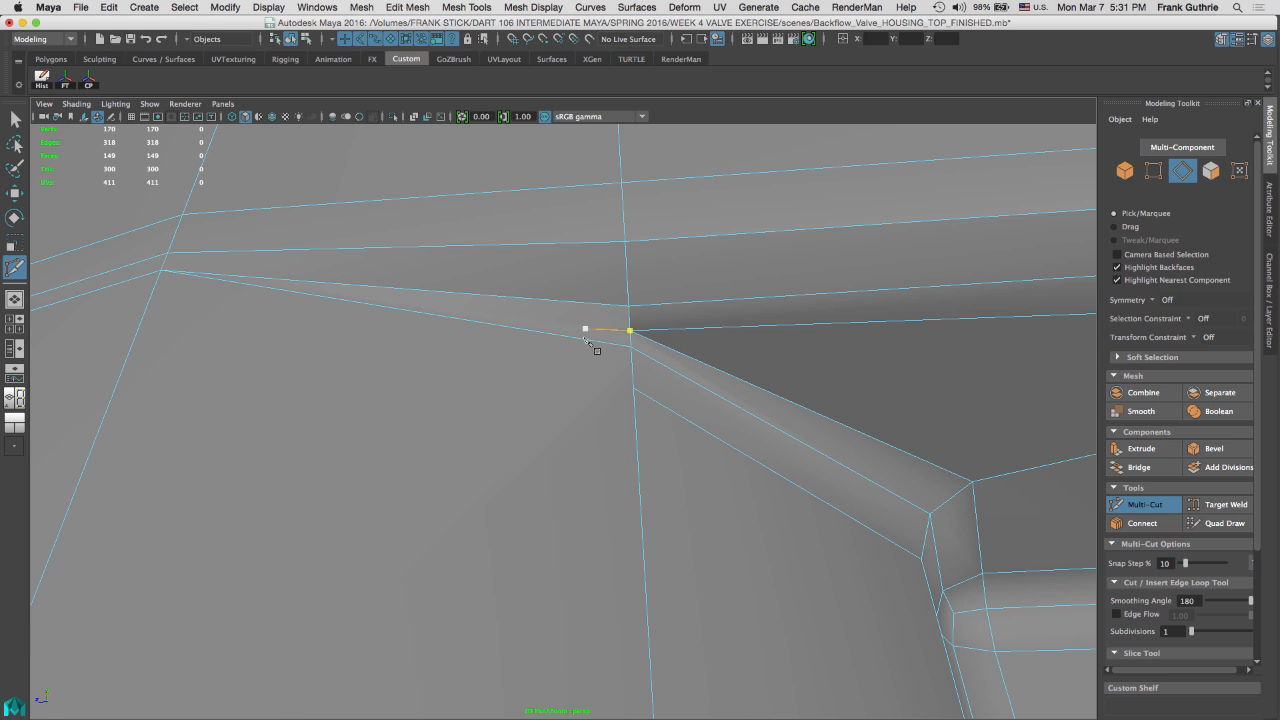
{"action": "key", "text": "3"}
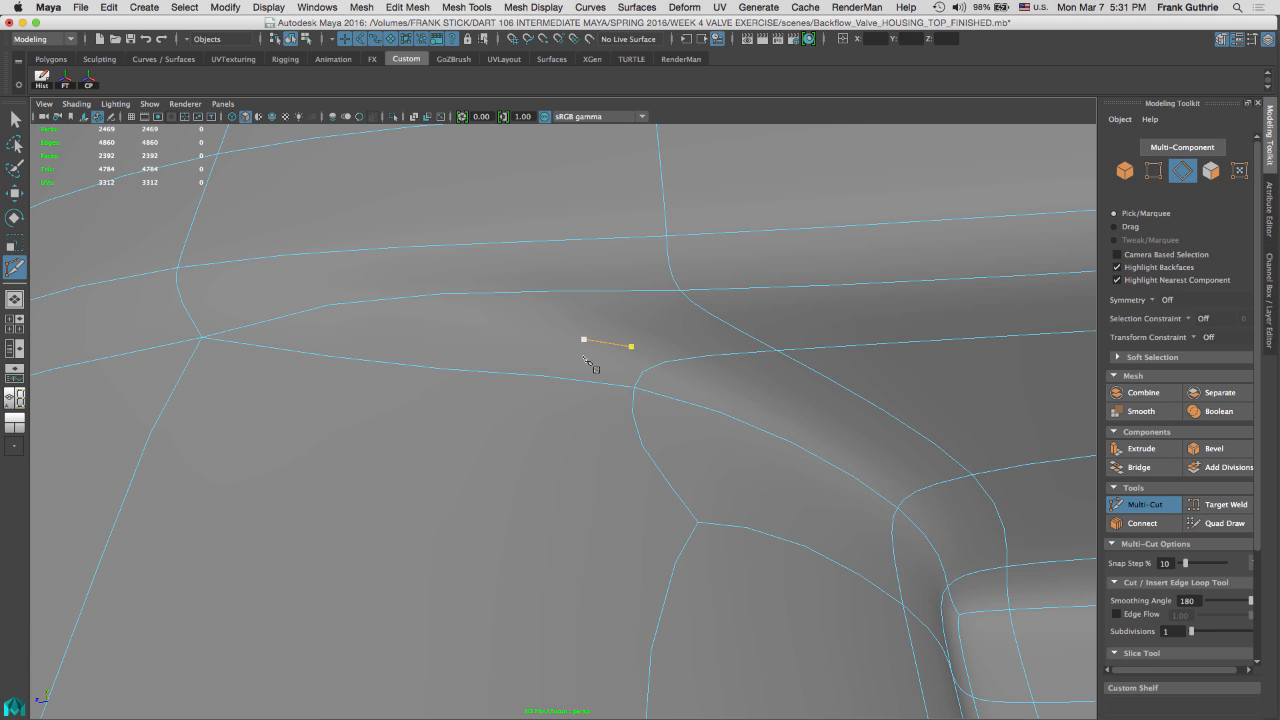
{"action": "key", "text": "1"}
{"action": "right_click_drag", "start_coordinate": [790, 408], "coordinate": [491, 398], "text": "alt"}
{"action": "mouse_move", "coordinate": [491, 398]}
{"action": "left_mouse_down", "text": "alt"}
{"action": "mouse_move", "coordinate": [549, 397]}
{"action": "mouse_move", "coordinate": [638, 319]}
{"action": "left_mouse_up", "text": "alt"}
{"action": "right_click_drag", "start_coordinate": [638, 319], "coordinate": [777, 409], "text": "alt"}
{"action": "mouse_move", "coordinate": [780, 410]}
{"action": "left_mouse_down", "text": "alt"}
{"action": "mouse_move", "coordinate": [789, 420]}
{"action": "mouse_move", "coordinate": [609, 372]}
{"action": "left_mouse_up", "text": "alt"}
{"action": "left_click", "coordinate": [606, 388]}
{"action": "key", "text": "q"}
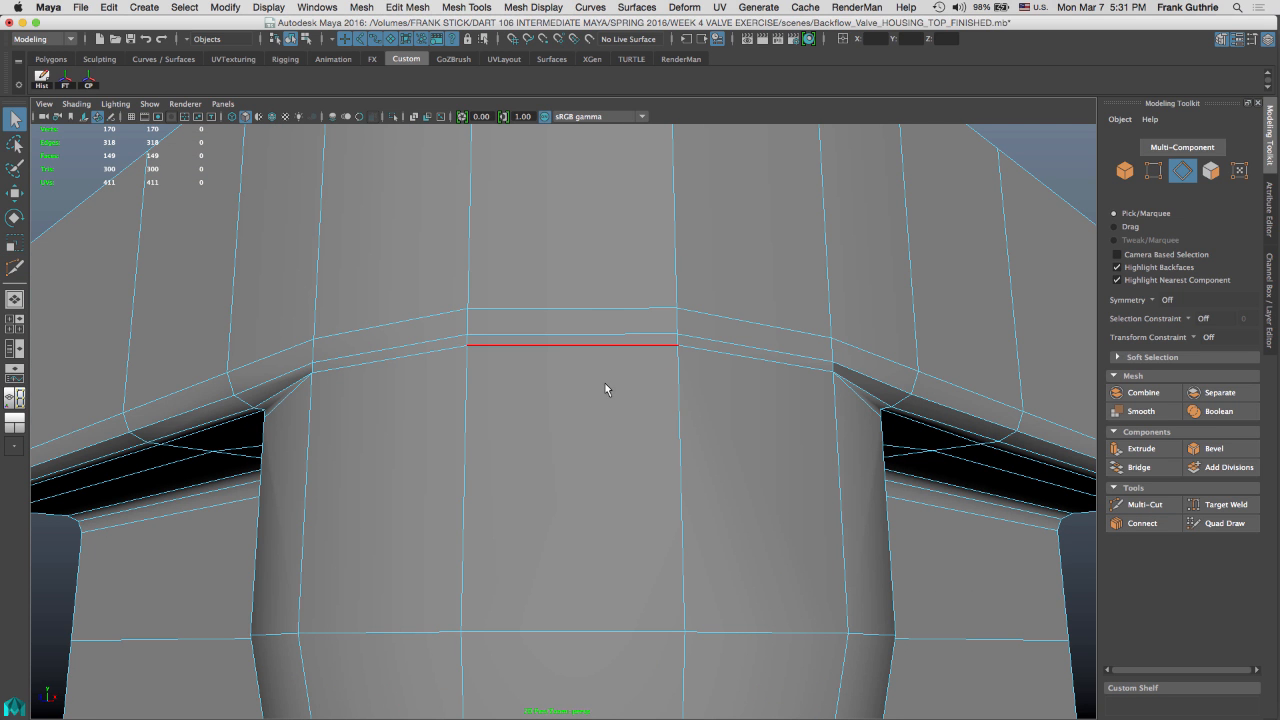
Multi-Cut a continuous row of edges around the bulge's front, joining the lowest bevel vertices at its two recess corners
{"action": "left_click_drag", "start_coordinate": [575, 389], "coordinate": [493, 436], "text": "alt"}
{"action": "left_click_drag", "start_coordinate": [619, 436], "coordinate": [721, 384], "text": "alt"}
{"action": "left_click_drag", "start_coordinate": [806, 405], "coordinate": [826, 378], "text": "alt"}
{"action": "key", "text": "y"}
{"action": "left_click", "coordinate": [826, 378]}
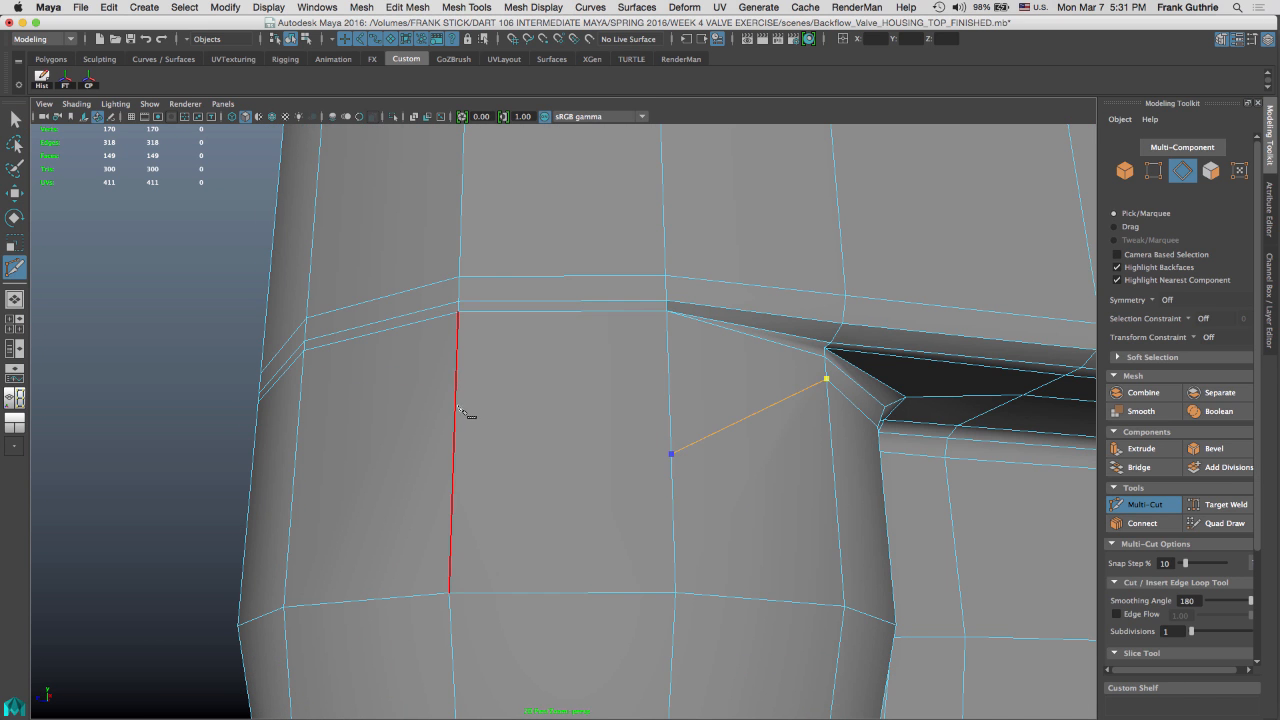
{"action": "left_click_drag", "start_coordinate": [573, 384], "coordinate": [700, 374], "text": "alt"}
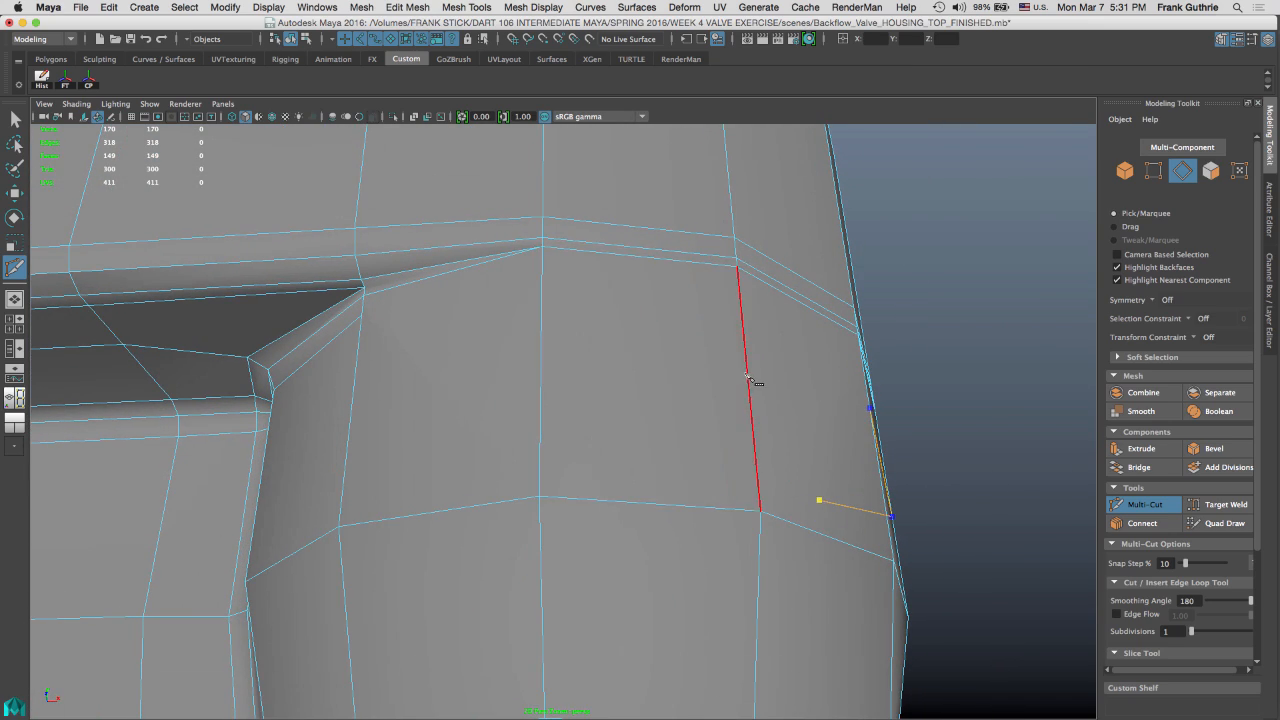
{"action": "left_click", "coordinate": [540, 383]}
{"action": "left_click_drag", "start_coordinate": [540, 383], "coordinate": [557, 352], "text": "alt"}
{"action": "right_click", "coordinate": [555, 355]}
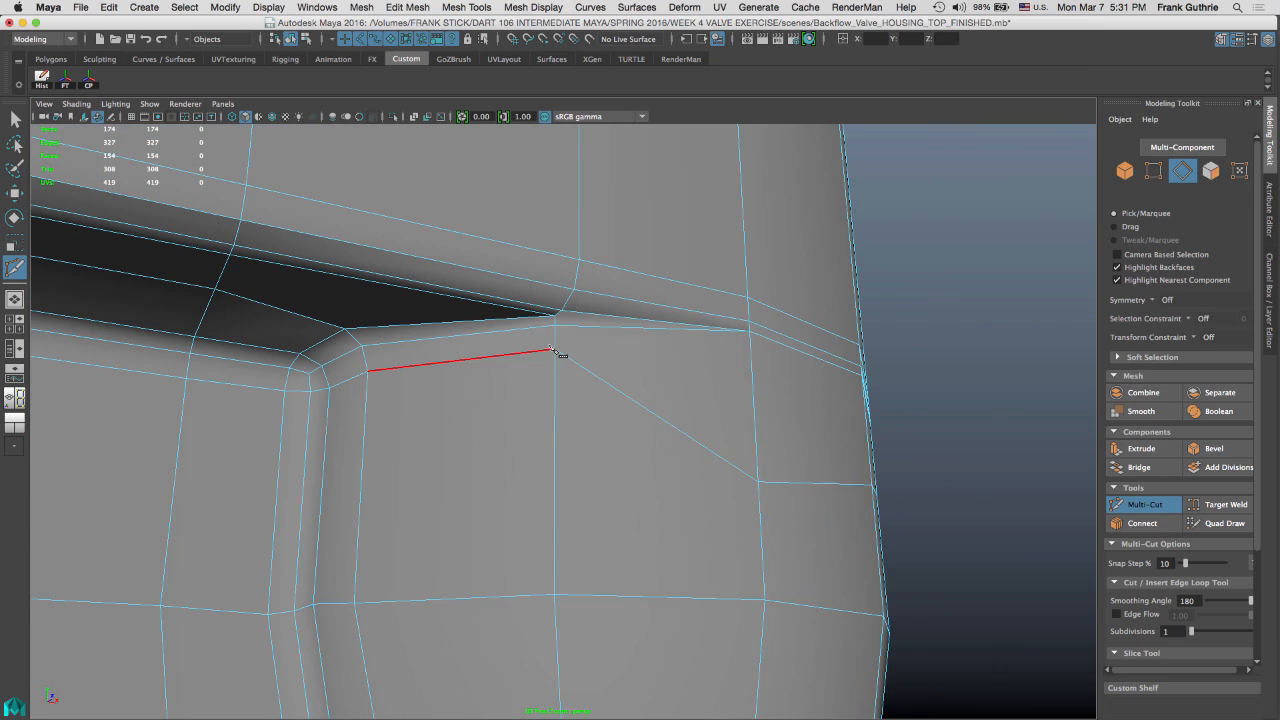
Finish the Multi-Cut row of edges across the bulge's front and leave the cut tool
{"action": "left_click_drag", "start_coordinate": [745, 285], "coordinate": [680, 326], "text": "alt"}
{"action": "left_click", "coordinate": [732, 354]}
{"action": "right_click_drag", "start_coordinate": [429, 380], "coordinate": [501, 303]}
Raise the four front vertices of the new edge row vertically until the row runs just below the lip's lower edge
{"action": "right_click_drag", "start_coordinate": [420, 394], "coordinate": [371, 340]}
{"action": "left_click", "coordinate": [338, 434]}
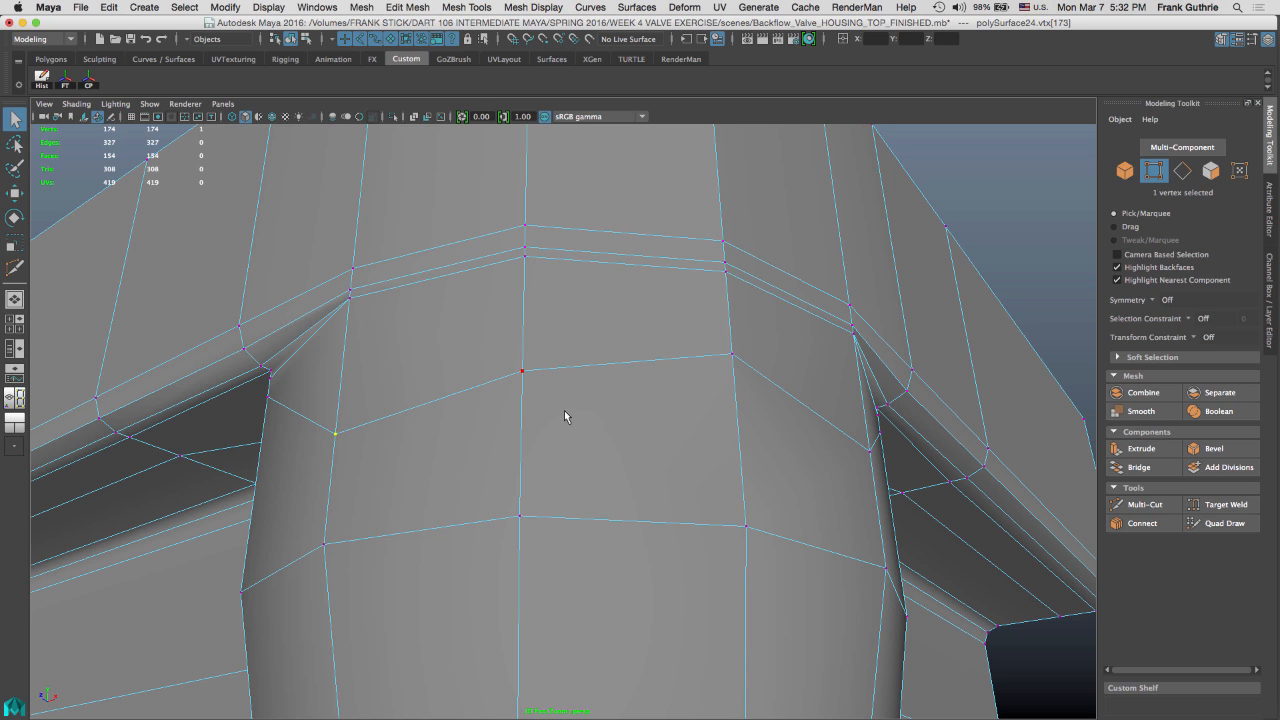
{"action": "left_click_drag", "start_coordinate": [564, 410], "coordinate": [503, 388], "text": "alt"}
{"action": "left_click", "coordinate": [518, 345], "text": "shift"}
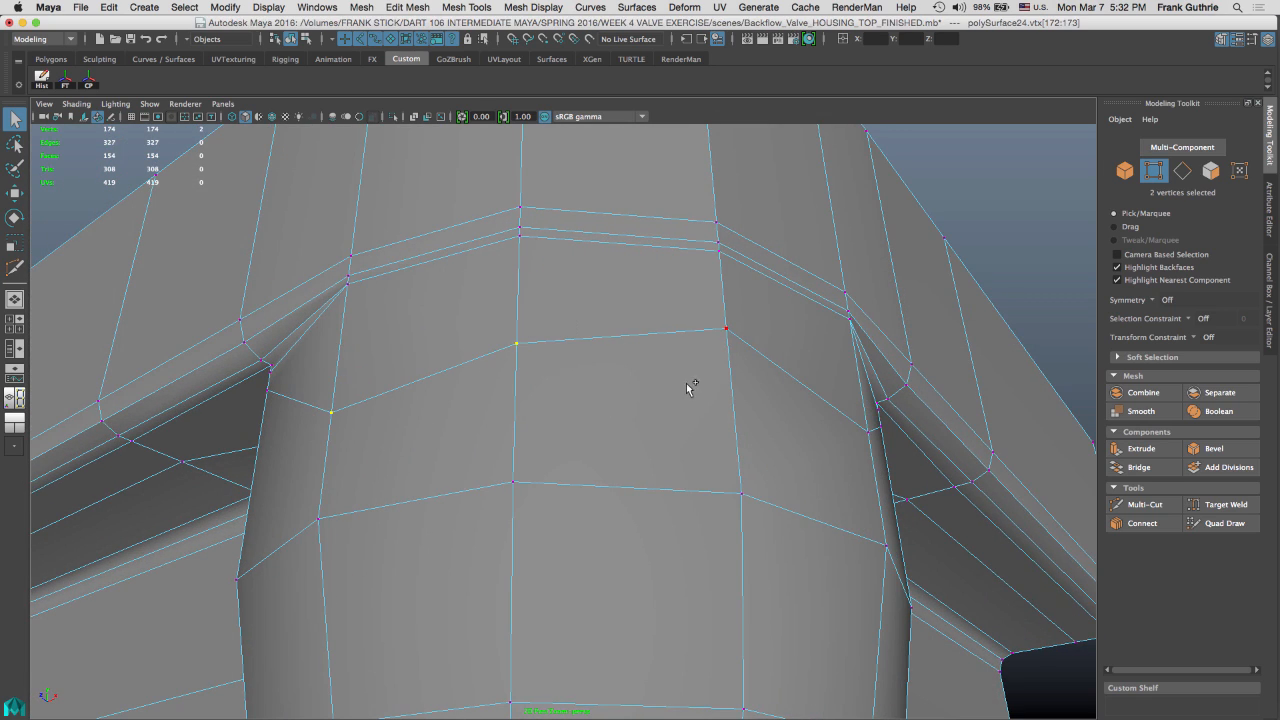
{"action": "left_click_drag", "start_coordinate": [850, 357], "coordinate": [688, 387], "text": "alt"}
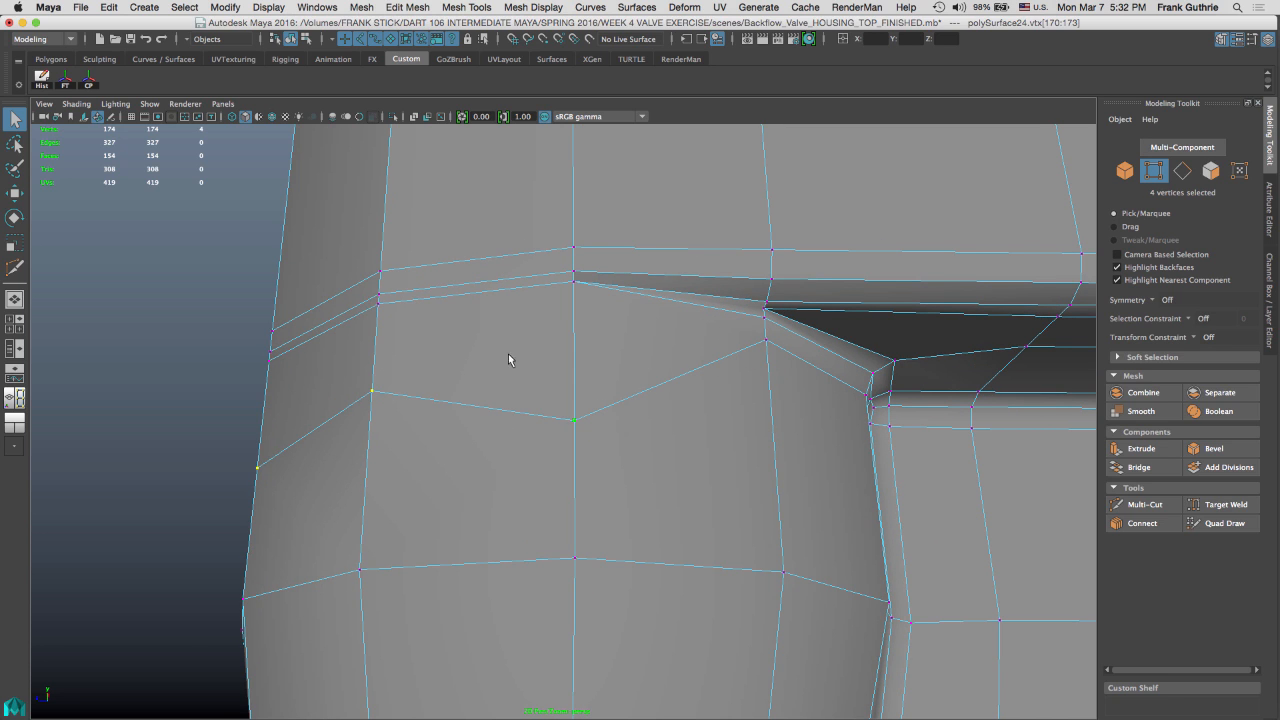
{"action": "key", "text": "w"}
{"action": "left_click_drag", "start_coordinate": [399, 359], "coordinate": [401, 327]}
{"action": "key", "text": "w"}
{"action": "left_click", "coordinate": [199, 259]}
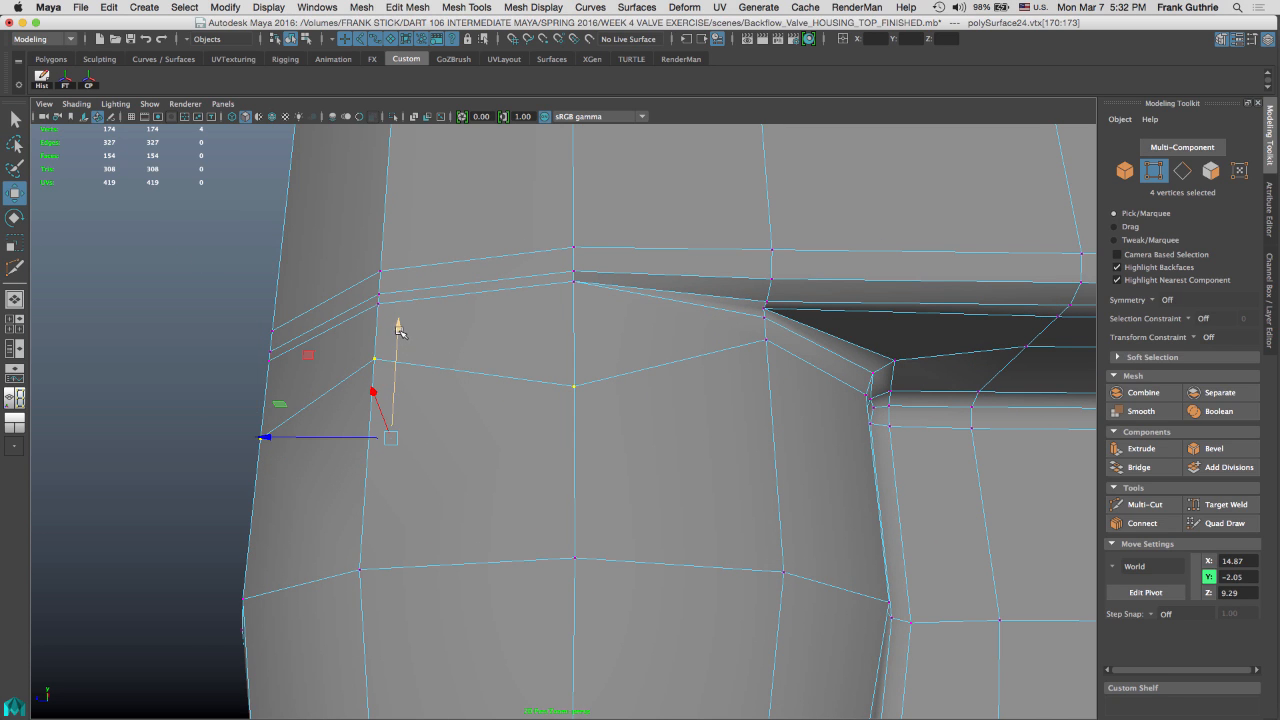
{"action": "left_click_drag", "start_coordinate": [399, 330], "coordinate": [400, 318]}
{"action": "middle_click_drag", "start_coordinate": [785, 372], "coordinate": [769, 343]}
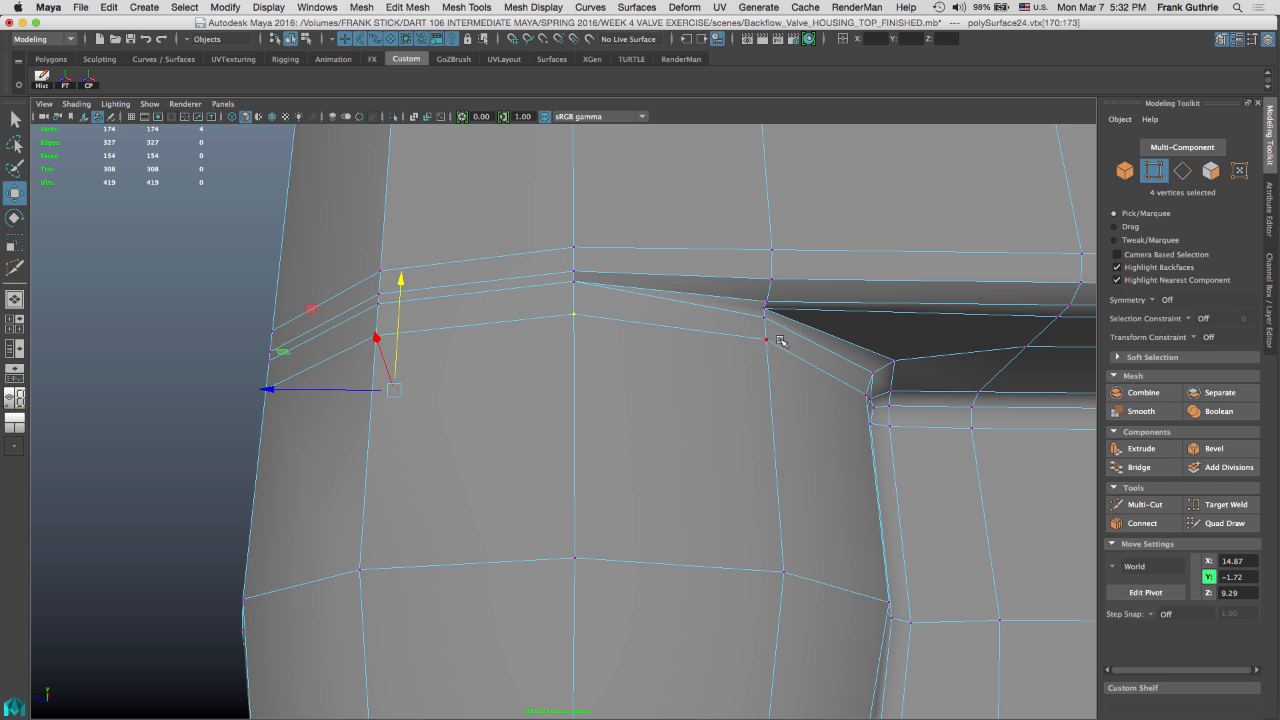
Return to object mode and preview the whole bulge and lip smoothed with the raised edge row
{"action": "left_click_drag", "start_coordinate": [727, 353], "coordinate": [904, 380], "text": "alt"}
{"action": "right_click_drag", "start_coordinate": [902, 377], "coordinate": [761, 375], "text": "alt"}
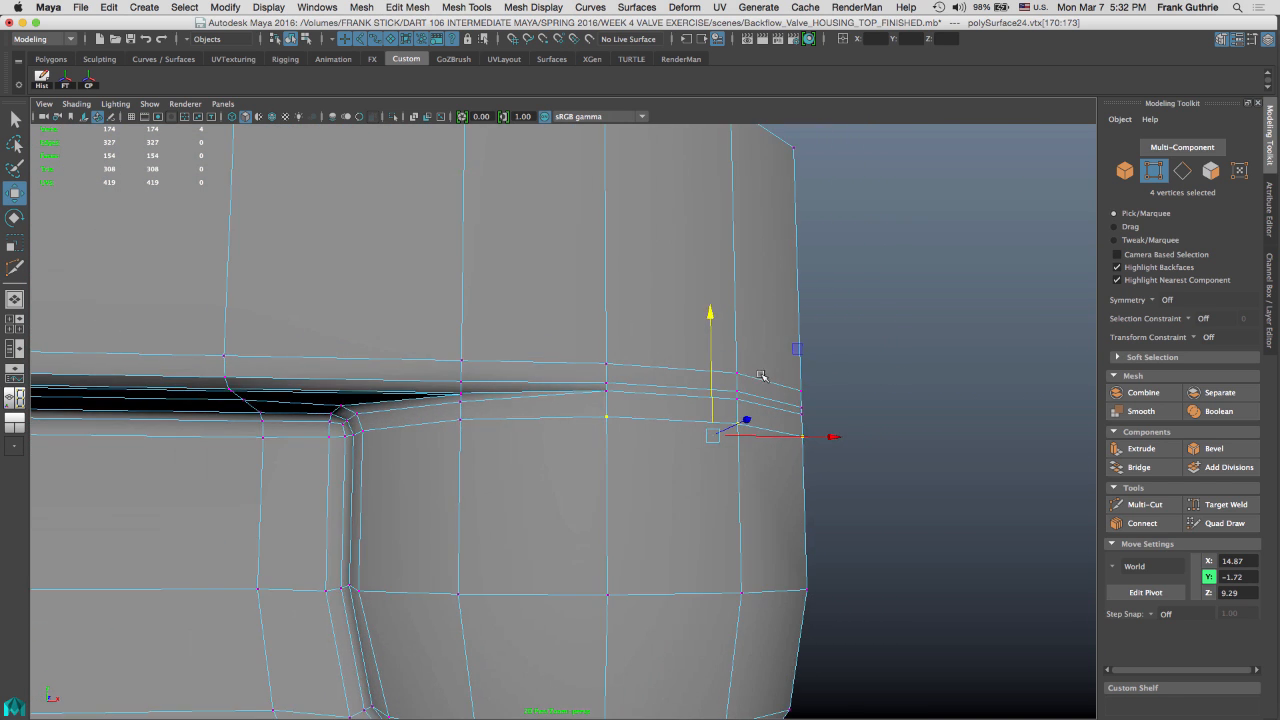
{"action": "left_click_drag", "start_coordinate": [761, 375], "coordinate": [705, 372], "text": "alt"}
{"action": "key", "text": "q"}
{"action": "right_click_drag", "start_coordinate": [717, 326], "coordinate": [780, 303]}
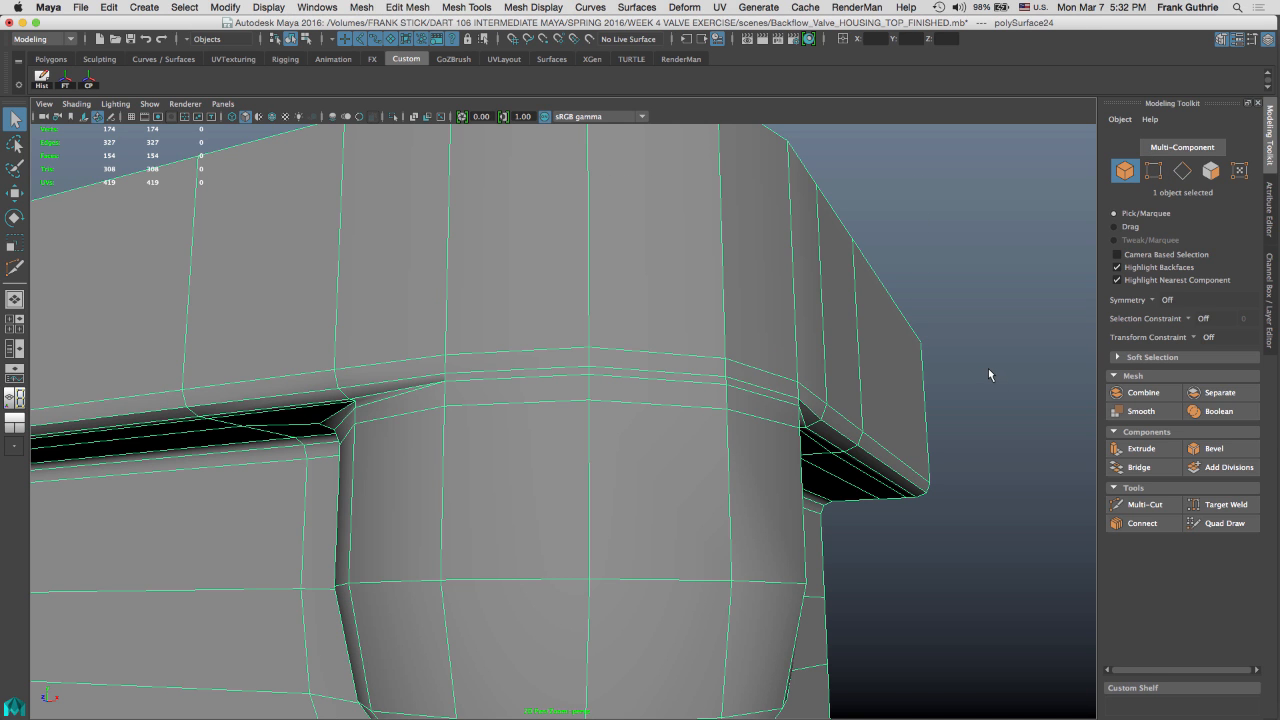
{"action": "key", "text": "3"}
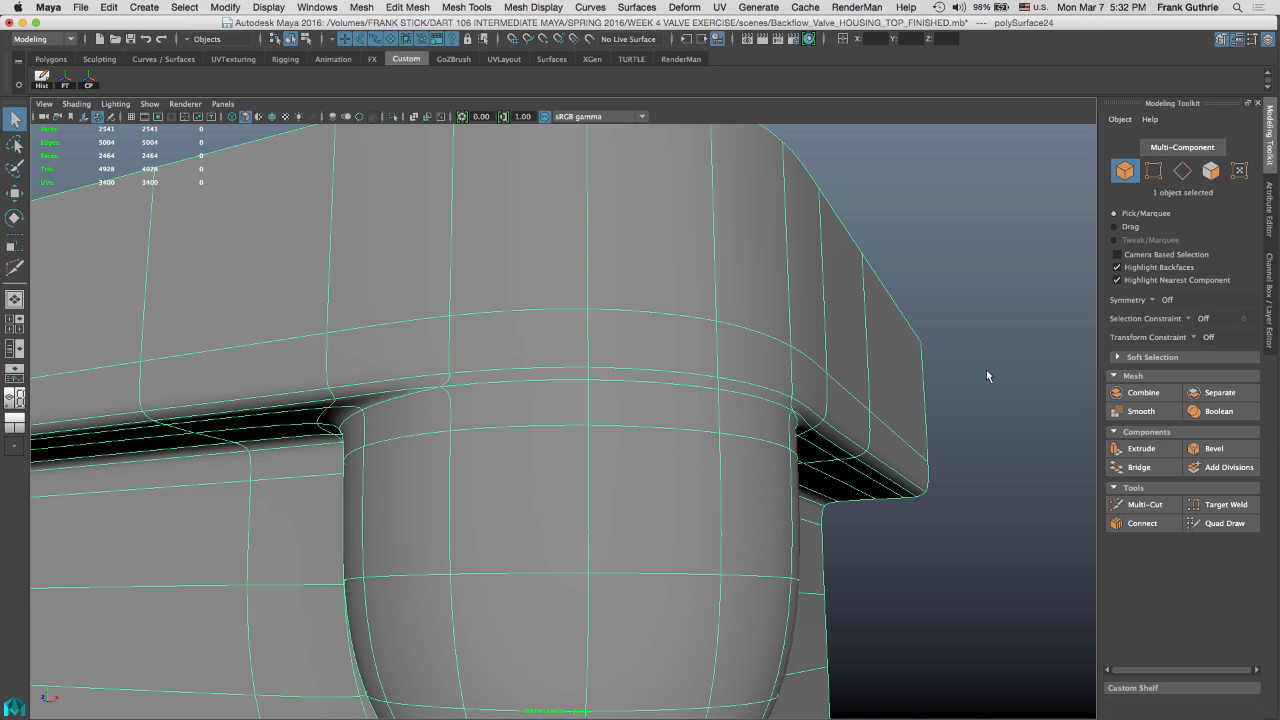
{"action": "left_click", "coordinate": [963, 555]}
{"action": "right_click_drag", "start_coordinate": [966, 443], "coordinate": [665, 379], "text": "alt"}
{"action": "left_click_drag", "start_coordinate": [667, 379], "coordinate": [753, 268], "text": "alt"}
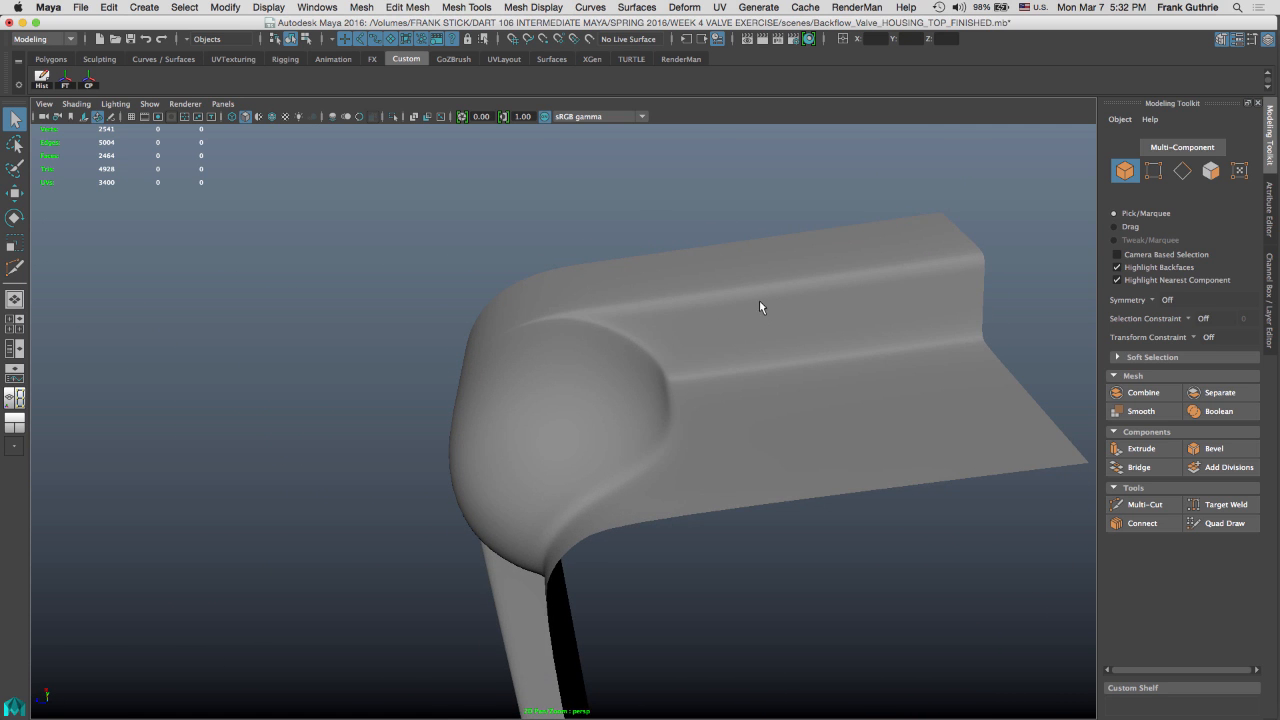
Inspect the smoothed bulge corners and the edge flow where the recess bevel runs into the lip
{"action": "left_click_drag", "start_coordinate": [772, 356], "coordinate": [749, 463], "text": "alt"}
{"action": "left_click_drag", "start_coordinate": [624, 433], "coordinate": [730, 470], "text": "alt"}
{"action": "left_click_drag", "start_coordinate": [460, 537], "coordinate": [569, 452], "text": "alt"}
{"action": "right_click_drag", "start_coordinate": [478, 477], "coordinate": [618, 425], "text": "alt"}
{"action": "left_click_drag", "start_coordinate": [618, 425], "coordinate": [617, 390], "text": "alt"}
{"action": "left_click", "coordinate": [524, 437]}
{"action": "right_click_drag", "start_coordinate": [535, 406], "coordinate": [645, 347], "text": "alt"}
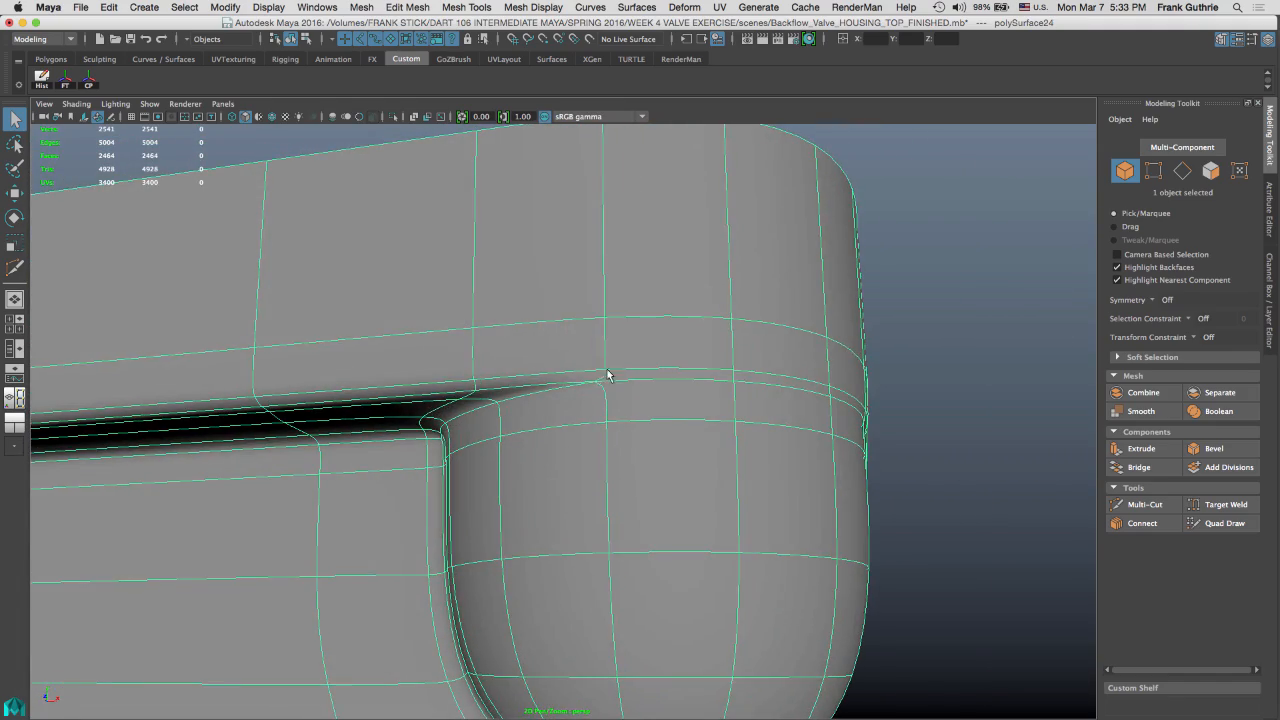
{"action": "left_click_drag", "start_coordinate": [590, 360], "coordinate": [536, 364], "text": "alt"}
{"action": "left_click_drag", "start_coordinate": [732, 292], "coordinate": [614, 327], "text": "alt"}
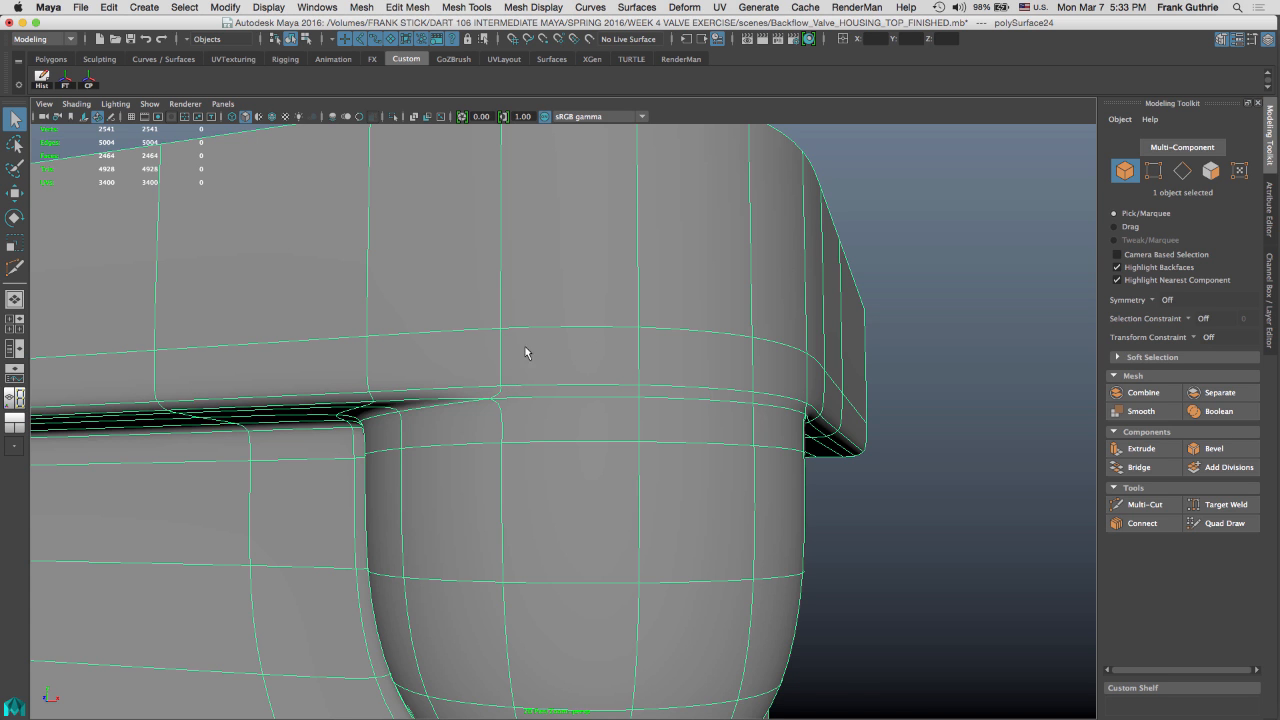
{"action": "left_click_drag", "start_coordinate": [527, 352], "coordinate": [537, 314], "text": "alt"}
Select the eight vertices of the lip's two upper edge rows above the bulge and scale them apart vertically
{"action": "right_click", "coordinate": [503, 258]}
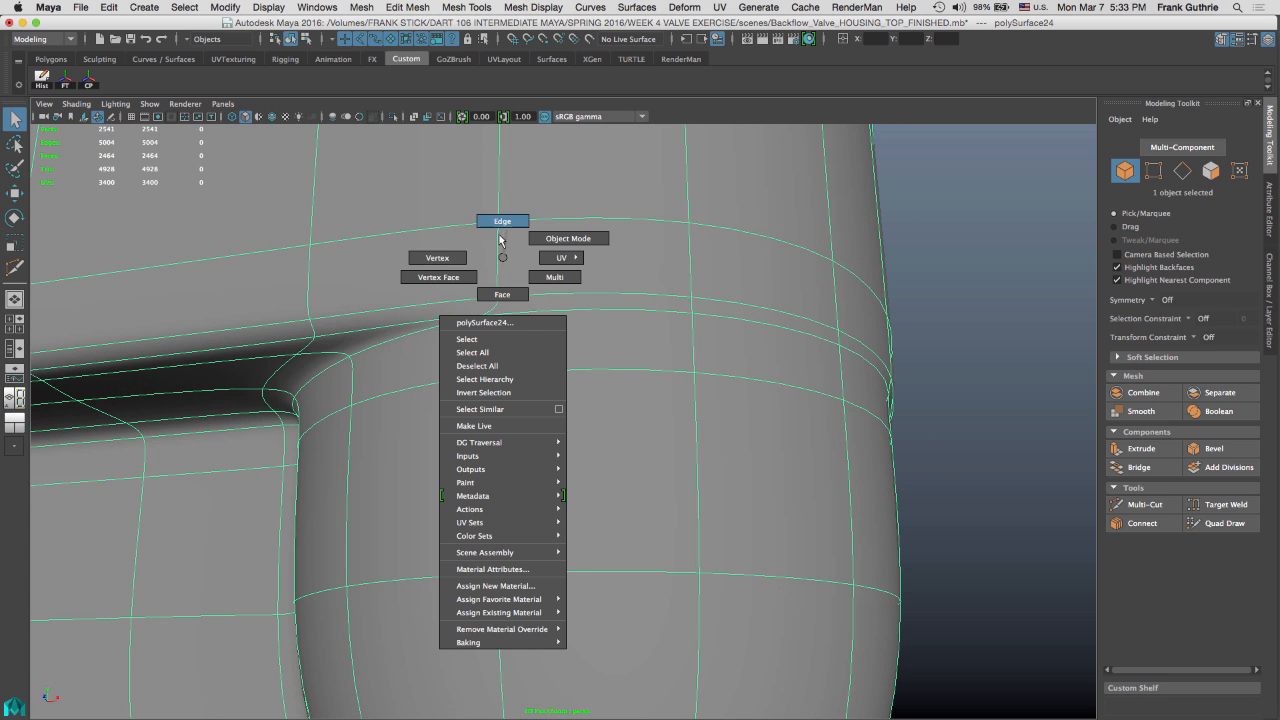
{"action": "left_click", "coordinate": [501, 222]}
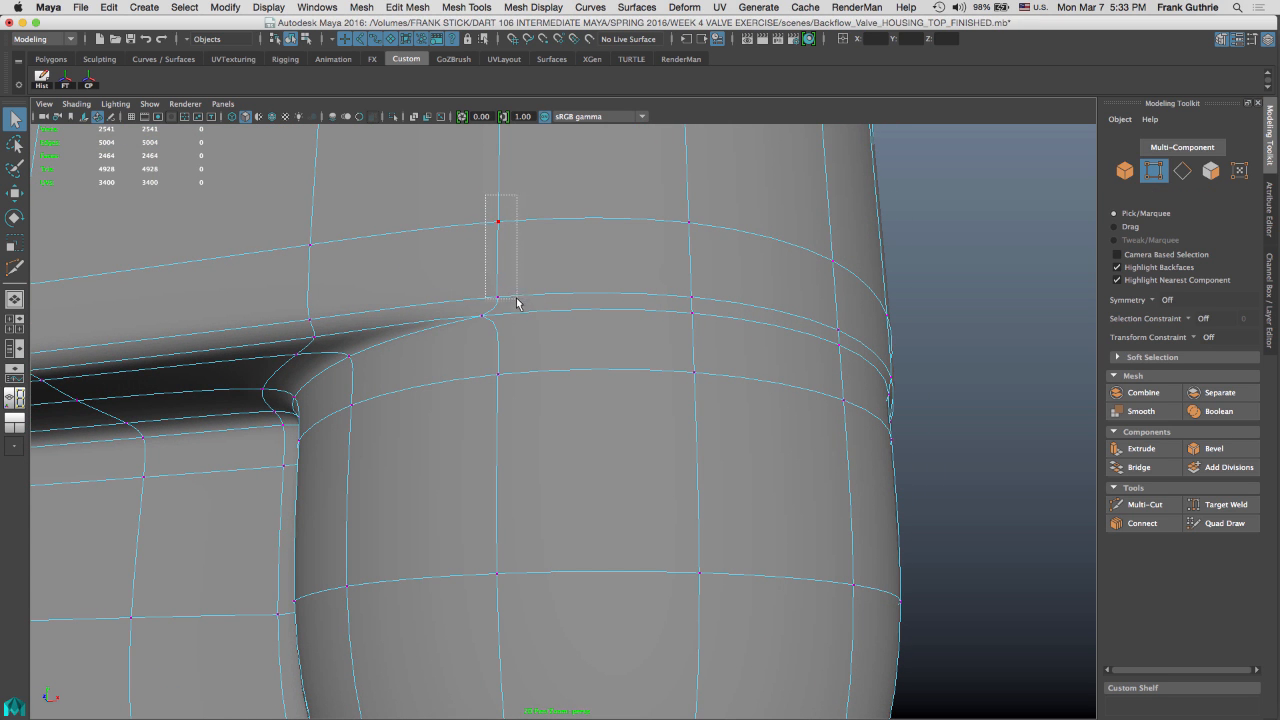
{"action": "left_click_drag", "start_coordinate": [516, 302], "coordinate": [517, 302]}
{"action": "left_click_drag", "start_coordinate": [791, 284], "coordinate": [436, 262], "text": "alt"}
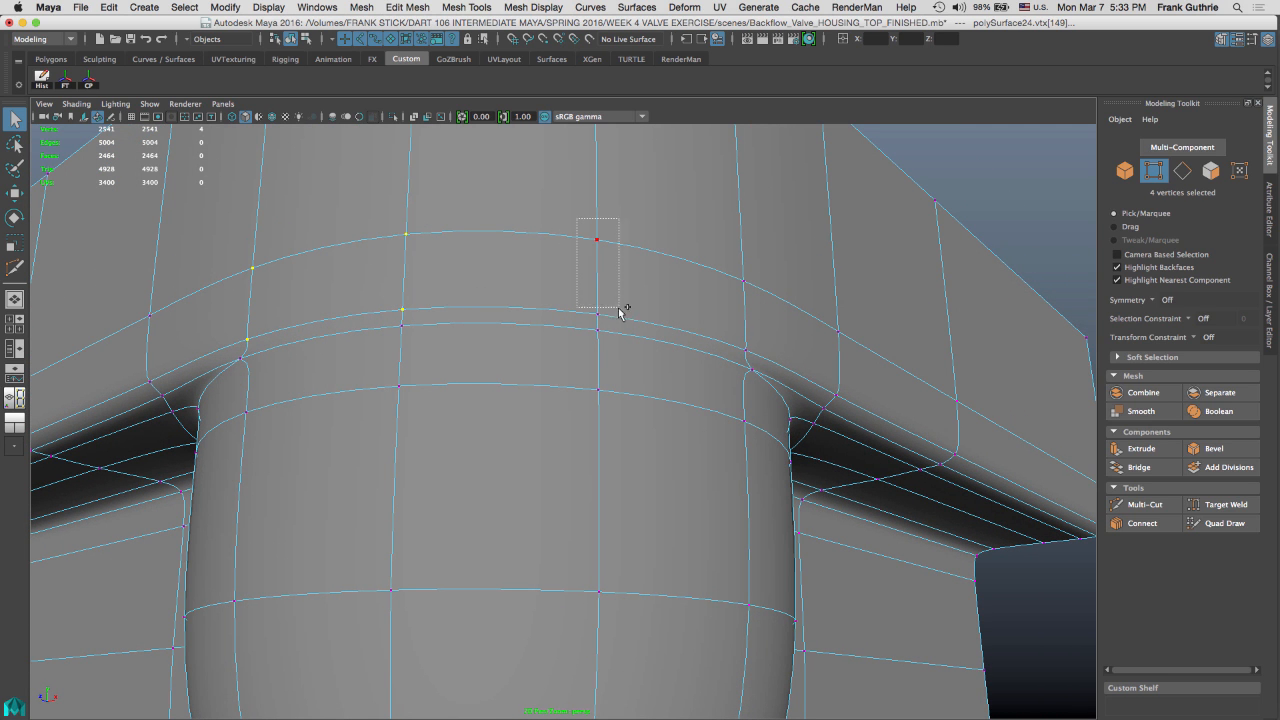
{"action": "key", "text": "r"}
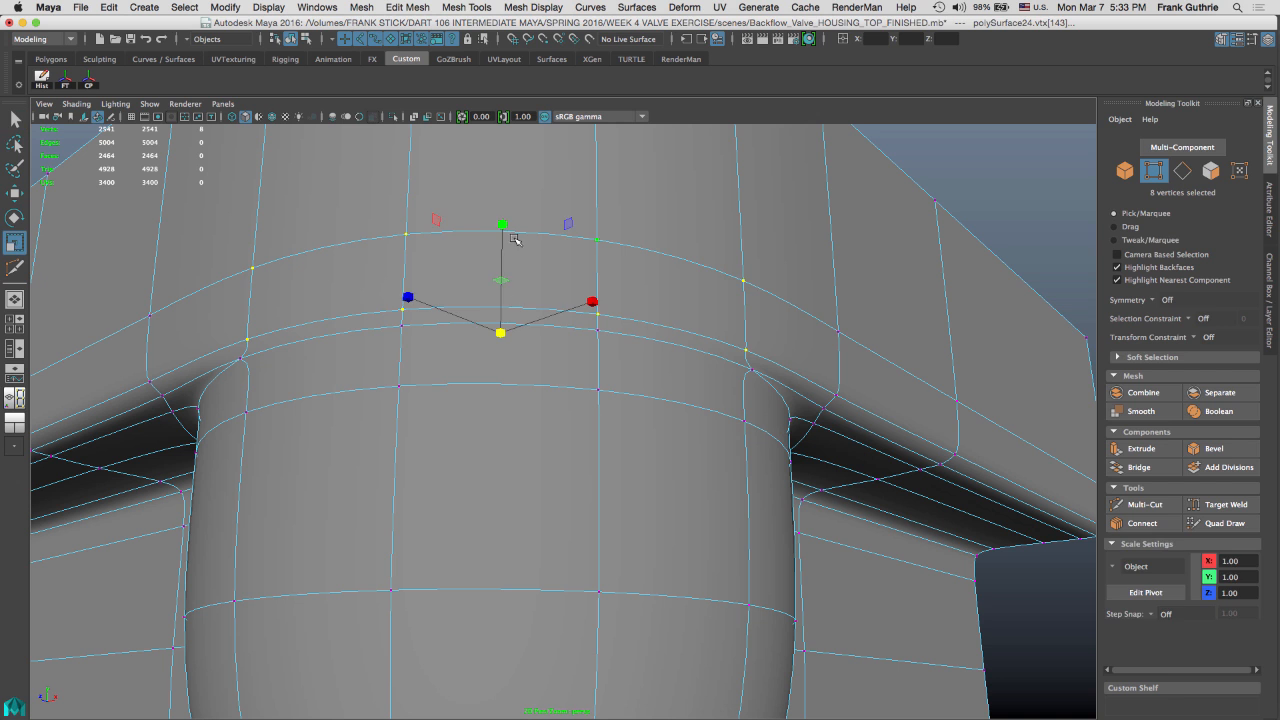
{"action": "mouse_move", "coordinate": [504, 222]}
{"action": "left_mouse_down"}
{"action": "mouse_move", "coordinate": [503, 166]}
{"action": "mouse_move", "coordinate": [504, 208]}
{"action": "left_mouse_up"}
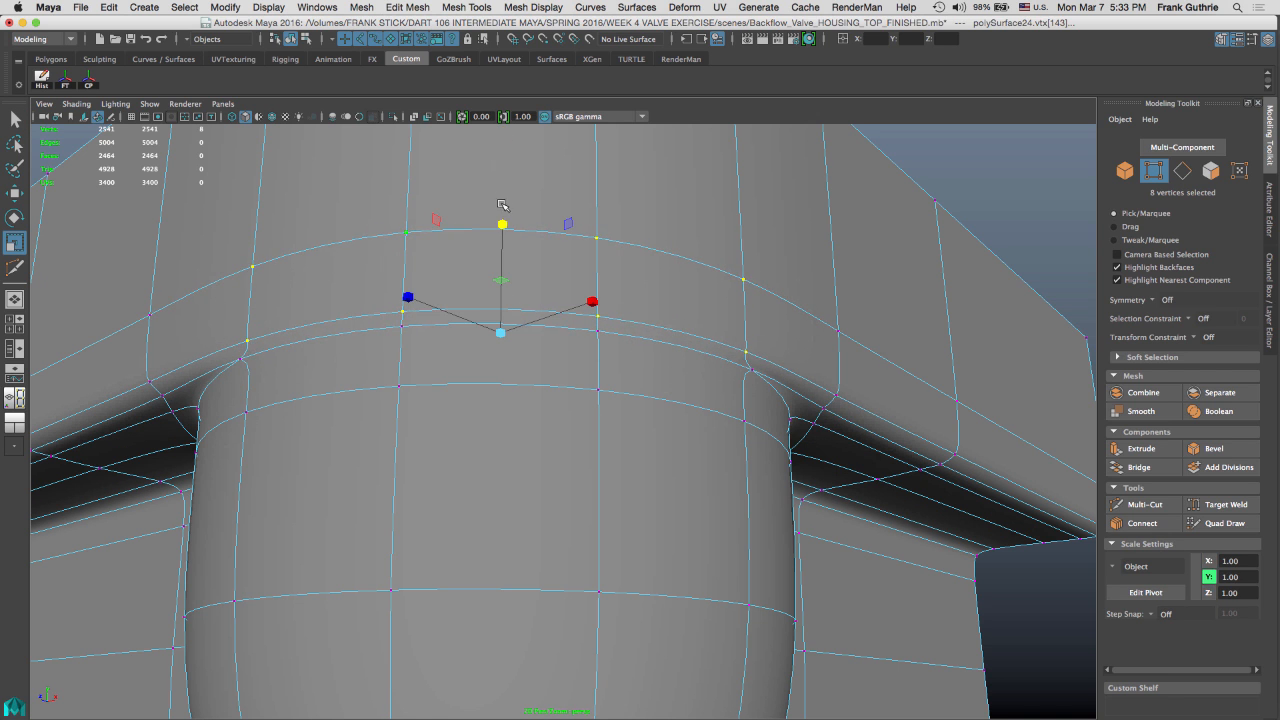
{"action": "key", "text": "1"}
{"action": "left_click_drag", "start_coordinate": [637, 328], "coordinate": [300, 377], "text": "alt"}
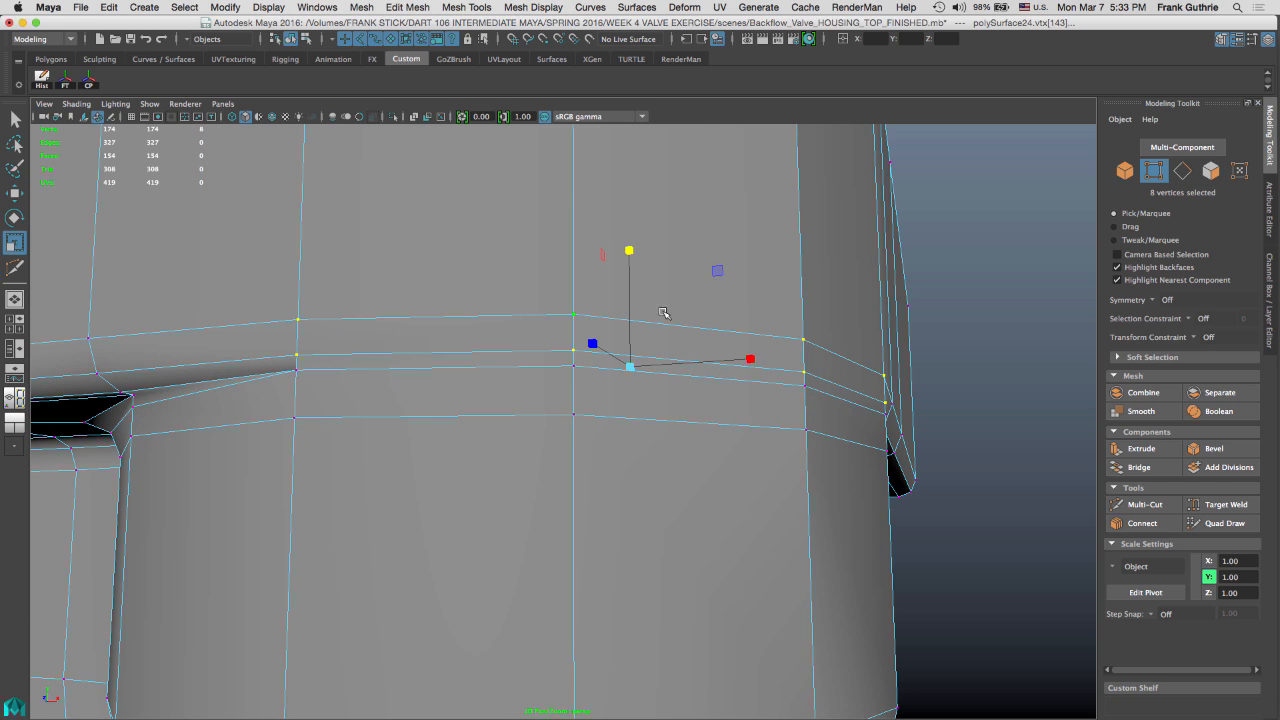
{"action": "left_click_drag", "start_coordinate": [633, 254], "coordinate": [636, 175]}
Move the eight lip vertices up, checking in the side view that the rows above the bulge are about evenly spaced
{"action": "key", "text": "w"}
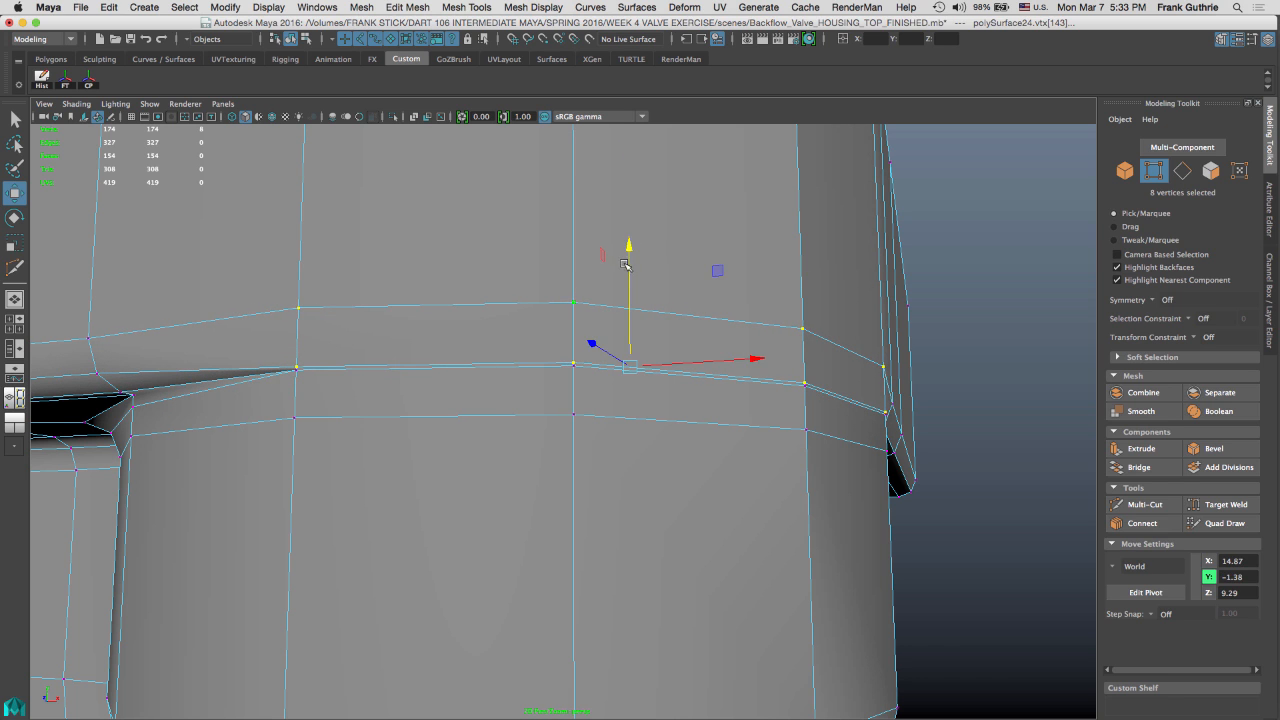
{"action": "left_click_drag", "start_coordinate": [629, 247], "coordinate": [631, 210]}
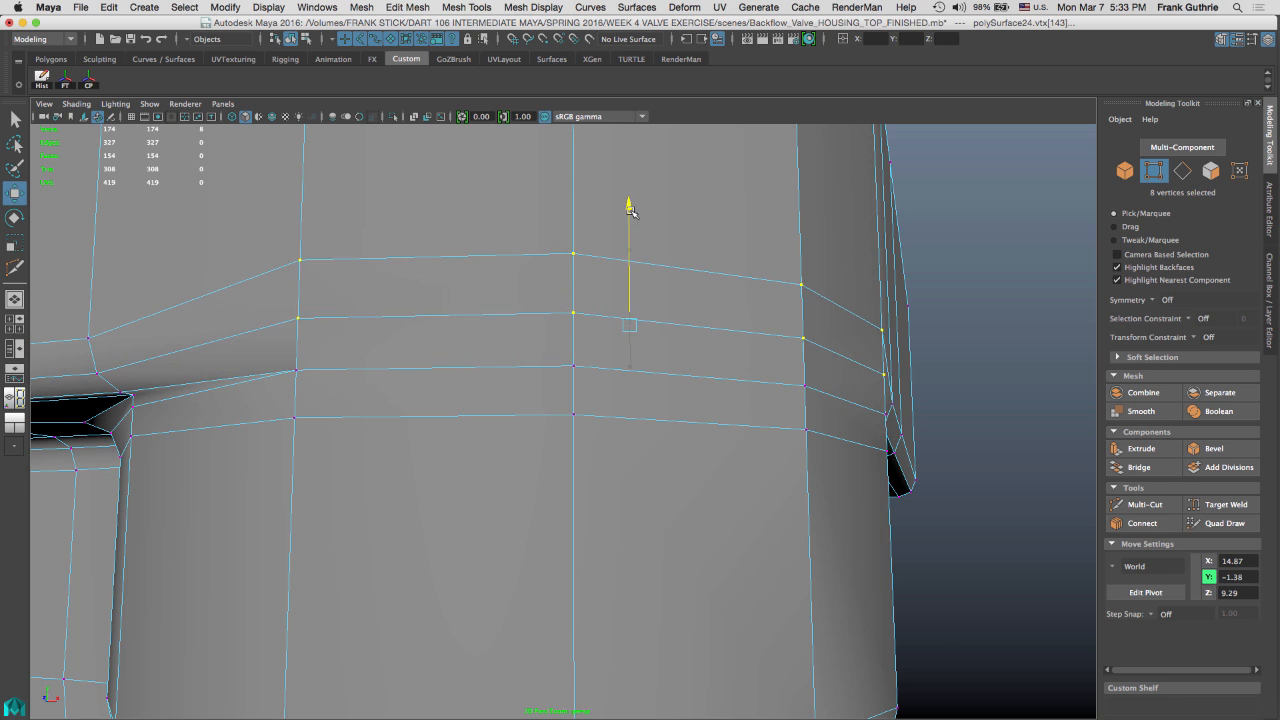
{"action": "key", "text": "space"}
{"action": "key", "text": "space"}
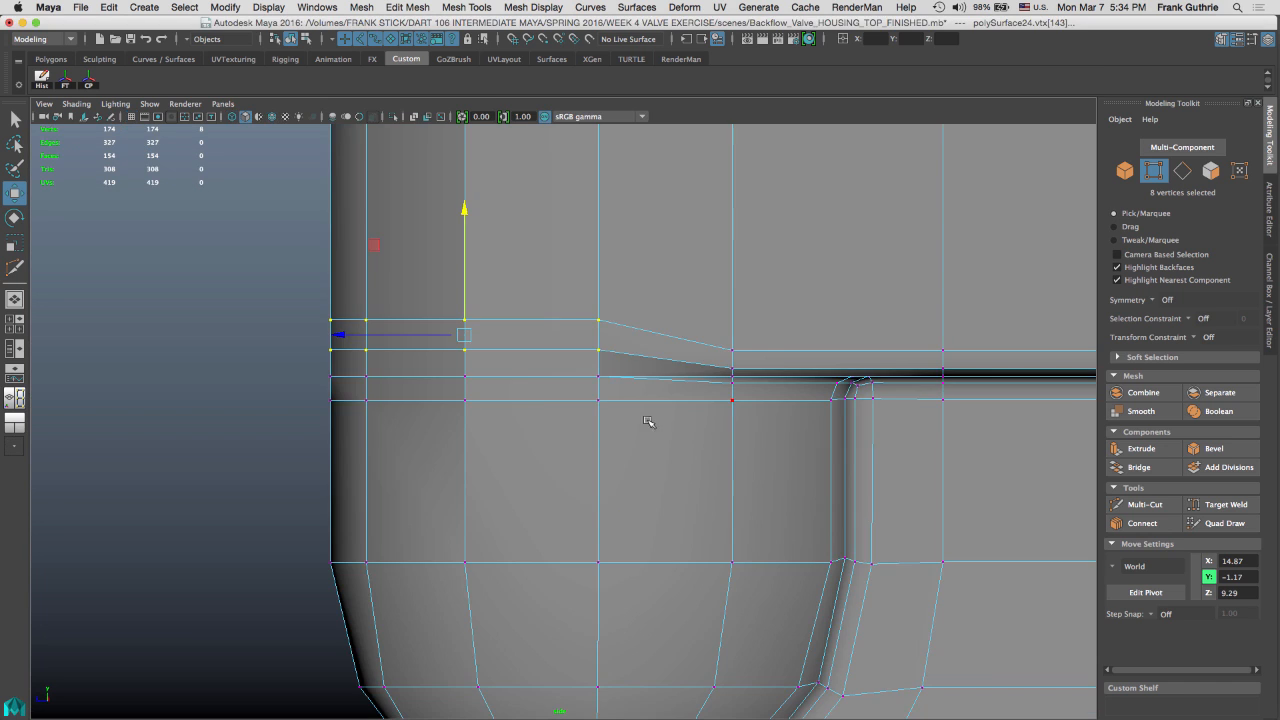
{"action": "right_click_drag", "start_coordinate": [517, 398], "coordinate": [886, 411], "text": "alt"}
{"action": "middle_click_drag", "start_coordinate": [700, 312], "coordinate": [820, 345], "text": "alt"}
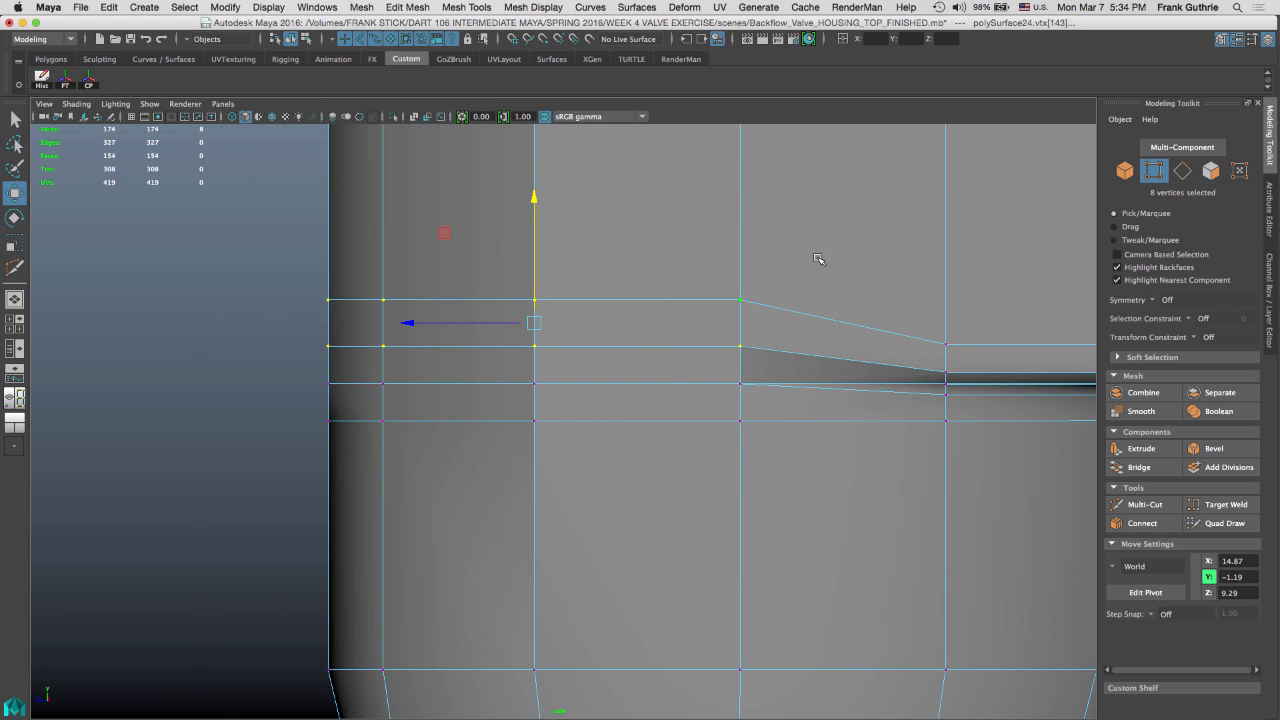
{"action": "middle_click_drag", "start_coordinate": [819, 259], "coordinate": [750, 246], "text": "alt"}
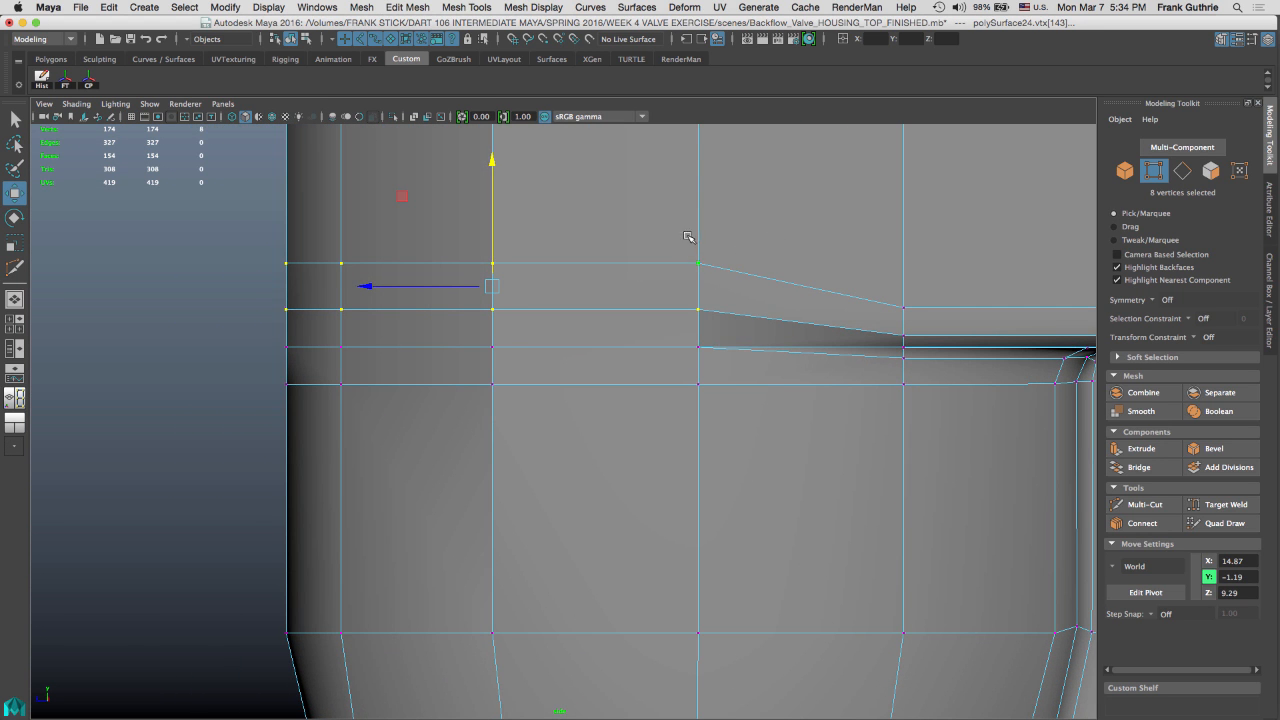
Preview the smoothed lip with the raised rows in the side and perspective views, then return to the unsmoothed mesh
{"action": "key", "text": "3"}
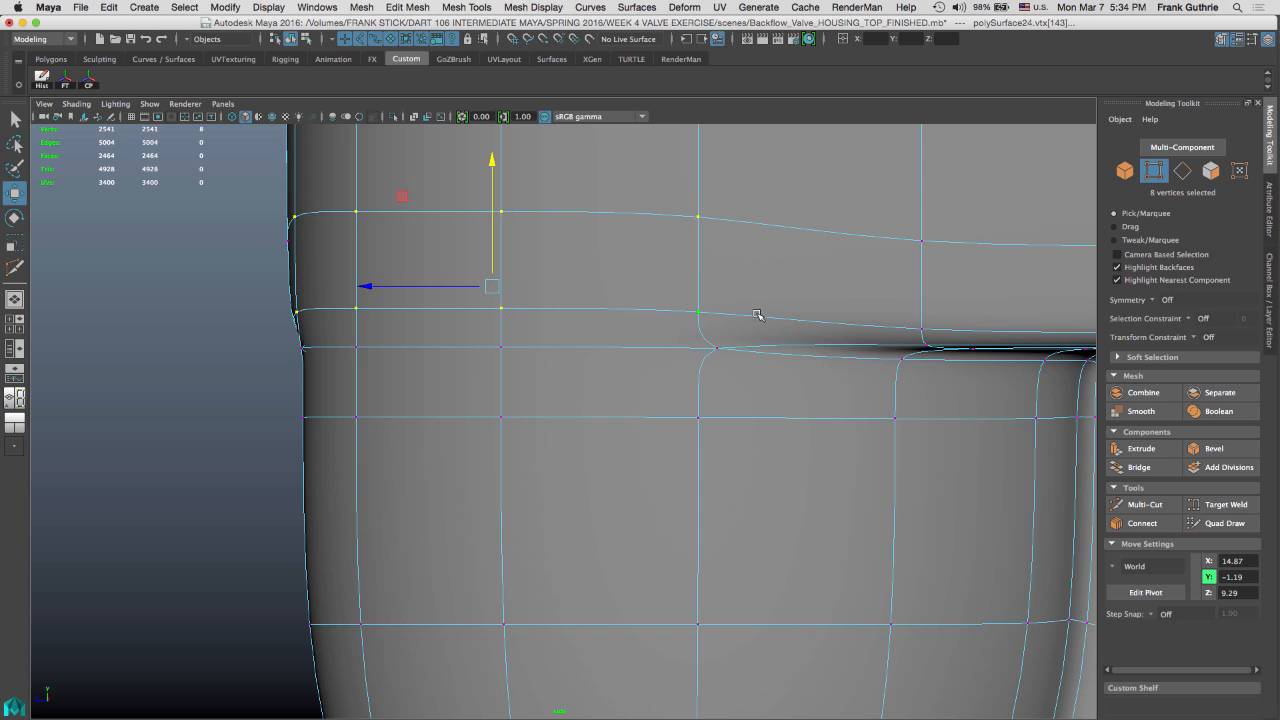
{"action": "key", "text": "space"}
{"action": "key", "text": "space"}
{"action": "key", "text": "F8"}
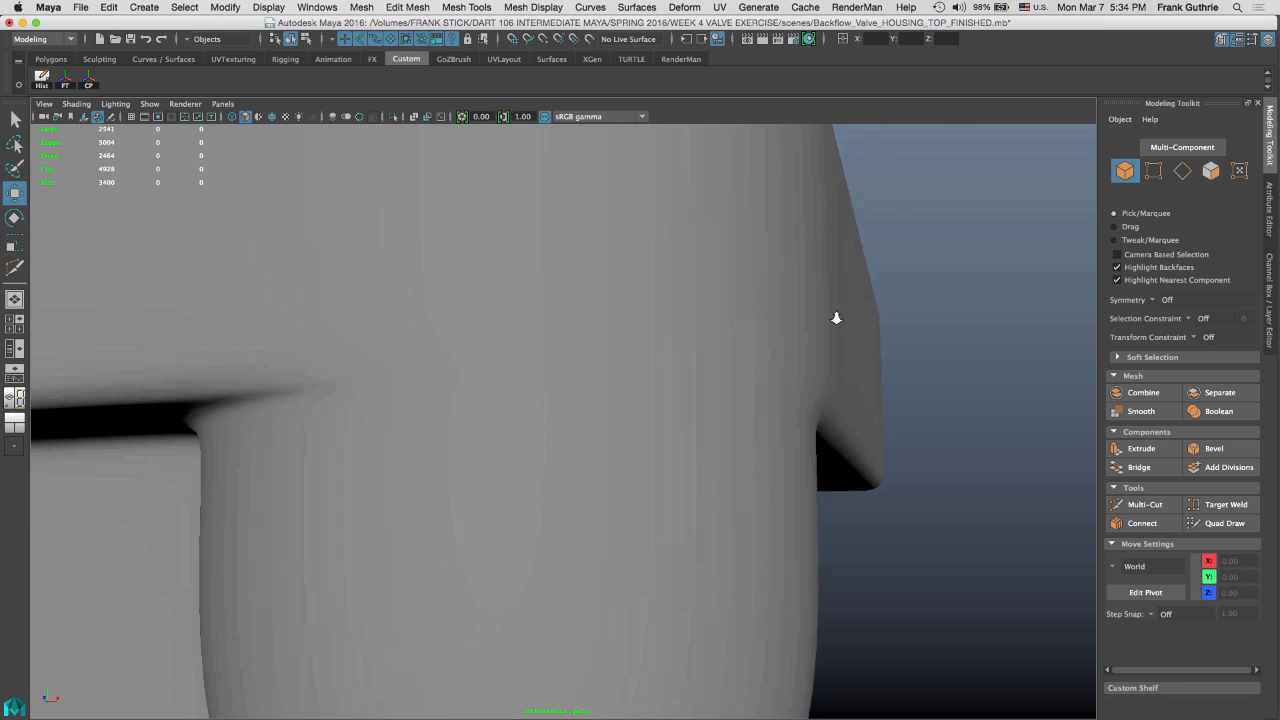
{"action": "left_click_drag", "start_coordinate": [836, 318], "coordinate": [706, 240], "text": "alt"}
{"action": "left_click", "coordinate": [580, 354]}
{"action": "left_click_drag", "start_coordinate": [583, 340], "coordinate": [614, 337], "text": "alt"}
{"action": "key", "text": "1"}
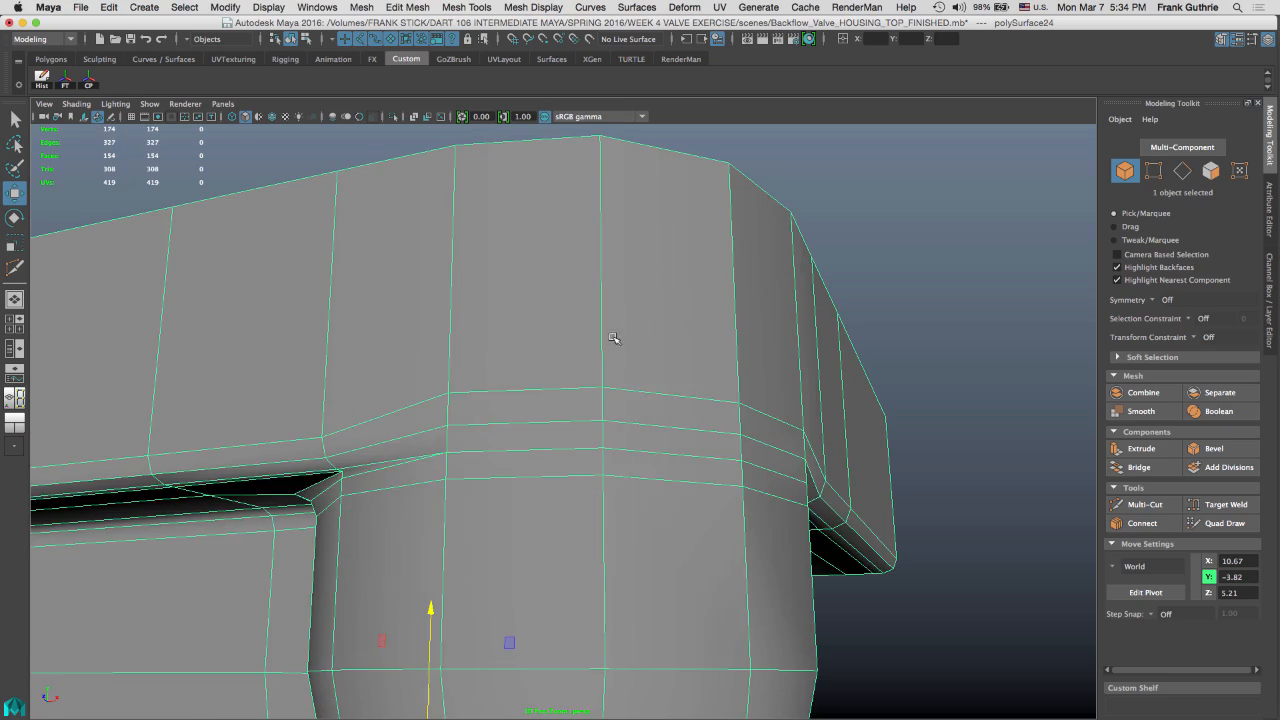
Scale the four outer lip vertices at the bulge's two corners closer together vertically and lower them slightly in the side view
{"action": "mouse_move", "coordinate": [632, 379]}
{"action": "left_mouse_down", "text": "alt"}
{"action": "mouse_move", "coordinate": [671, 397]}
{"action": "mouse_move", "coordinate": [640, 346]}
{"action": "mouse_move", "coordinate": [500, 352]}
{"action": "mouse_move", "coordinate": [677, 354]}
{"action": "mouse_move", "coordinate": [611, 349]}
{"action": "mouse_move", "coordinate": [671, 348]}
{"action": "mouse_move", "coordinate": [609, 372]}
{"action": "left_mouse_up", "text": "alt"}
{"action": "left_click_drag", "start_coordinate": [643, 411], "coordinate": [620, 371], "text": "alt"}
{"action": "right_click_drag", "start_coordinate": [616, 321], "coordinate": [552, 321]}
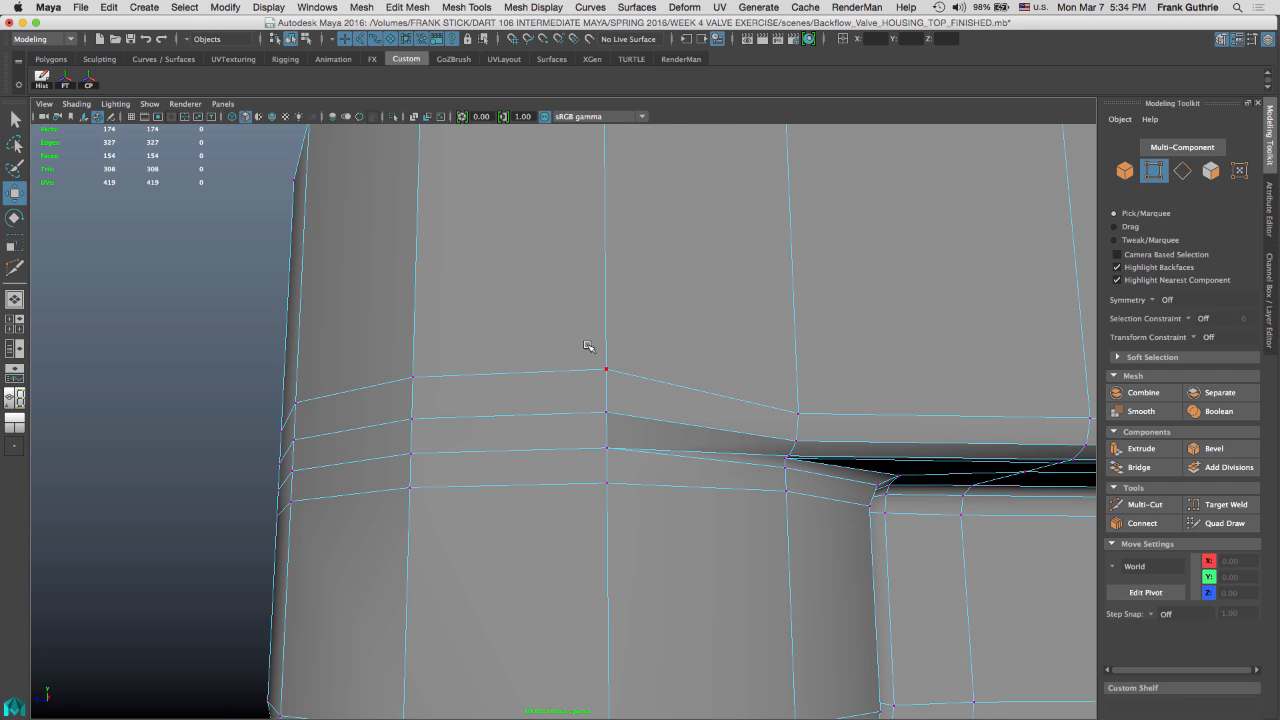
{"action": "left_click_drag", "start_coordinate": [590, 348], "coordinate": [618, 418]}
{"action": "left_click_drag", "start_coordinate": [470, 358], "coordinate": [564, 361], "text": "alt"}
{"action": "left_click_drag", "start_coordinate": [708, 322], "coordinate": [682, 292], "text": "alt"}
{"action": "key", "text": "r"}
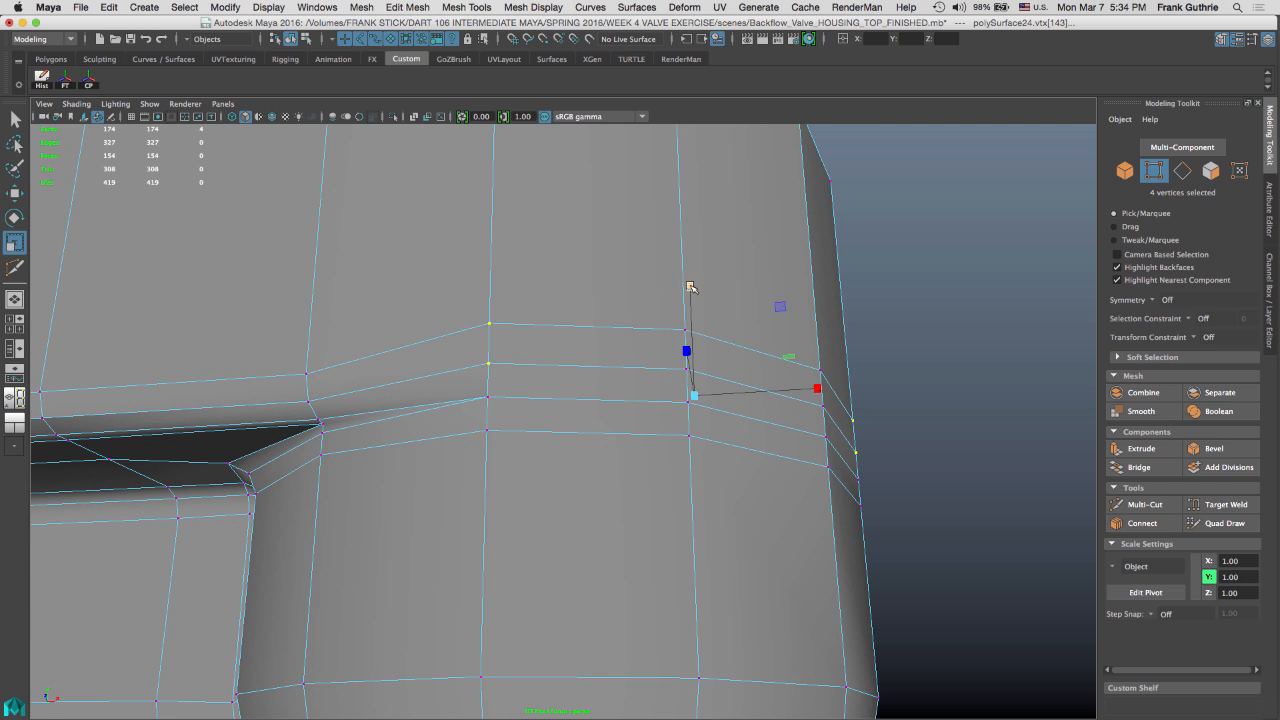
{"action": "key", "text": "space"}
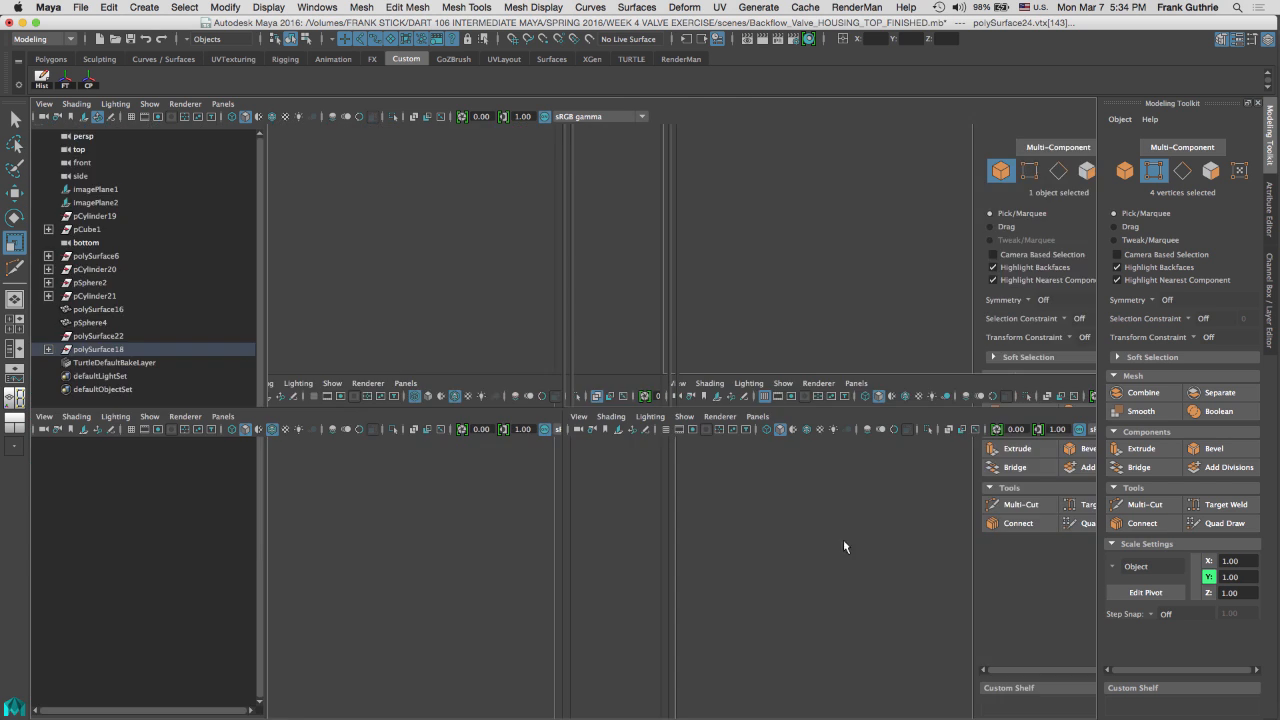
{"action": "key", "text": "space"}
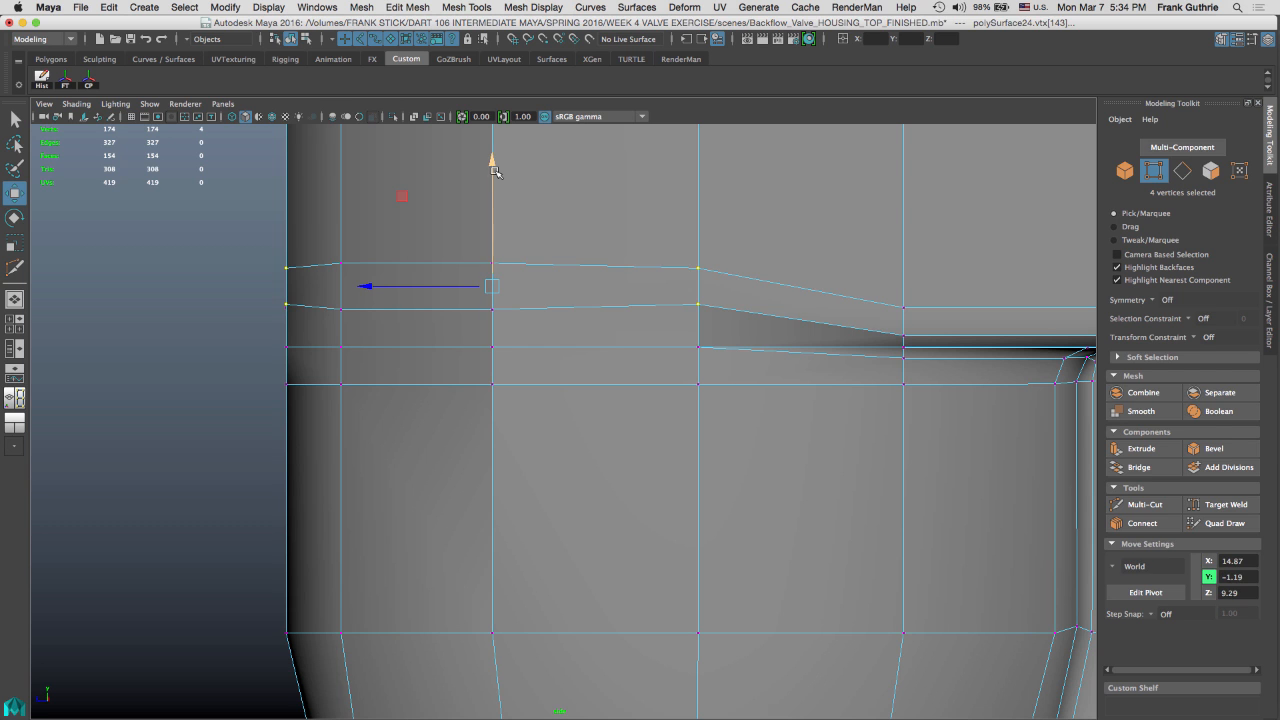
{"action": "left_click_drag", "start_coordinate": [494, 165], "coordinate": [494, 175]}
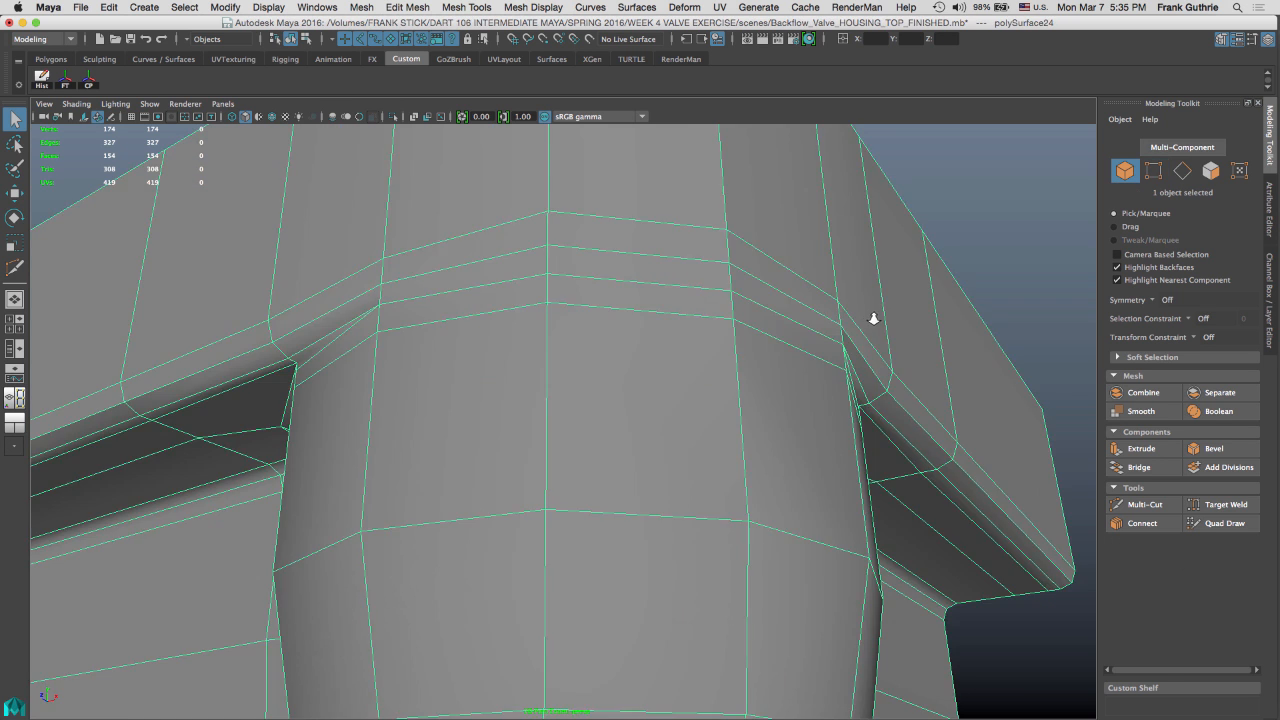
Smooth-preview the housing, select all its edges, soften them and return to object mode
{"action": "right_click_drag", "start_coordinate": [873, 319], "coordinate": [631, 278], "text": "alt"}
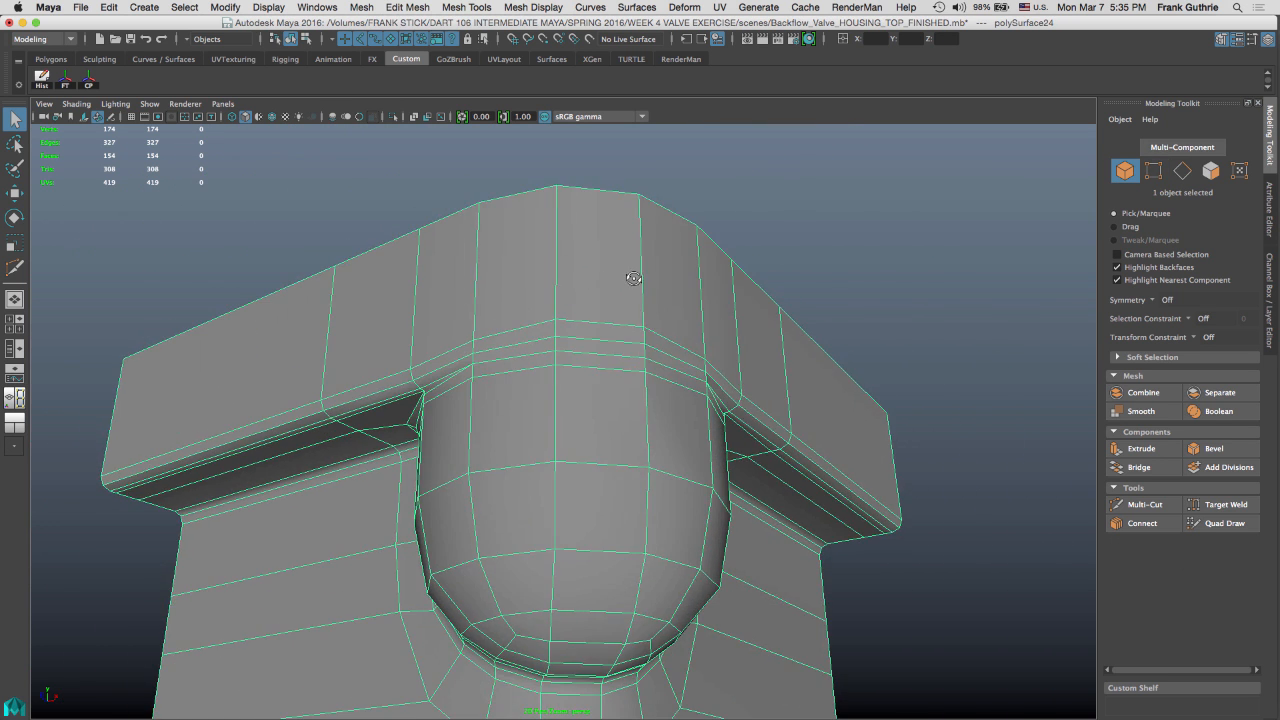
{"action": "left_click_drag", "start_coordinate": [631, 278], "coordinate": [606, 285], "text": "alt"}
{"action": "key", "text": "3"}
{"action": "right_click_drag", "start_coordinate": [825, 335], "coordinate": [834, 286]}
{"action": "left_click", "coordinate": [912, 305]}
{"action": "left_click_drag", "start_coordinate": [911, 307], "coordinate": [382, 714]}
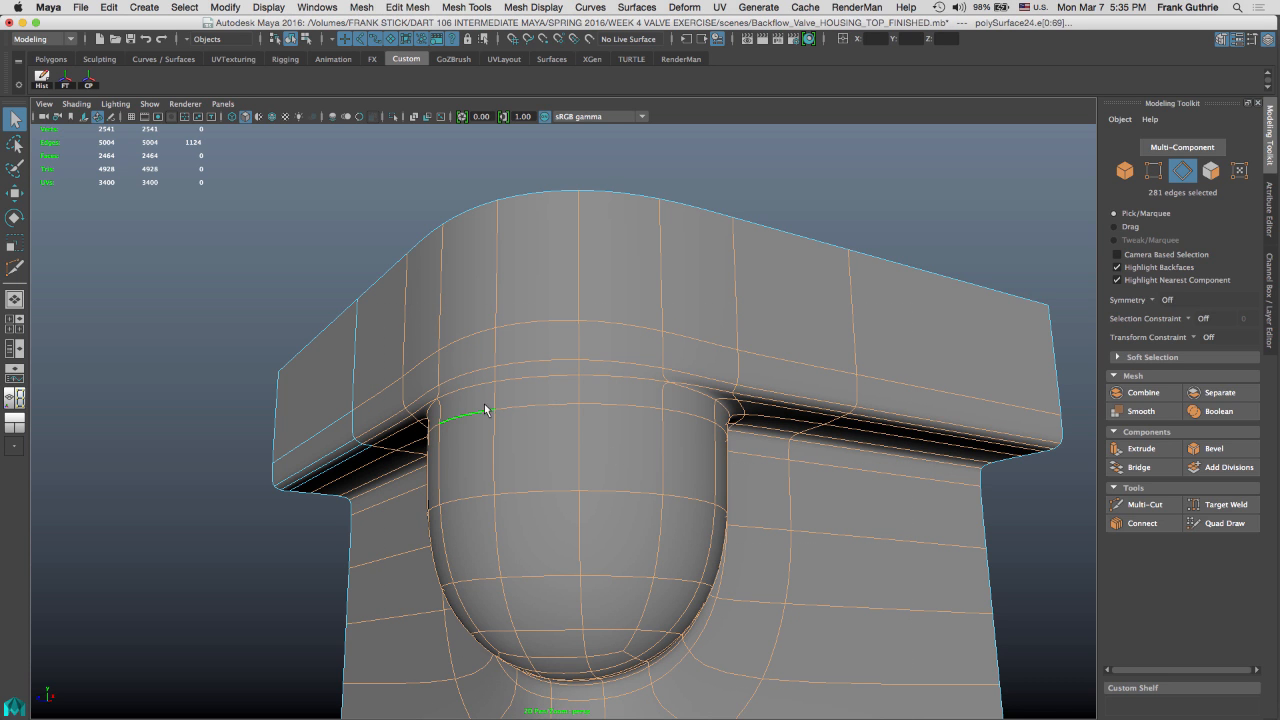
{"action": "left_click_drag", "start_coordinate": [437, 351], "coordinate": [341, 467], "text": "ctrl+shift"}
{"action": "right_click_drag", "start_coordinate": [749, 362], "coordinate": [884, 357], "text": "shift"}
{"action": "right_click_drag", "start_coordinate": [803, 330], "coordinate": [866, 302]}
Inspect the smoothed recess corner, then show the unsmoothed mesh in the bottom view
{"action": "left_click_drag", "start_coordinate": [799, 289], "coordinate": [849, 322], "text": "alt"}
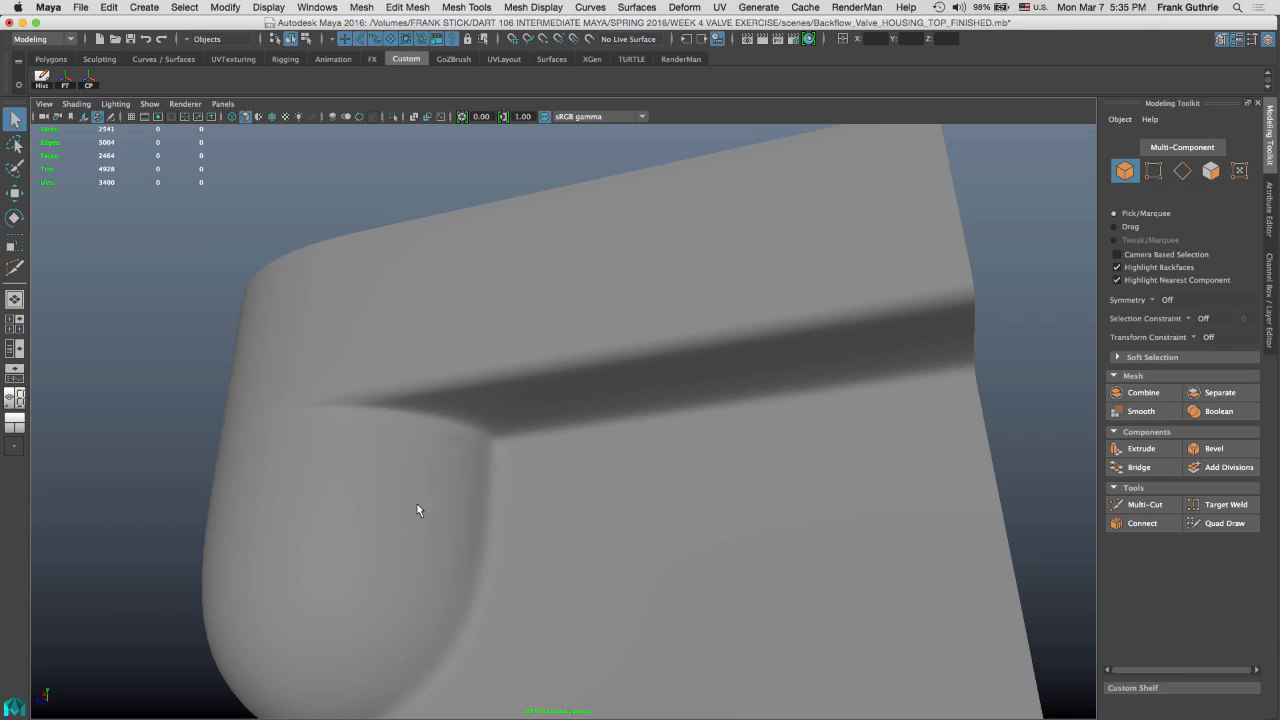
{"action": "left_click", "coordinate": [418, 502]}
{"action": "key", "text": "1"}
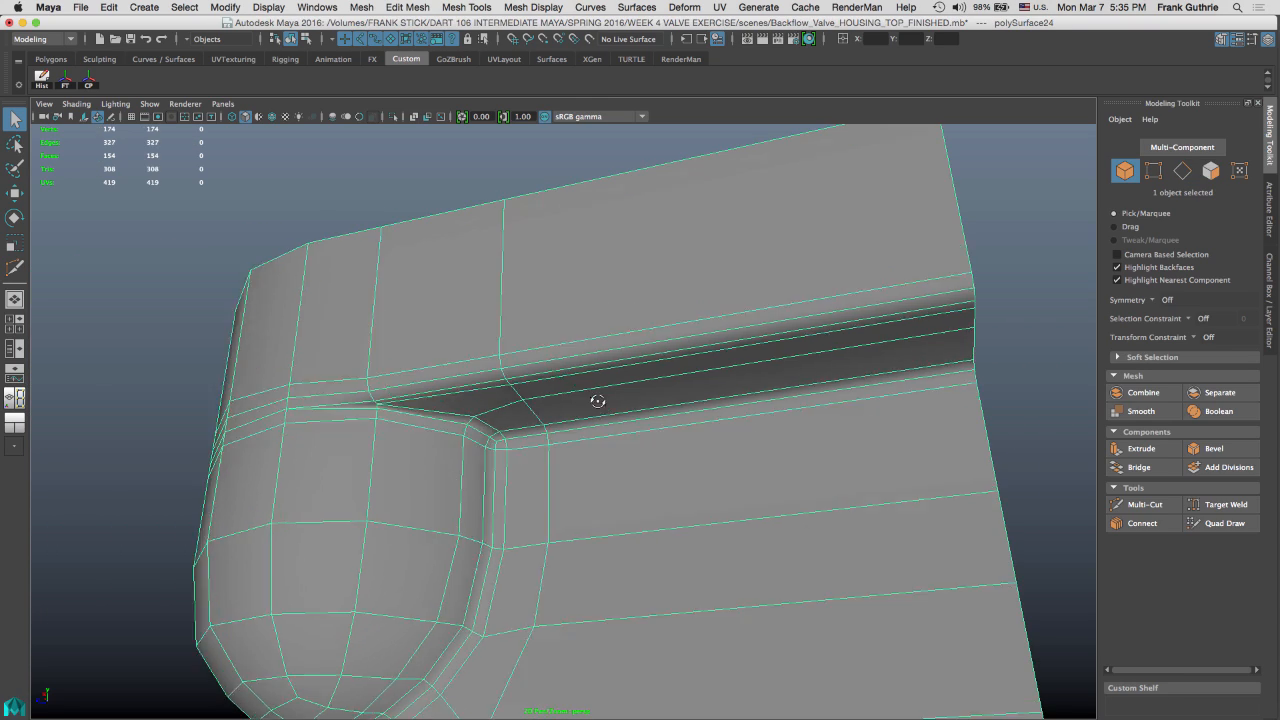
{"action": "left_click_drag", "start_coordinate": [597, 400], "coordinate": [639, 349], "text": "alt"}
{"action": "key", "text": "space"}
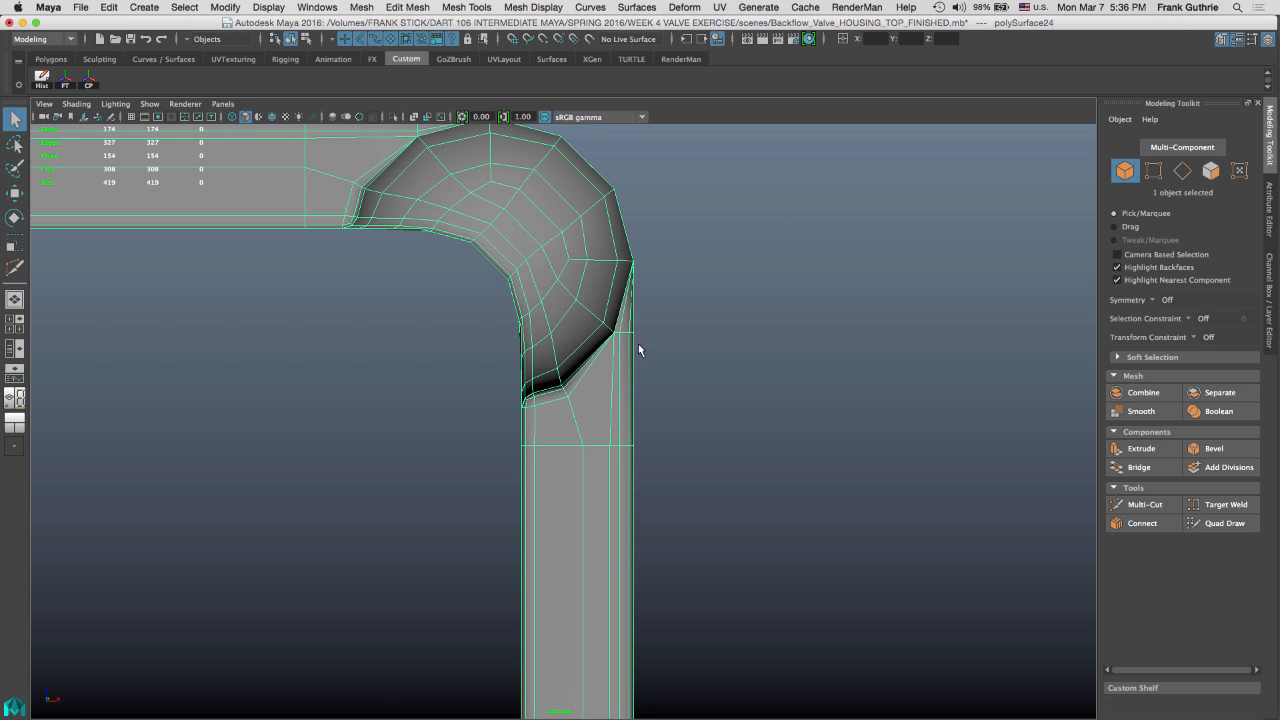
Move the middle lengthwise edge of the vertical arm sideways in the bottom view and snap it in line with the bulge's lower lip vertex
{"action": "right_click_drag", "start_coordinate": [573, 365], "coordinate": [571, 290]}
{"action": "left_click", "coordinate": [575, 365]}
{"action": "left_click", "coordinate": [575, 370]}
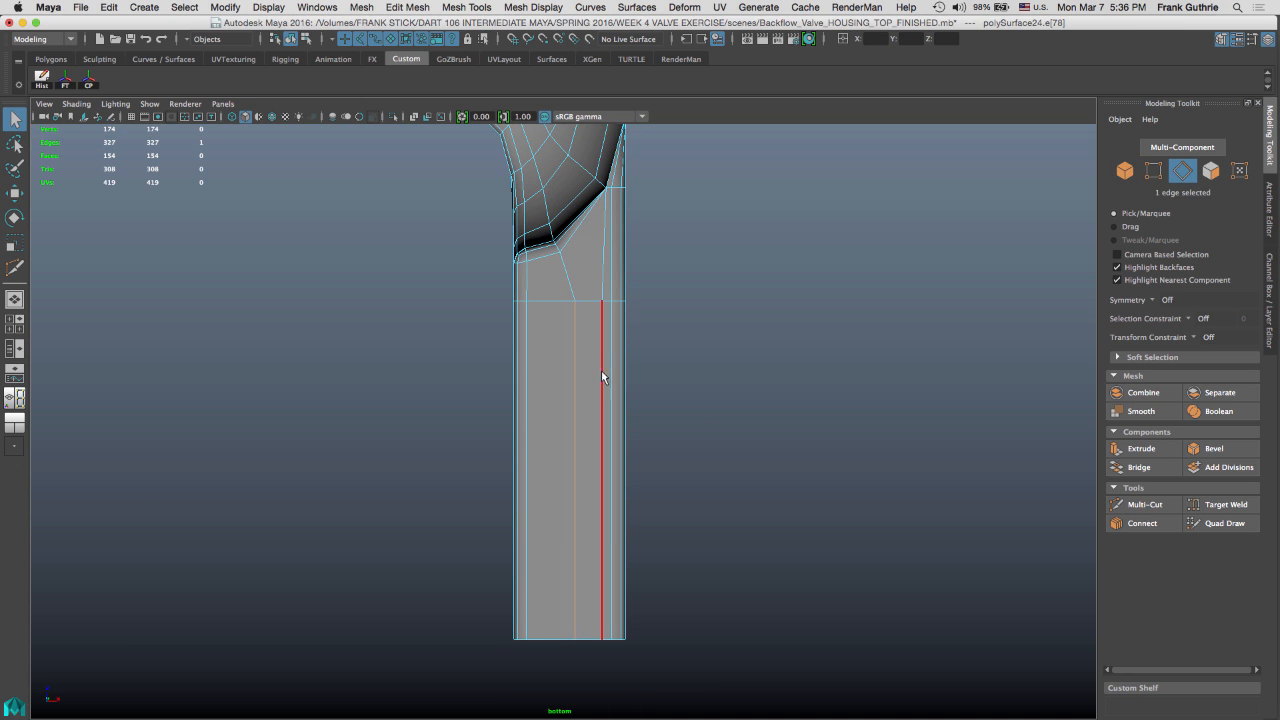
{"action": "key", "text": "w"}
{"action": "left_click_drag", "start_coordinate": [698, 469], "coordinate": [708, 469]}
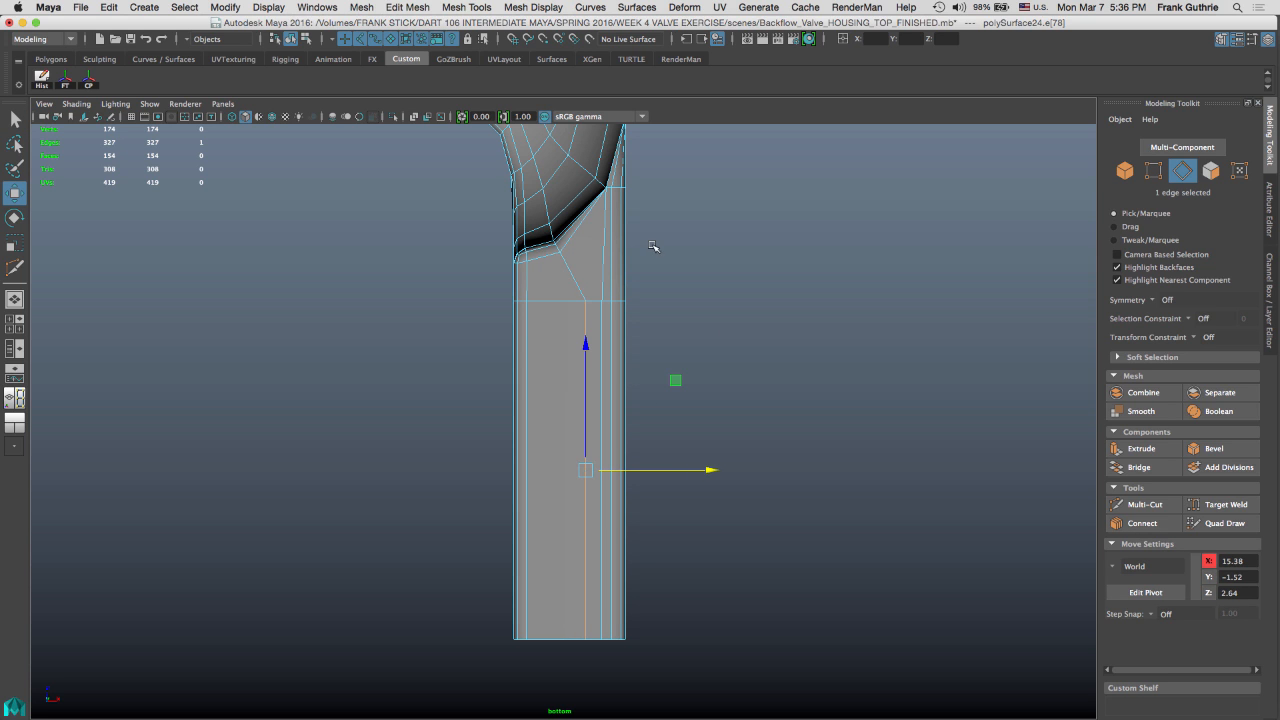
{"action": "middle_click_drag", "start_coordinate": [563, 258], "coordinate": [873, 520]}
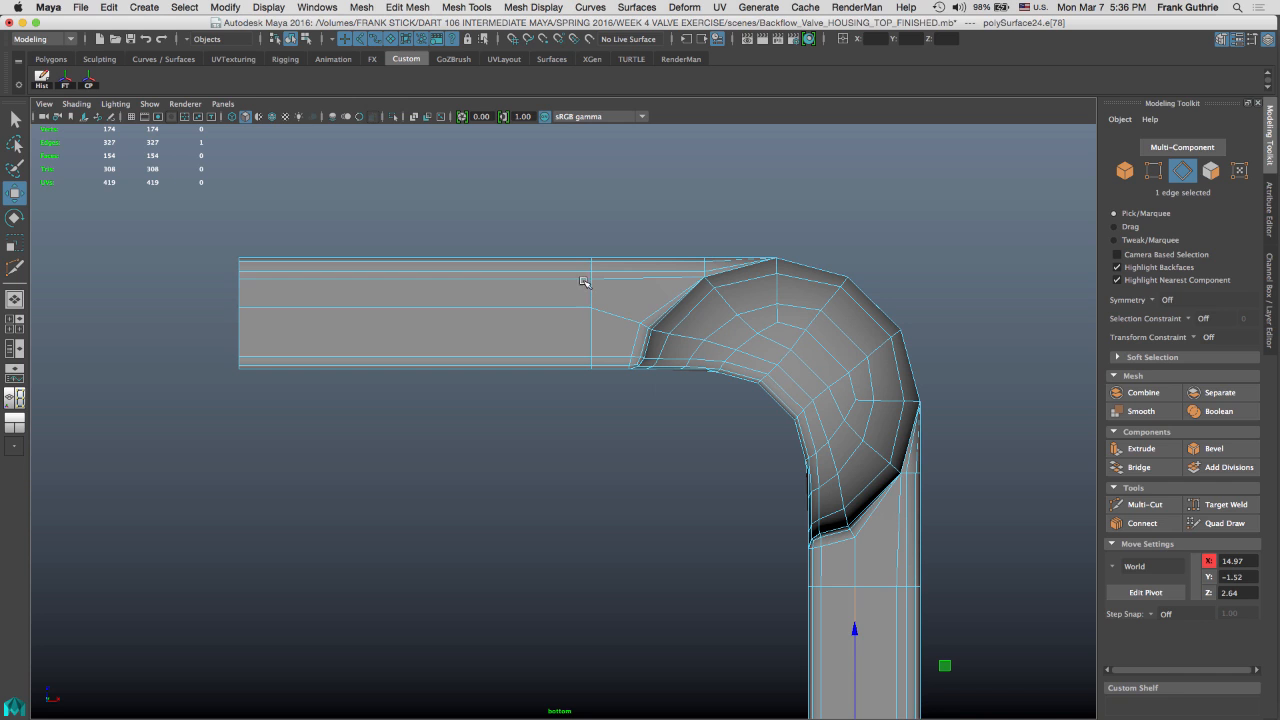
Move the horizontal arm's middle lengthwise edge vertically and snap it level with the lip vertex at the bulge's end
{"action": "left_click", "coordinate": [536, 307]}
{"action": "left_click_drag", "start_coordinate": [405, 268], "coordinate": [414, 250]}
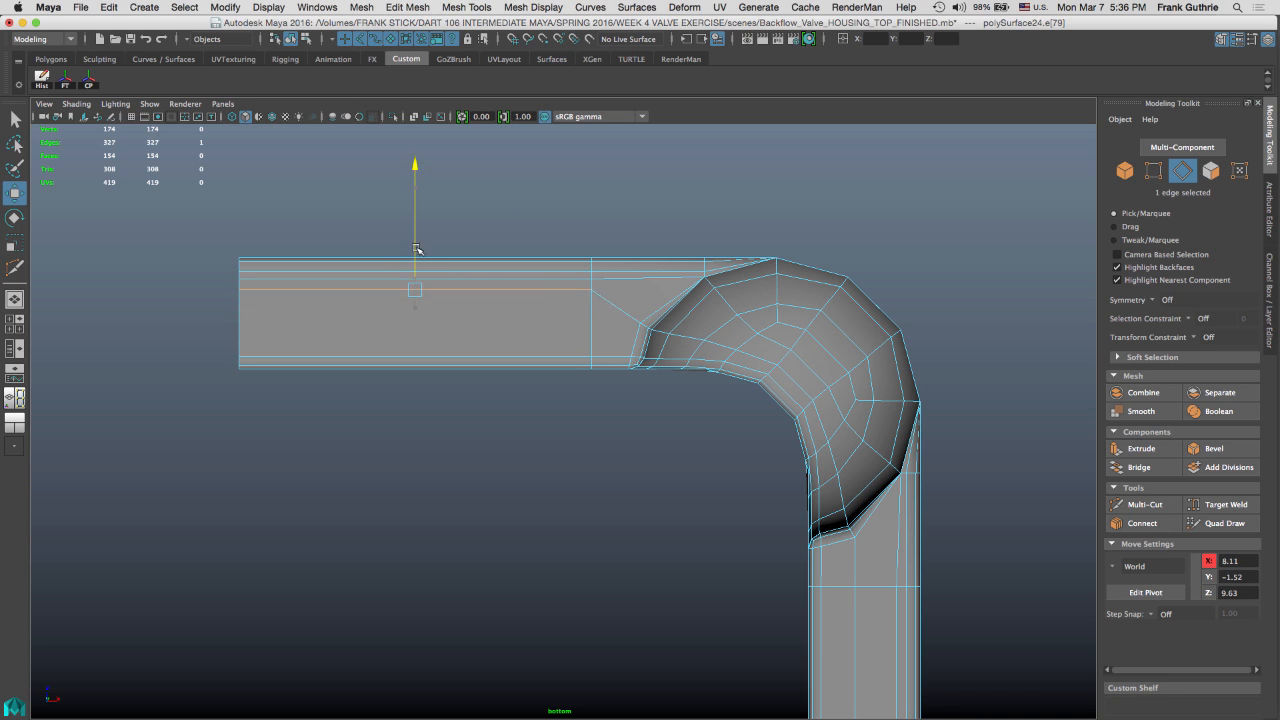
{"action": "key", "text": "v"}
{"action": "middle_click_drag", "start_coordinate": [636, 323], "coordinate": [640, 325]}
Nudge the horizontal arm's next outer lengthwise edge outward to line up with the bulge's outer corner vertex
{"action": "right_click_drag", "start_coordinate": [618, 298], "coordinate": [841, 313], "text": "alt"}
{"action": "middle_click_drag", "start_coordinate": [703, 273], "coordinate": [771, 346], "text": "alt"}
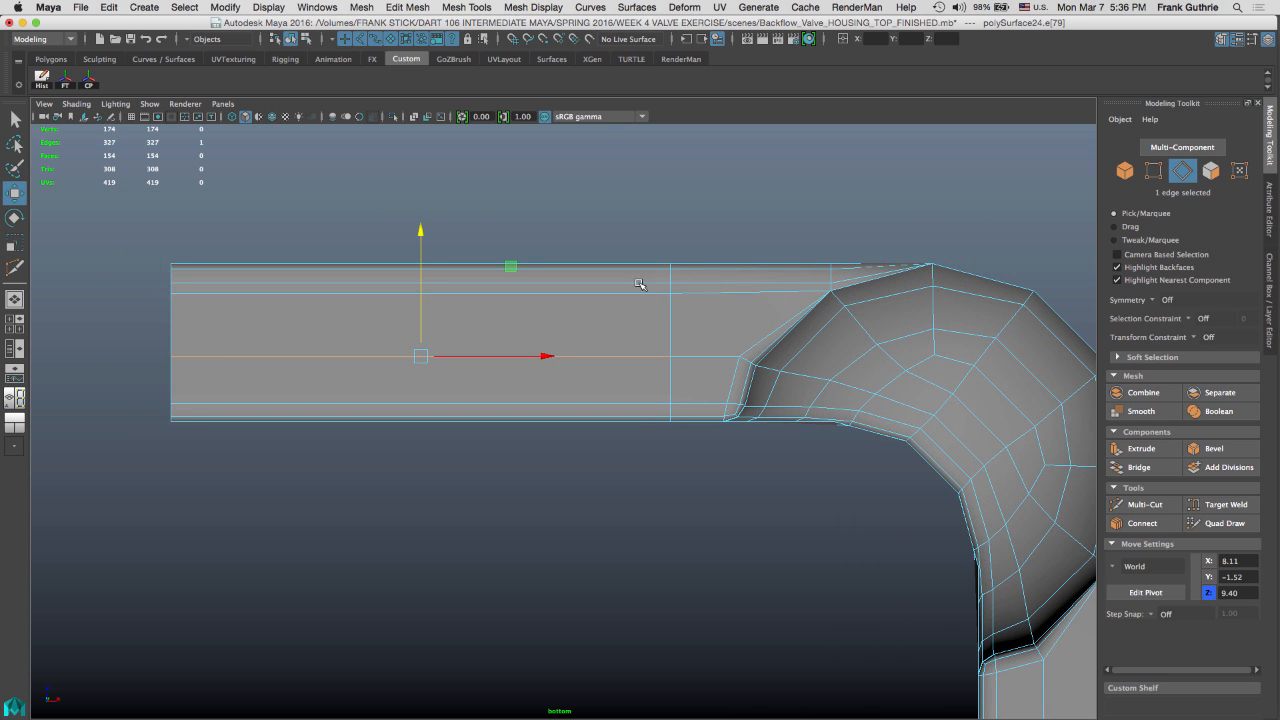
{"action": "middle_click_drag", "start_coordinate": [751, 291], "coordinate": [636, 288], "text": "alt"}
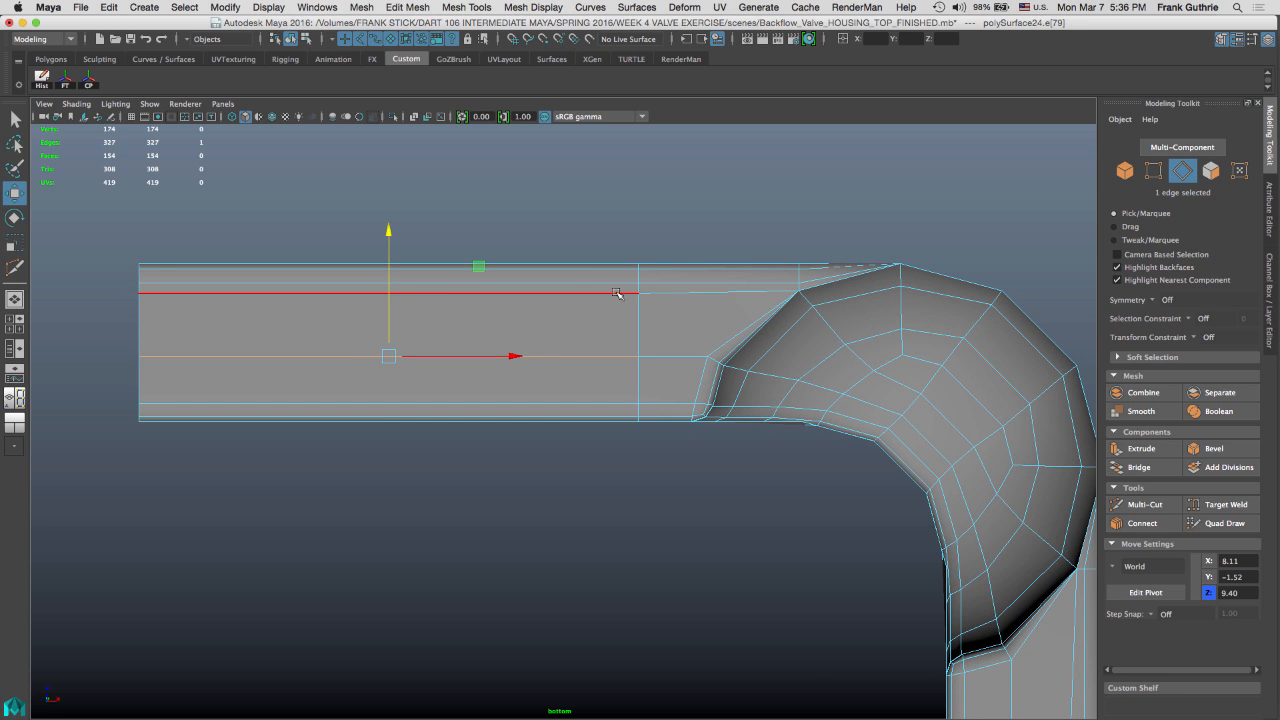
{"action": "left_click", "coordinate": [385, 291]}
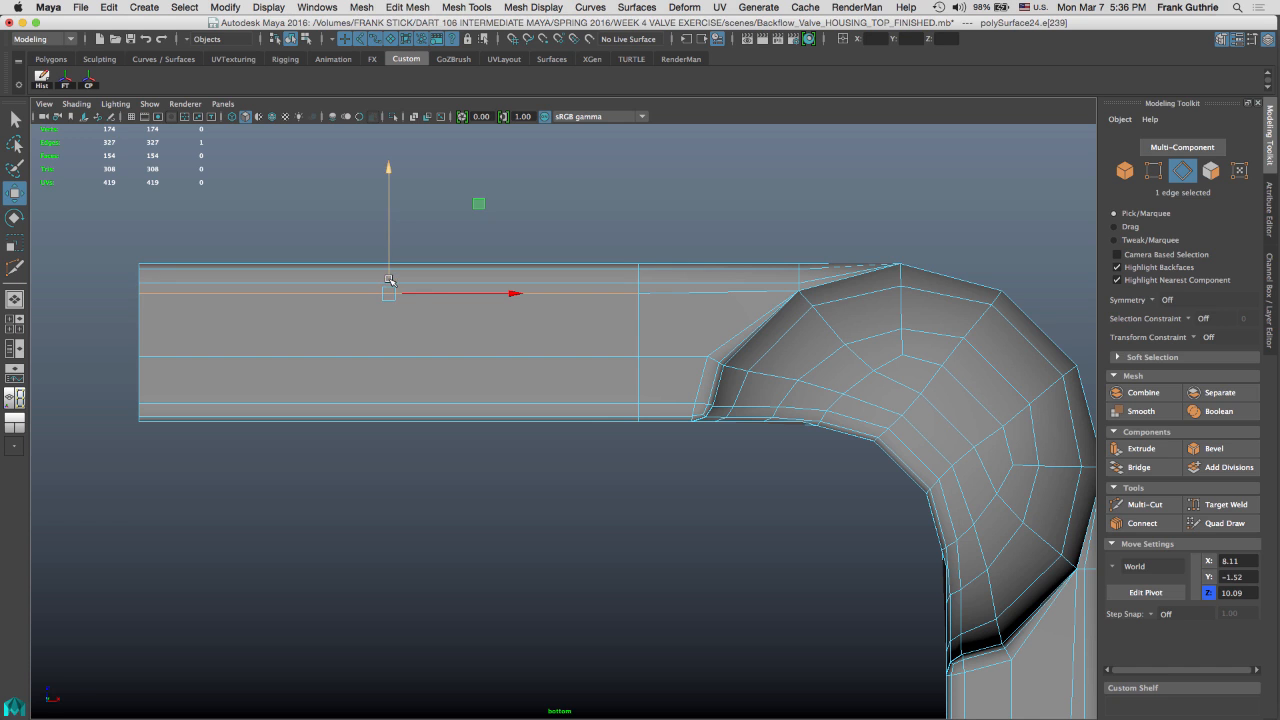
{"action": "left_click_drag", "start_coordinate": [390, 280], "coordinate": [390, 277]}
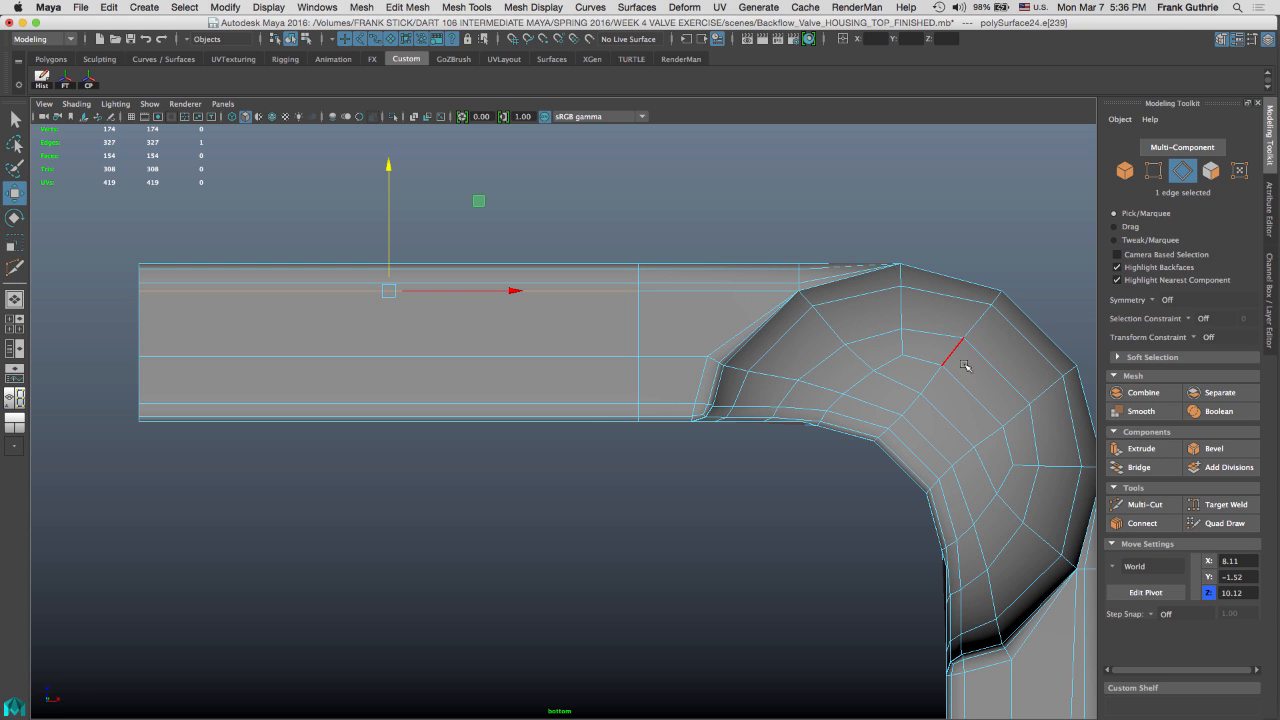
Move the vertical arm's matching outer lengthwise edge sideways and snap it in line with the bulge's outer corner vertex
{"action": "middle_click_drag", "start_coordinate": [965, 366], "coordinate": [666, 116], "text": "alt"}
{"action": "left_click", "coordinate": [724, 470]}
{"action": "middle_click_drag", "start_coordinate": [860, 658], "coordinate": [738, 510], "text": "alt"}
{"action": "left_click_drag", "start_coordinate": [728, 490], "coordinate": [734, 490]}
{"action": "middle_click_drag", "start_coordinate": [733, 289], "coordinate": [783, 497], "text": "alt"}
{"action": "key", "text": "v"}
{"action": "middle_click", "coordinate": [657, 302]}
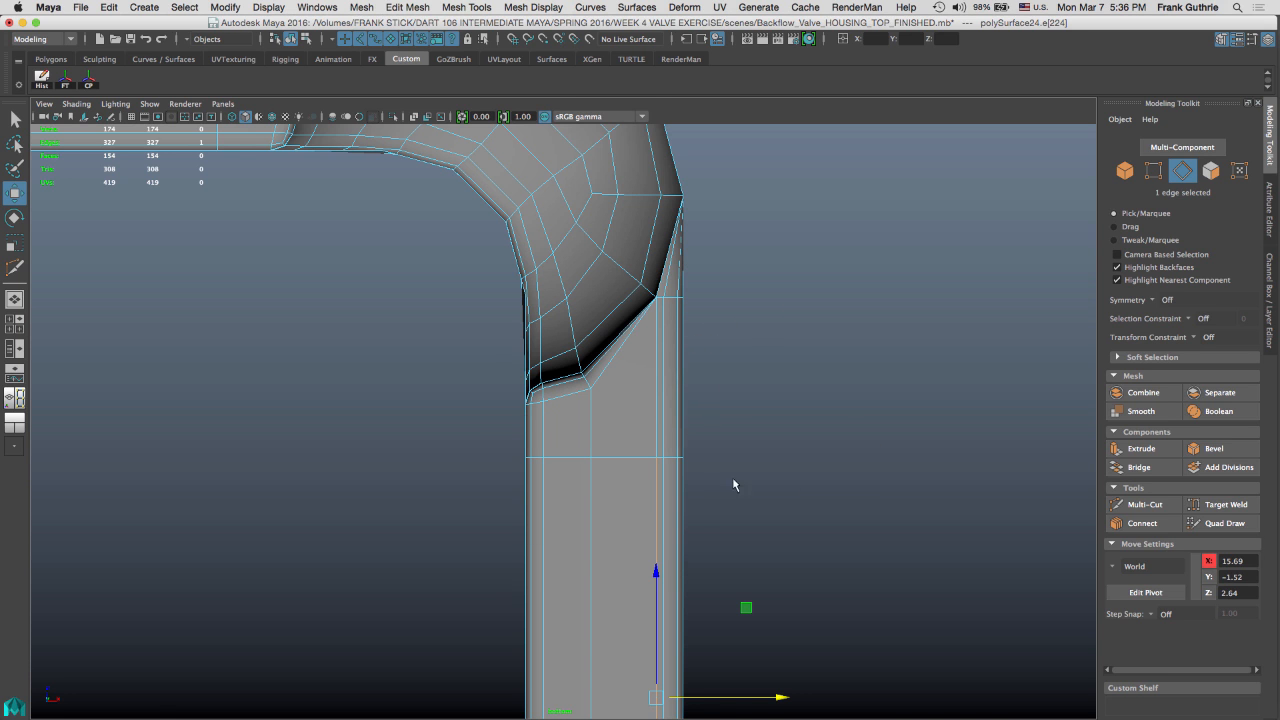
Lower the top edge of the lip rows above the bulge slightly in the side view, then return to object mode
{"action": "key", "text": "space"}
{"action": "key", "text": "space"}
{"action": "right_click_drag", "start_coordinate": [729, 451], "coordinate": [477, 327], "text": "alt"}
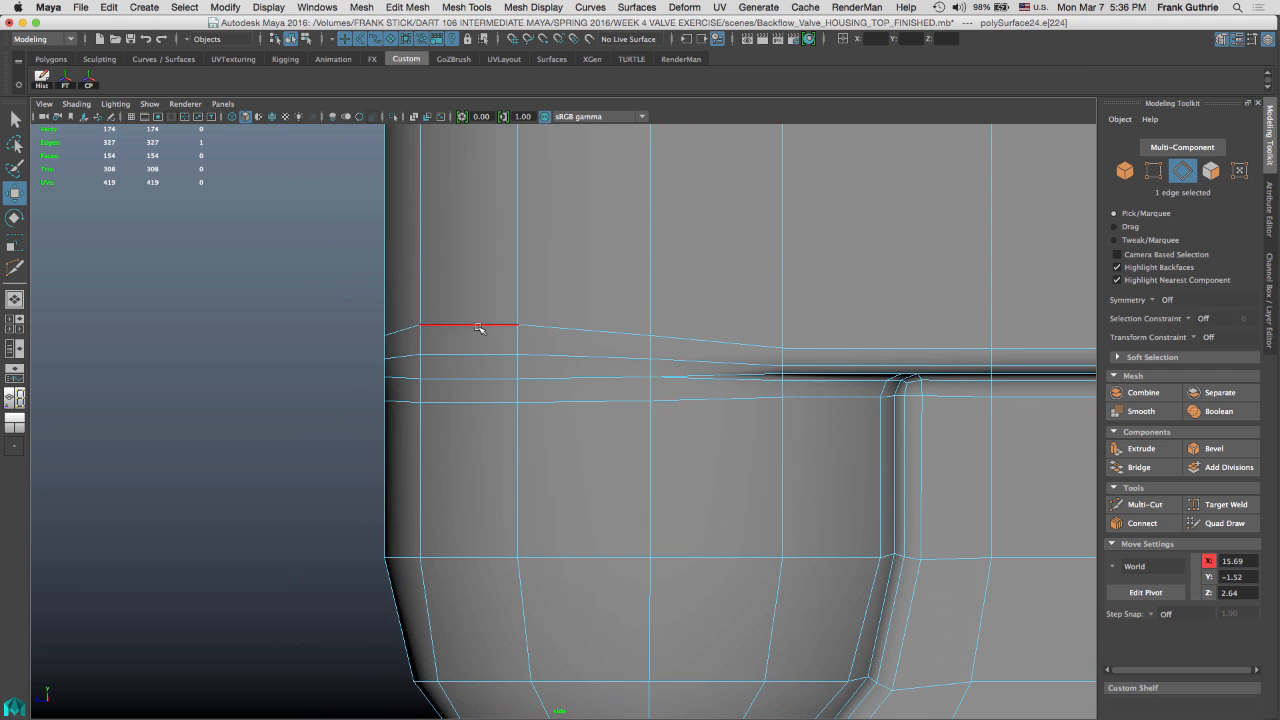
{"action": "left_click", "coordinate": [479, 328]}
{"action": "left_click_drag", "start_coordinate": [466, 306], "coordinate": [468, 311]}
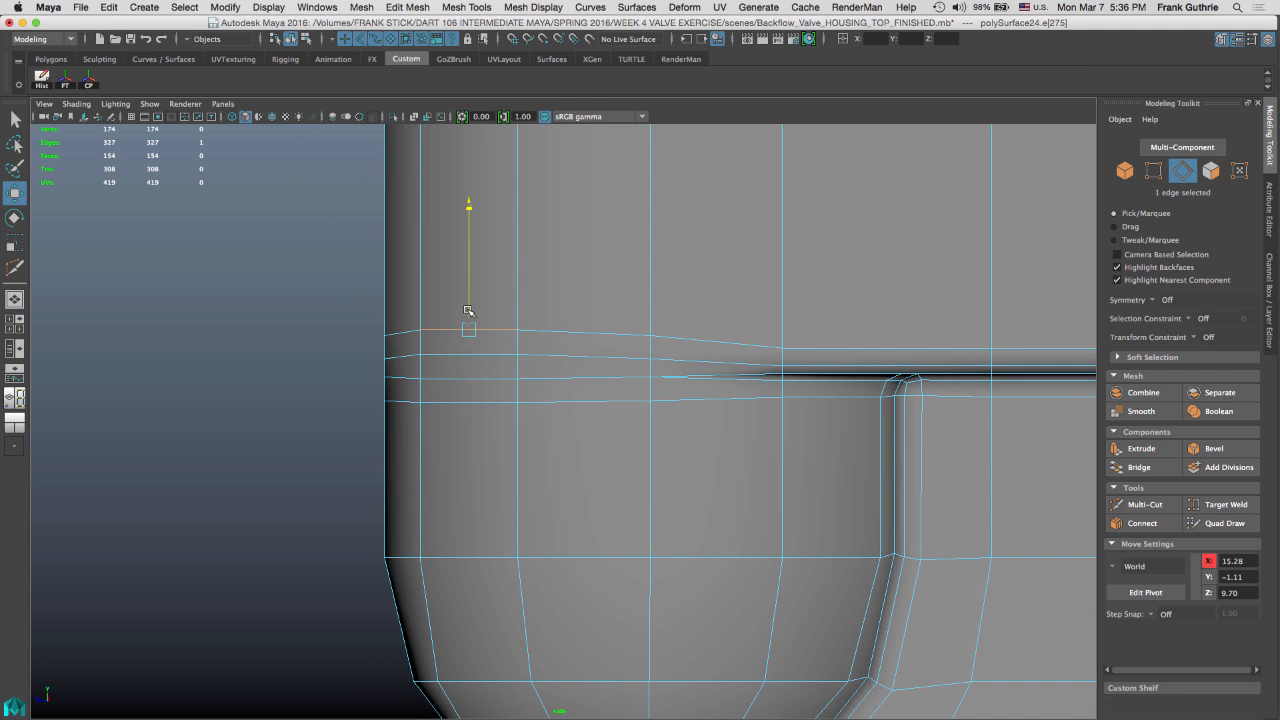
{"action": "key", "text": "q"}
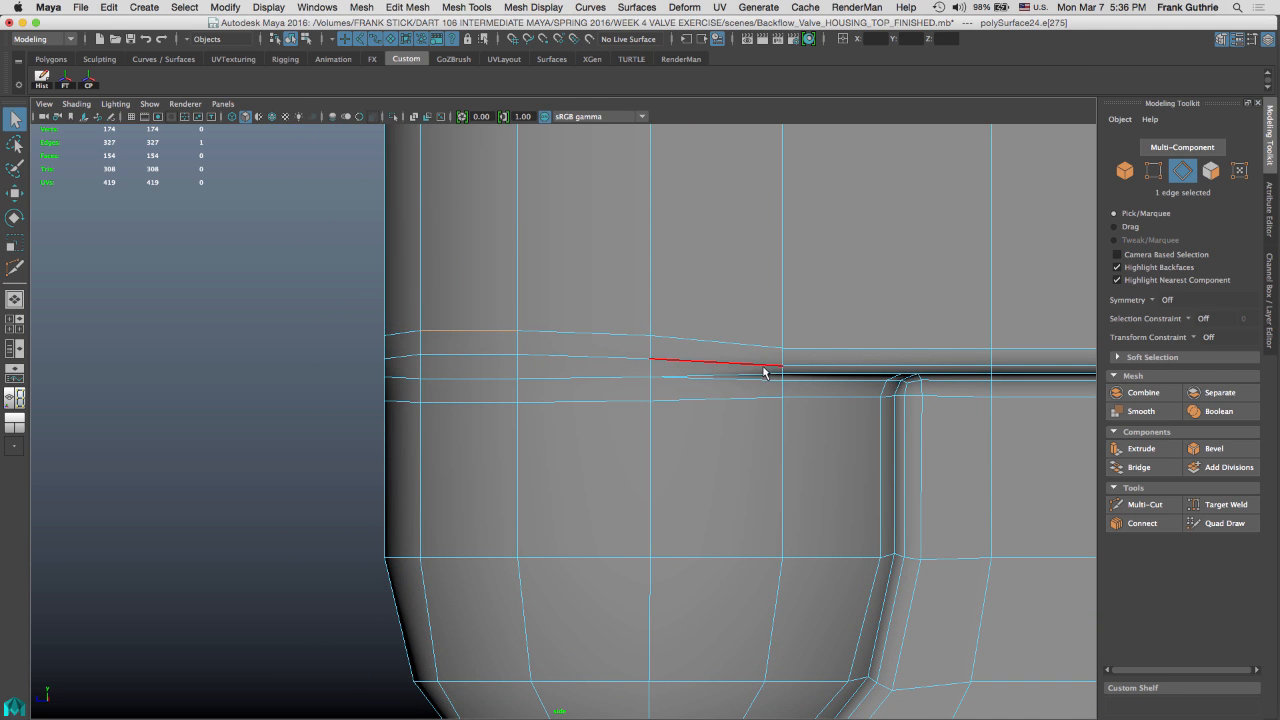
{"action": "right_click_drag", "start_coordinate": [766, 369], "coordinate": [763, 346]}
{"action": "left_click", "coordinate": [643, 428]}
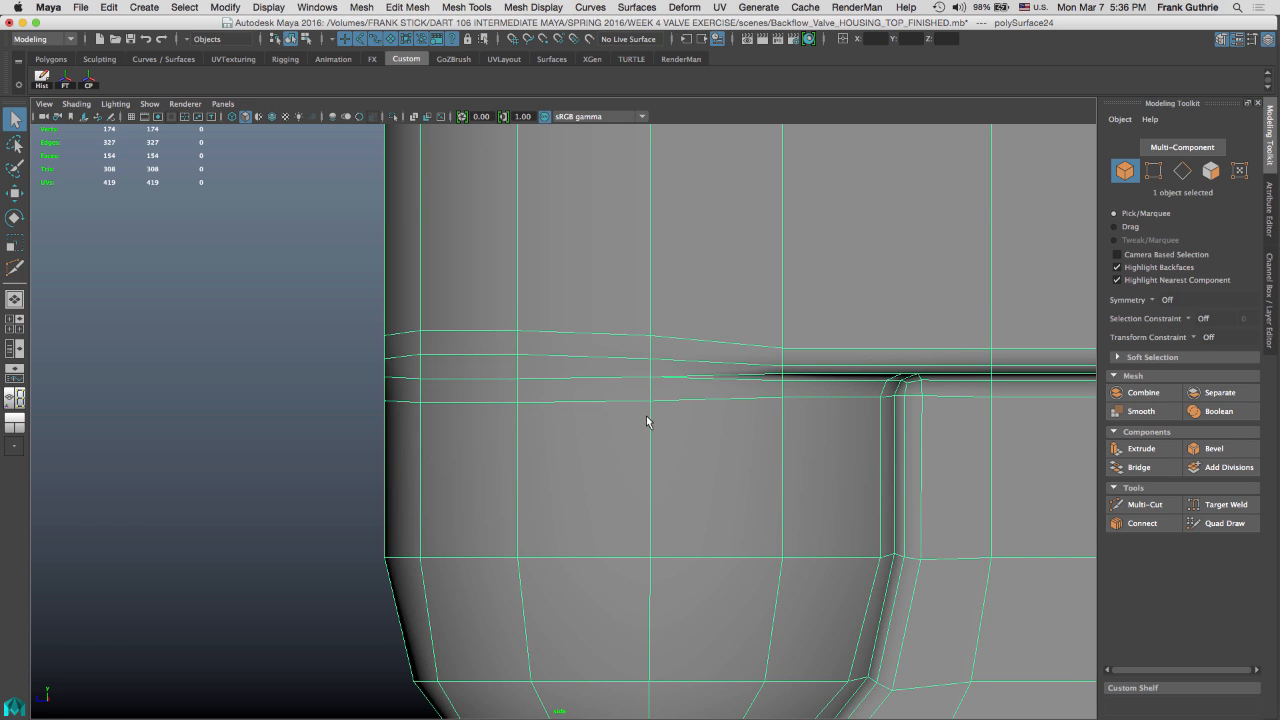
Smooth-preview the housing and examine the bulge corner in the bottom and perspective views
{"action": "key", "text": "3"}
{"action": "key", "text": "space"}
{"action": "key", "text": "space"}
{"action": "left_click", "coordinate": [919, 291]}
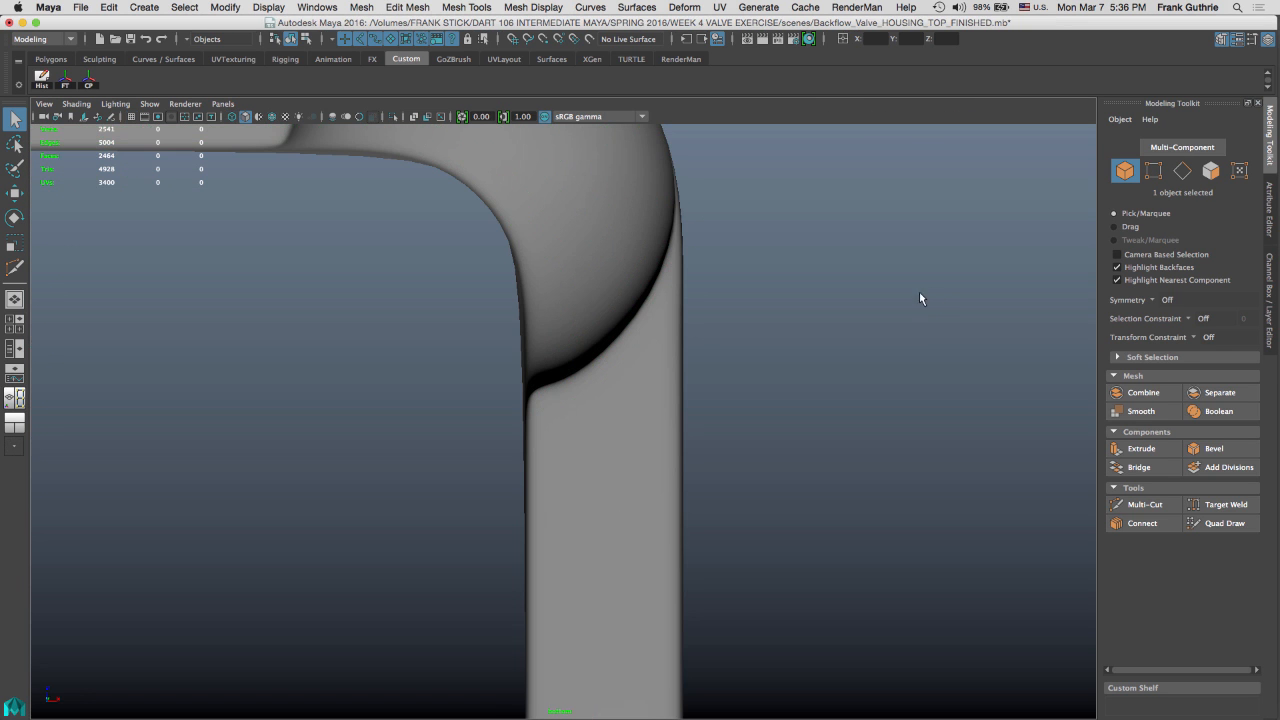
{"action": "left_click_drag", "start_coordinate": [919, 291], "coordinate": [680, 293], "text": "alt"}
{"action": "key", "text": "space"}
{"action": "left_click_drag", "start_coordinate": [752, 319], "coordinate": [767, 284]}
{"action": "left_click_drag", "start_coordinate": [767, 284], "coordinate": [843, 366], "text": "alt"}
{"action": "right_click_drag", "start_coordinate": [843, 366], "coordinate": [285, 362], "text": "alt"}
{"action": "left_click_drag", "start_coordinate": [570, 315], "coordinate": [545, 412], "text": "alt"}
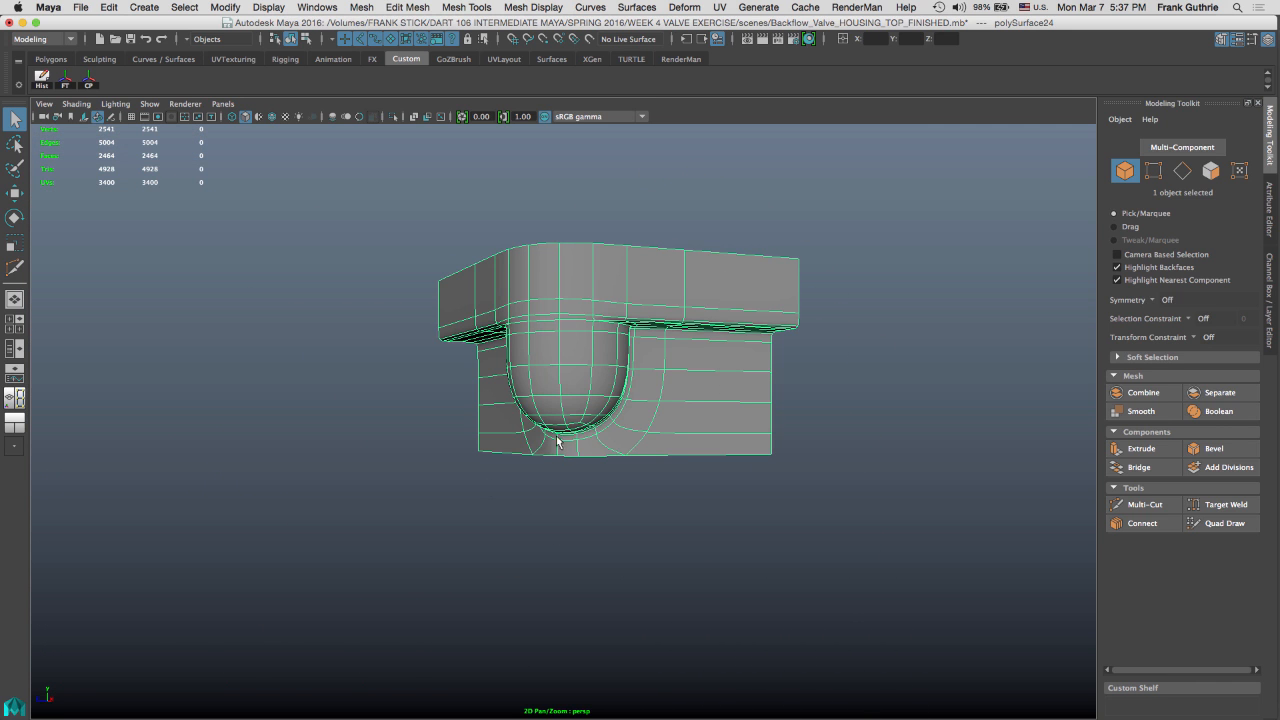
Make the IMAGE_PLANES layer visible and compare the smoothed housing with the side reference drawing, then return to the perspective view
{"action": "left_click", "coordinate": [14, 324]}
{"action": "left_click", "coordinate": [1269, 300]}
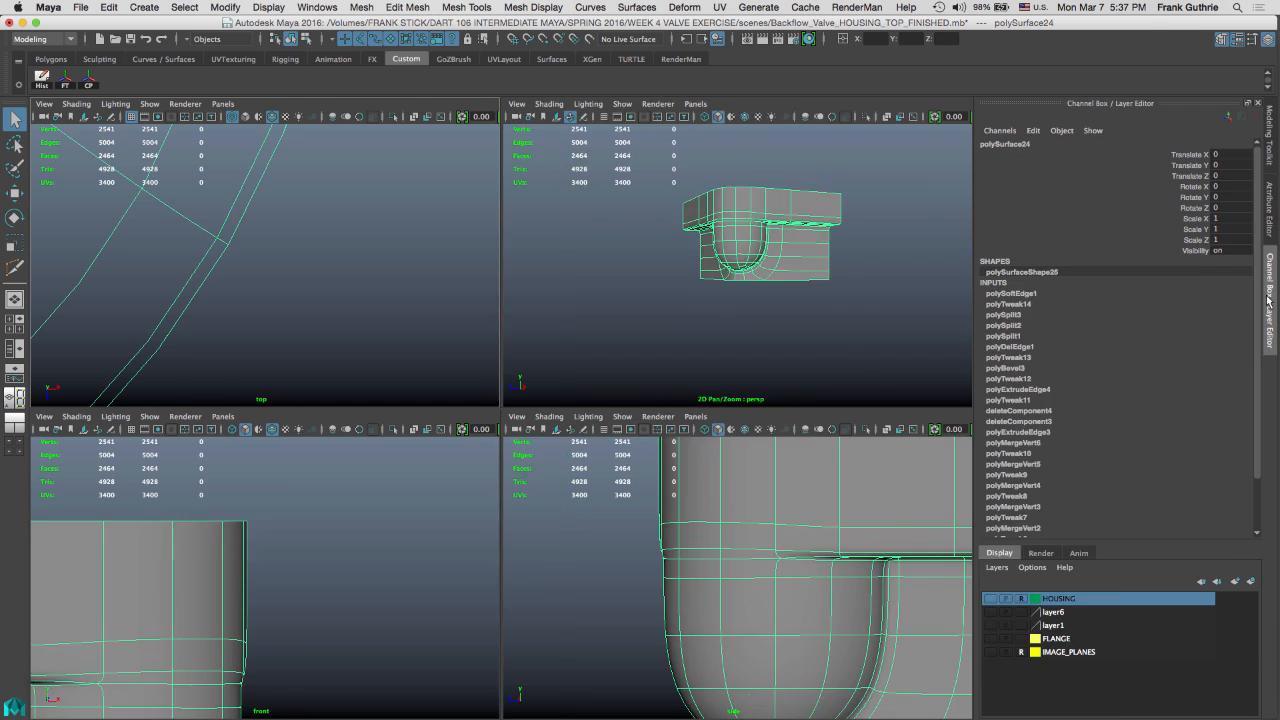
{"action": "left_click", "coordinate": [1130, 652]}
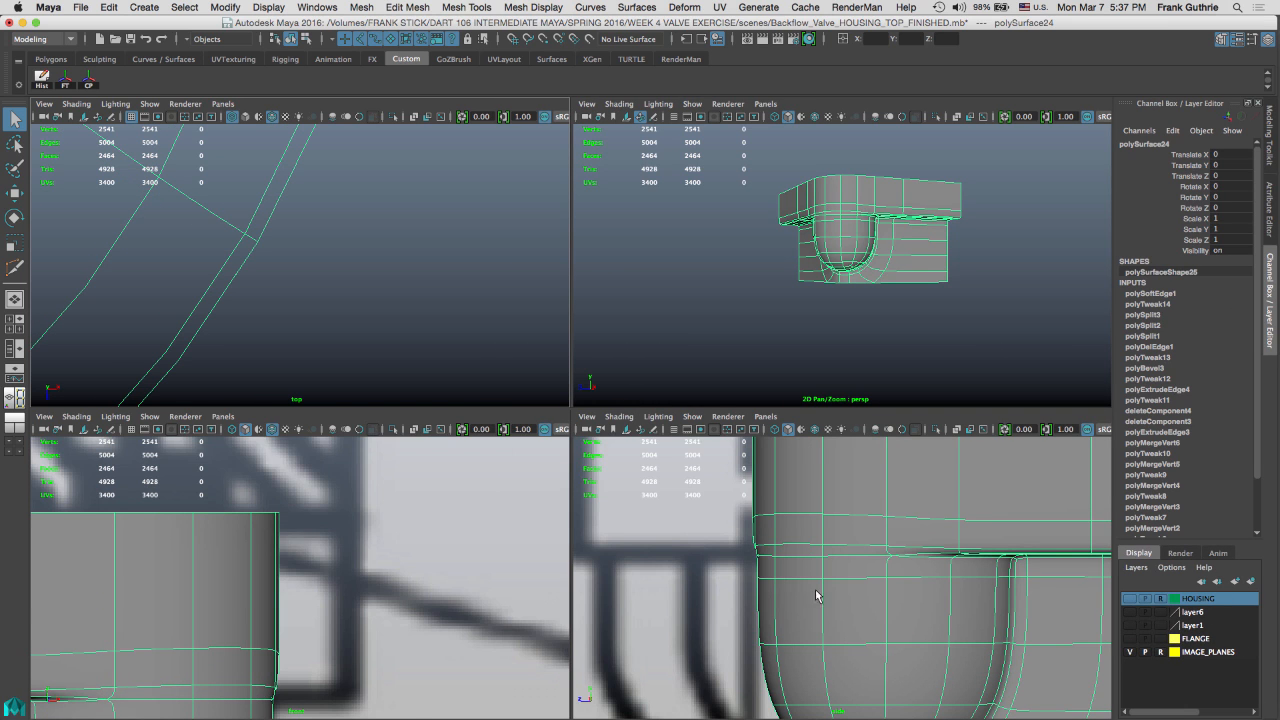
{"action": "key", "text": "space"}
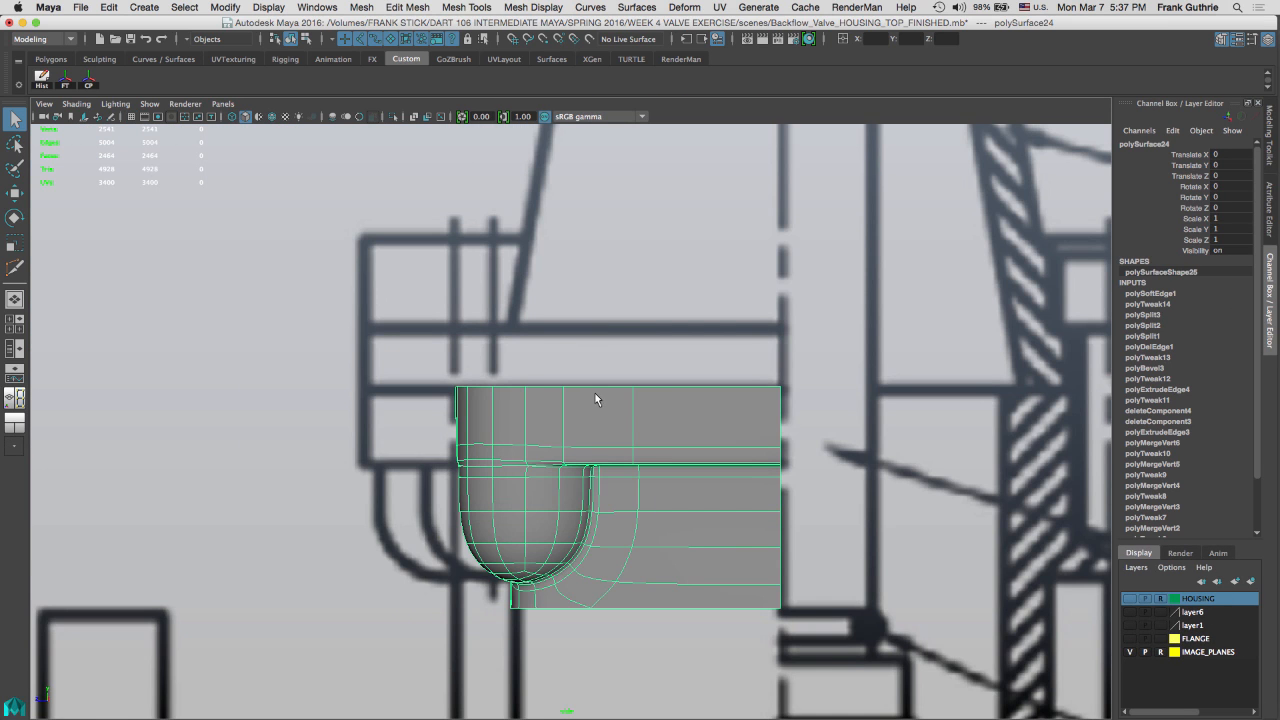
{"action": "key", "text": "space"}
{"action": "key", "text": "space"}
{"action": "mouse_move", "coordinate": [726, 369]}
{"action": "left_mouse_down", "text": "alt"}
{"action": "mouse_move", "coordinate": [692, 380]}
{"action": "mouse_move", "coordinate": [697, 352]}
{"action": "mouse_move", "coordinate": [735, 383]}
{"action": "left_mouse_up", "text": "alt"}
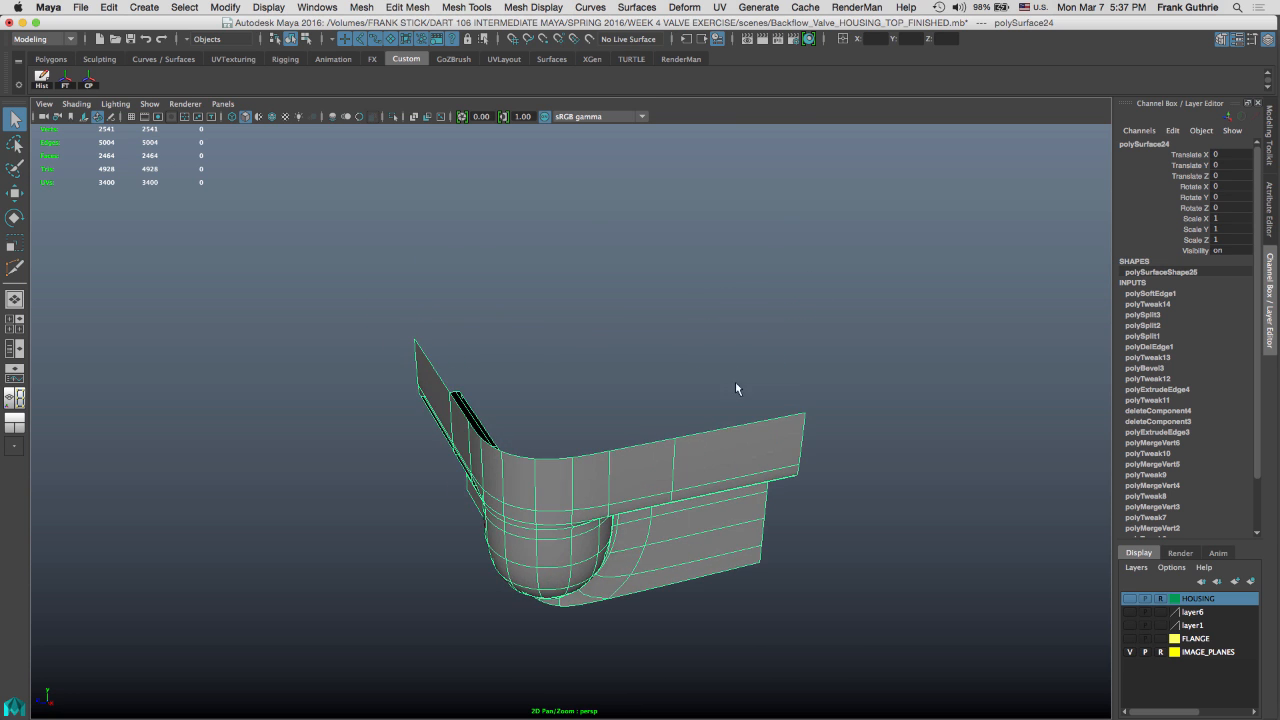
{"action": "left_click_drag", "start_coordinate": [478, 340], "coordinate": [566, 335], "text": "alt"}
{"action": "mouse_move", "coordinate": [444, 380]}
{"action": "right_mouse_down", "text": "alt"}
{"action": "mouse_move", "coordinate": [471, 342]}
{"action": "mouse_move", "coordinate": [694, 351]}
{"action": "right_mouse_up", "text": "alt"}
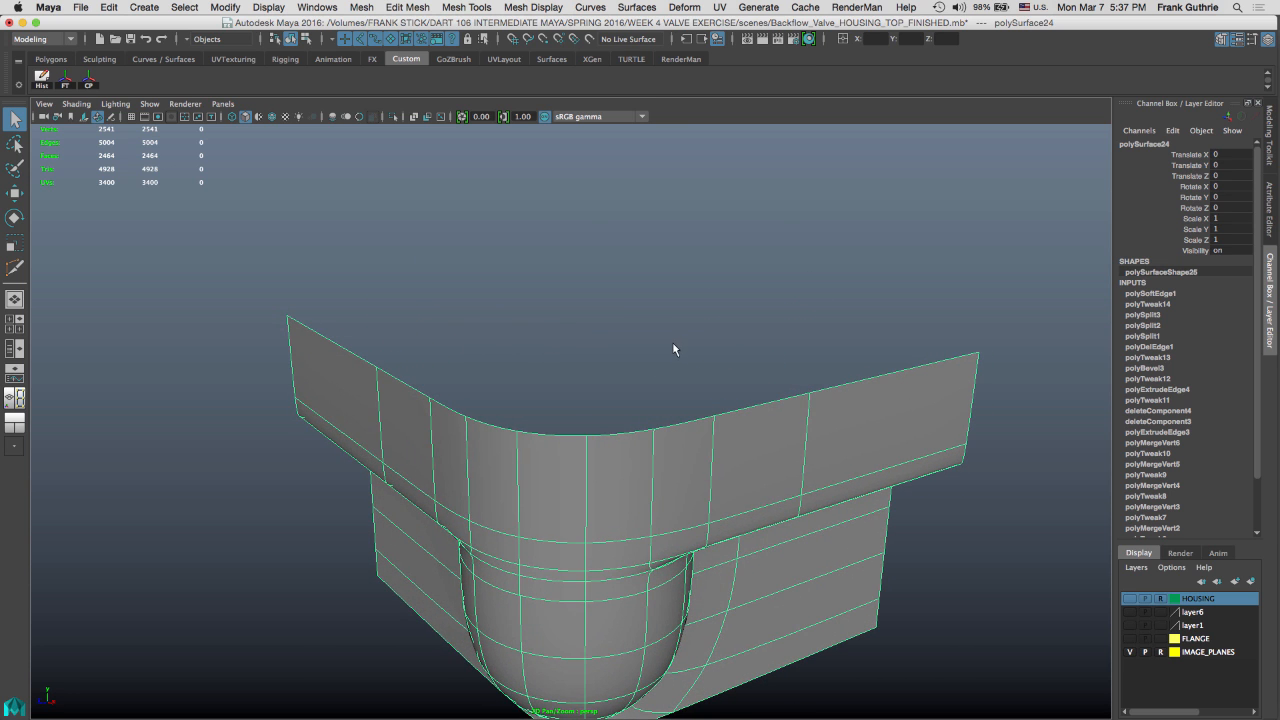
Show the unsmoothed mesh and select the nine open edges along the housing's top rim with the Move tool active
{"action": "key", "text": "1"}
{"action": "left_click_drag", "start_coordinate": [663, 340], "coordinate": [637, 283]}
{"action": "left_click_drag", "start_coordinate": [632, 370], "coordinate": [473, 306], "text": "alt"}
{"action": "right_click_drag", "start_coordinate": [342, 340], "coordinate": [338, 290]}
{"action": "left_click", "coordinate": [322, 335]}
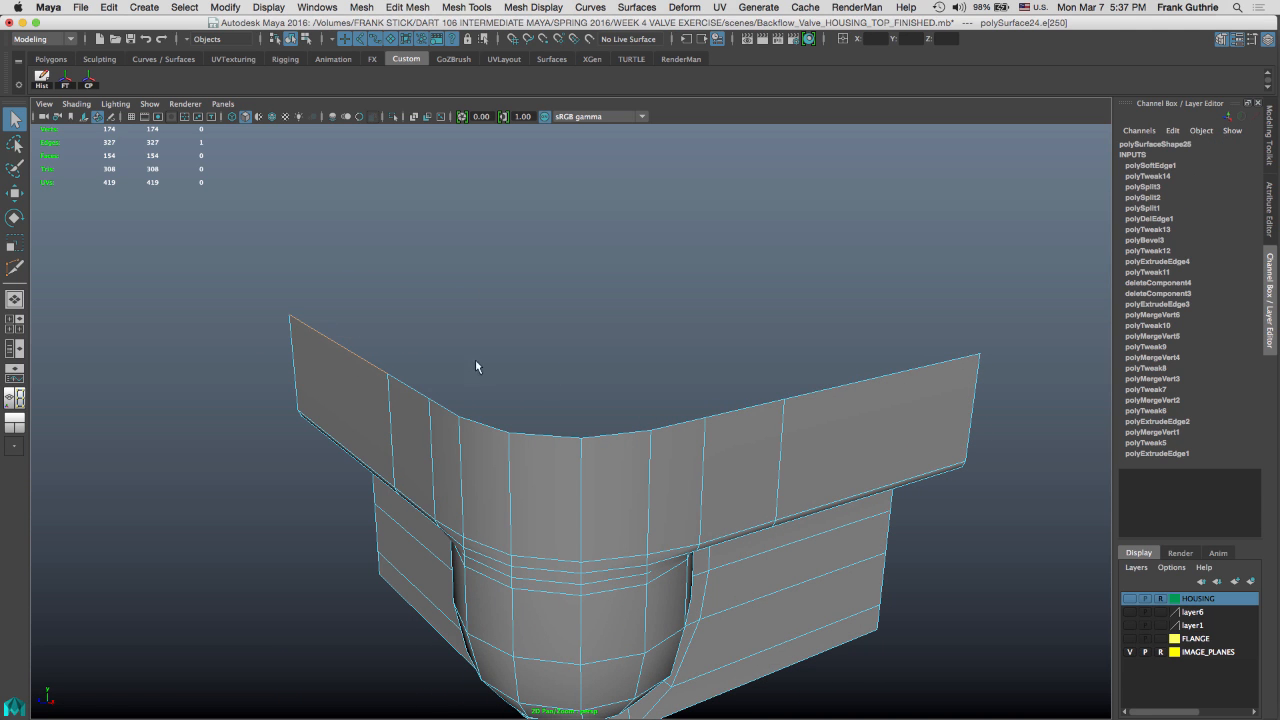
{"action": "double_click", "coordinate": [844, 385]}
{"action": "left_click_drag", "start_coordinate": [817, 388], "coordinate": [594, 336], "text": "alt"}
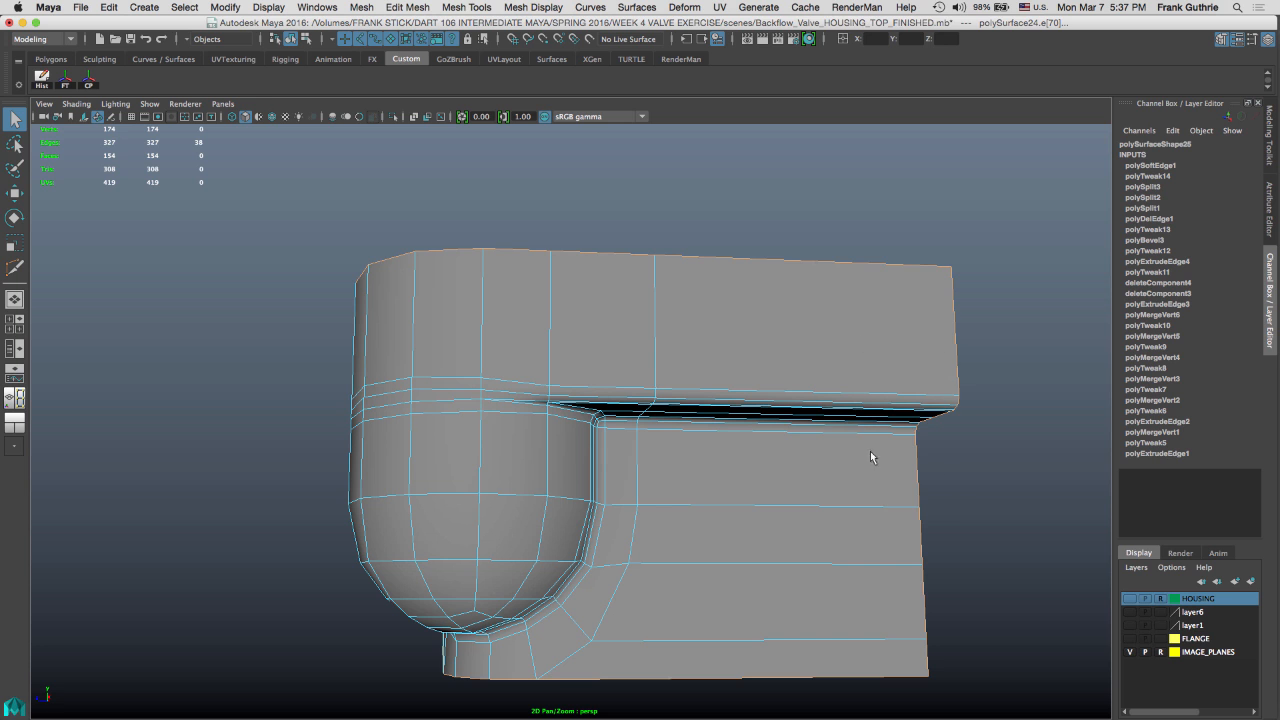
{"action": "left_click_drag", "start_coordinate": [835, 315], "coordinate": [356, 544], "text": "alt"}
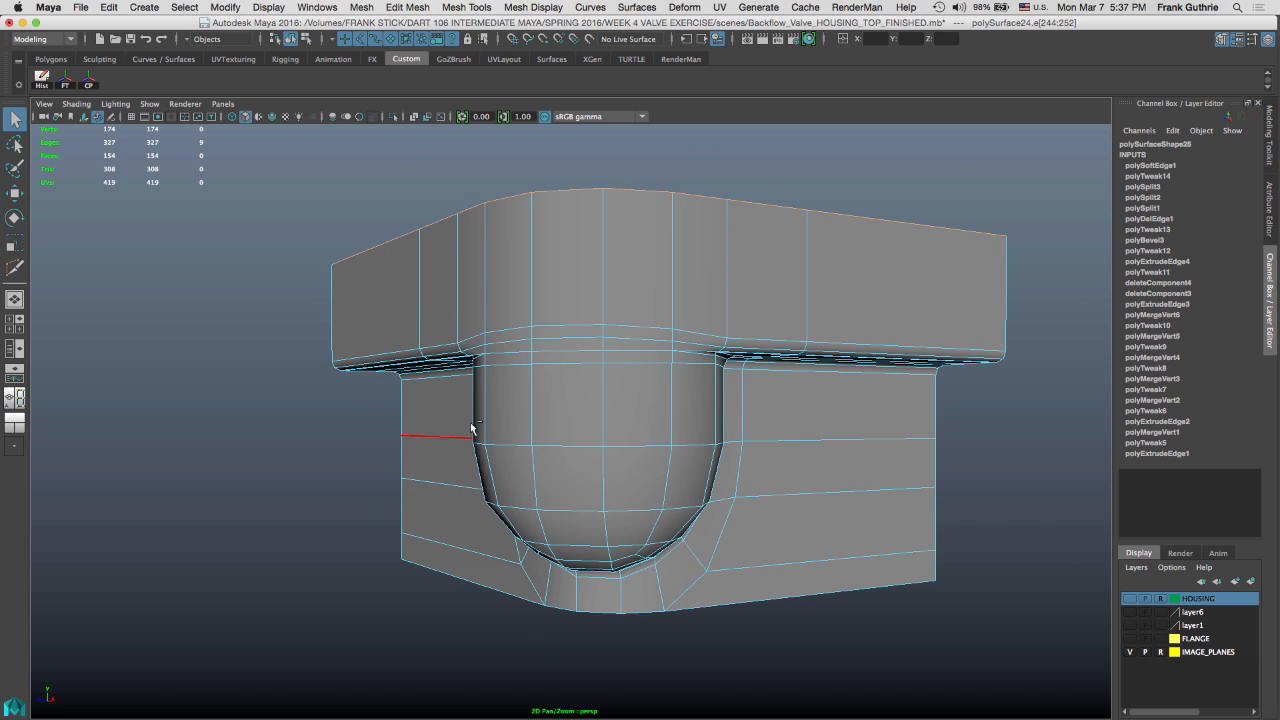
{"action": "left_click_drag", "start_coordinate": [643, 328], "coordinate": [668, 352], "text": "alt"}
{"action": "key", "text": "w"}
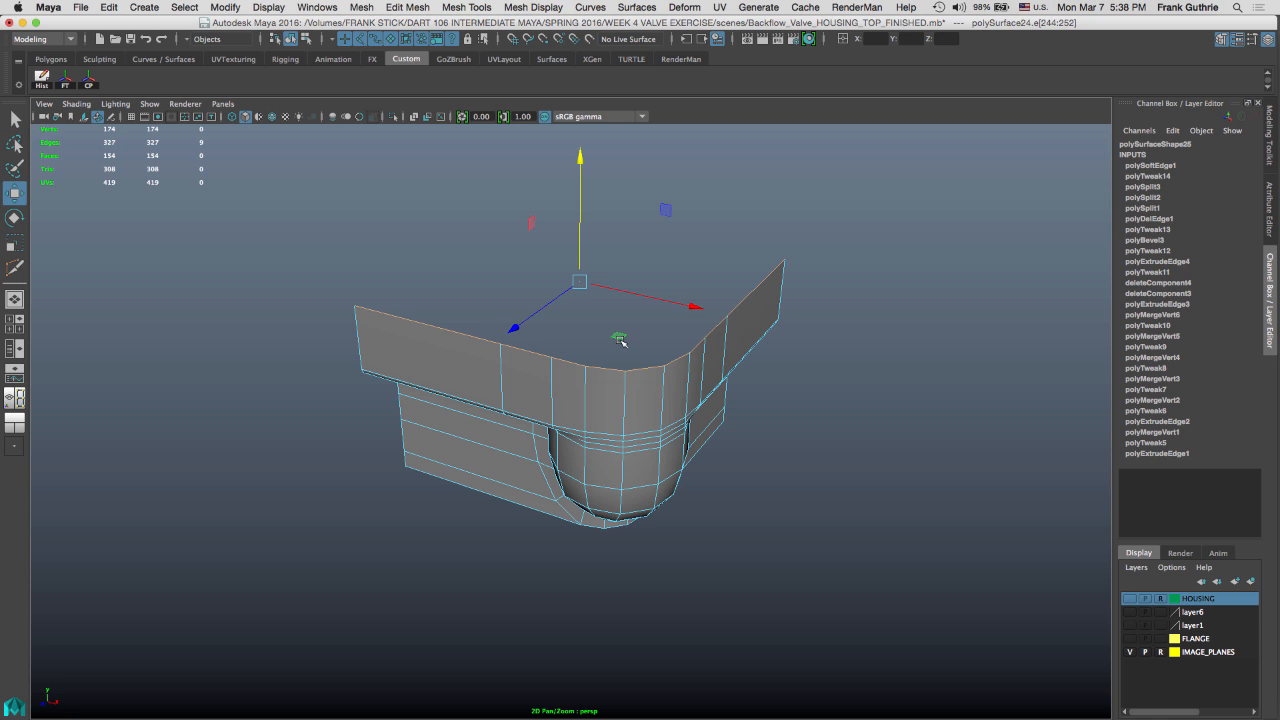
{"action": "left_click_drag", "start_coordinate": [610, 292], "coordinate": [371, 401], "text": "alt"}
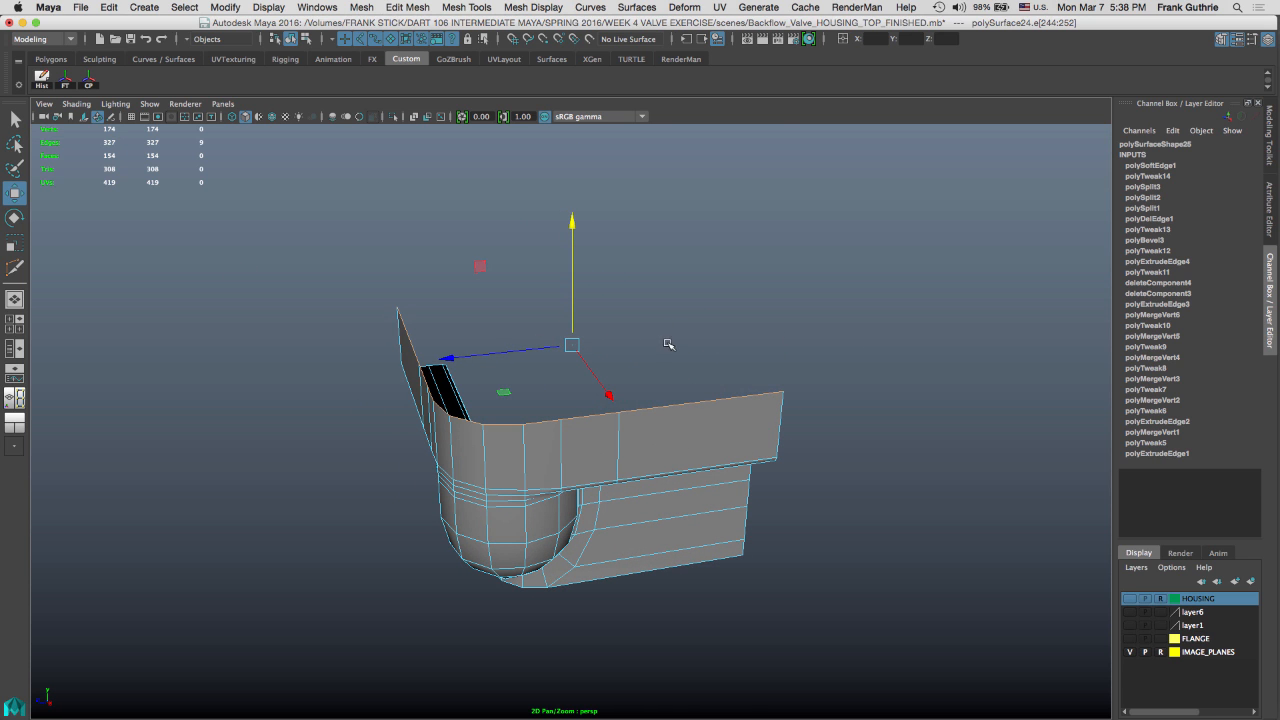
{"action": "left_click_drag", "start_coordinate": [663, 343], "coordinate": [762, 350], "text": "alt"}
Return the housing to object mode and delete its construction history
{"action": "right_click_drag", "start_coordinate": [665, 444], "coordinate": [727, 294]}
{"action": "left_click", "coordinate": [491, 534]}
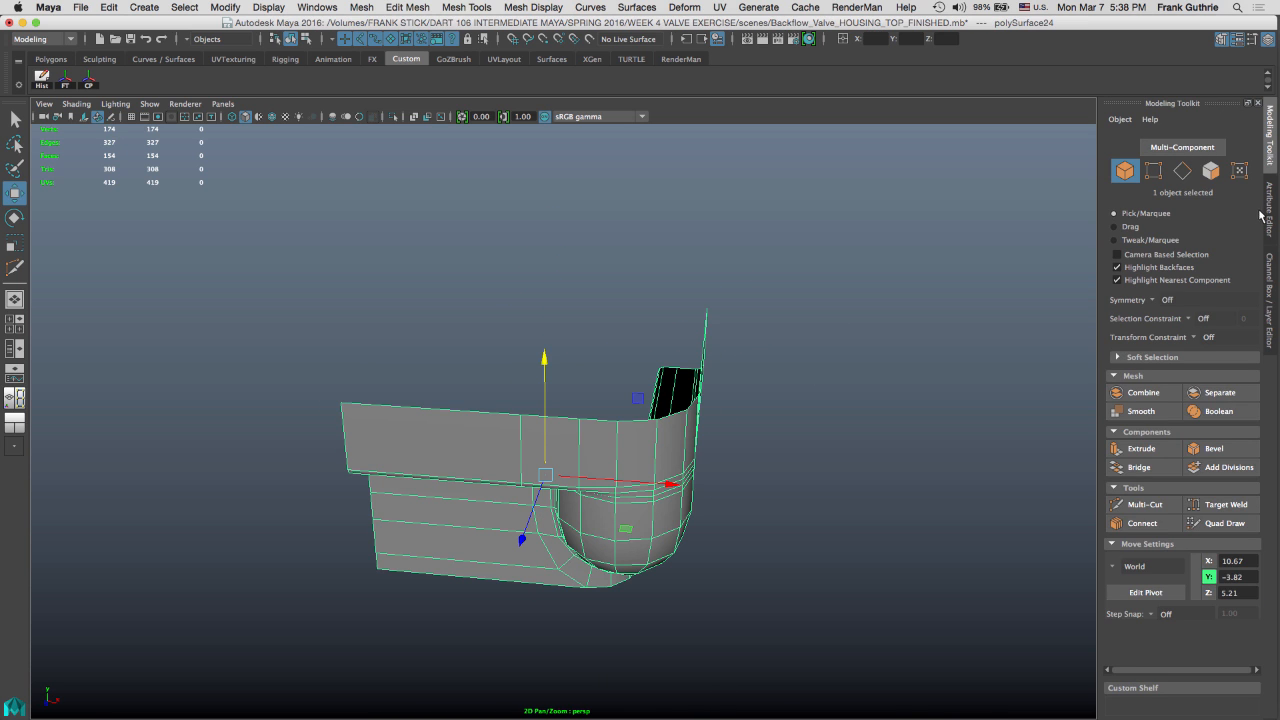
{"action": "left_click", "coordinate": [1271, 276]}
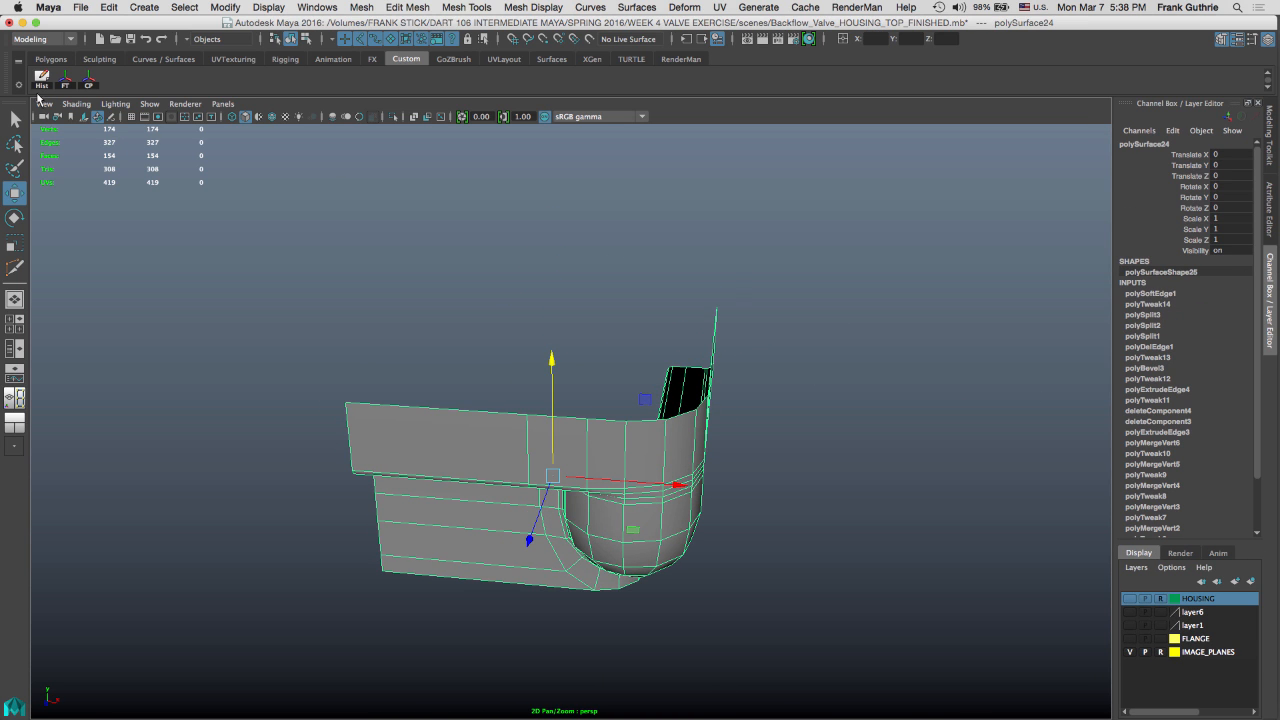
{"action": "left_click", "coordinate": [44, 84]}
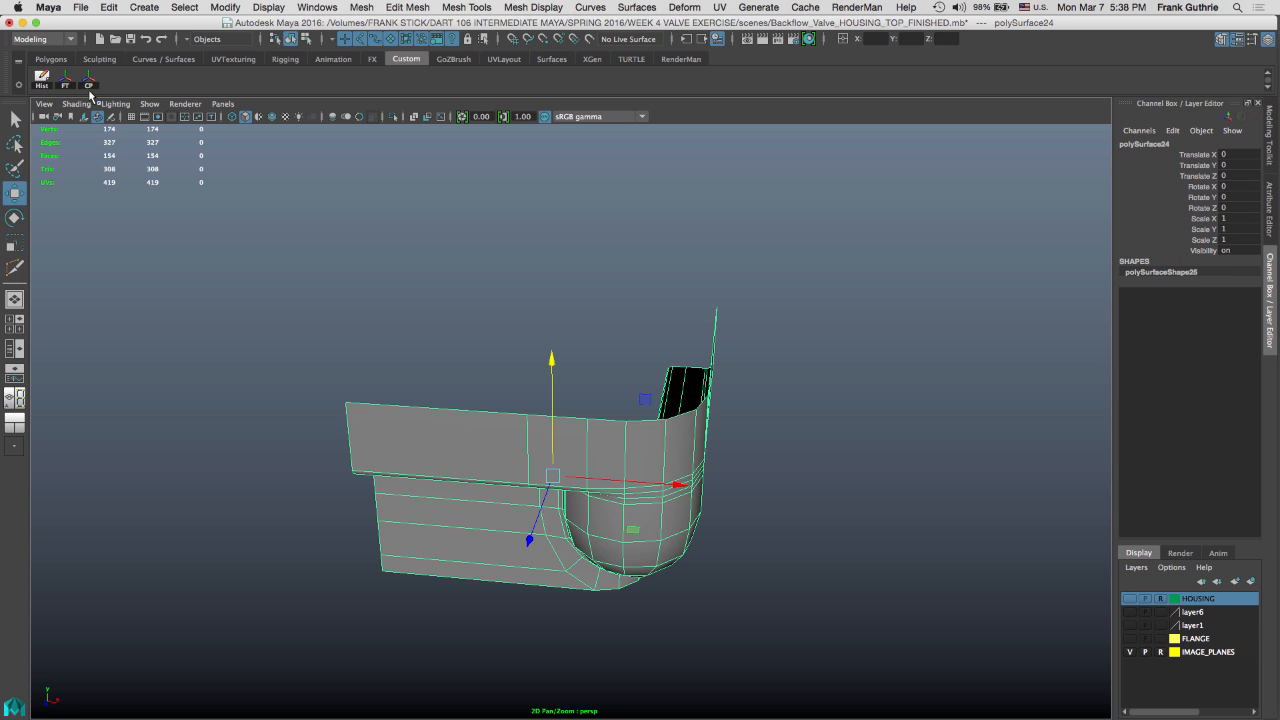
Select only the nine border edges along the housing's top rim and extrude them
{"action": "right_click_drag", "start_coordinate": [460, 322], "coordinate": [462, 288]}
{"action": "left_click_drag", "start_coordinate": [462, 288], "coordinate": [720, 368], "text": "alt"}
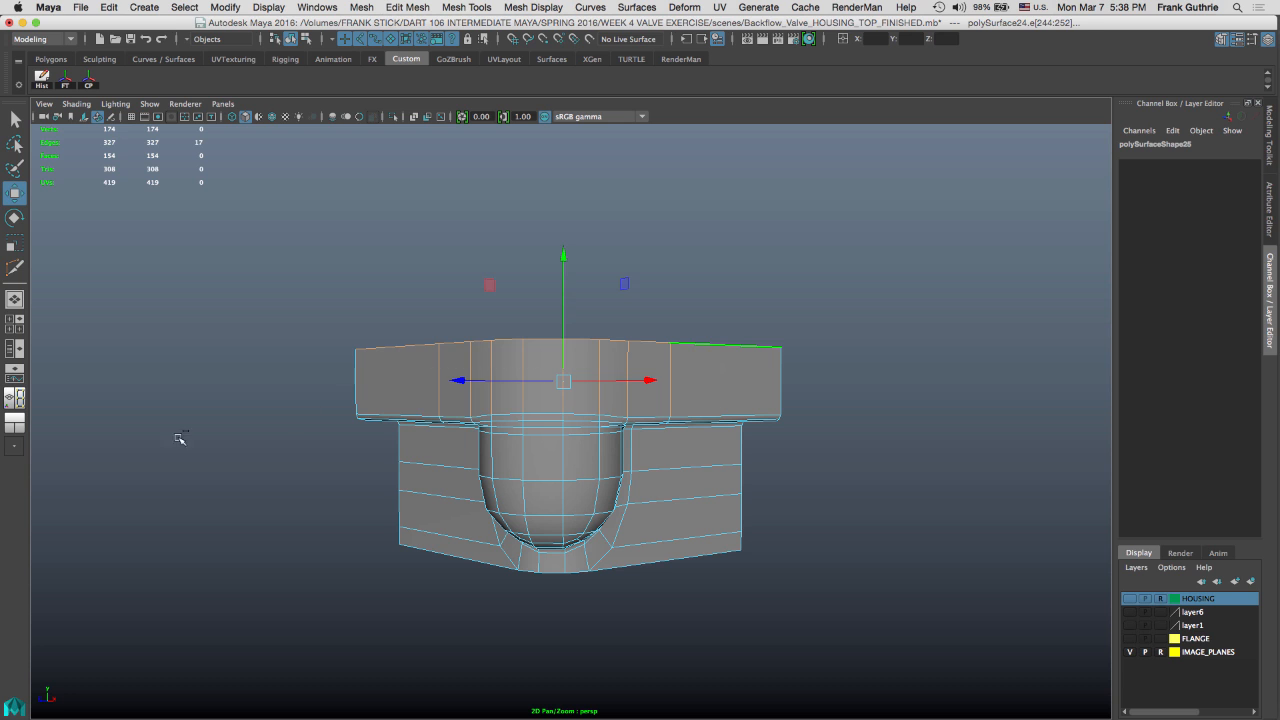
{"action": "left_click_drag", "start_coordinate": [180, 438], "coordinate": [202, 473], "text": "ctrl"}
{"action": "left_click_drag", "start_coordinate": [571, 347], "coordinate": [690, 307], "text": "alt"}
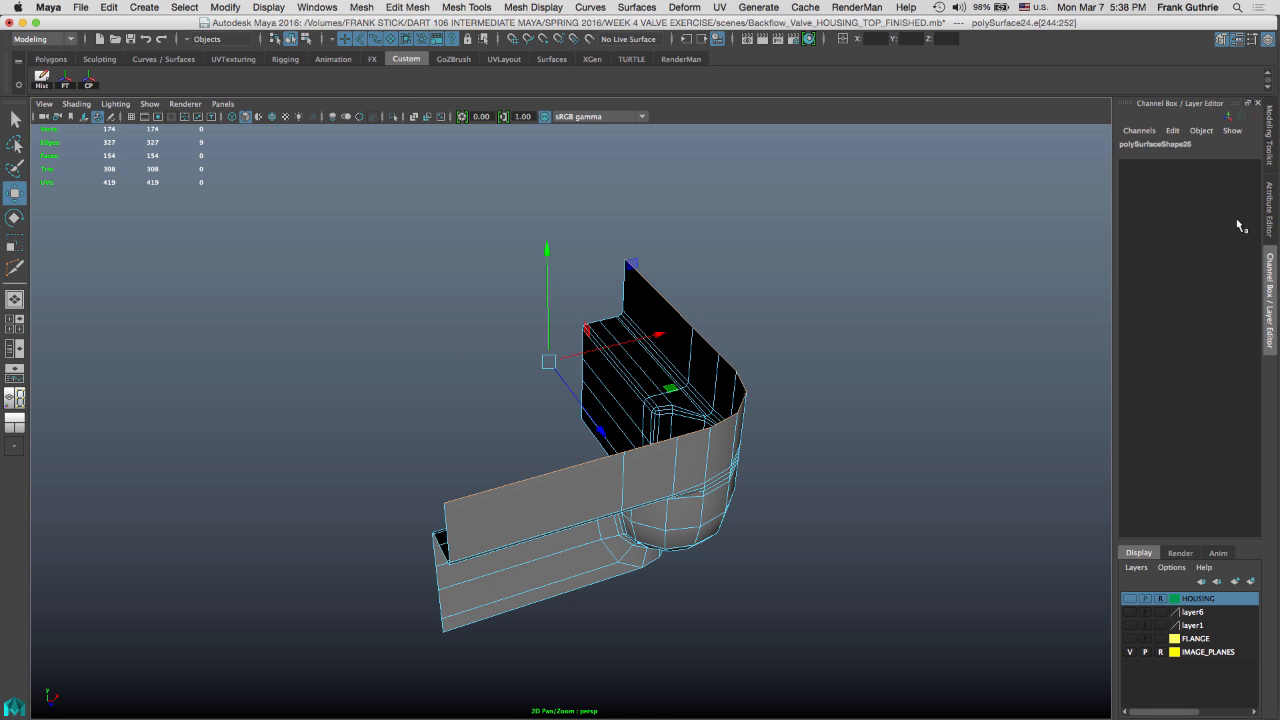
{"action": "left_click", "coordinate": [1268, 150]}
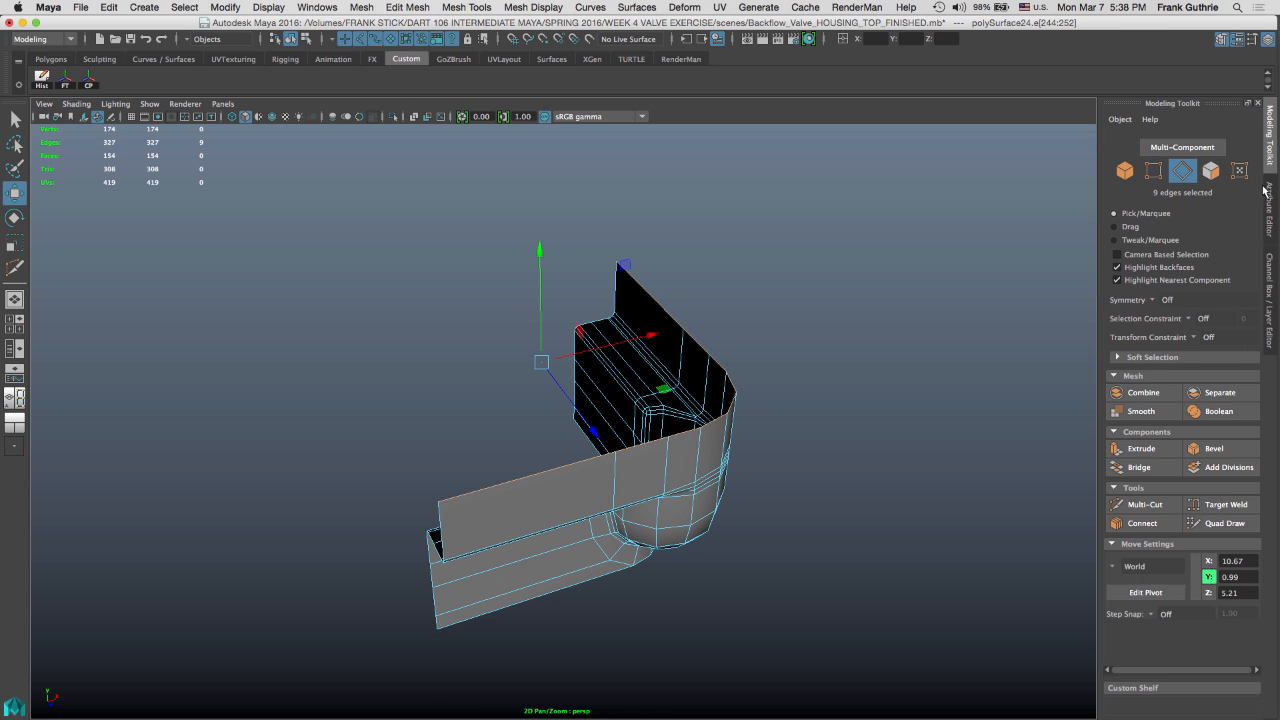
{"action": "left_click", "coordinate": [1152, 449]}
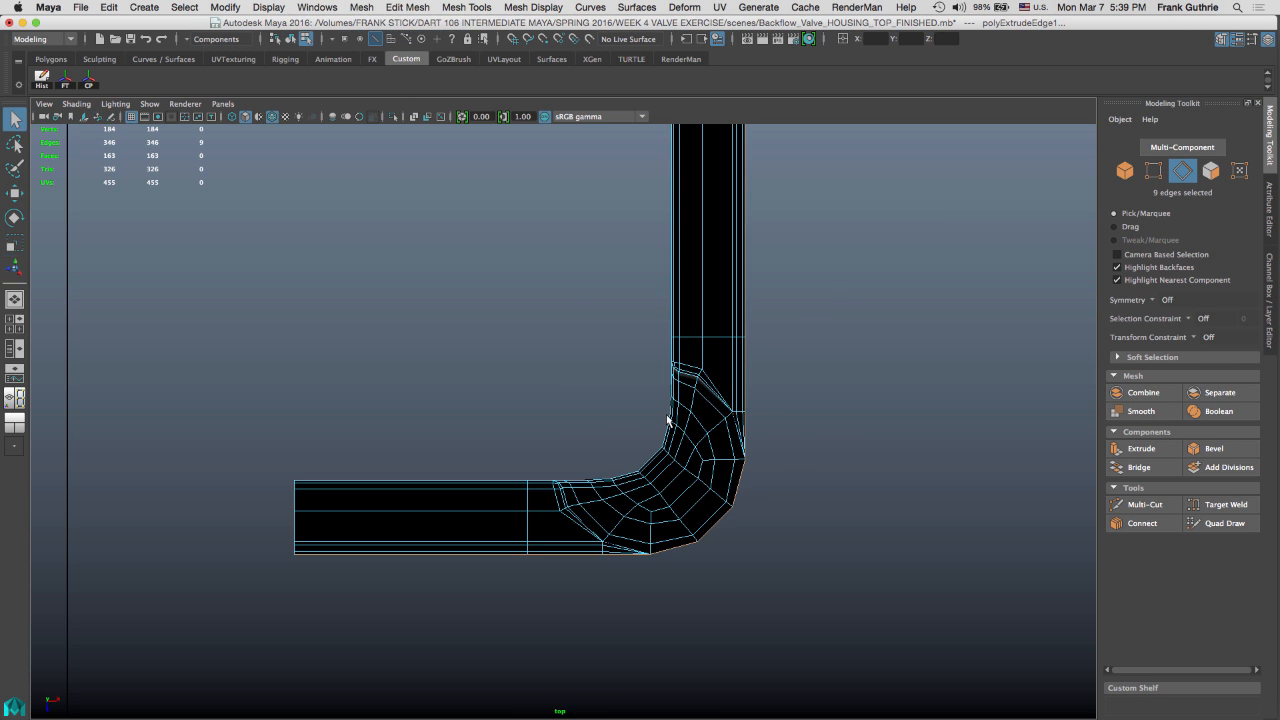
Try to move the extruded rim edges inward in the top view, then undo the move
{"action": "key", "text": "w"}
{"action": "left_click_drag", "start_coordinate": [528, 339], "coordinate": [467, 297]}
{"action": "key", "text": "z"}
Move the pivot of the nine extruded rim edges in the top view, snapping it in line with the housing's two open ends
{"action": "middle_click_drag", "start_coordinate": [606, 287], "coordinate": [683, 377], "text": "alt"}
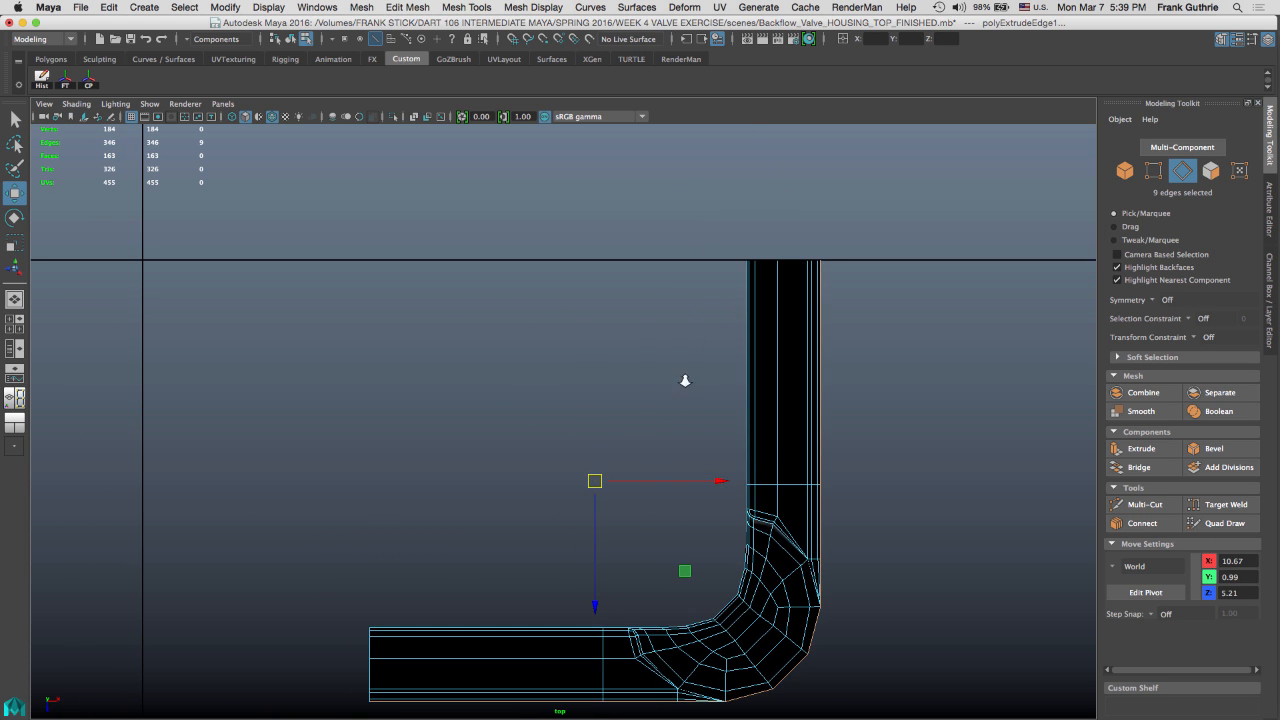
{"action": "right_click_drag", "start_coordinate": [683, 377], "coordinate": [571, 383], "text": "alt"}
{"action": "middle_click_drag", "start_coordinate": [571, 383], "coordinate": [603, 327], "text": "alt"}
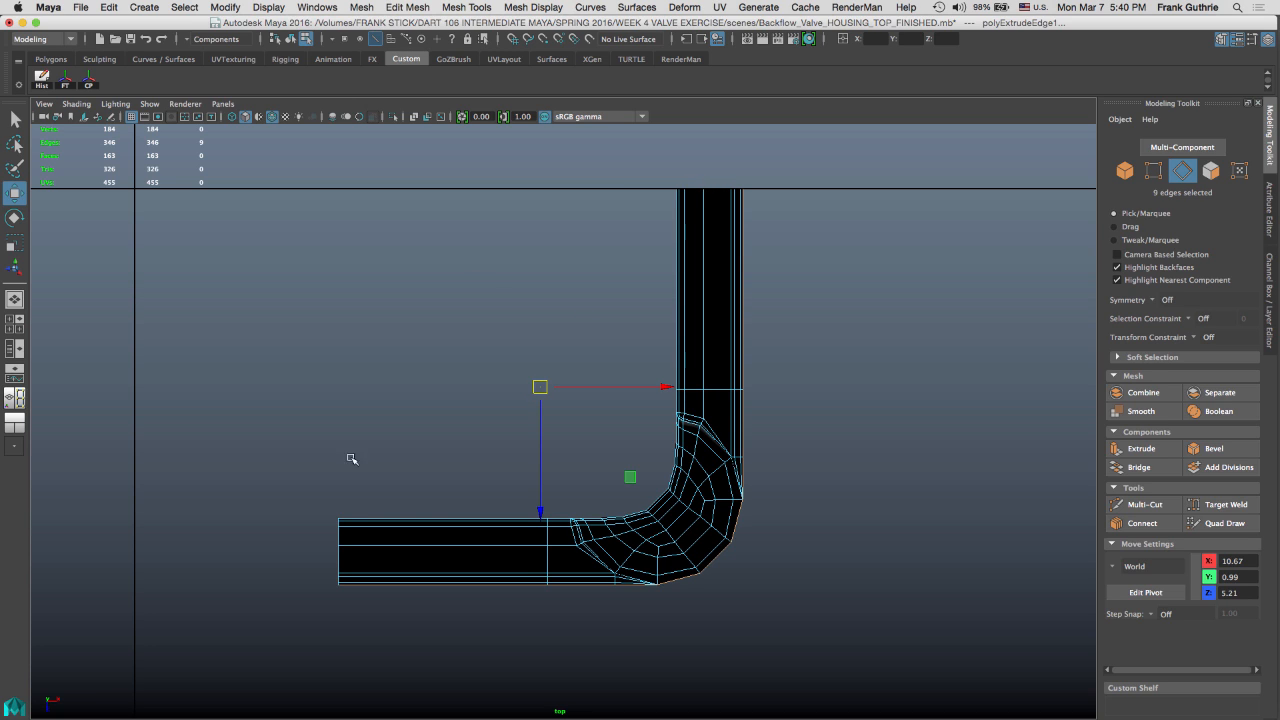
{"action": "key", "text": "d"}
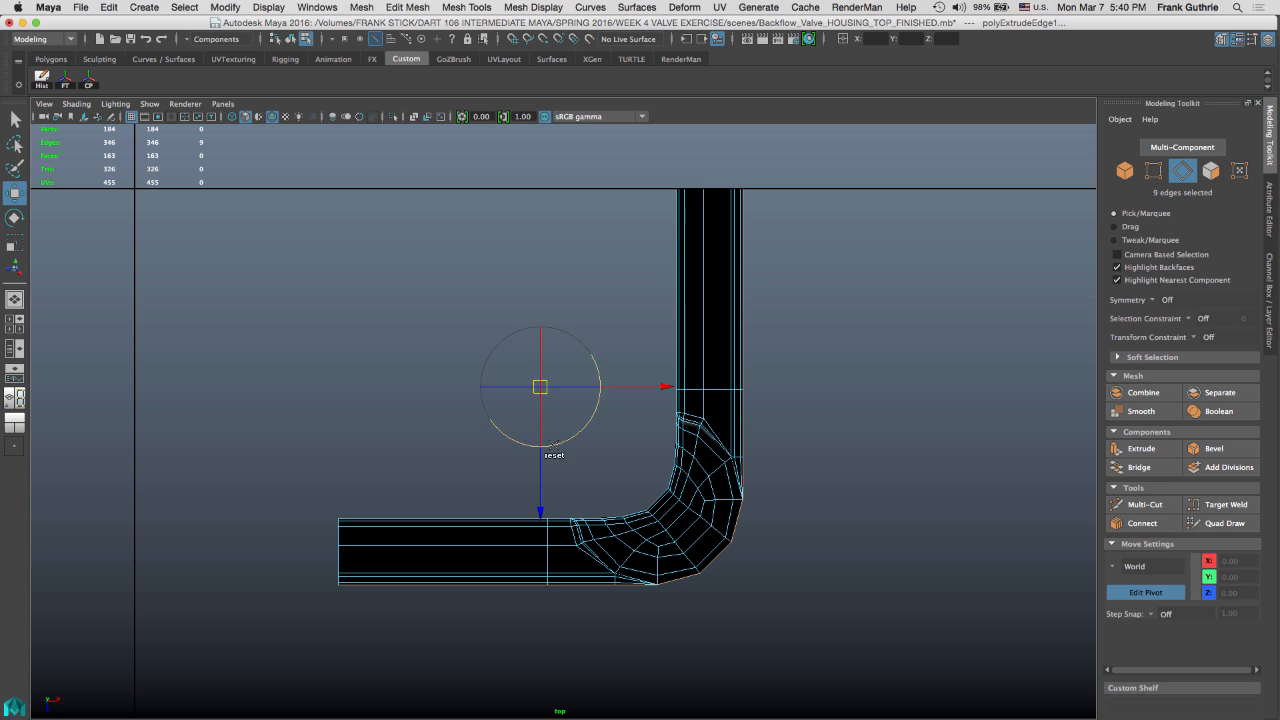
{"action": "left_click_drag", "start_coordinate": [542, 481], "coordinate": [542, 500]}
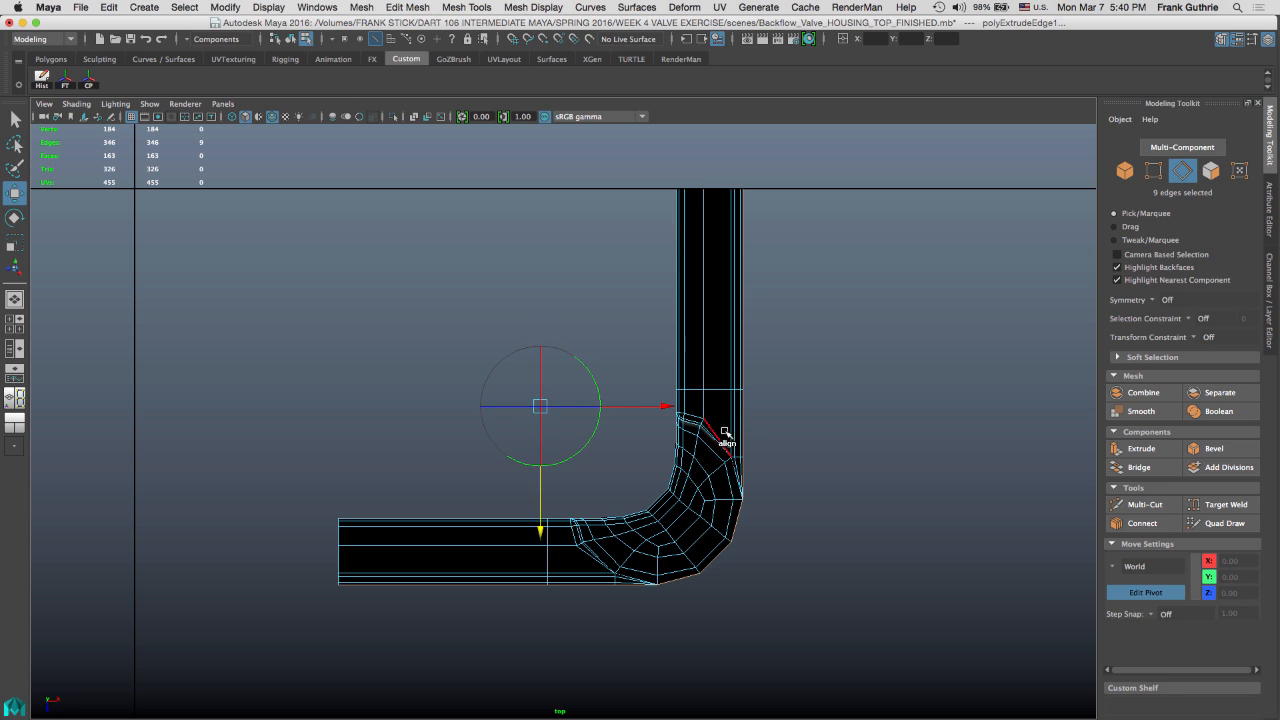
{"action": "left_click", "coordinate": [728, 248]}
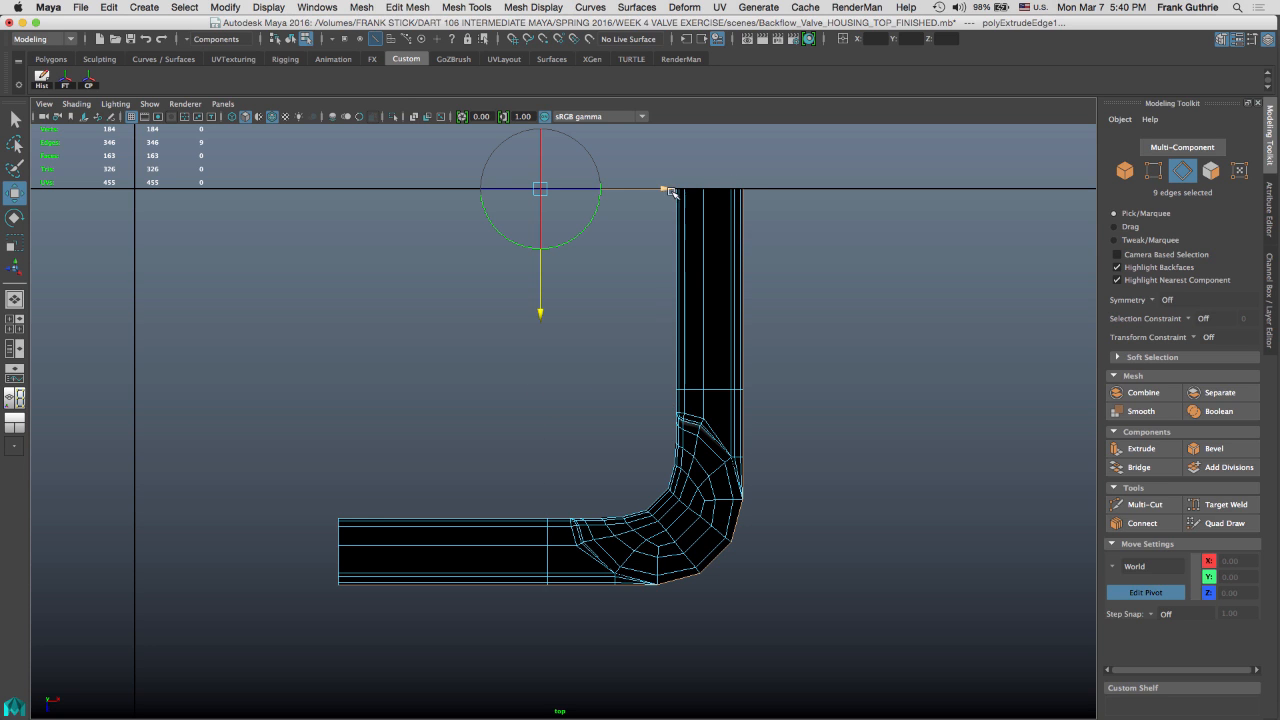
{"action": "left_click_drag", "start_coordinate": [666, 189], "coordinate": [616, 189]}
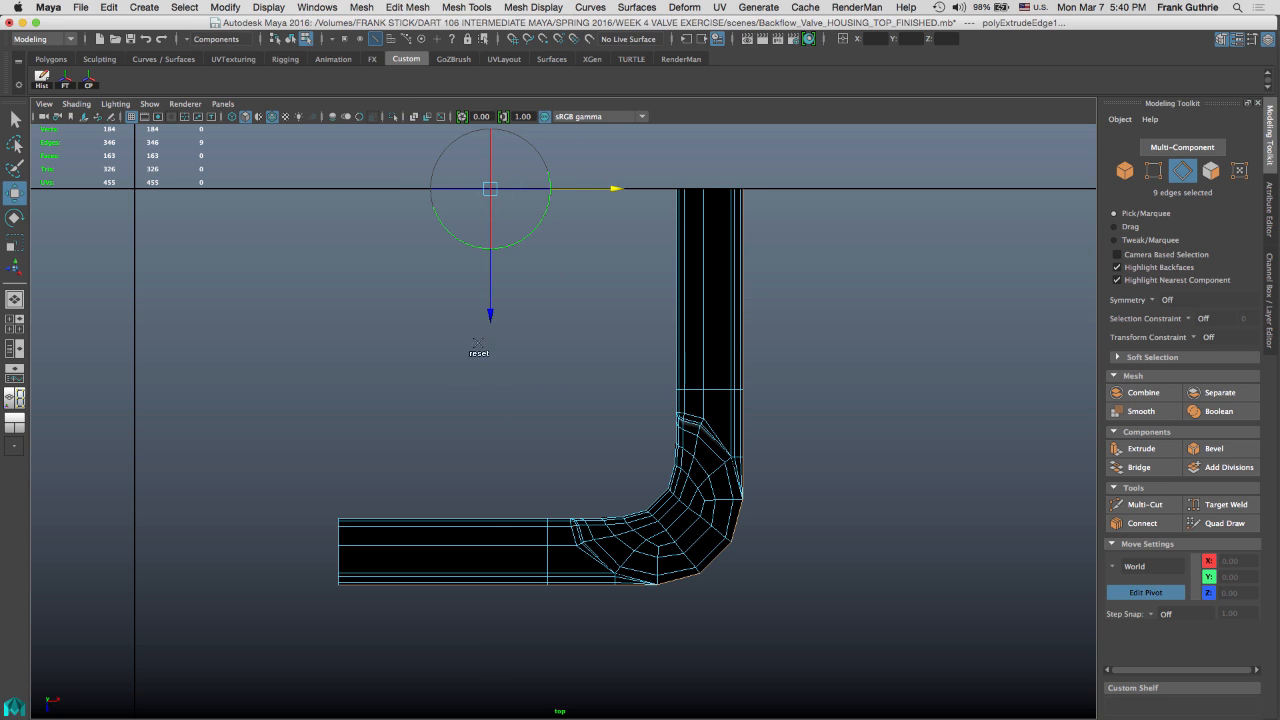
{"action": "key", "text": "v"}
{"action": "middle_click_drag", "start_coordinate": [350, 502], "coordinate": [339, 517]}
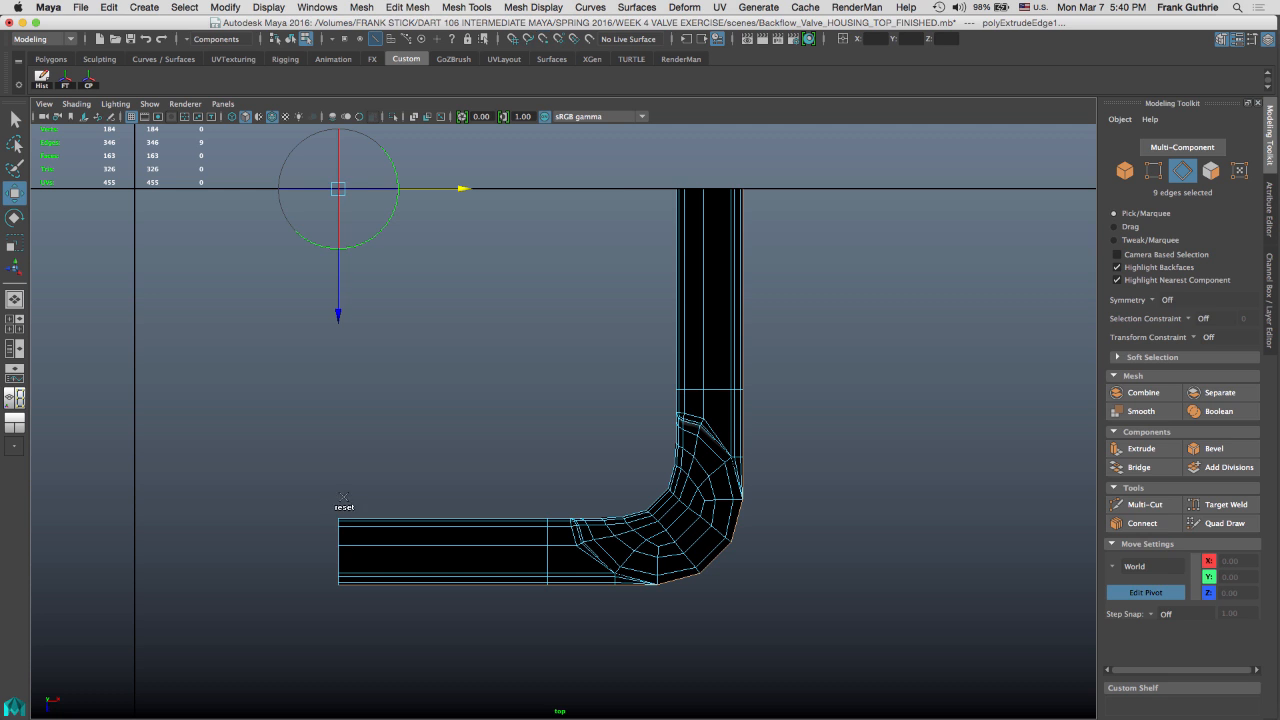
{"action": "key", "text": "Insert"}
Scale the nine extruded rim edges inward from the new pivot to form the housing's flat top surface
{"action": "key", "text": "r"}
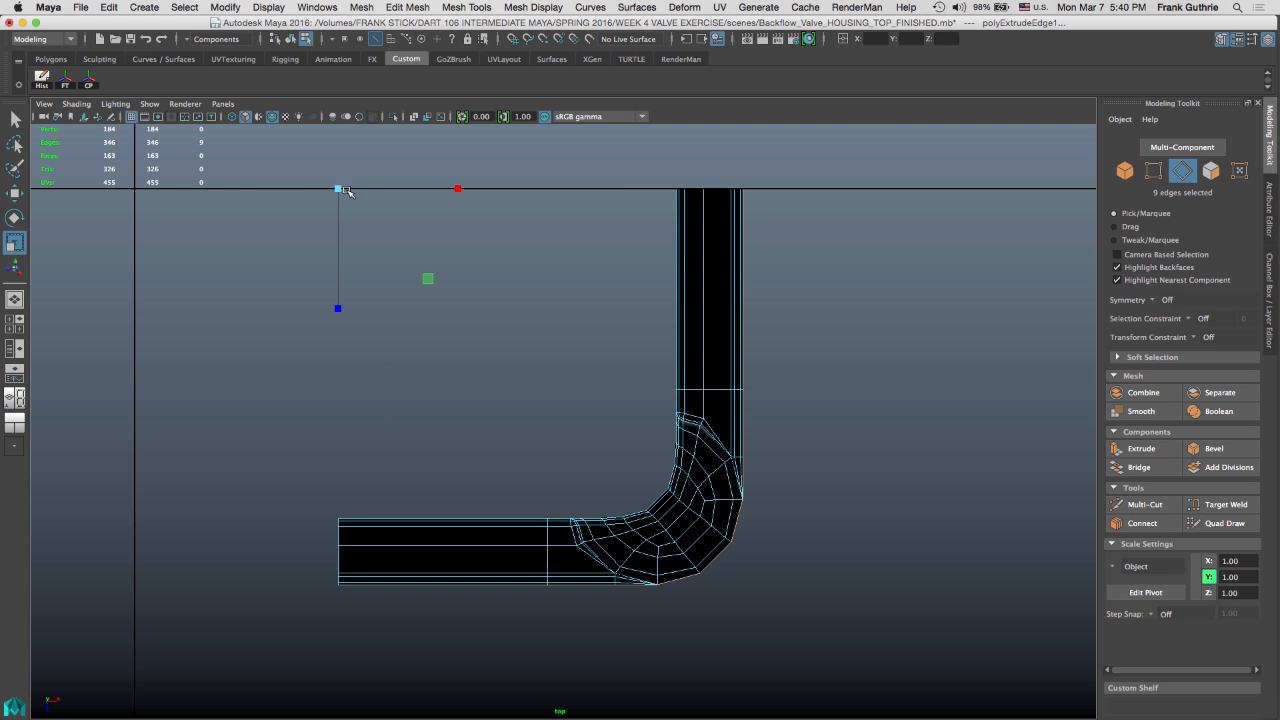
{"action": "key", "text": "space"}
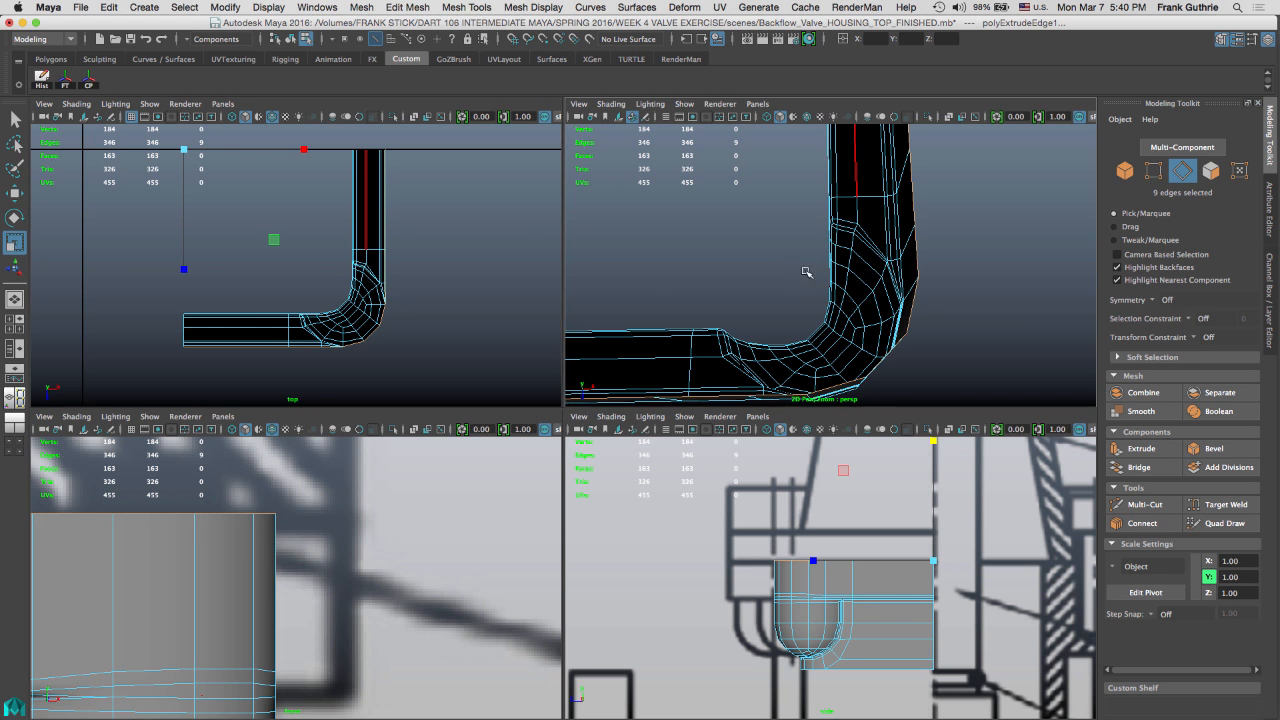
{"action": "left_click_drag", "start_coordinate": [806, 274], "coordinate": [737, 215], "text": "alt"}
{"action": "middle_click_drag", "start_coordinate": [737, 215], "coordinate": [921, 359], "text": "alt"}
{"action": "left_click_drag", "start_coordinate": [814, 209], "coordinate": [738, 234], "text": "alt"}
{"action": "key", "text": "space"}
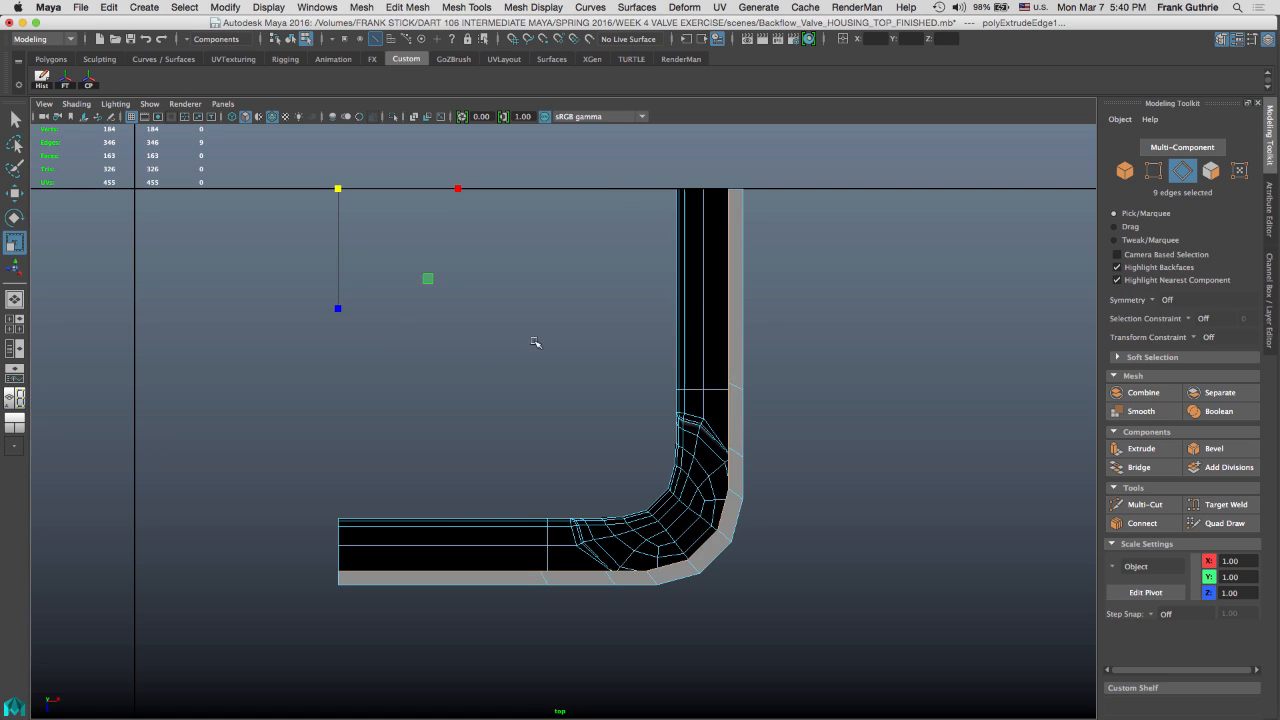
{"action": "middle_click_drag", "start_coordinate": [653, 325], "coordinate": [573, 232], "text": "alt"}
{"action": "right_click_drag", "start_coordinate": [724, 302], "coordinate": [823, 320], "text": "alt"}
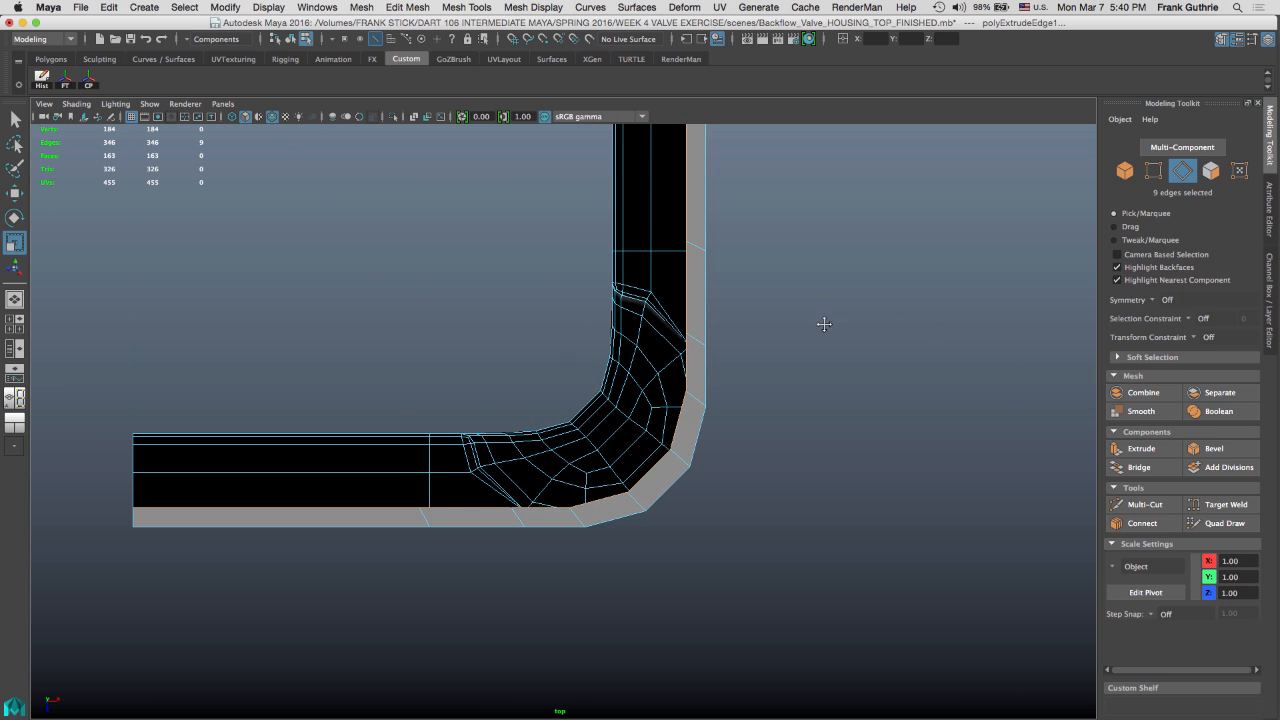
{"action": "middle_click_drag", "start_coordinate": [823, 320], "coordinate": [280, 363], "text": "alt"}
{"action": "middle_click_drag", "start_coordinate": [477, 287], "coordinate": [684, 494], "text": "alt"}
{"action": "middle_click_drag", "start_coordinate": [725, 403], "coordinate": [1032, 441]}
Select the nine edges along the outer corner between the housing's side wall and its new top surface
{"action": "middle_click_drag", "start_coordinate": [913, 404], "coordinate": [787, 262], "text": "alt"}
{"action": "left_click_drag", "start_coordinate": [787, 262], "coordinate": [659, 290], "text": "alt"}
{"action": "key", "text": "q"}
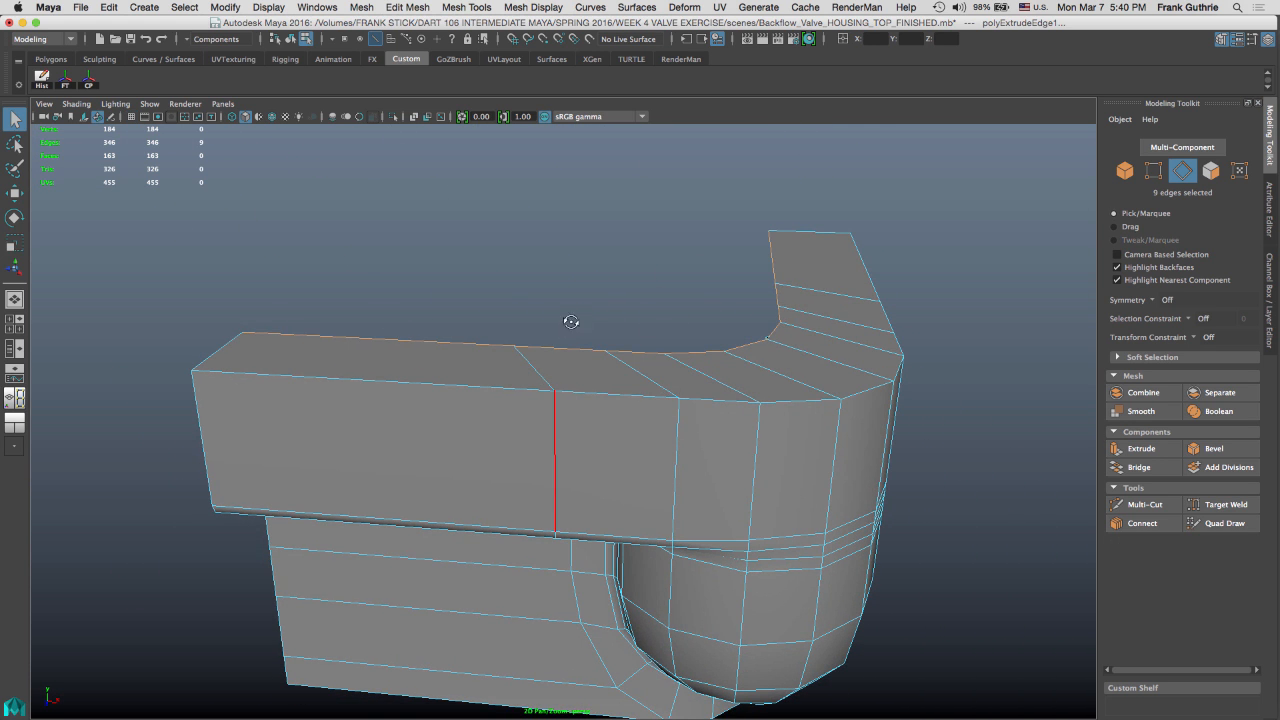
{"action": "left_click_drag", "start_coordinate": [571, 321], "coordinate": [389, 363], "text": "alt"}
{"action": "left_click", "coordinate": [405, 378]}
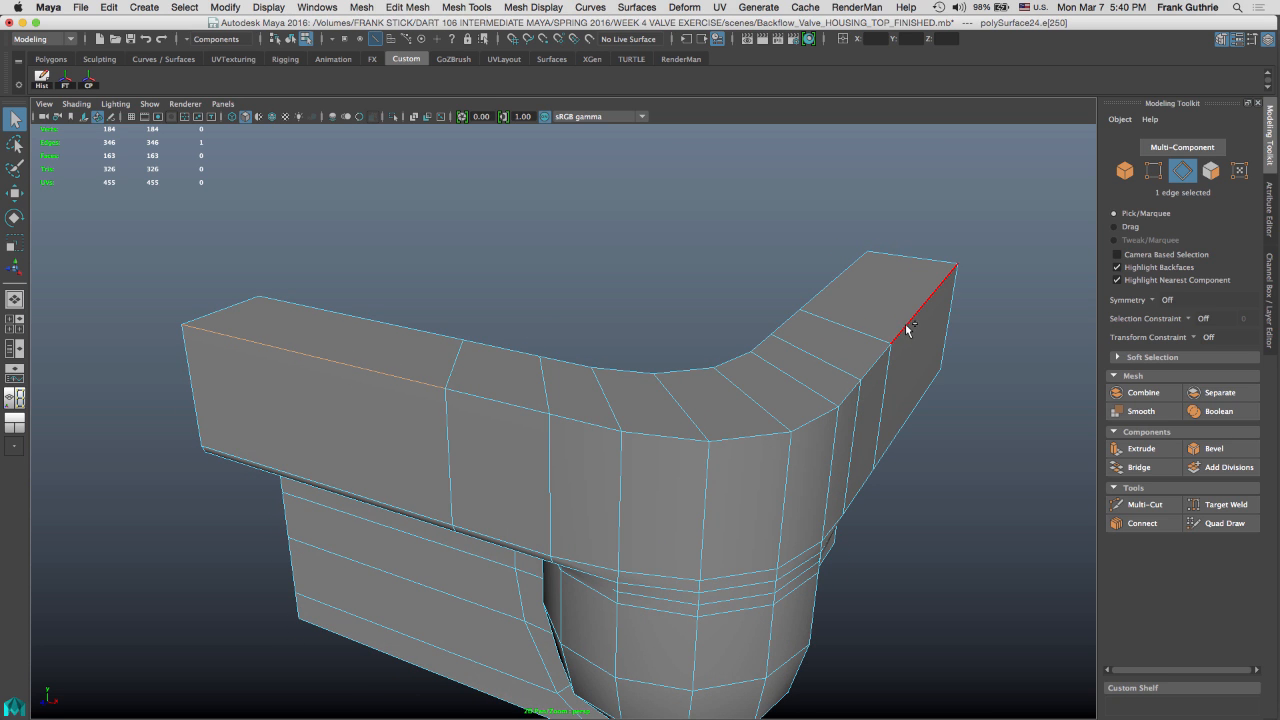
{"action": "double_click", "coordinate": [580, 422]}
{"action": "left_click_drag", "start_coordinate": [580, 422], "coordinate": [736, 360], "text": "alt"}
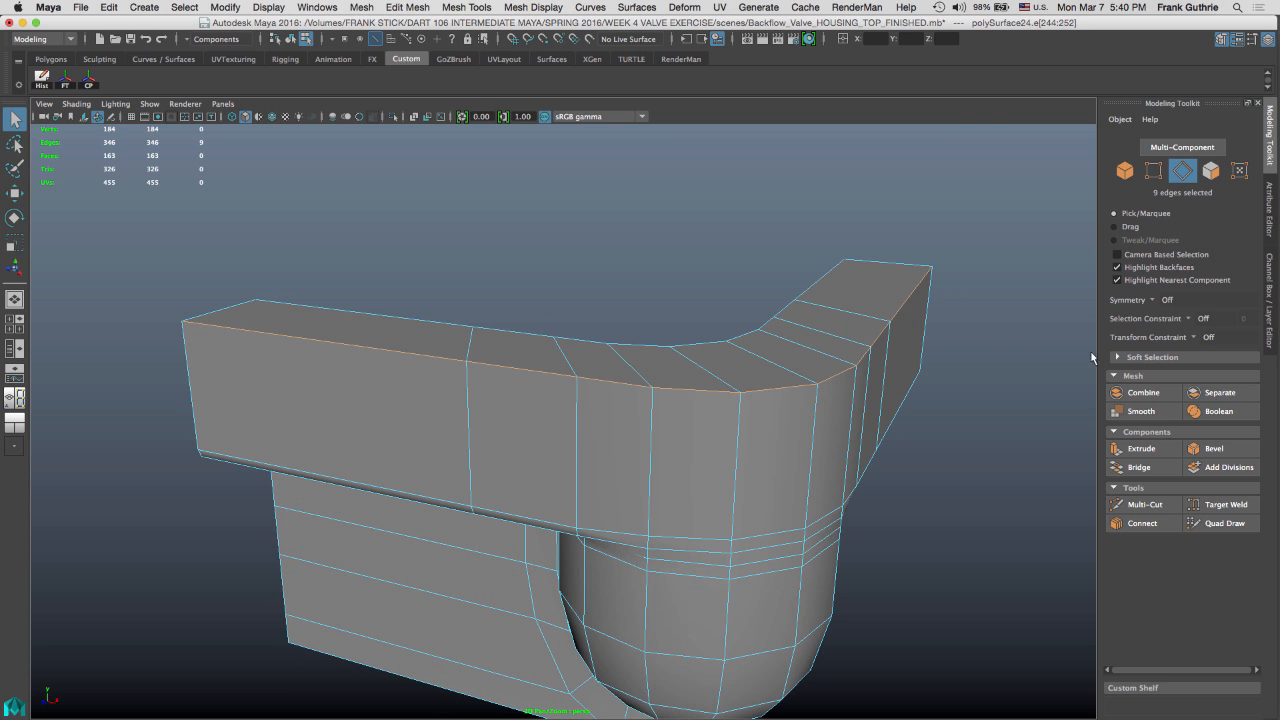
Bevel the selected outer rim edges with 2 segments and a fraction of 0.2
{"action": "left_click", "coordinate": [1213, 449]}
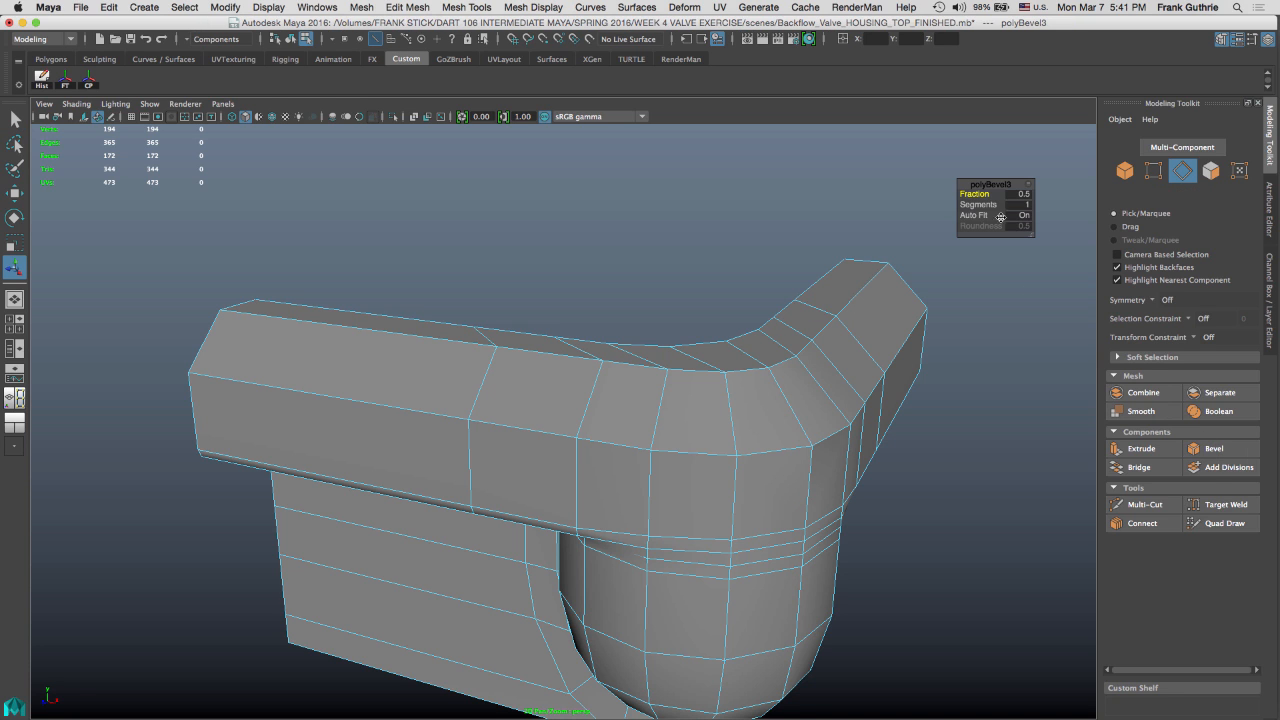
{"action": "left_click_drag", "start_coordinate": [975, 204], "coordinate": [981, 204]}
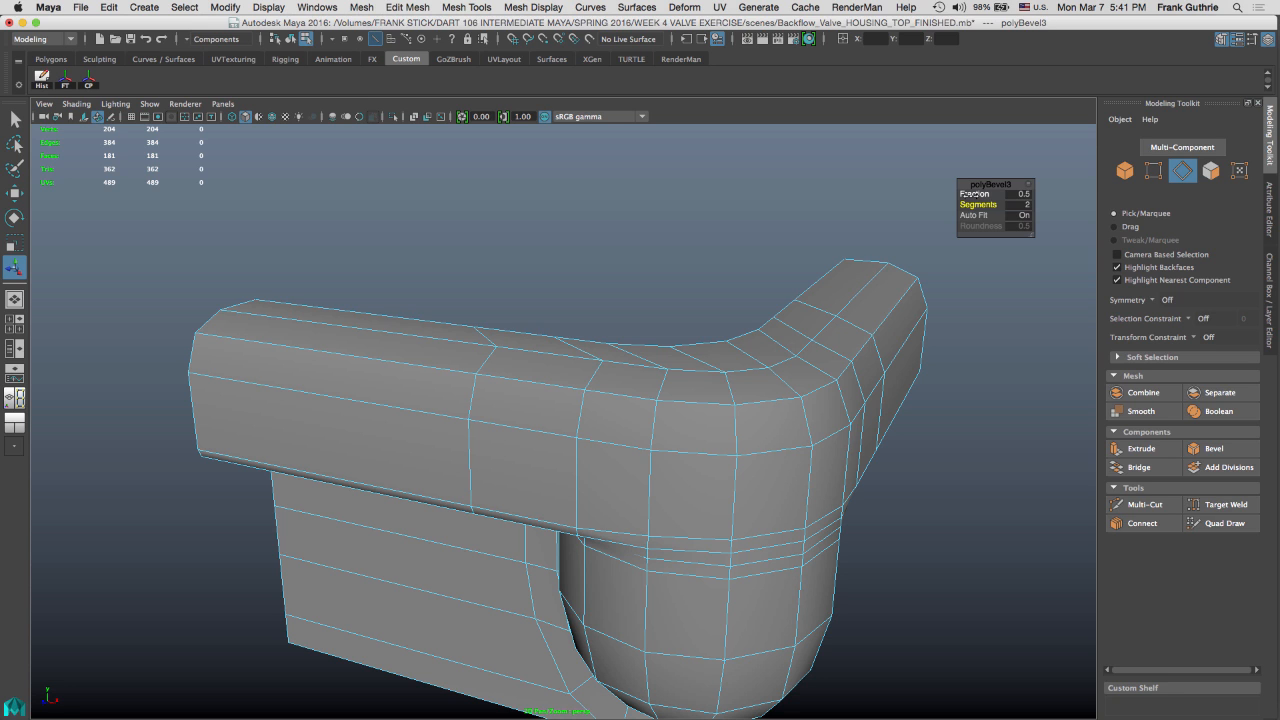
{"action": "left_click_drag", "start_coordinate": [971, 195], "coordinate": [969, 197]}
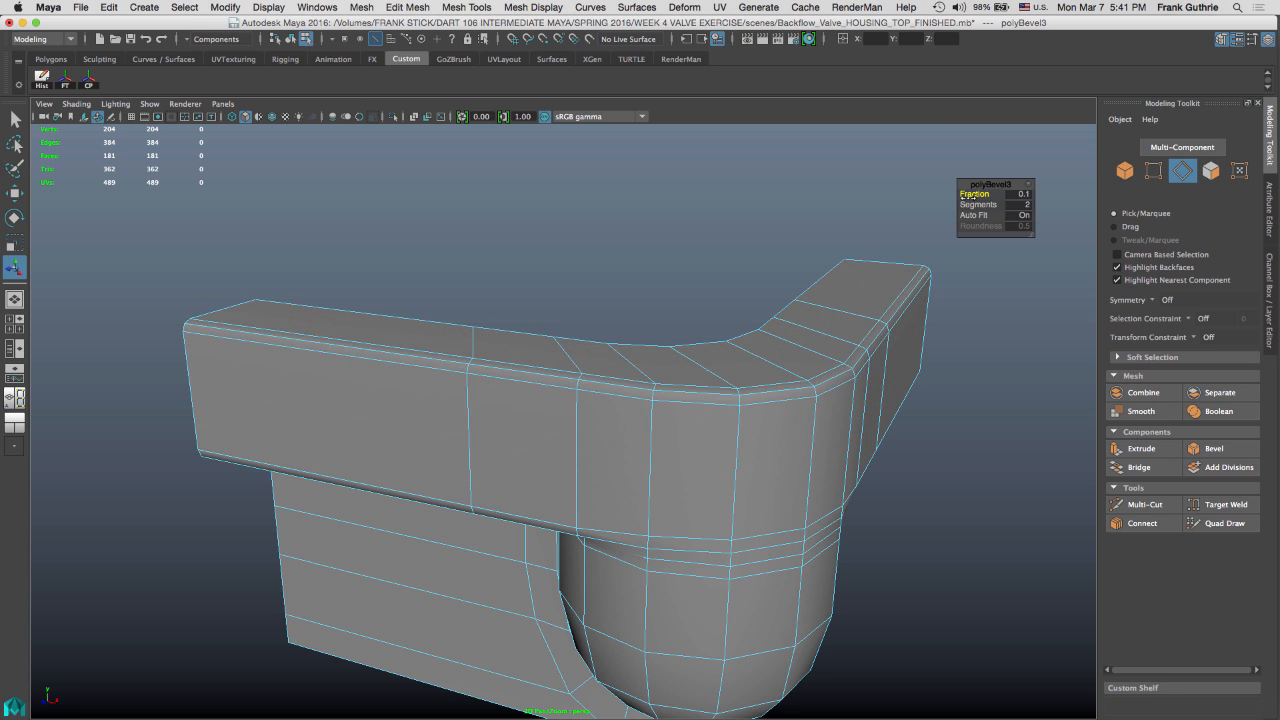
Set the bevel fraction to 0.17 in the wireframe top view, lining its inner edge up with the adjacent lip line
{"action": "key", "text": "space"}
{"action": "key", "text": "space"}
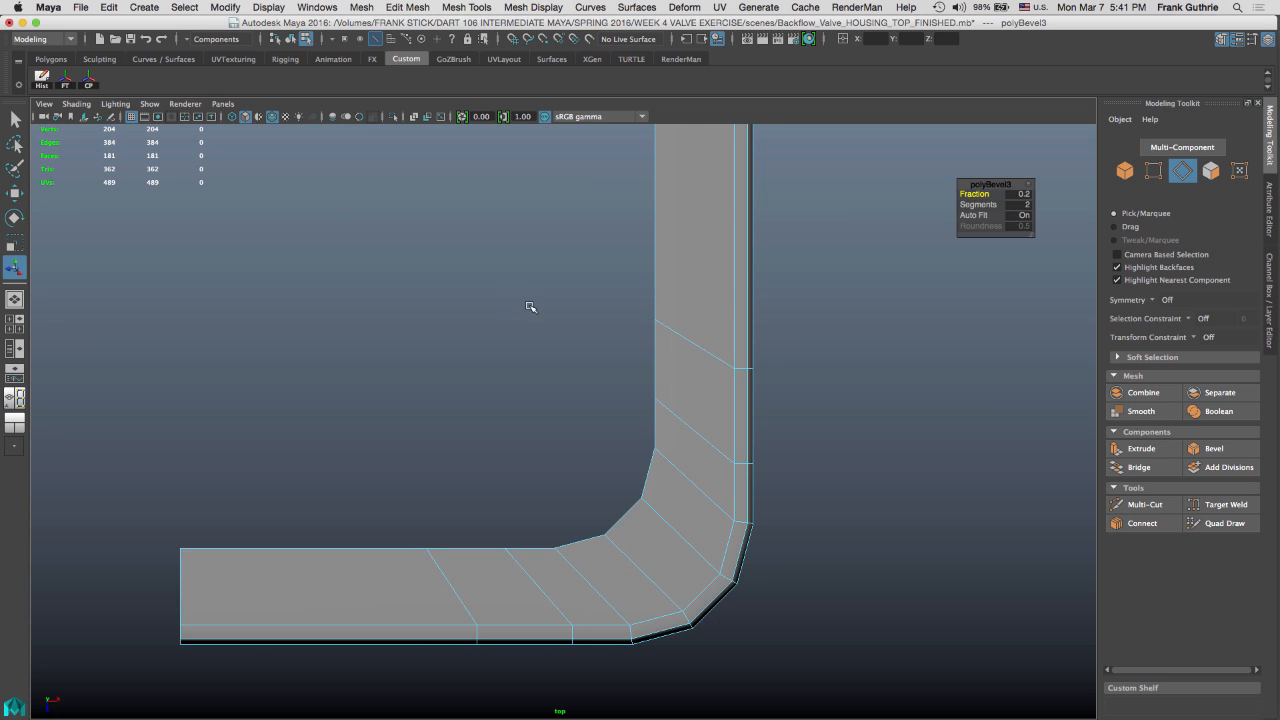
{"action": "key", "text": "4"}
{"action": "right_click_drag", "start_coordinate": [560, 319], "coordinate": [790, 373], "text": "alt"}
{"action": "middle_click_drag", "start_coordinate": [625, 376], "coordinate": [877, 67], "text": "alt"}
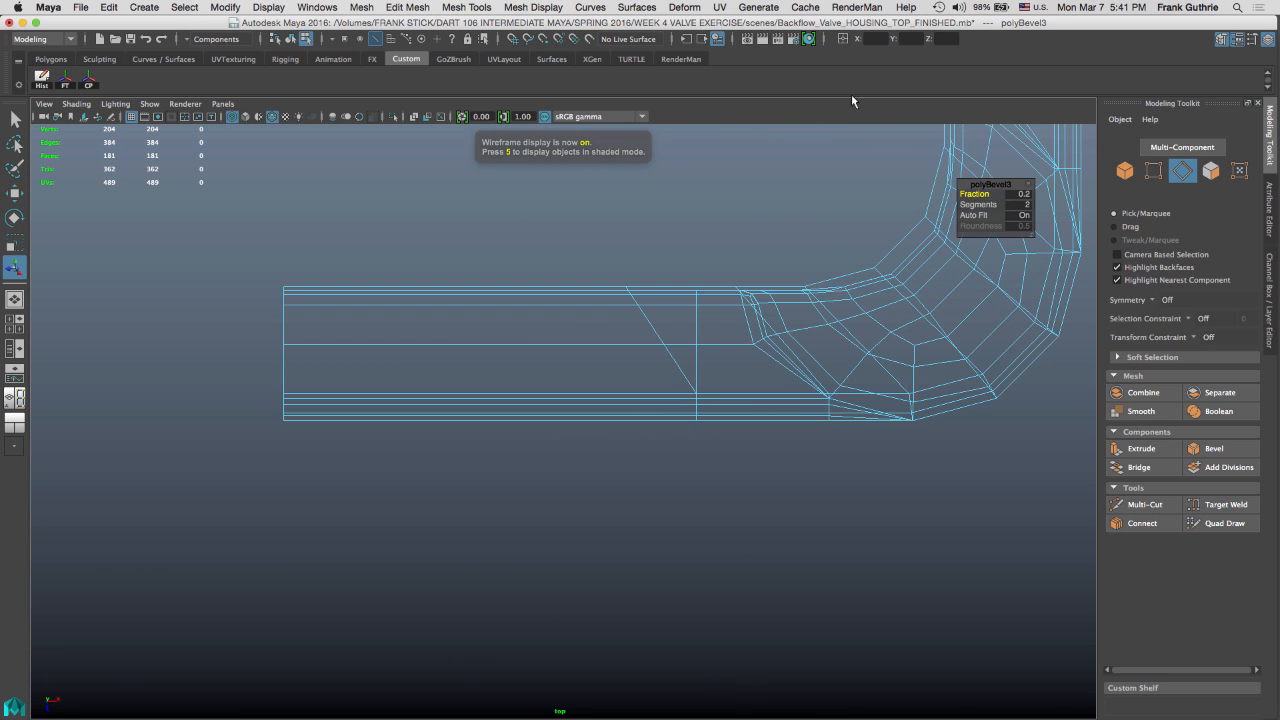
{"action": "middle_click_drag", "start_coordinate": [542, 345], "coordinate": [617, 337], "text": "alt"}
{"action": "right_click_drag", "start_coordinate": [565, 358], "coordinate": [1024, 401], "text": "alt"}
{"action": "middle_click_drag", "start_coordinate": [722, 335], "coordinate": [728, 331]}
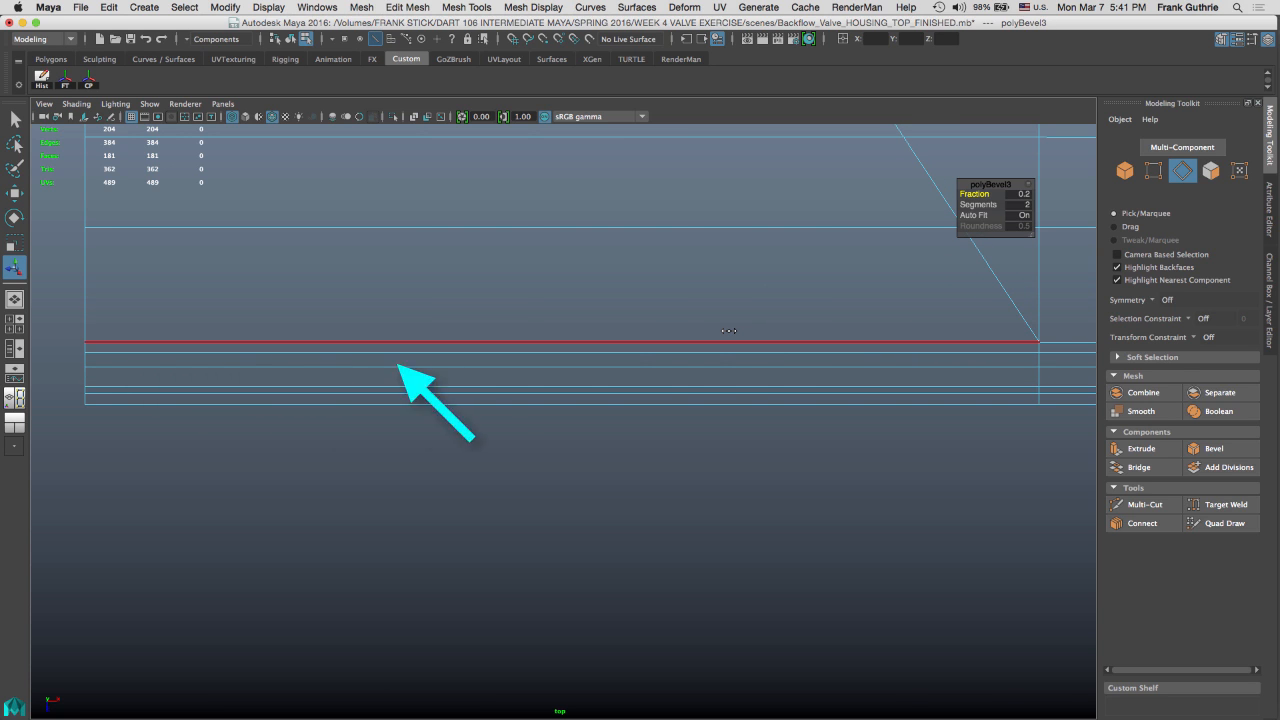
{"action": "middle_click_drag", "start_coordinate": [728, 331], "coordinate": [729, 331]}
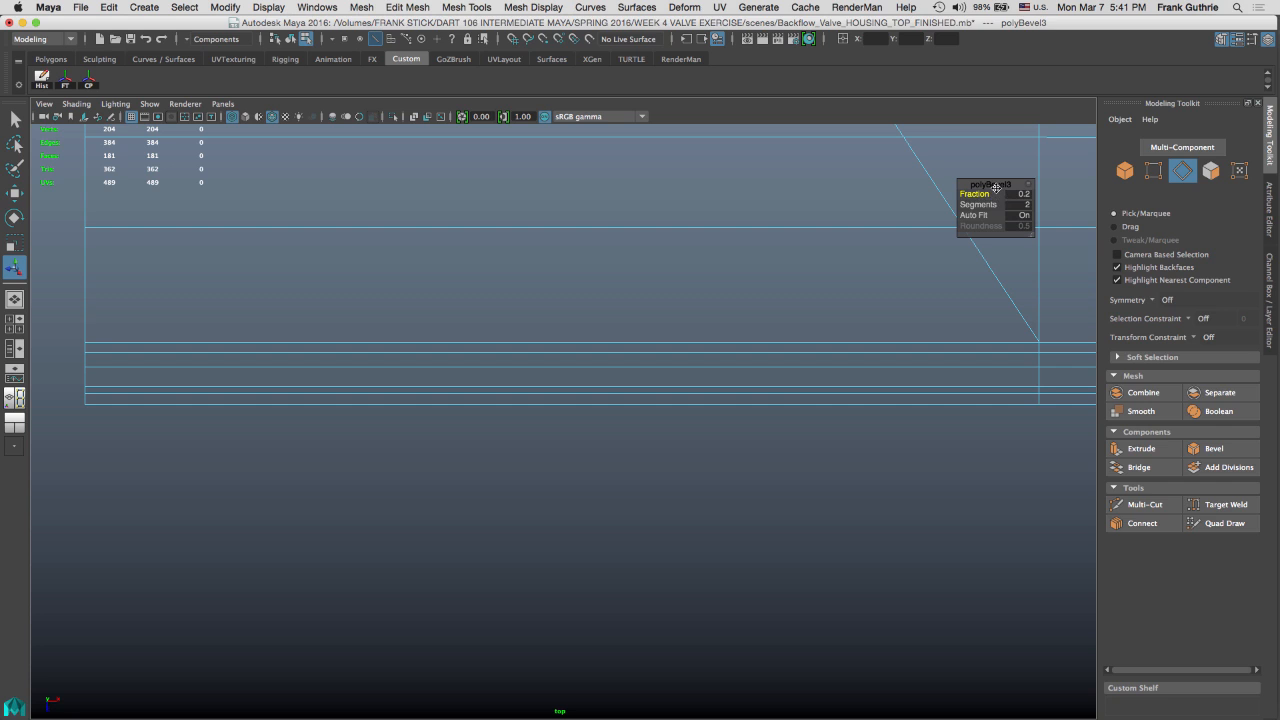
{"action": "left_click_drag", "start_coordinate": [996, 187], "coordinate": [666, 231]}
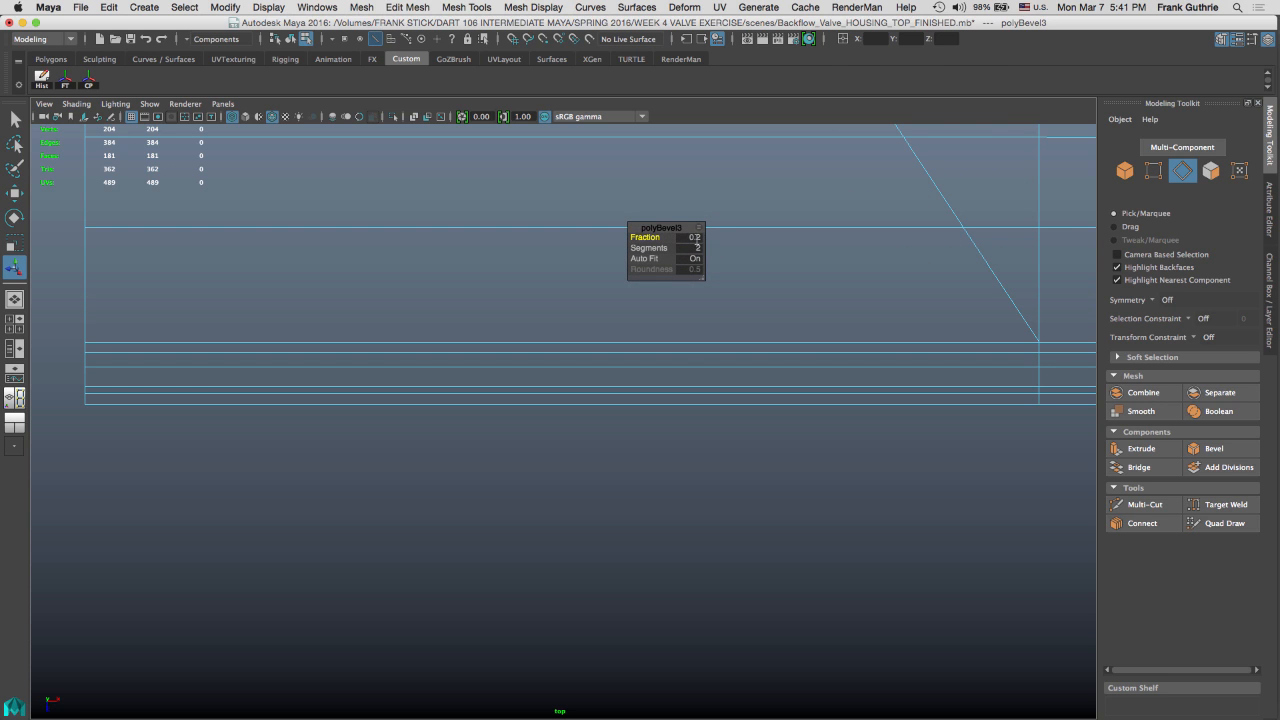
{"action": "type", "text": "0.175"}
{"action": "key", "text": "Return"}
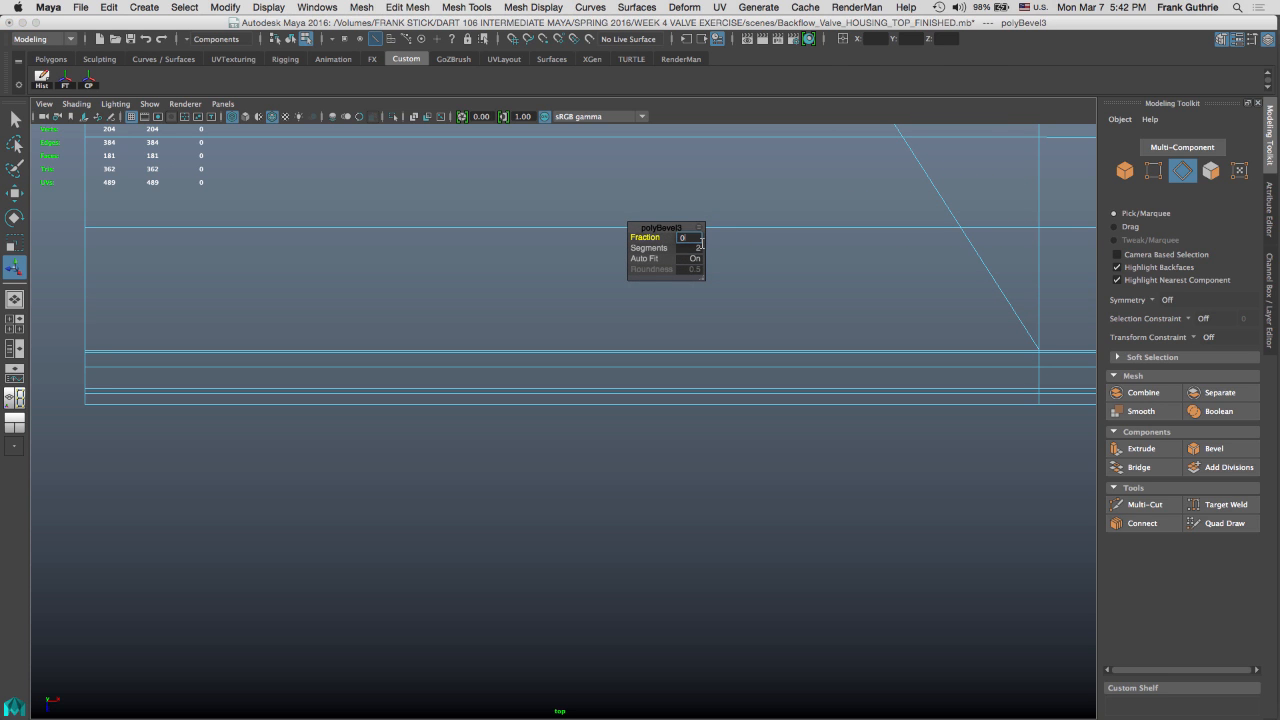
{"action": "key", "text": "Return"}
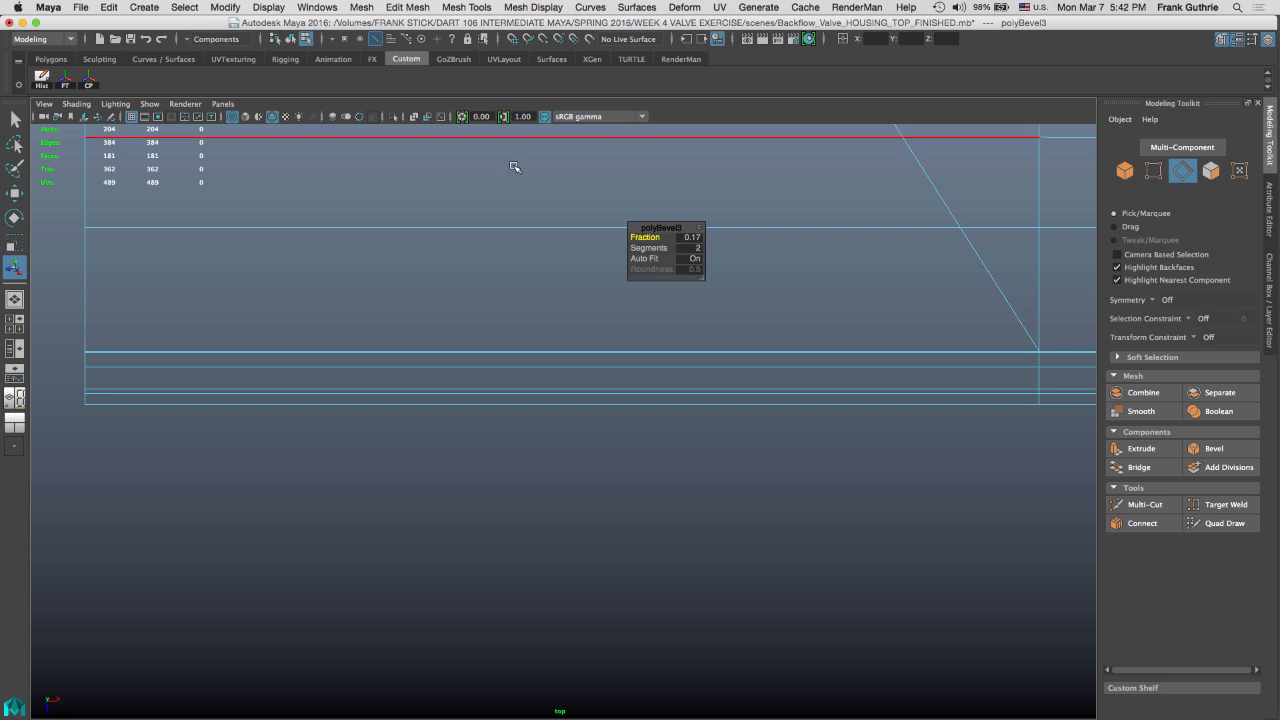
Leave the bevel settings and return the housing to object mode in the perspective view
{"action": "middle_click_drag", "start_coordinate": [780, 243], "coordinate": [731, 313], "text": "alt"}
{"action": "key", "text": "q"}
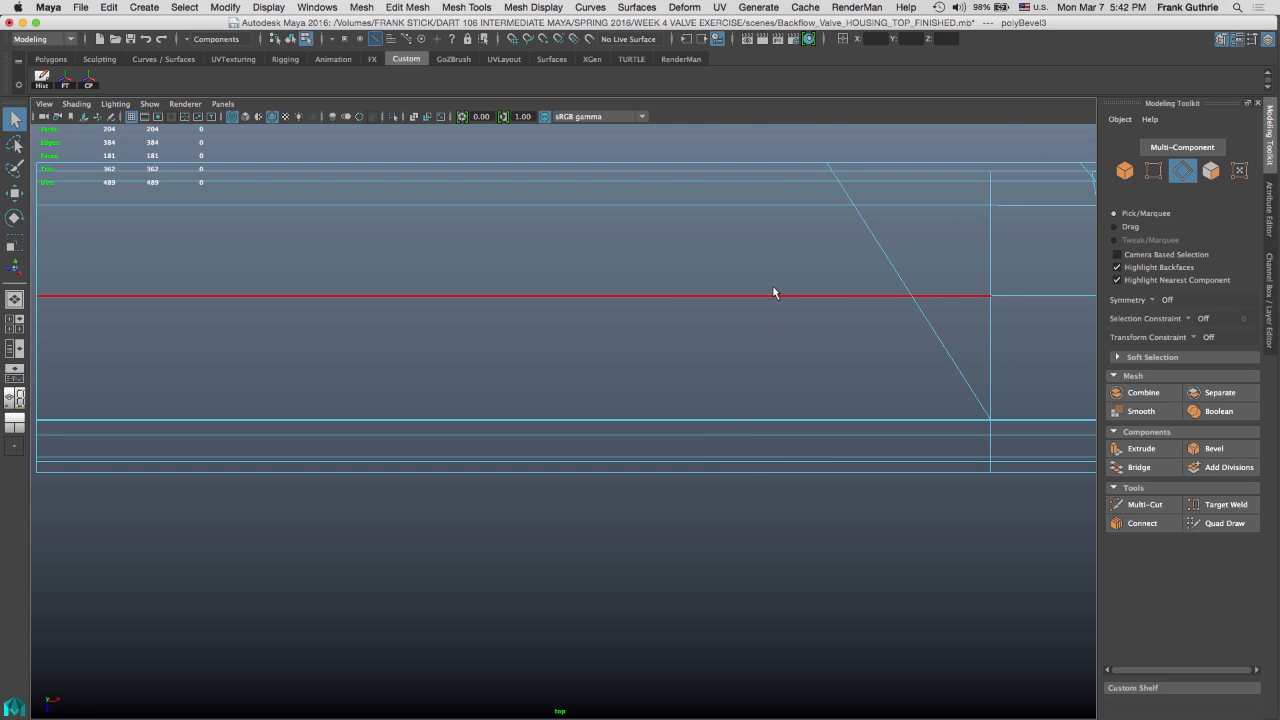
{"action": "right_click_drag", "start_coordinate": [773, 288], "coordinate": [842, 272]}
{"action": "key", "text": "space"}
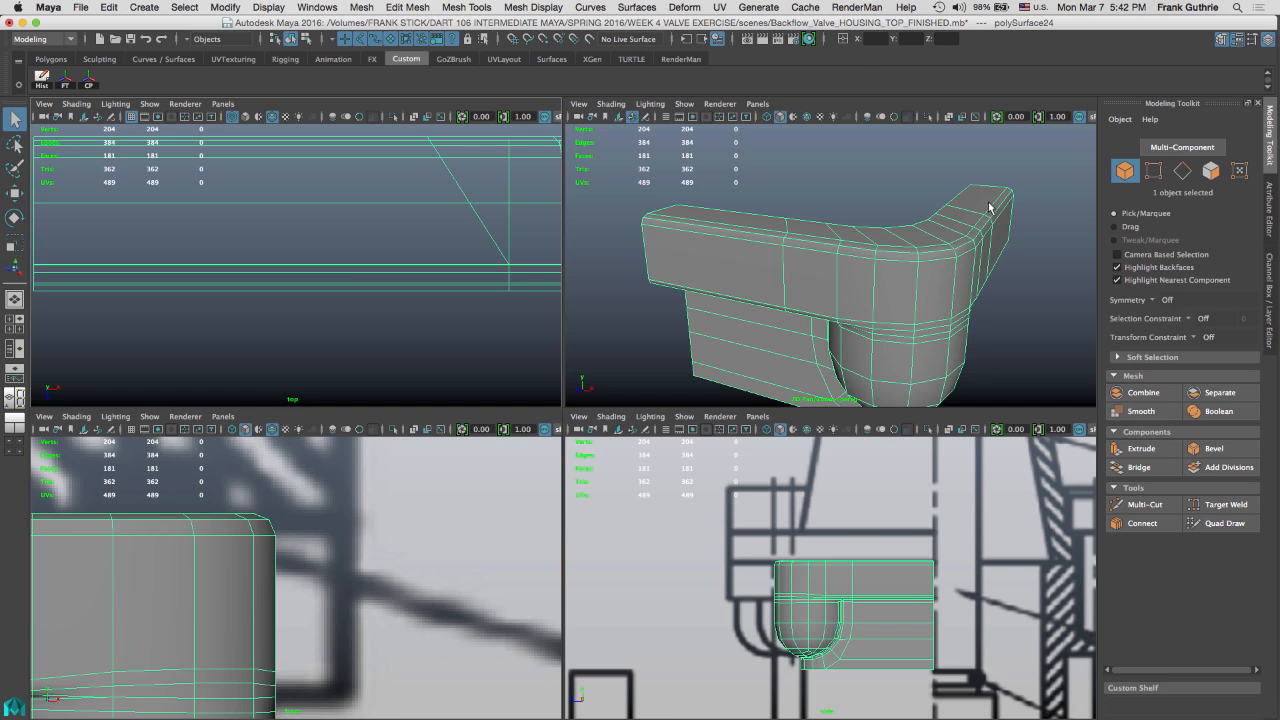
{"action": "key", "text": "space"}
Highlight the rim's bevel edge loops and the crosswise edges over the top and side to examine the topology, then return to object mode
{"action": "left_click_drag", "start_coordinate": [813, 347], "coordinate": [666, 400], "text": "alt"}
{"action": "right_click", "coordinate": [666, 400]}
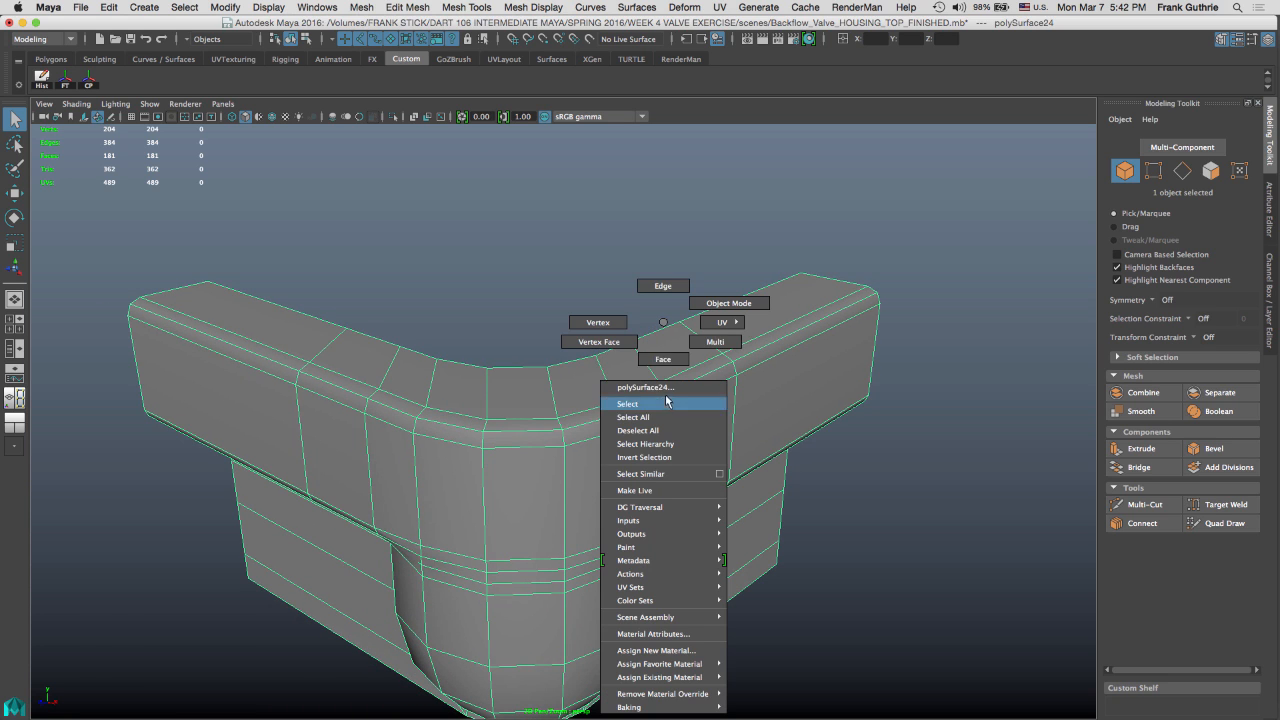
{"action": "left_click", "coordinate": [663, 286]}
{"action": "double_click", "coordinate": [771, 332]}
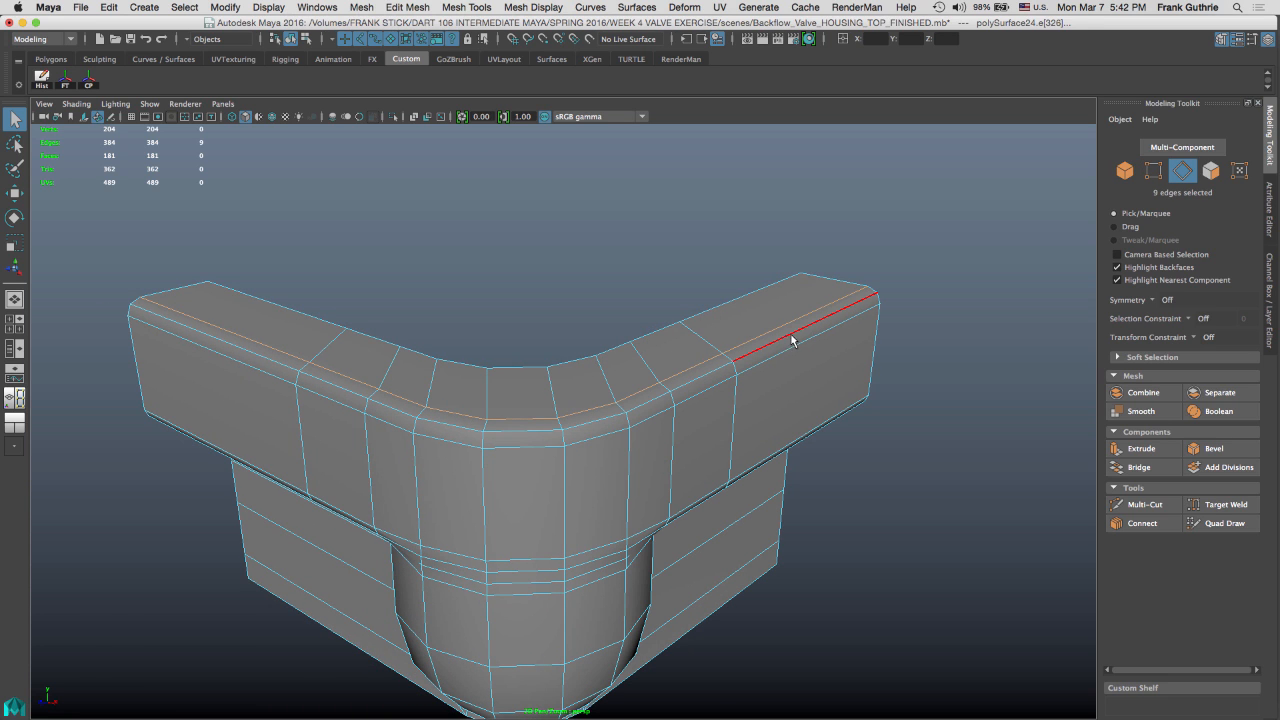
{"action": "double_click", "coordinate": [791, 331], "text": "shift"}
{"action": "double_click", "coordinate": [754, 377], "text": "shift"}
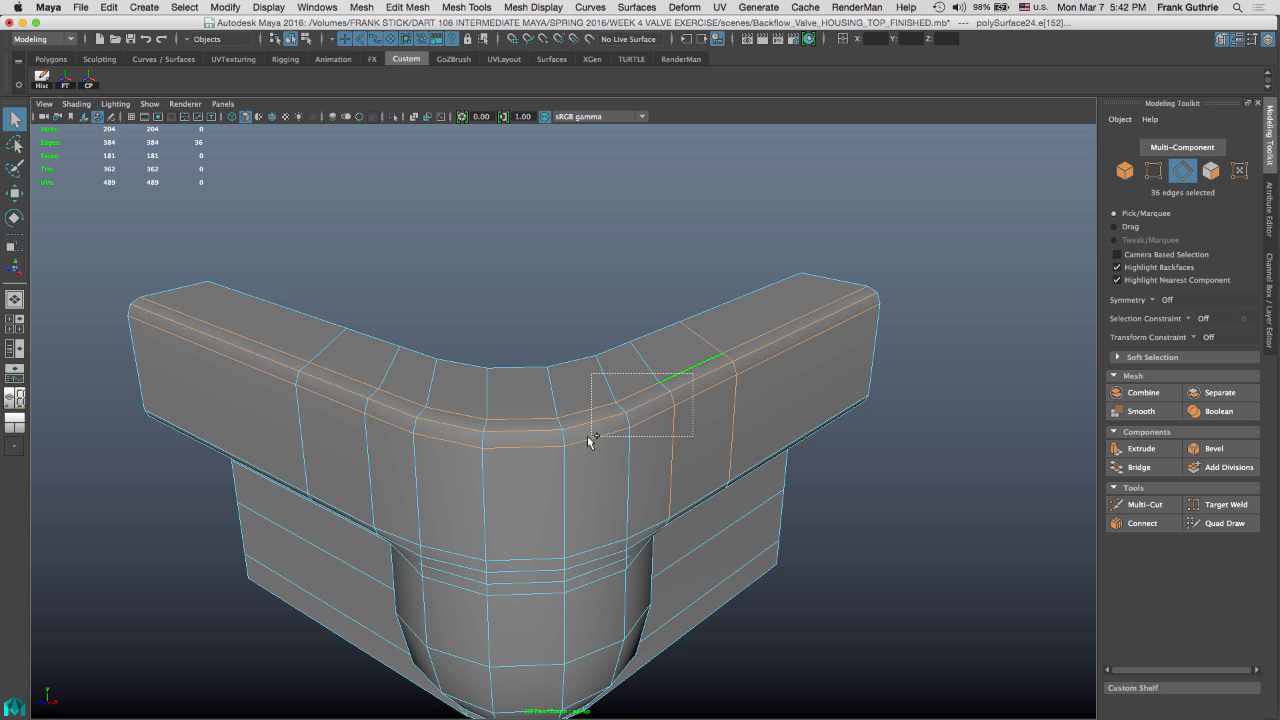
{"action": "double_click", "coordinate": [601, 401], "text": "shift"}
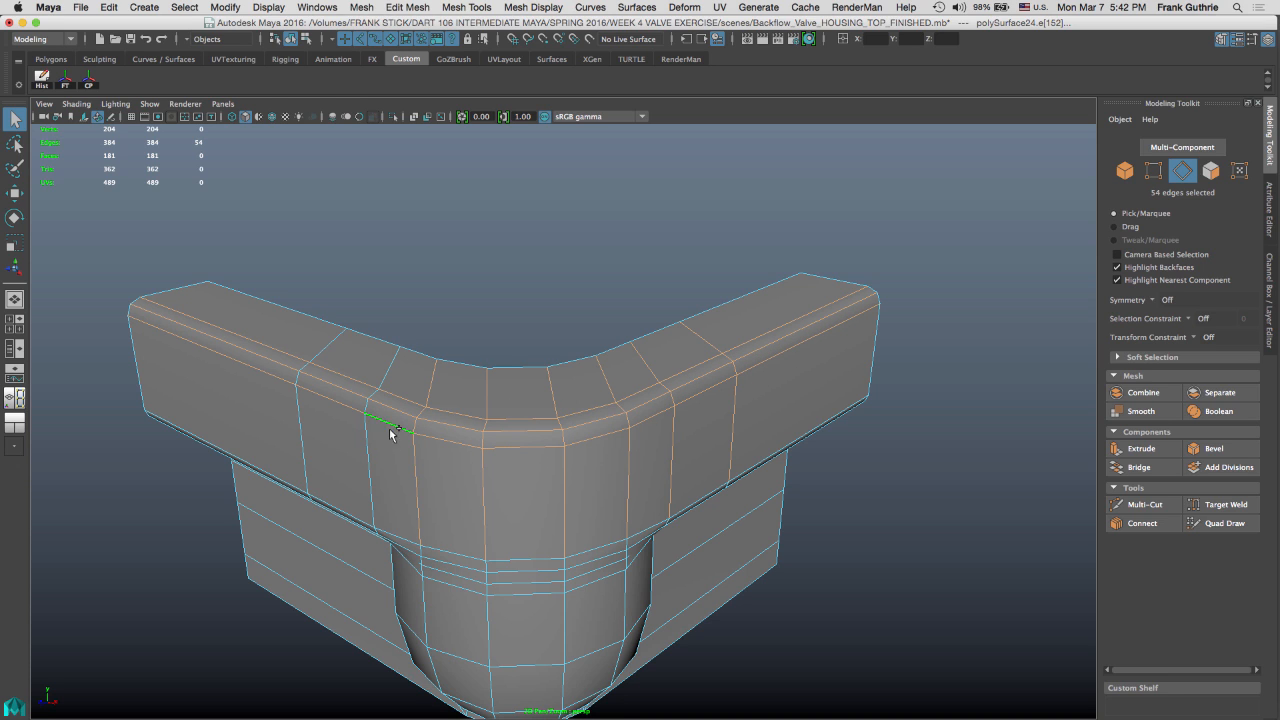
{"action": "double_click", "coordinate": [276, 394], "text": "shift"}
{"action": "right_click_drag", "start_coordinate": [601, 400], "coordinate": [746, 276], "text": "shift"}
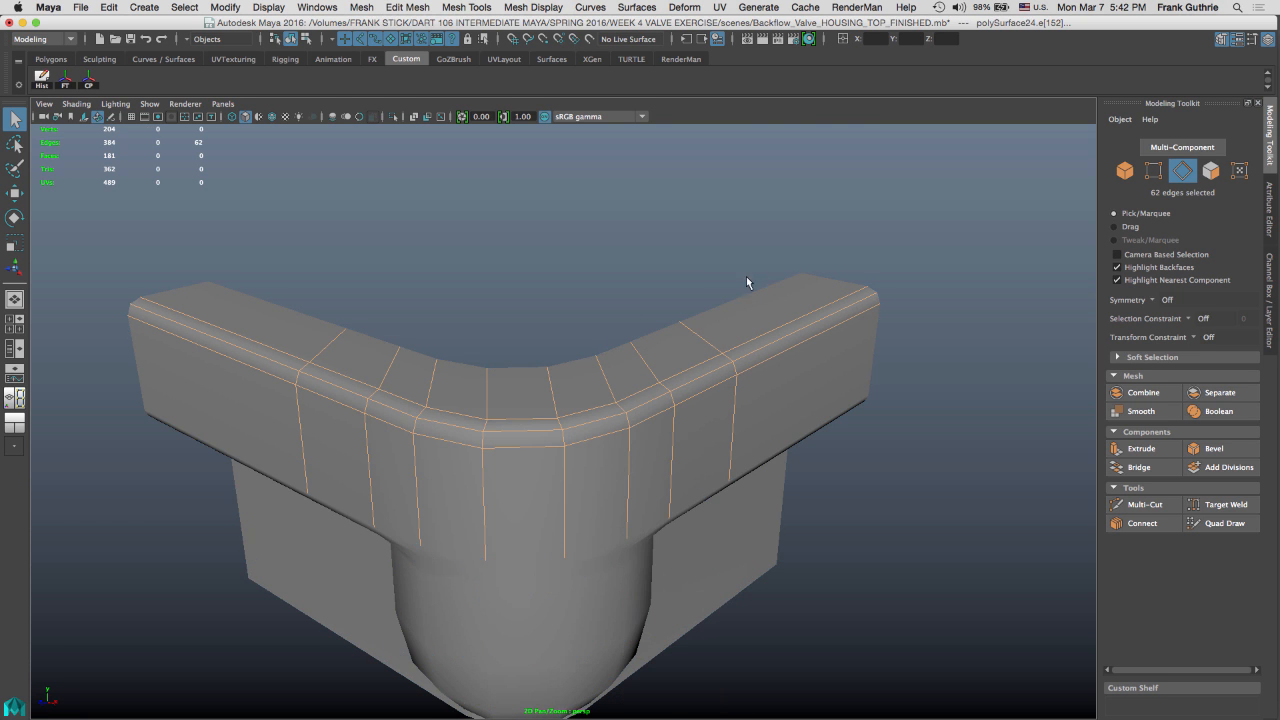
Turn on the housing's smooth mesh preview, deselect it and inspect the rounded top rim
{"action": "key", "text": "3"}
{"action": "left_click", "coordinate": [900, 452]}
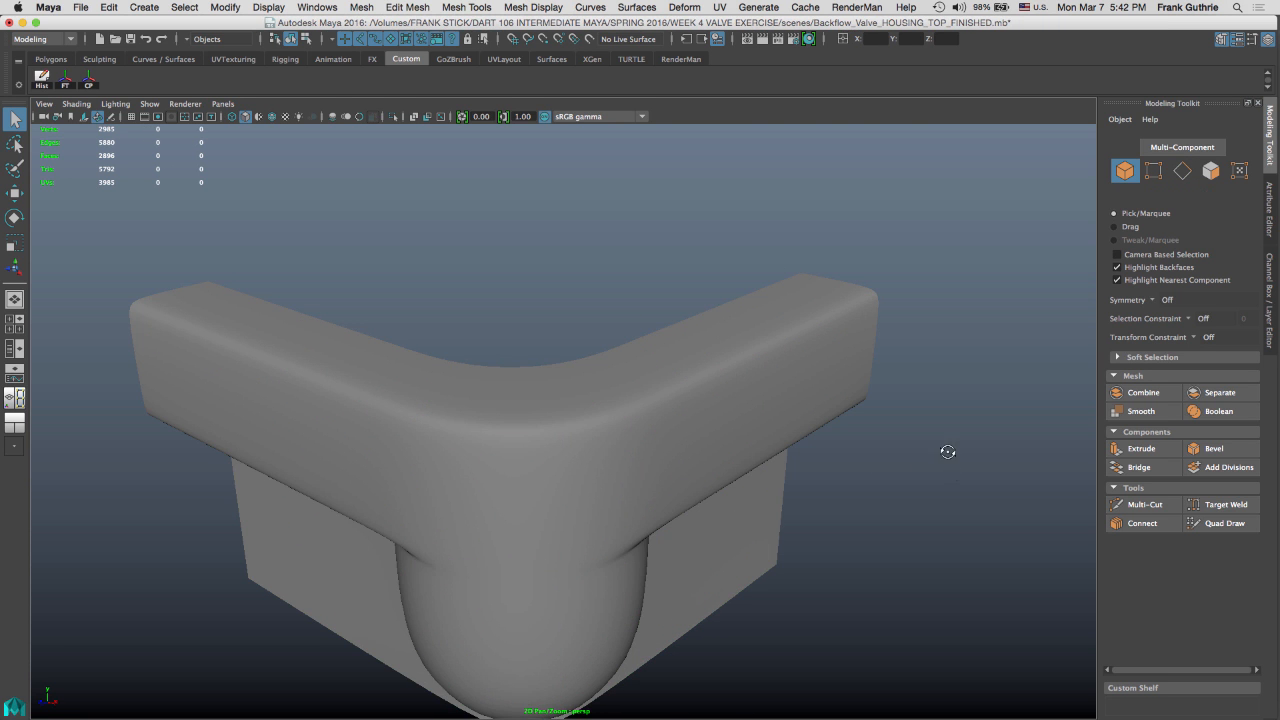
{"action": "left_click_drag", "start_coordinate": [945, 451], "coordinate": [829, 297], "text": "alt"}
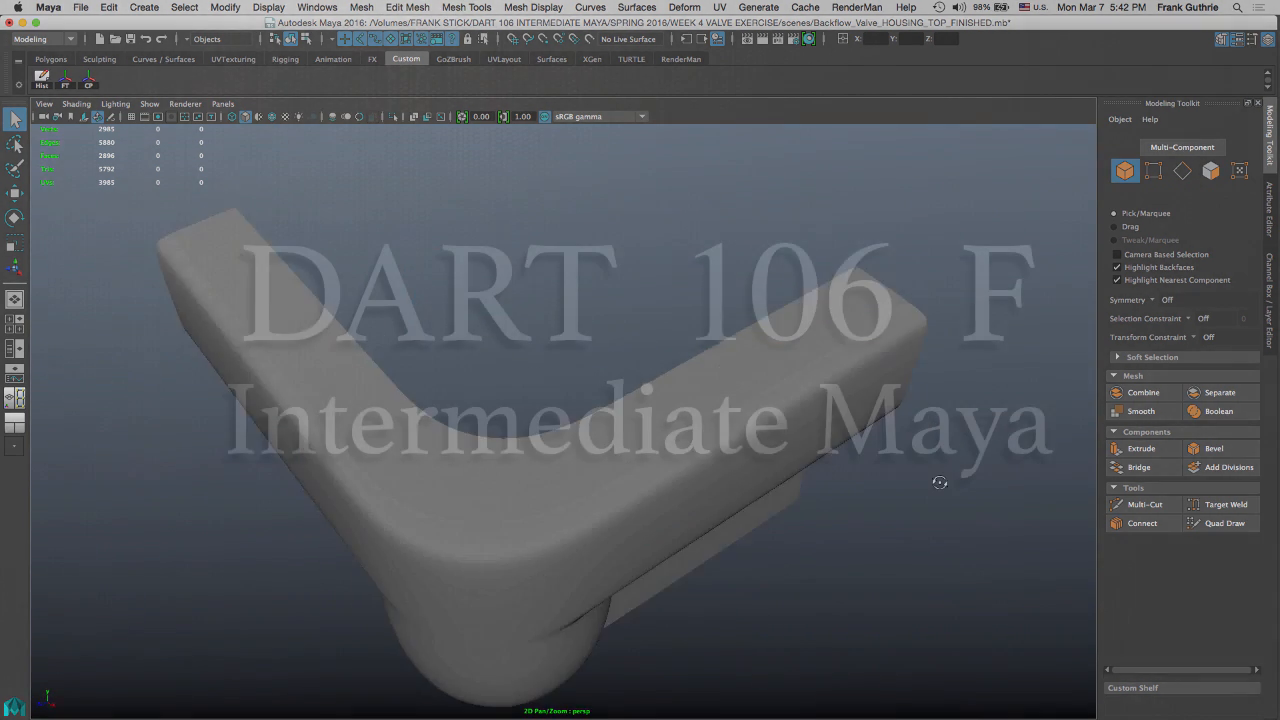